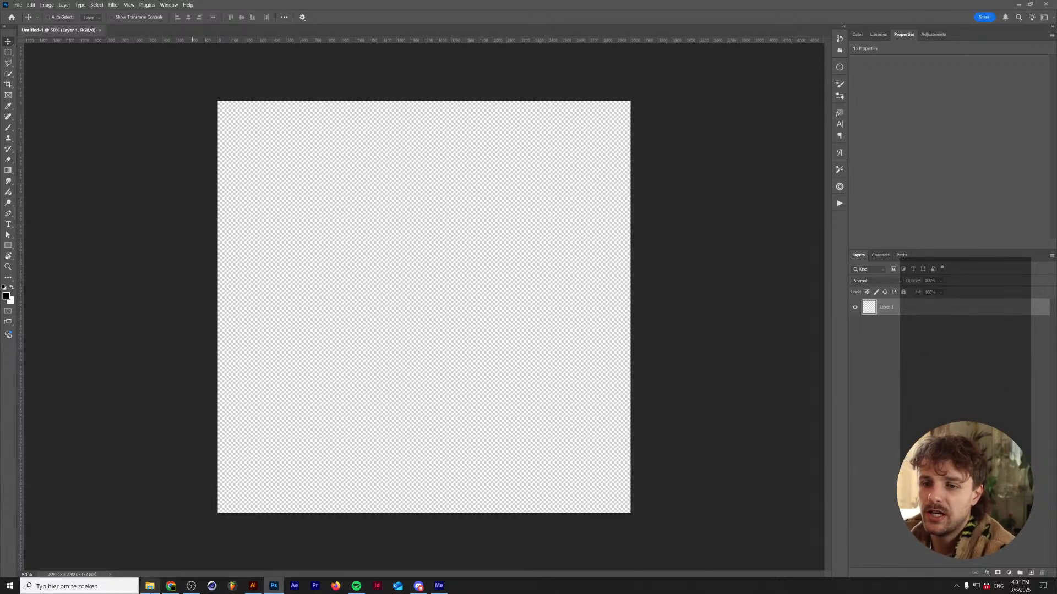
- Switch to File Explorer, resize its window to float over the Photoshop canvas, and open the Dreadlabs (E:) drive
click(149, 586)
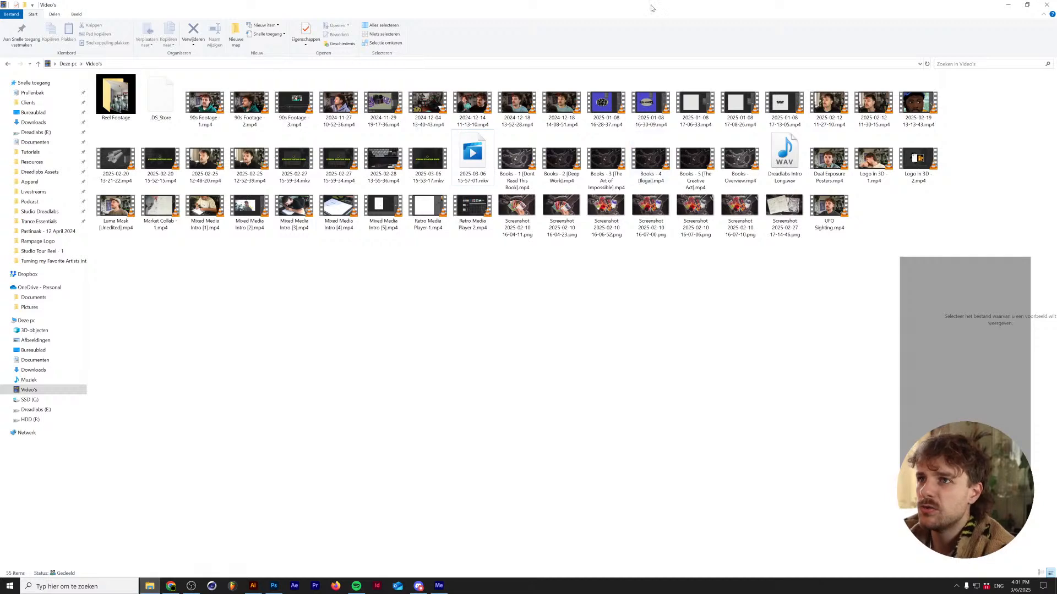
drag(654, 6, 613, 212)
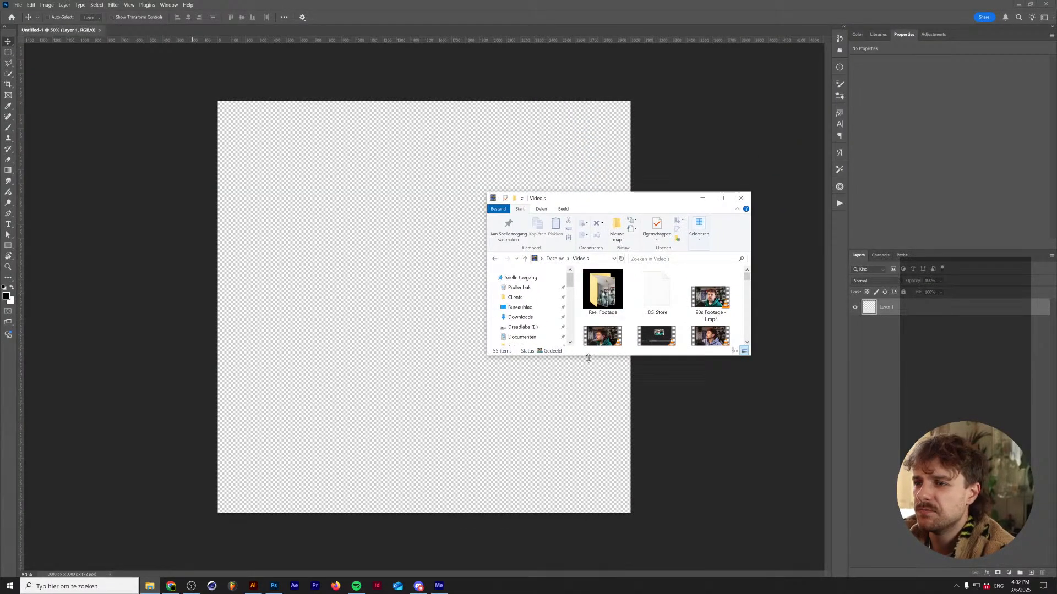
drag(590, 355, 572, 524)
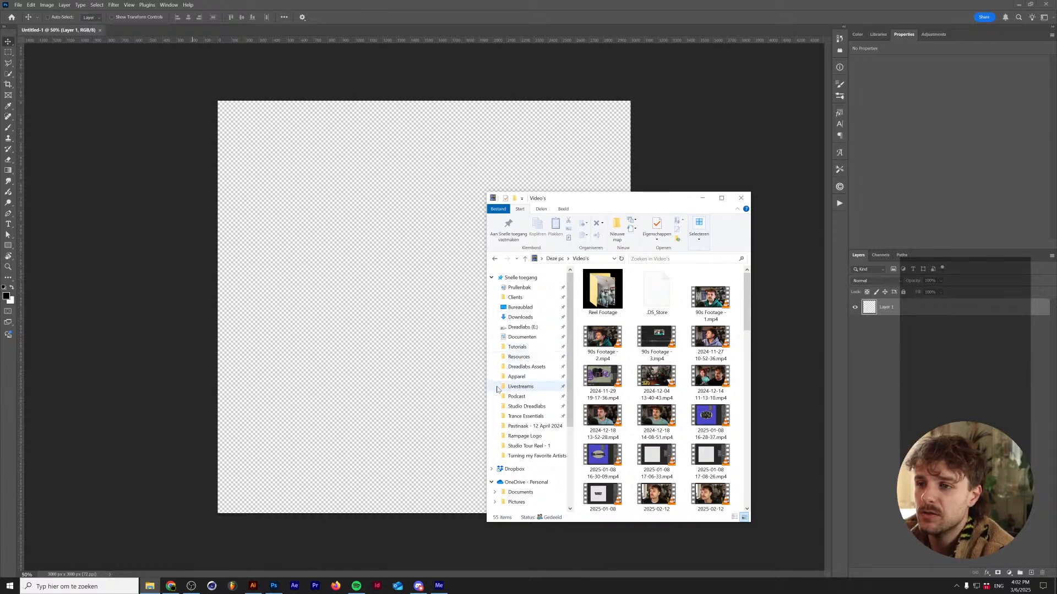
drag(485, 387, 347, 387)
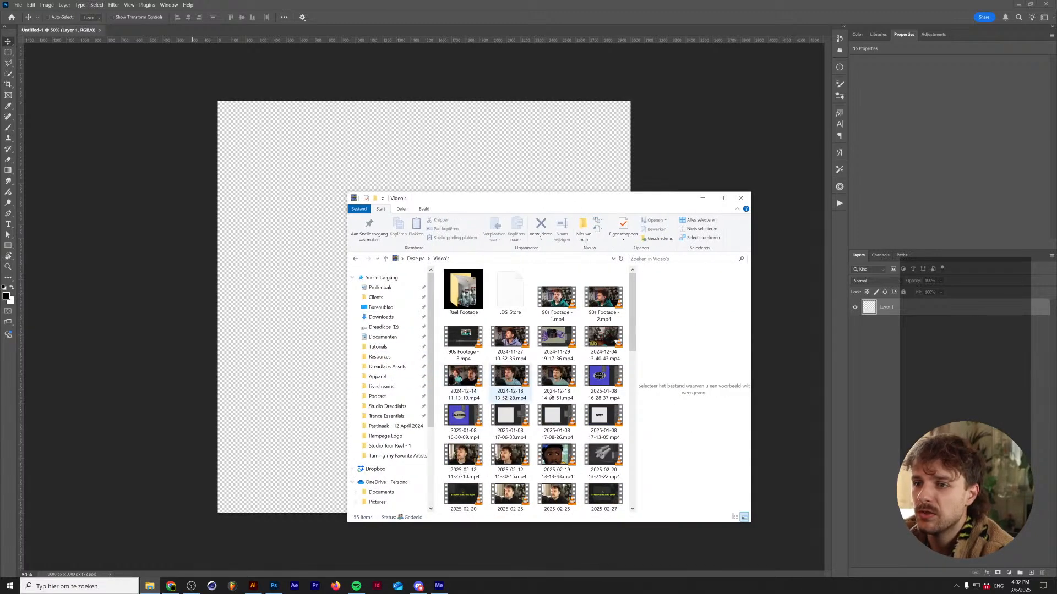
click(407, 327)
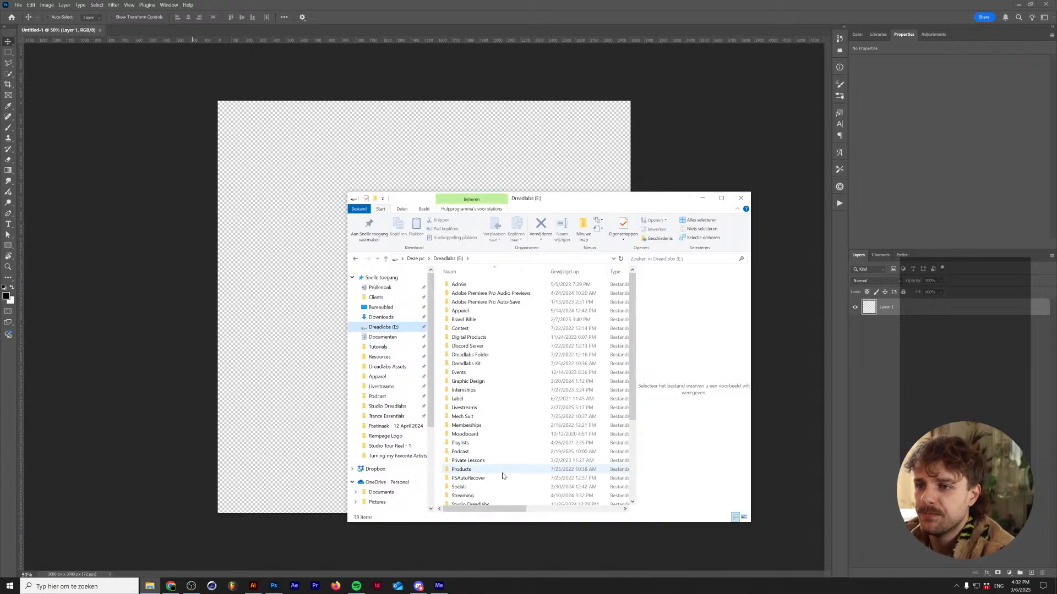
drag(751, 522, 951, 532)
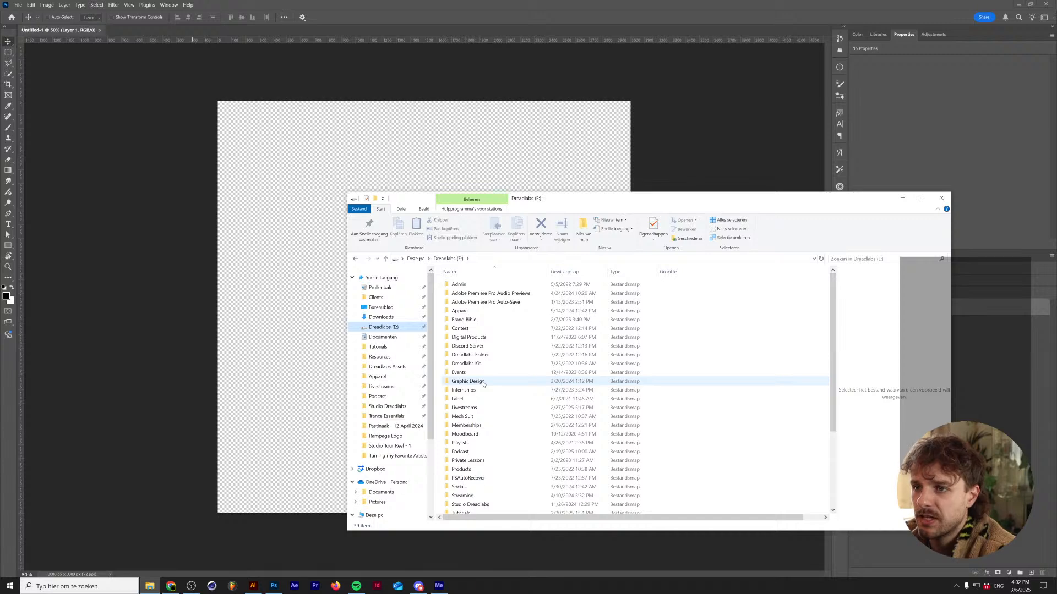
- Browse to the Dreadlabs Metalheart Essentials folder within Dreadlabs Assets, look into its Assets subfolders, and return to the pack's main folder
mouse_move(483, 384)
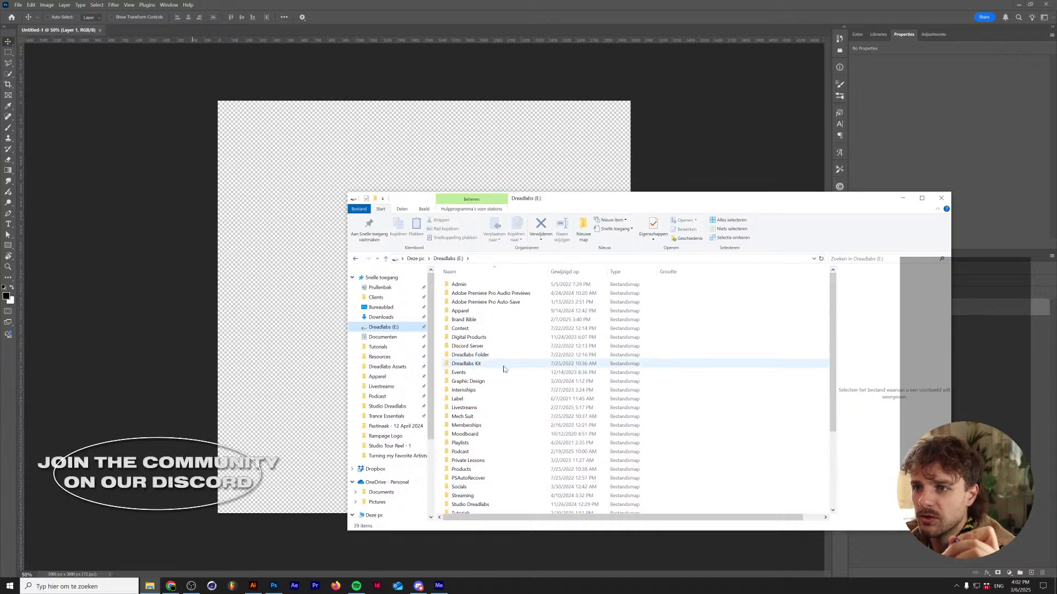
click(421, 365)
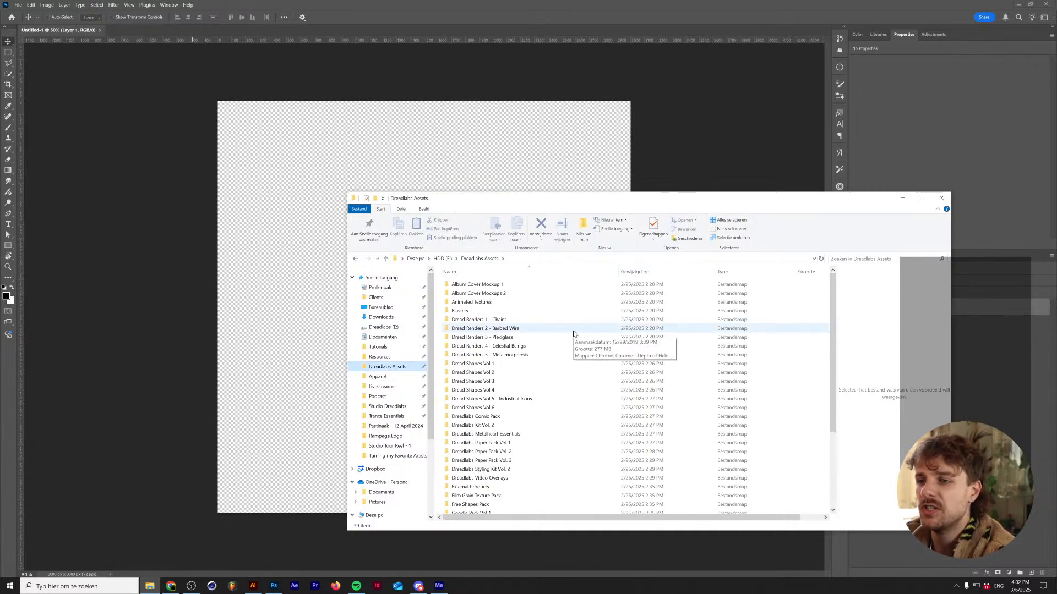
double_click(572, 434)
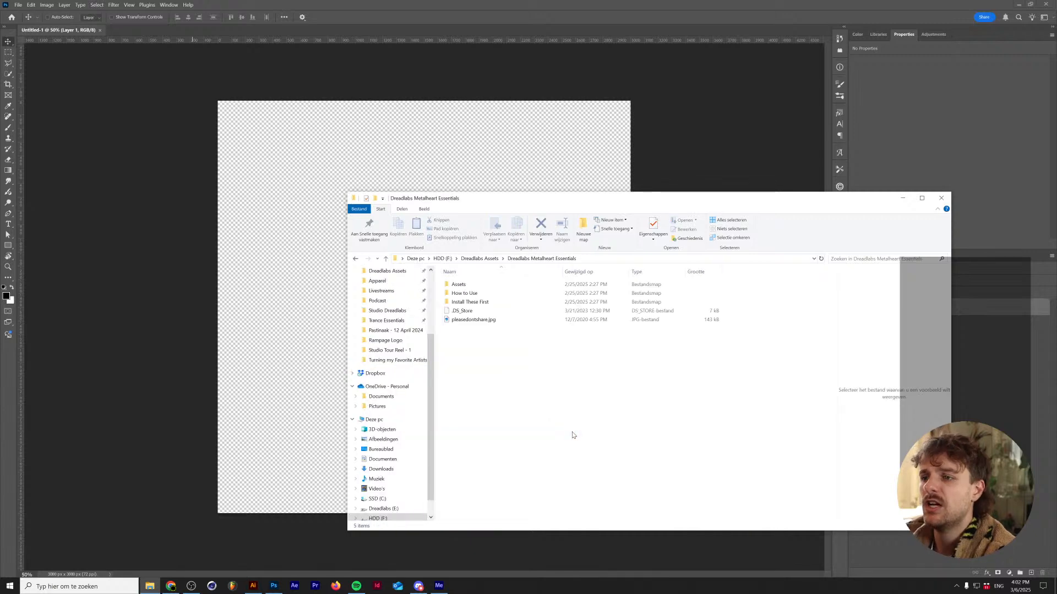
double_click(546, 287)
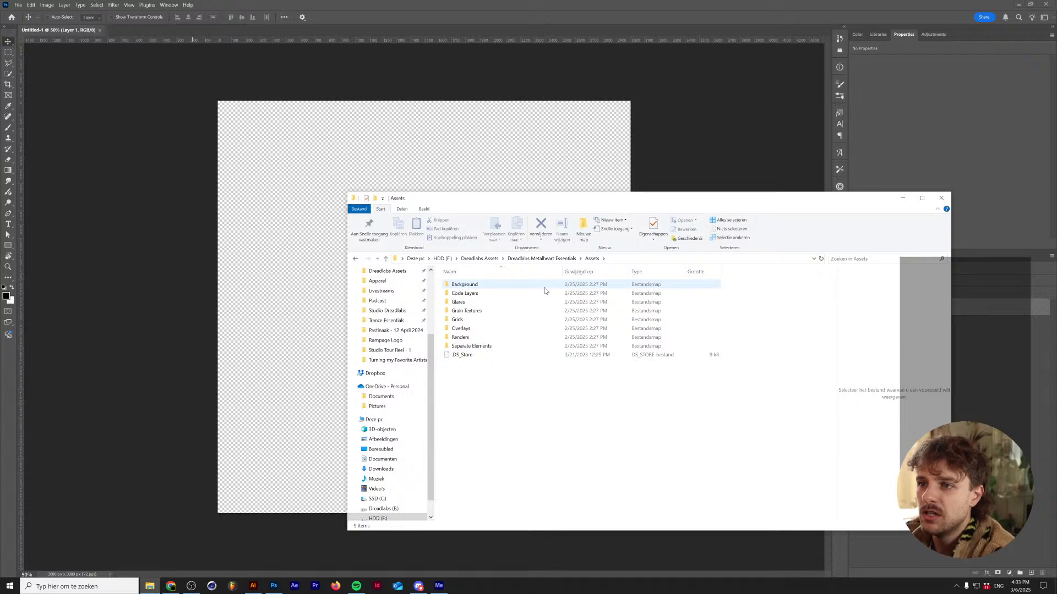
double_click(542, 287)
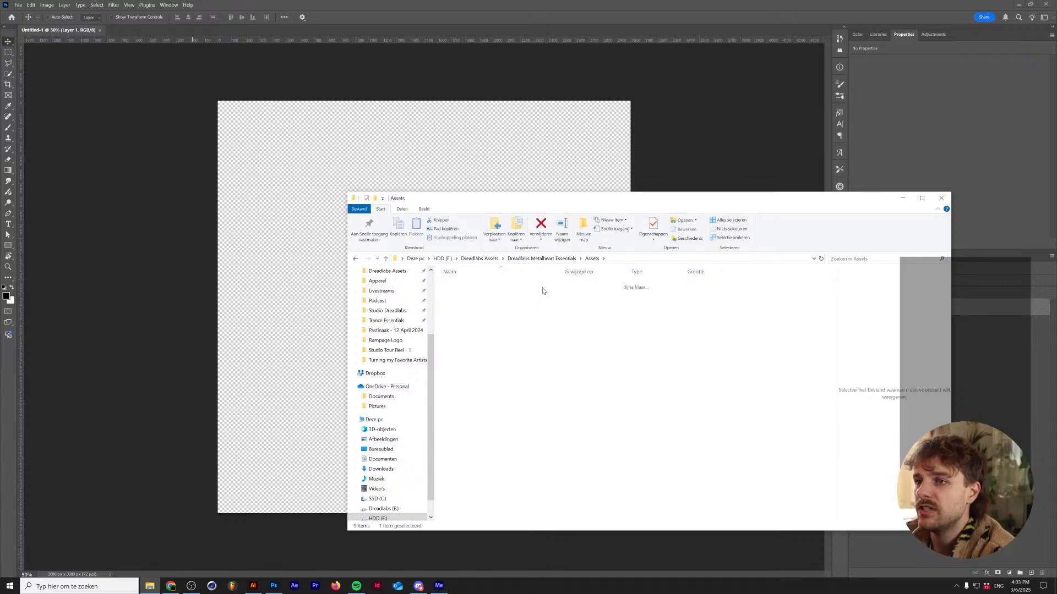
key(alt+Left)
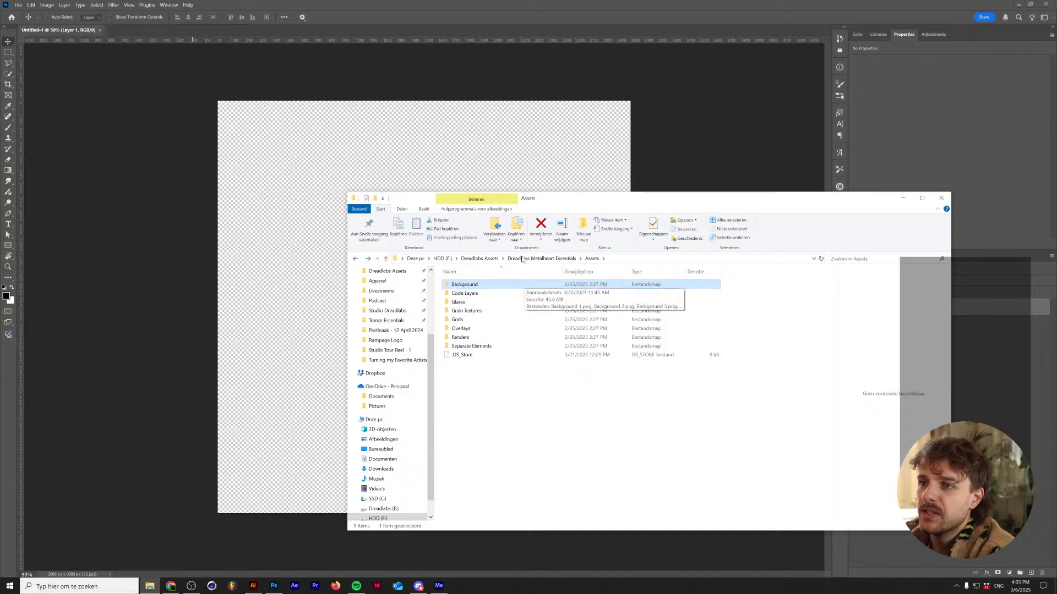
click(566, 262)
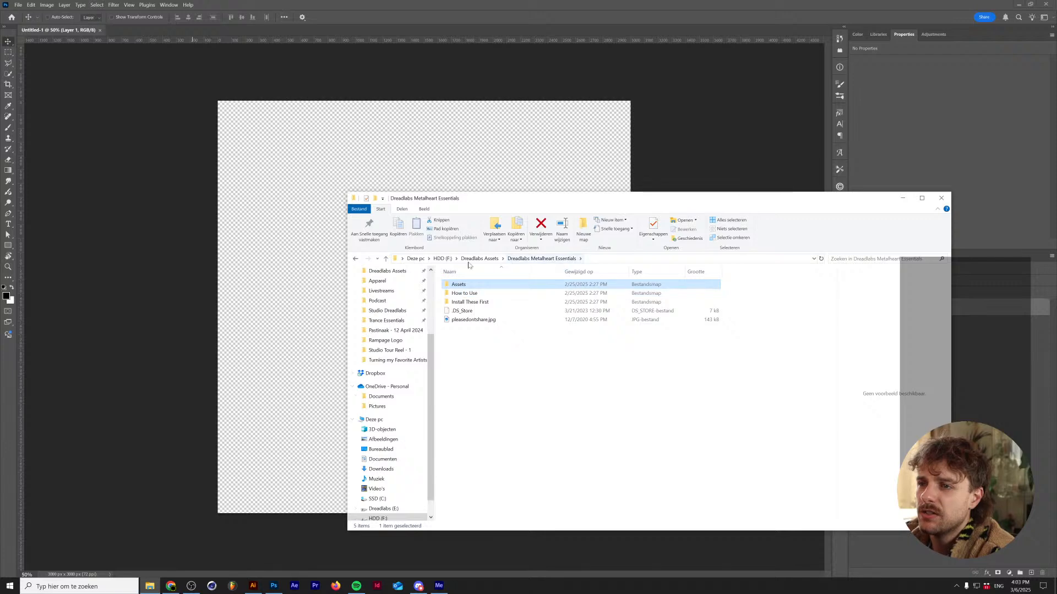
- Switch to Chrome, open the Metalheart Essentials (250+ assets) product page from the search results, and enlarge the browser window
click(171, 586)
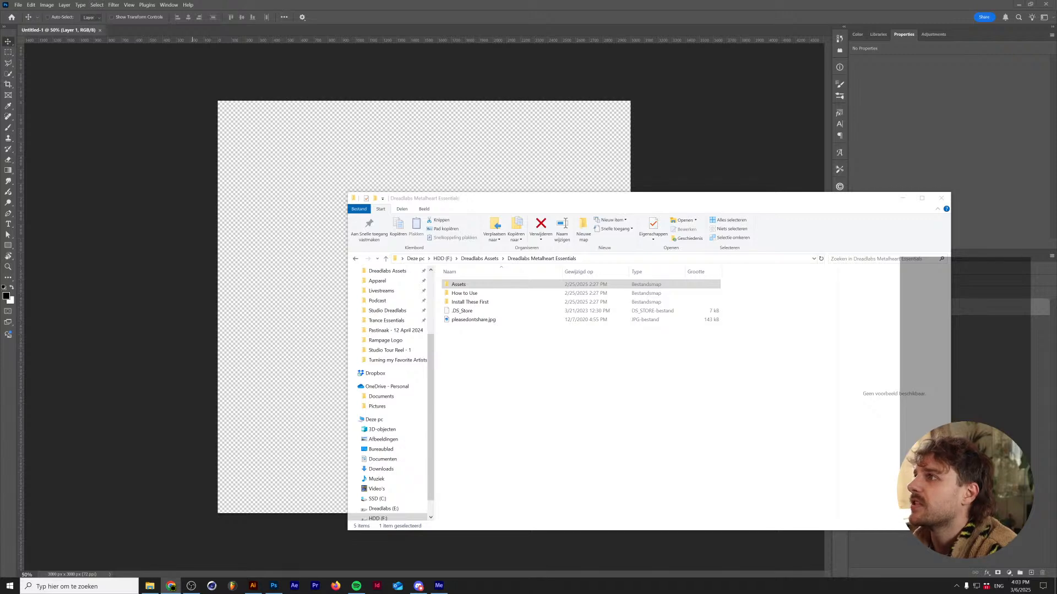
drag(1056, 316, 282, 114)
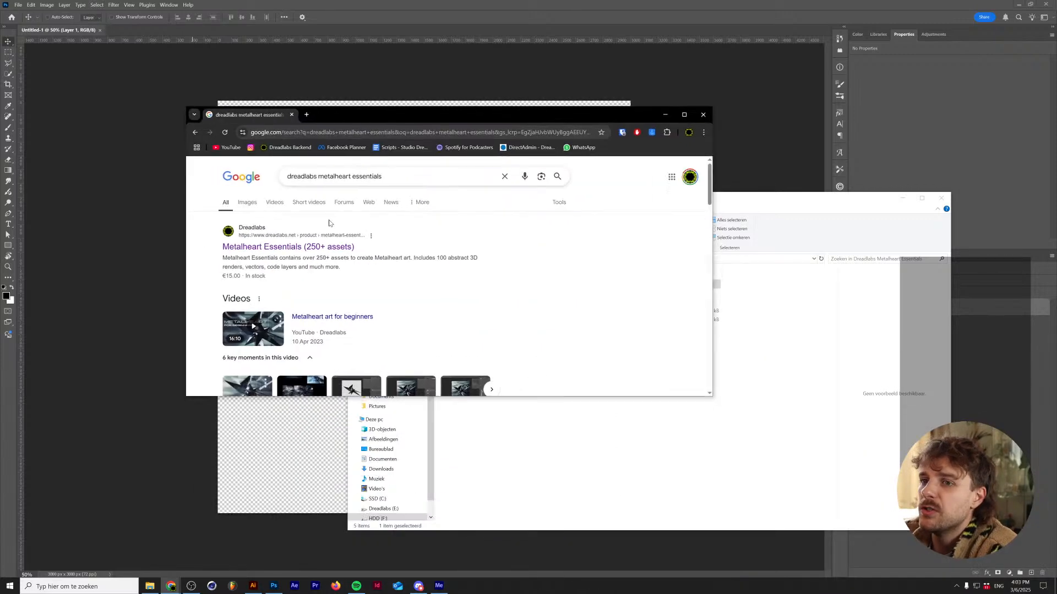
click(311, 241)
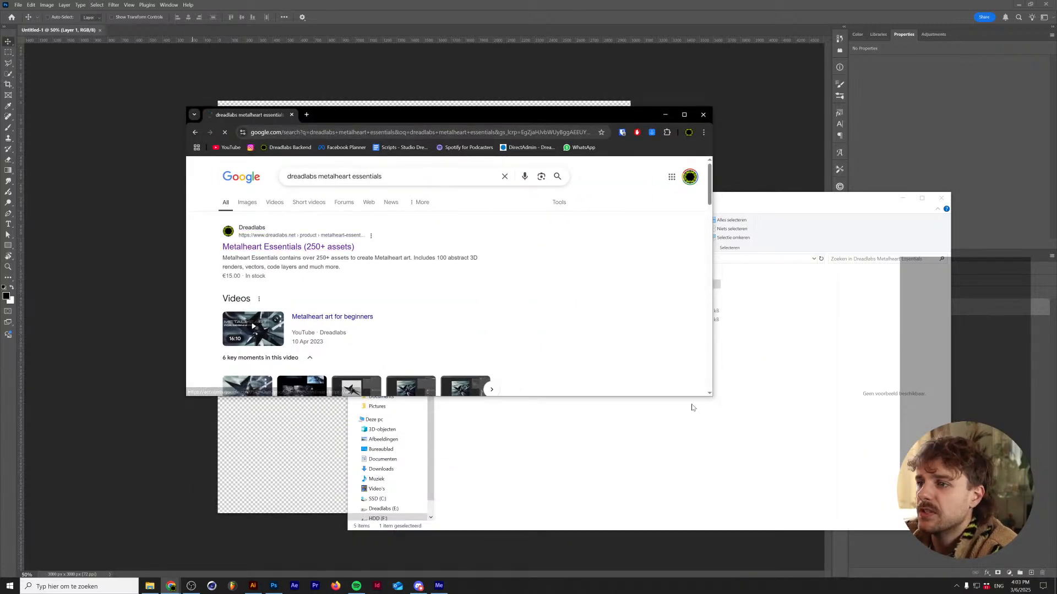
drag(712, 397, 840, 503)
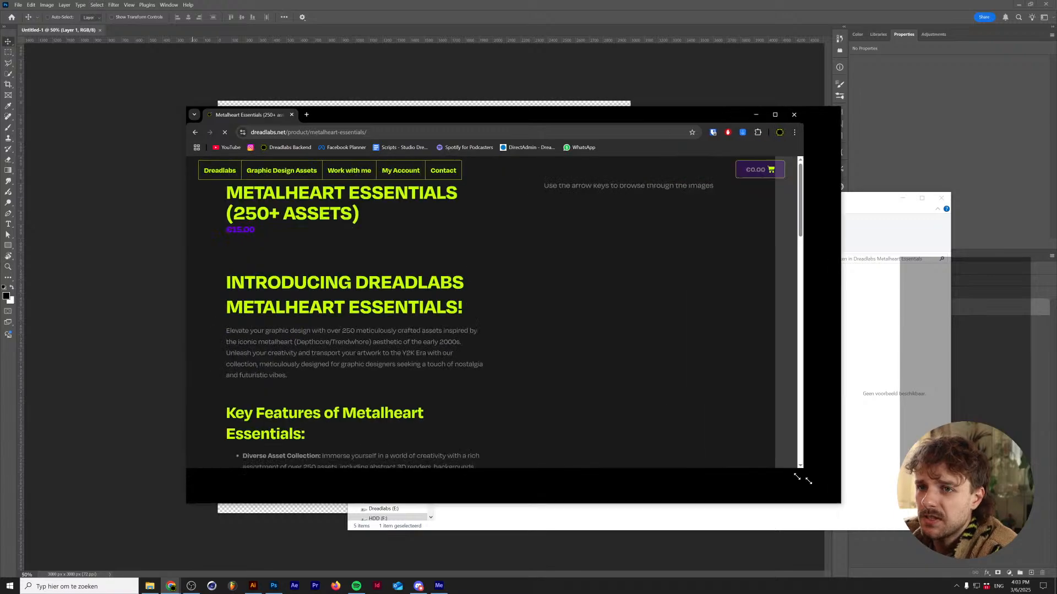
- Review the product page's key features and "What's inside" list of pack contents, then minimize the browser
scroll(408, 378, down, 1)
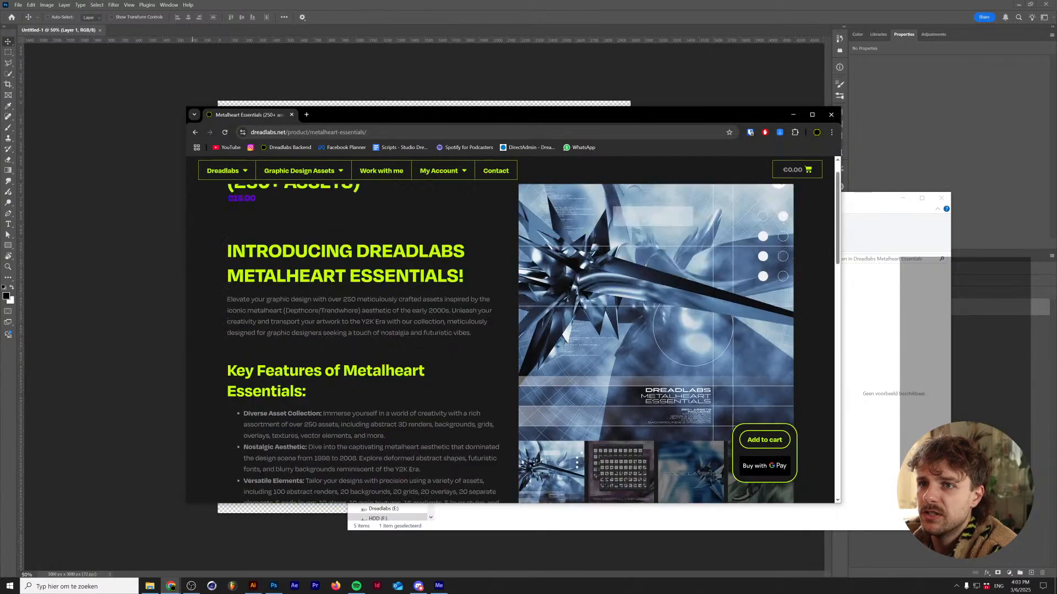
scroll(404, 374, up, 1)
scroll(404, 375, down, 3)
scroll(405, 374, down, 3)
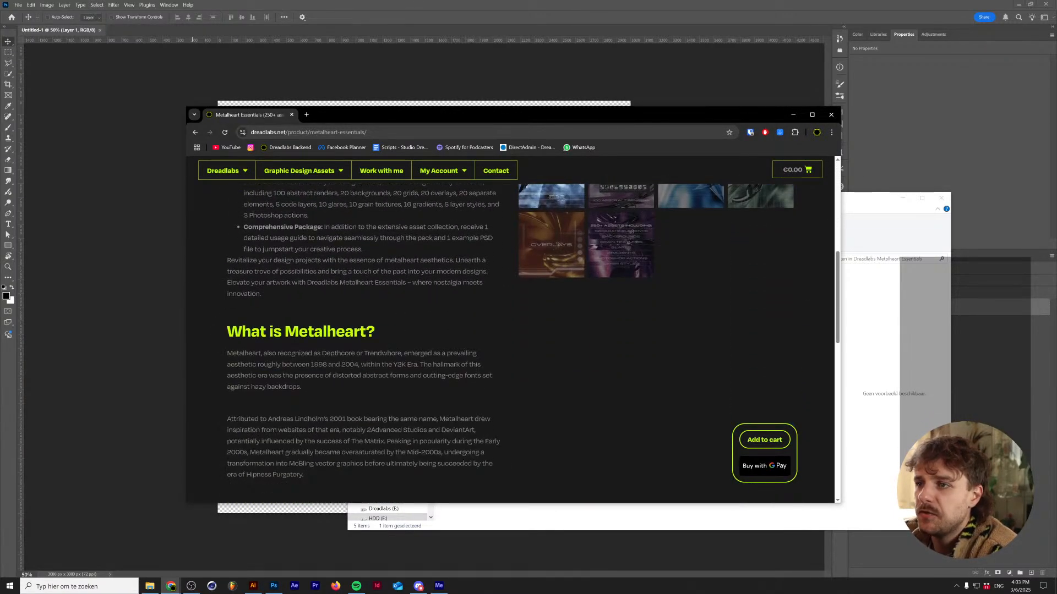
scroll(404, 375, up, 3)
scroll(550, 352, down, 1)
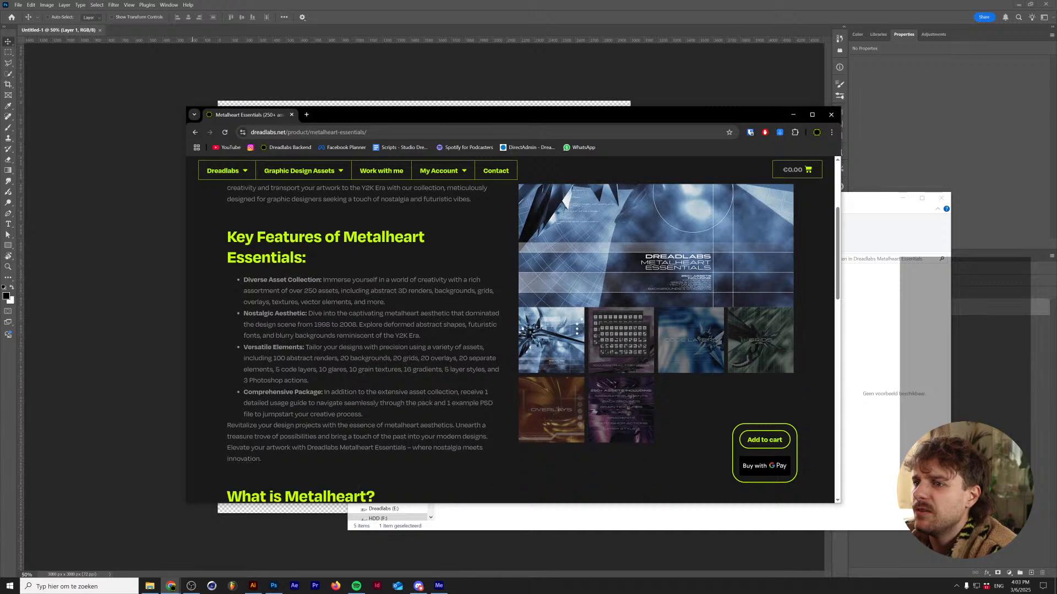
scroll(572, 352, down, 10)
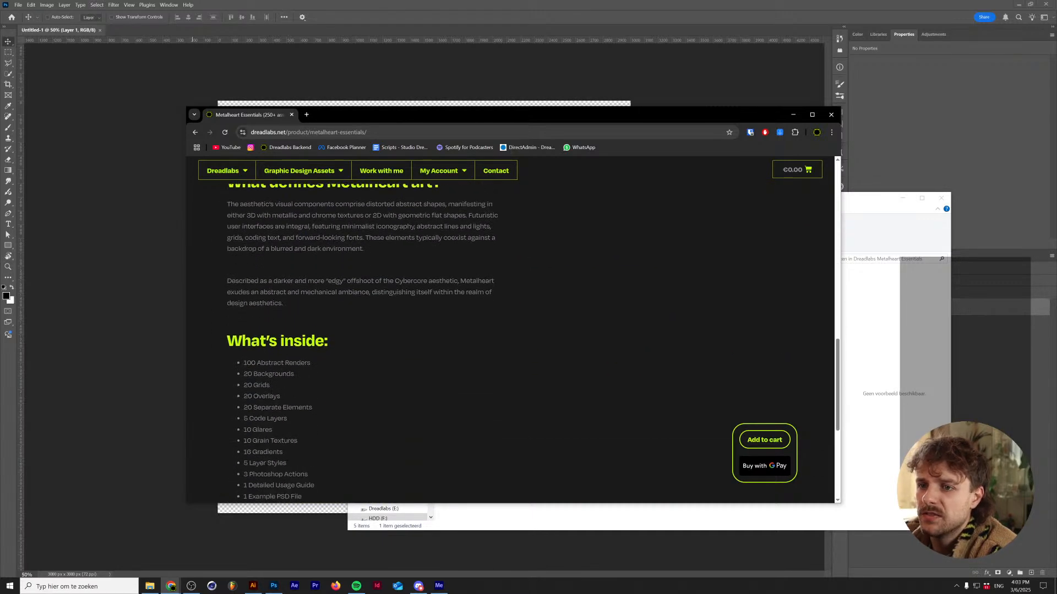
drag(213, 268, 492, 411)
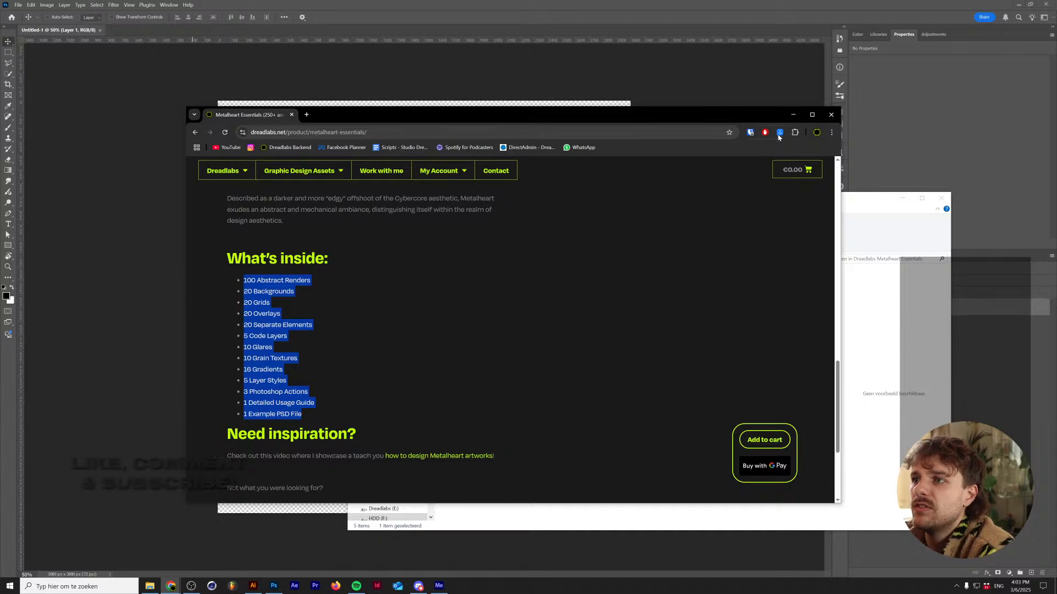
click(794, 114)
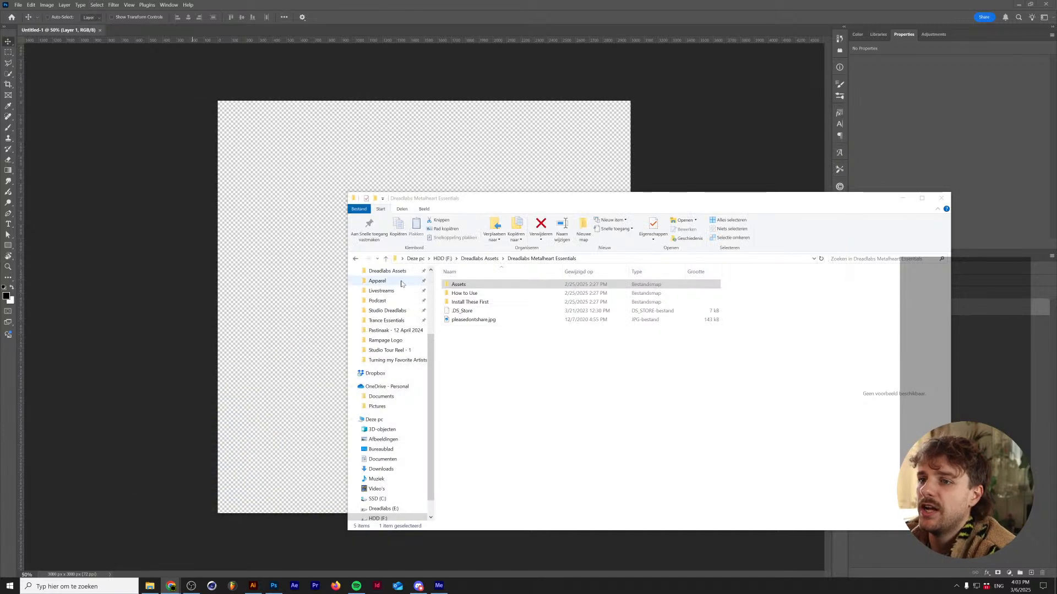
- Place Background 14.png from the pack's Assets > Background folder into the document and scale it to fill the 3000 × 3000 px canvas
double_click(583, 284)
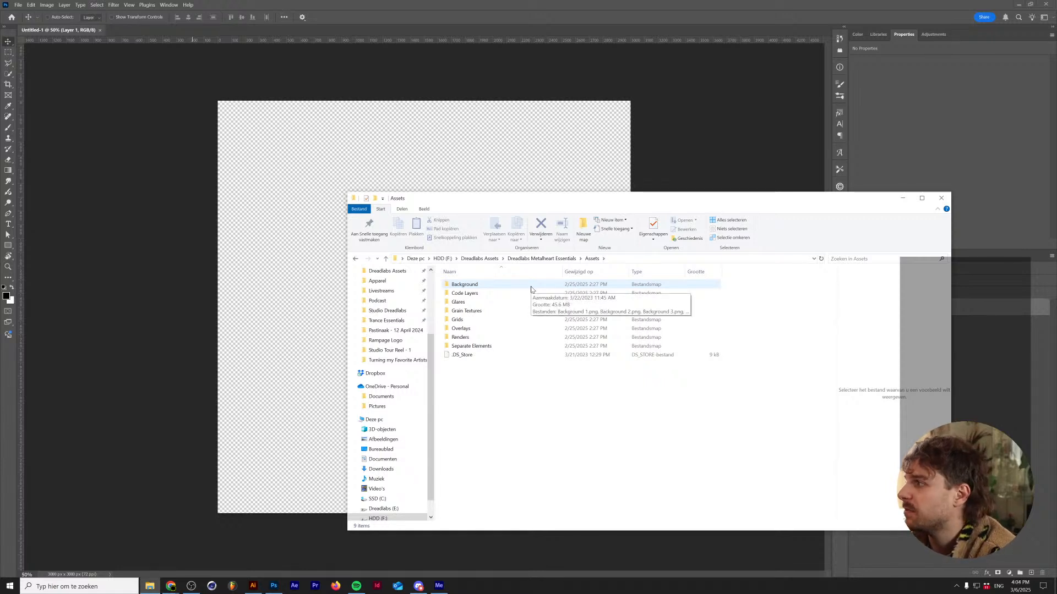
click(531, 289)
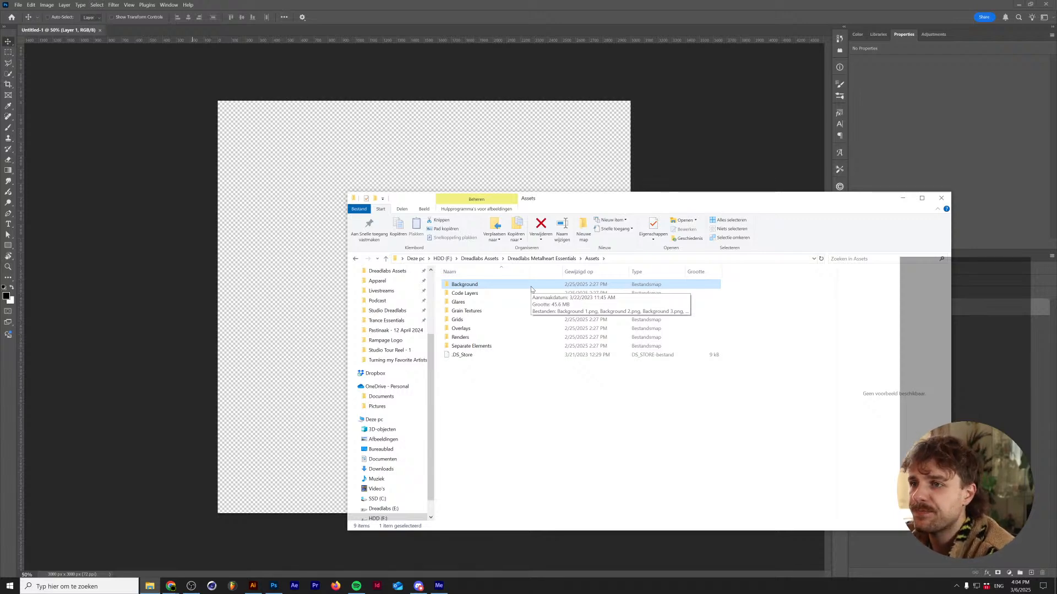
double_click(531, 287)
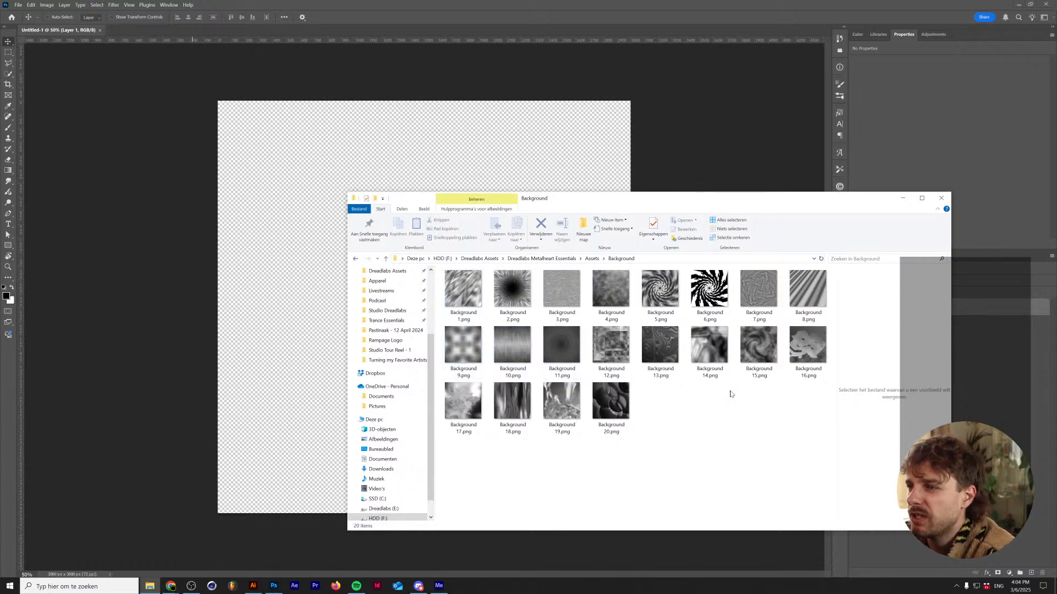
click(711, 347)
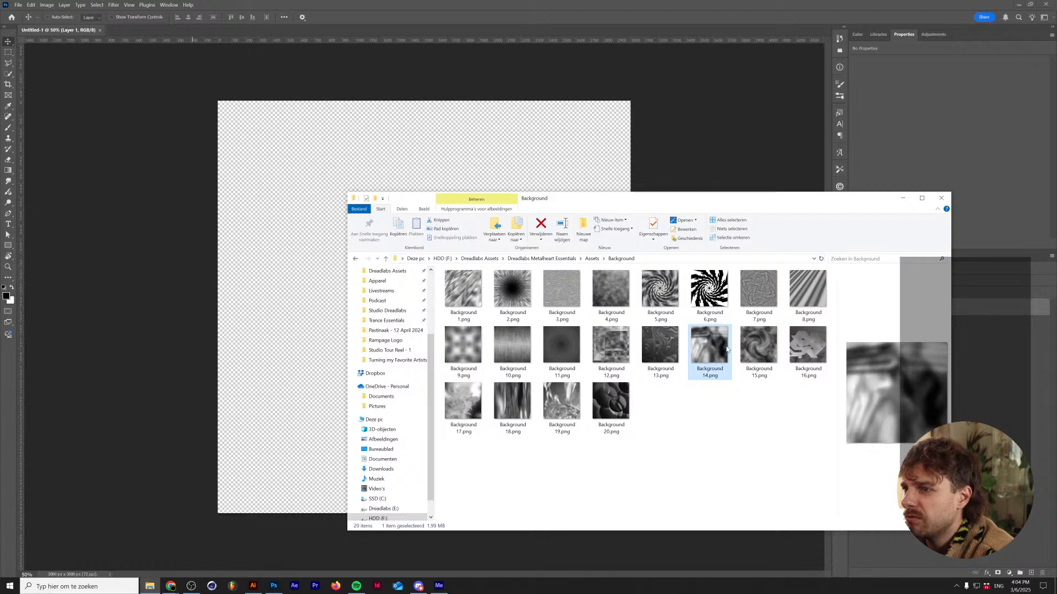
drag(726, 350, 311, 151)
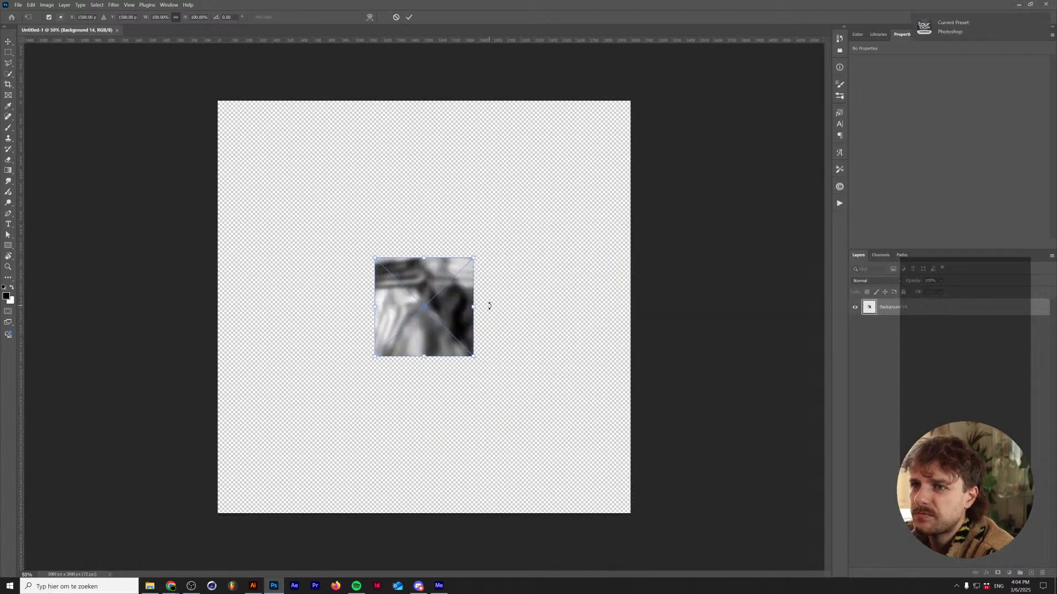
drag(474, 308, 630, 312)
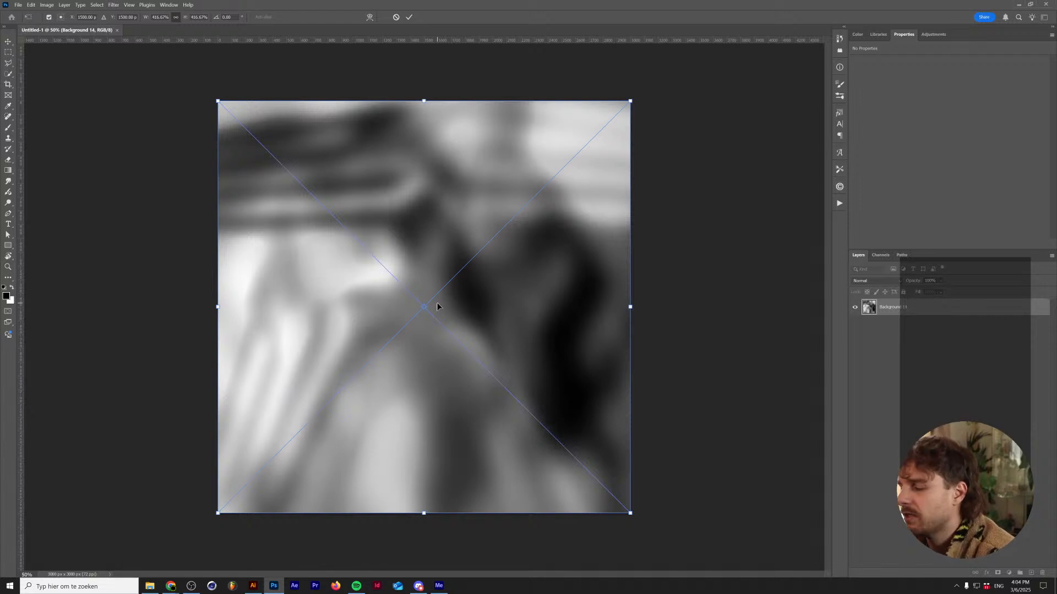
key(Return)
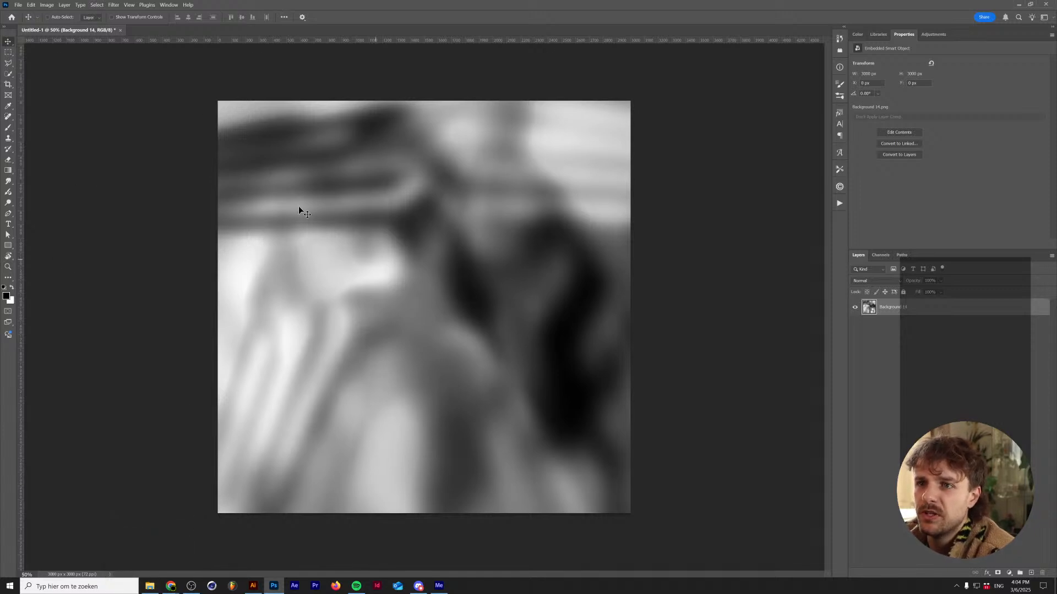
- Check the document's dimensions and resolution in the Image Size settings
click(46, 5)
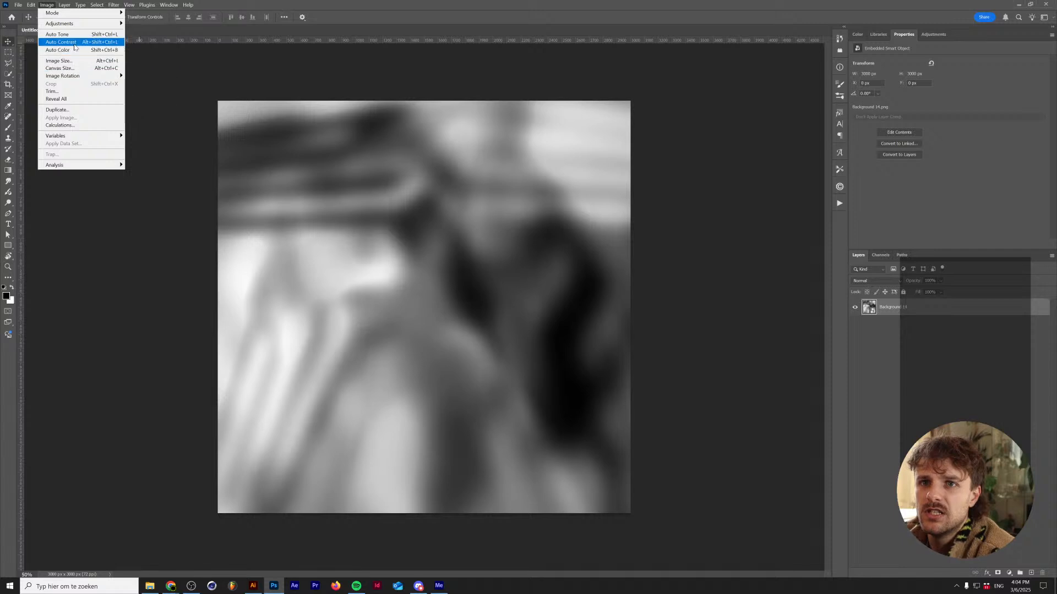
click(61, 60)
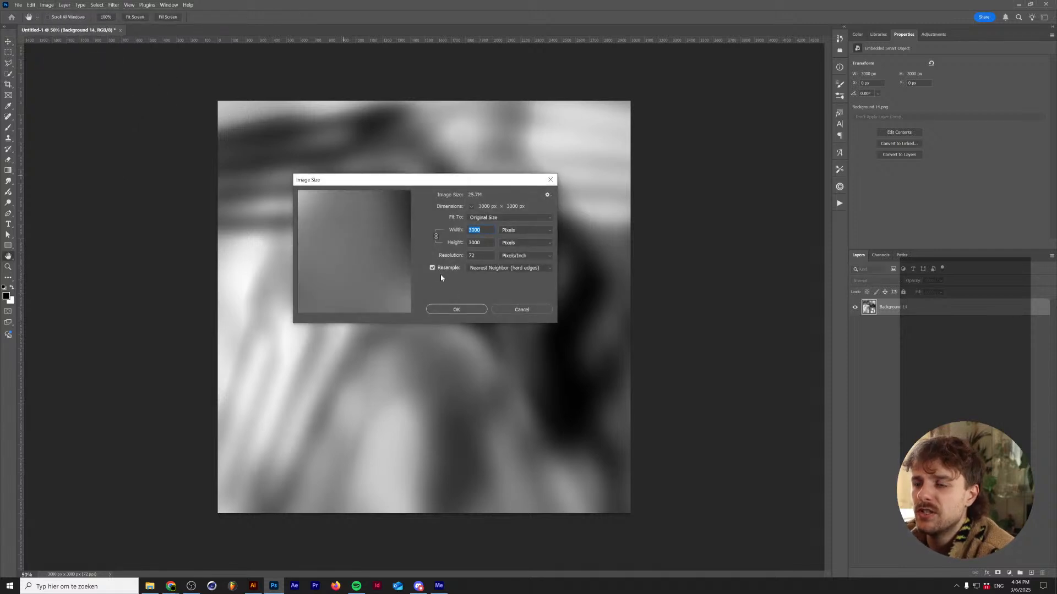
click(484, 309)
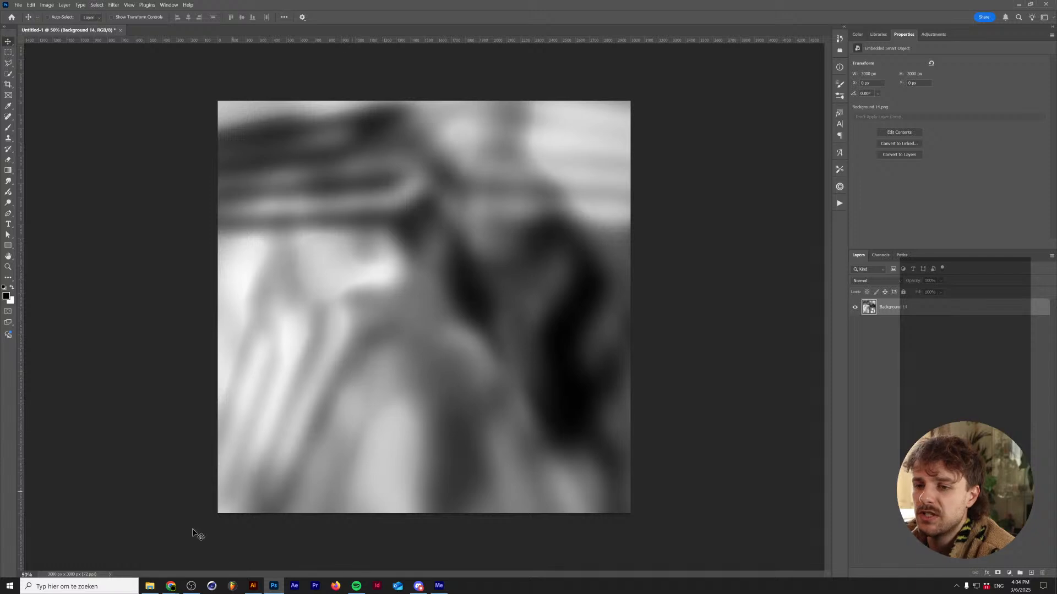
- Switch to File Explorer and look through the Metalheart Essentials pack's How to Use and Install These First folders
click(149, 587)
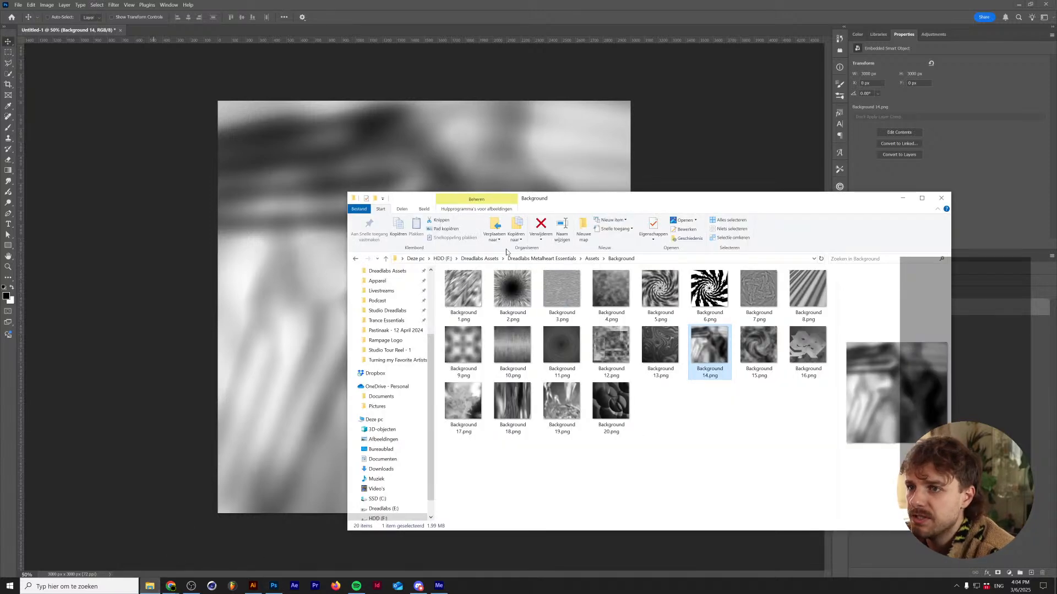
click(572, 259)
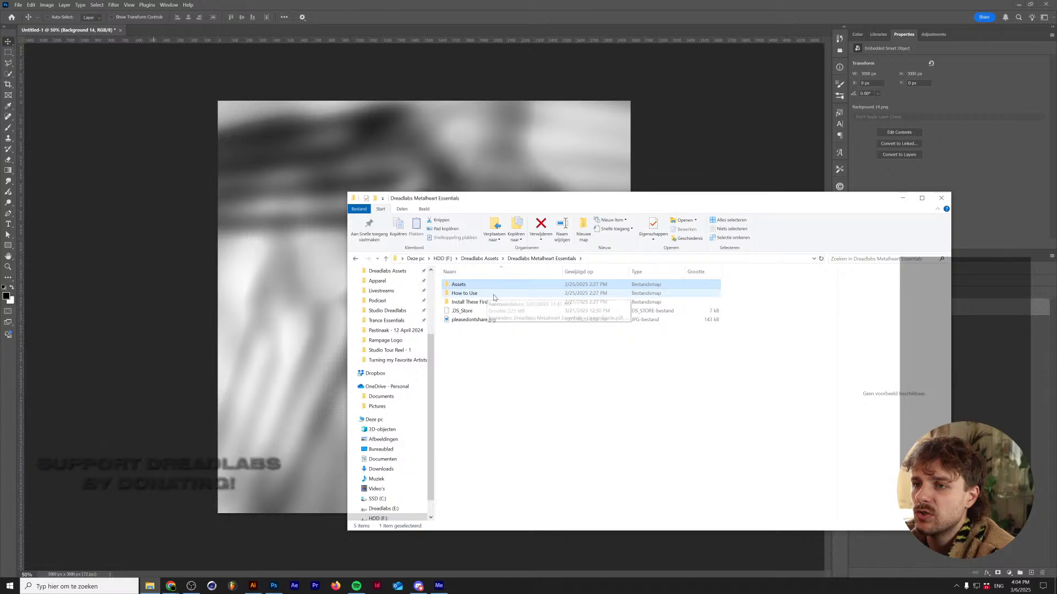
double_click(483, 294)
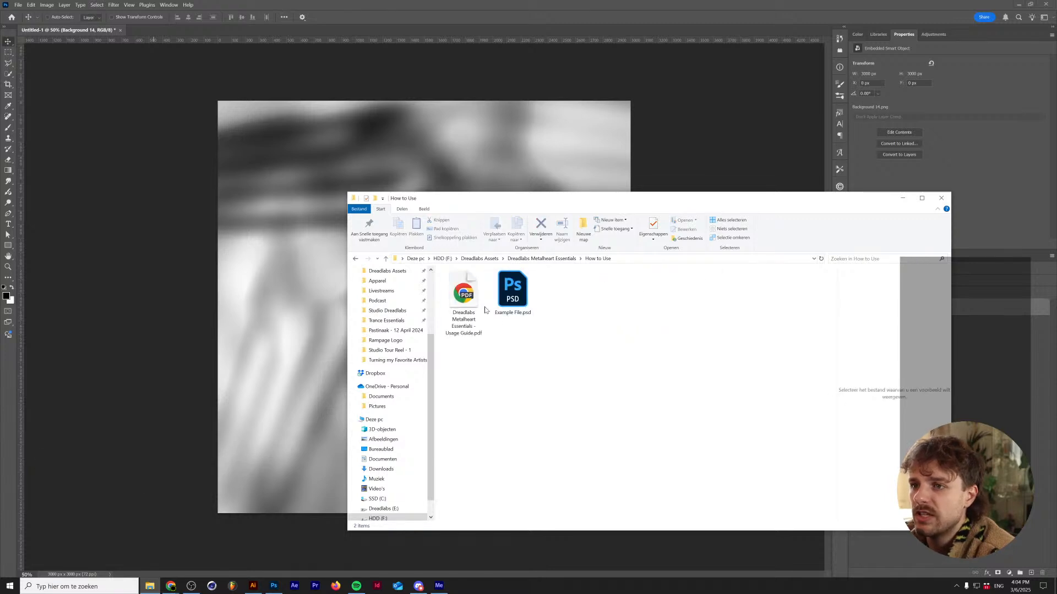
key(alt+Left)
double_click(507, 303)
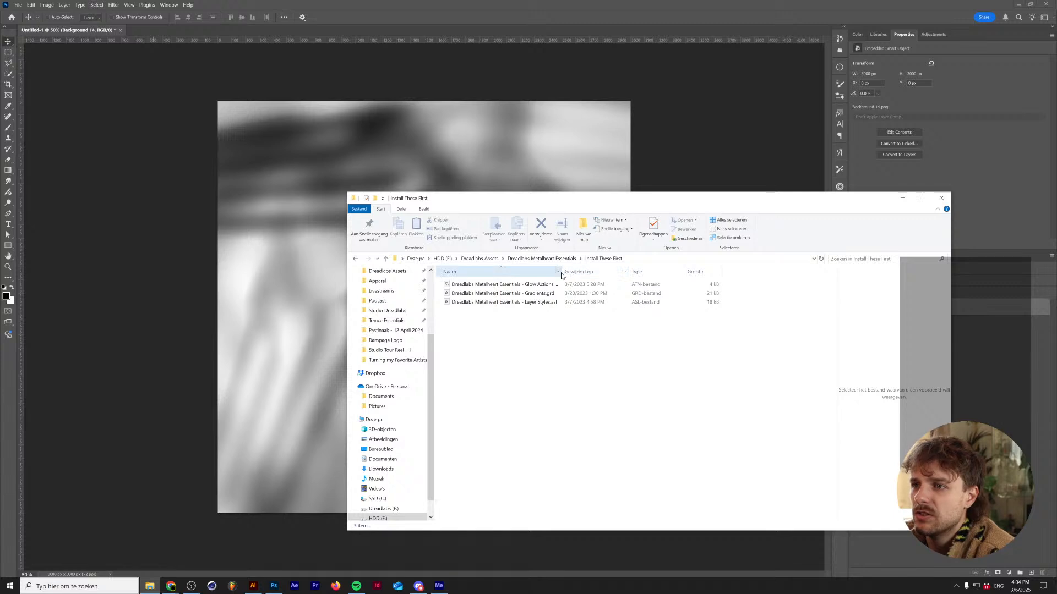
drag(561, 273, 635, 273)
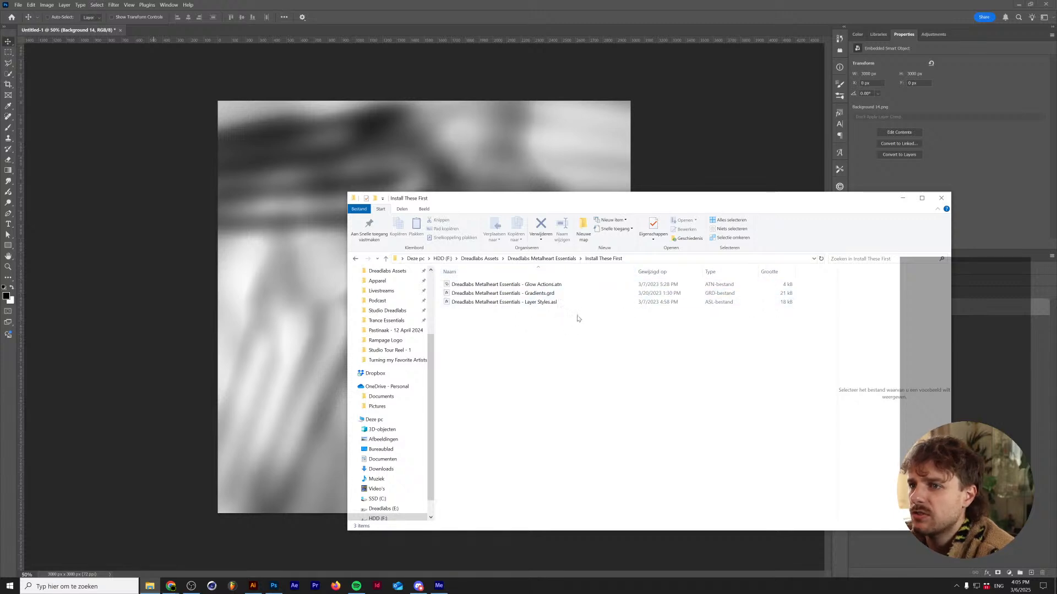
key(alt+Left)
- Open the pack's Assets > Renders > Renders - Metal folder
double_click(504, 288)
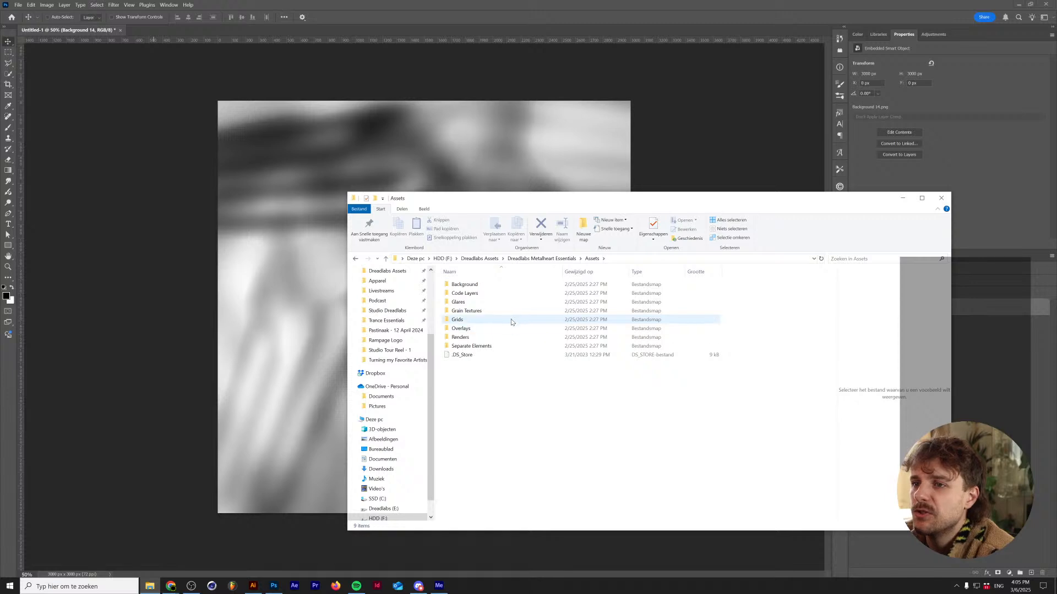
double_click(497, 337)
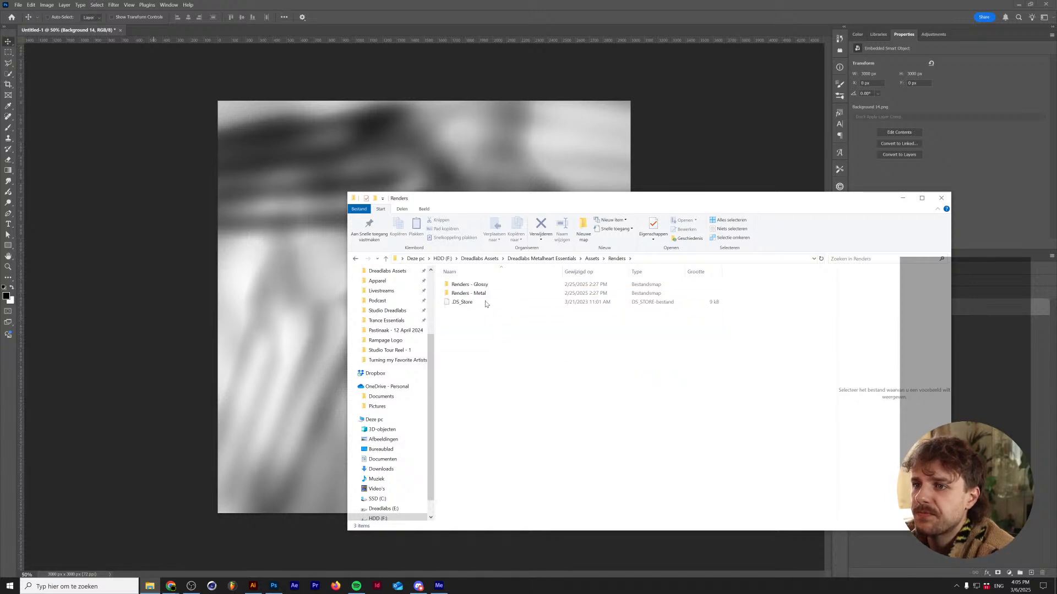
double_click(495, 294)
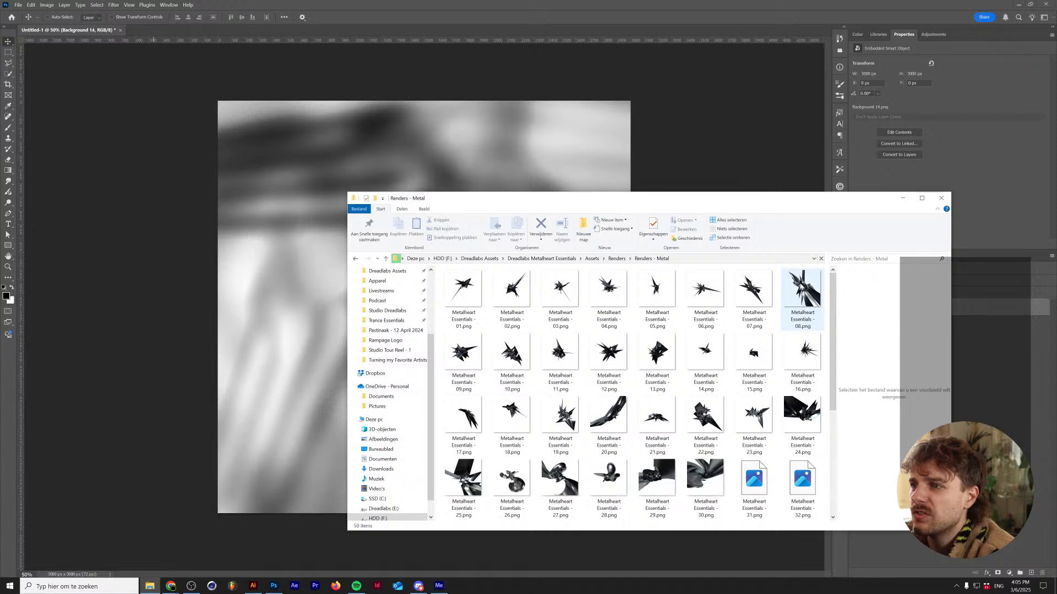
- Preview the metal renders one after another, from Metalheart Essentials - 08.png through 22.png
click(801, 286)
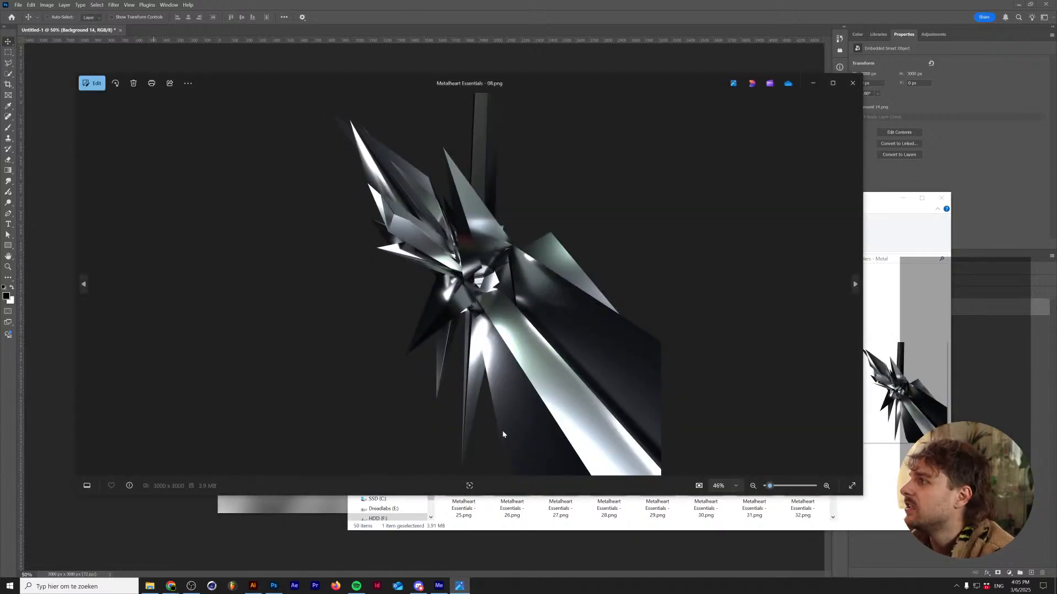
key(Right)
key(Right)
key(Right)
key(Right)
key(Right)
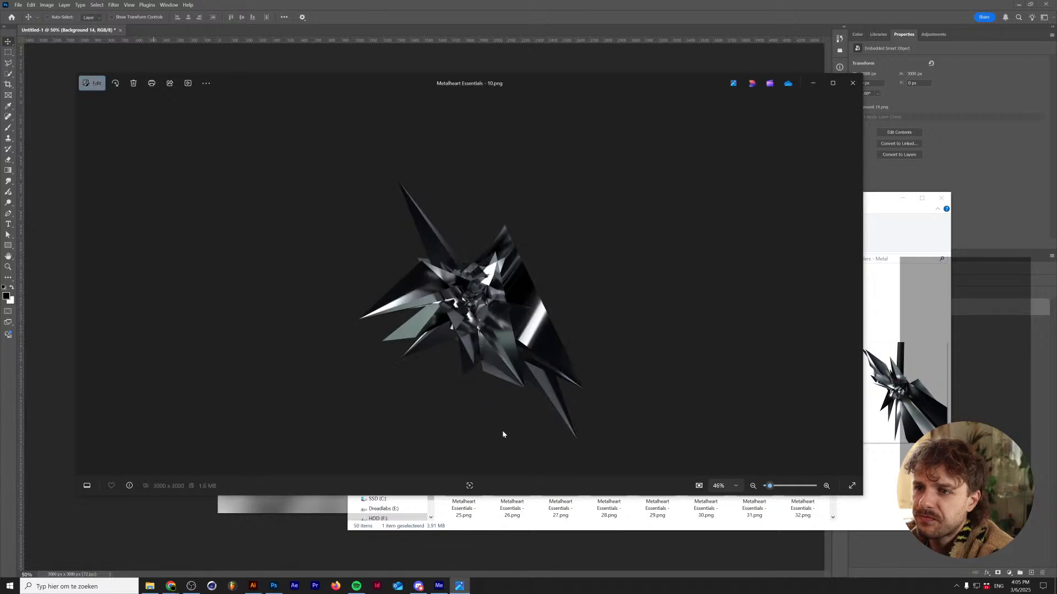
key(Right)
key(Right)
key(Right)
key(Right)
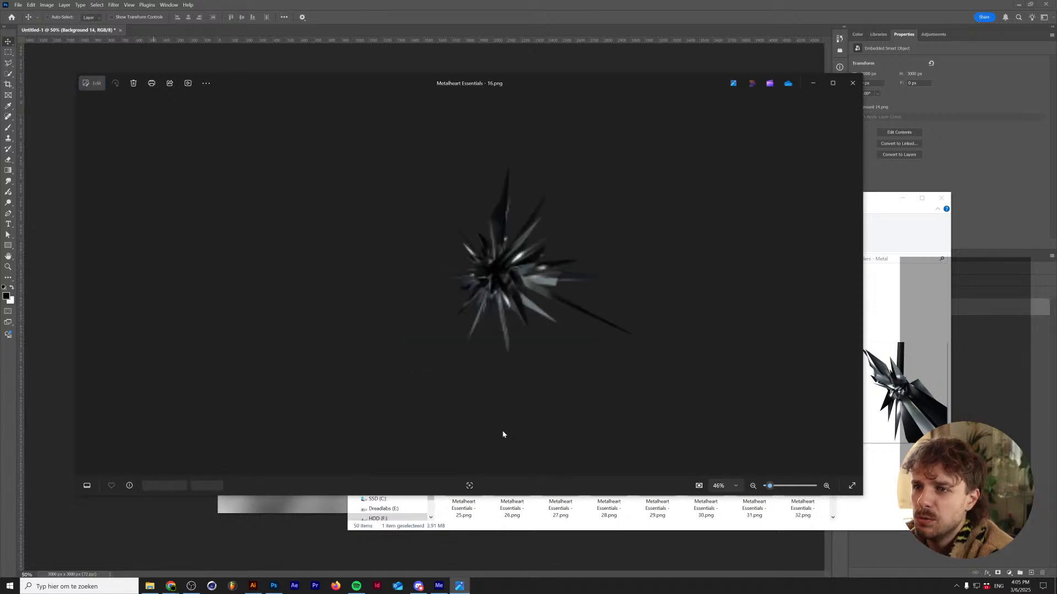
key(Right)
key(Right)
key(Right)
key(Right)
key(Right)
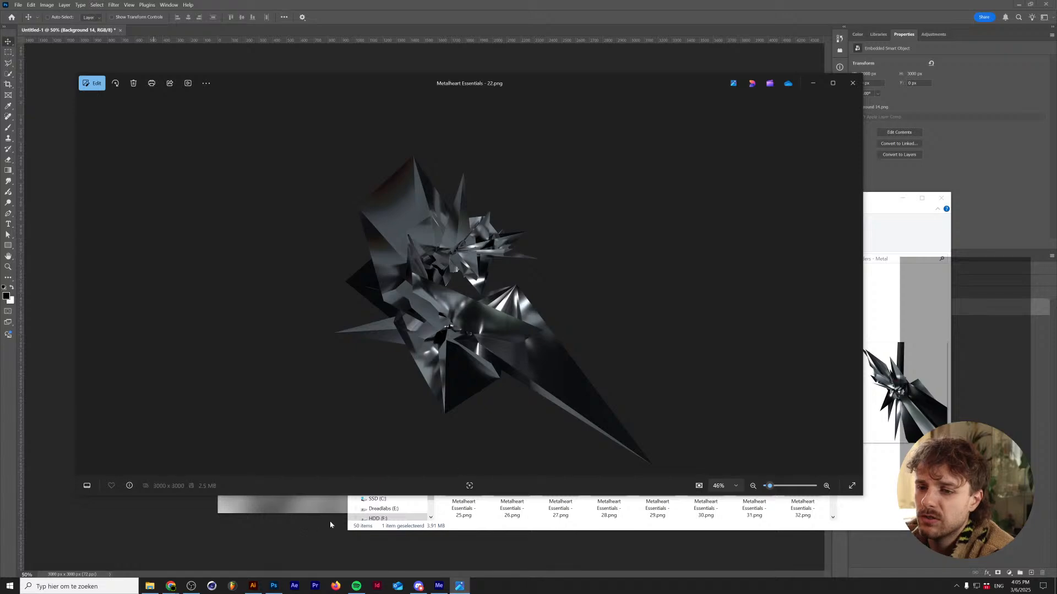
- Switch to Chrome and examine the product page's gallery images, including the Code Layers and 250+ assets overview pictures
mouse_move(170, 585)
click(214, 550)
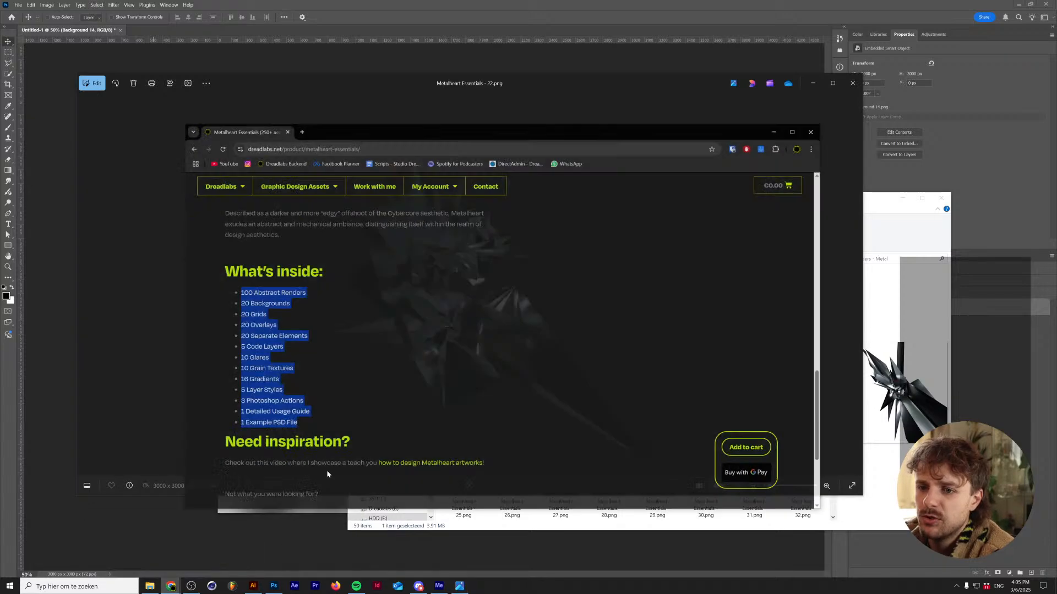
scroll(499, 383, up, 15)
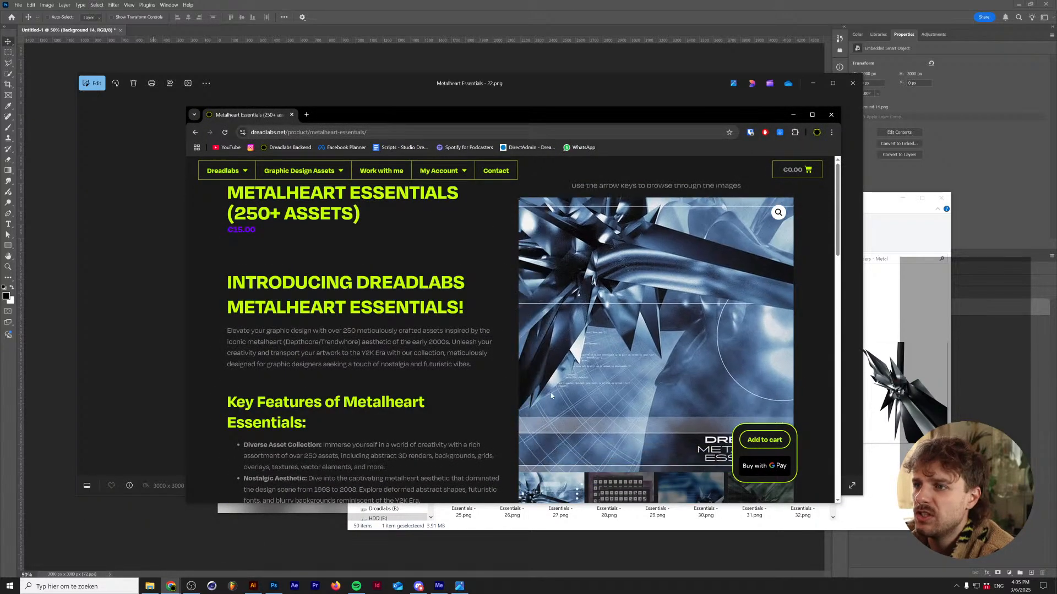
scroll(469, 422, down, 1)
scroll(469, 392, up, 1)
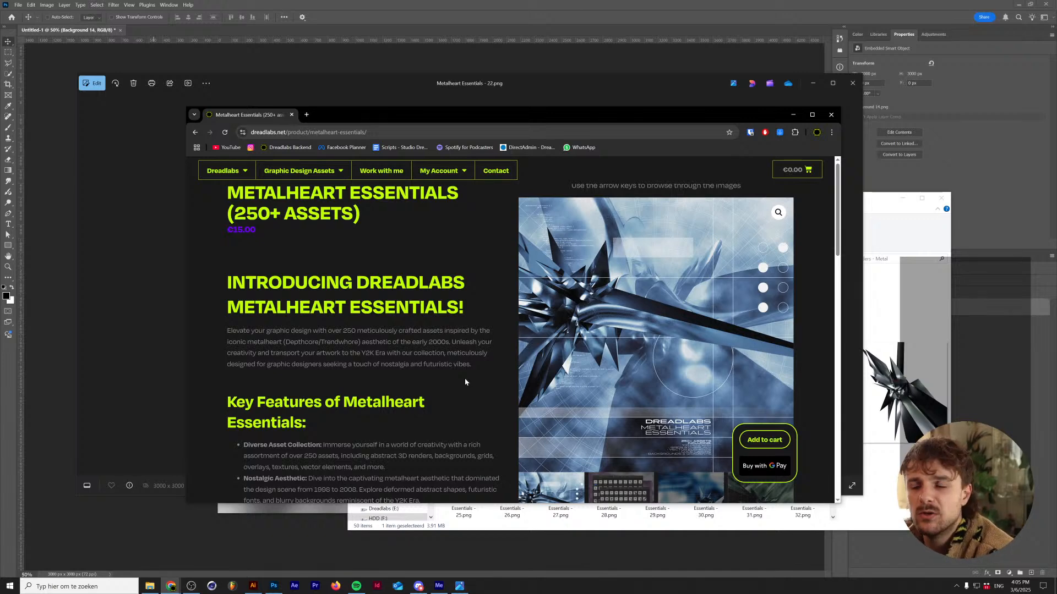
scroll(465, 380, down, 3)
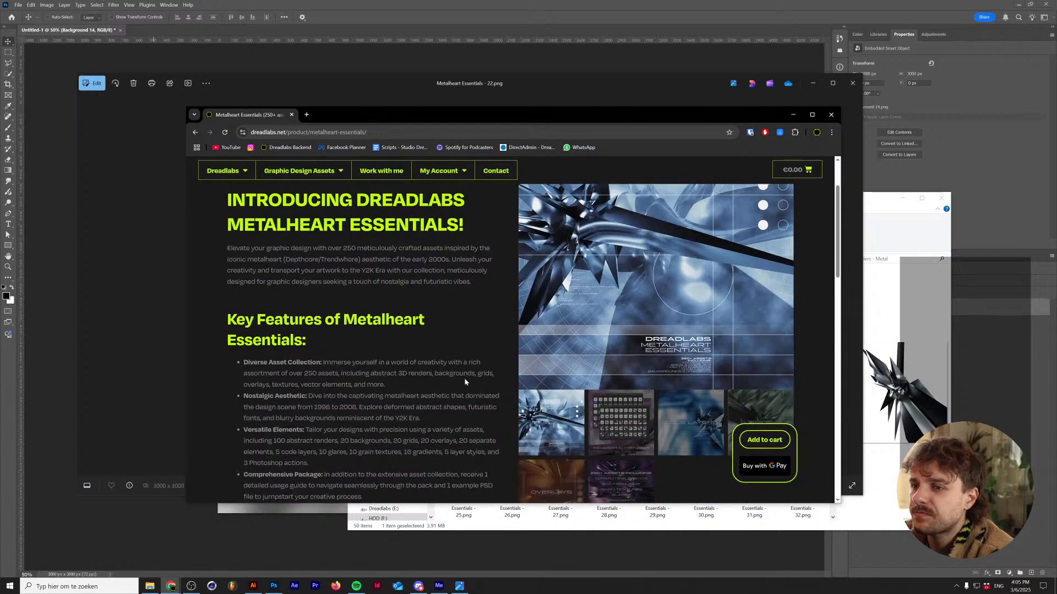
click(673, 412)
scroll(576, 389, up, 2)
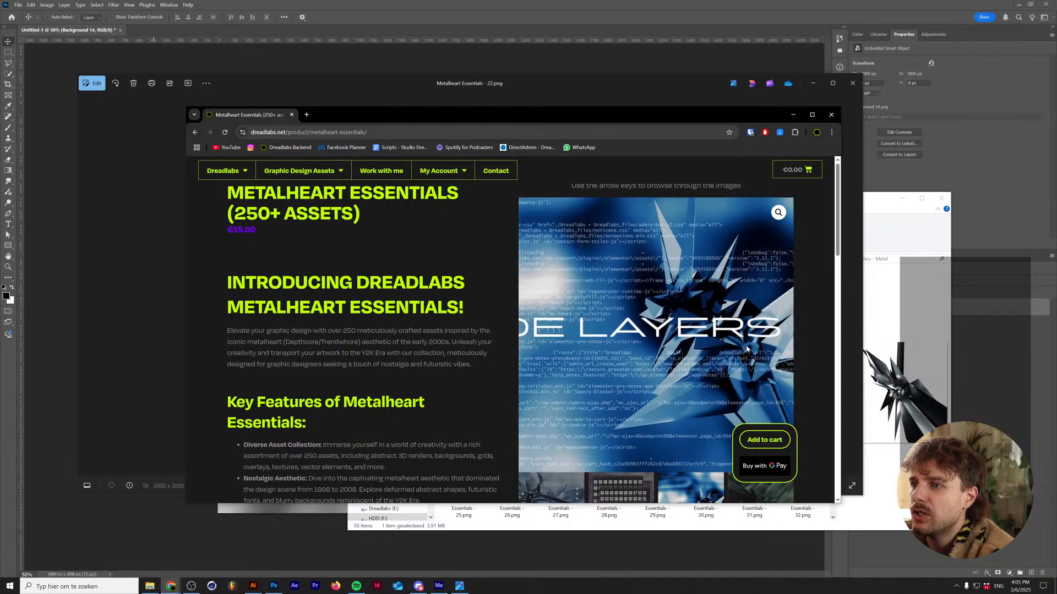
scroll(641, 428, down, 2)
scroll(641, 430, down, 1)
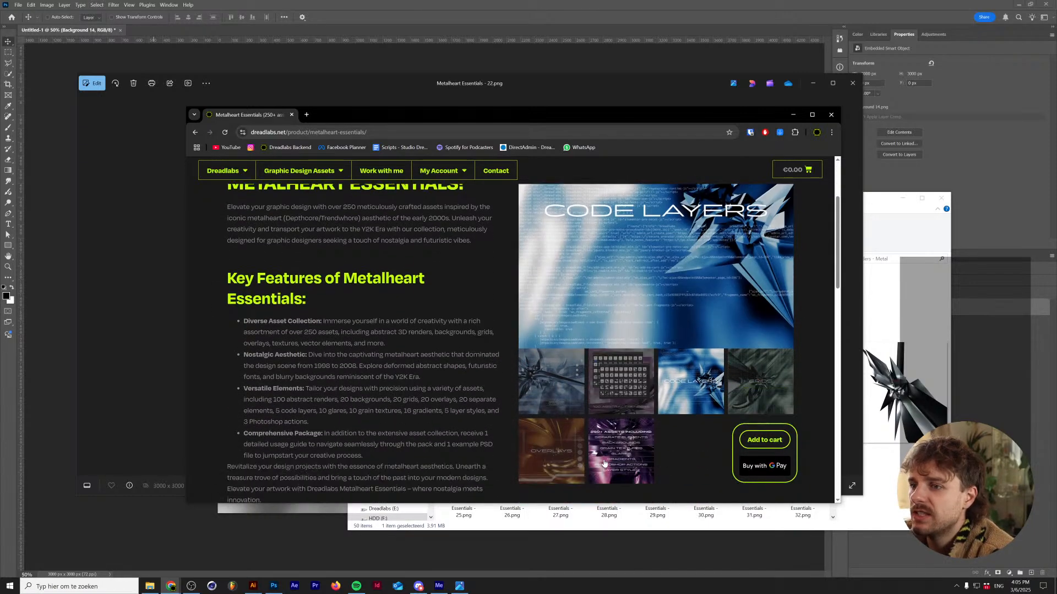
click(627, 435)
scroll(611, 353, down, 1)
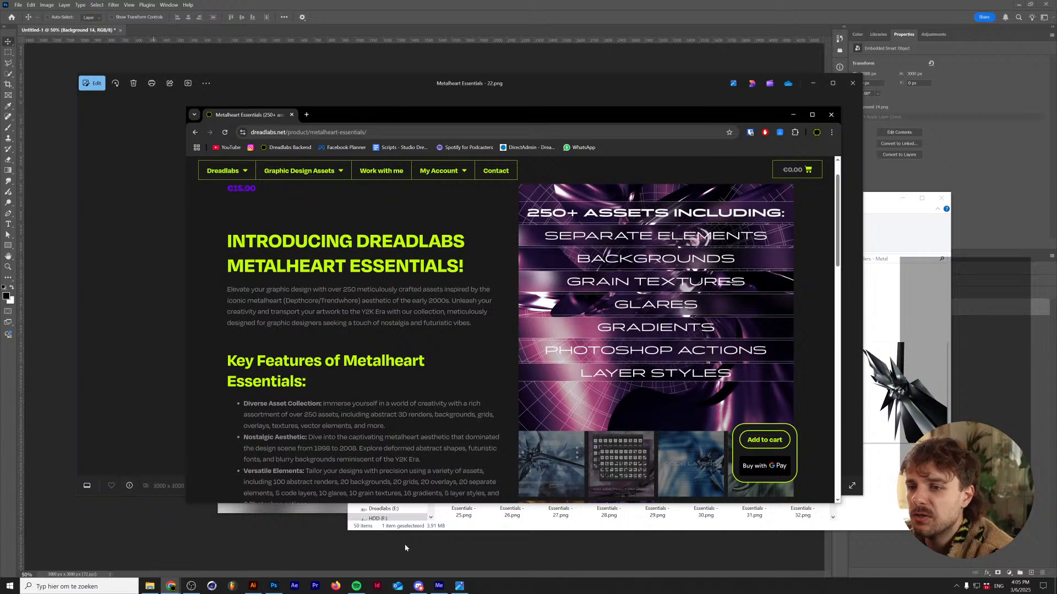
- Close the open render preview and select Metalheart Essentials - 25.png in the Renders - Metal folder
click(95, 386)
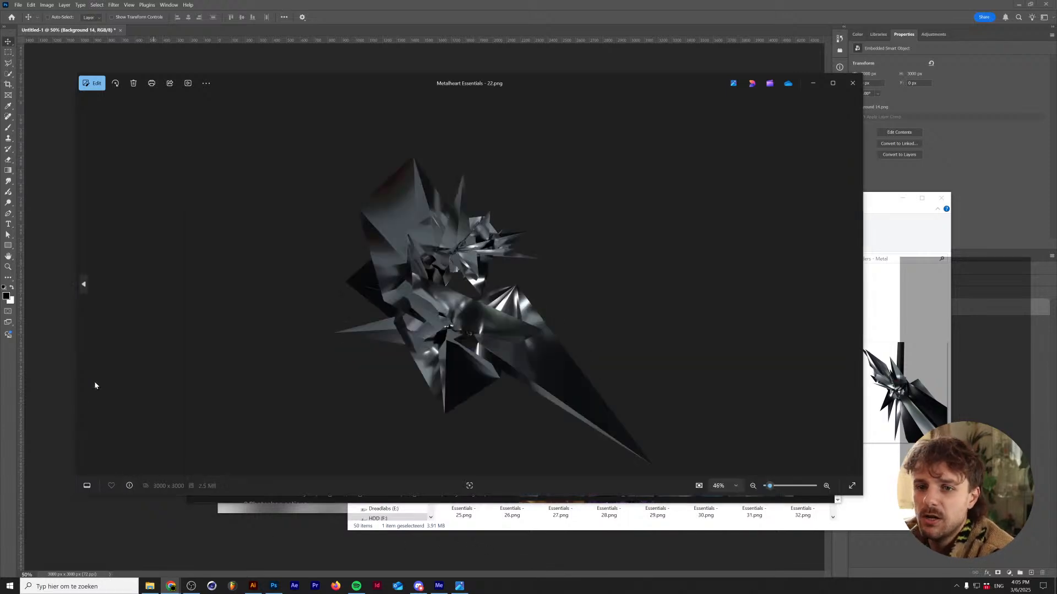
key(Left)
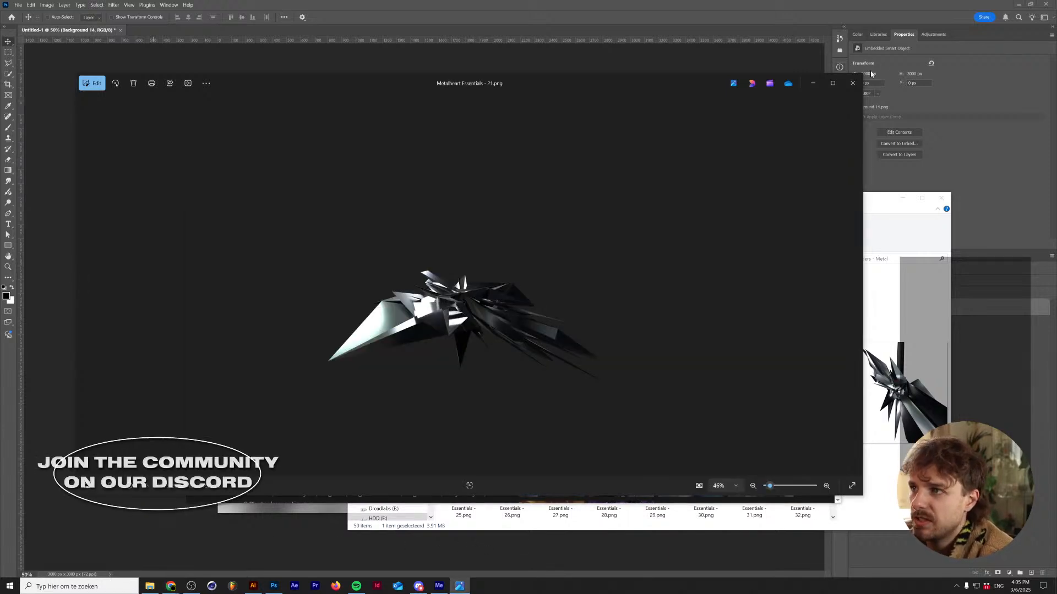
click(852, 83)
click(864, 352)
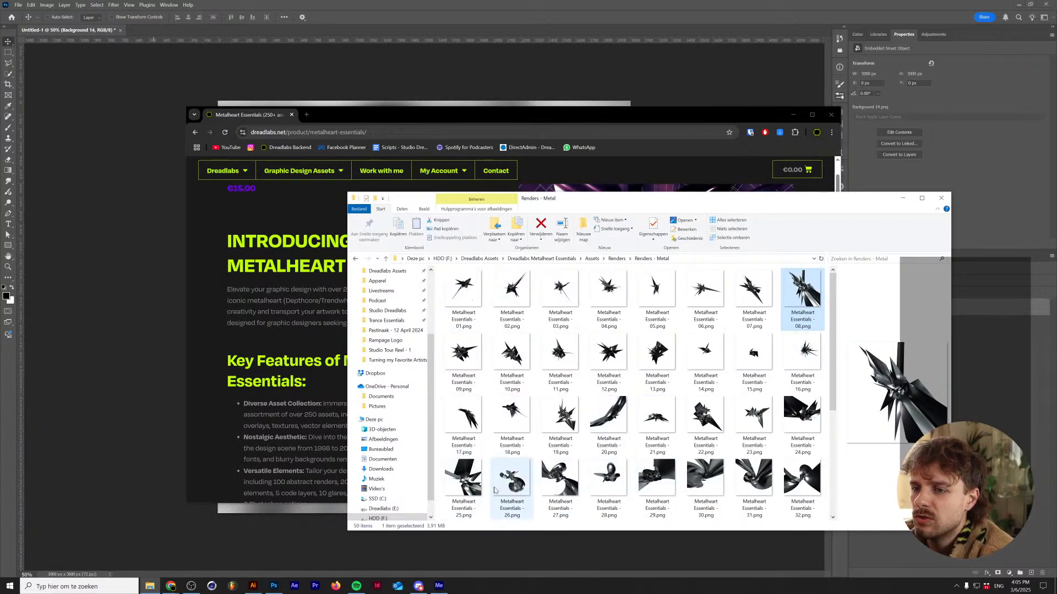
click(457, 484)
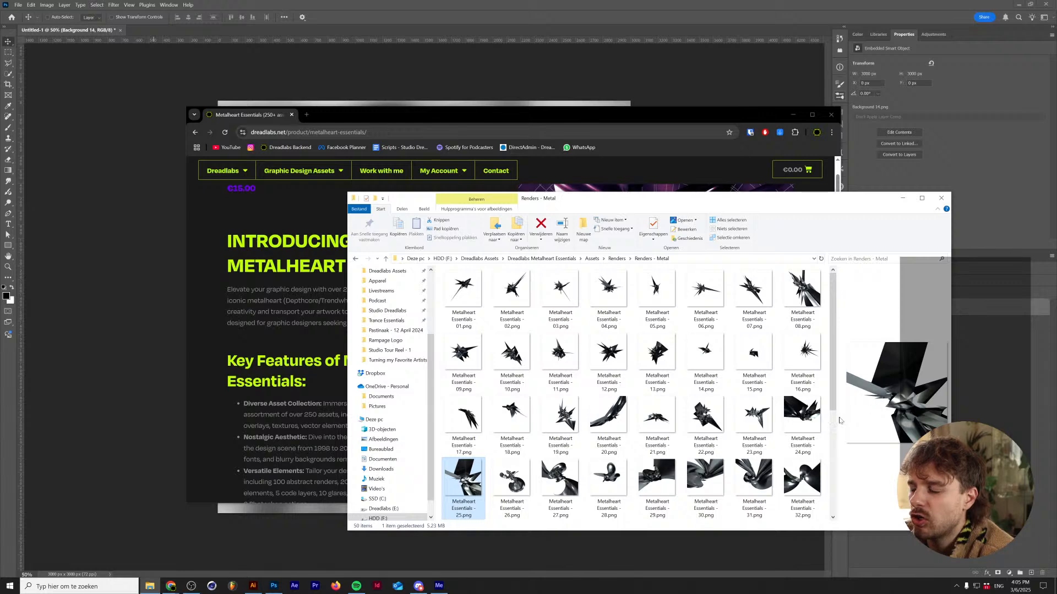
scroll(551, 465, down, 3)
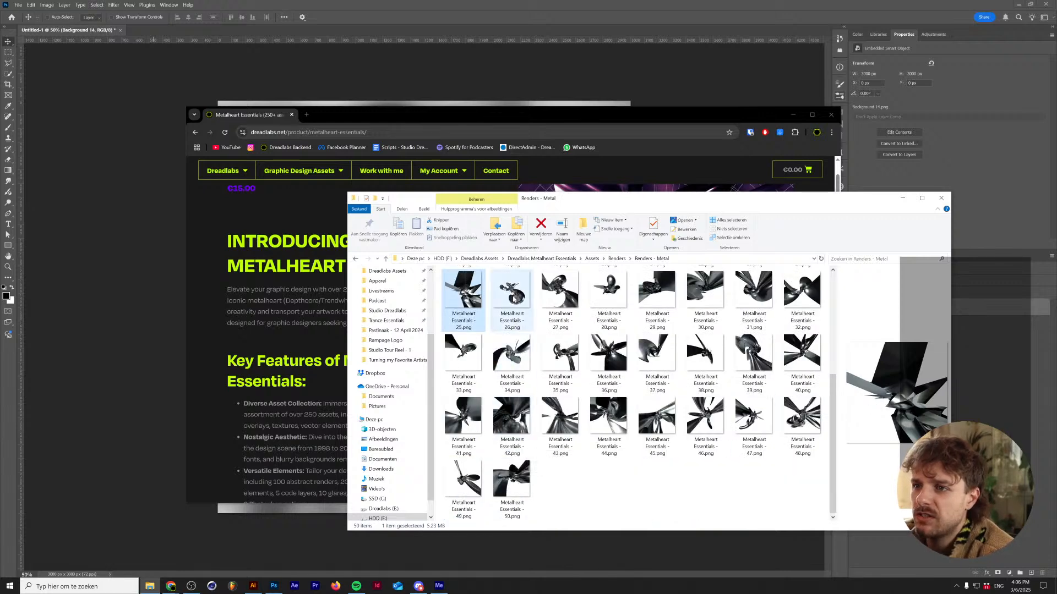
- Preview the metal renders from Metalheart Essentials - 26.png through 31.png, and close the image viewer
double_click(513, 299)
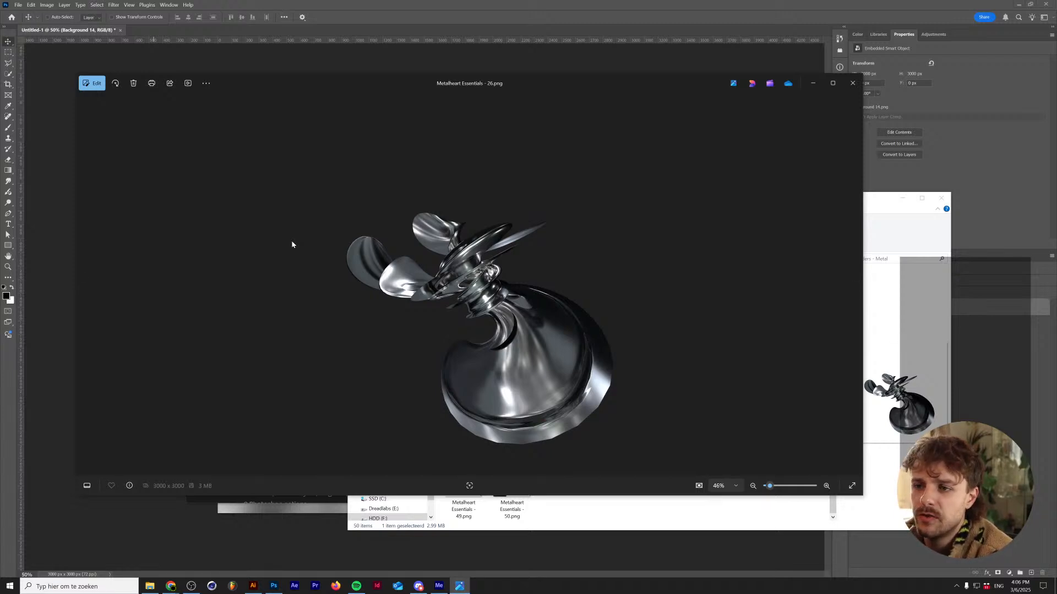
key(Right)
key(Right)
key(Right)
key(Right)
key(Right)
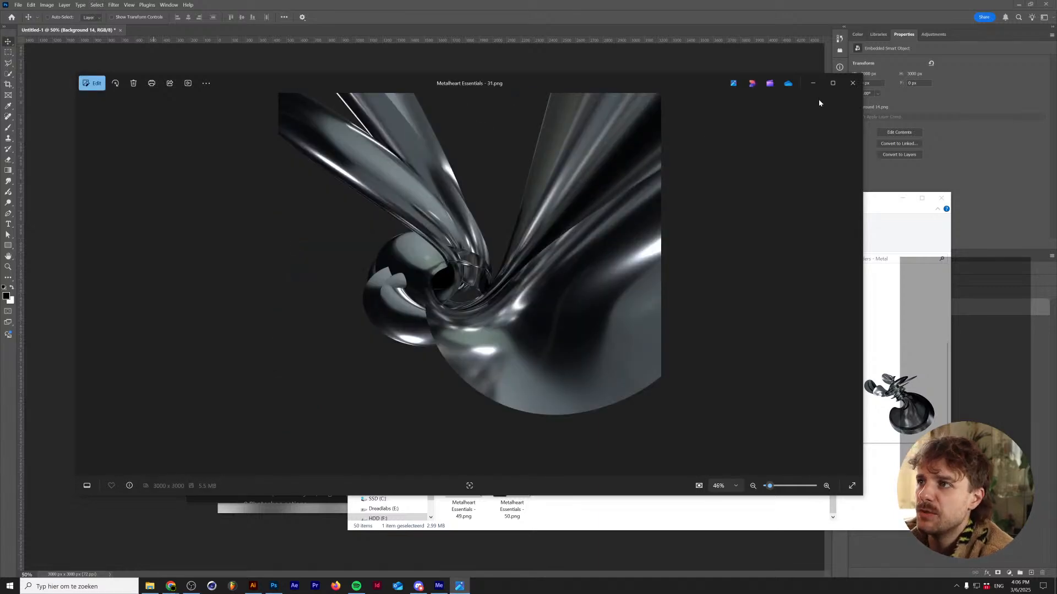
click(851, 88)
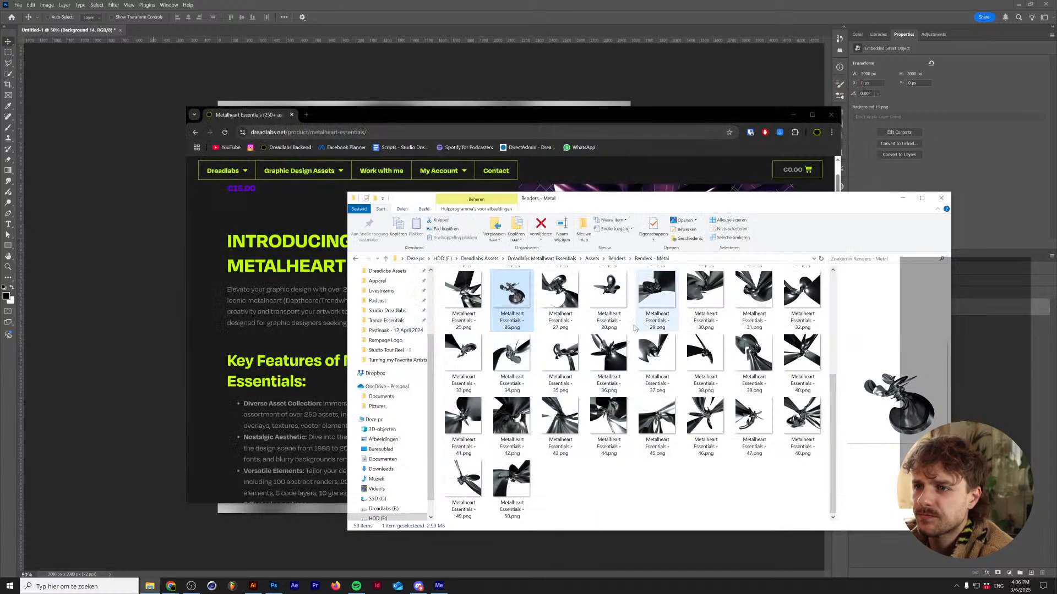
- Open the Renders - Glossy folder and preview its Metalheart Essentials - 27.png
click(617, 259)
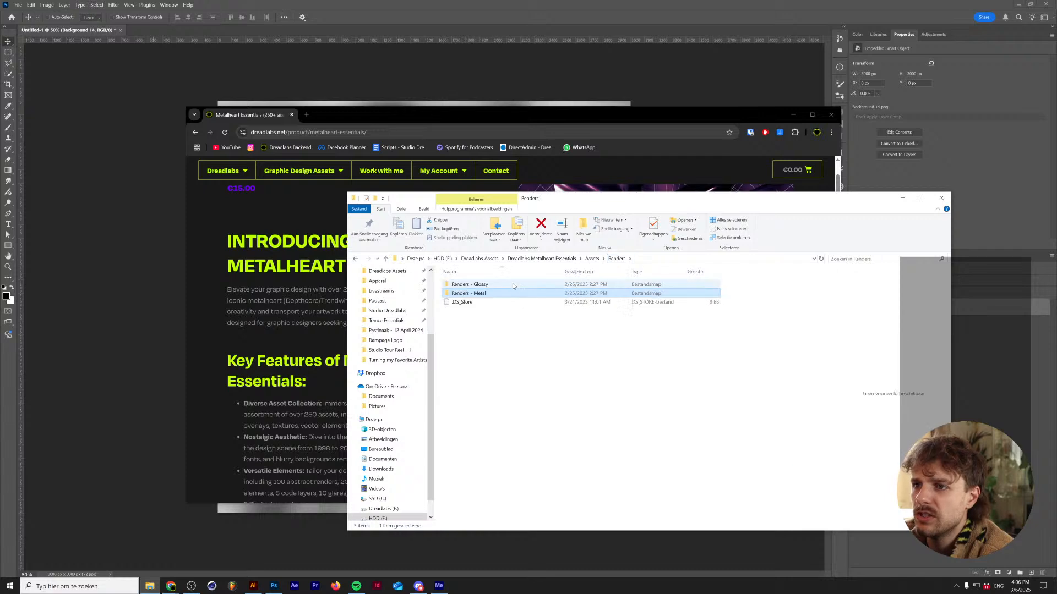
double_click(472, 286)
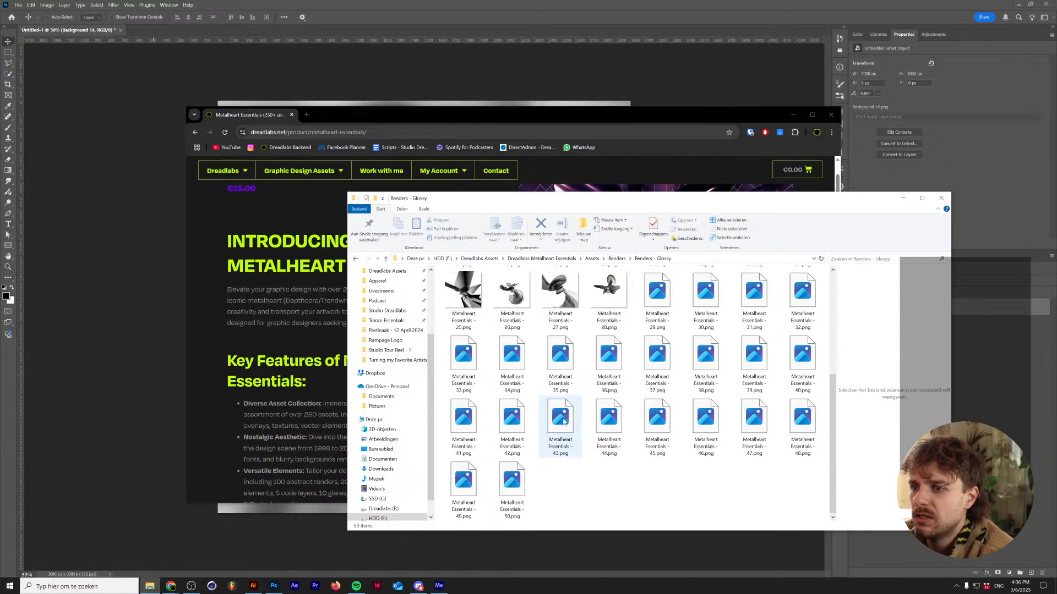
double_click(562, 291)
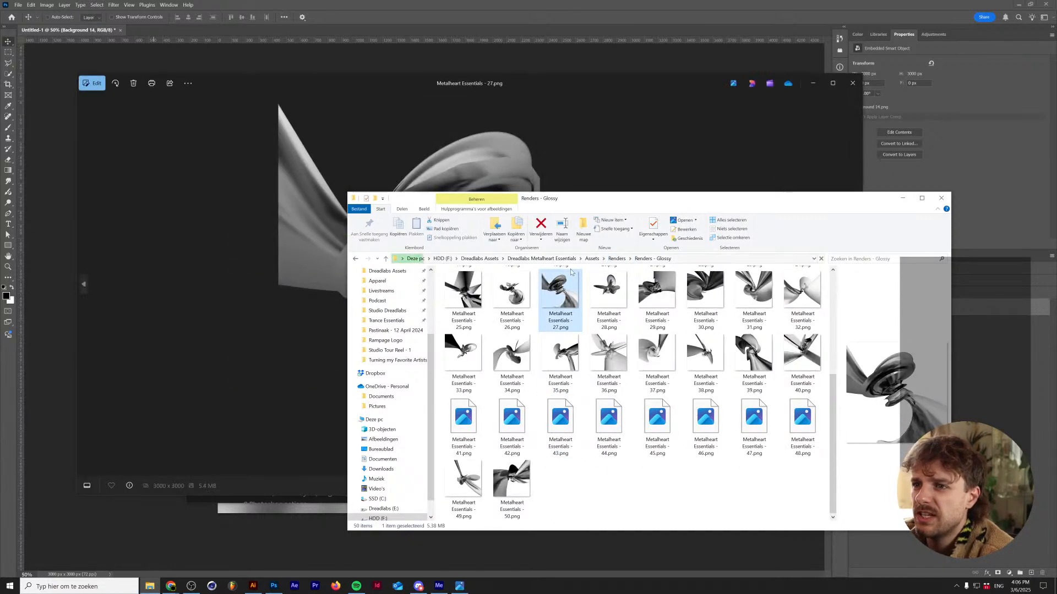
click(853, 83)
- Return to the Renders - Metal folder and preview the renders from Metalheart Essentials - 40.png back to 35.png
click(616, 259)
double_click(534, 297)
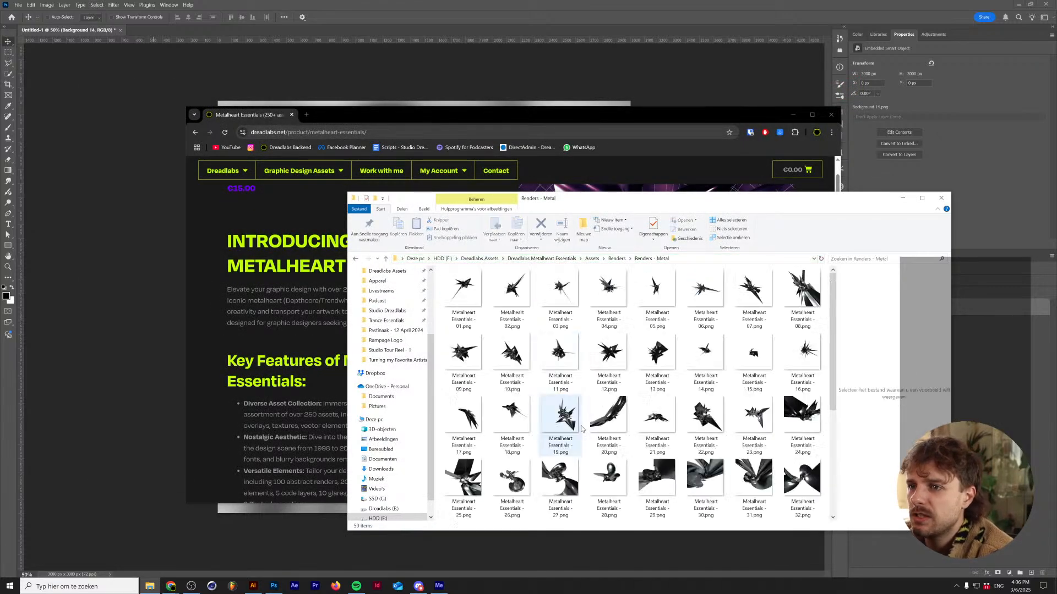
scroll(632, 348, down, 5)
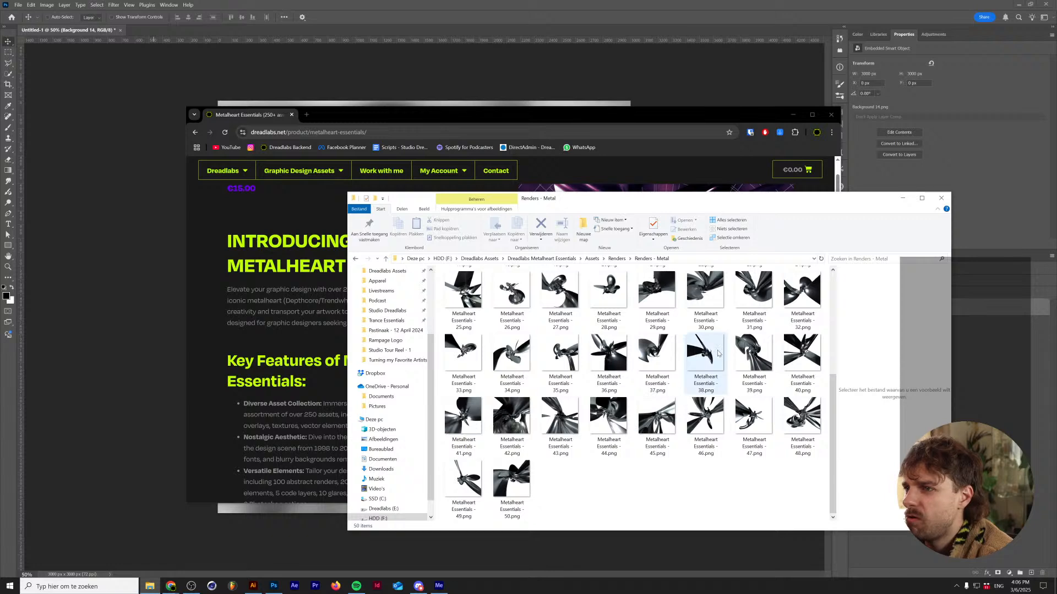
double_click(802, 352)
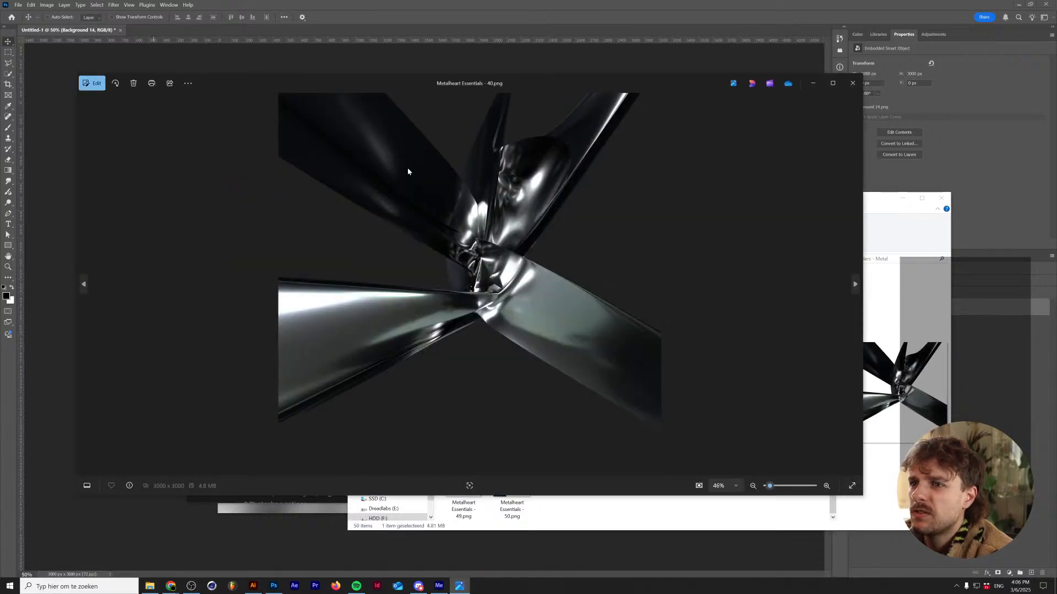
key(Left)
key(Left)
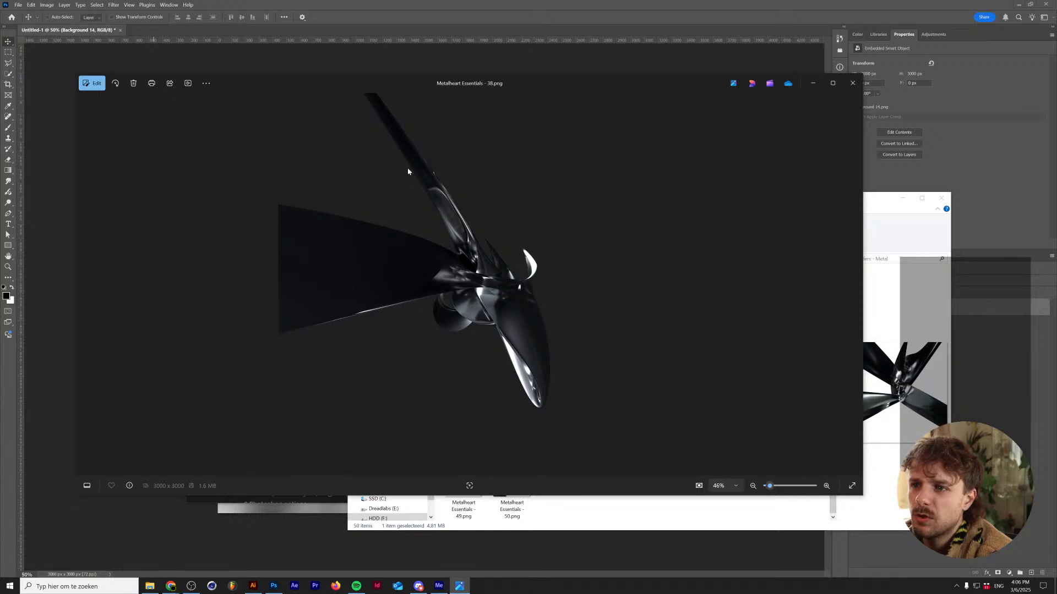
key(Left)
key(Left)
key(Left)
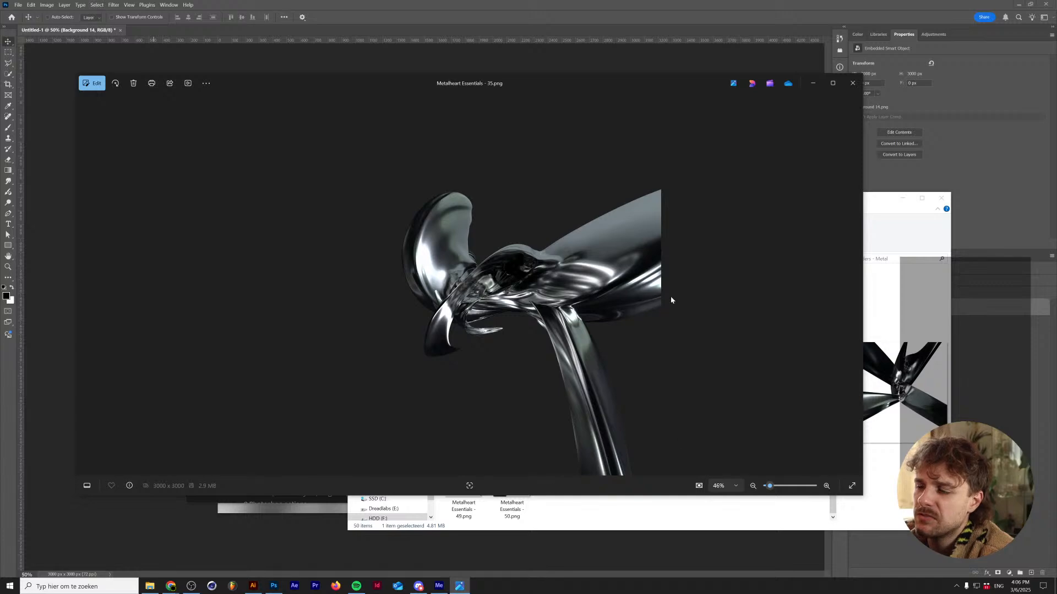
- Place Metalheart Essentials - 35.png from the Renders - Metal folder into the Photoshop document, scaled to fill the canvas
click(856, 85)
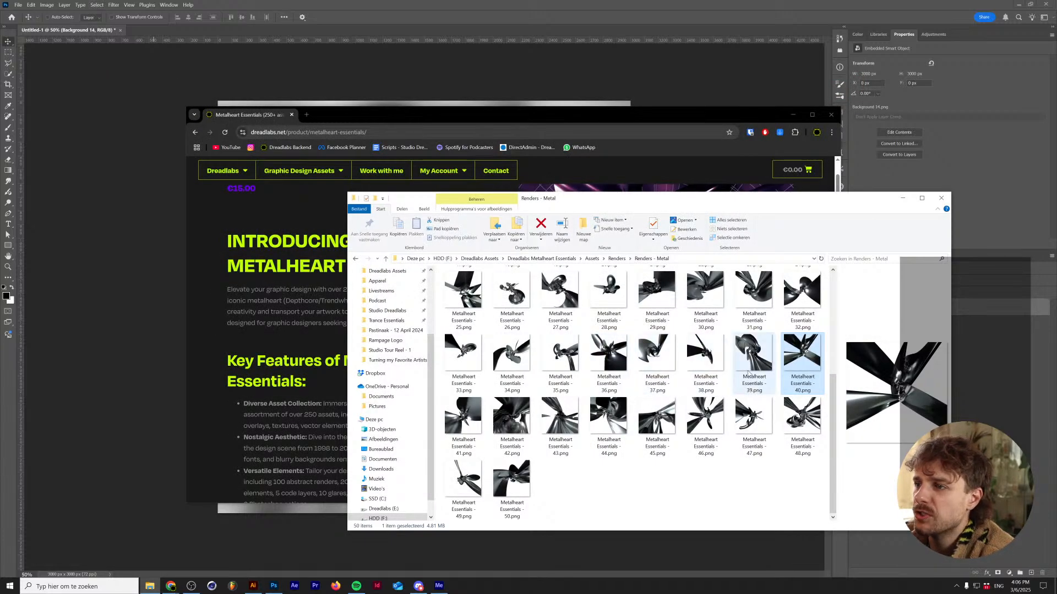
drag(560, 352, 124, 361)
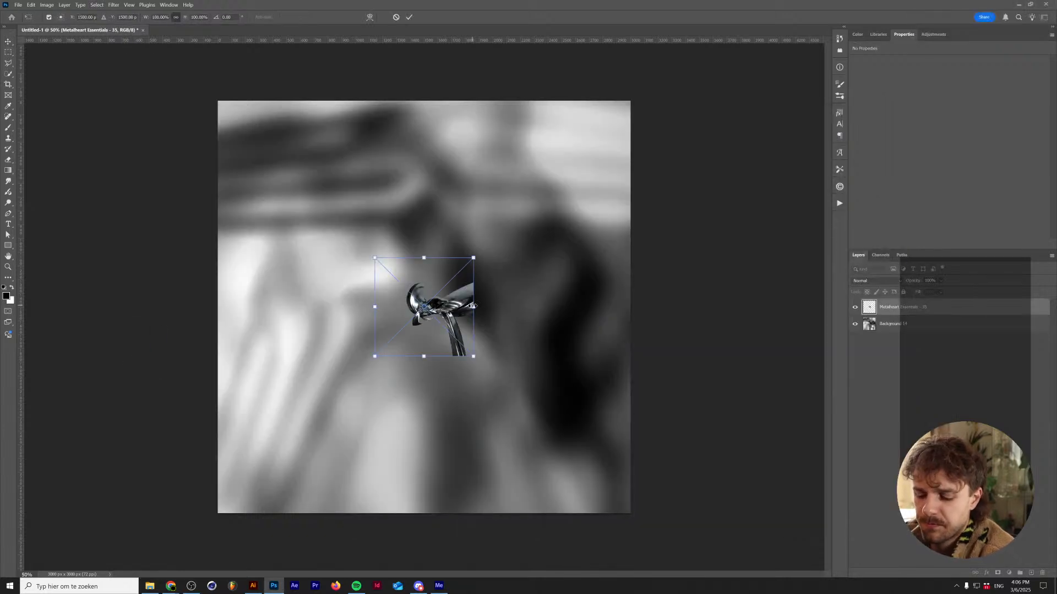
drag(472, 306, 629, 284)
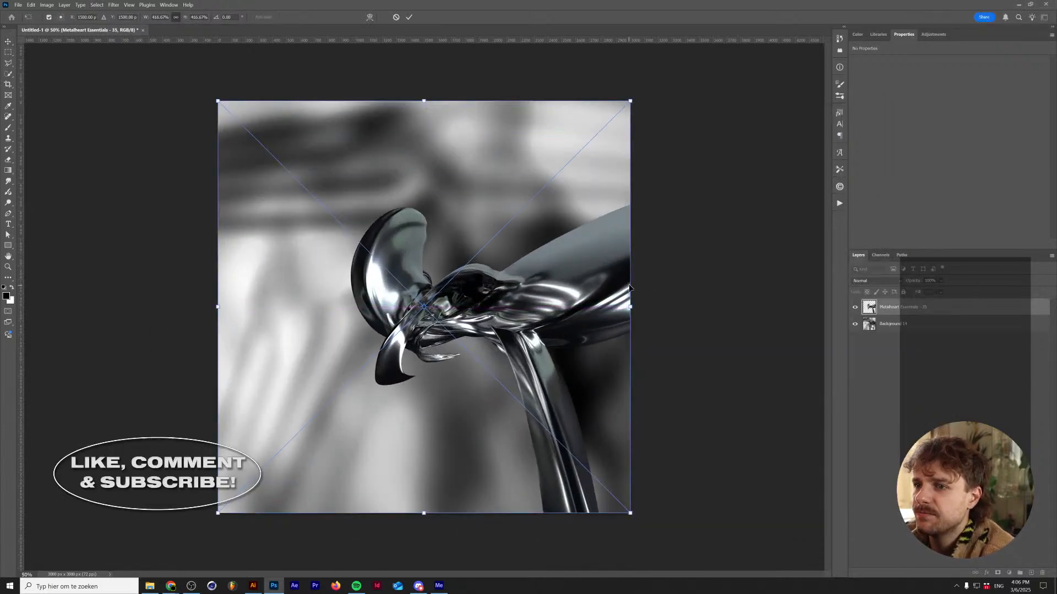
key(Return)
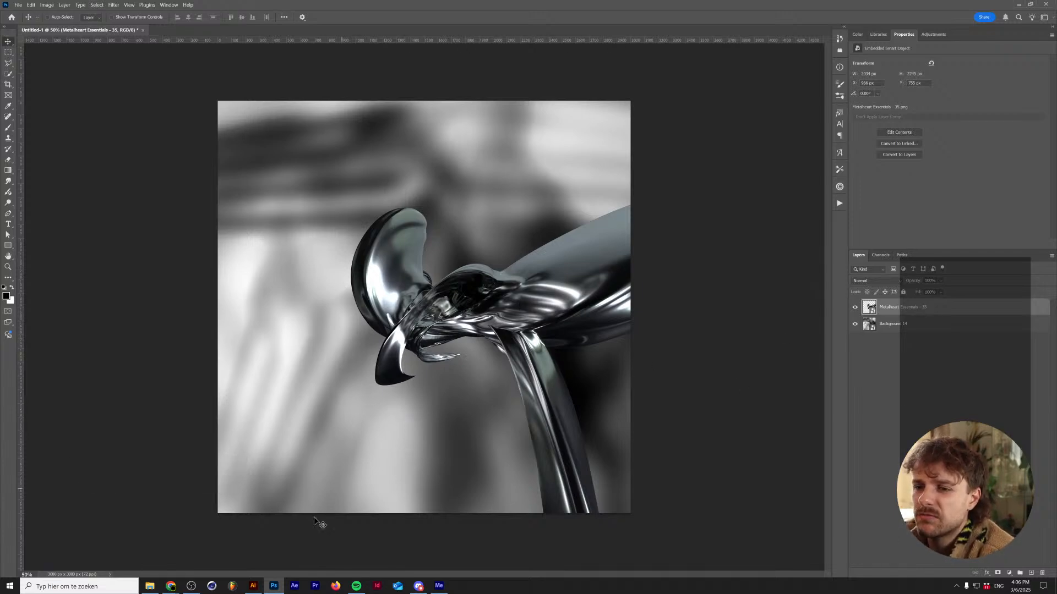
- Switch to File Explorer and open the Code Layers [PNG] folder inside the Metalheart Essentials Assets folder
click(150, 587)
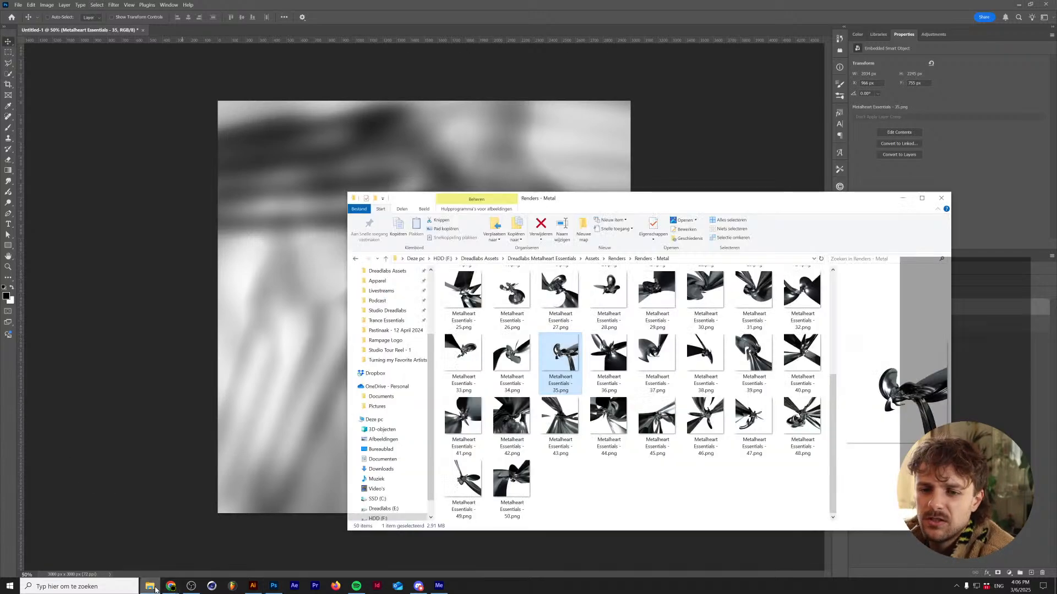
click(614, 259)
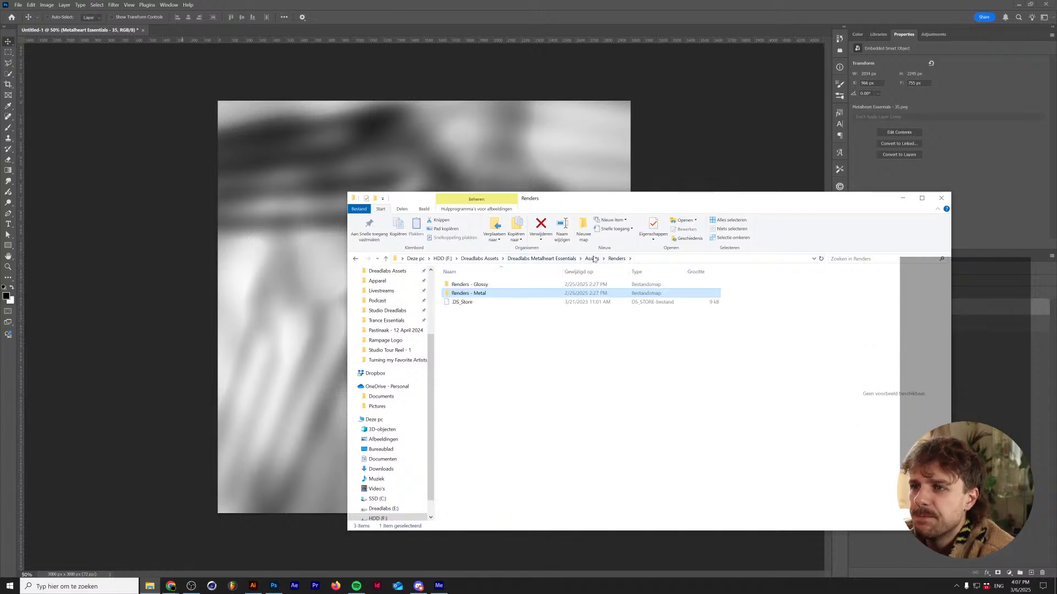
click(591, 258)
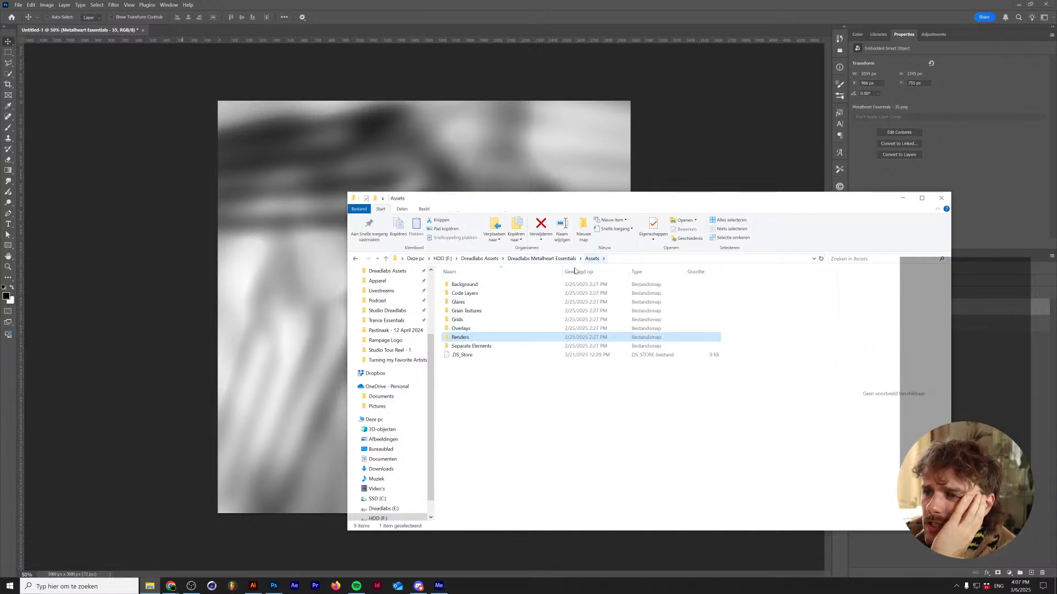
drag(484, 202, 429, 209)
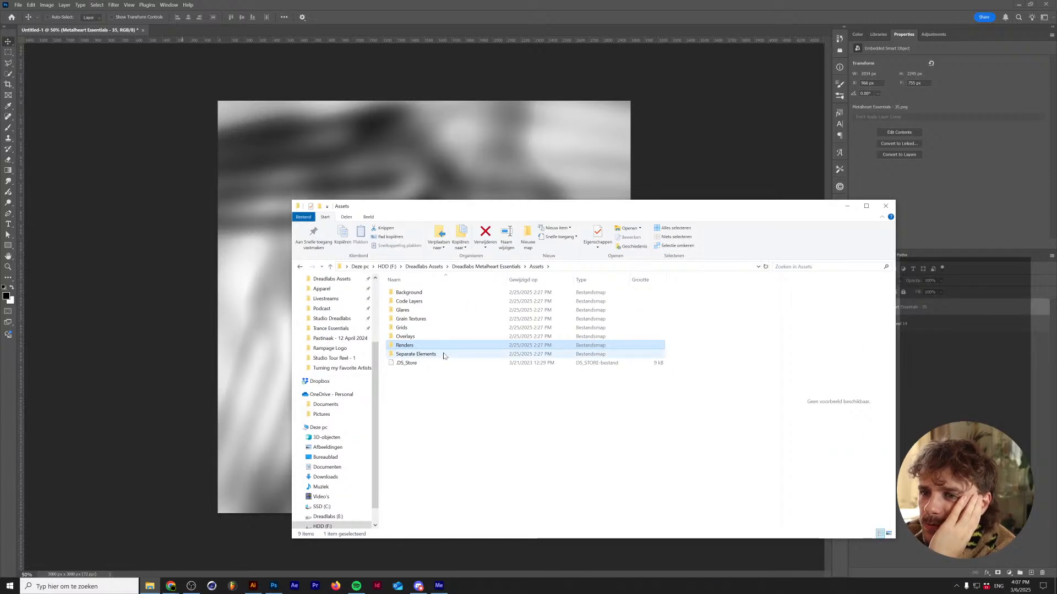
double_click(421, 302)
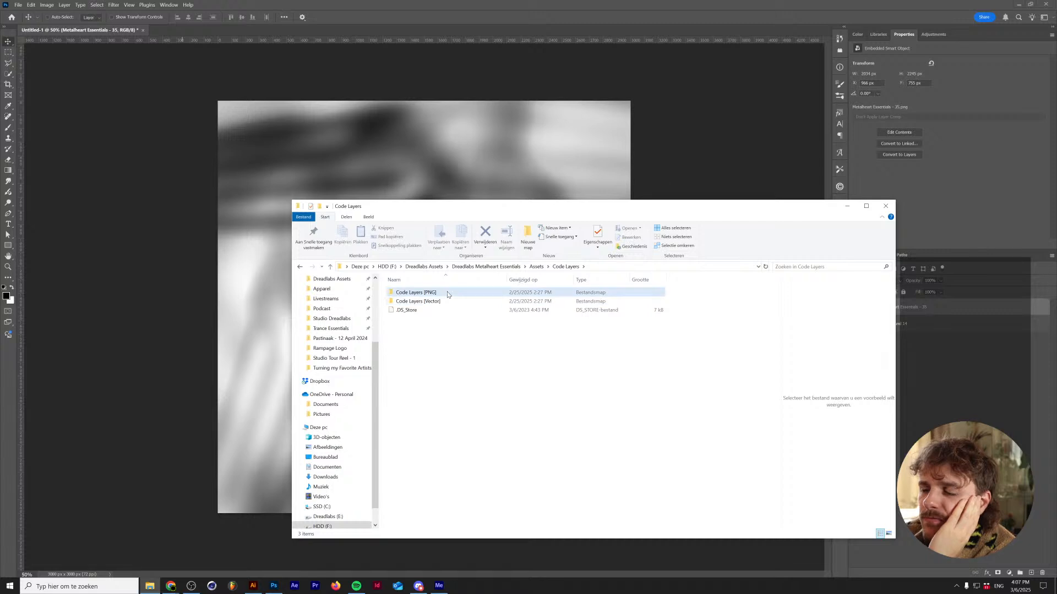
double_click(415, 292)
- Preview the code layer images from Code Layer 1.png through Code Layer 4.png, and close the image viewer
click(409, 308)
double_click(410, 308)
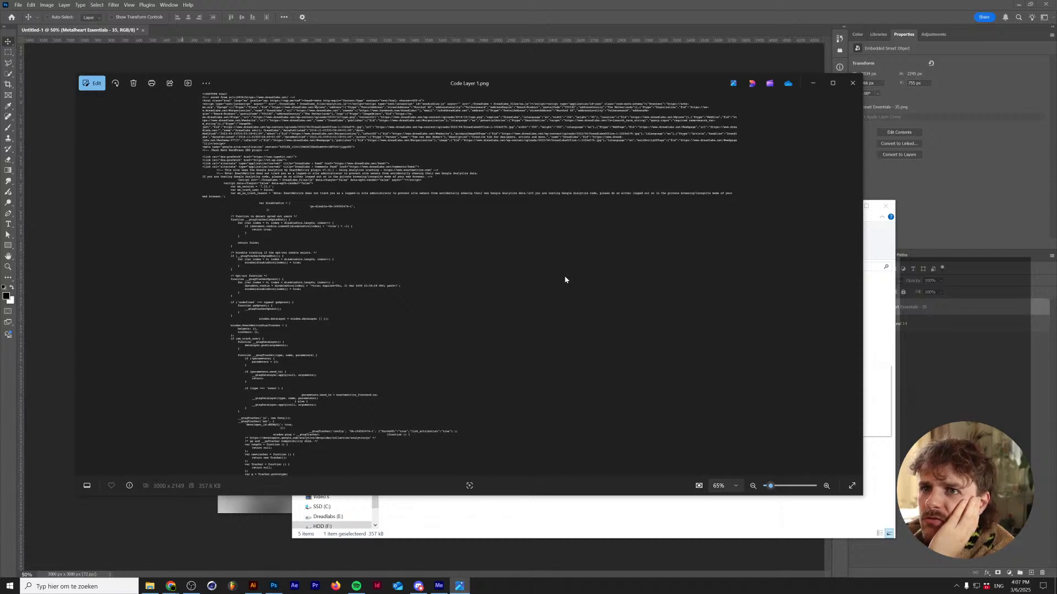
key(Right)
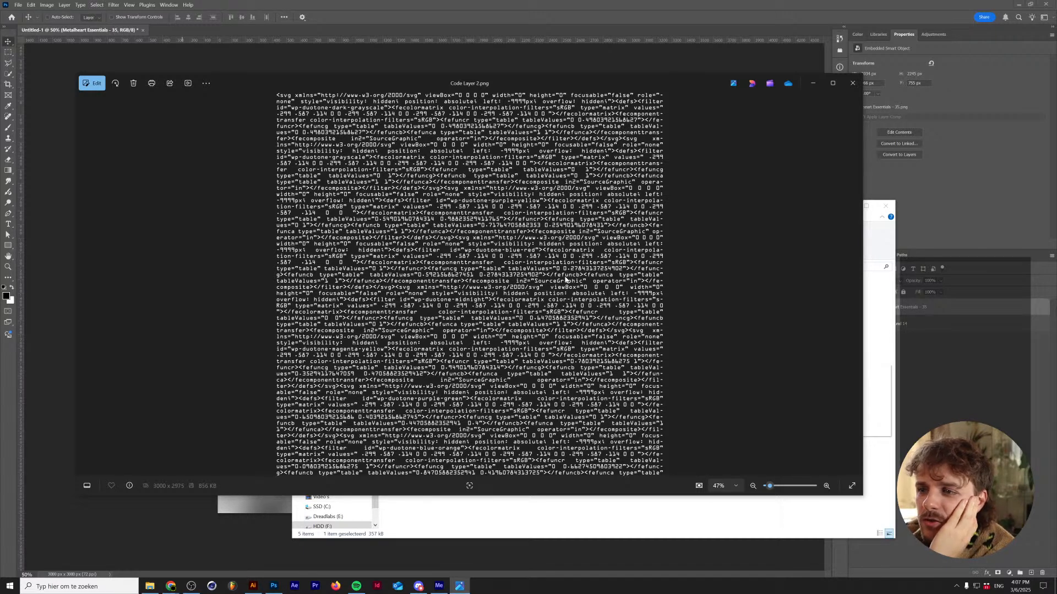
key(Right)
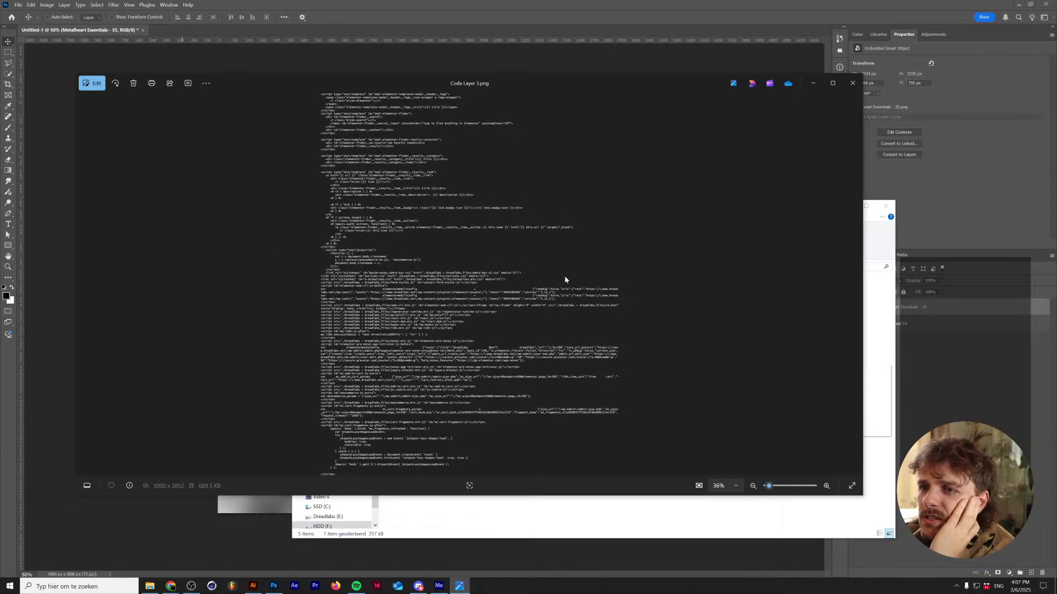
key(Right)
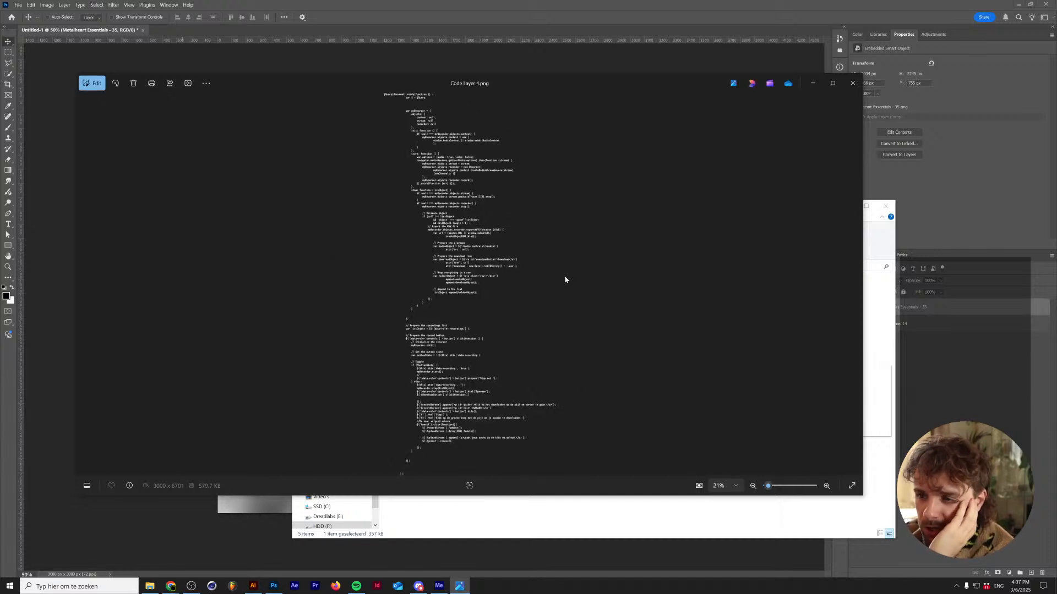
scroll(477, 426, up, 3)
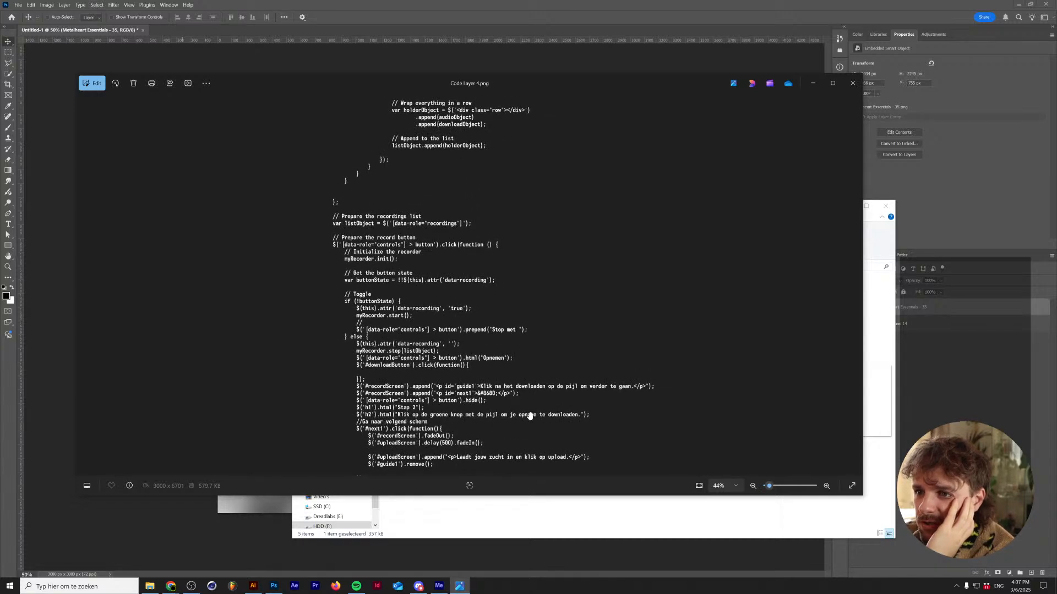
scroll(530, 416, down, 3)
click(851, 84)
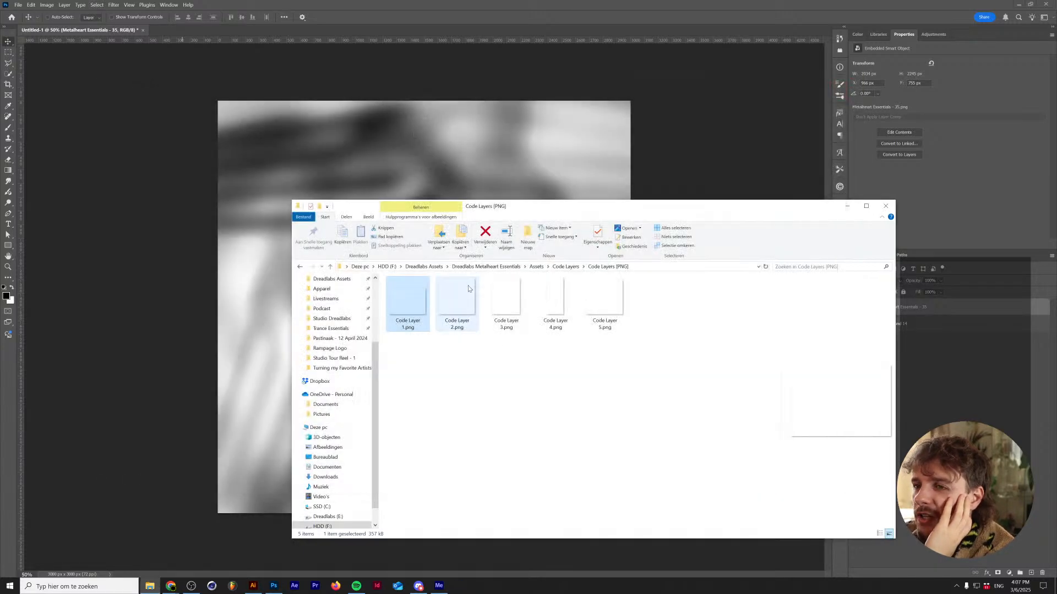
- Place Code Layer 5.png into the Photoshop document and scale it to about 94%, aligned with the canvas's right edge
drag(604, 300, 435, 228)
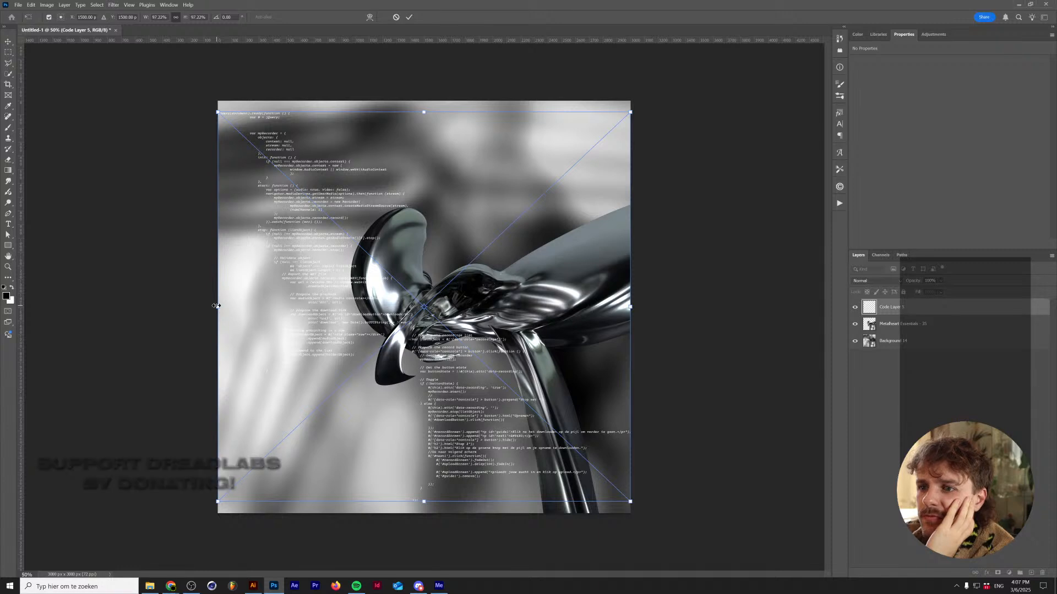
drag(213, 305, 257, 302)
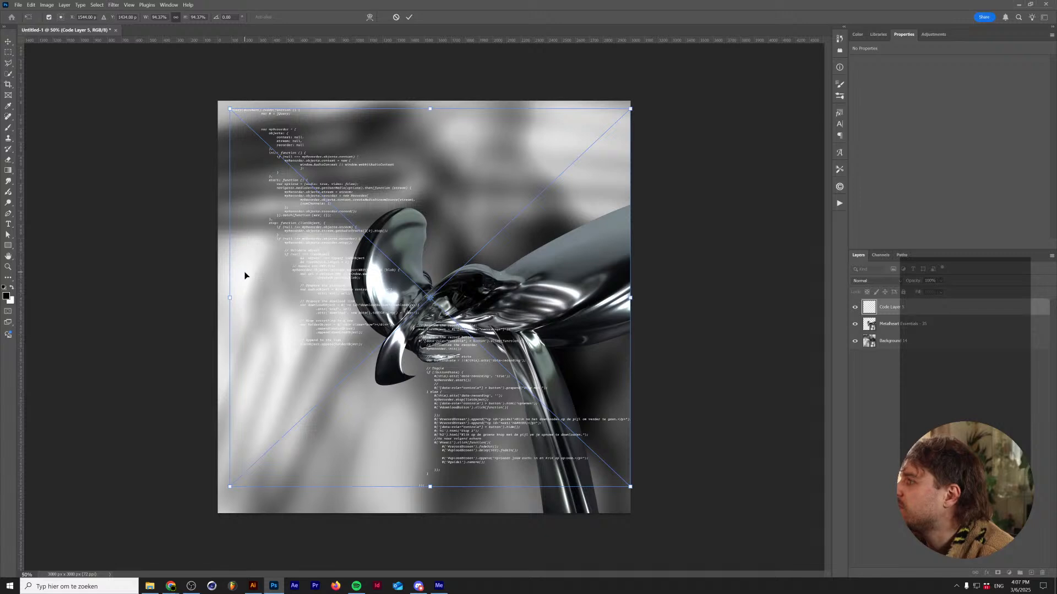
key(Return)
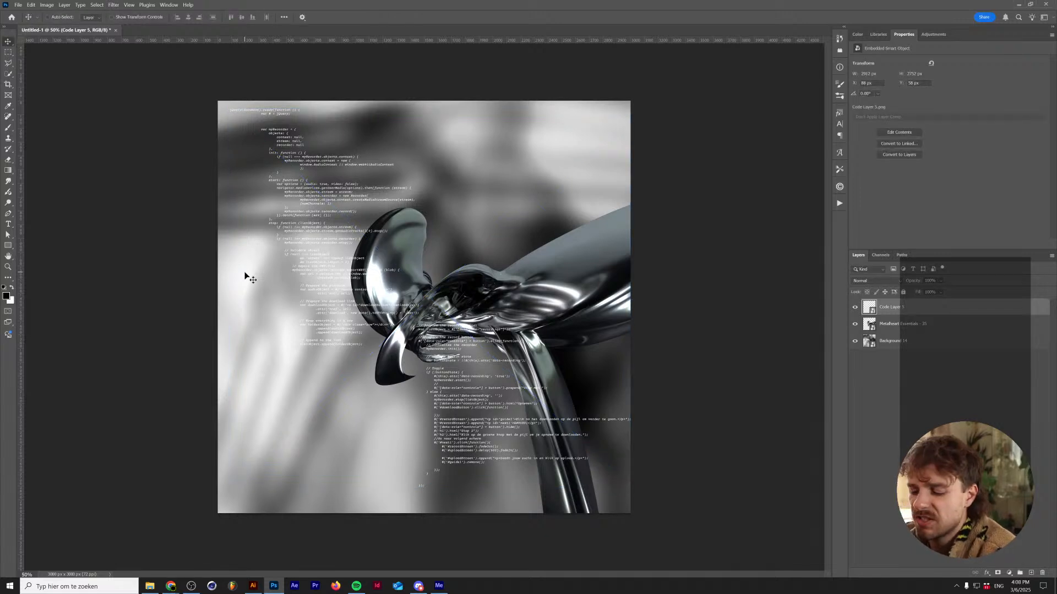
- Nudge the code layer left and down to X 48 px, Y 78 px
key(shift+Left)
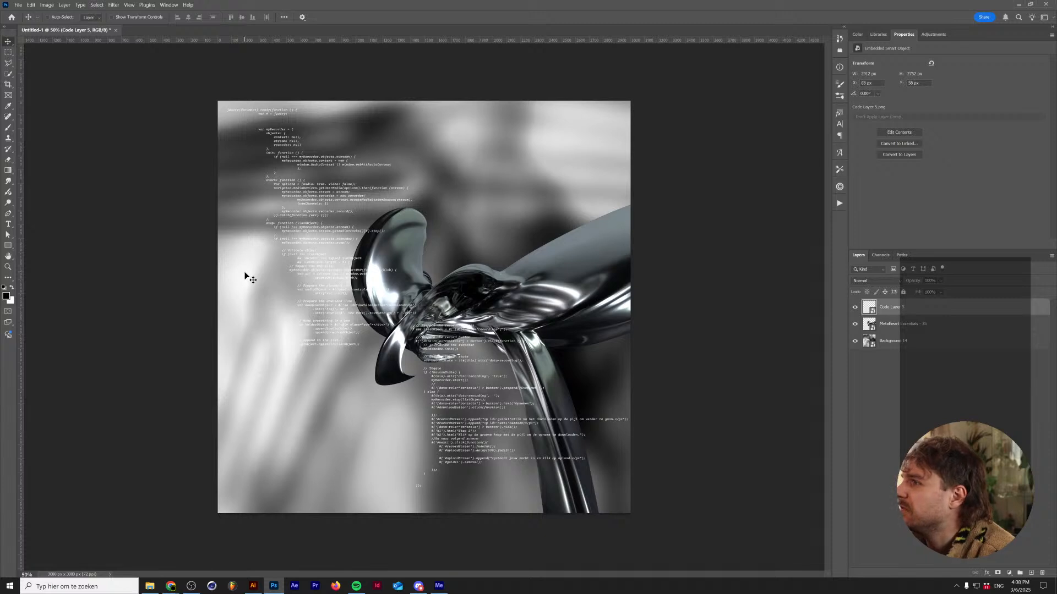
key(shift+Left)
key(shift+Left)
key(shift+Down)
key(shift+Down)
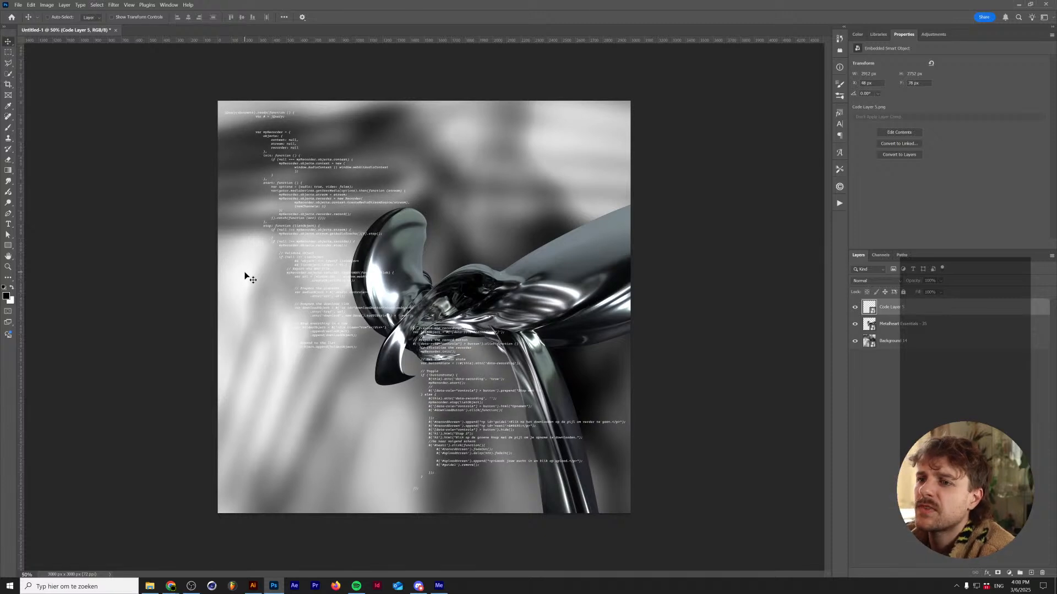
- Rotate the Metalheart Essentials - 35 render by 90° and move the Code Layer 5 layer beneath it
click(888, 326)
key(ctrl+t)
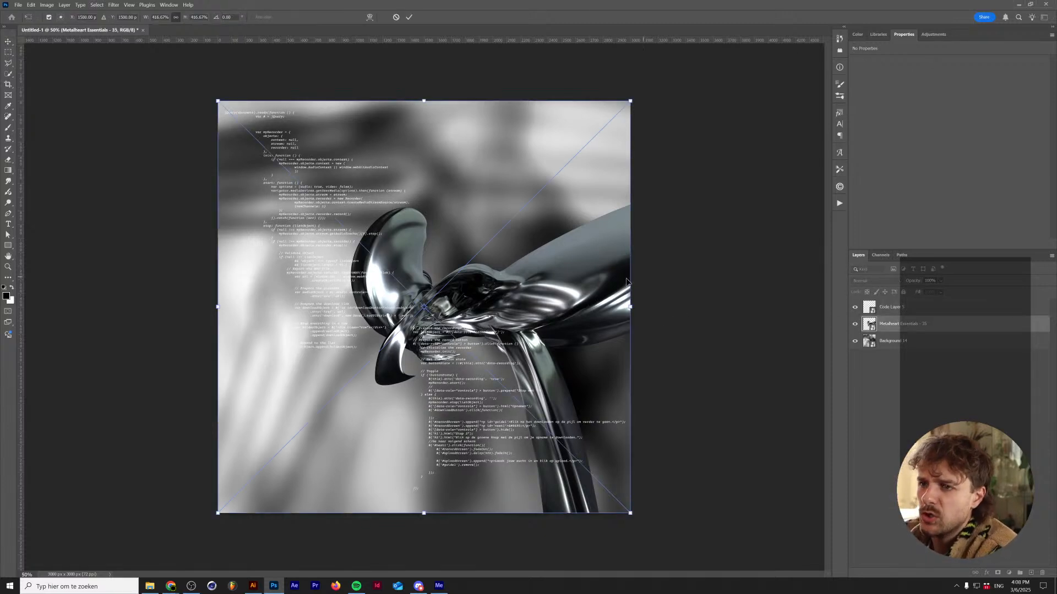
drag(668, 115, 562, 518)
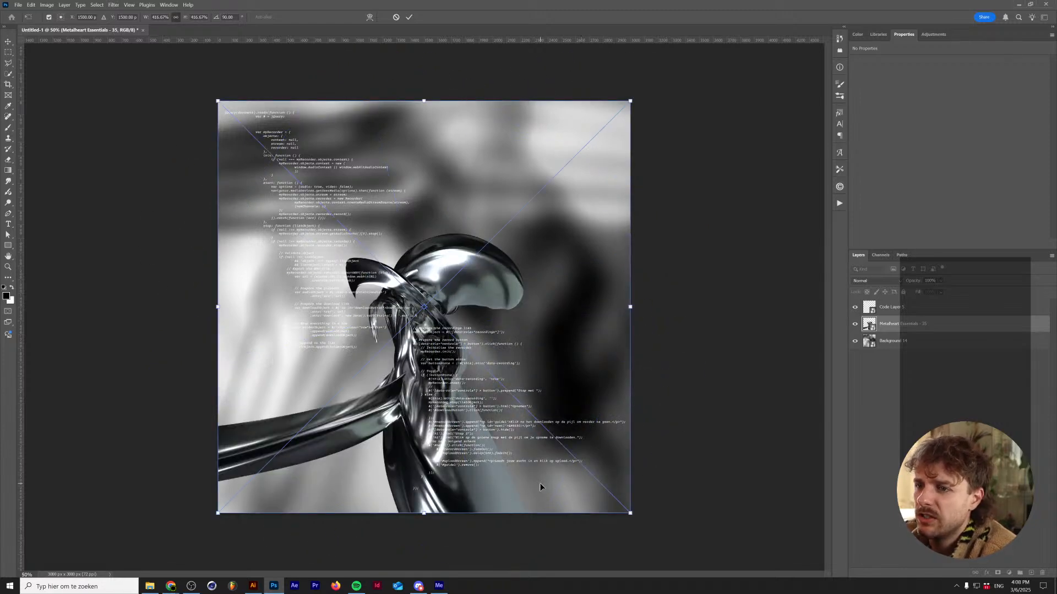
drag(686, 88, 599, 162)
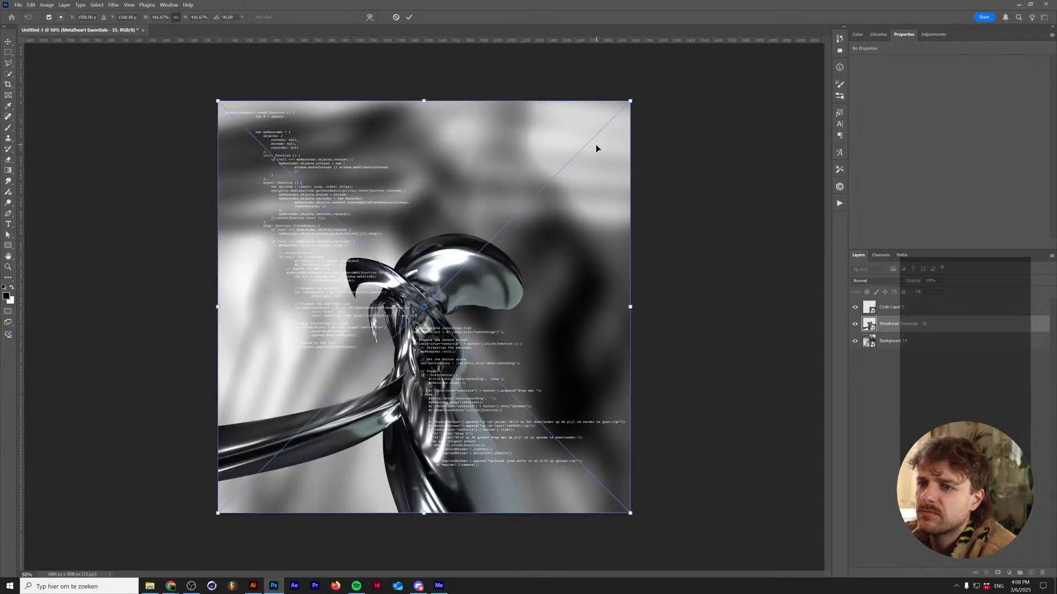
key(Return)
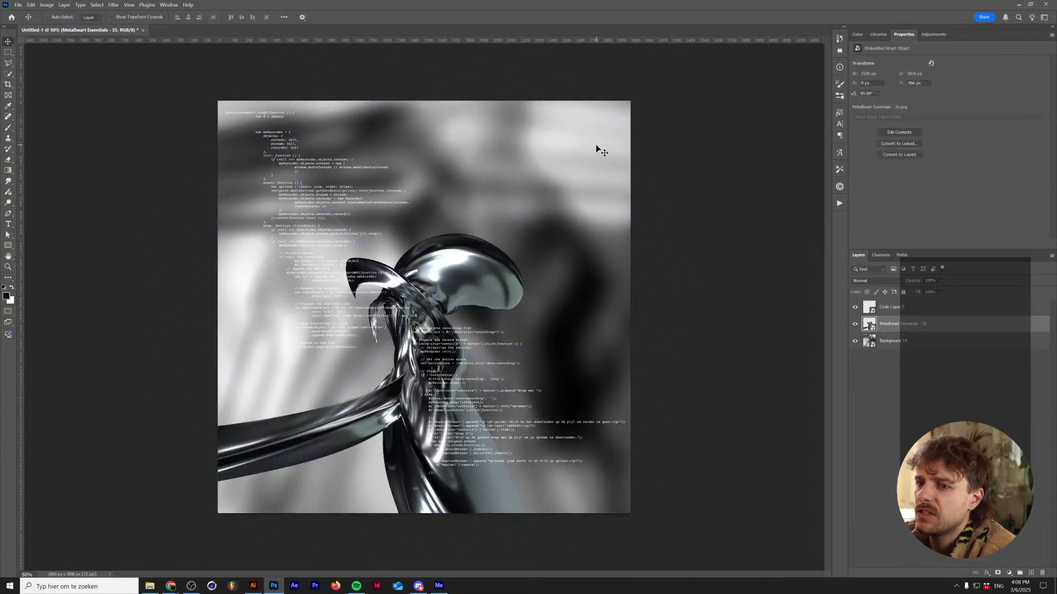
click(918, 307)
drag(949, 307, 946, 325)
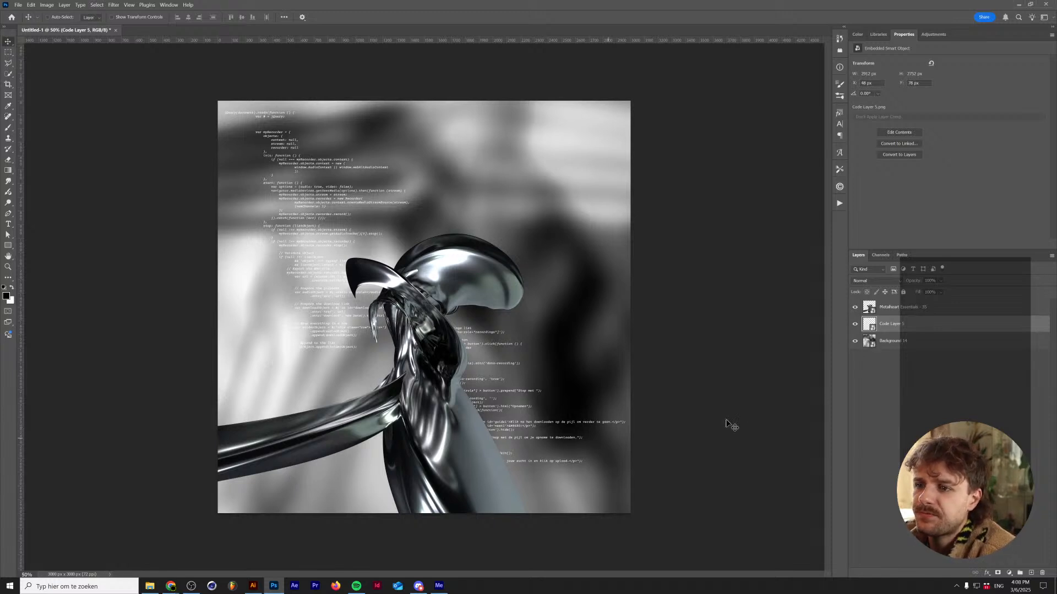
- Rotate the Background 14 layer by 180°
click(905, 342)
key(ctrl+t)
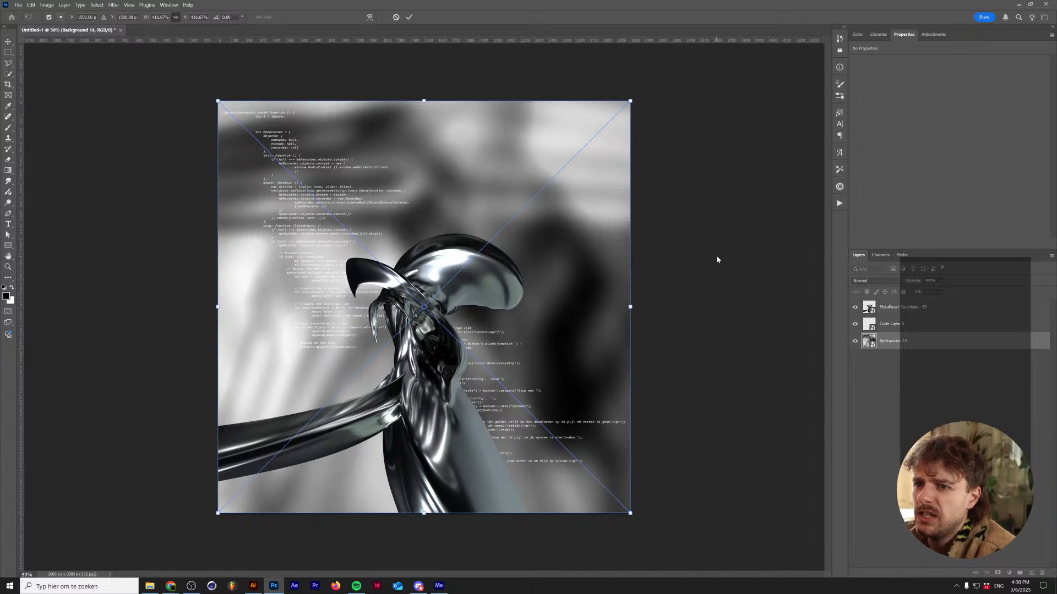
drag(662, 101, 297, 425)
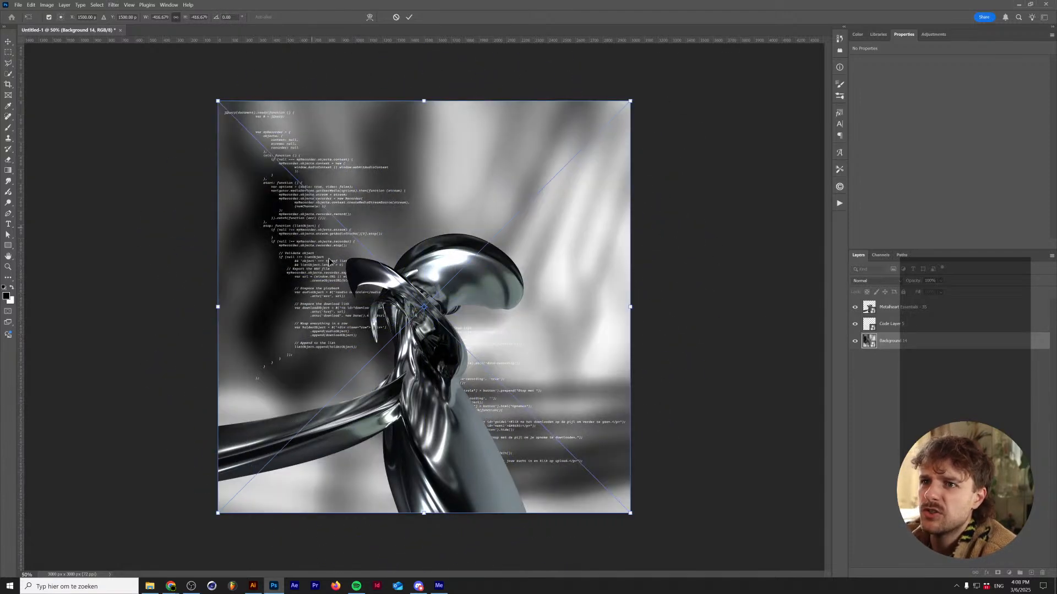
key(Return)
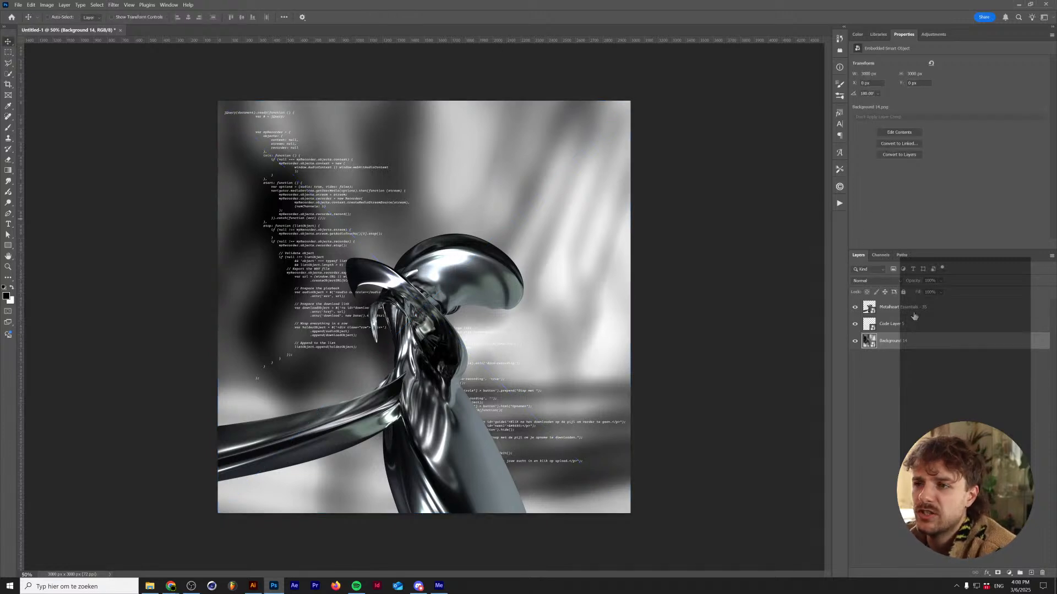
- Switch to File Explorer and go back up to the Assets folder
click(150, 586)
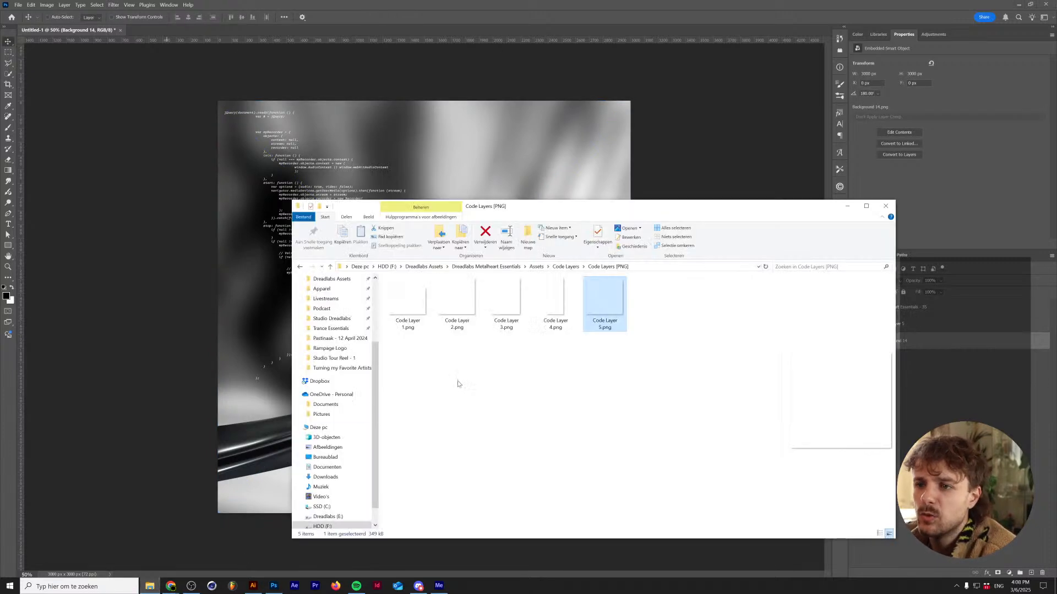
click(570, 266)
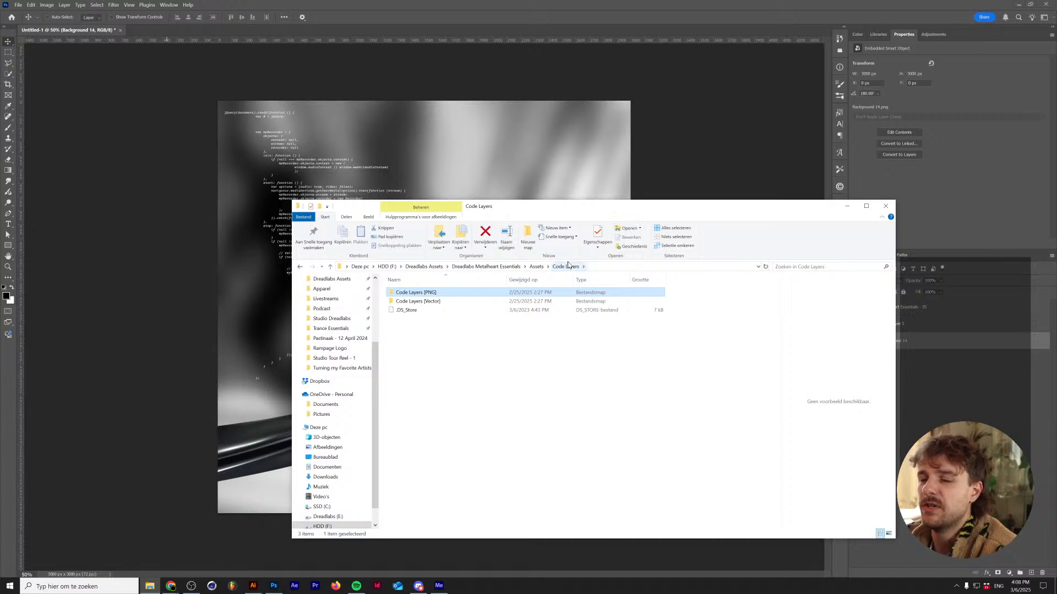
click(536, 267)
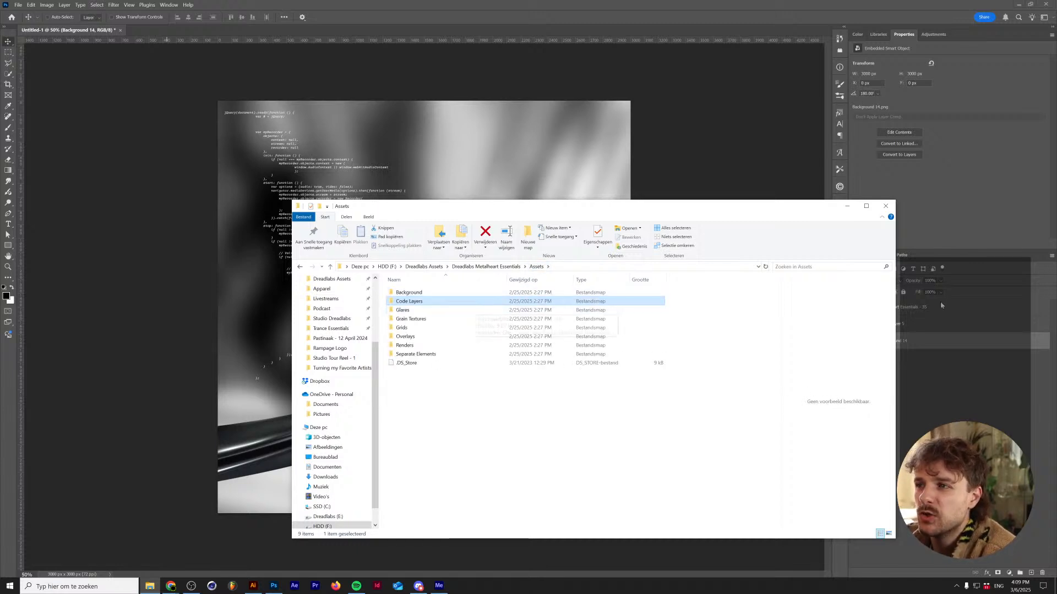
- Return to Photoshop and set the Code Layer 5 layer's opacity to 50%
click(914, 324)
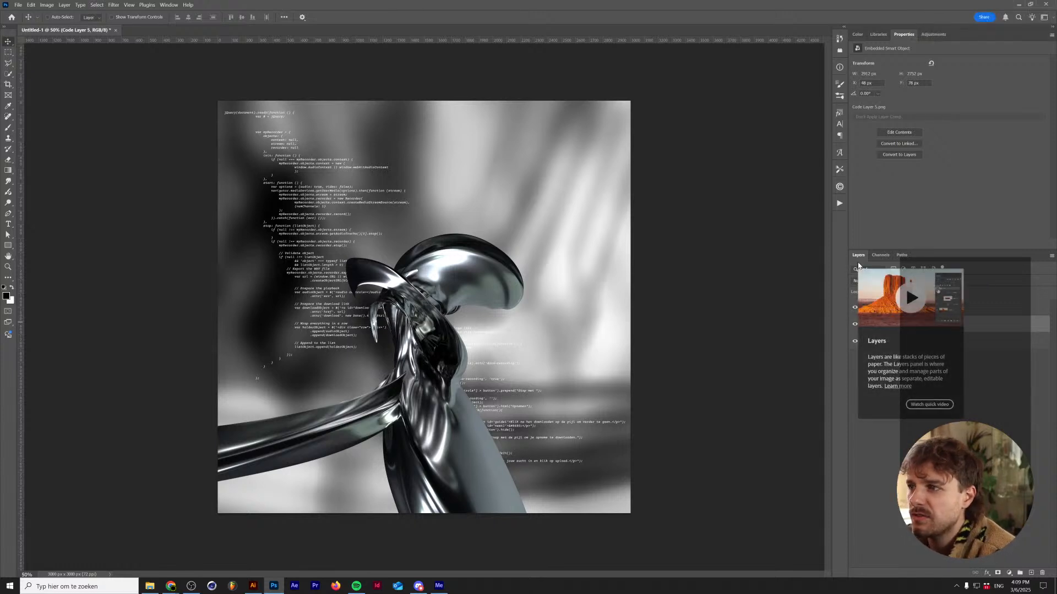
text(50)
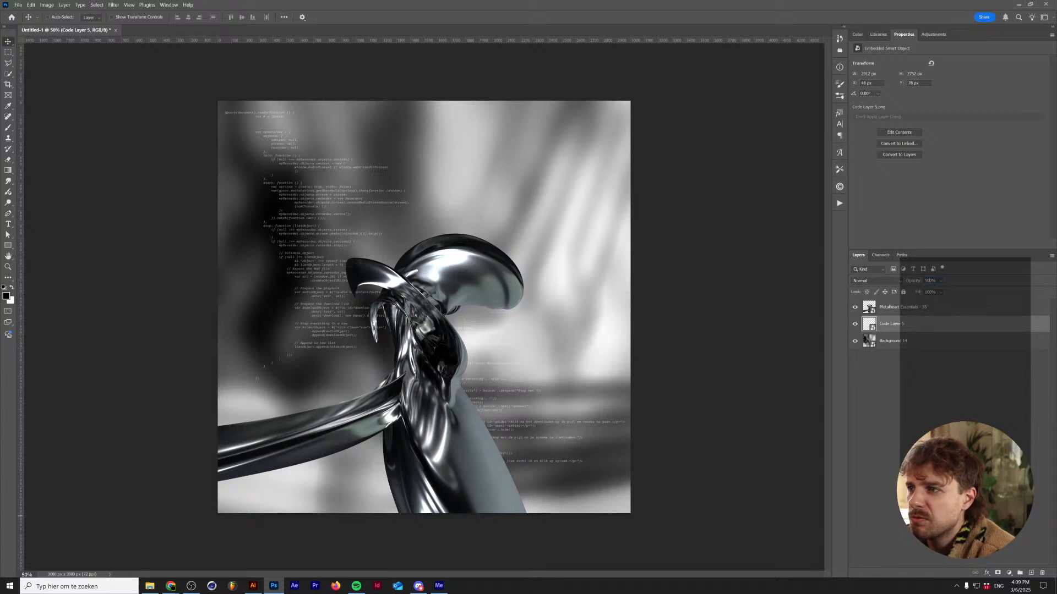
key(Return)
key(Return)
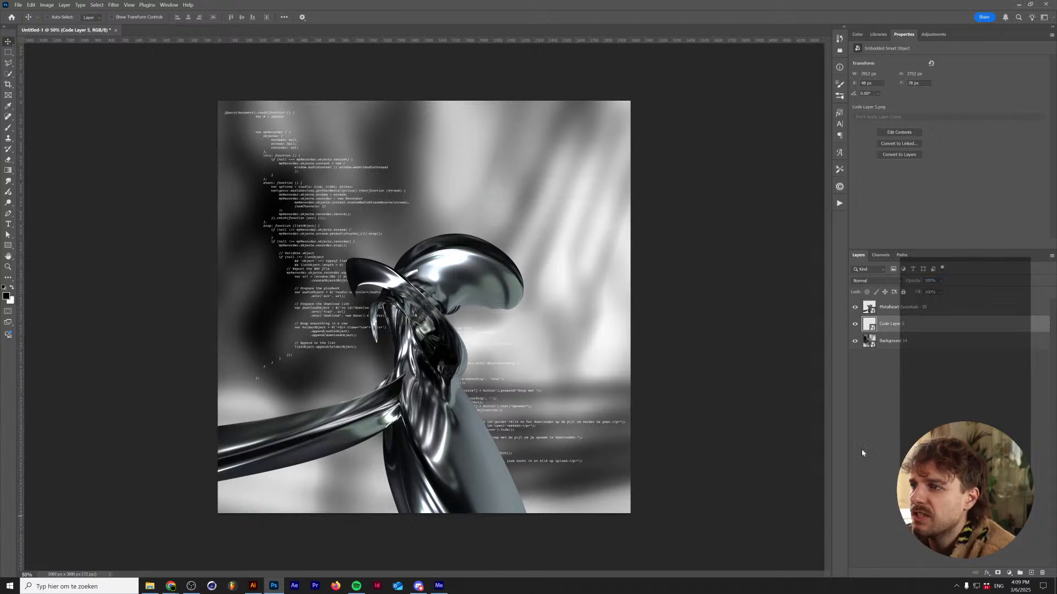
text(50)
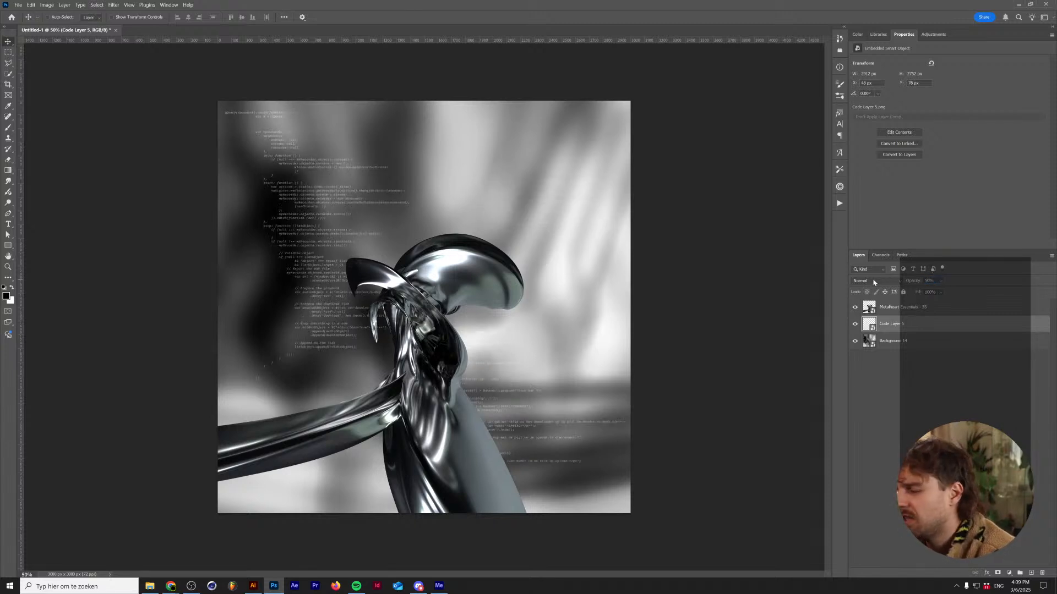
- Switch to File Explorer, open the Glares folder in the Metalheart Essentials assets and look through the glare images
click(149, 588)
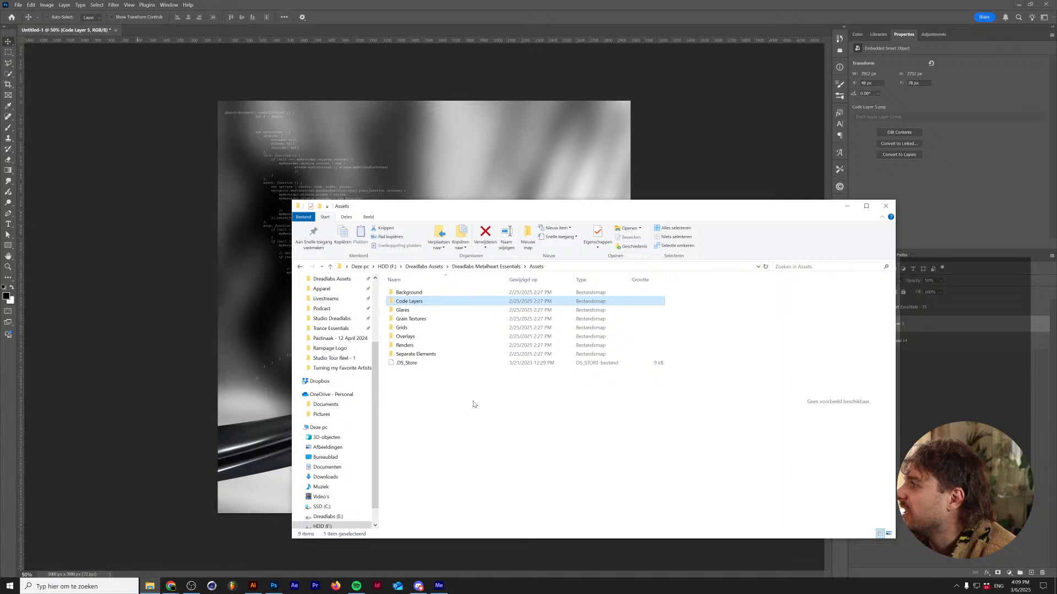
double_click(443, 310)
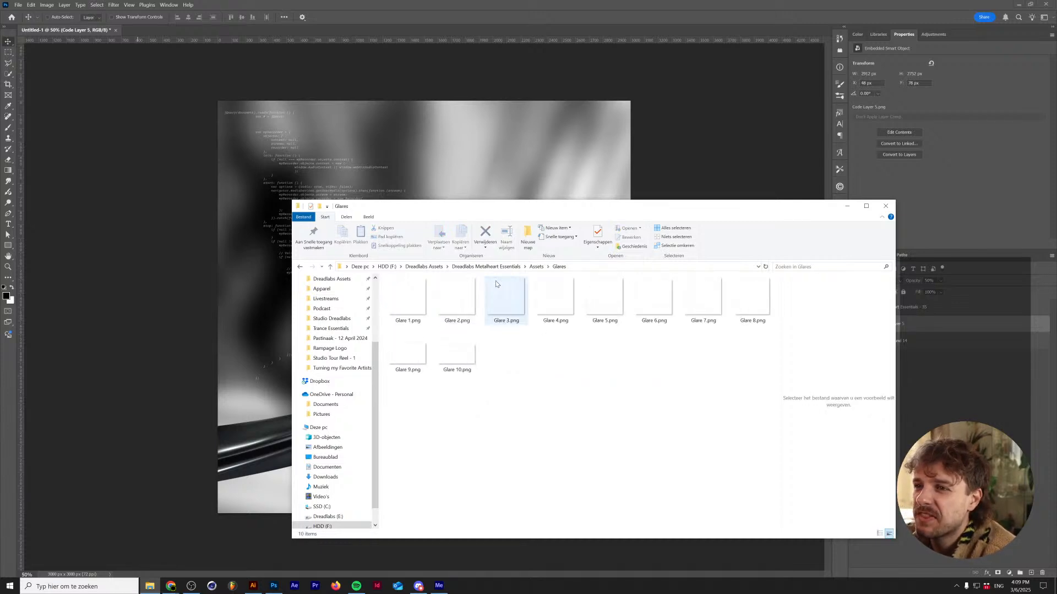
click(536, 266)
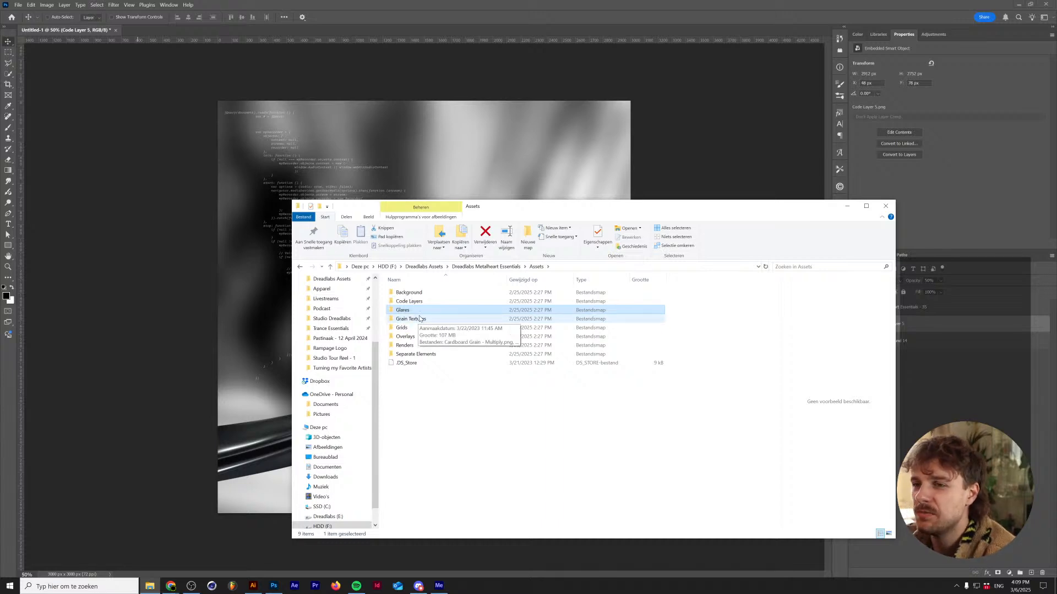
click(191, 587)
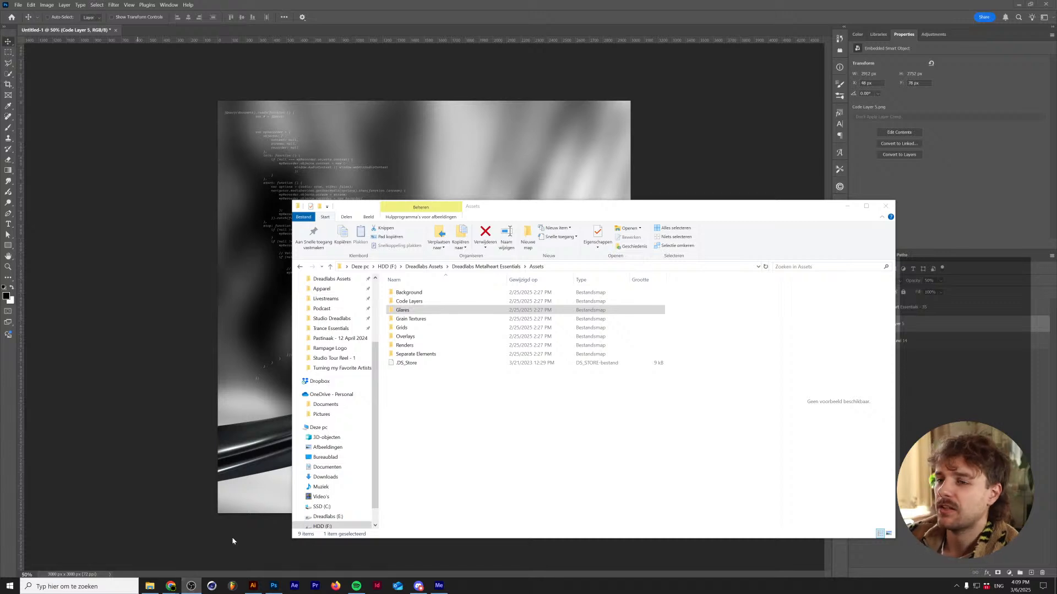
click(399, 310)
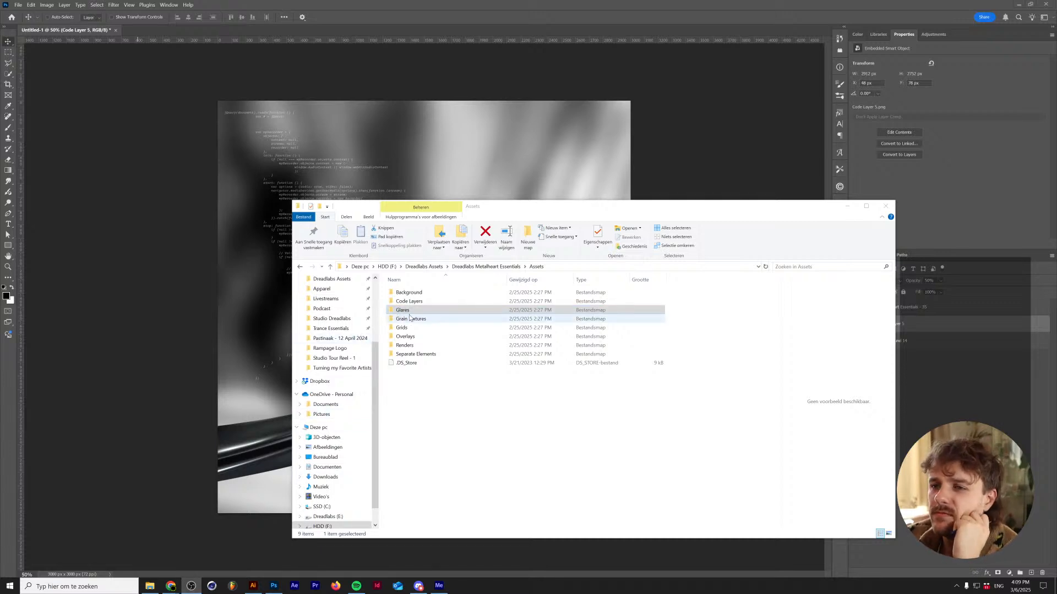
double_click(407, 310)
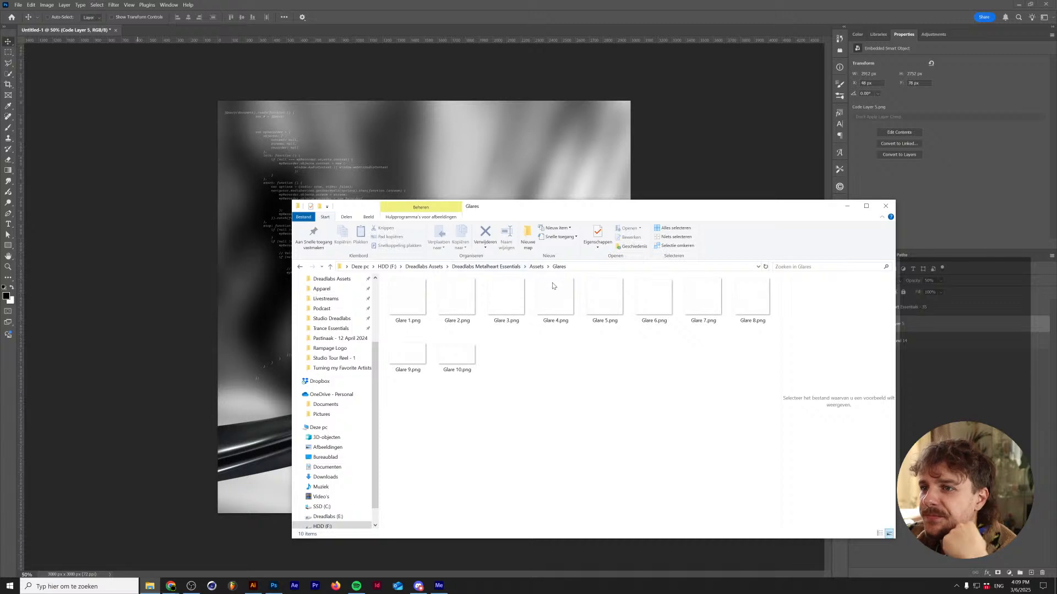
click(600, 290)
click(663, 297)
click(709, 303)
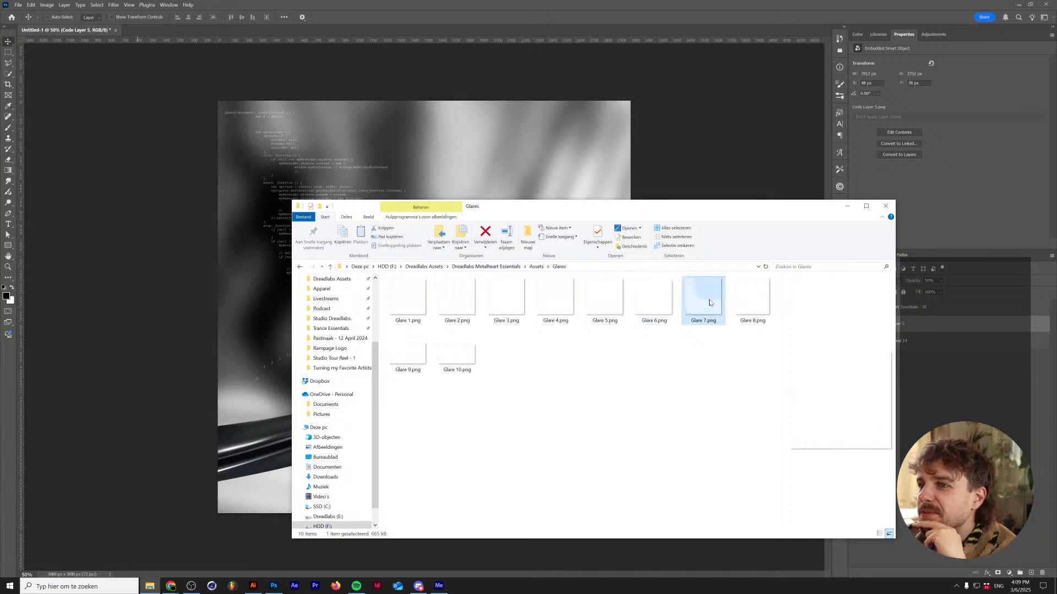
click(751, 298)
click(451, 355)
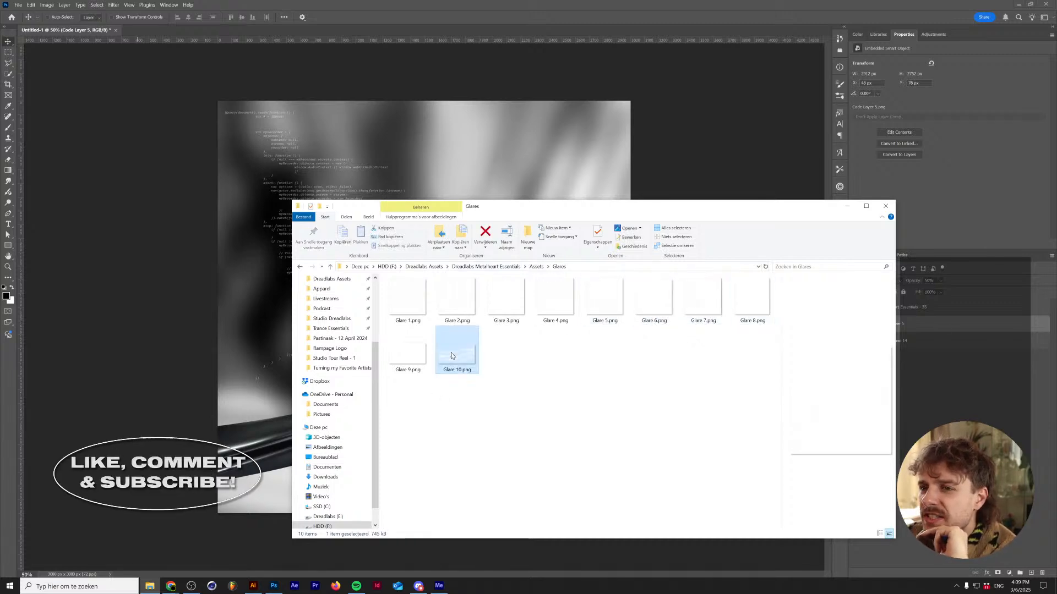
- Try Glare 10.png in the artwork, scaled to the 3000 px canvas width and rotated by 90°, and delete its layer
drag(458, 352, 444, 150)
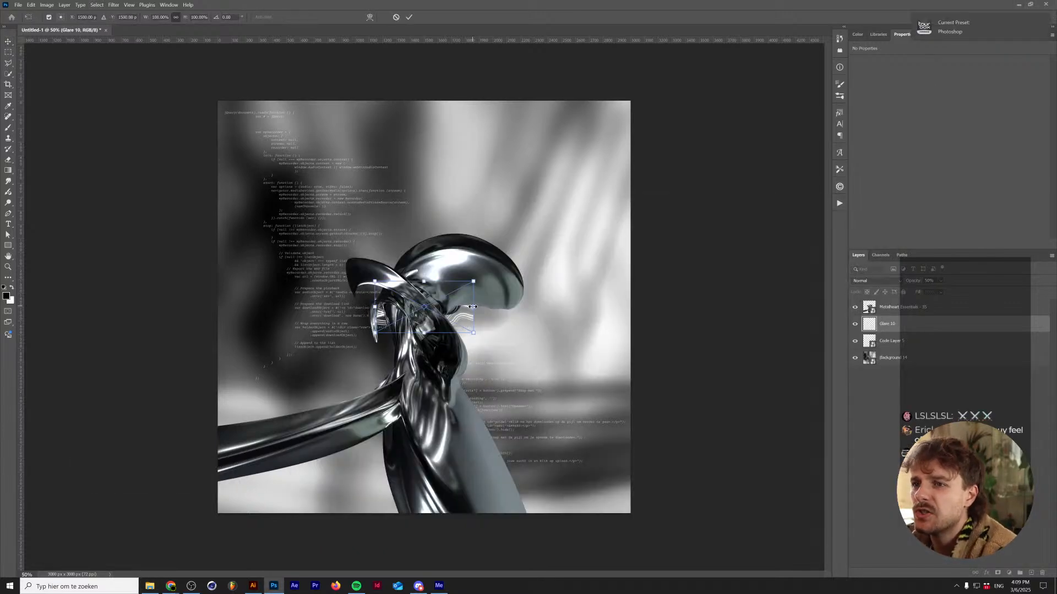
drag(474, 306, 628, 298)
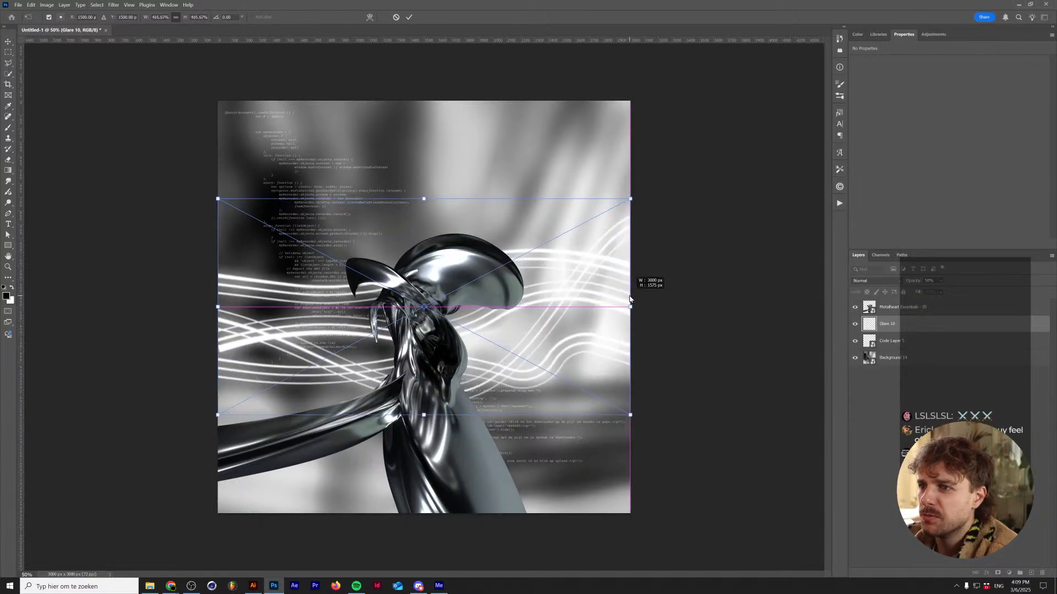
drag(663, 243, 359, 418)
key(Return)
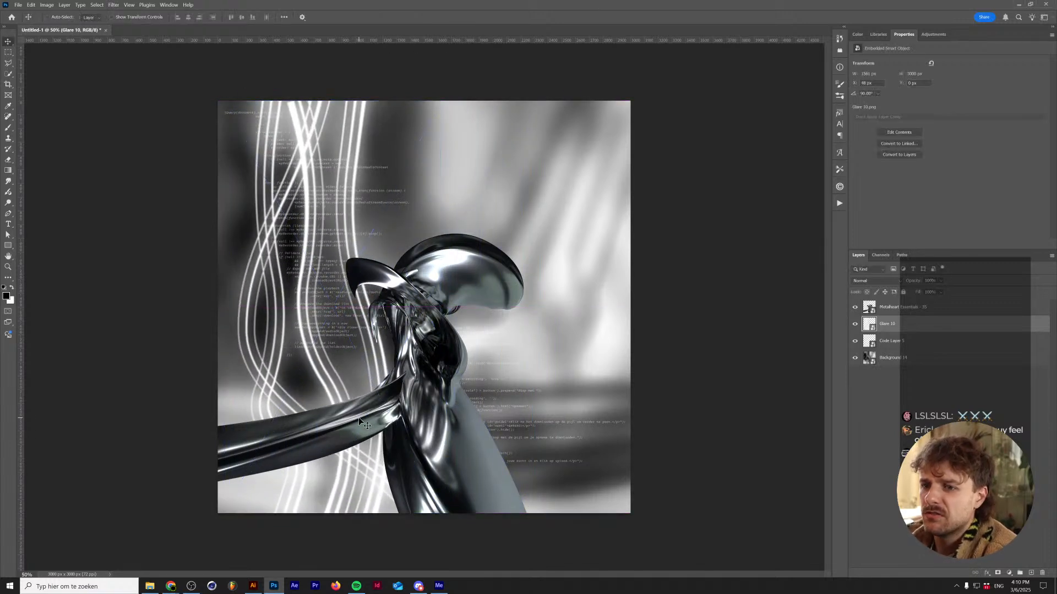
key(Delete)
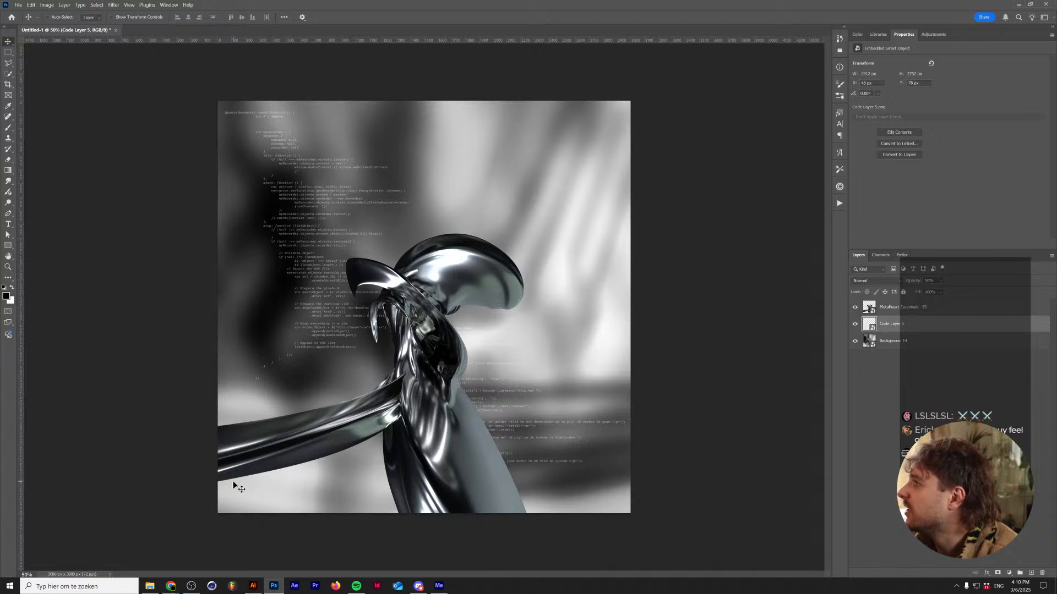
- Place Glare 7.png from the Glares folder in the artwork and scale it to fill the 3000 × 3000 px canvas
click(145, 589)
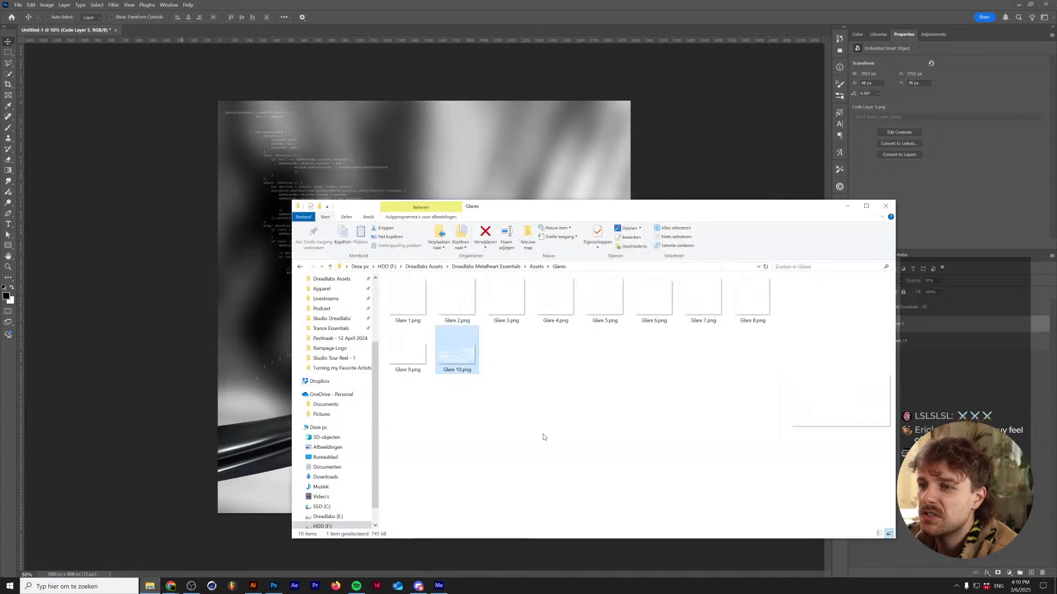
click(428, 345)
click(704, 291)
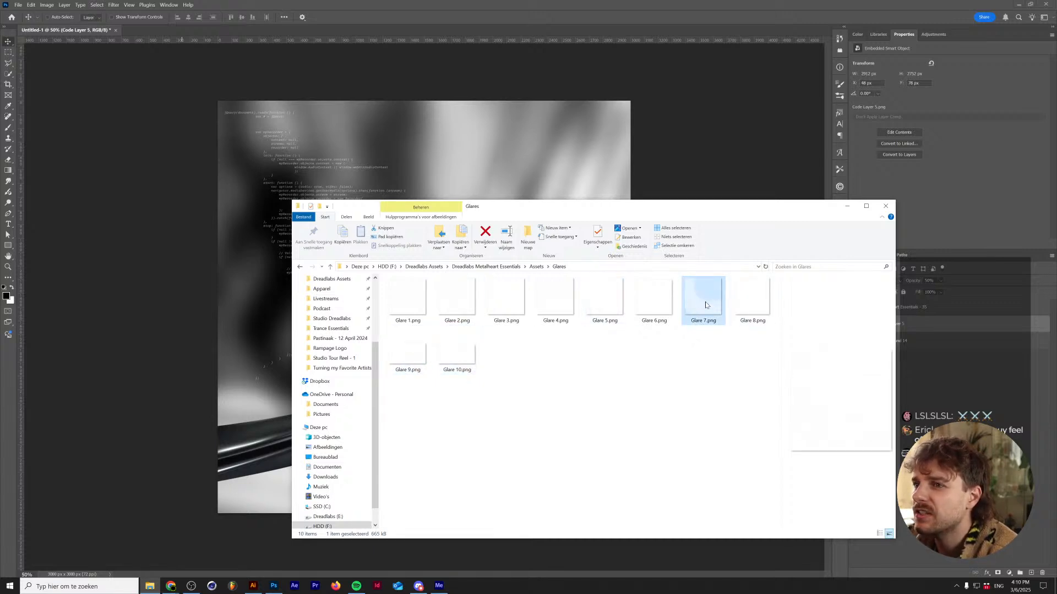
drag(706, 306, 441, 166)
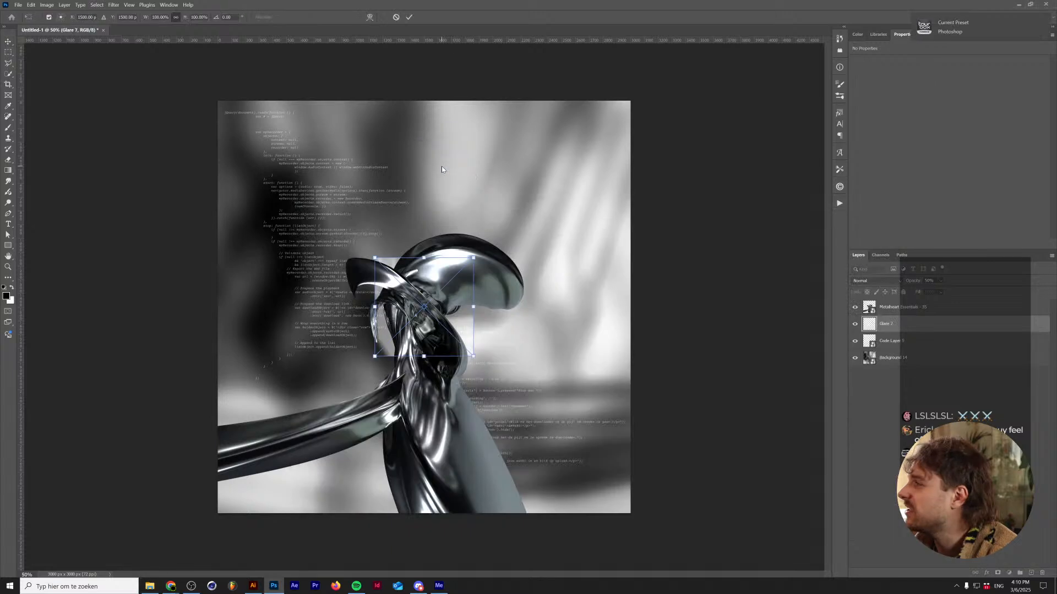
drag(369, 310, 216, 306)
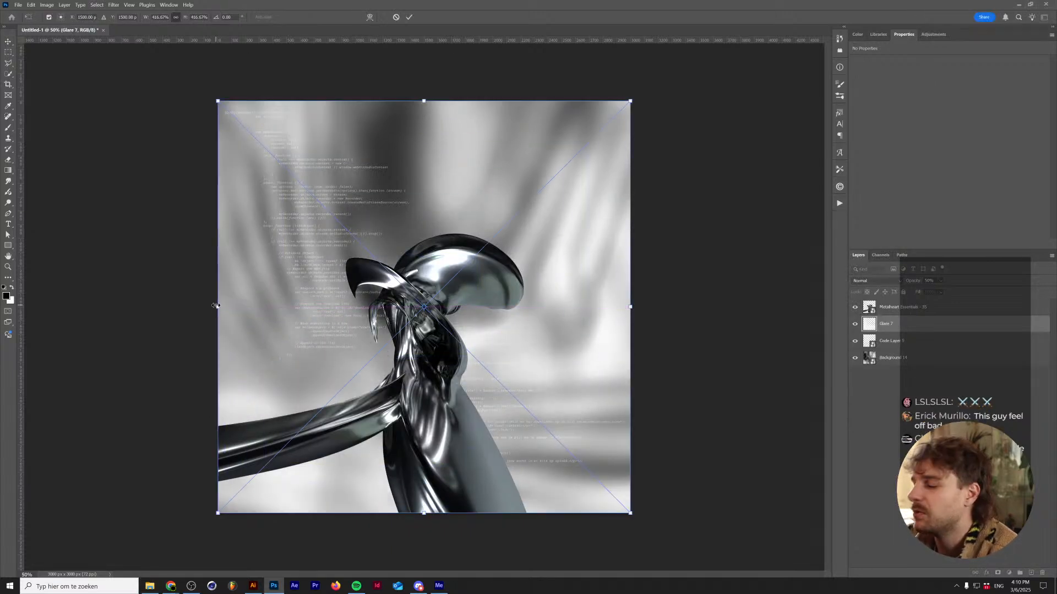
key(Return)
- Move the Glare 7 layer beneath Code Layer 5 and compare the artwork with the glare hidden and shown
drag(898, 320, 887, 351)
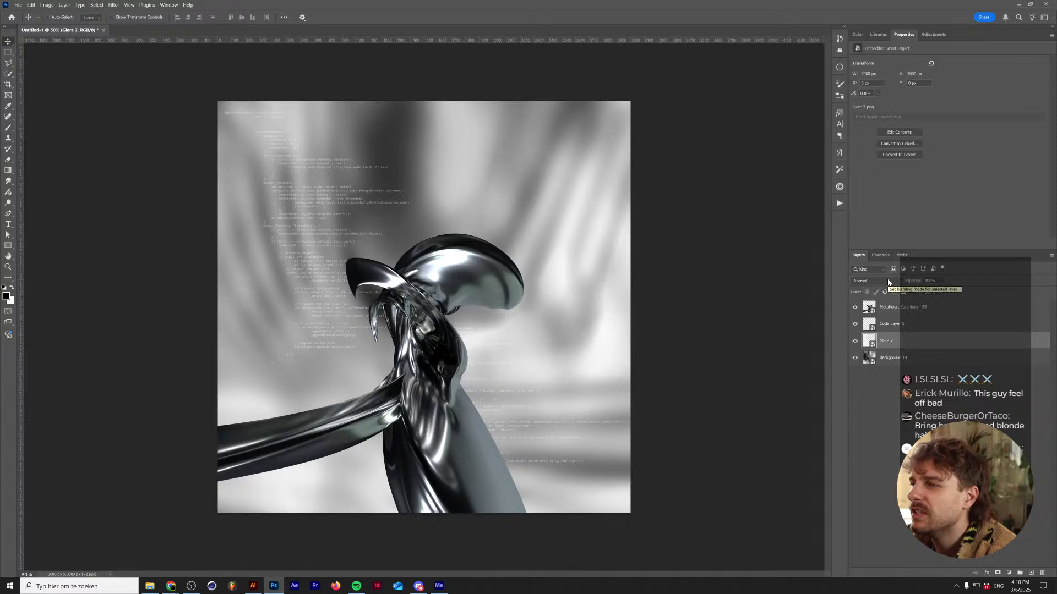
click(854, 341)
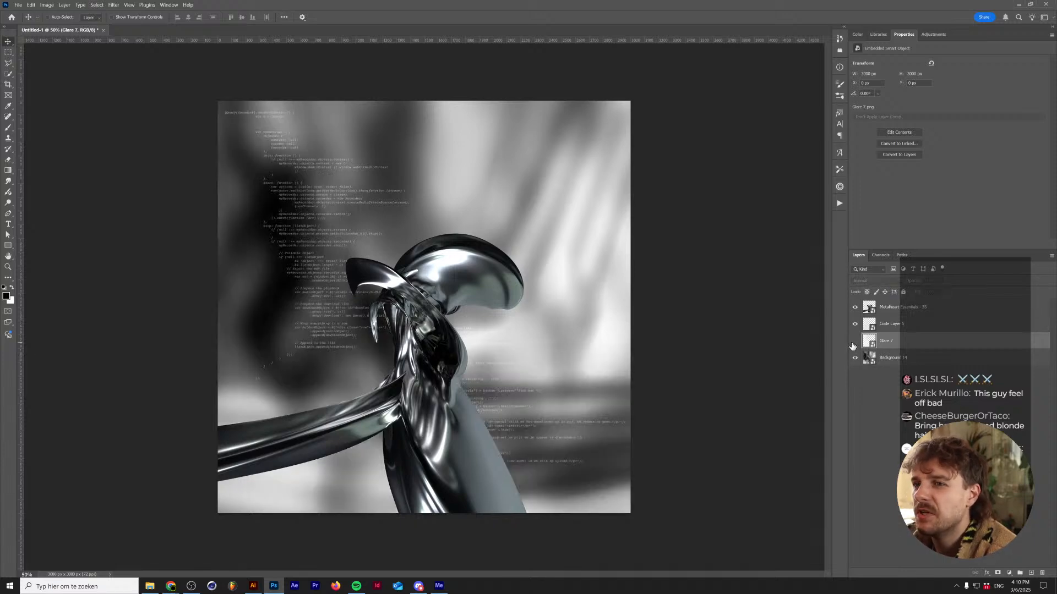
click(854, 341)
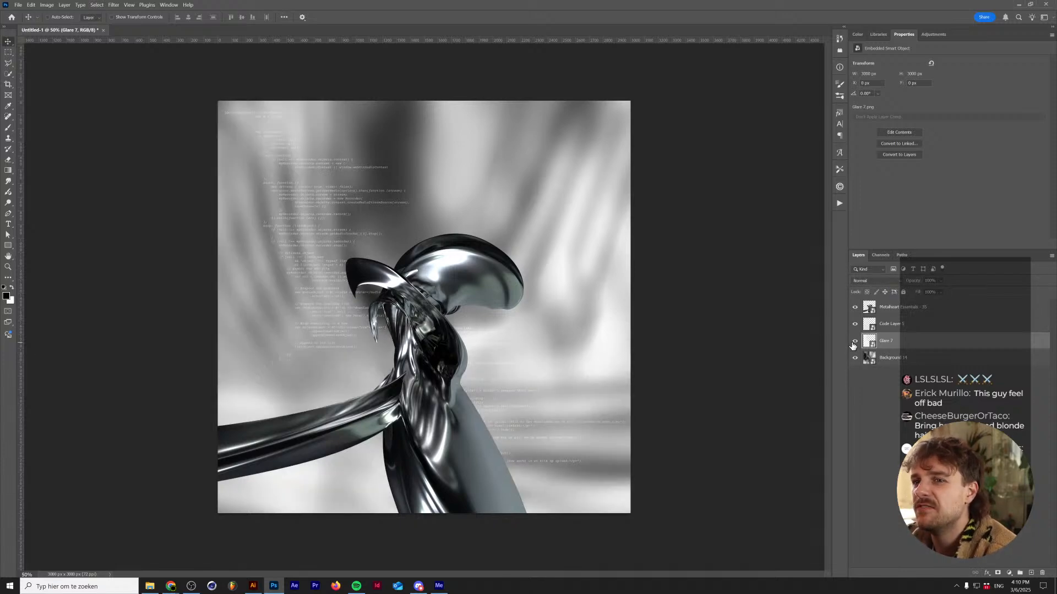
- Set the Glare 7 layer's blend mode to Subtract, comparing it with Divide and Difference
click(887, 281)
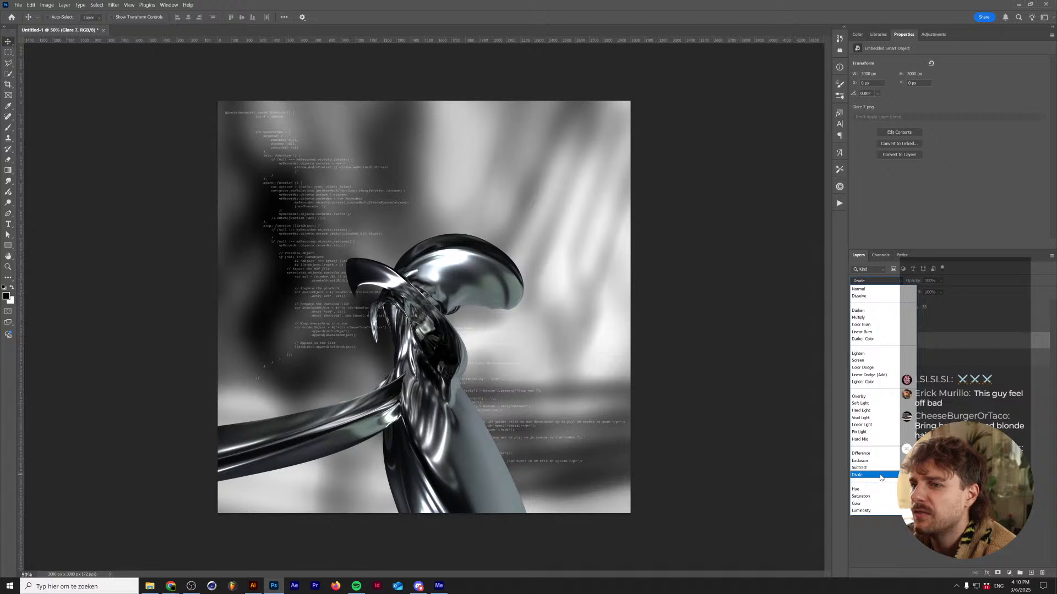
key(Up)
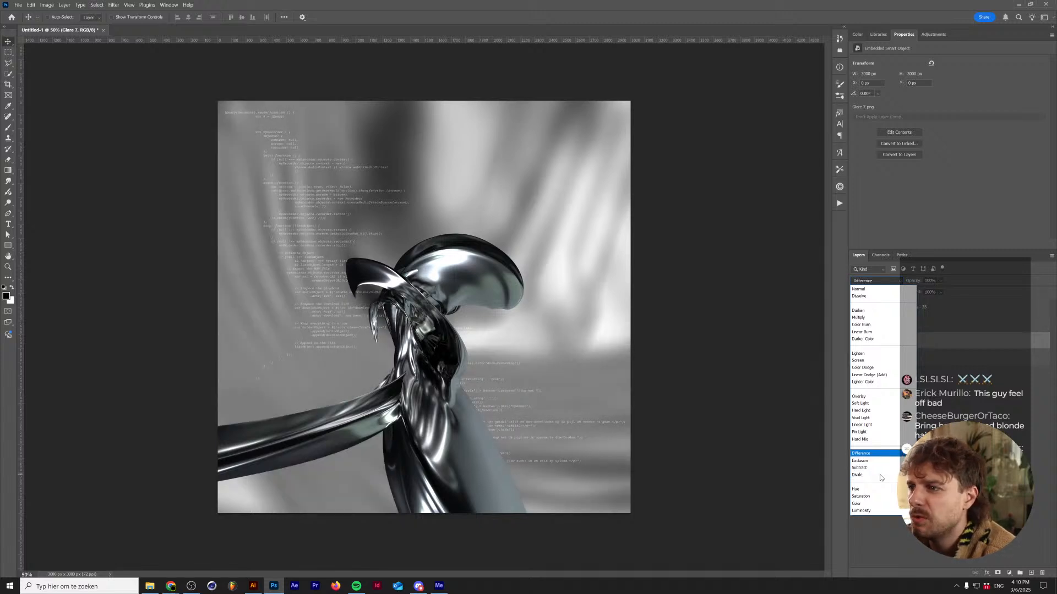
key(Down)
key(Return)
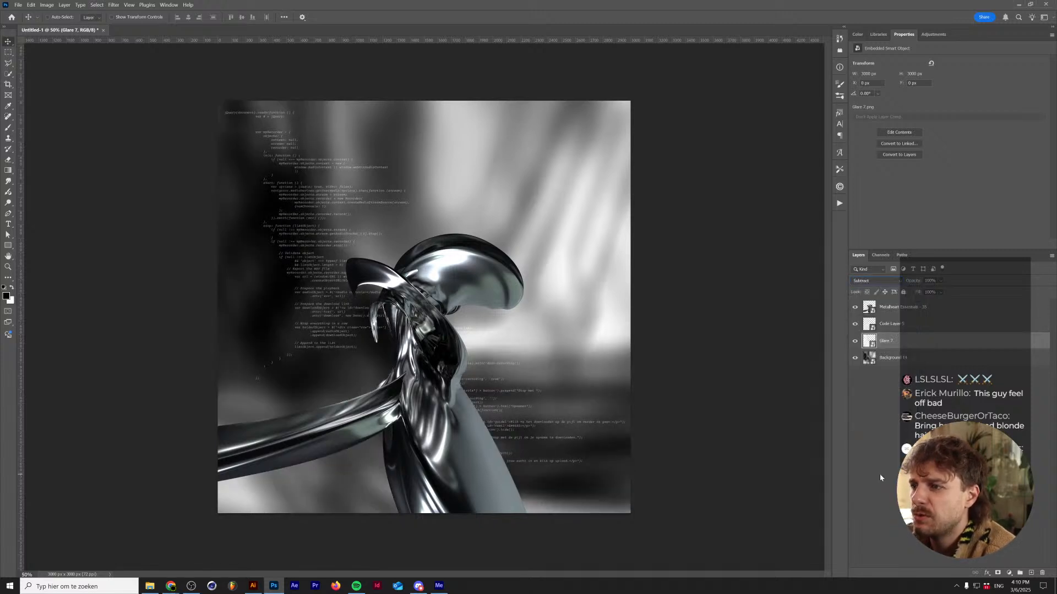
- Rotate the Glare 7 layer by 180°, keeping it aligned with the canvas
key(ctrl+t)
key(Escape)
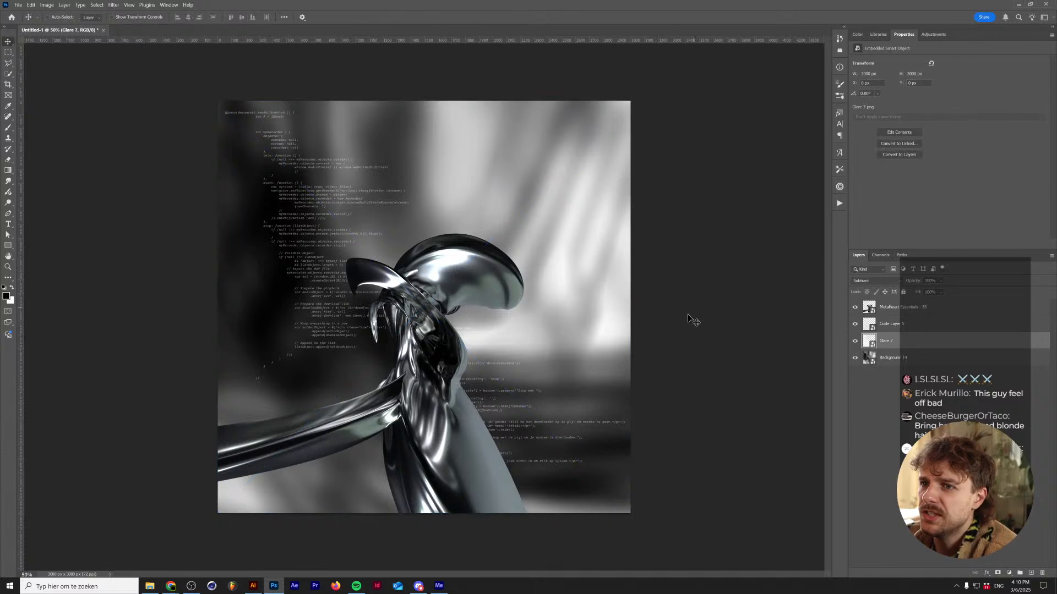
key(ctrl+t)
drag(641, 104, 245, 475)
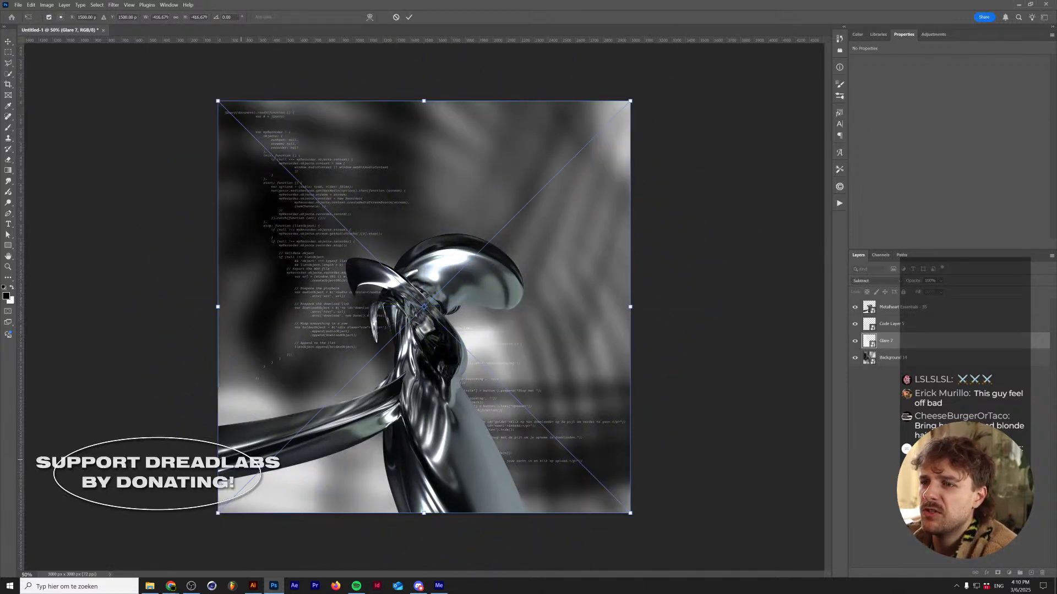
key(Return)
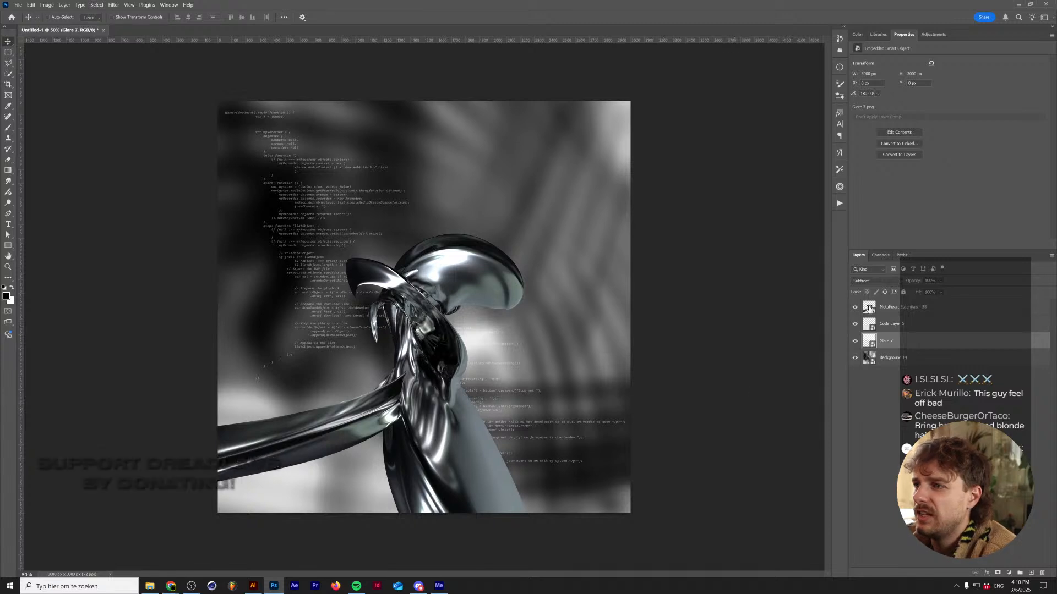
- Compare the Difference and Subtract blend modes on the rotated Glare 7 layer and apply Divide
click(880, 281)
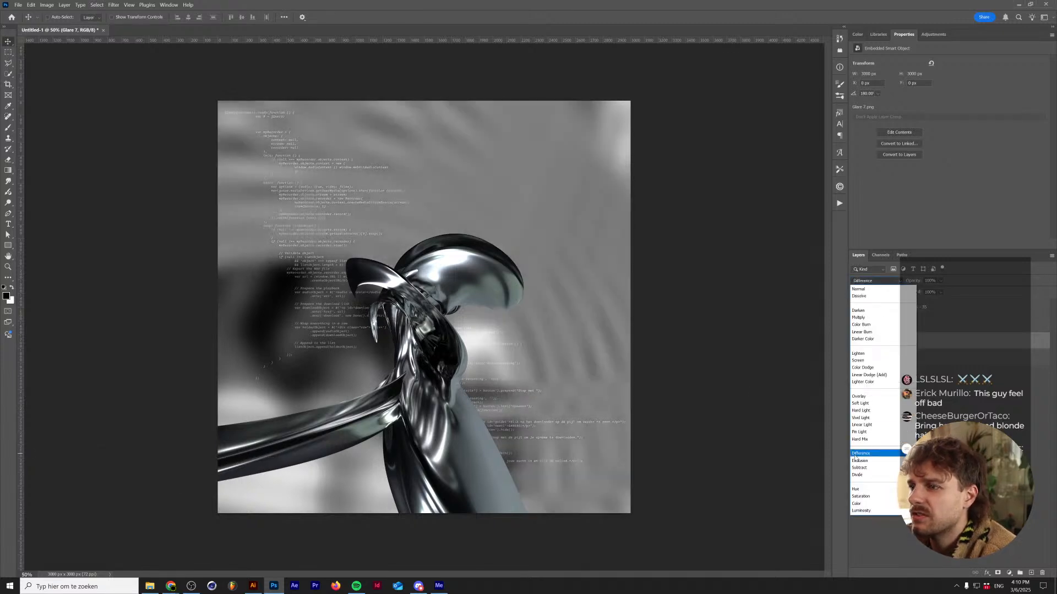
key(Down)
key(Down)
key(Down)
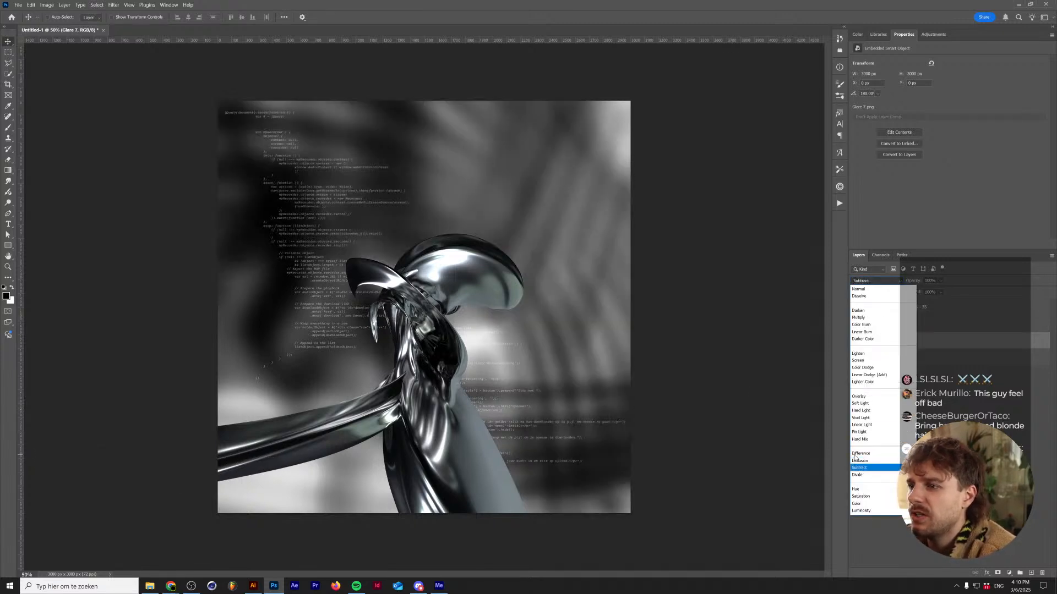
key(Up)
key(Down)
key(Up)
key(Down)
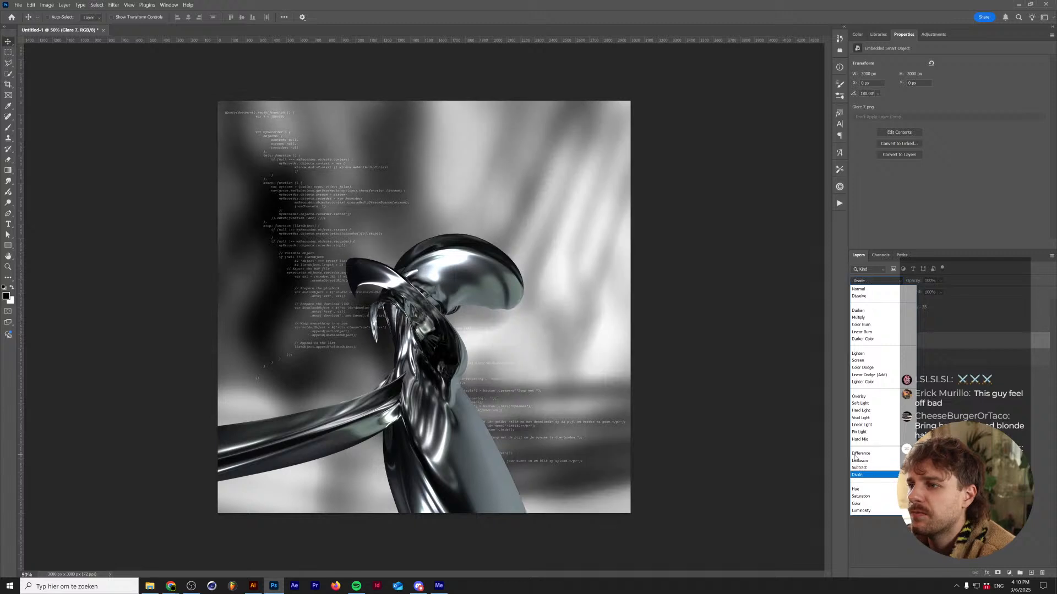
key(Return)
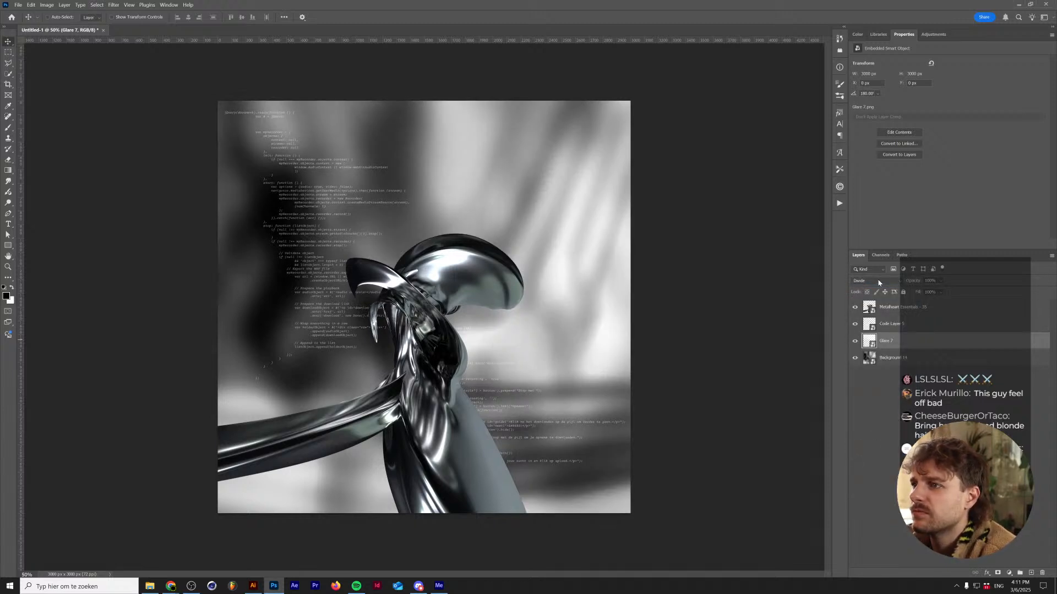
- Try inverting the Glare 7 layer in Divide mode and undo the inversion
key(ctrl+i)
key(ctrl+z)
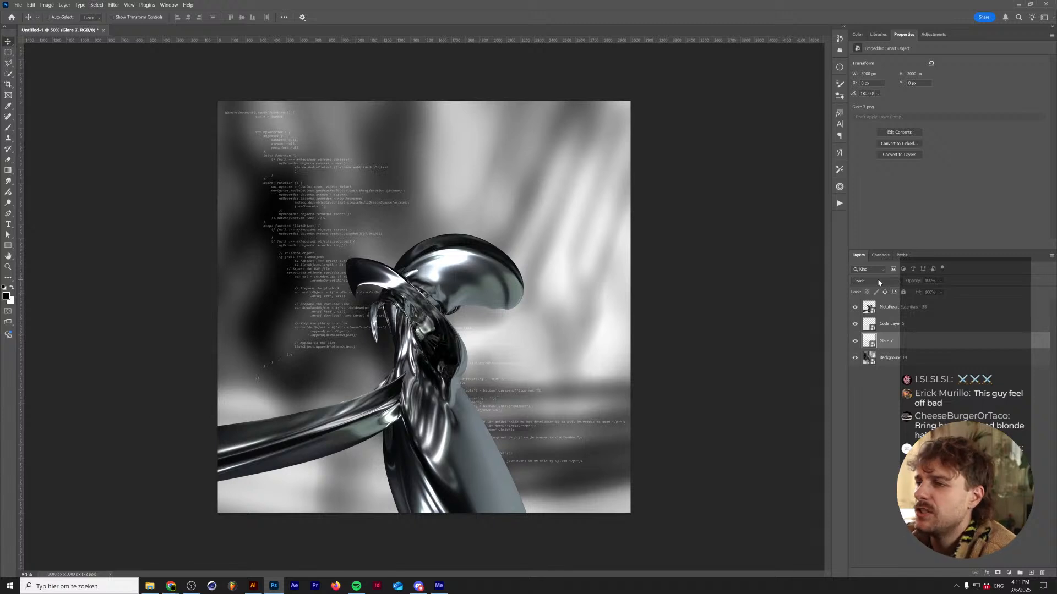
click(879, 282)
key(Escape)
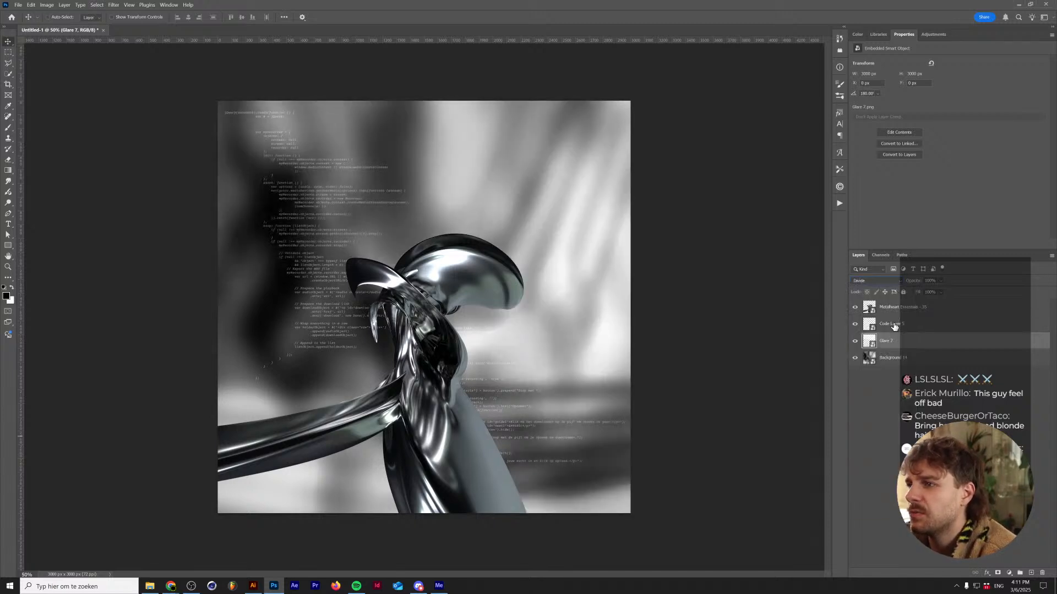
- Set the Glare 7 layer's blend mode to Difference and invert its colours, hiding the layer to compare the effect
click(878, 281)
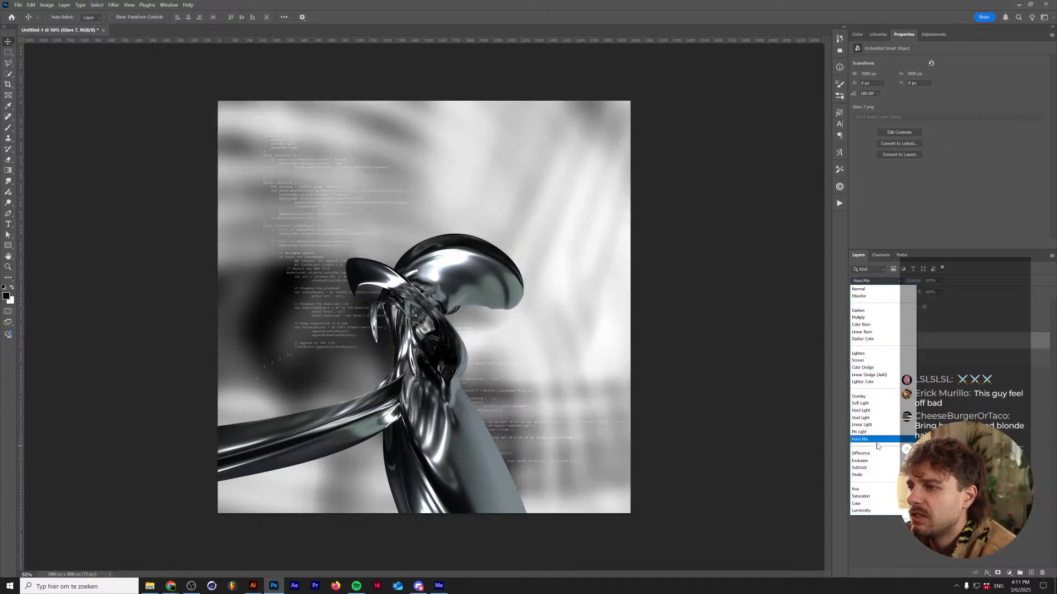
click(879, 451)
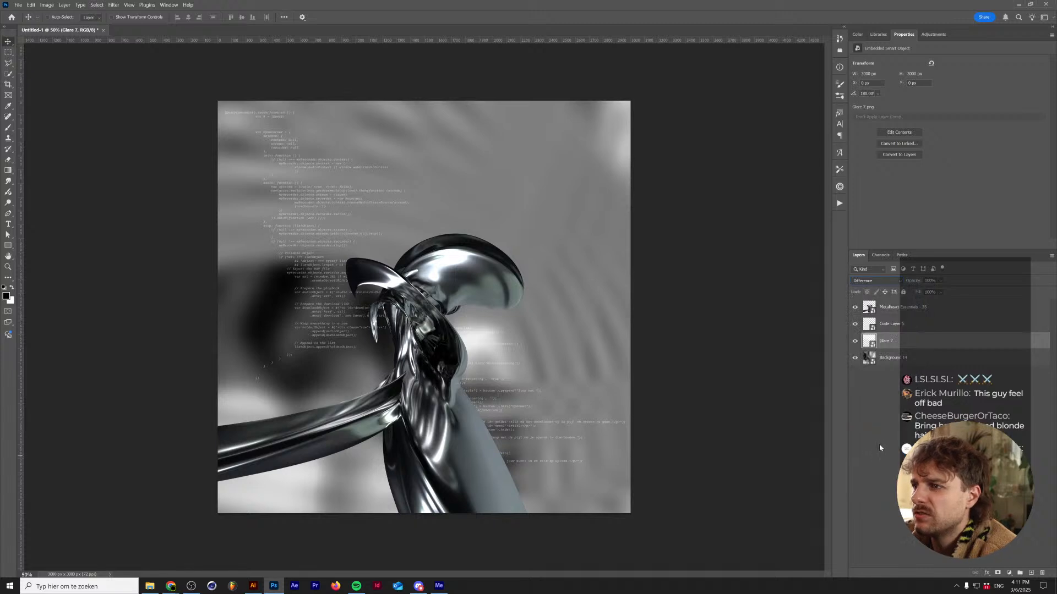
key(ctrl+i)
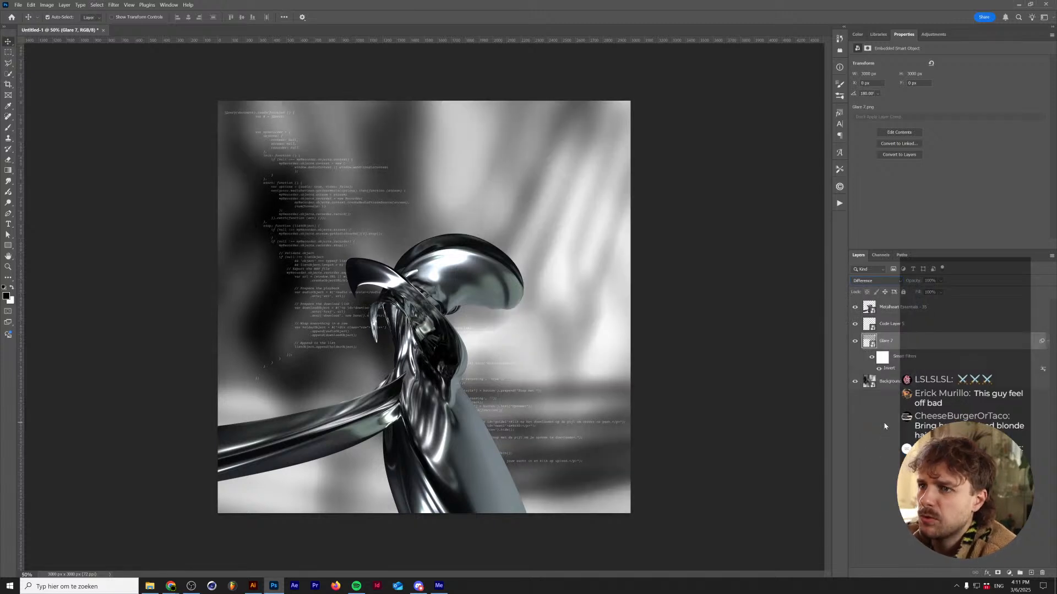
click(856, 341)
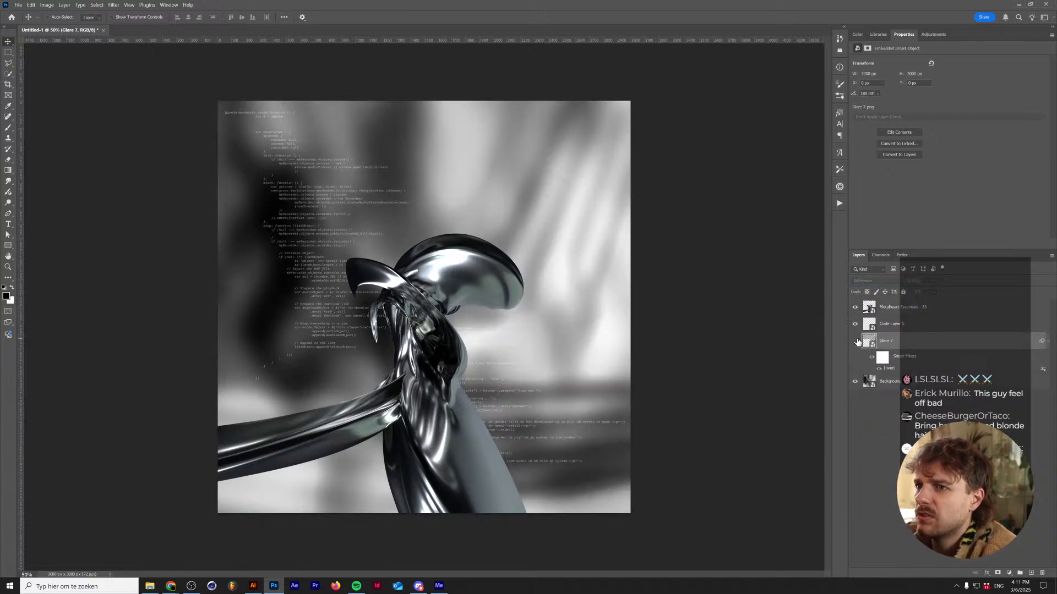
- Undo the inversion of the Glare 7 layer and set its blend mode to Subtract
key(ctrl+z)
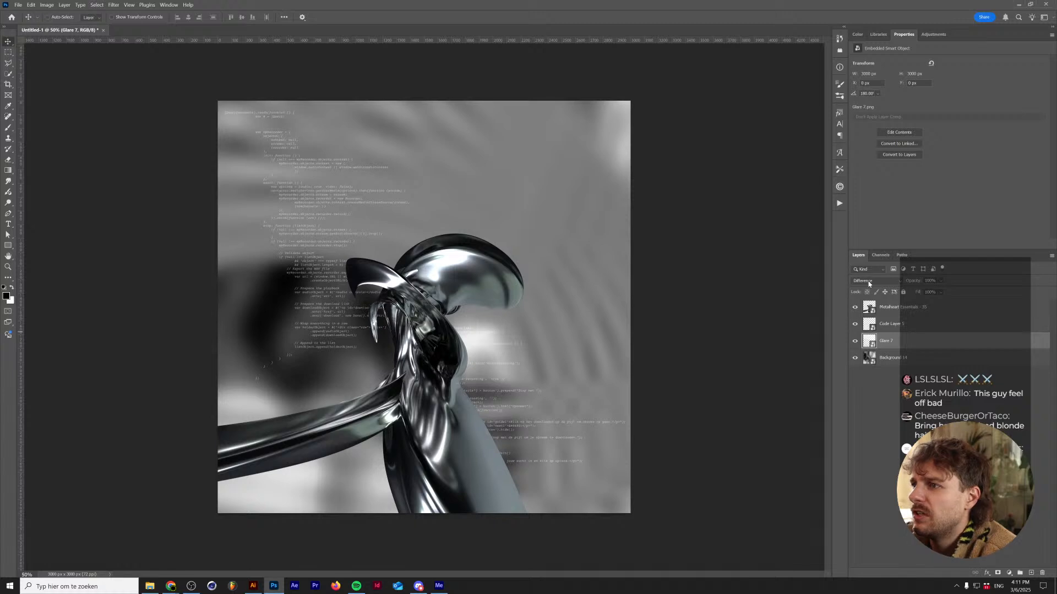
click(869, 282)
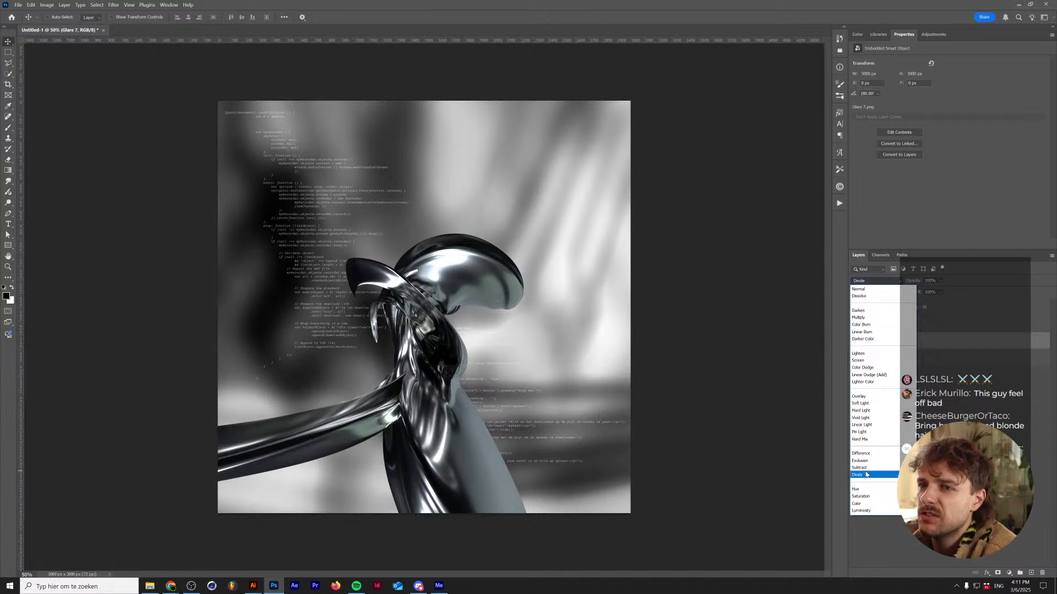
key(Up)
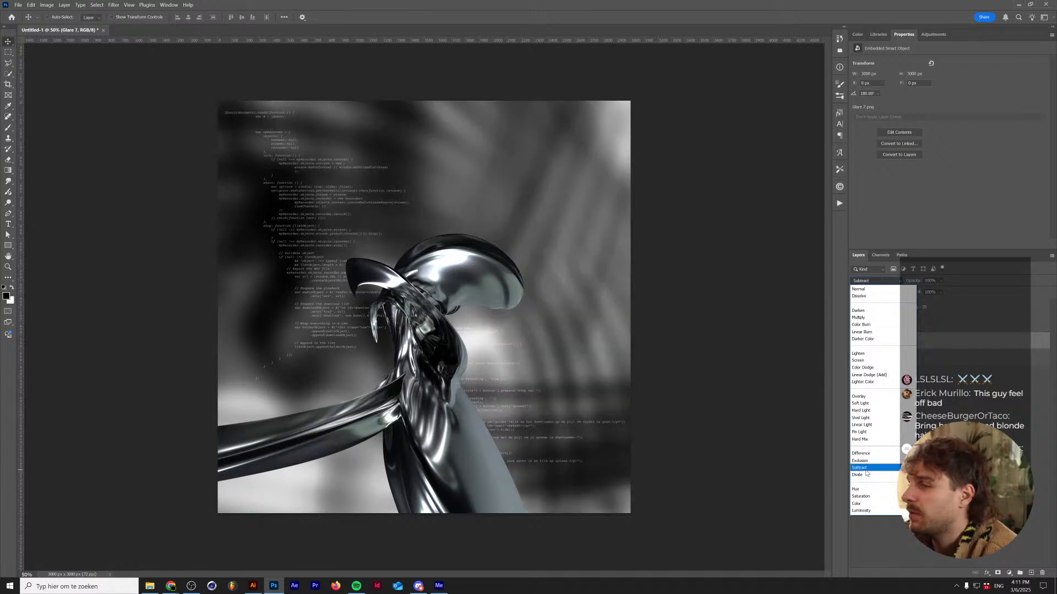
key(Return)
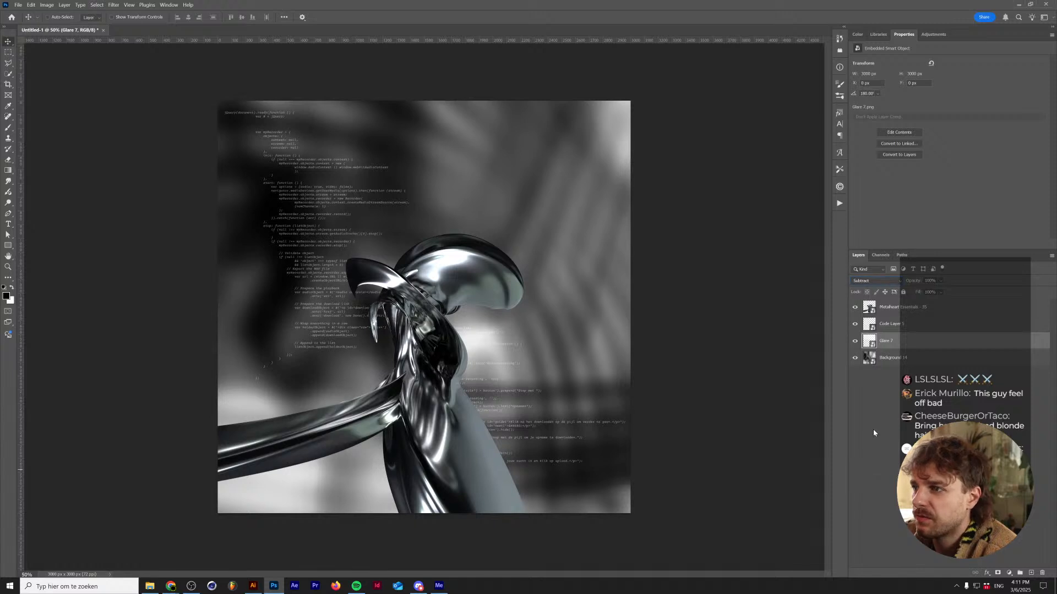
- Rotate the Glare 7 layer another 90° clockwise, compare it hidden and shown, and lower its opacity to about 79%
key(ctrl+t)
drag(670, 165, 559, 554)
key(Return)
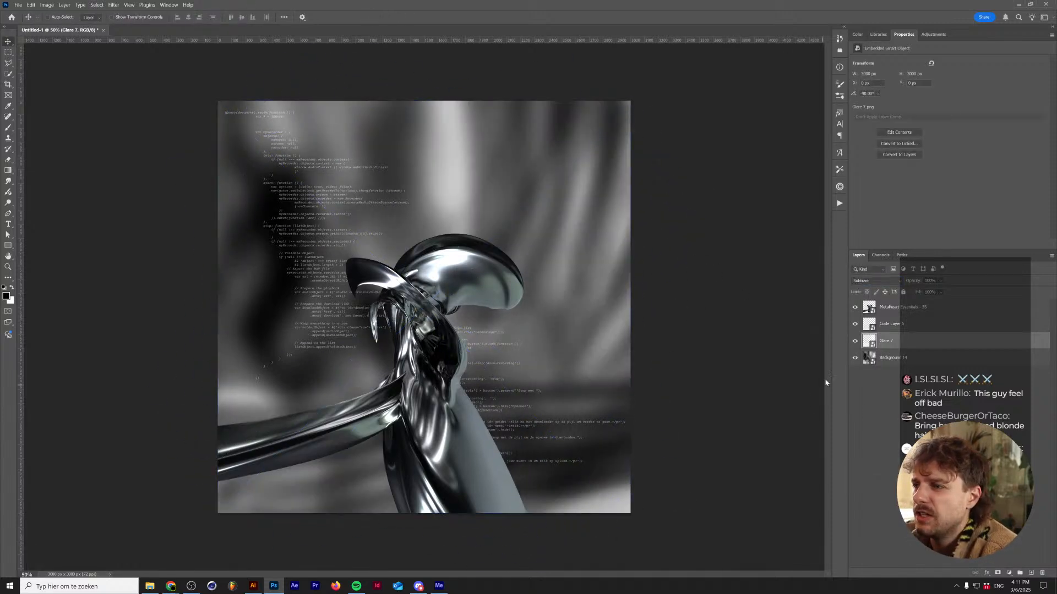
click(855, 341)
click(855, 340)
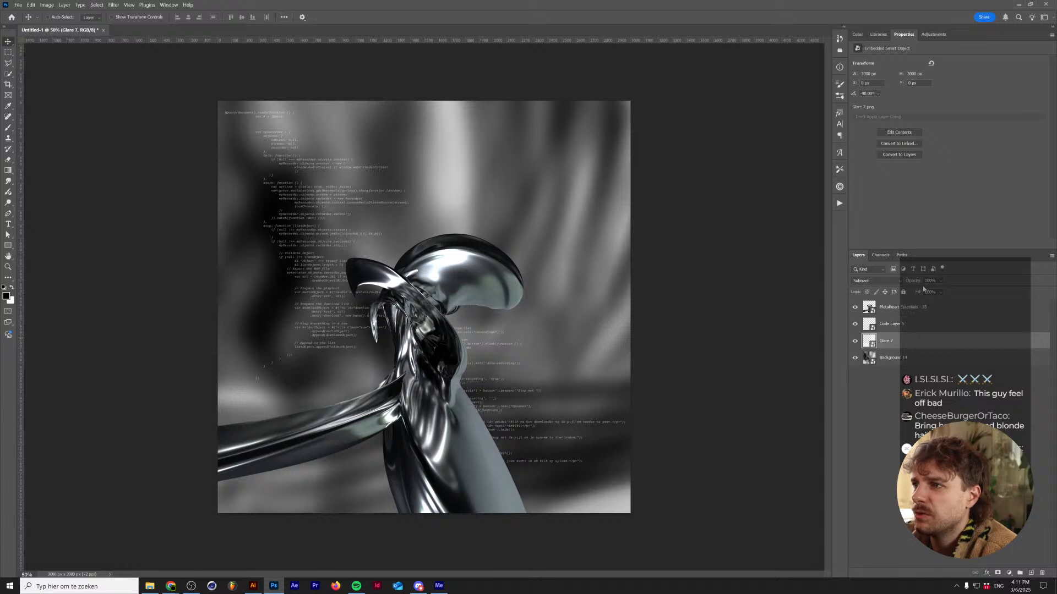
drag(919, 283, 912, 282)
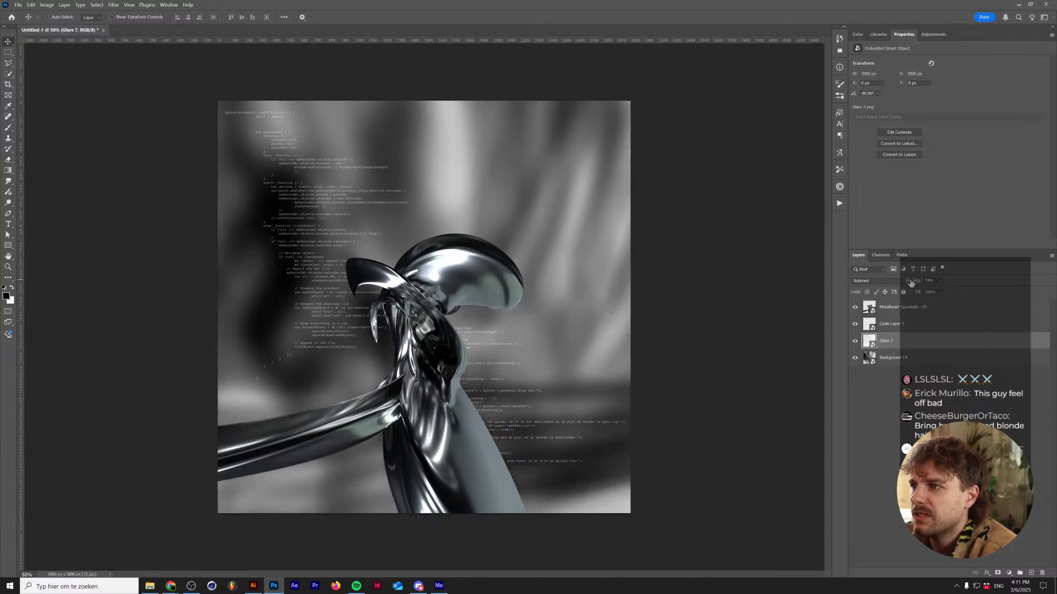
click(917, 487)
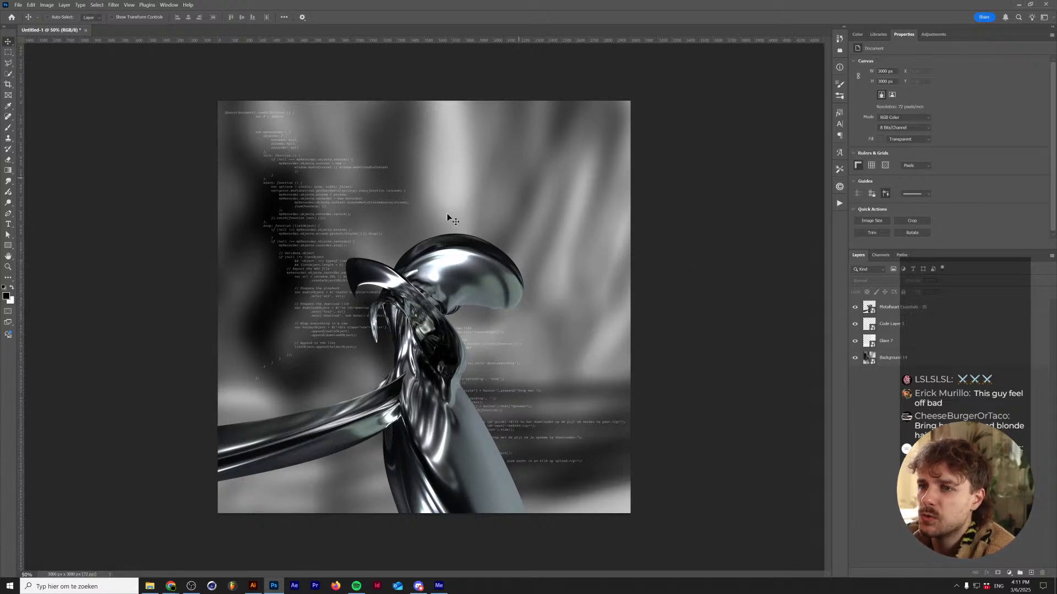
- Check the asset categories in the Dreadlabs Metalheart Essentials Assets folder in File Explorer and return to Photoshop
click(149, 586)
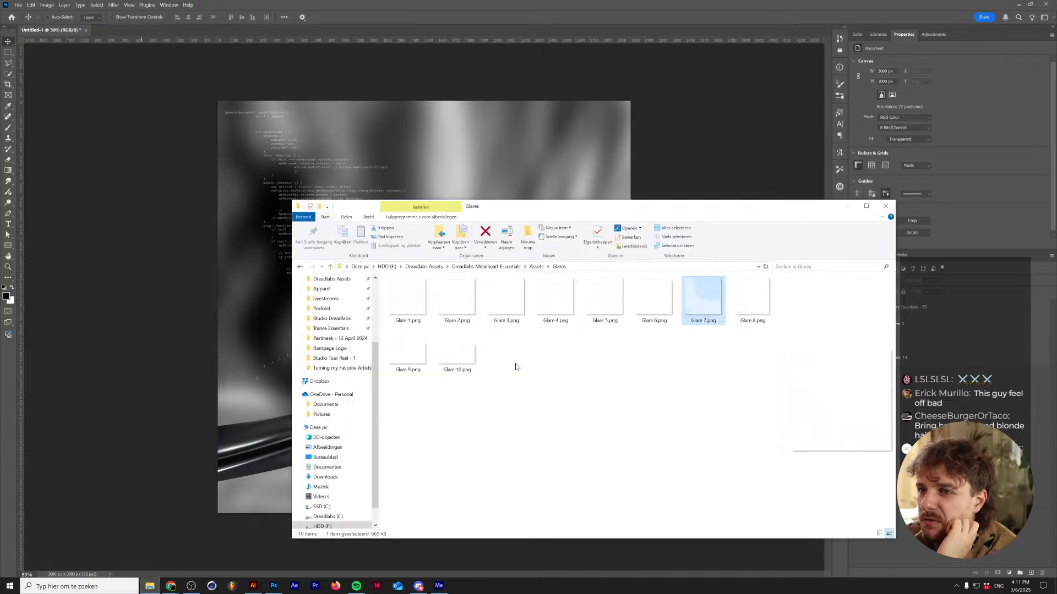
click(538, 268)
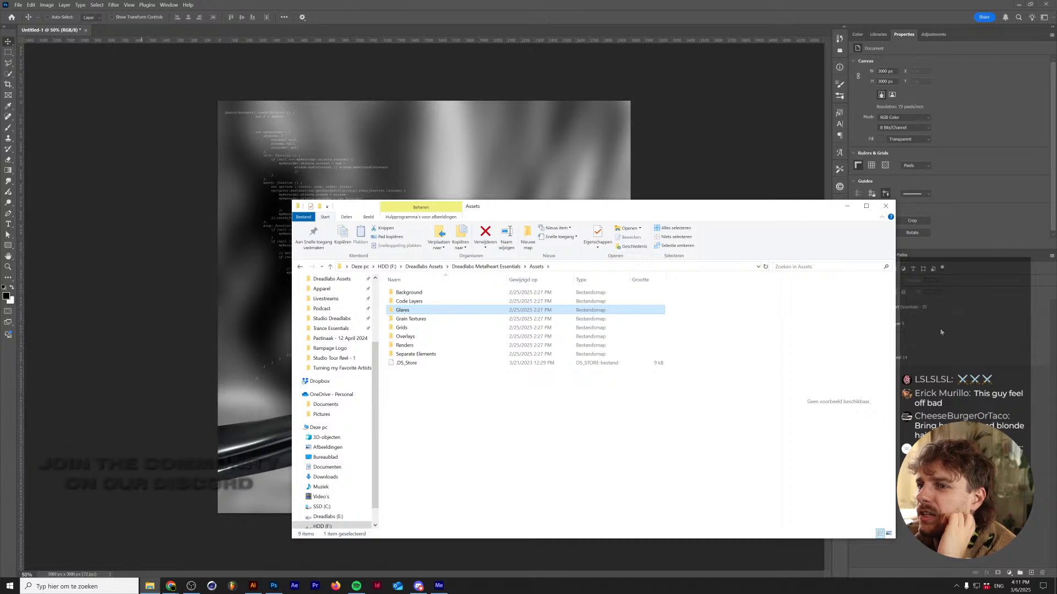
click(949, 308)
- Add a Gradient Map adjustment layer above the metal render layer and delete its layer mask
click(934, 314)
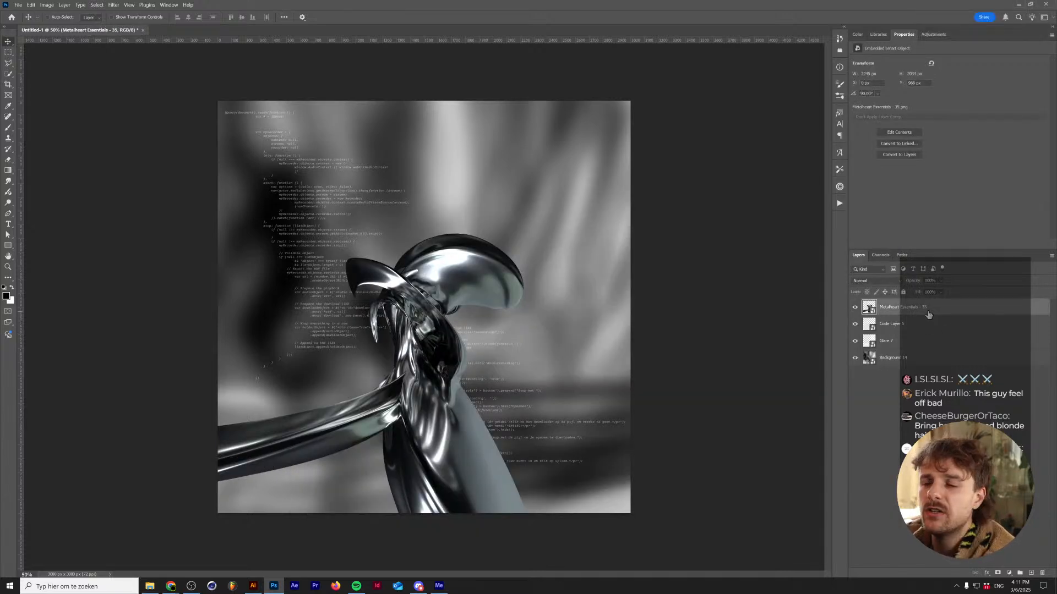
click(934, 35)
click(911, 76)
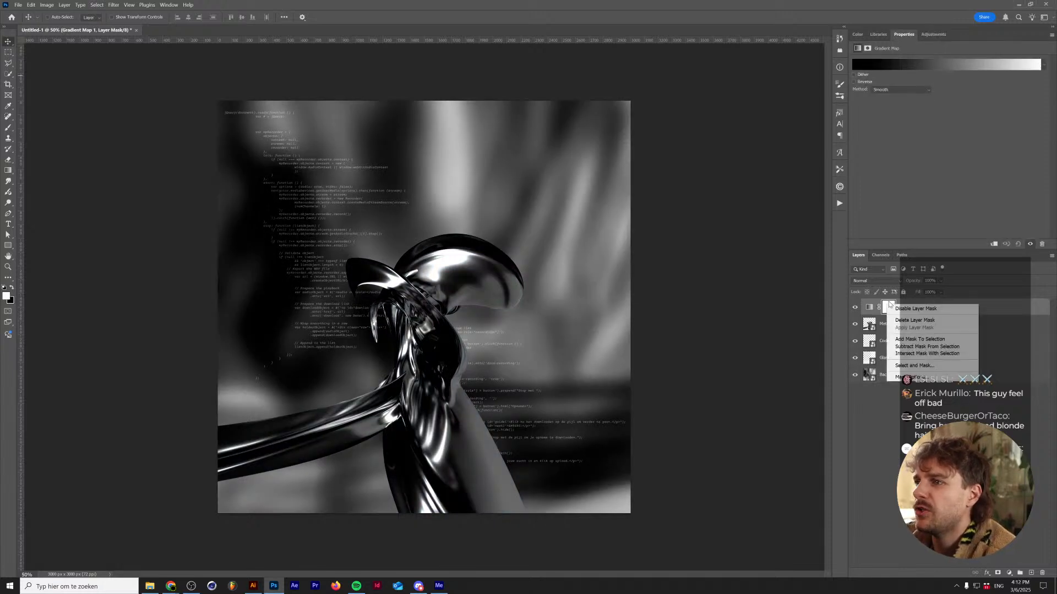
click(934, 34)
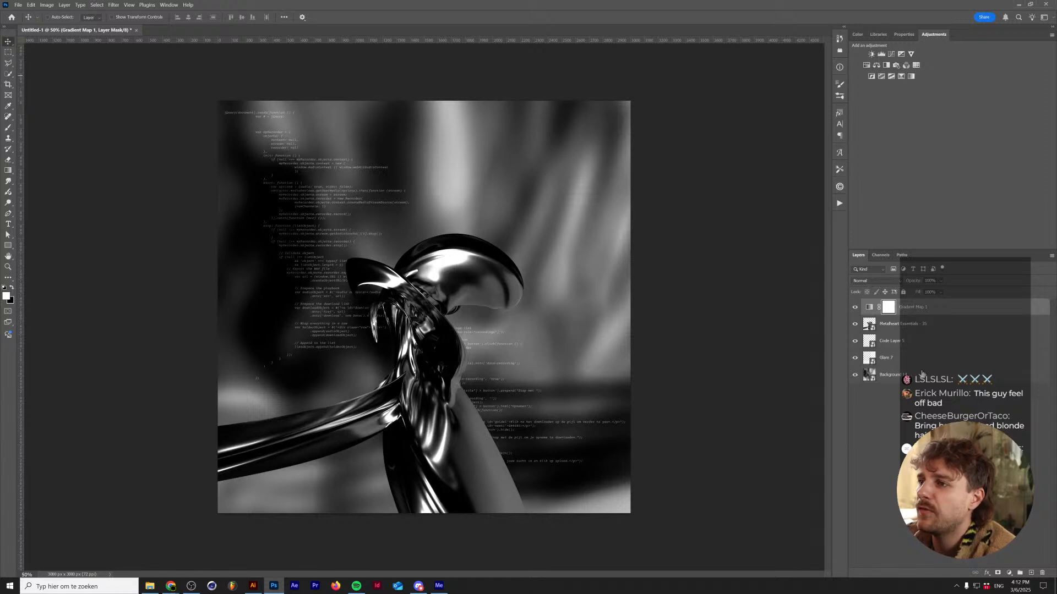
right_click(887, 309)
click(900, 326)
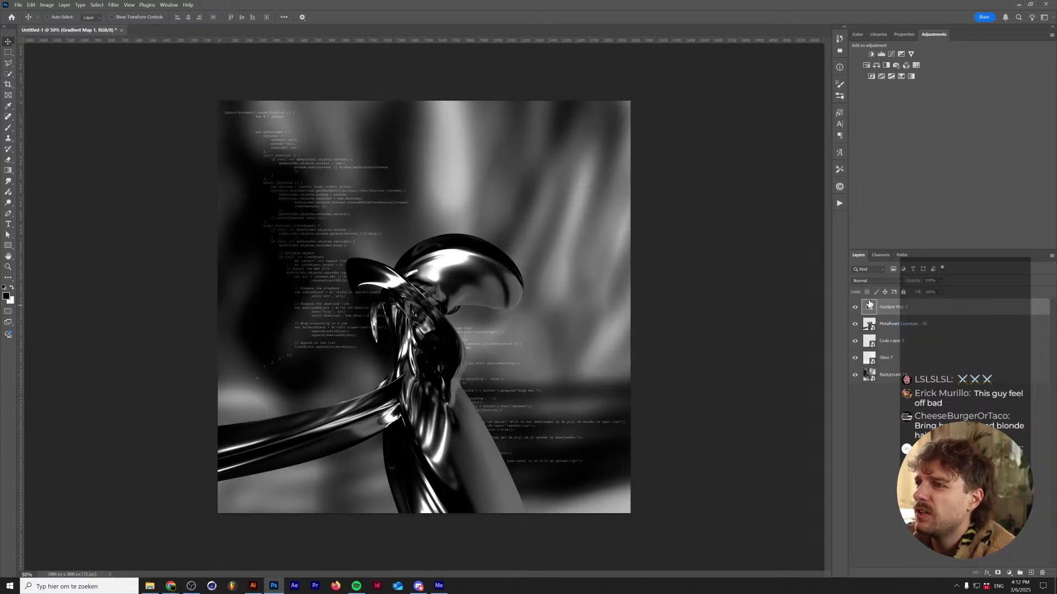
- Change the white end stop of the gradient map's gradient to bright red
click(904, 34)
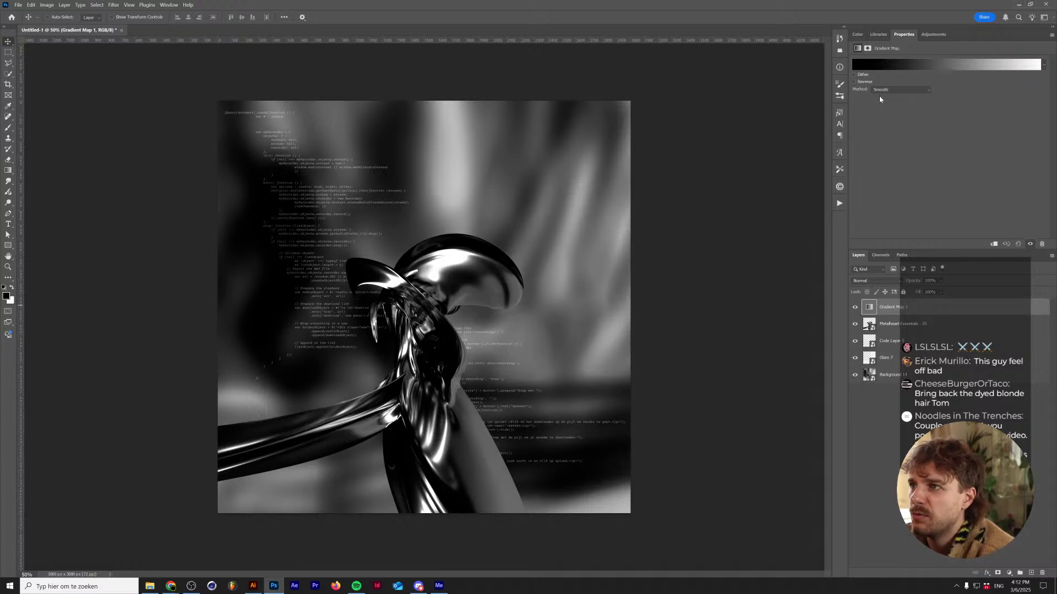
click(1035, 65)
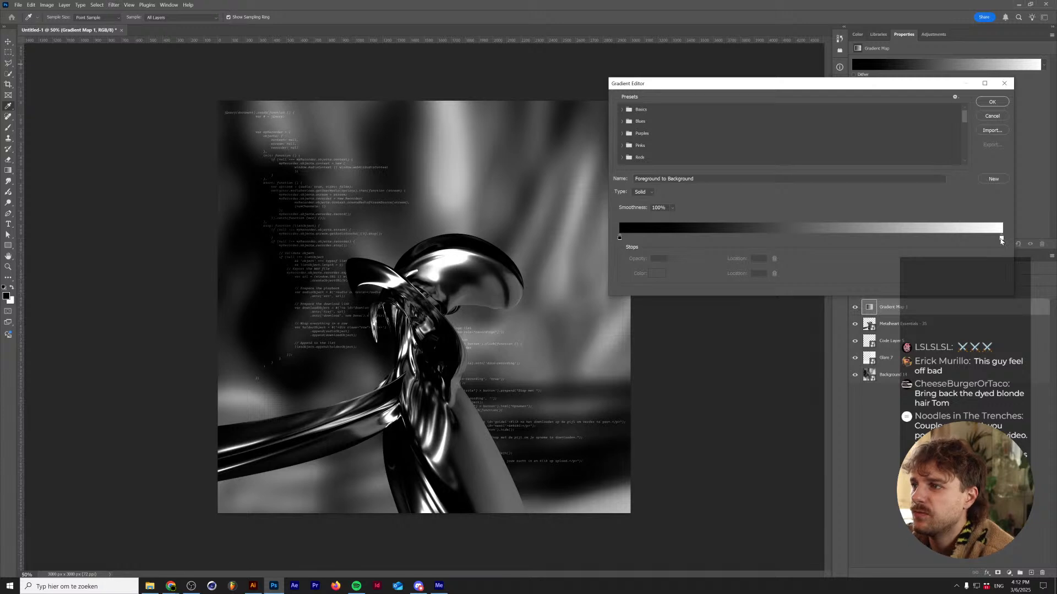
click(1001, 239)
click(657, 274)
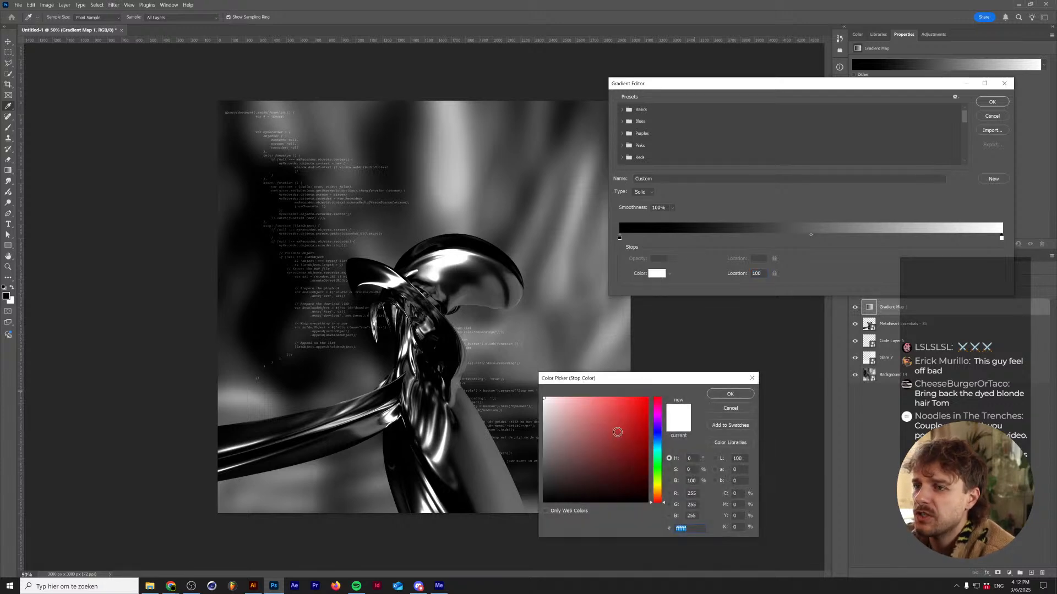
click(648, 398)
click(730, 394)
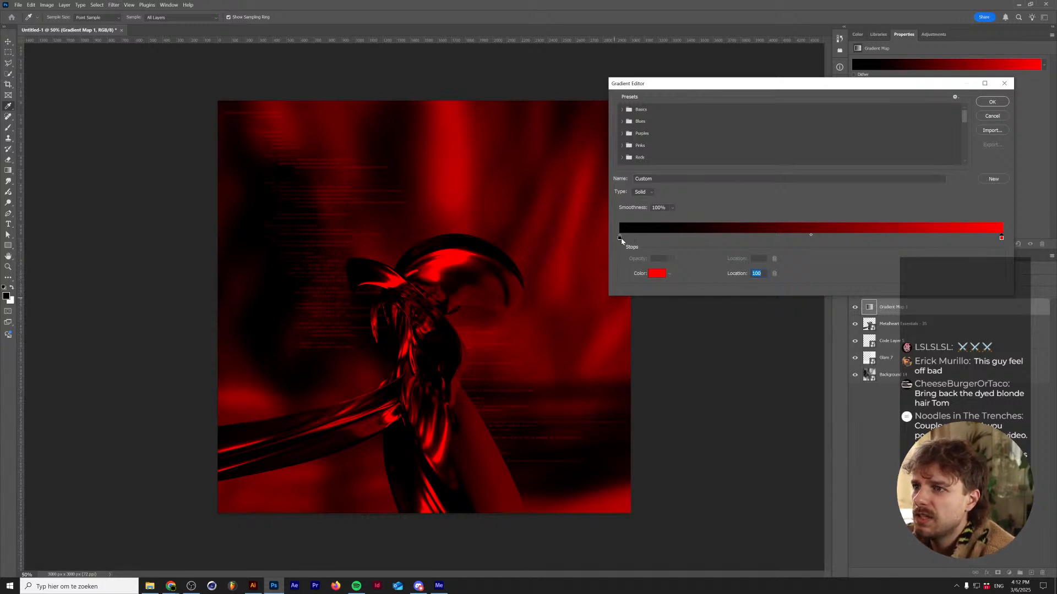
- Try presets from the Dreadlabs Metalheart Essentials gradients and apply Gradient 1 to the gradient map
scroll(812, 147, down, 10)
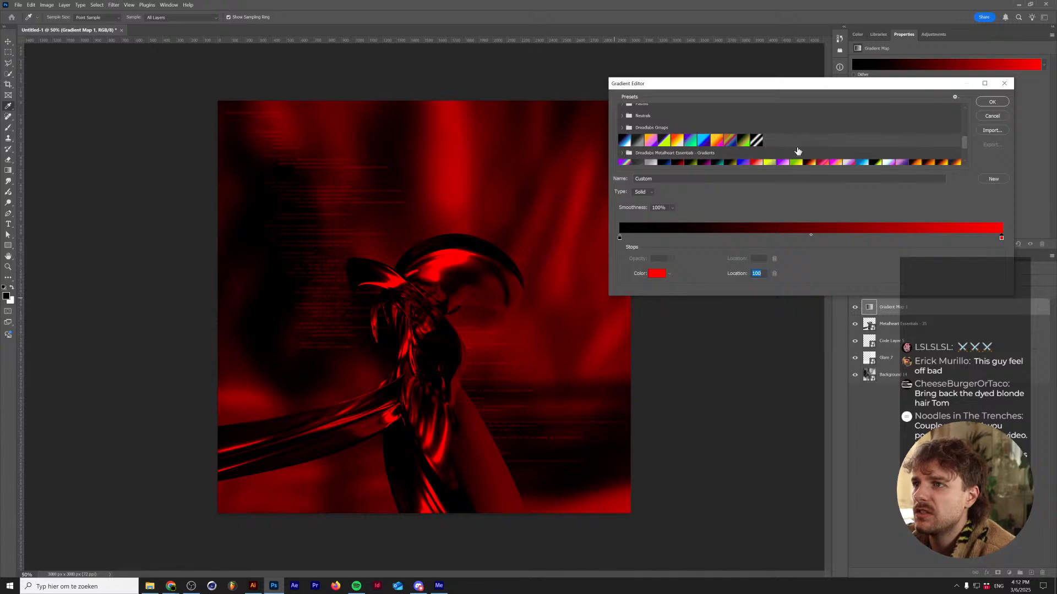
drag(641, 296, 642, 448)
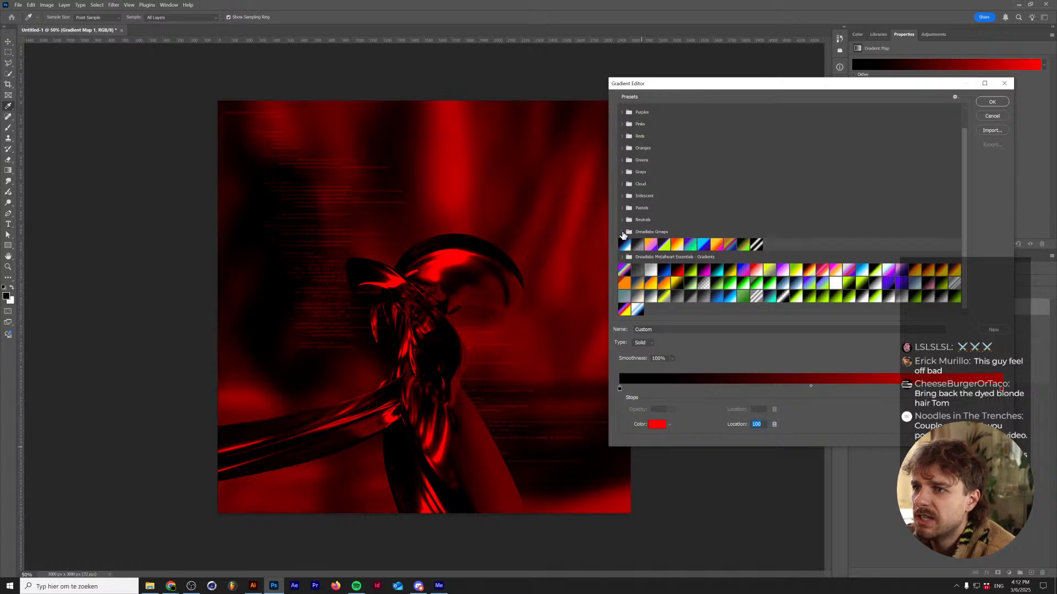
click(621, 257)
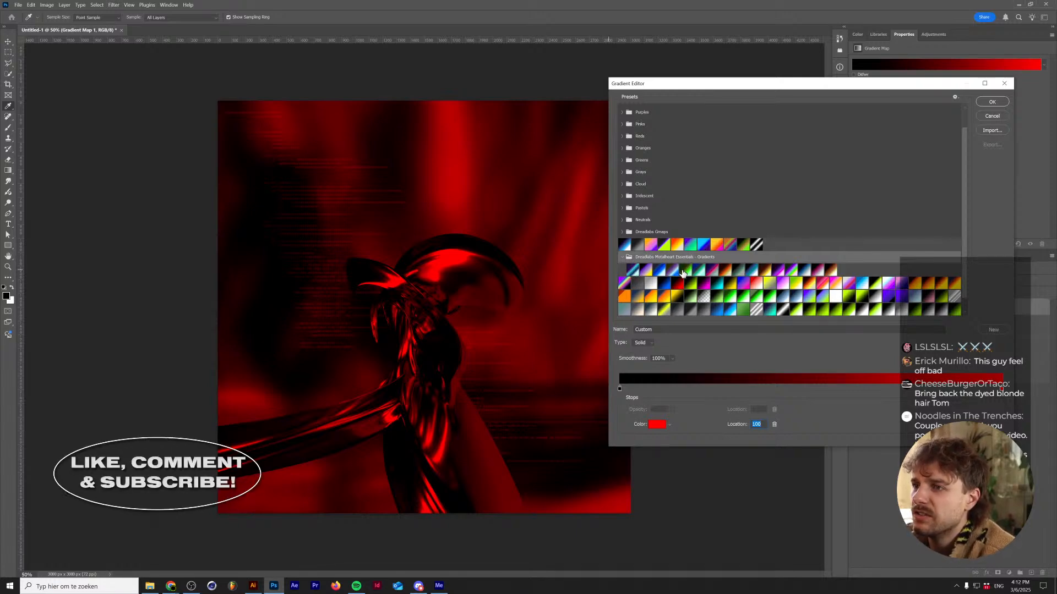
click(682, 269)
click(672, 270)
click(660, 269)
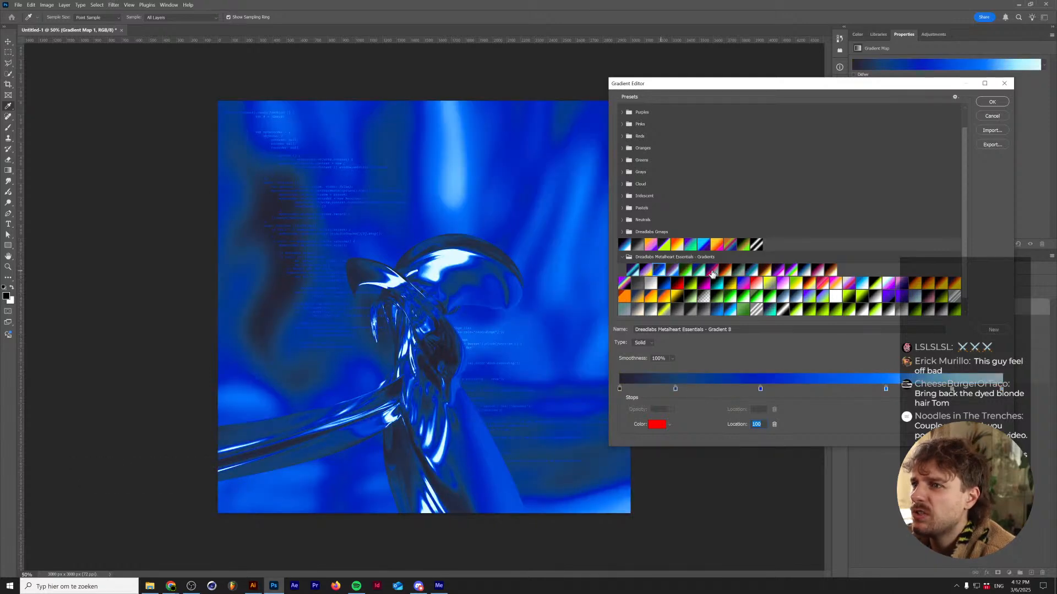
click(752, 270)
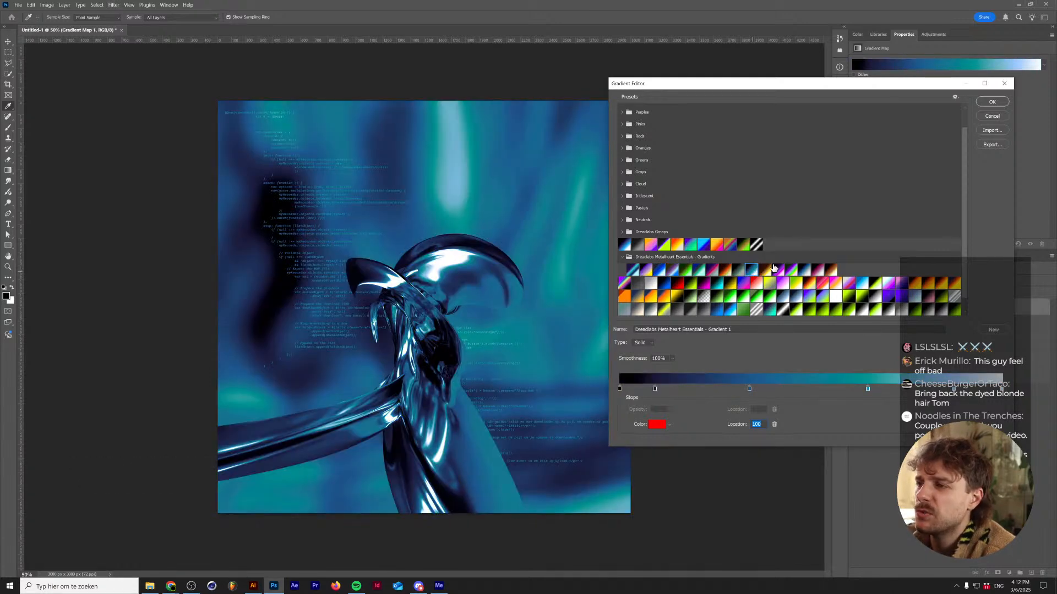
click(992, 102)
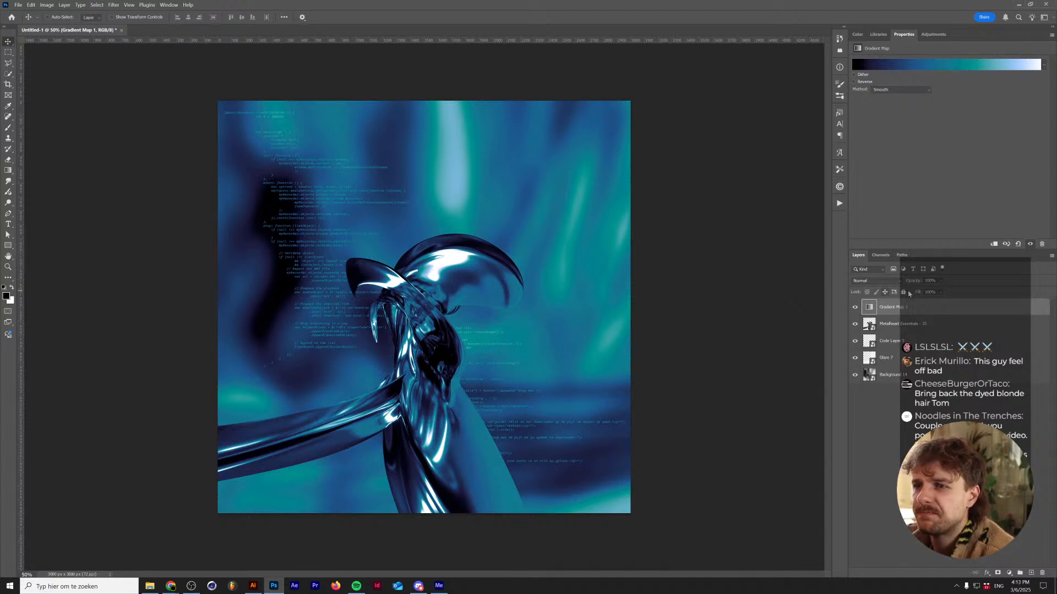
- Set the gradient map layer's blend mode to Soft Light and toggle its visibility to compare the effect
click(896, 281)
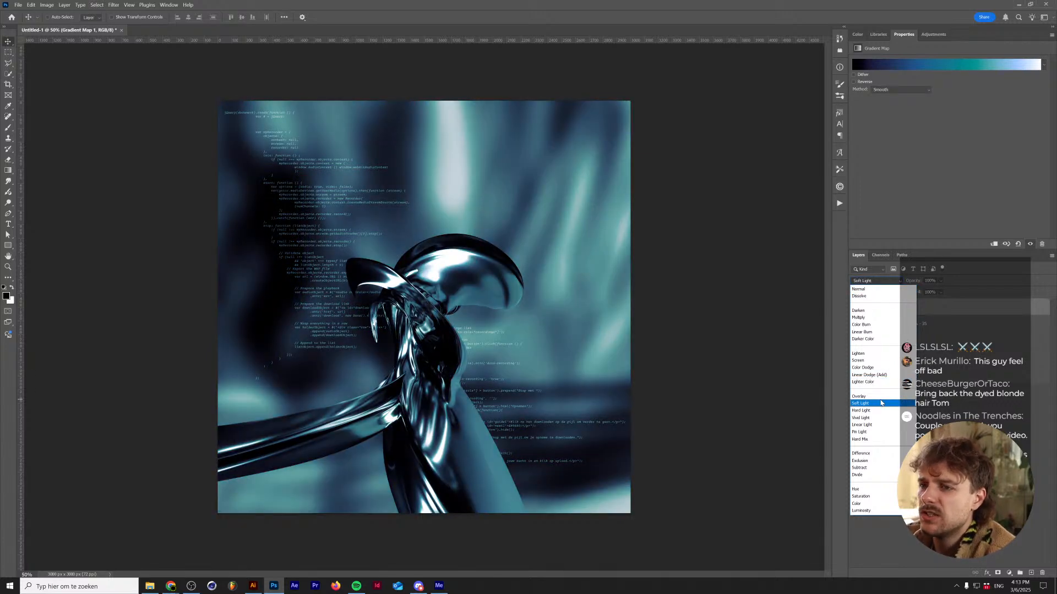
click(879, 404)
click(880, 404)
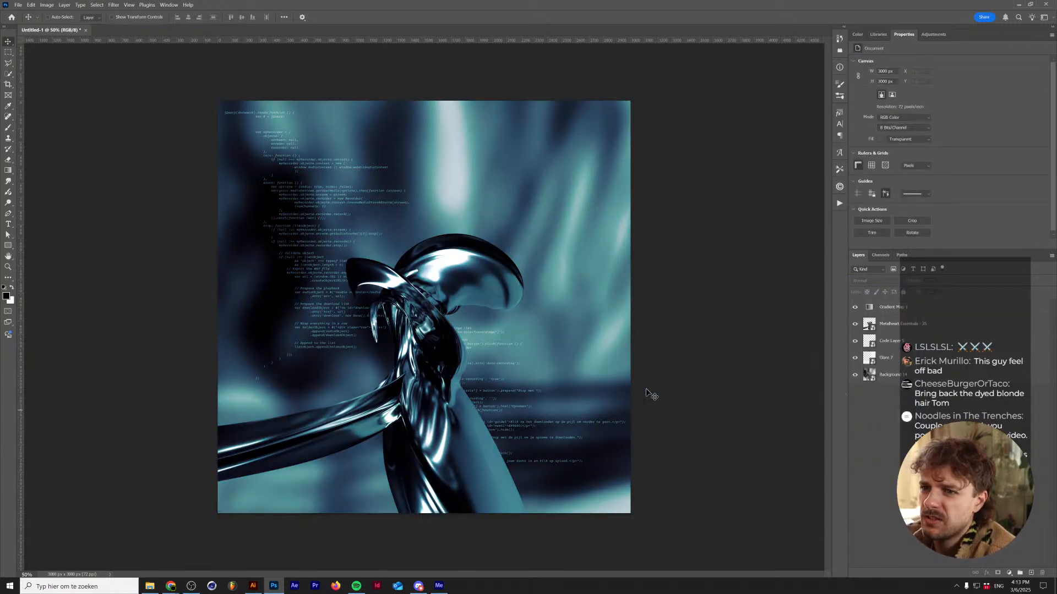
click(856, 308)
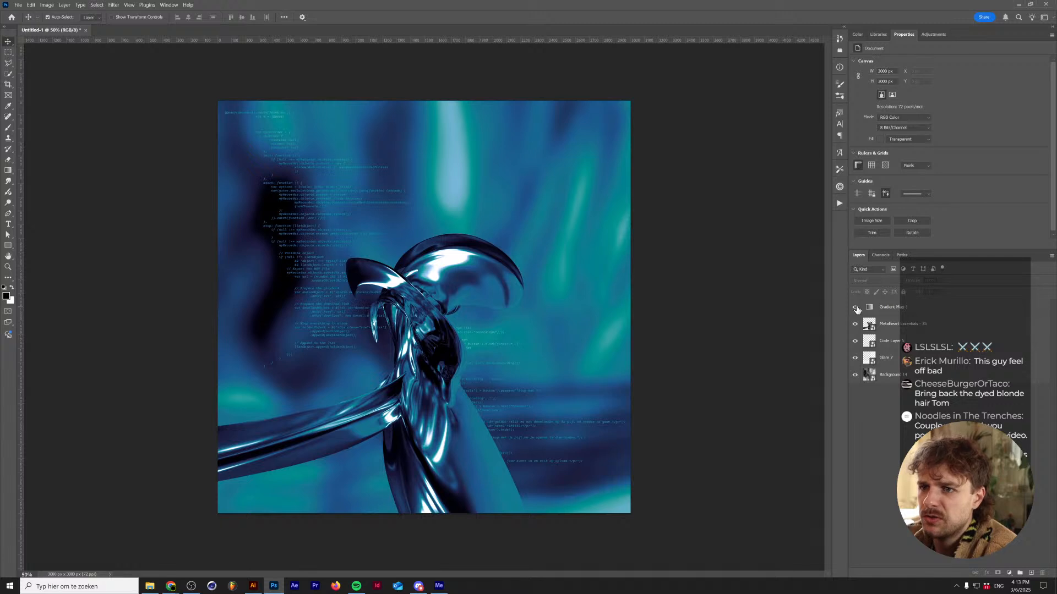
click(856, 309)
- Reopen the gradient map's gradient for editing and preview the Dreadlabs Metalheart Essentials presets, including Gradients 9, 6, 4 and 3
click(881, 302)
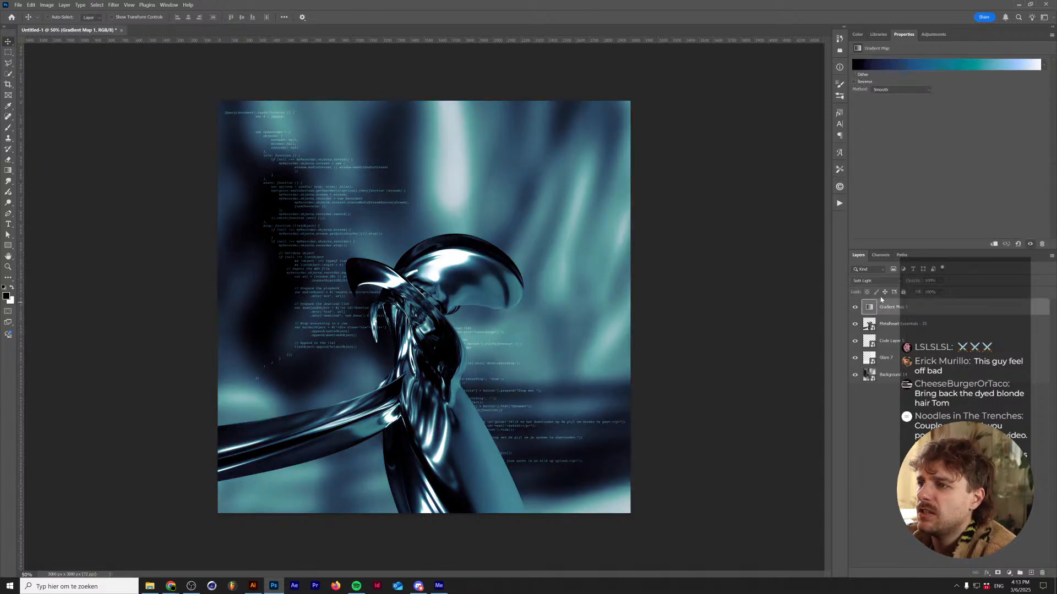
click(1037, 64)
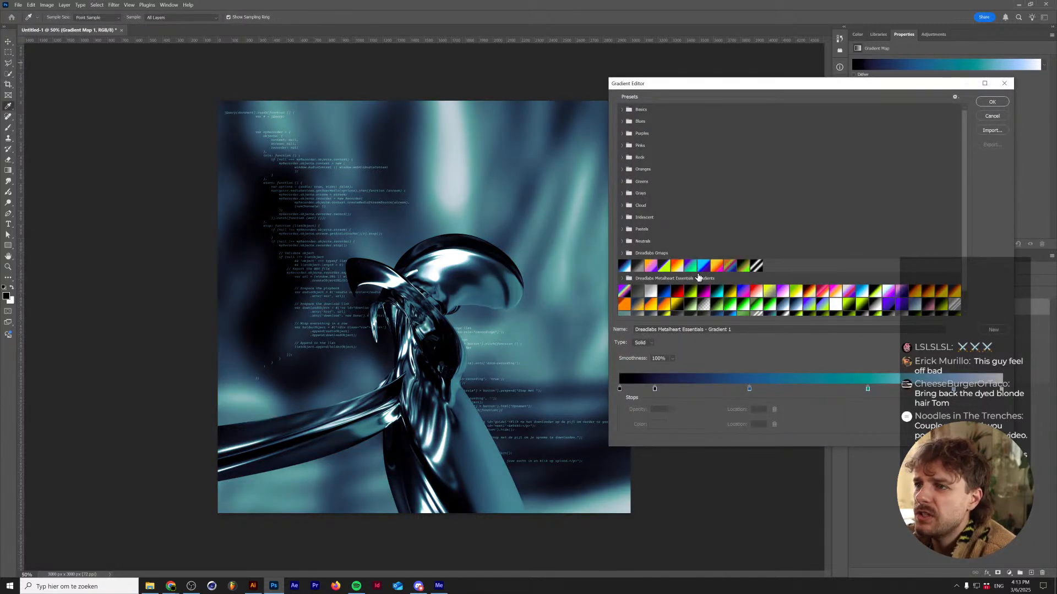
scroll(698, 277, down, 1)
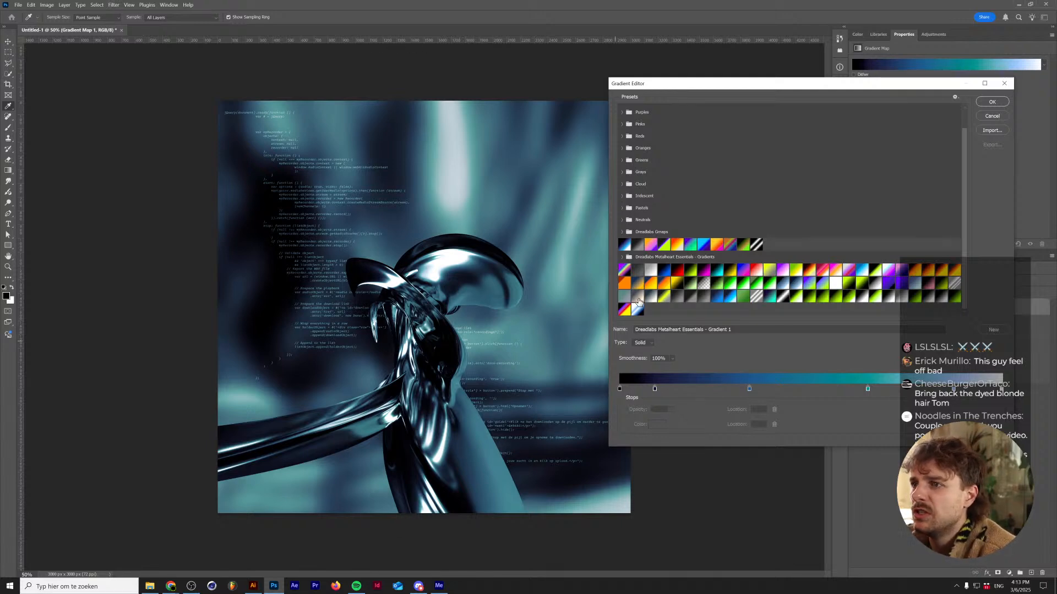
click(622, 232)
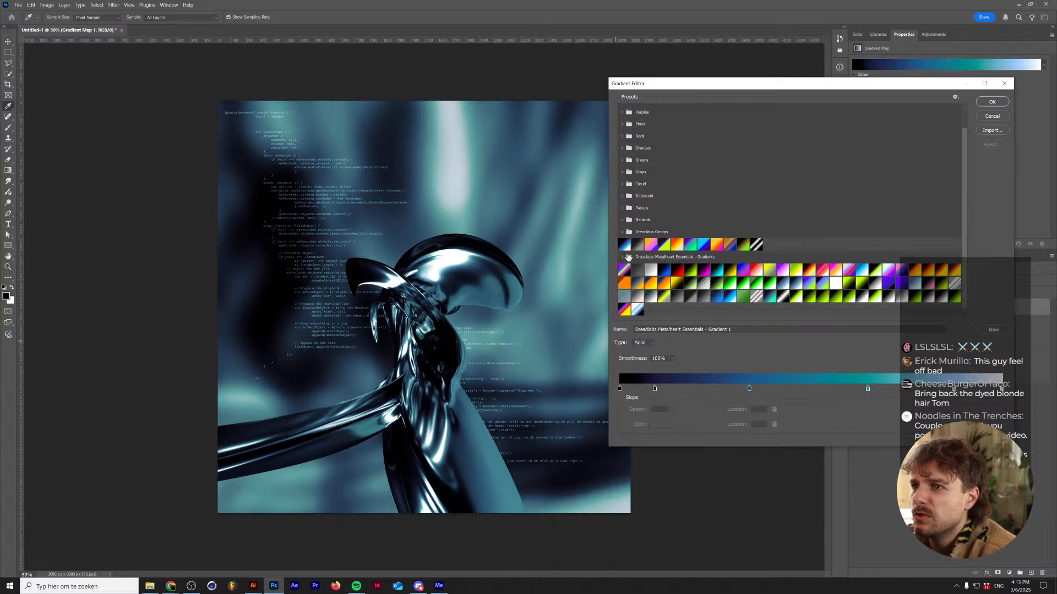
click(623, 257)
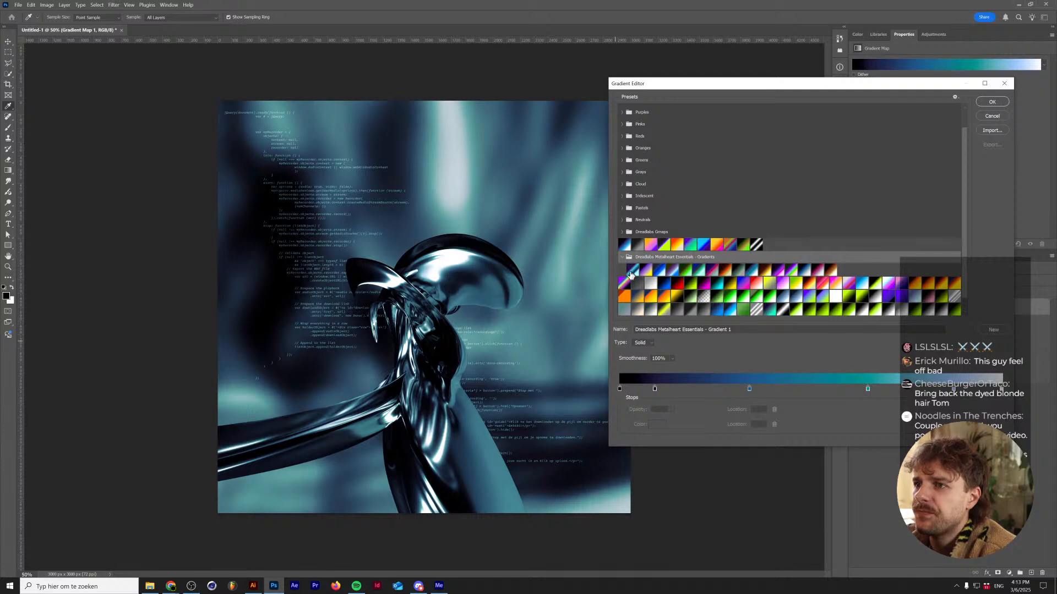
click(633, 272)
click(647, 270)
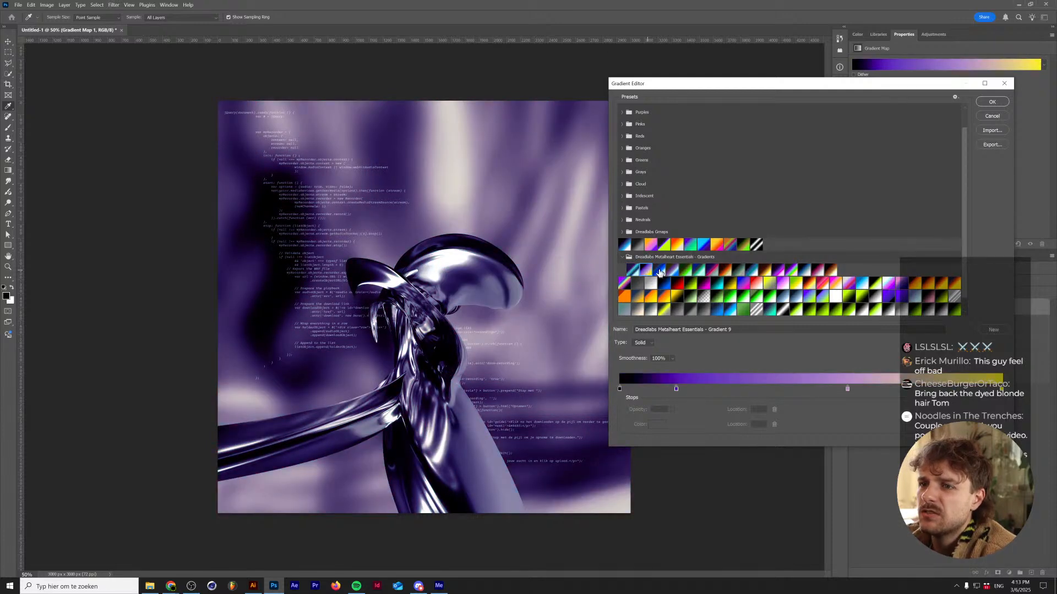
click(660, 271)
click(673, 271)
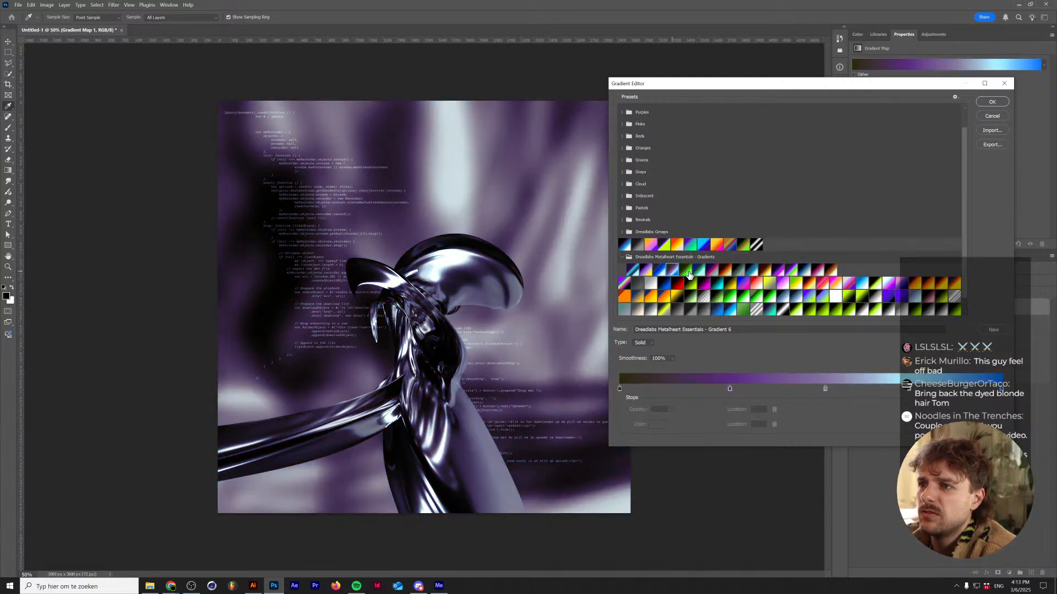
click(699, 271)
click(715, 272)
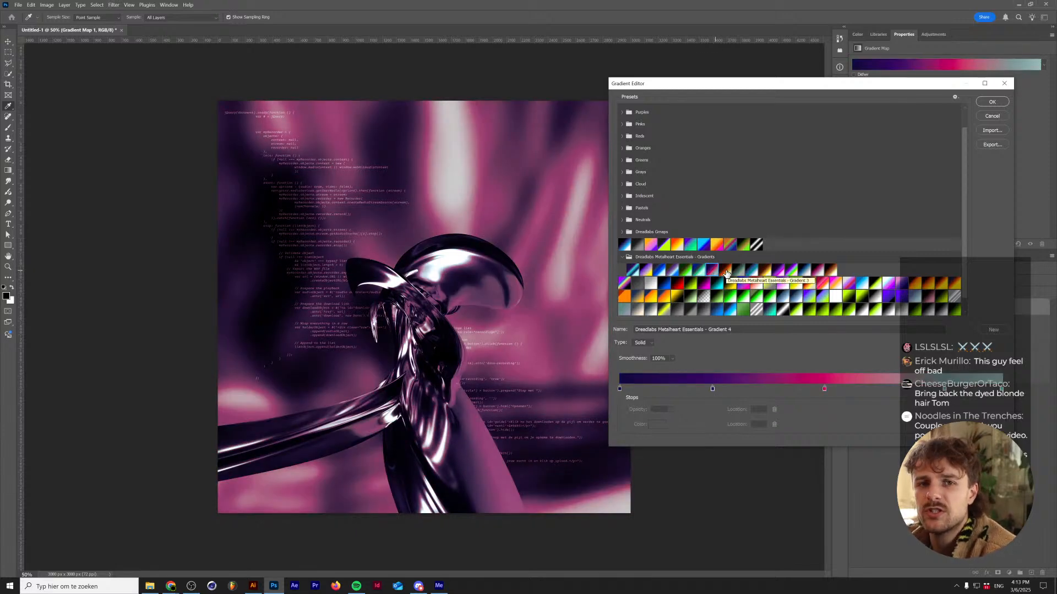
click(726, 271)
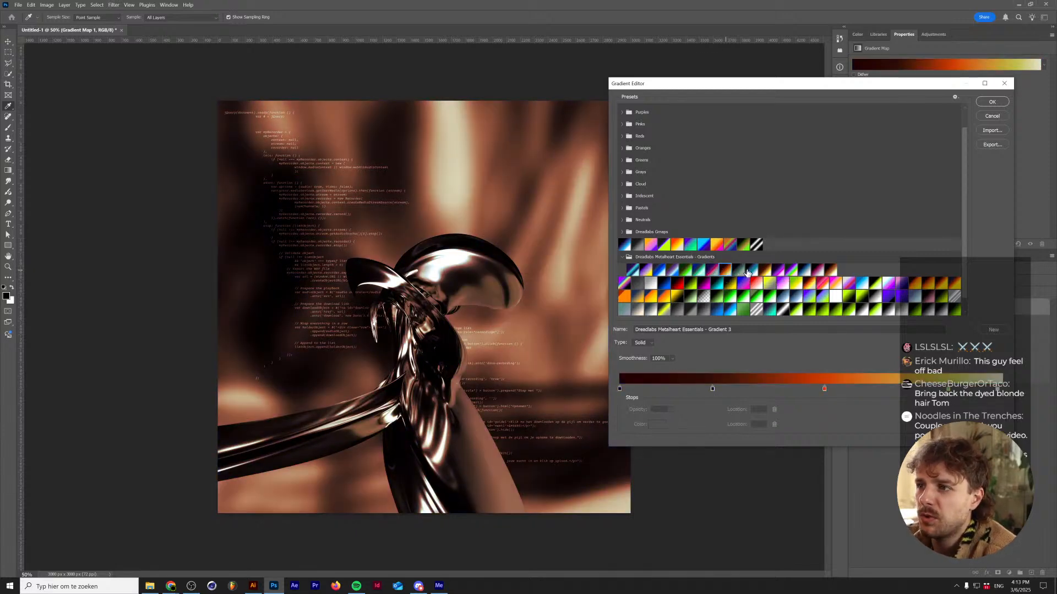
click(742, 269)
click(751, 269)
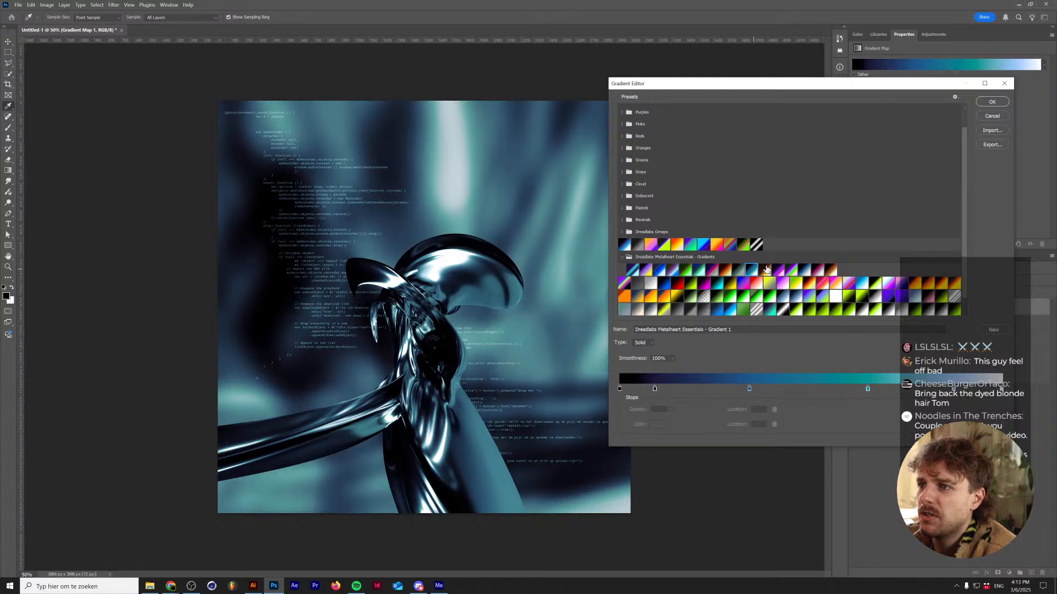
- Try the custom purple, blue, purple-green and crimson presets from the same set and reapply Gradient 1 to the gradient map
click(765, 269)
click(777, 269)
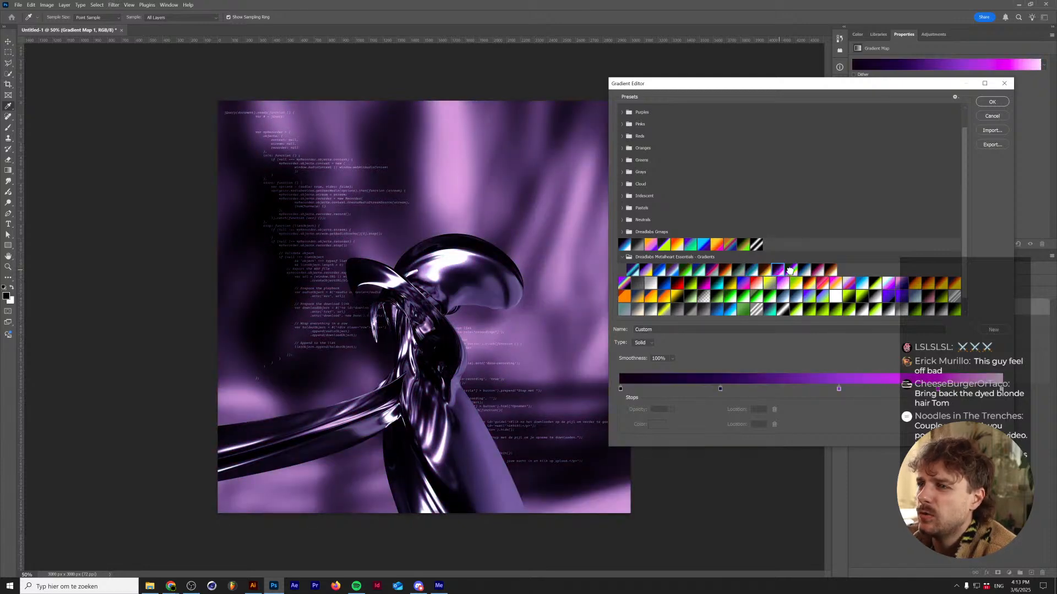
click(791, 269)
click(807, 272)
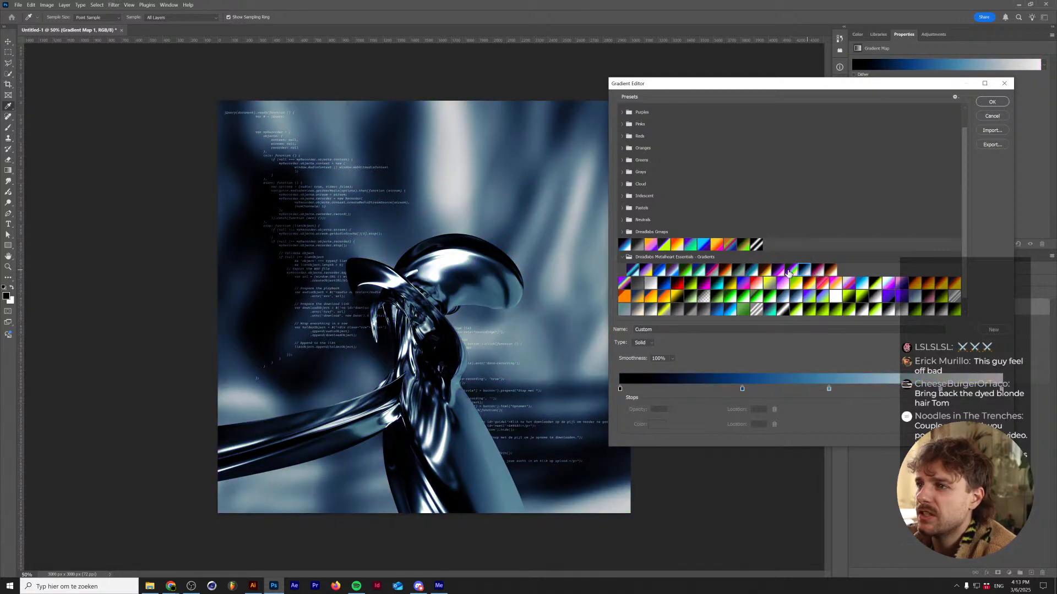
click(788, 269)
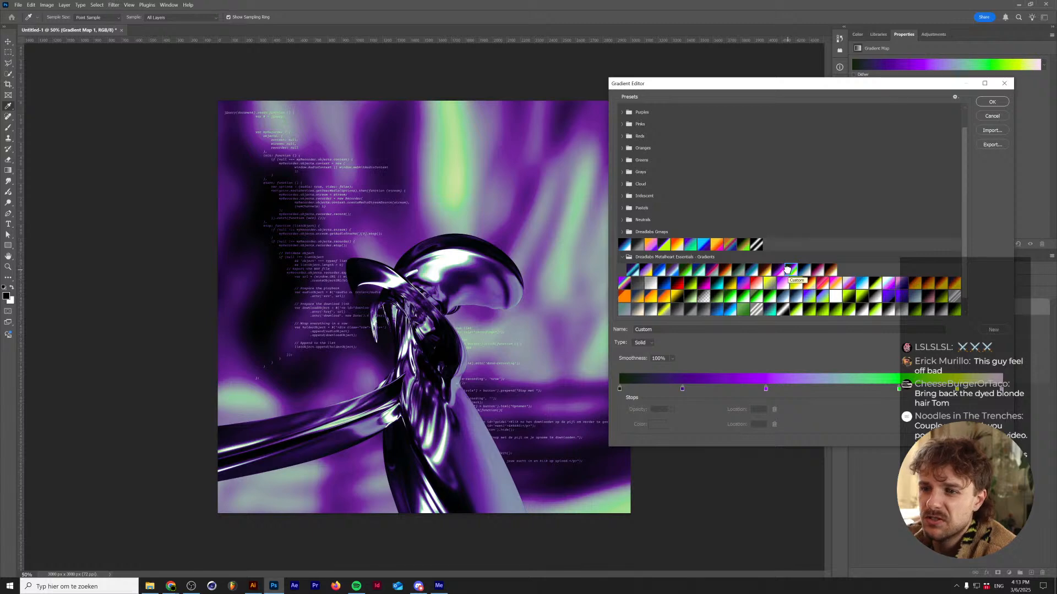
click(817, 270)
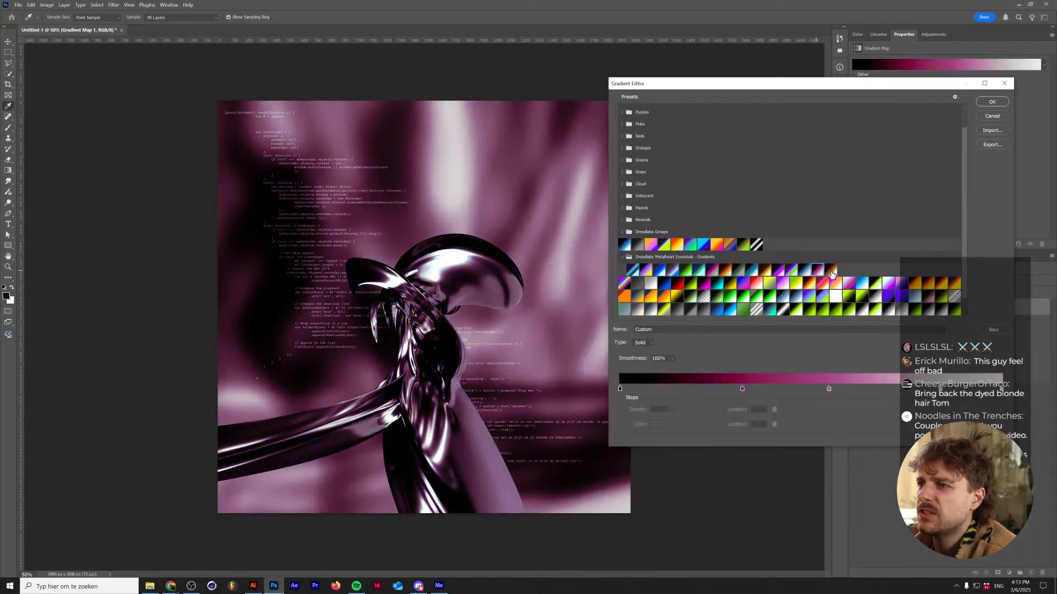
click(831, 269)
click(777, 270)
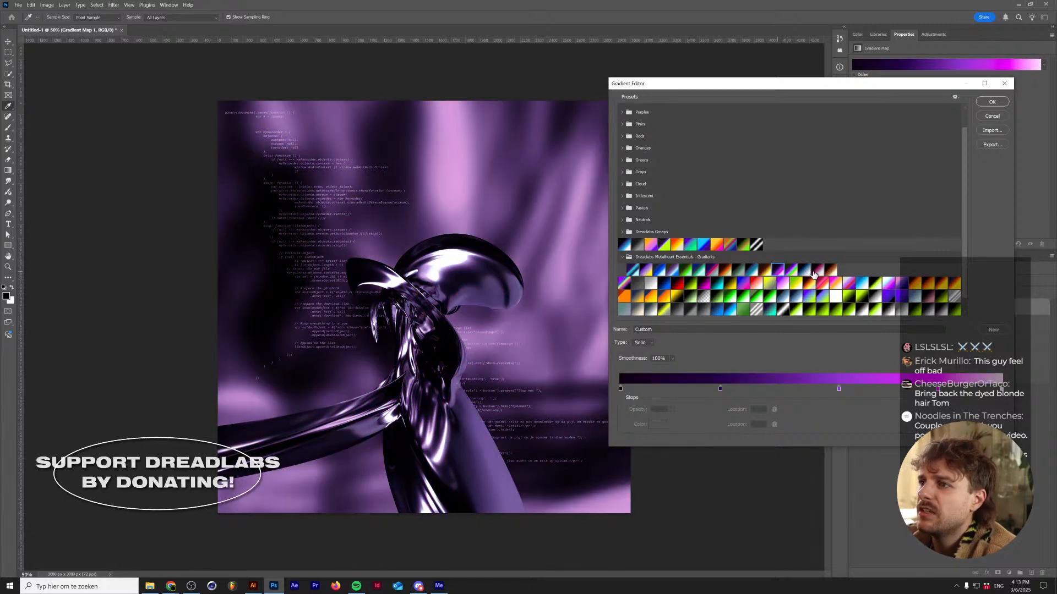
click(815, 273)
click(742, 272)
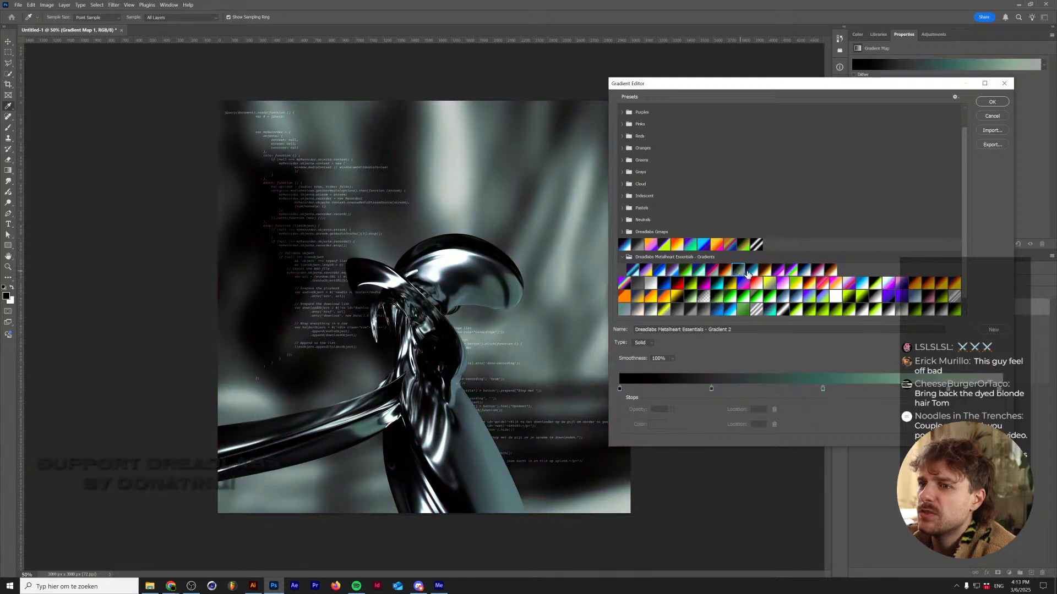
click(751, 270)
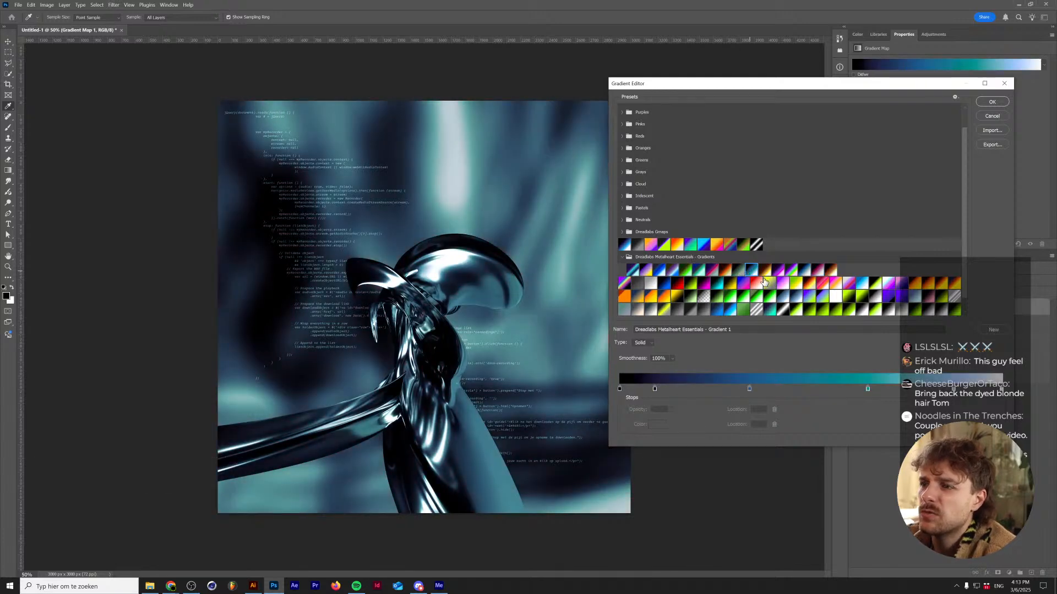
click(992, 102)
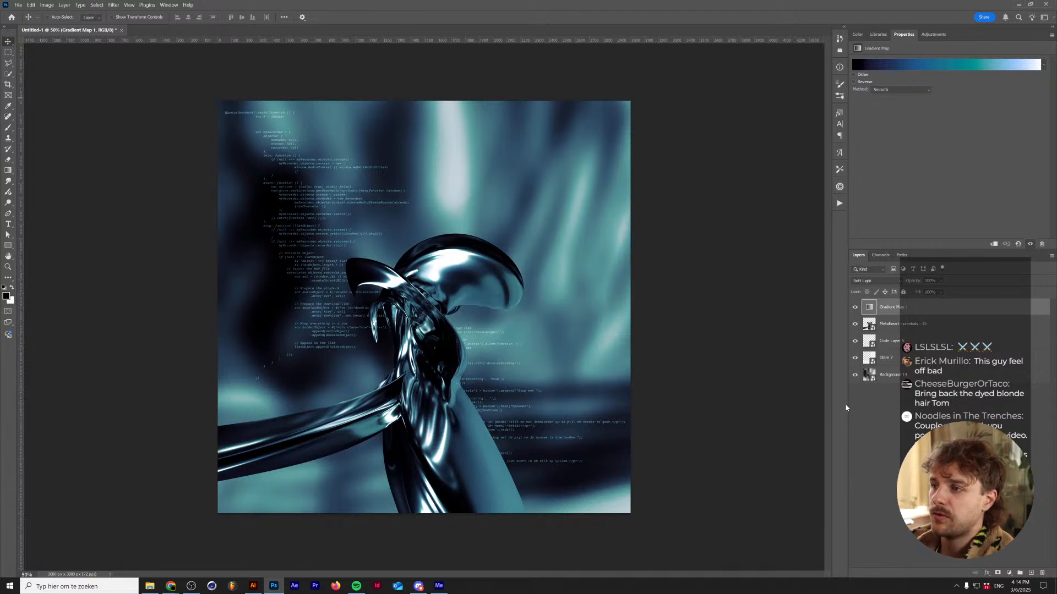
- Switch to File Explorer and open the Grids [PNG] folder inside the Dreadlabs Metalheart Essentials assets
click(150, 587)
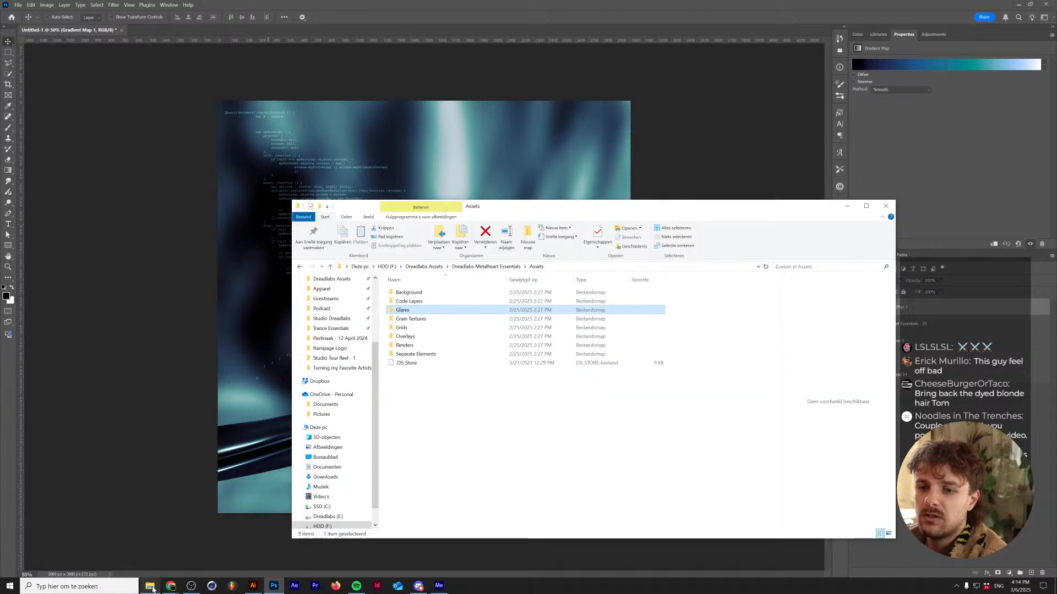
click(427, 320)
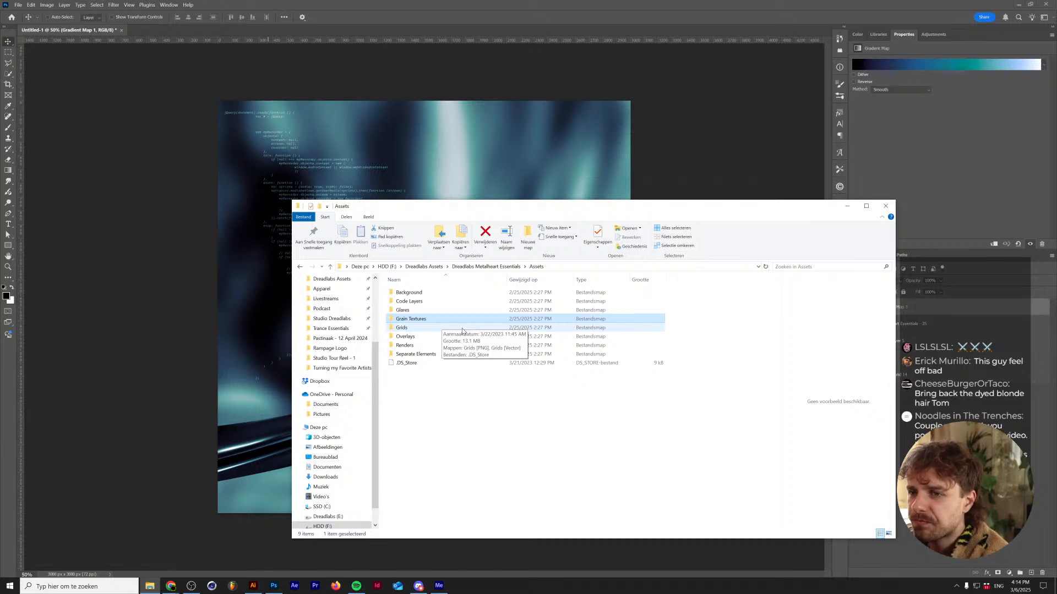
double_click(462, 329)
click(461, 294)
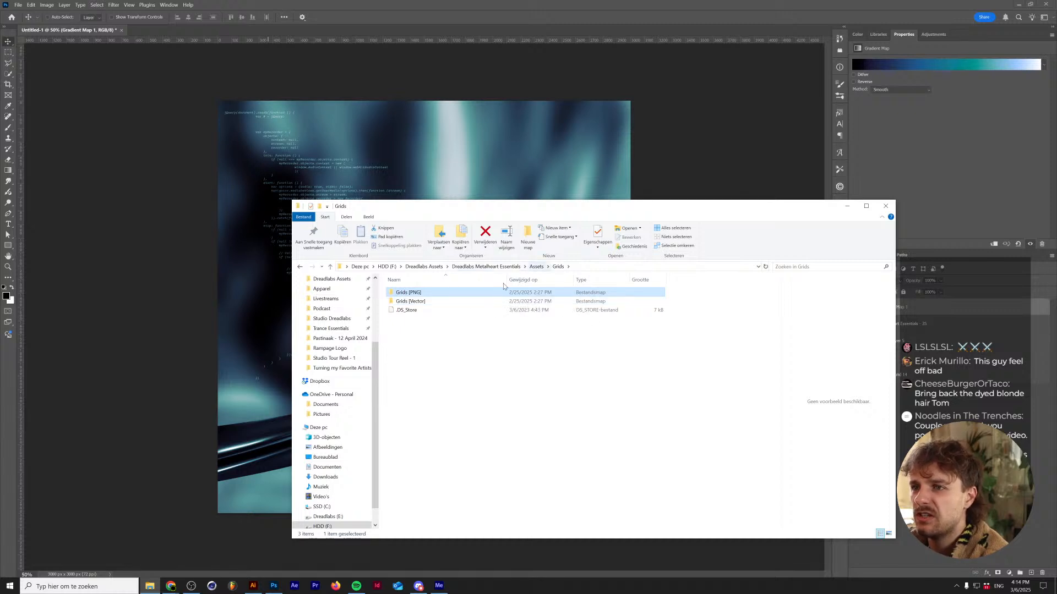
double_click(476, 294)
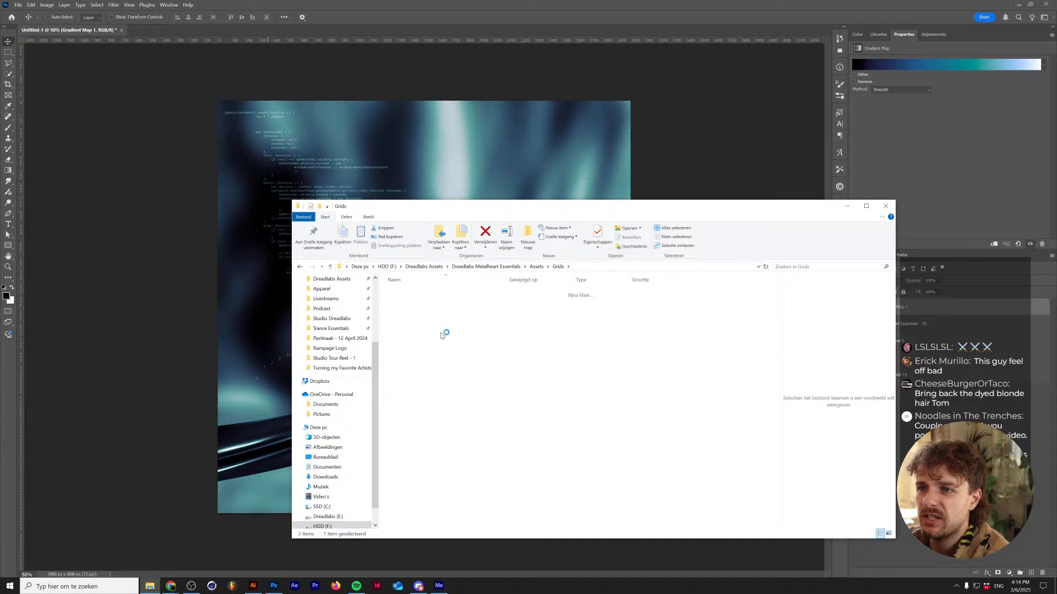
click(560, 267)
double_click(437, 293)
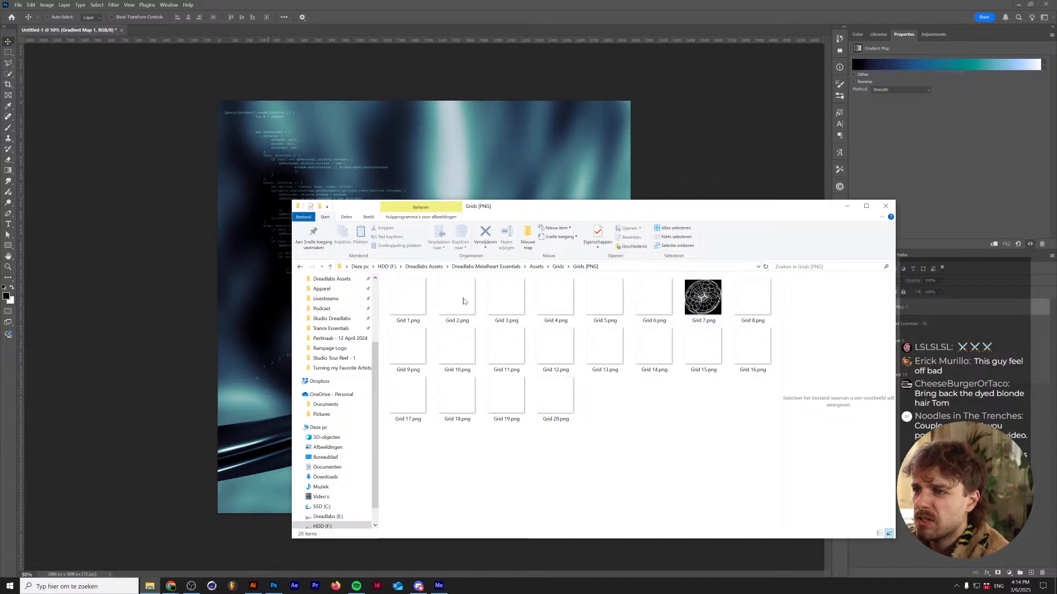
- Browse the grid images from Grid 1.png to Grid 20.png in the image viewer to compare their patterns
click(408, 297)
double_click(421, 296)
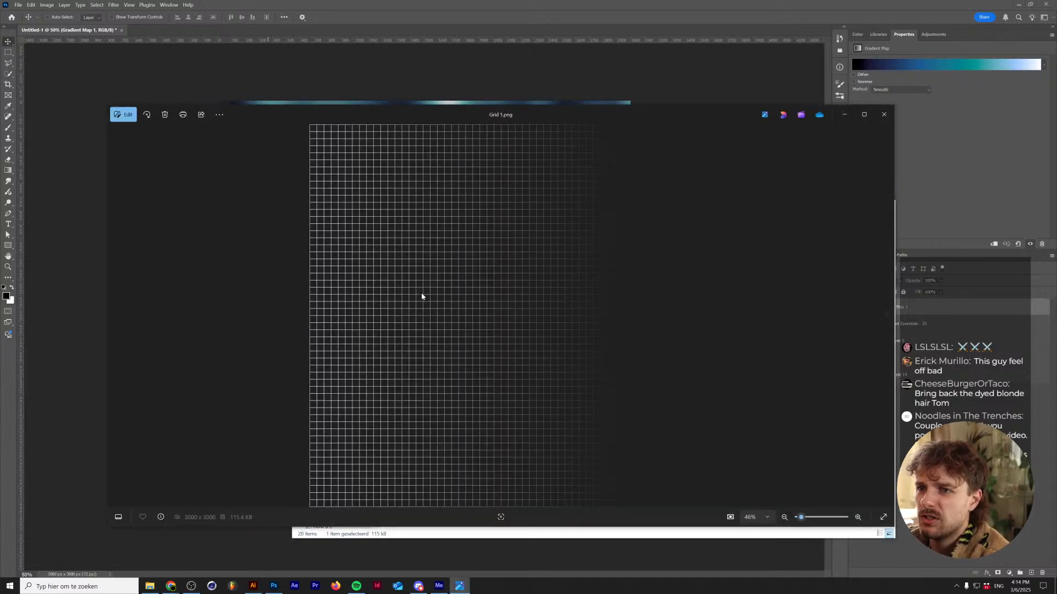
key(Right)
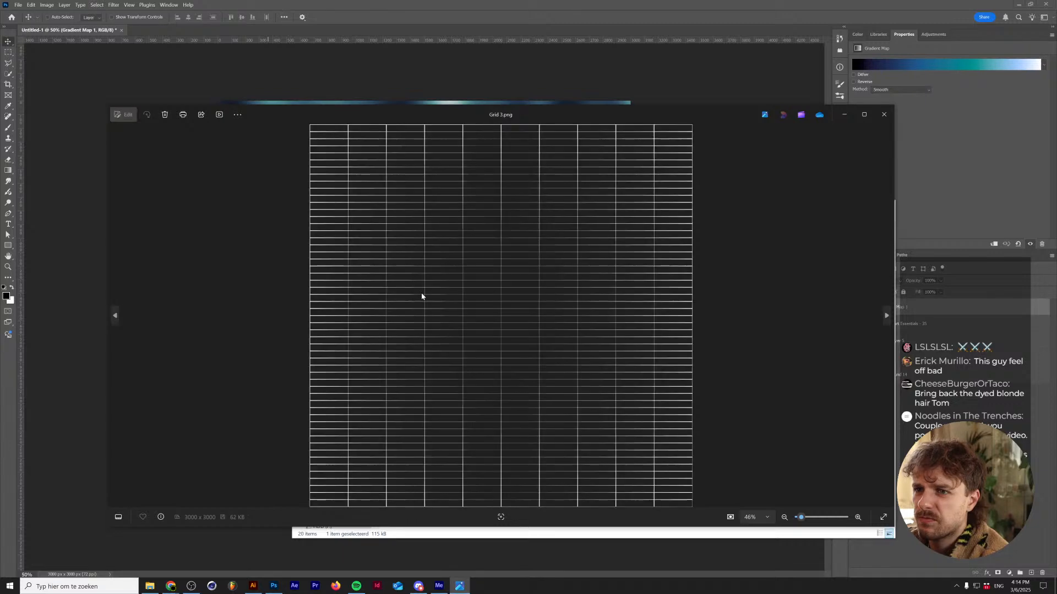
key(Right)
key(Right)
key(Right)
key(Right)
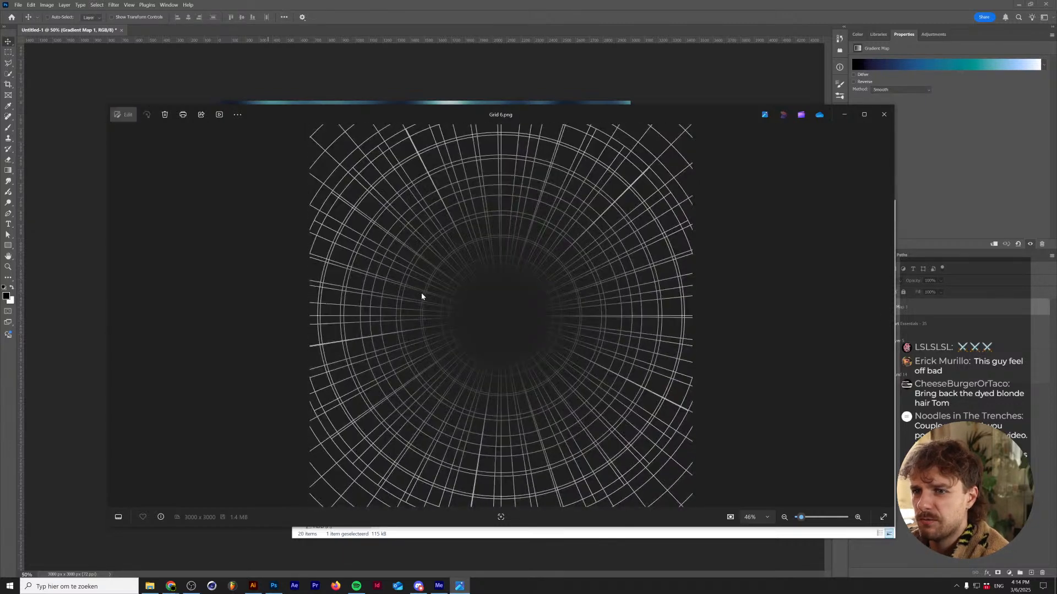
key(Right)
key(Right)
key(Right)
key(Right)
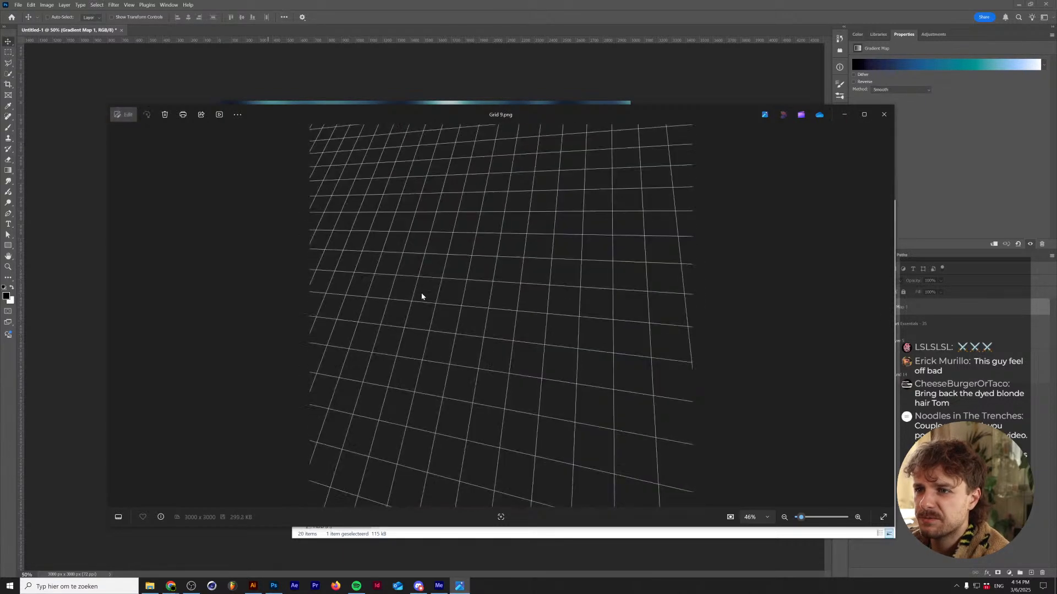
key(Right)
key(Right)
key(Right)
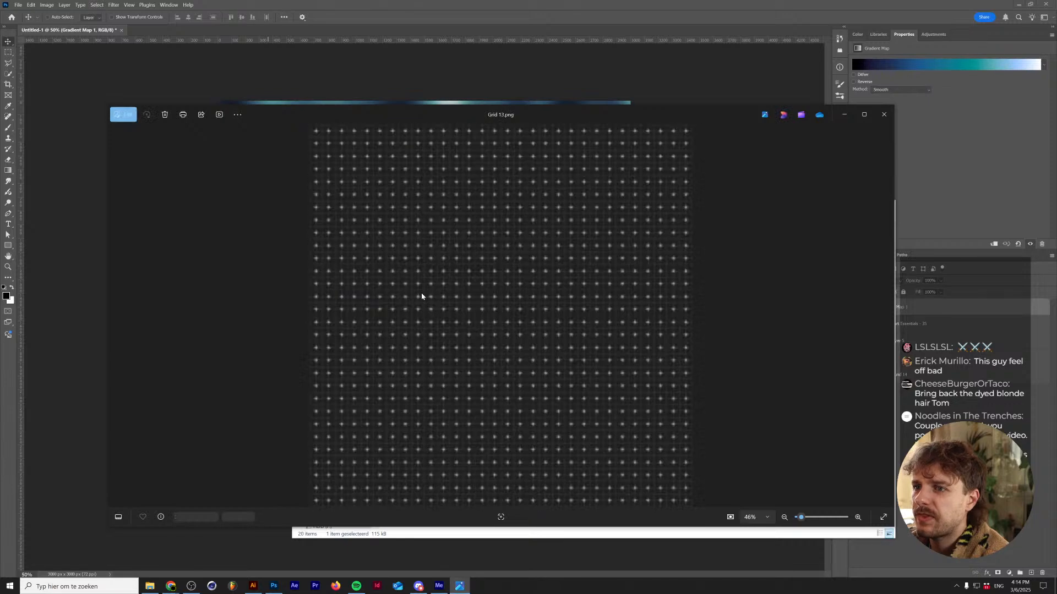
key(Right)
key(Right)
key(Right)
key(Right)
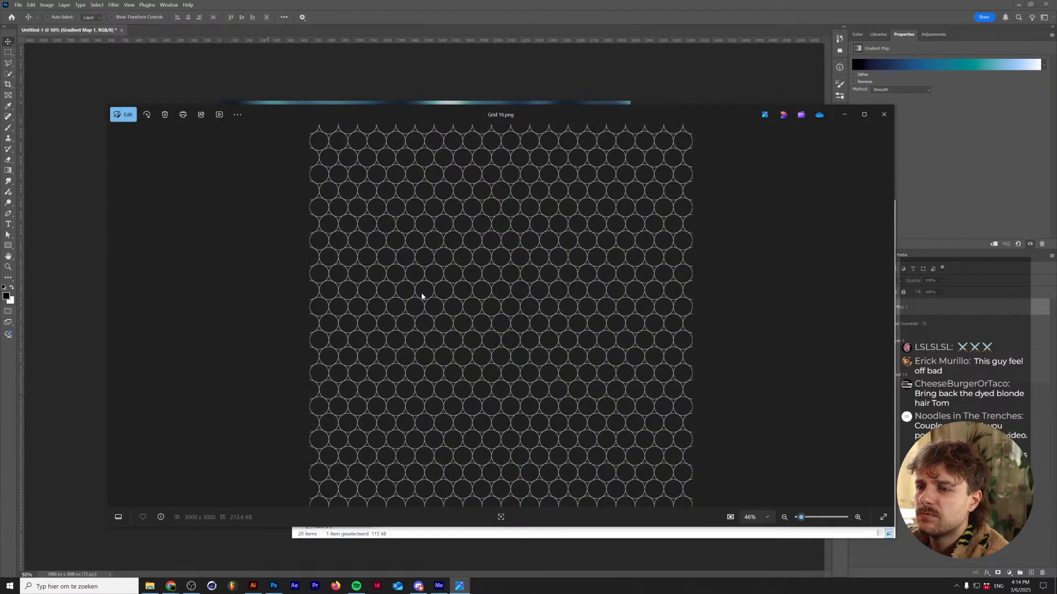
key(Right)
key(Right)
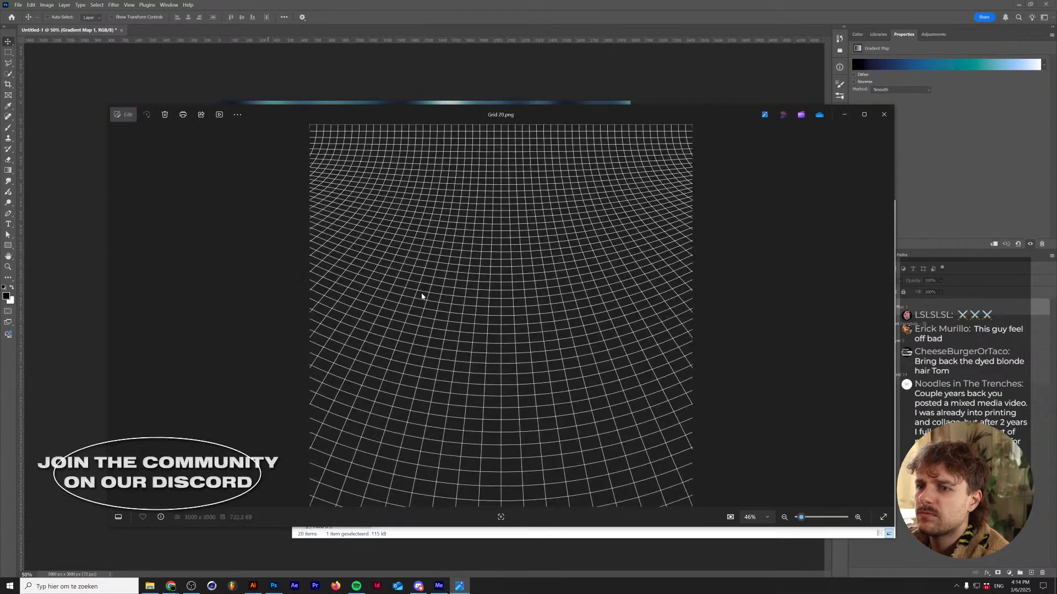
key(Left)
key(Left)
key(Left)
key(Left)
key(Left)
key(Left)
key(Left)
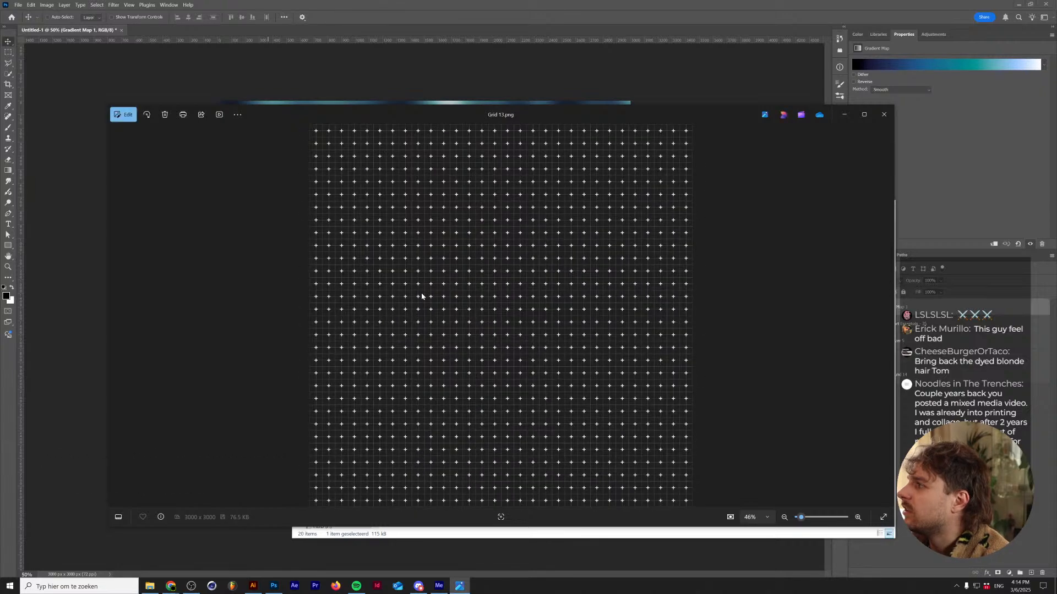
key(Left)
key(Left)
key(Left)
key(Left)
key(Right)
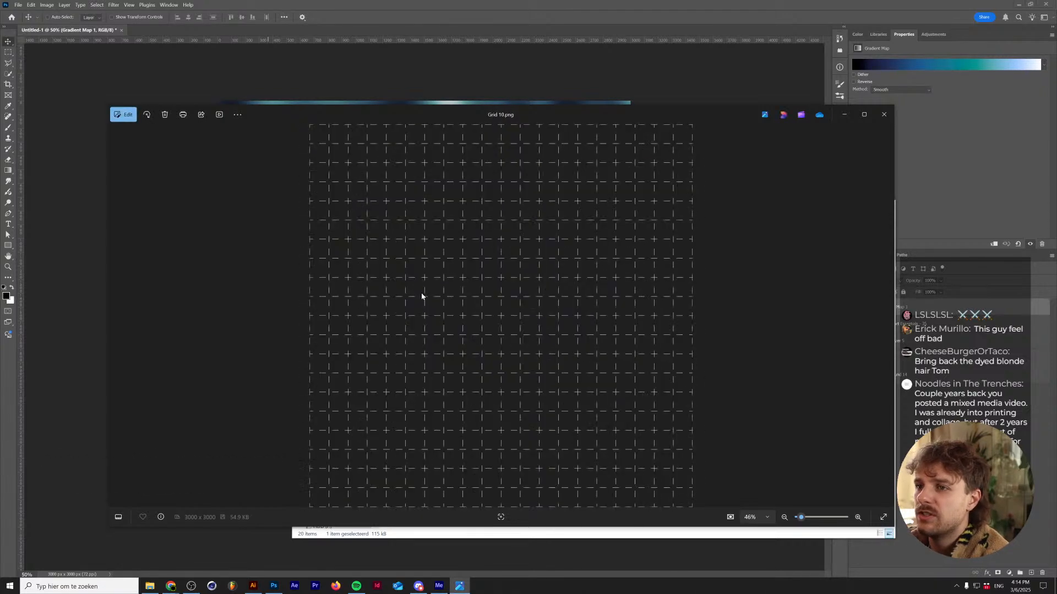
click(884, 114)
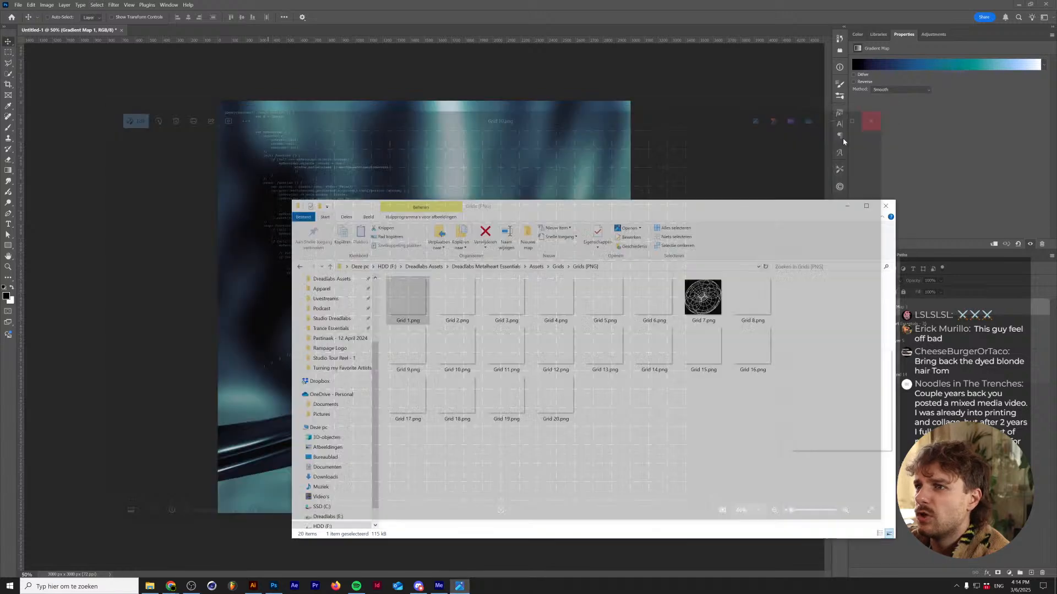
- Place Grid 10.png above the gradient map layer and scale it down about its centre to about 2920 × 2920 px
drag(461, 363, 487, 184)
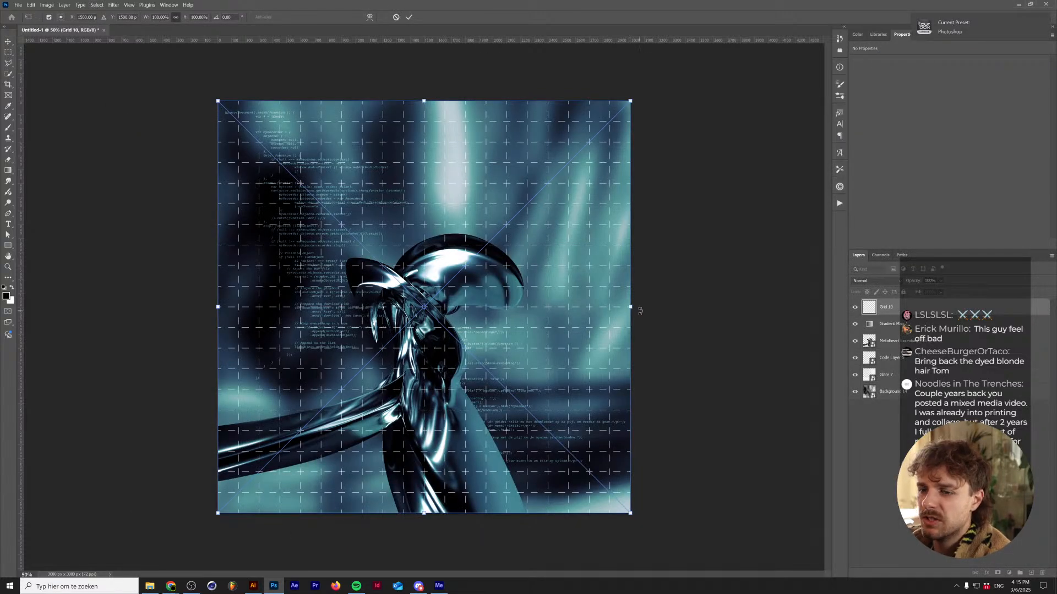
drag(631, 307, 625, 310)
key(Return)
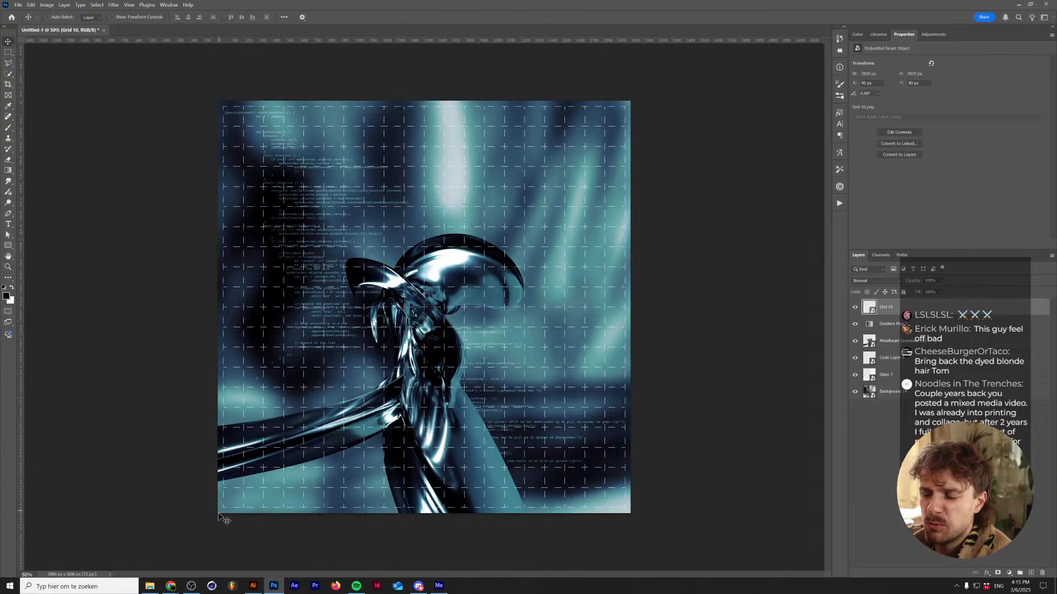
- Restore Grid 10 after trying to delete it, and scale it about its centre to 3000 × 3000 px to fill the canvas
key(Delete)
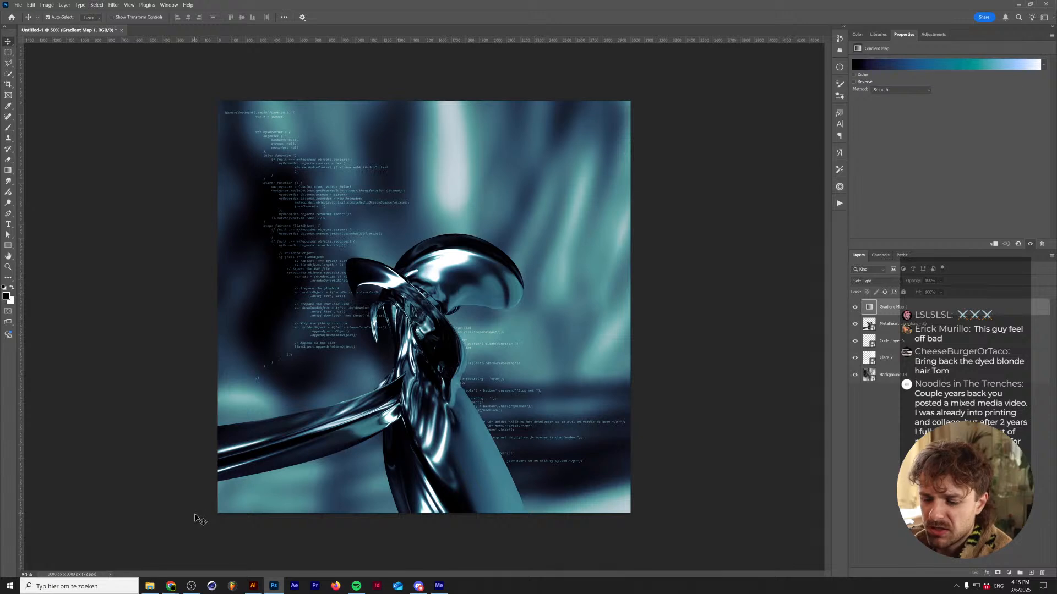
key(ctrl+z)
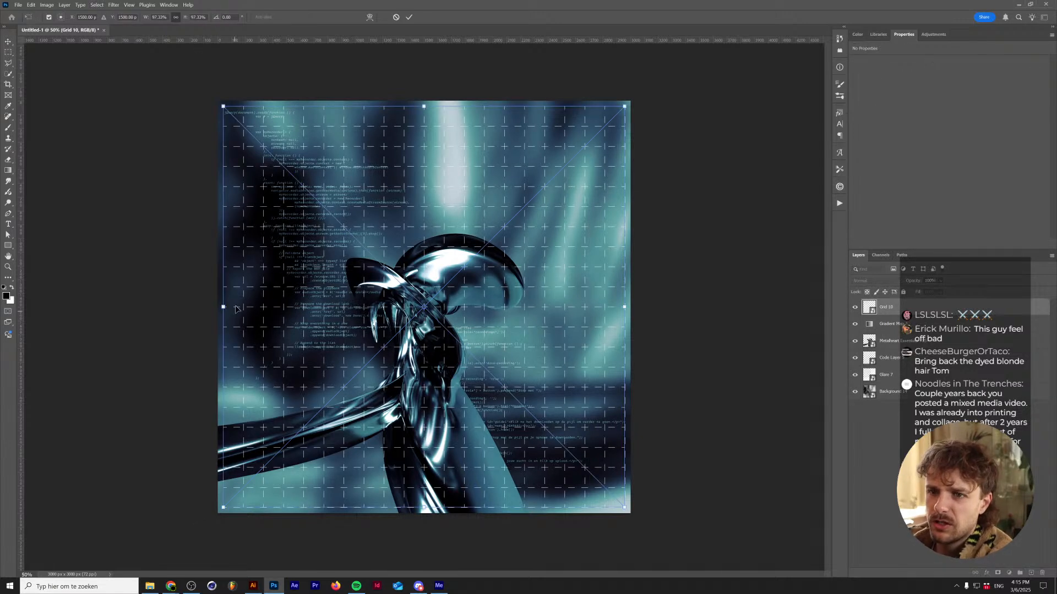
drag(223, 307, 218, 308)
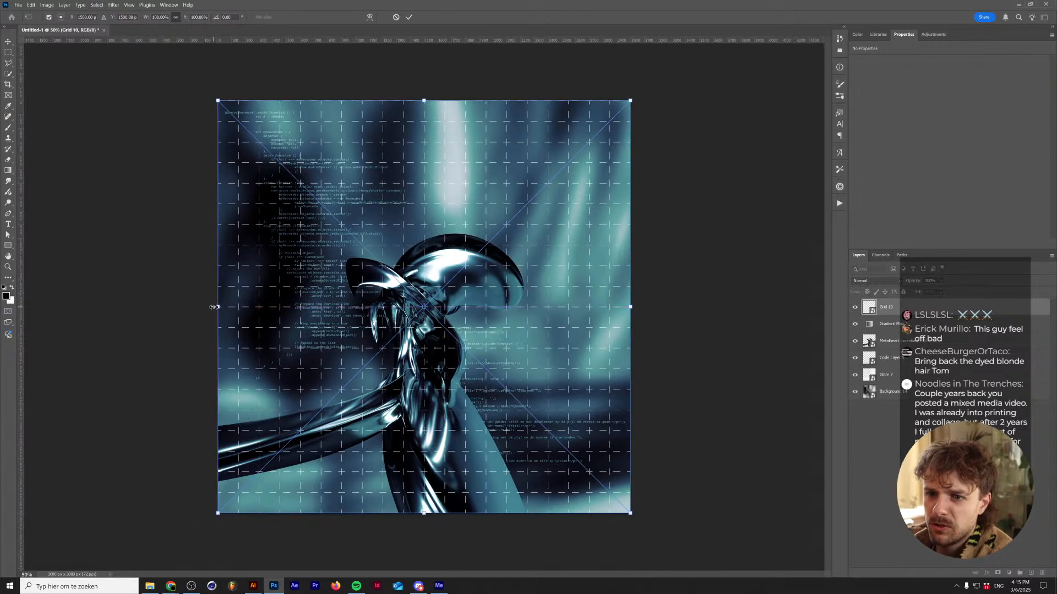
key(Return)
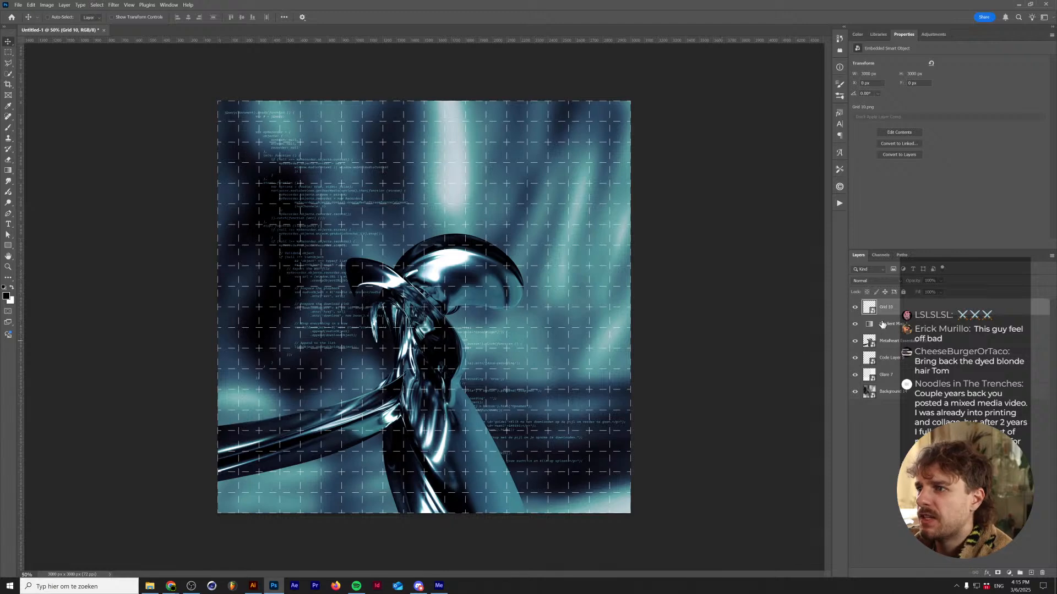
- Lower the Grid 10 layer's opacity to make its lines faint and move it below Glare 7, directly above the background
drag(930, 281, 800, 273)
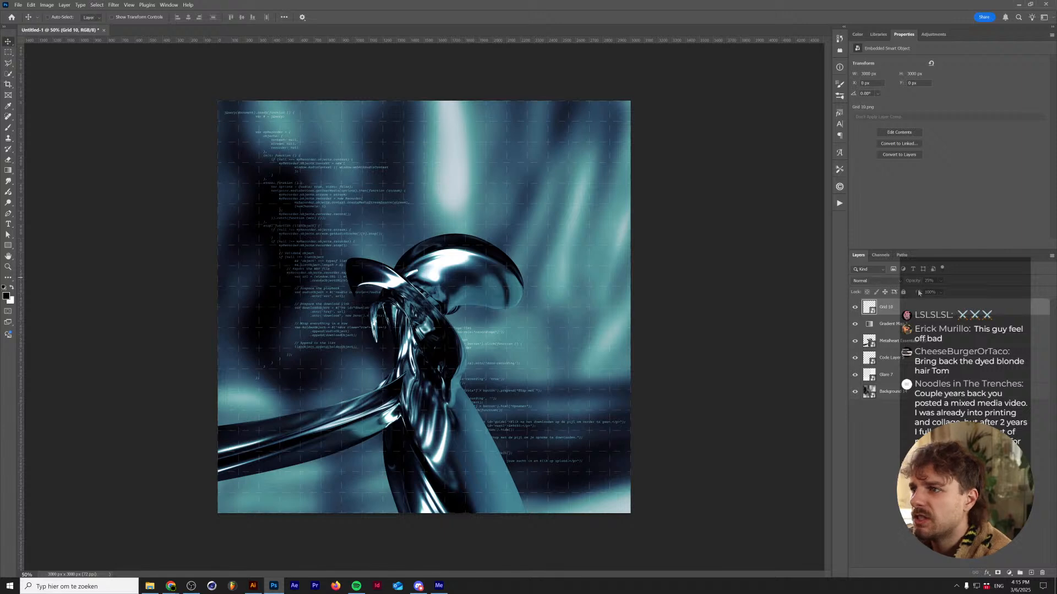
drag(917, 374, 920, 379)
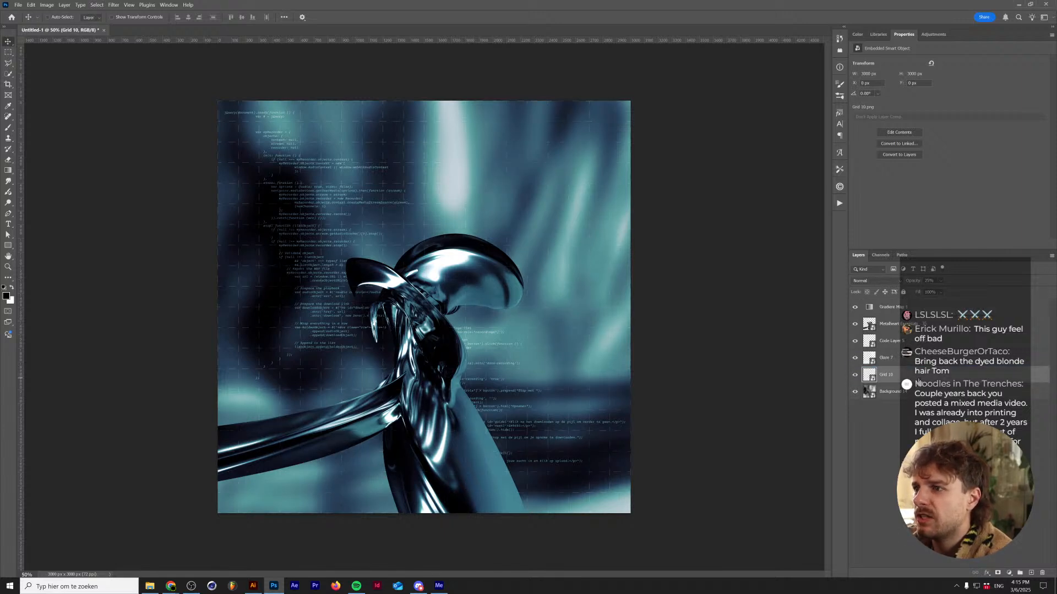
- Toggle the visibility of the Glare 7 and Grid 10 layers to compare the artwork with and without each
click(900, 363)
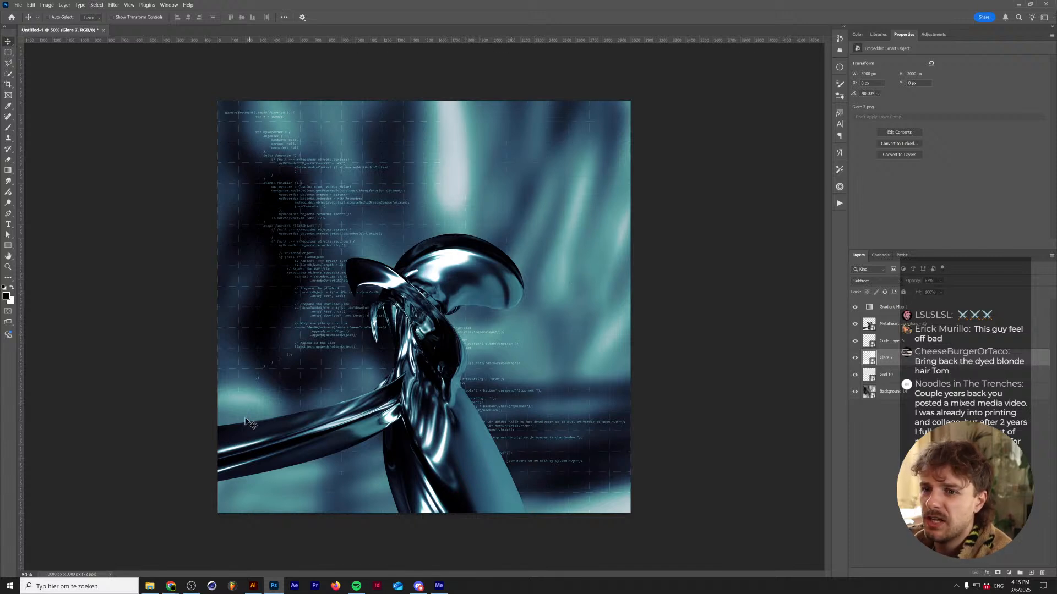
click(852, 359)
click(852, 360)
click(852, 361)
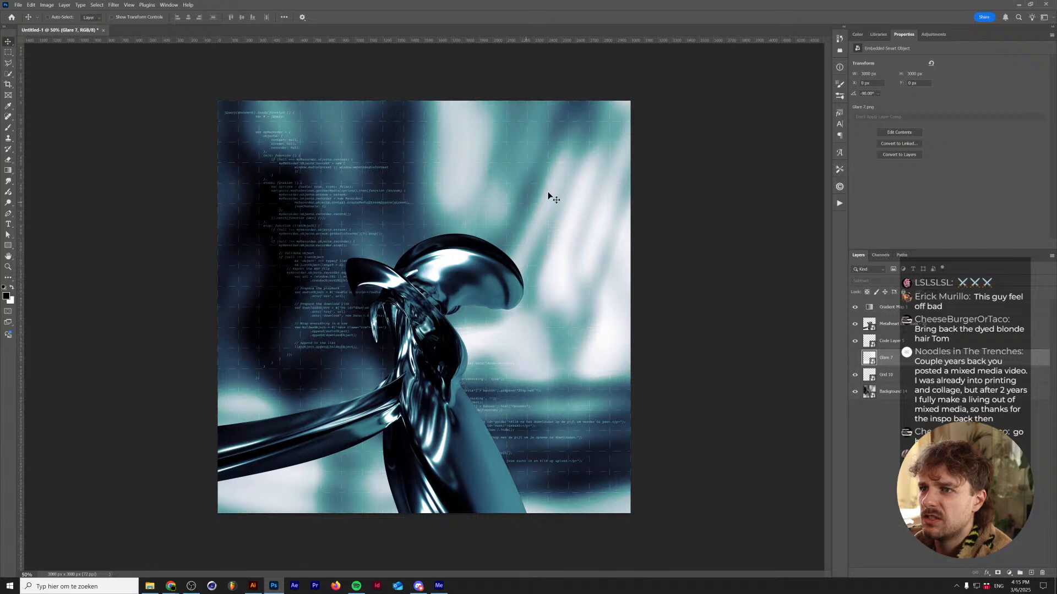
click(853, 360)
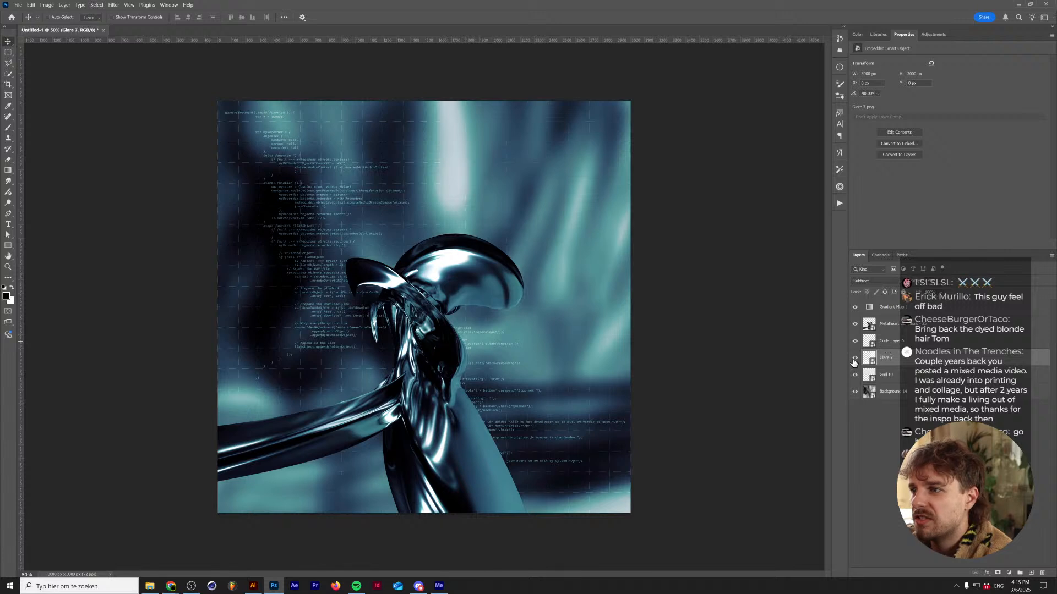
click(875, 375)
click(855, 375)
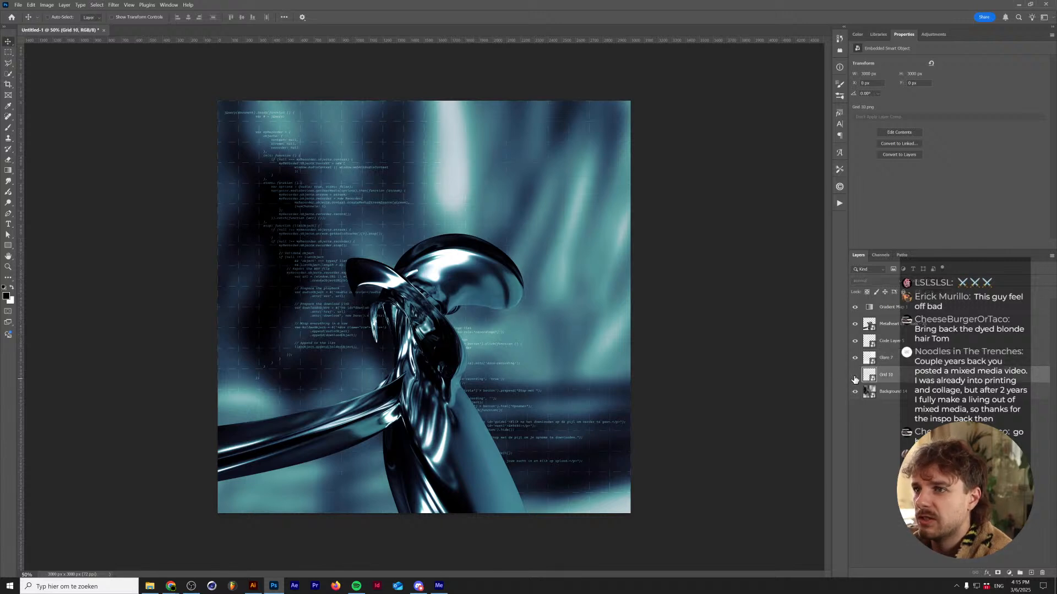
click(855, 375)
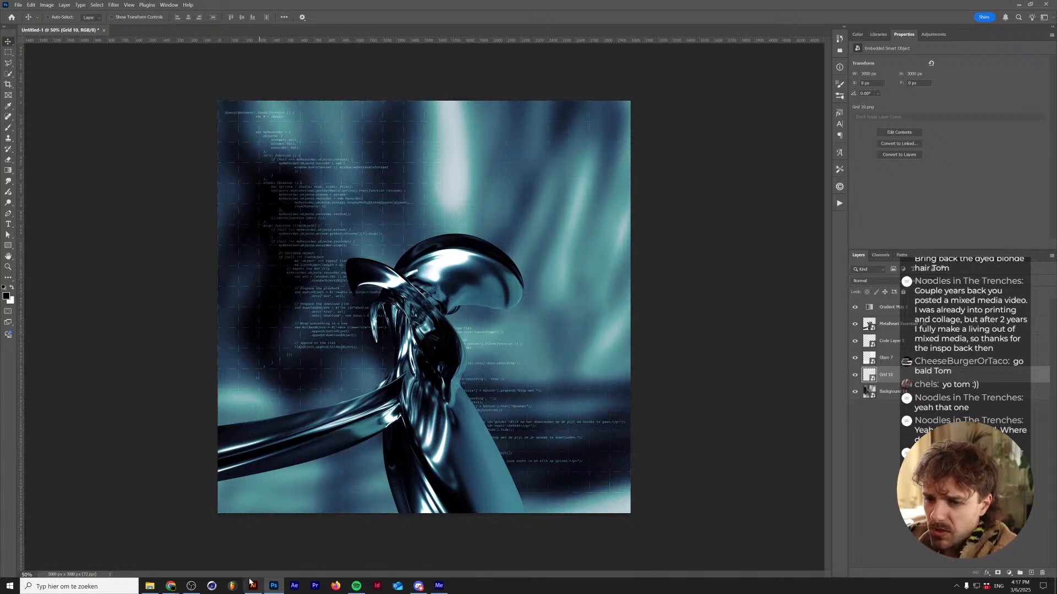
- Switch to Discord, open the Instagram post linked in the general channel in a maximised browser window, and pause its video
click(418, 586)
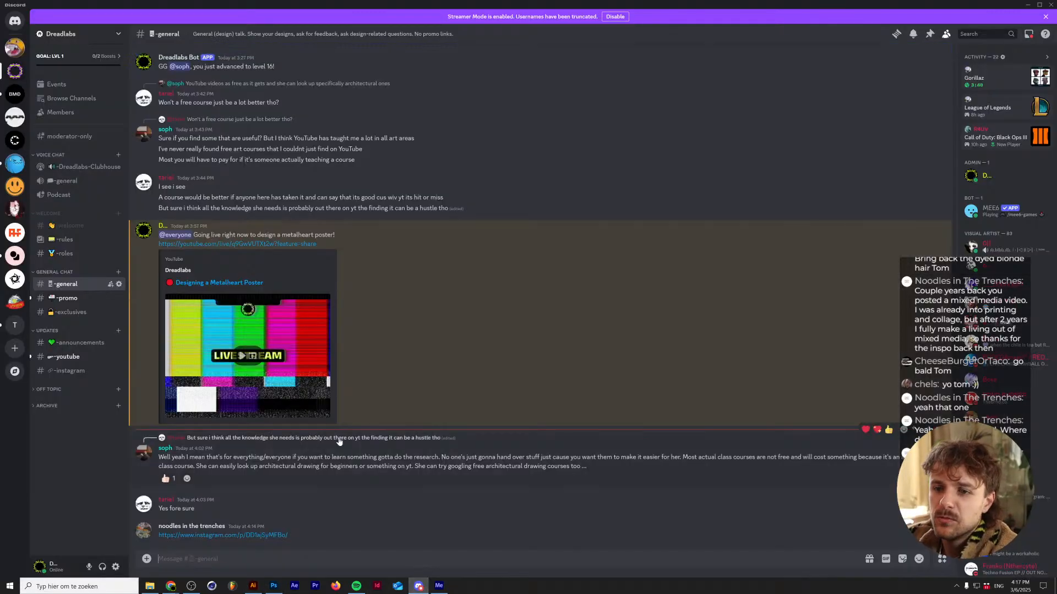
click(215, 535)
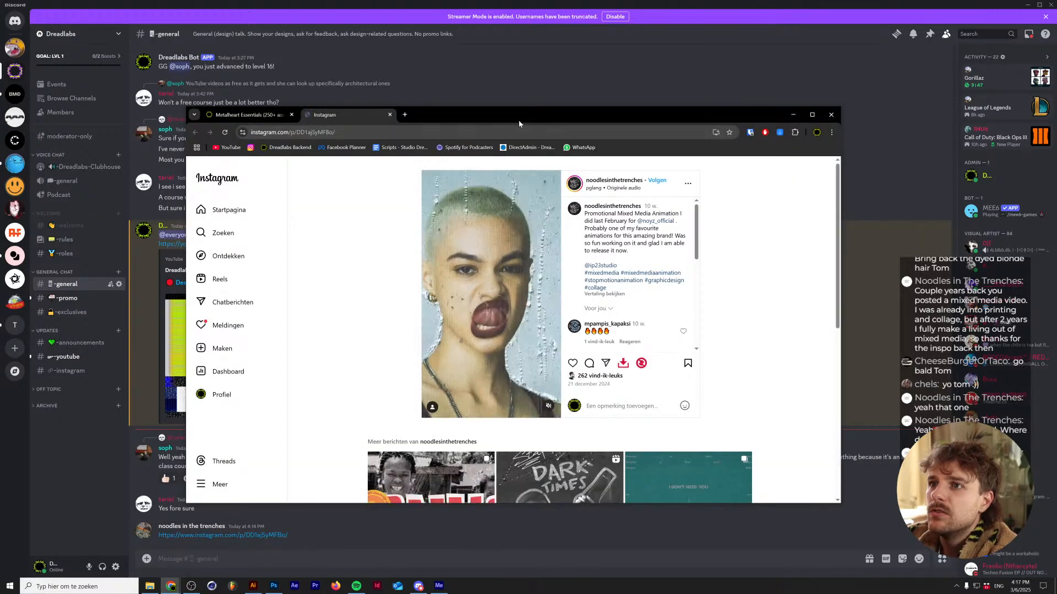
key(super+Up)
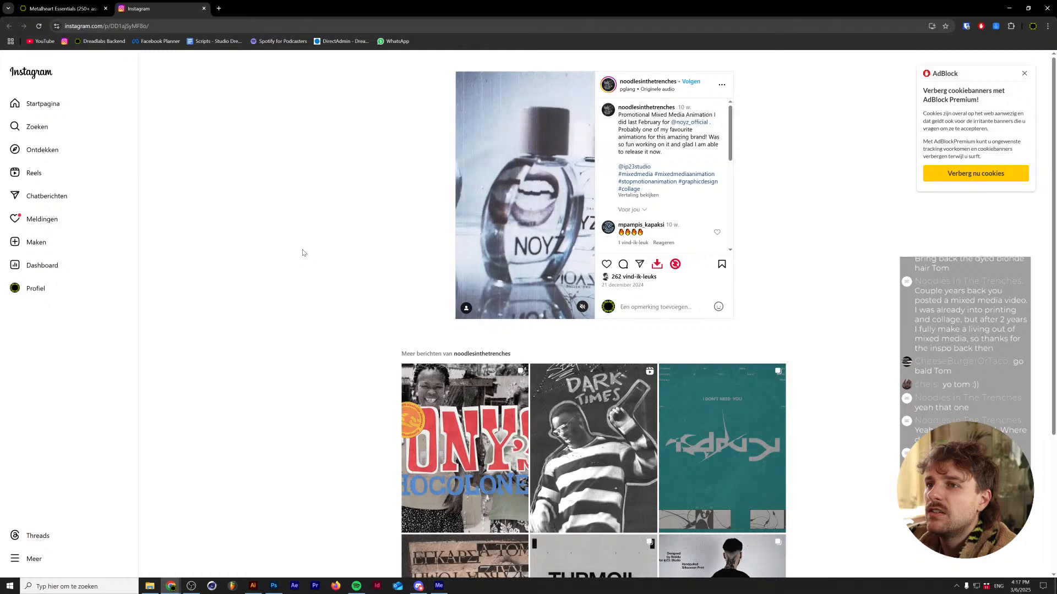
click(477, 254)
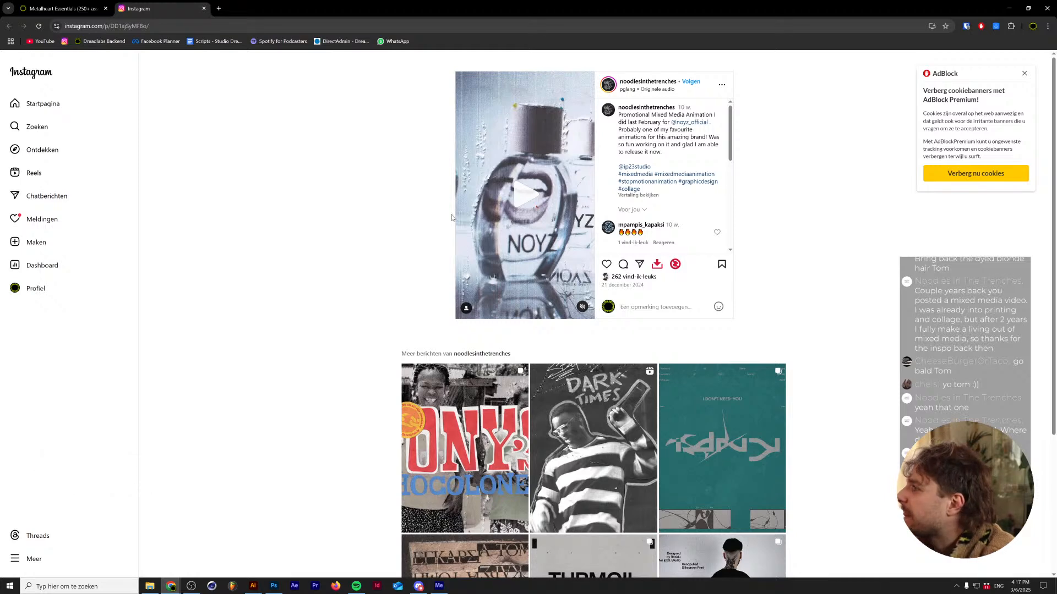
- Open the post author's Instagram profile and follow the account
click(649, 83)
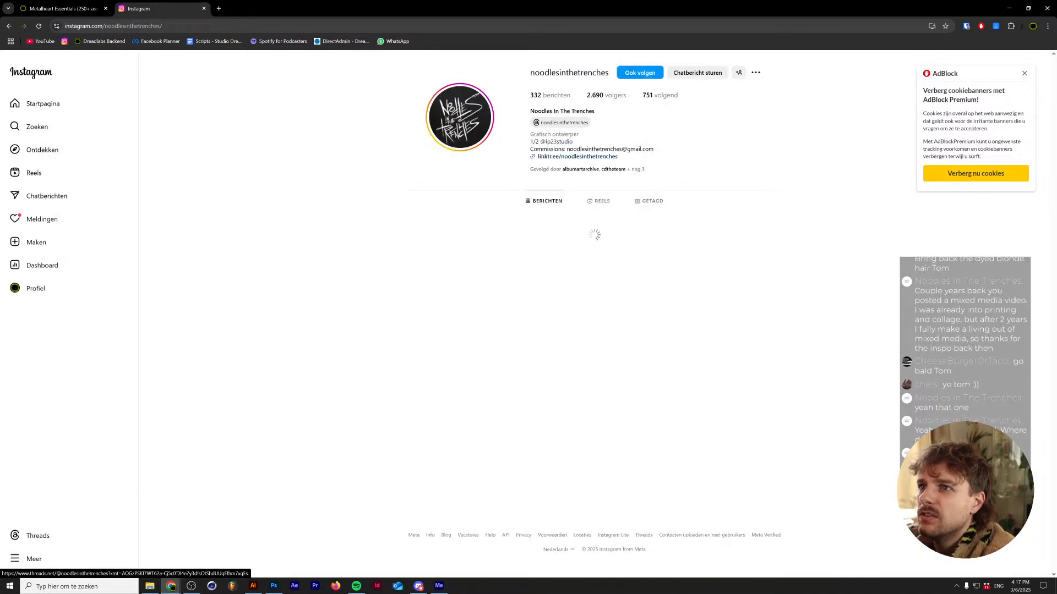
click(640, 73)
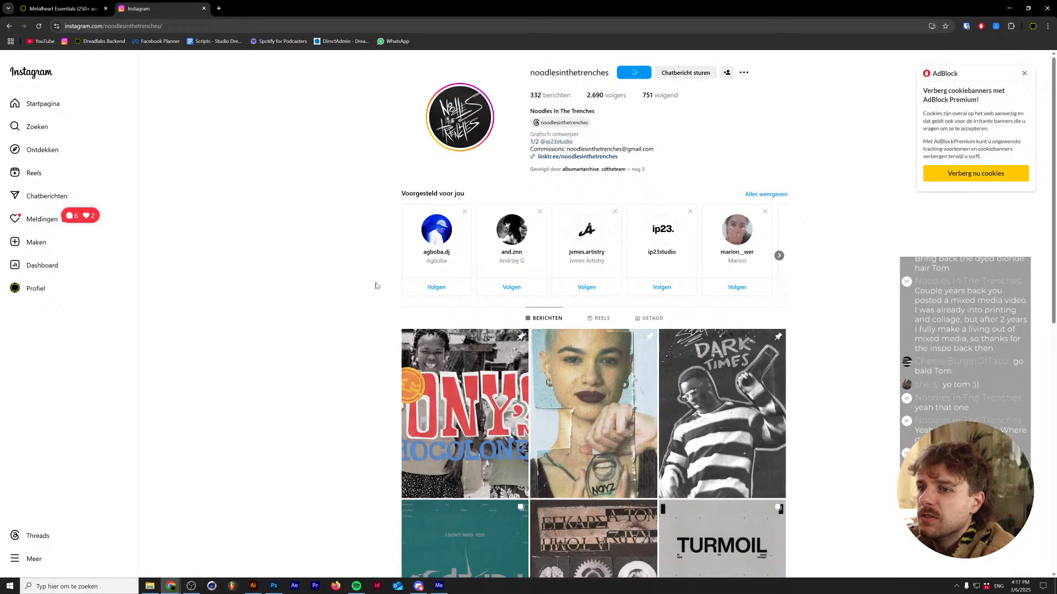
- View the Tony's Chocolonely and Vince Staples Dark Times posts on the profile to examine their mixed media work
scroll(364, 289, down, 2)
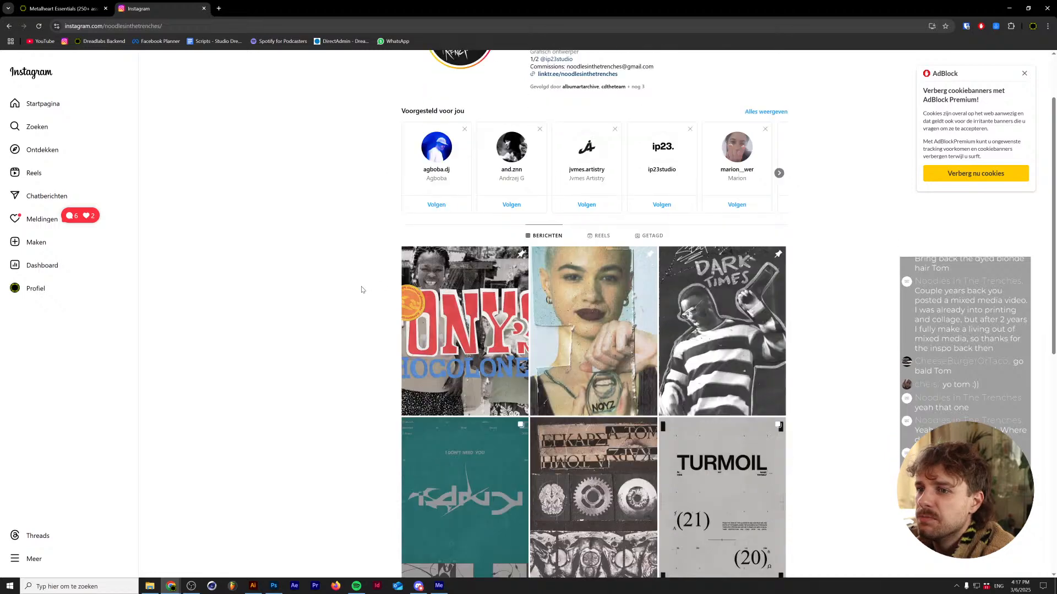
click(438, 288)
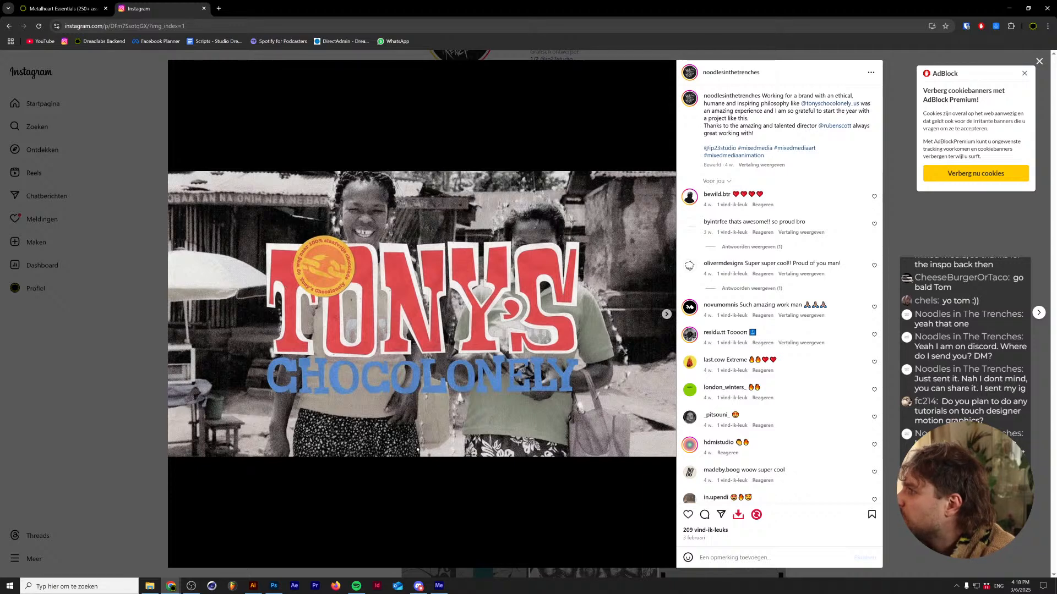
key(Escape)
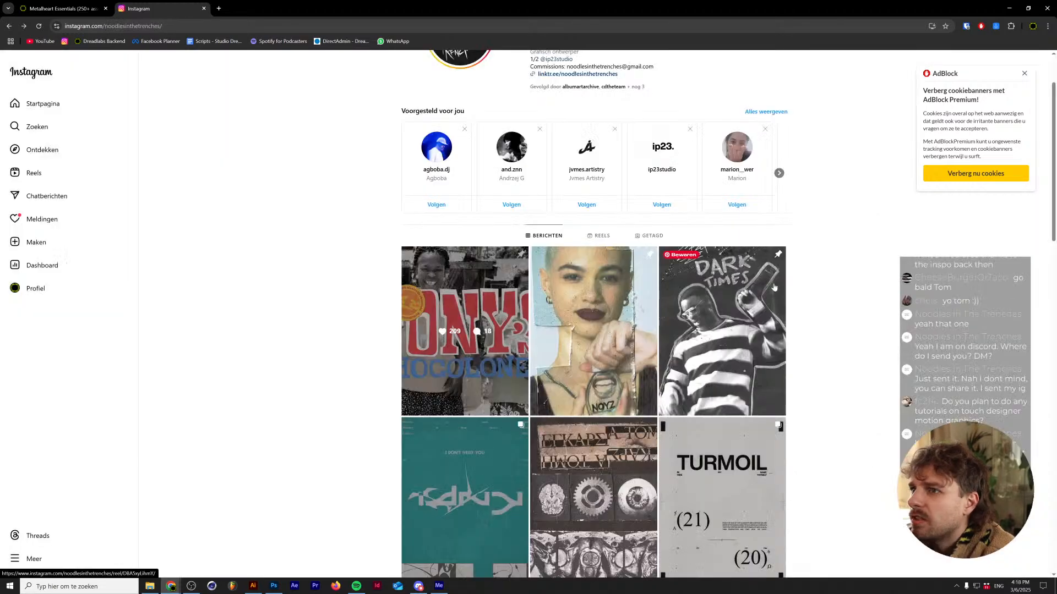
click(714, 293)
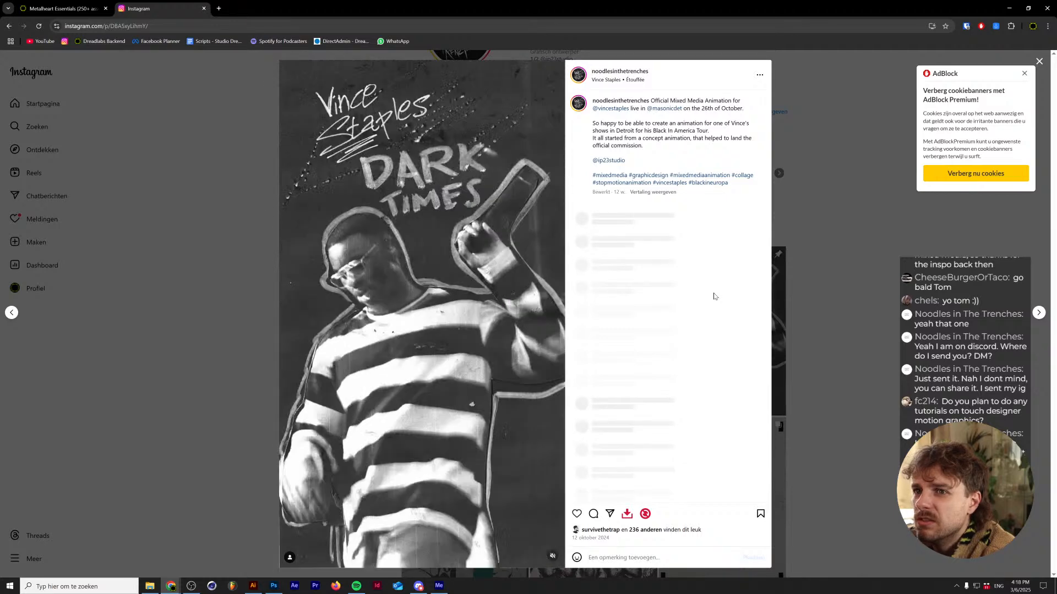
click(423, 314)
key(Escape)
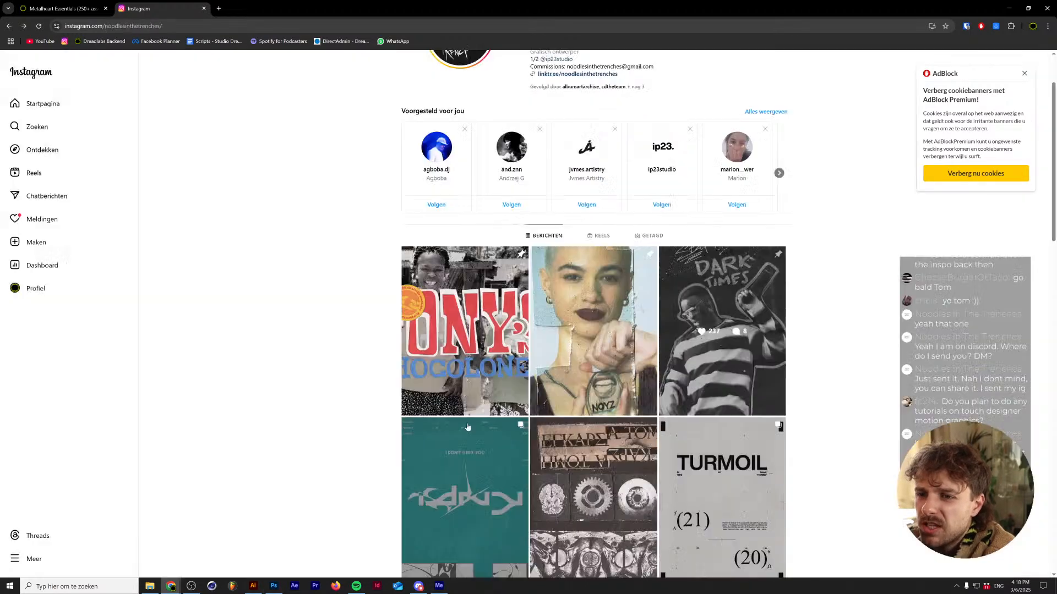
click(721, 330)
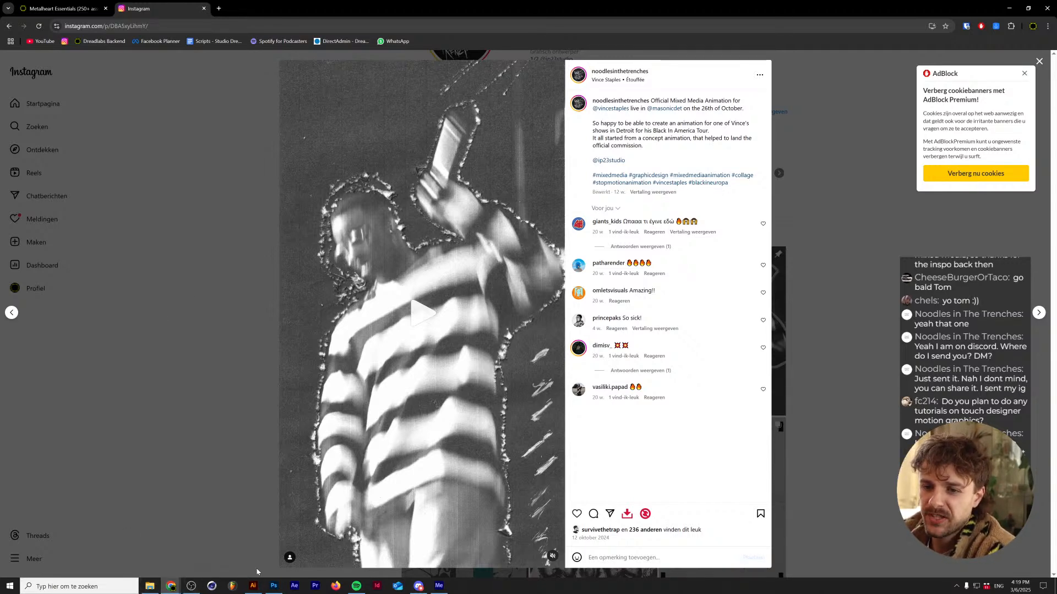
- Switch back to Photoshop and deselect the Grid 10 layer
mouse_move(254, 588)
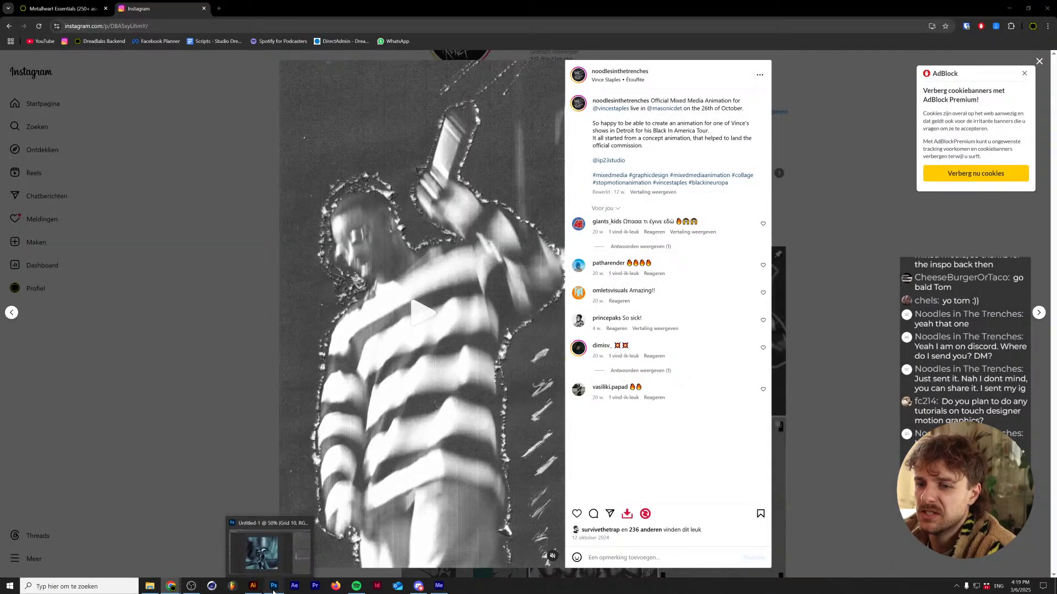
click(274, 588)
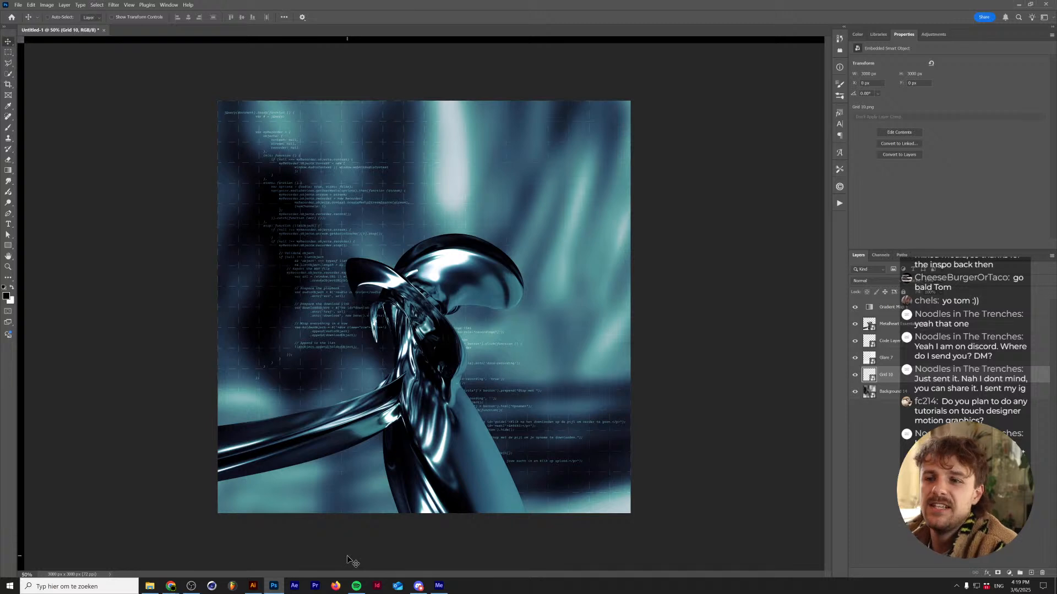
click(644, 546)
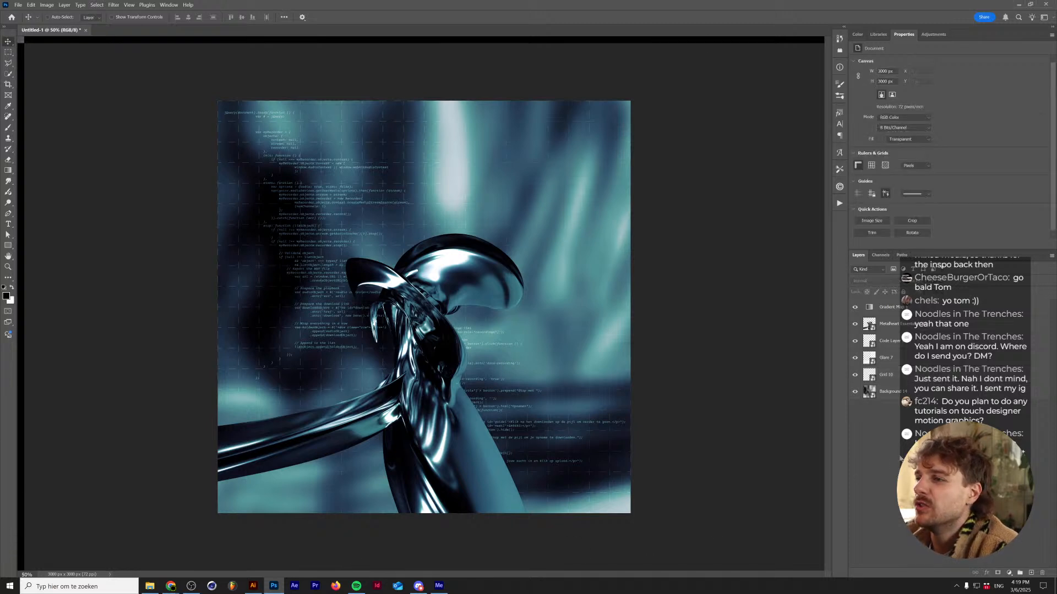
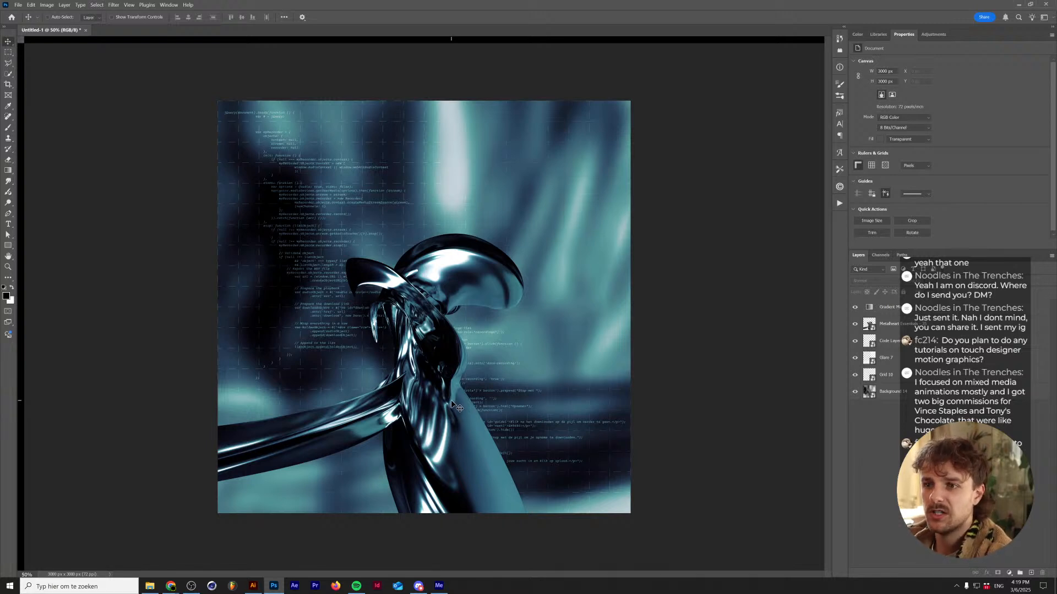
- Place Grid 7.png from the Grids [PNG] folder above the gradient map and scale it to about 44% in the canvas's upper-right corner
click(146, 586)
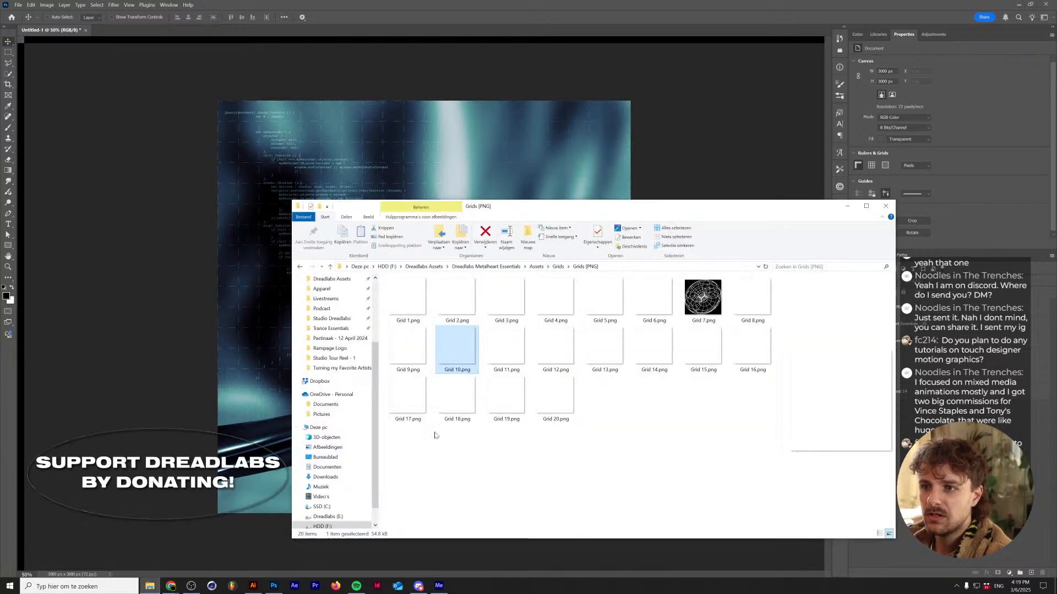
drag(703, 300, 543, 157)
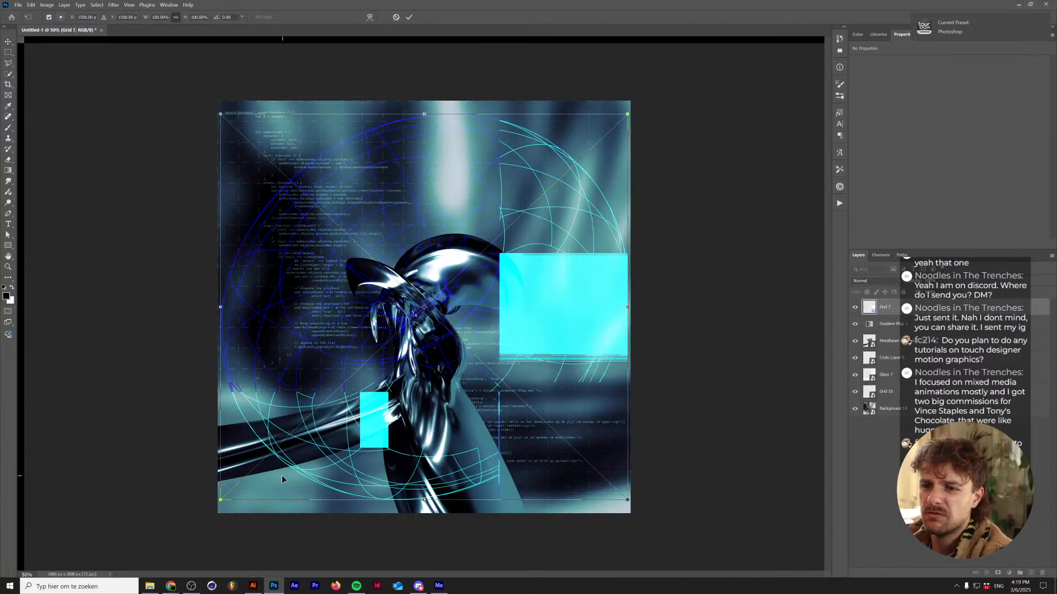
drag(220, 500, 438, 280)
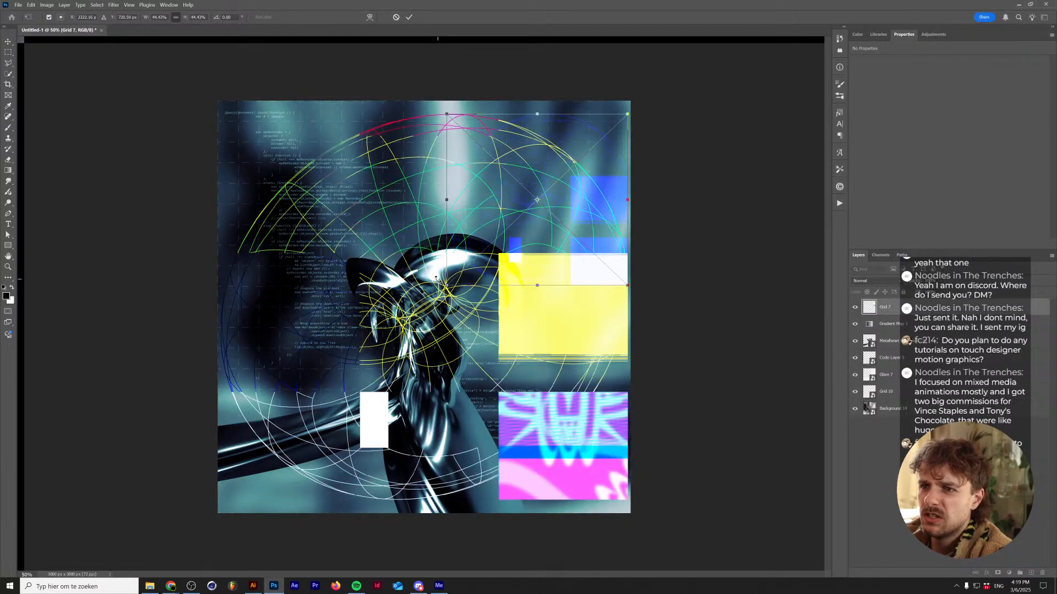
key(Return)
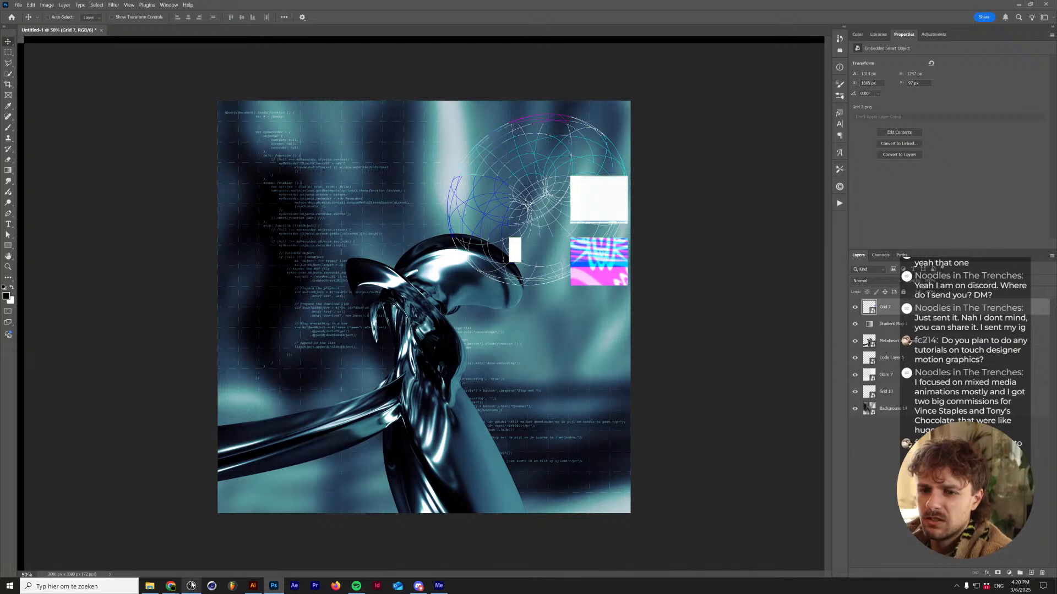
- Close Adobe Media Encoder and commit a free transform of Grid 7 at its same size and position
right_click(444, 588)
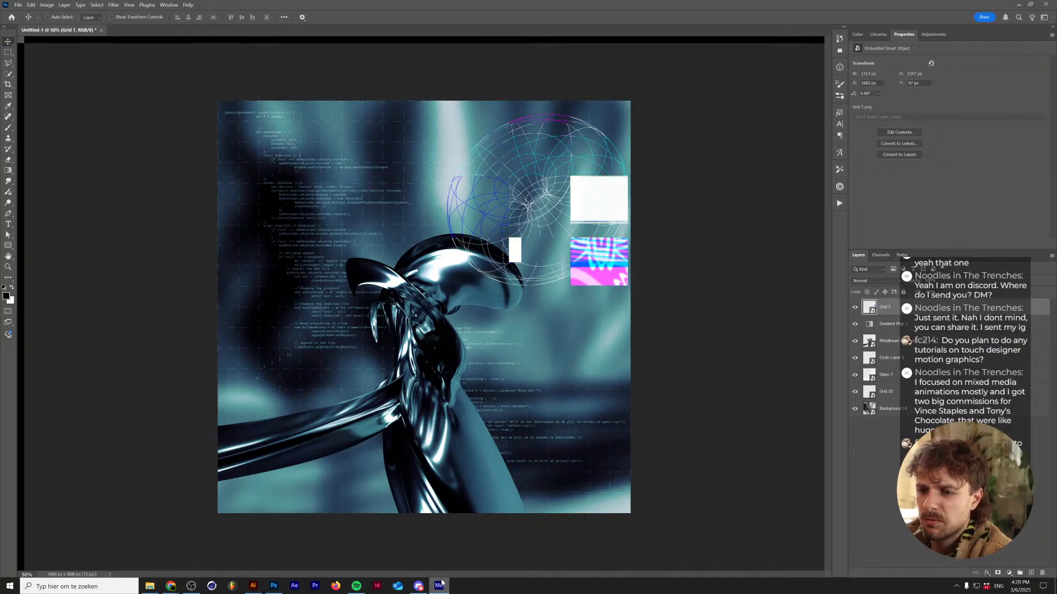
click(432, 570)
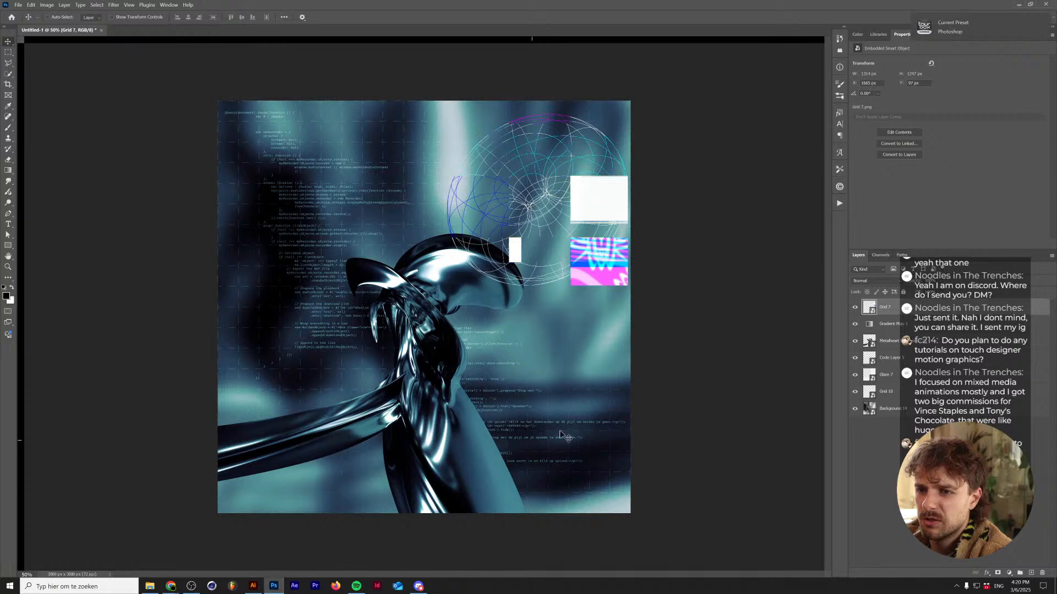
key(ctrl+t)
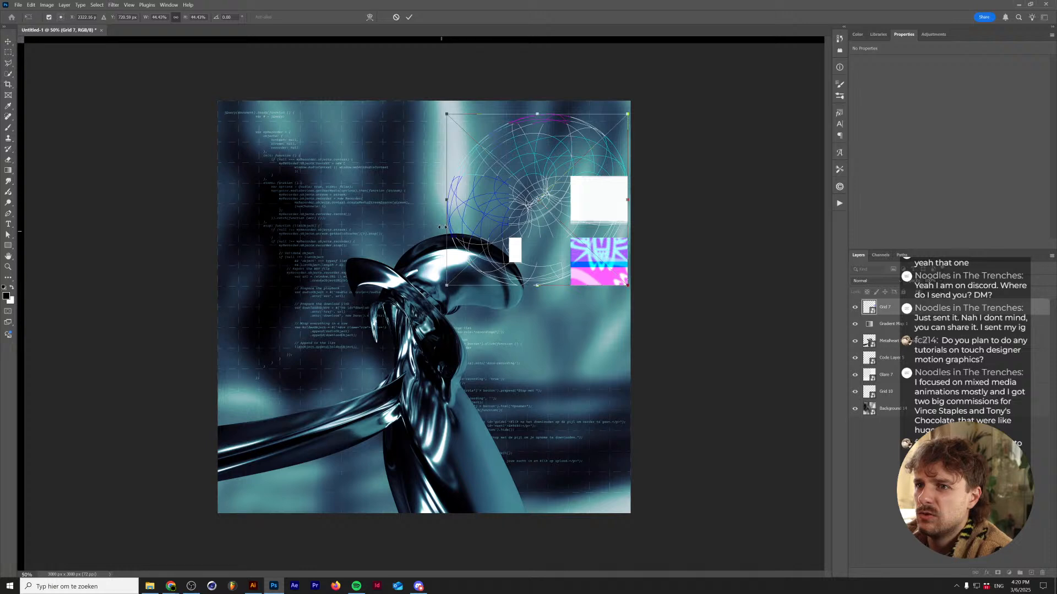
click(408, 18)
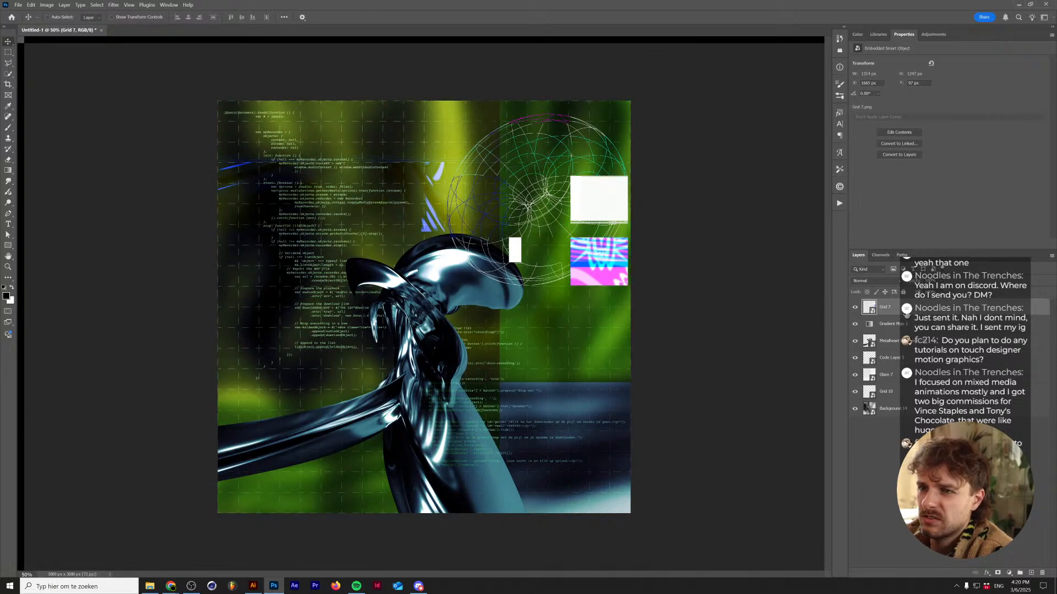
- Delete the Grid 7 layer and start saving the document as a Photoshop file in the Livestreams folder
key(Delete)
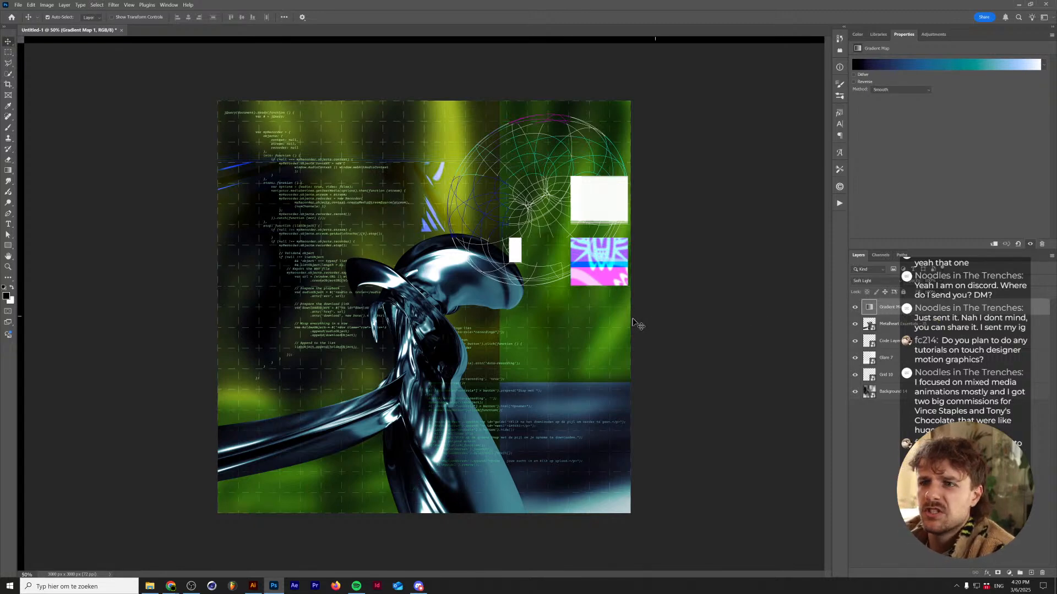
key(ctrl+s)
click(333, 355)
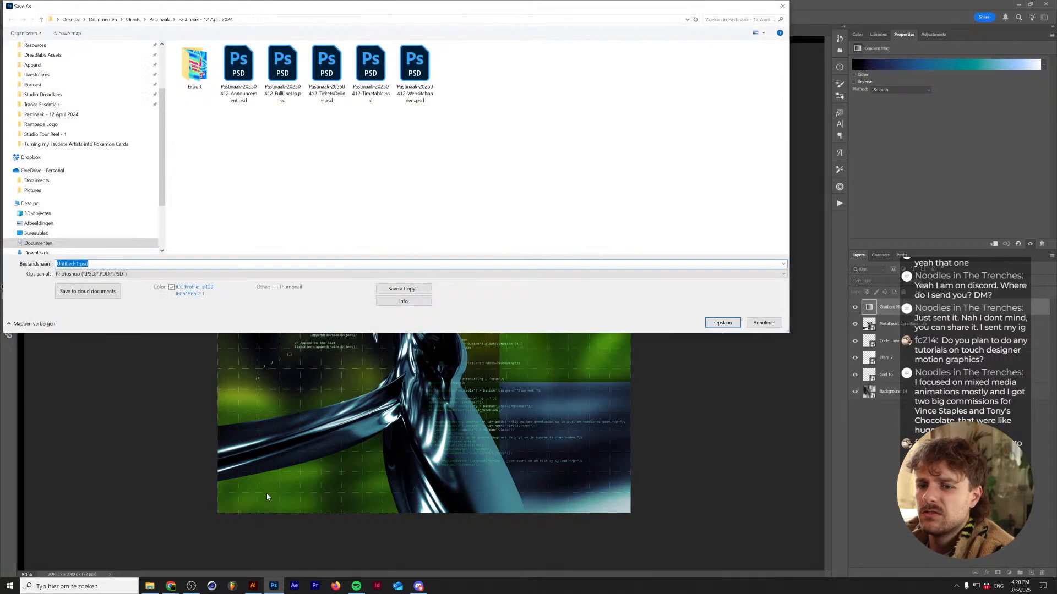
right_click(252, 586)
key(Escape)
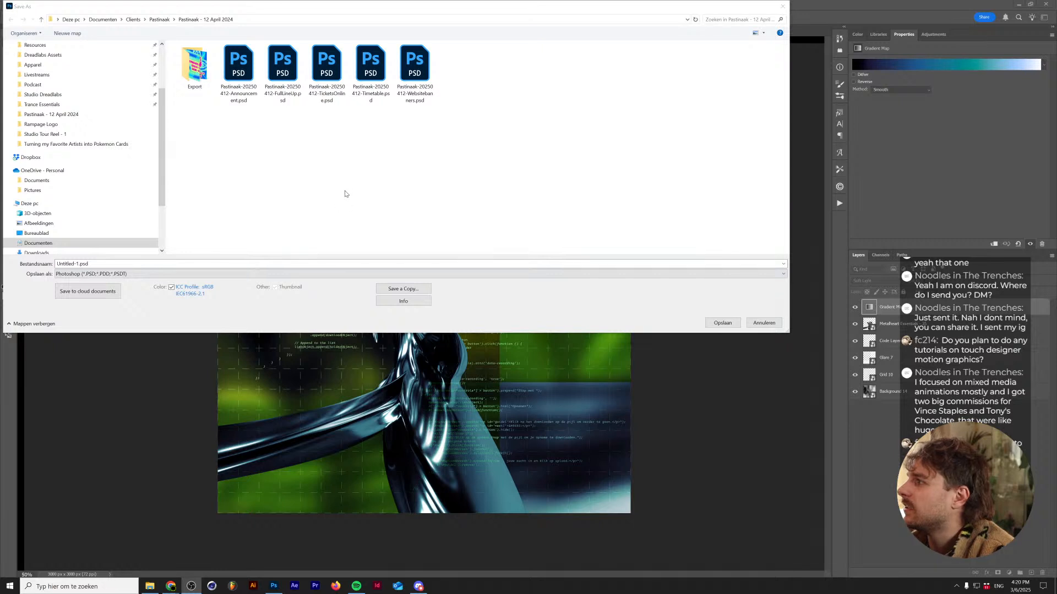
scroll(83, 83, up, 3)
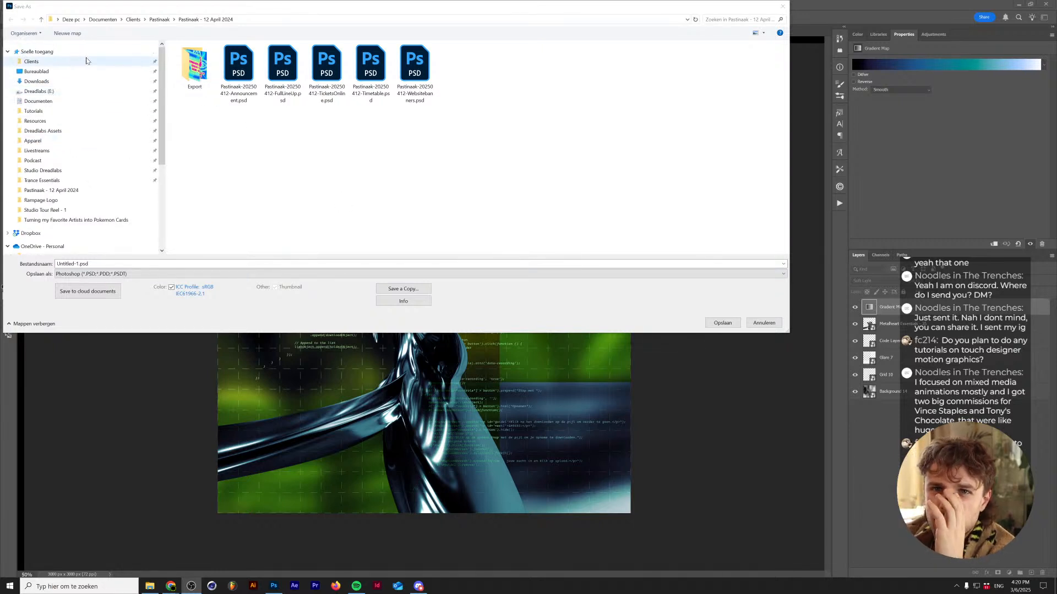
click(84, 61)
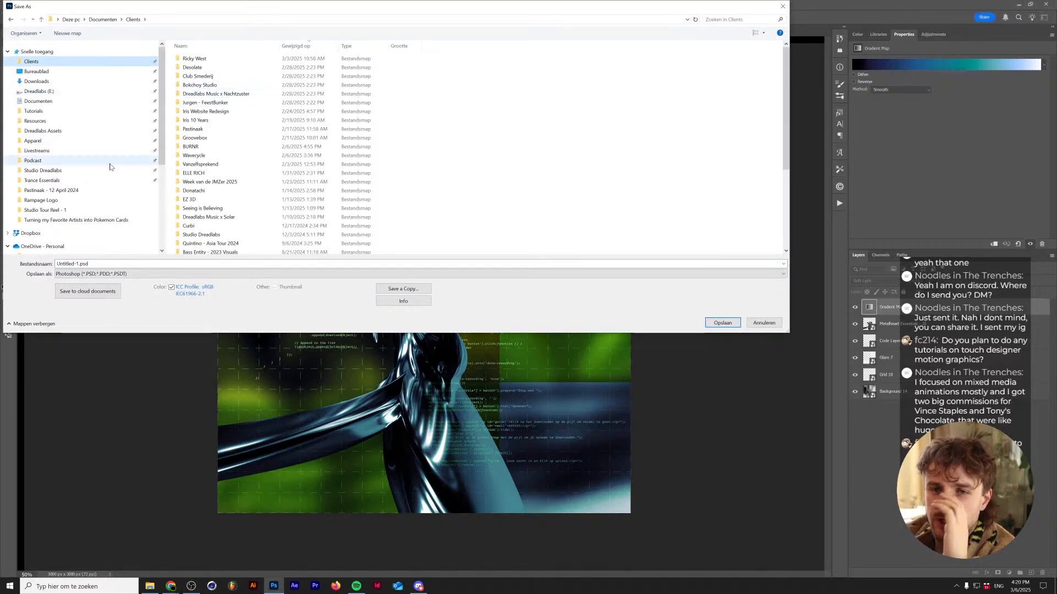
click(94, 122)
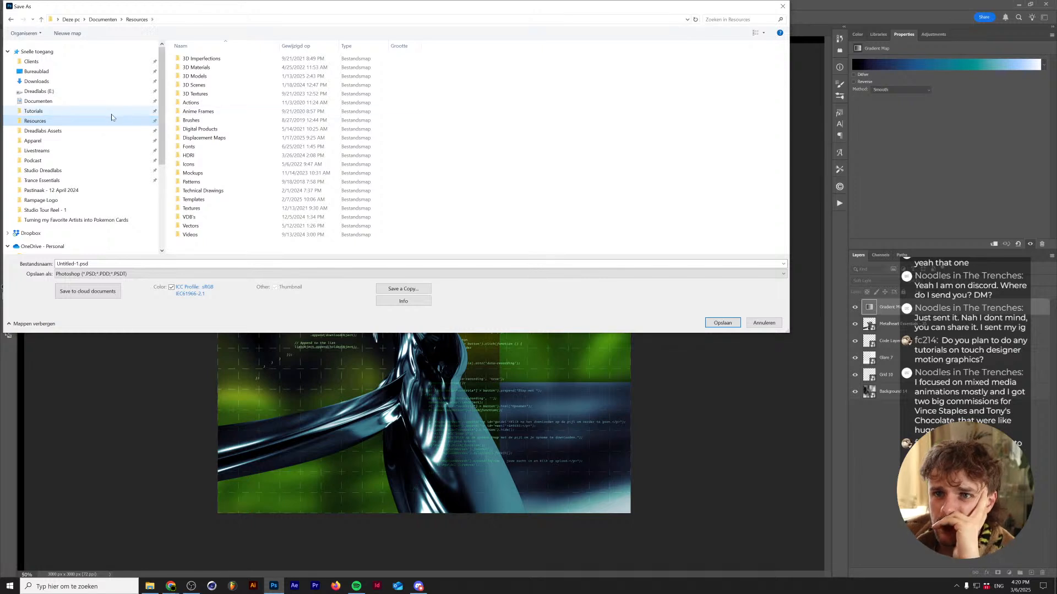
click(73, 151)
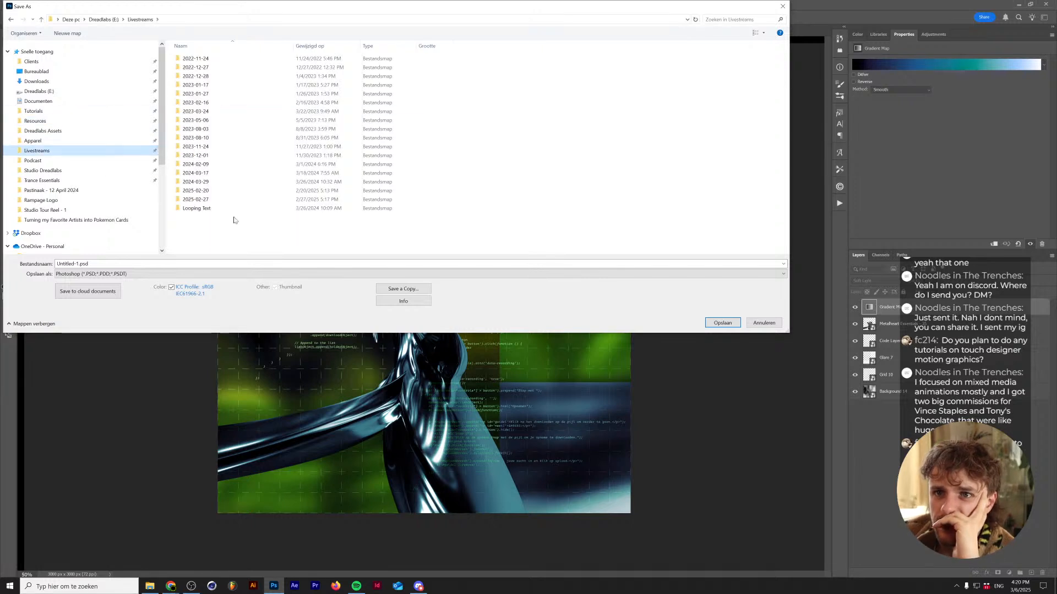
- Create a new folder named 2025-03-06 inside the Livestreams folder
click(86, 36)
text(2022)
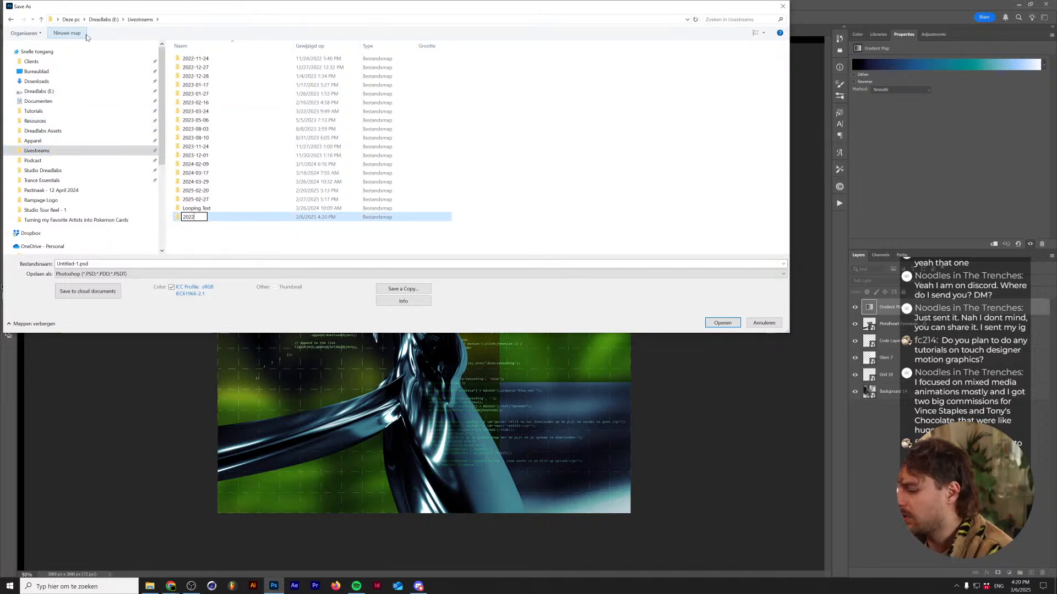
key(BackSpace)
key(BackSpace)
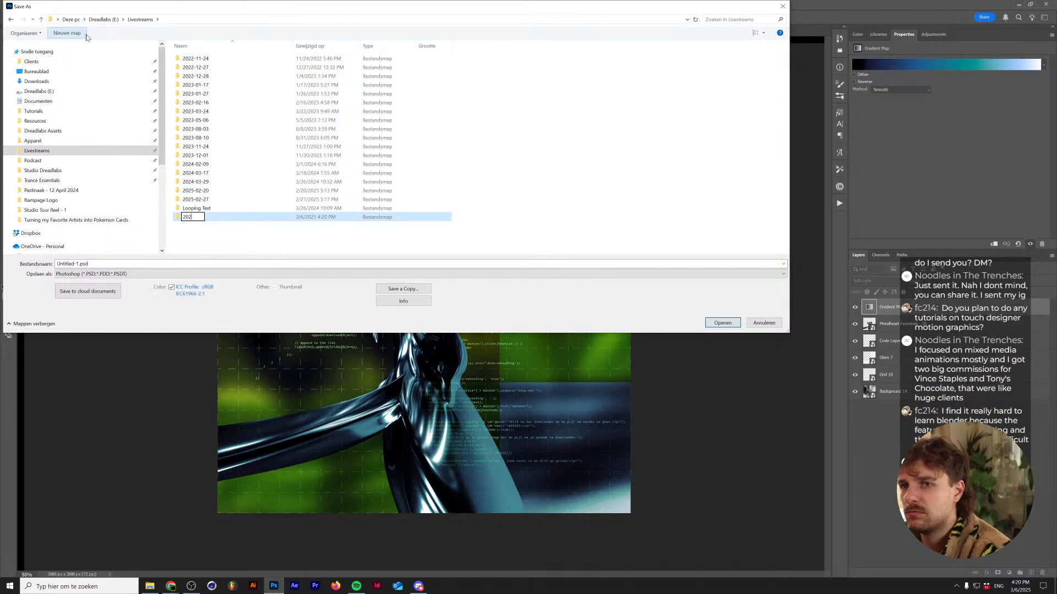
text(5-0)
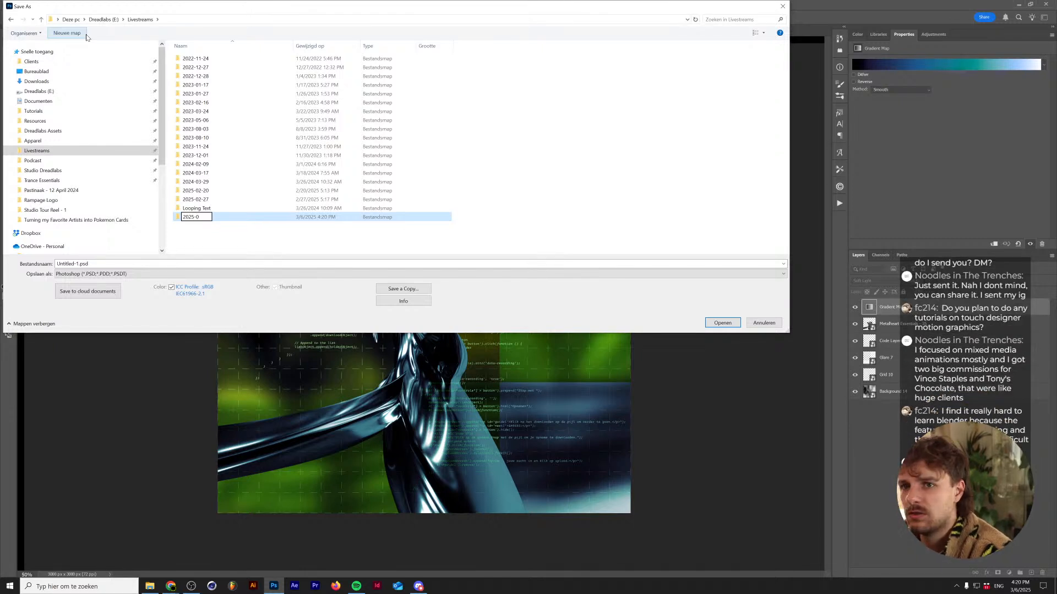
text(3-)
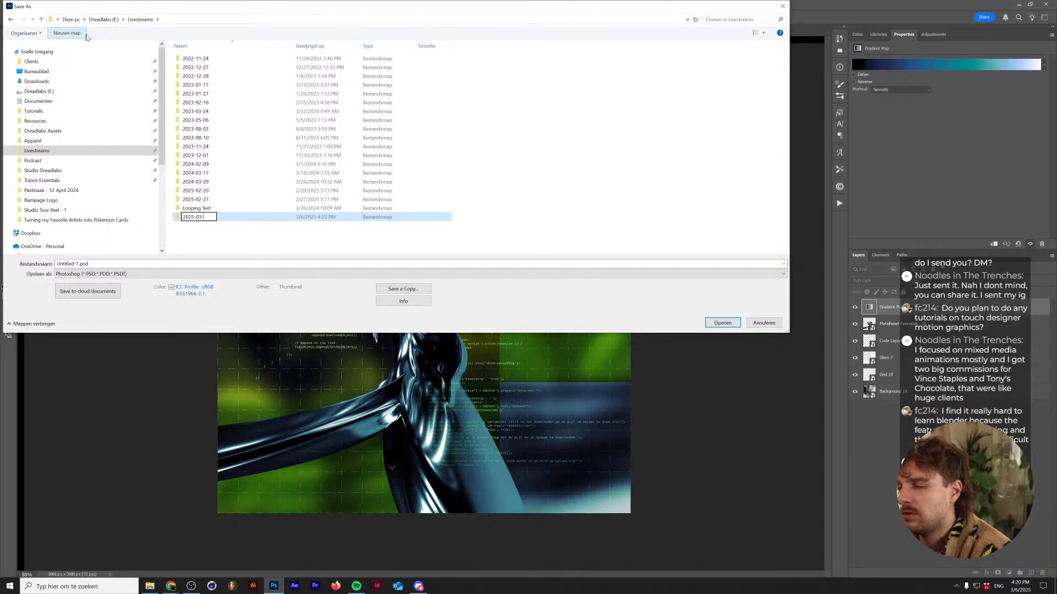
text(06)
key(Return)
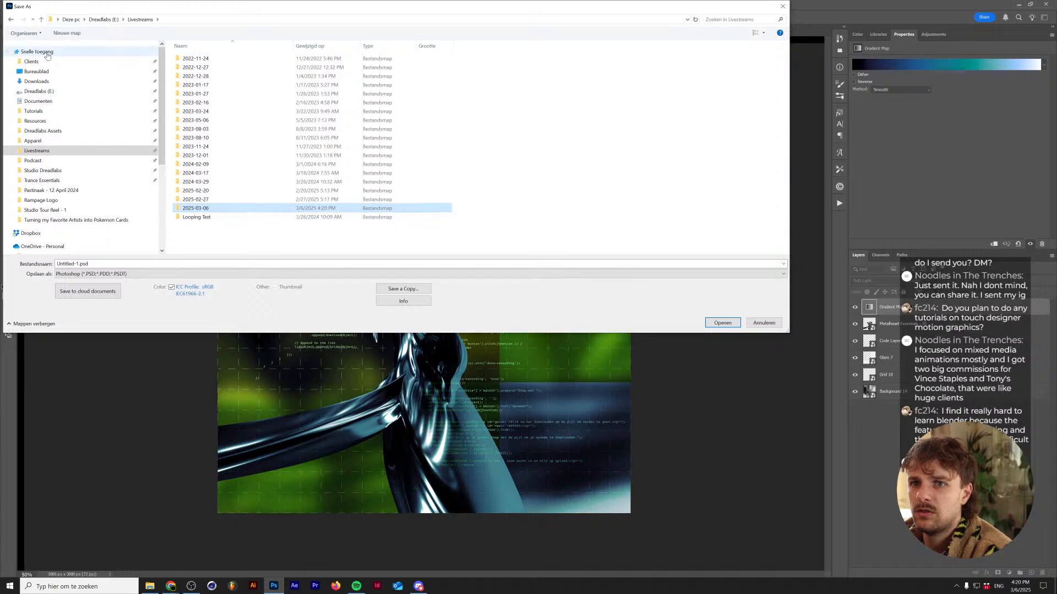
- Save the document as Metalheart Art.psd in the 2025-03-06 folder and close Photoshop
double_click(240, 209)
click(245, 263)
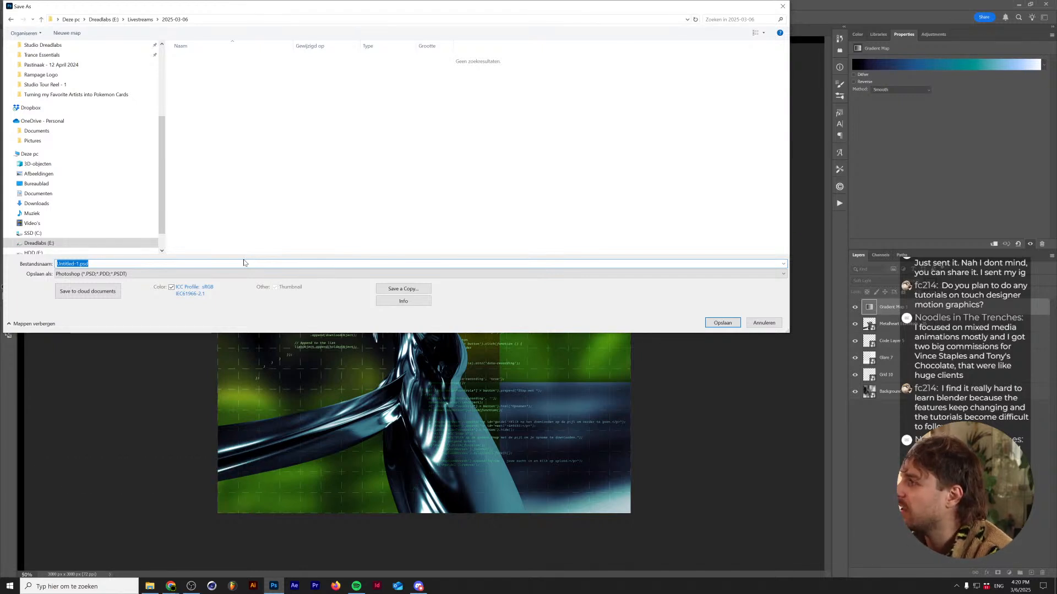
key(BackSpace)
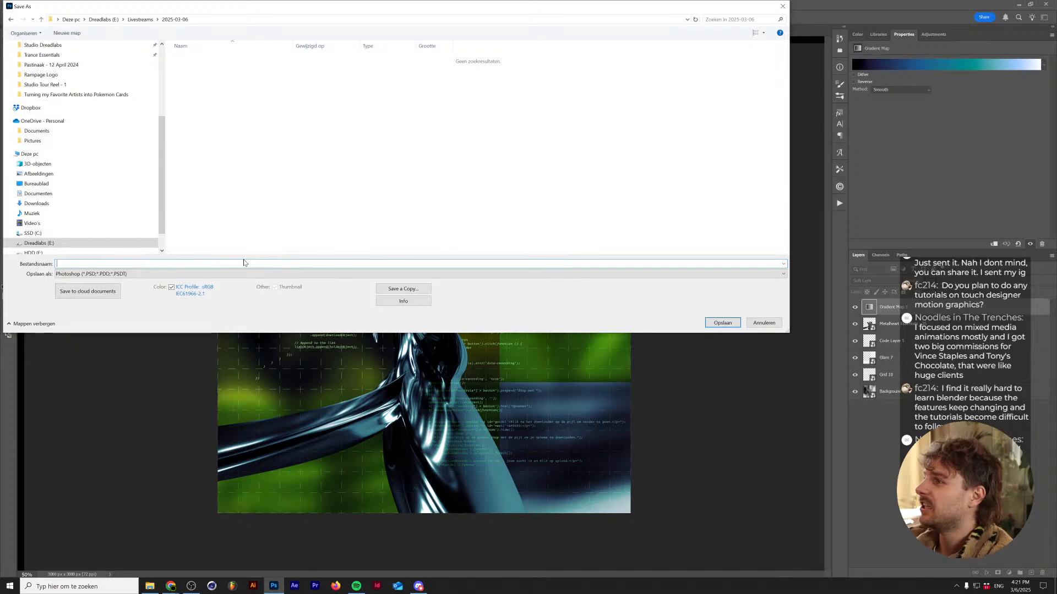
text(M)
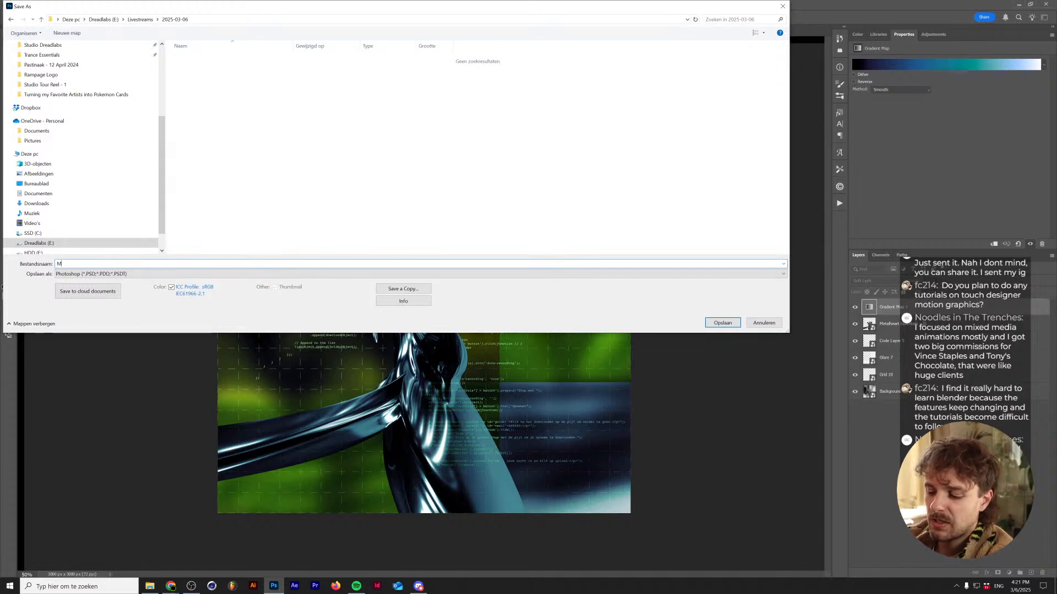
text(etalheare)
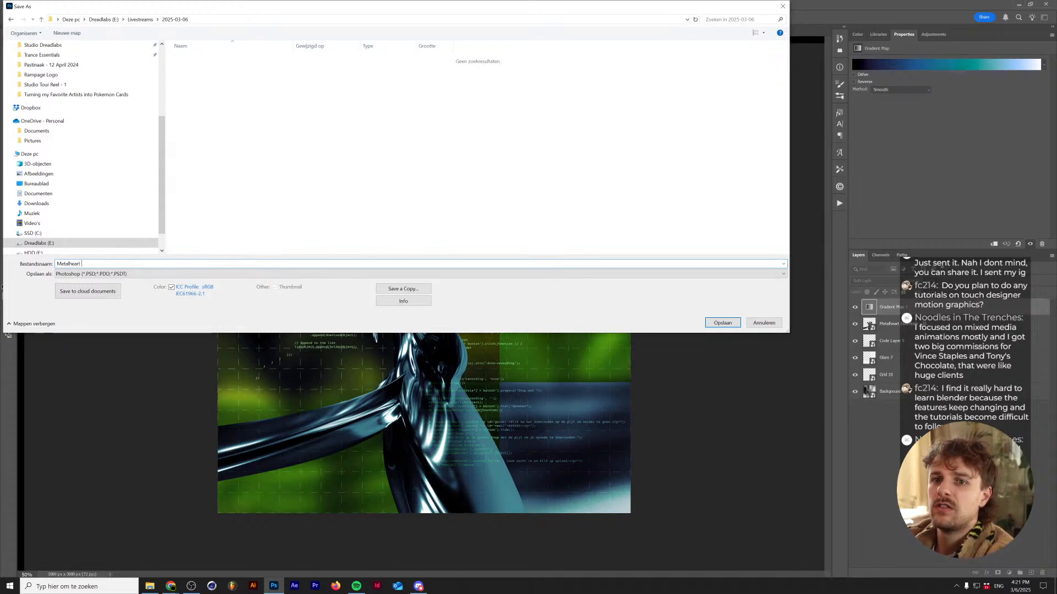
key(Return)
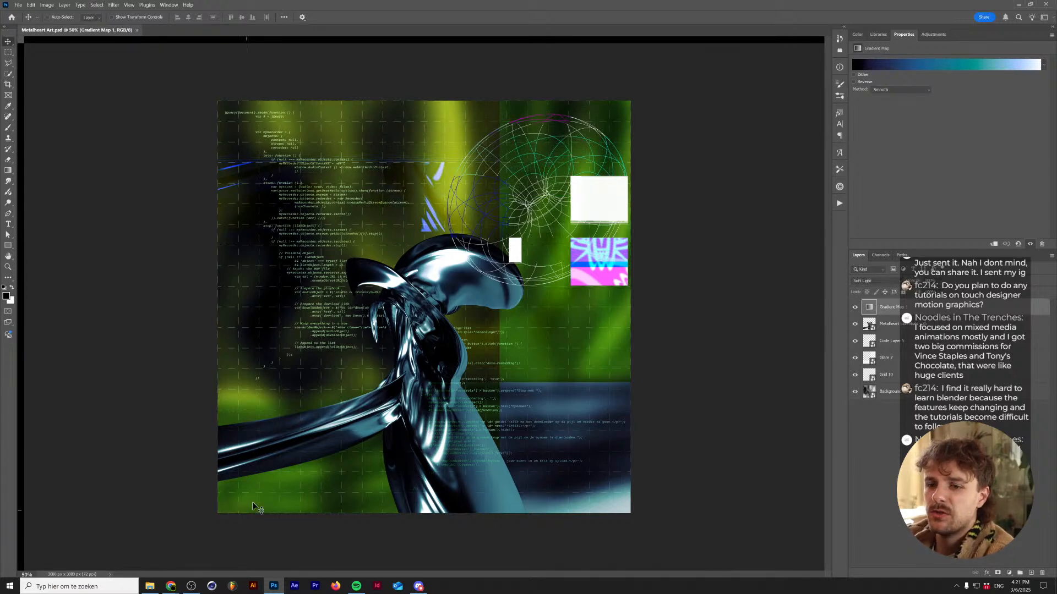
right_click(274, 586)
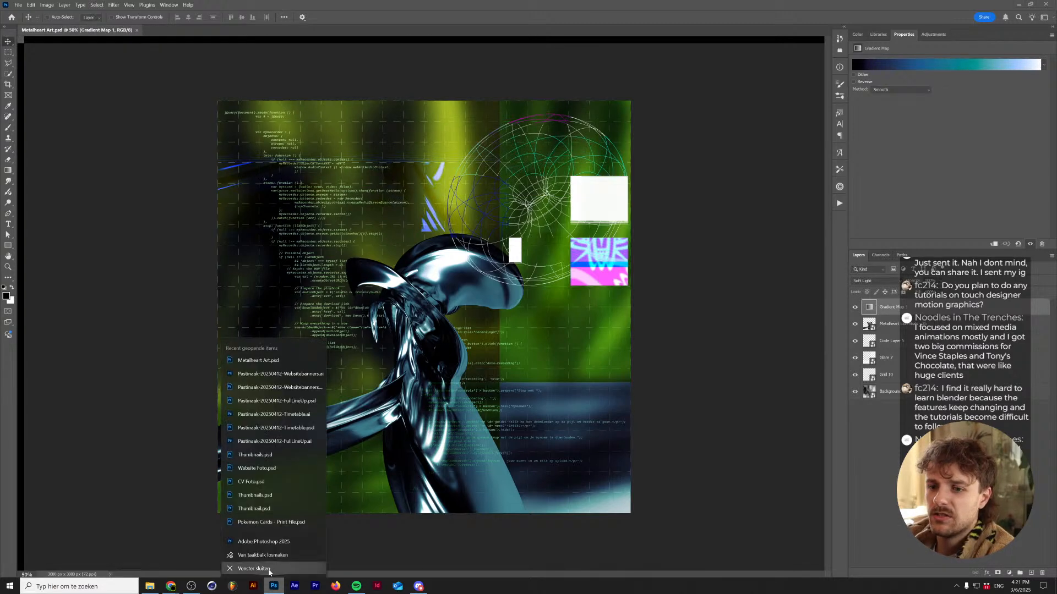
click(231, 571)
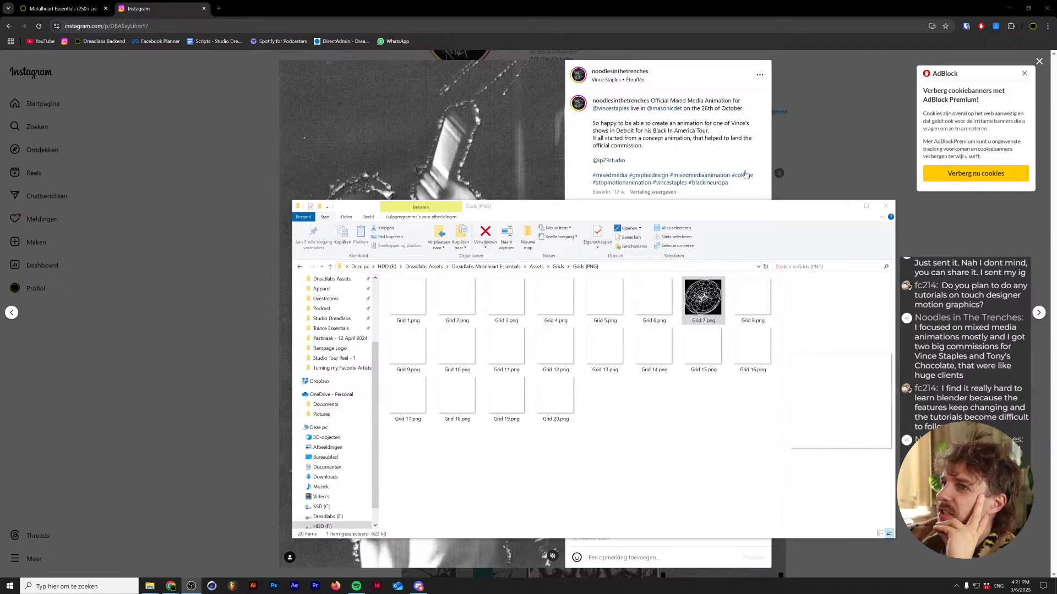
- Minimise the File Explorer window and view the teal "I Don't Need You" single cover art post on the Instagram profile
click(843, 204)
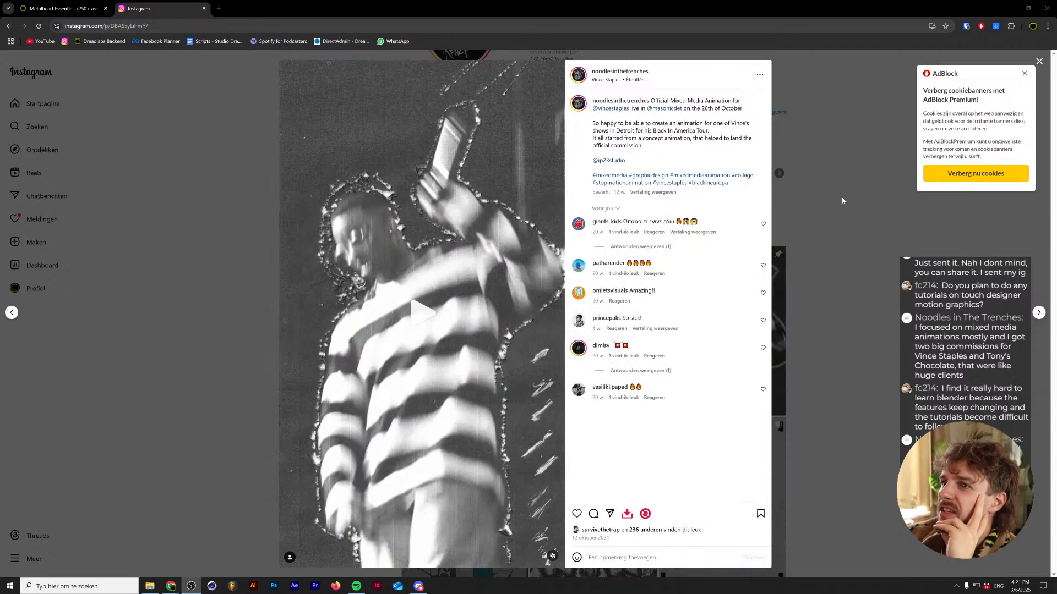
click(841, 196)
scroll(301, 406, down, 2)
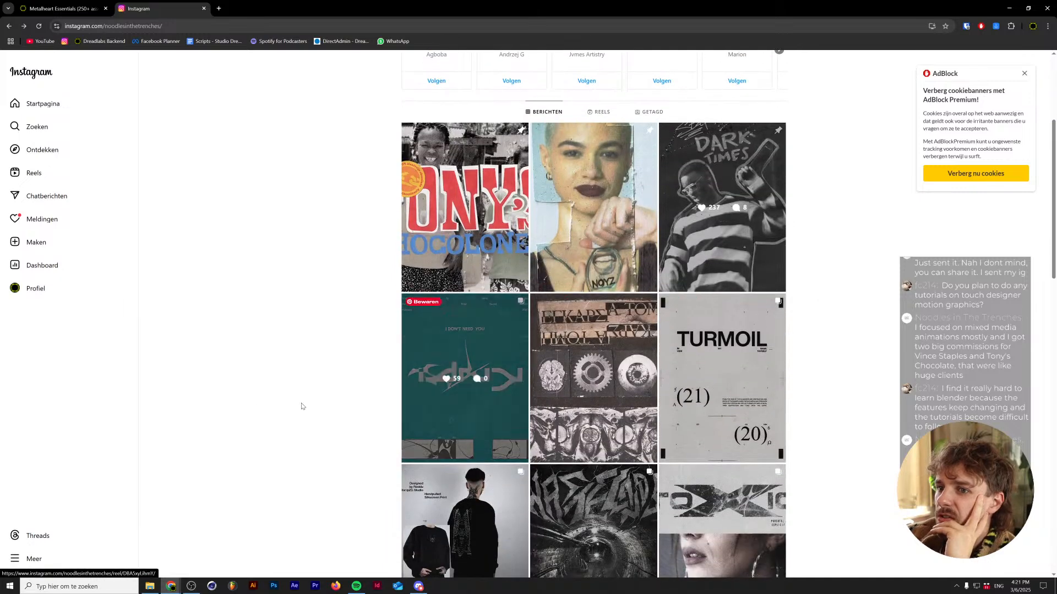
click(437, 353)
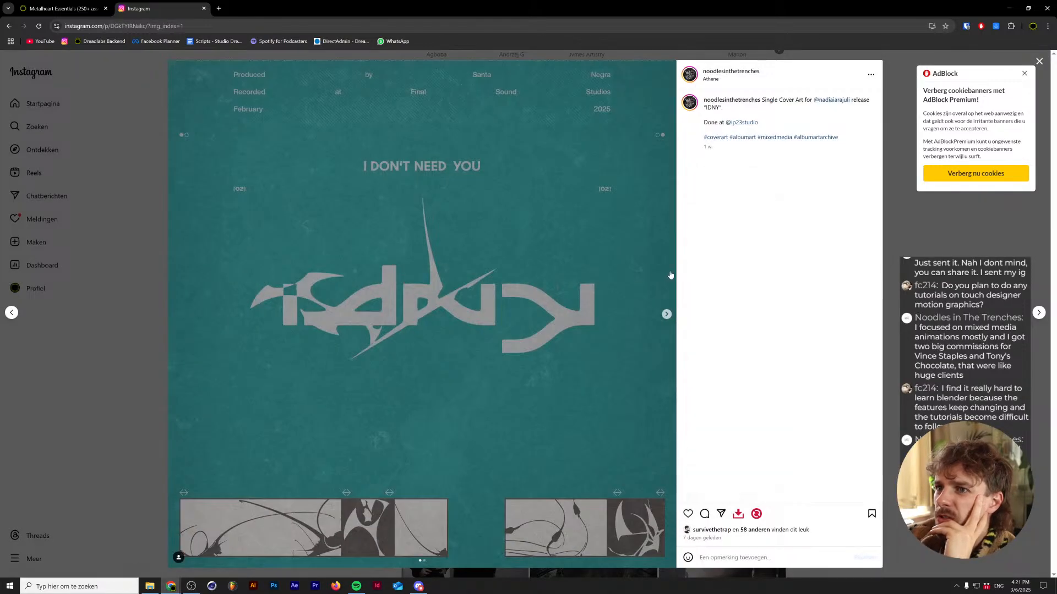
click(948, 292)
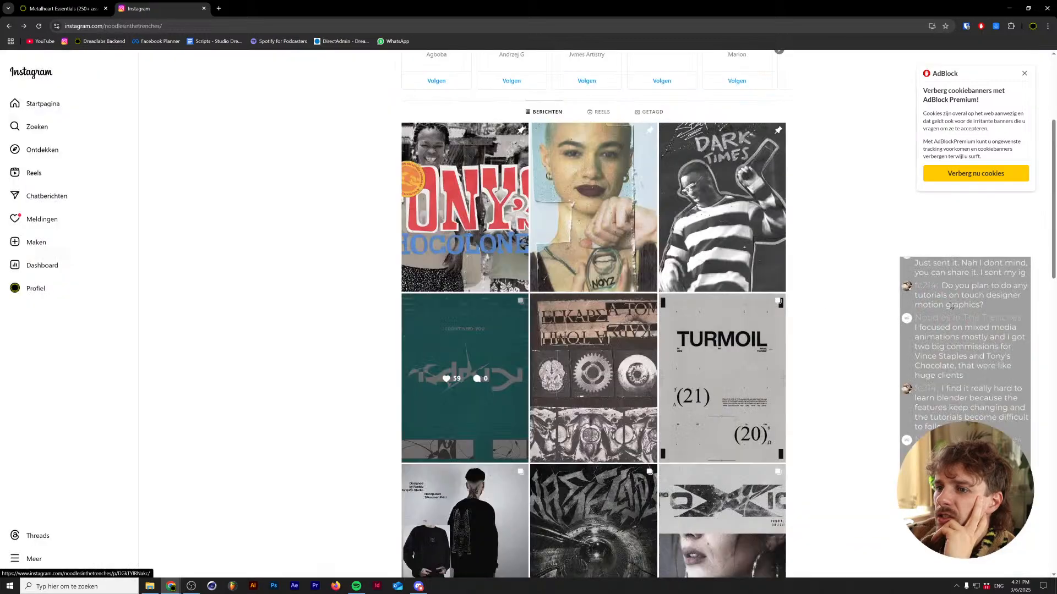
- Browse the profile's post grid to examine the designer's posters, cover art and mixed media work
scroll(411, 311, up, 5)
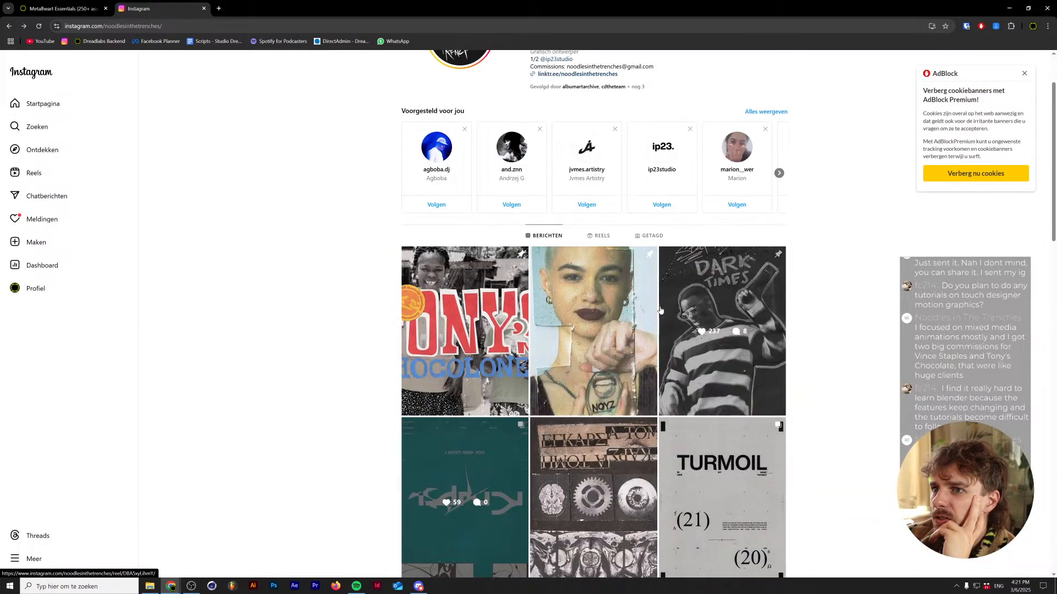
scroll(411, 311, down, 4)
scroll(383, 312, down, 7)
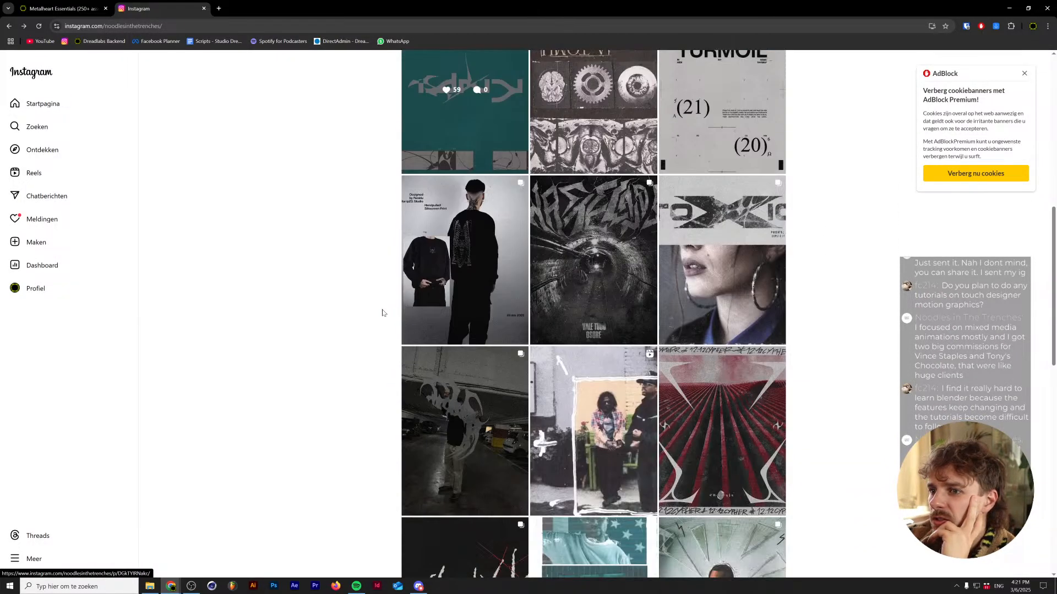
scroll(383, 312, down, 4)
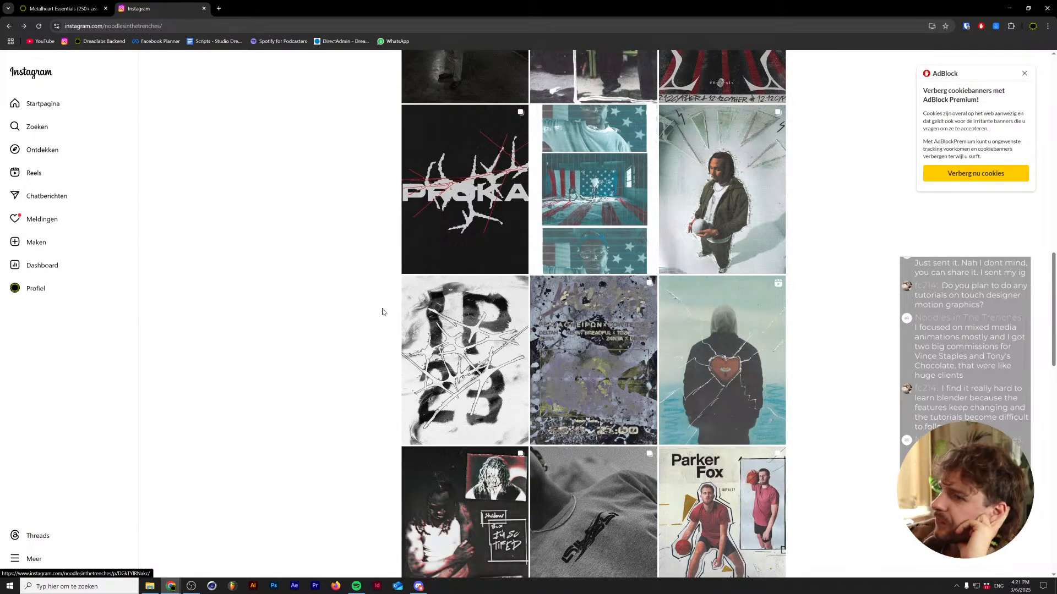
scroll(383, 313, down, 4)
scroll(382, 312, down, 5)
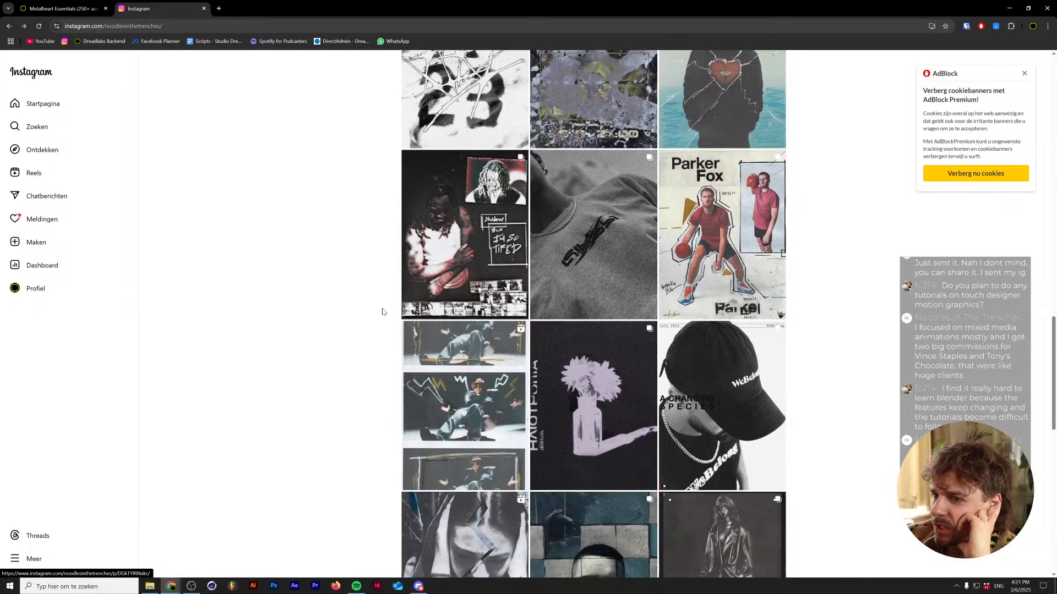
scroll(383, 312, down, 3)
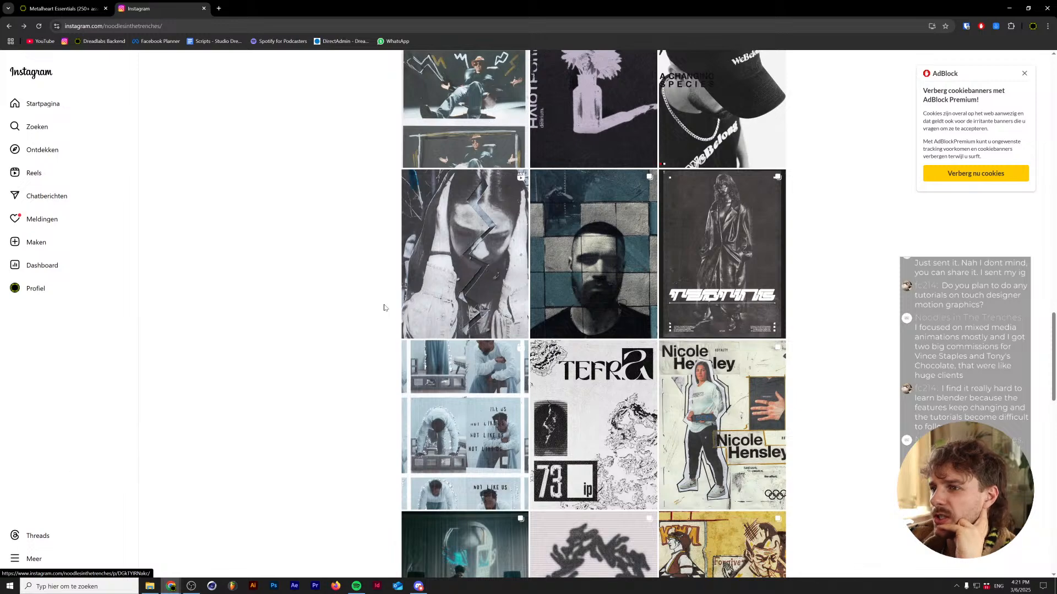
scroll(384, 308, down, 3)
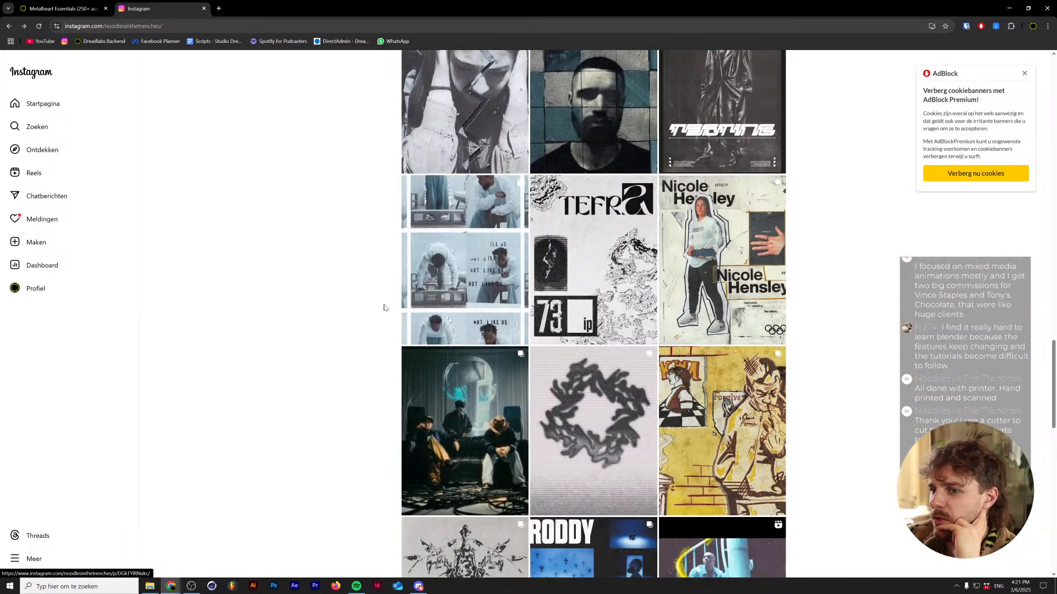
scroll(384, 307, down, 3)
scroll(384, 307, down, 1)
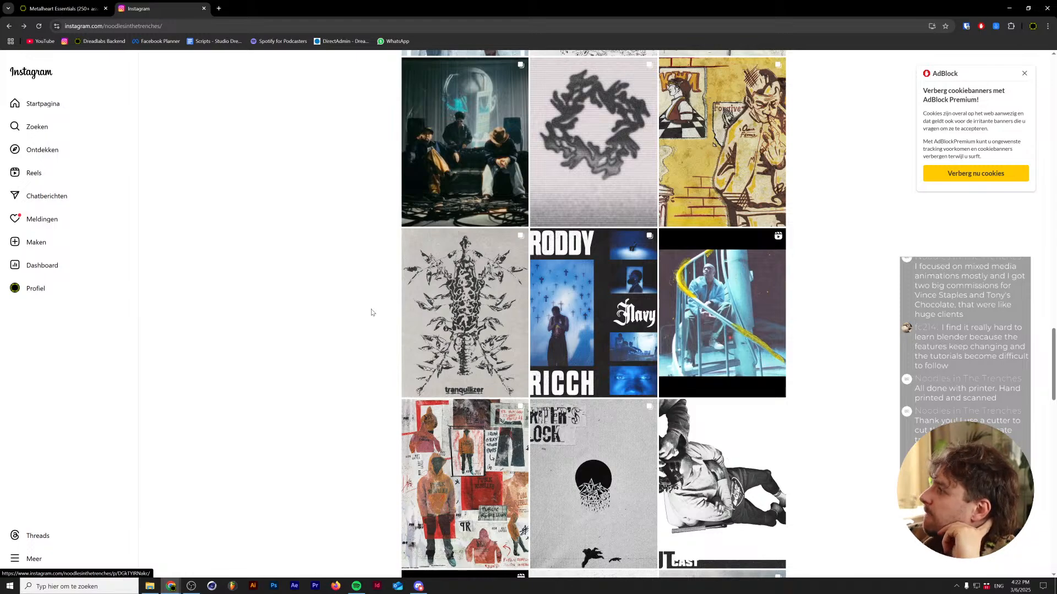
scroll(372, 313, down, 15)
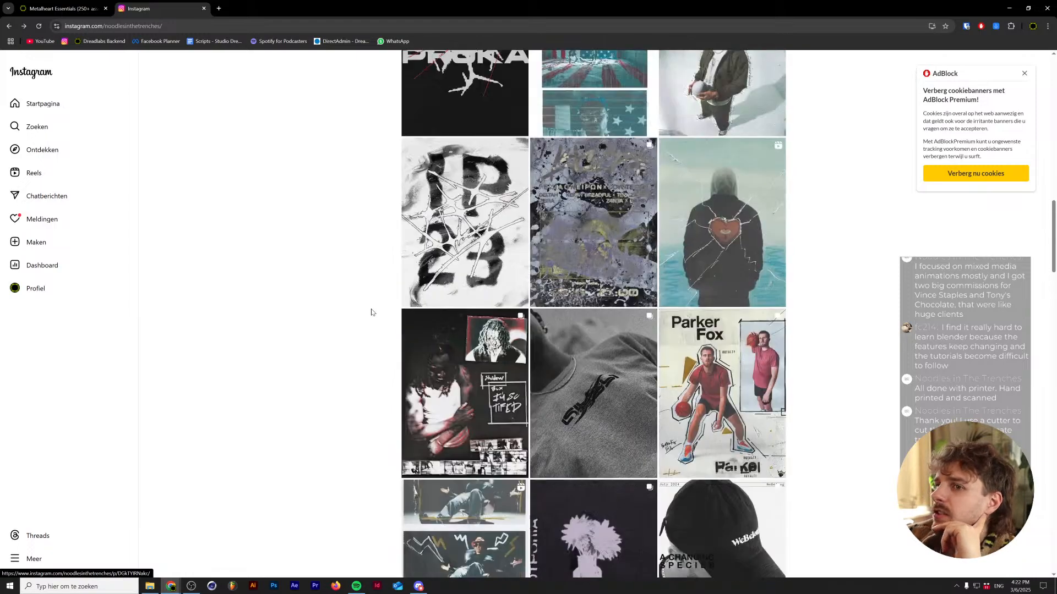
scroll(371, 313, up, 15)
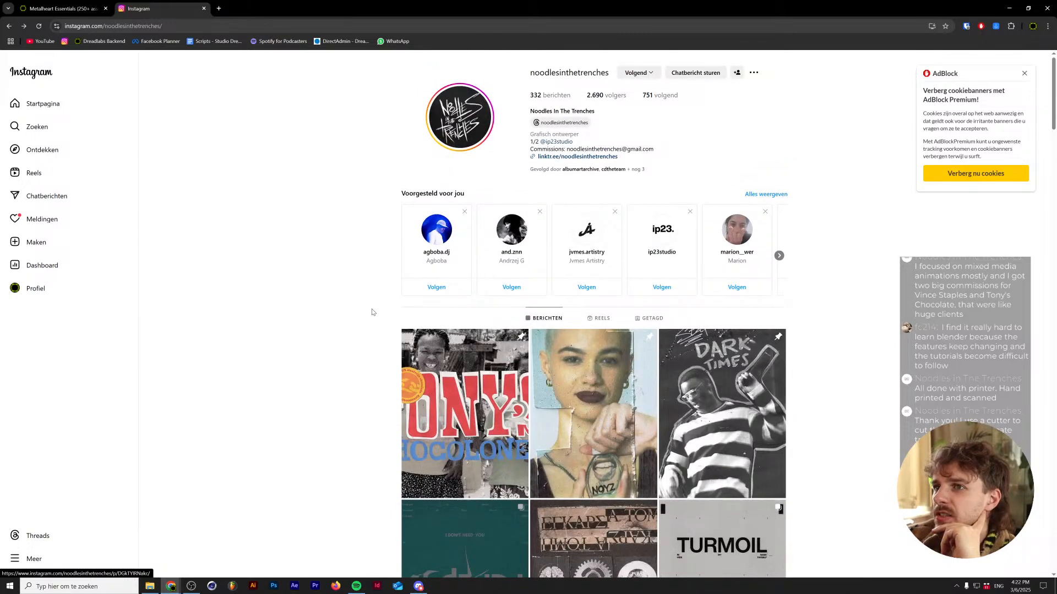
- Open the linked ip23studio profile and look through its tattoo and poster posts
click(557, 142)
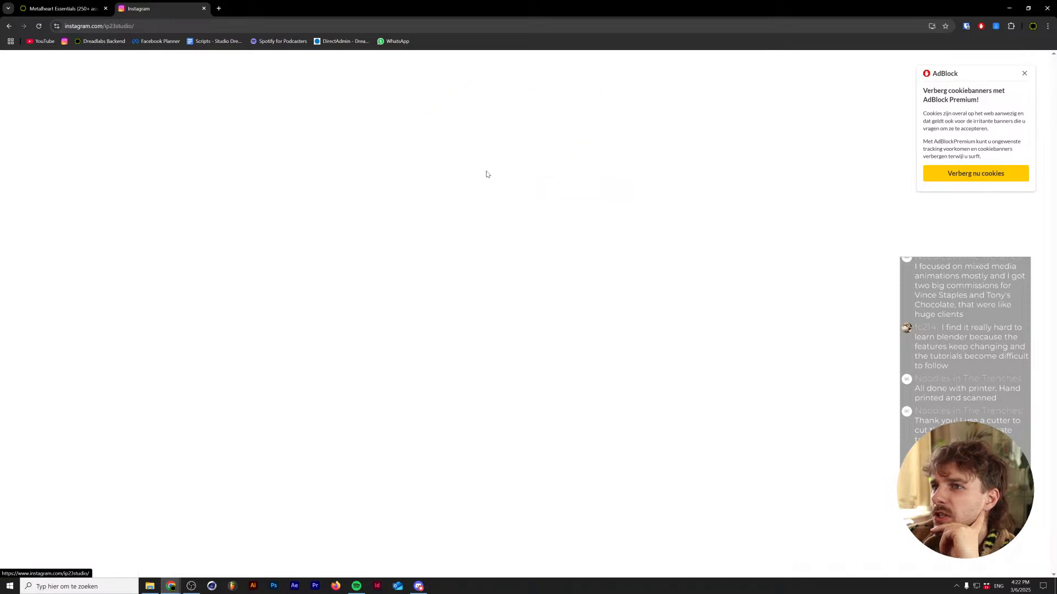
scroll(348, 207, down, 4)
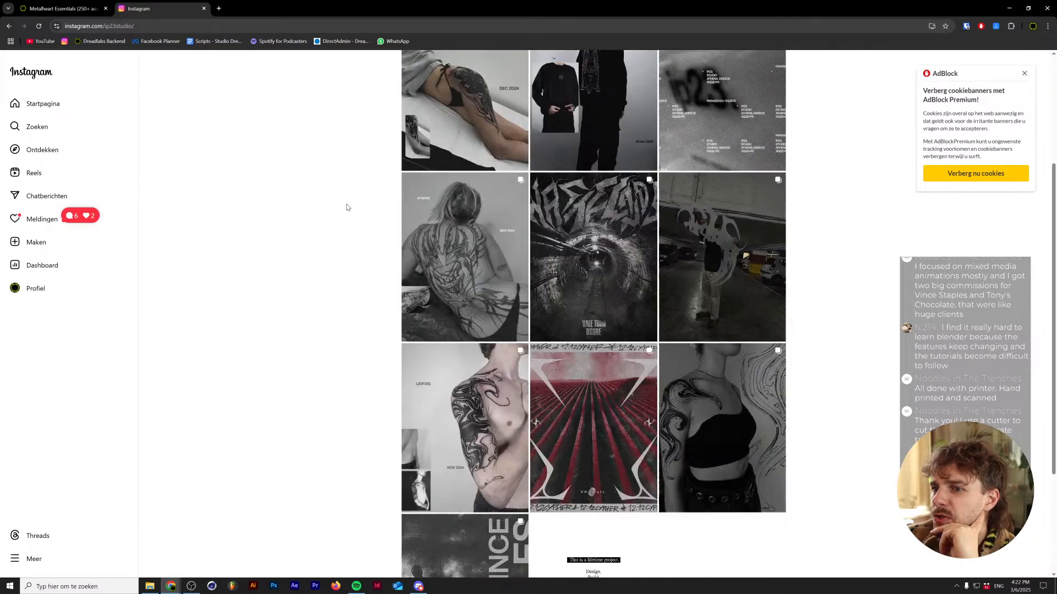
scroll(348, 207, down, 3)
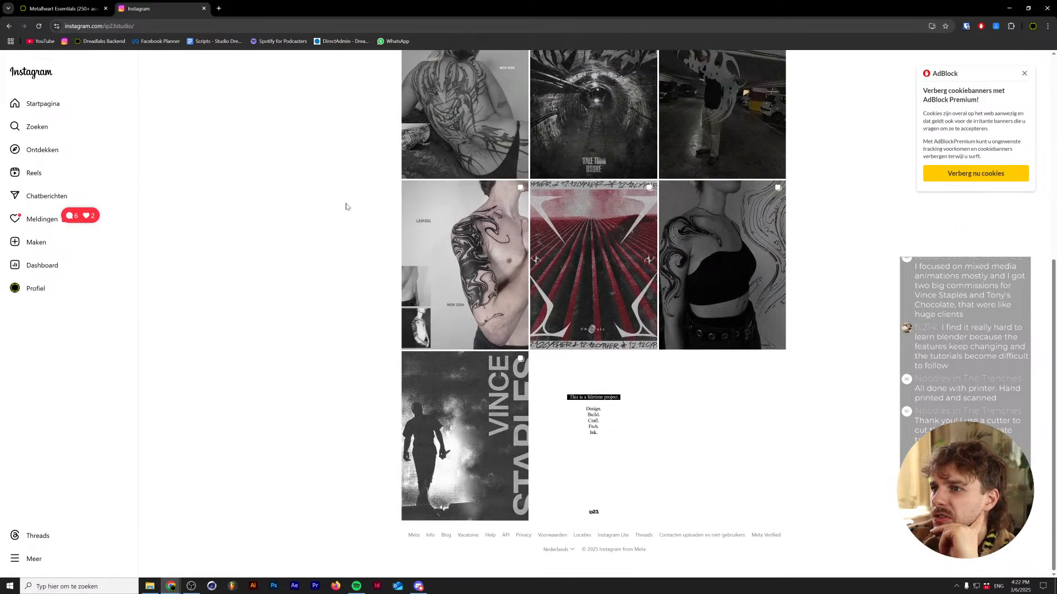
- Return to the noodlesinthetrenches Instagram profile and look through its grid of posters, cover art and mixed media posts
scroll(347, 207, up, 7)
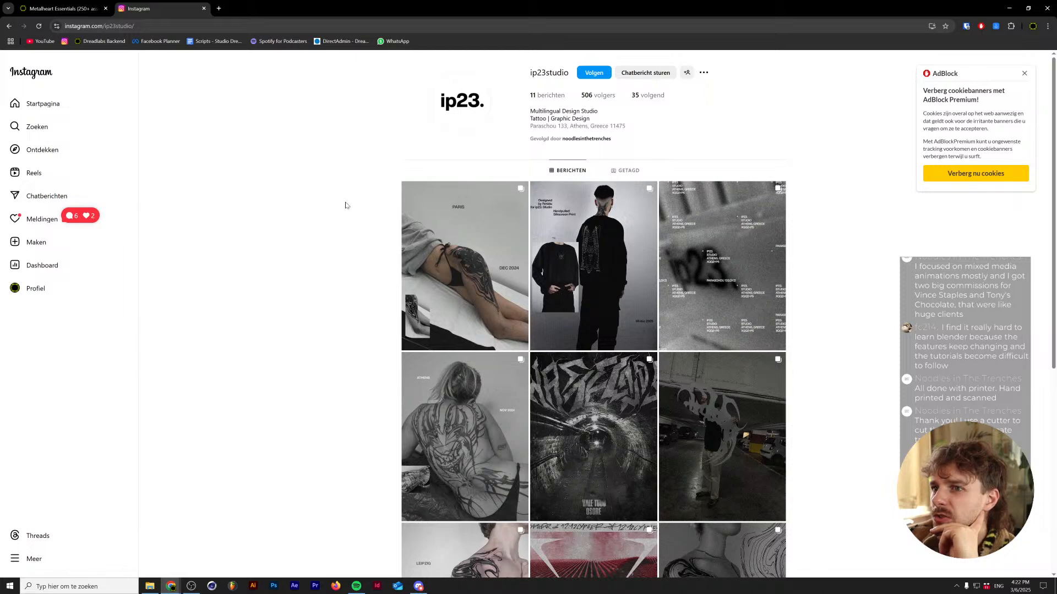
key(alt+Left)
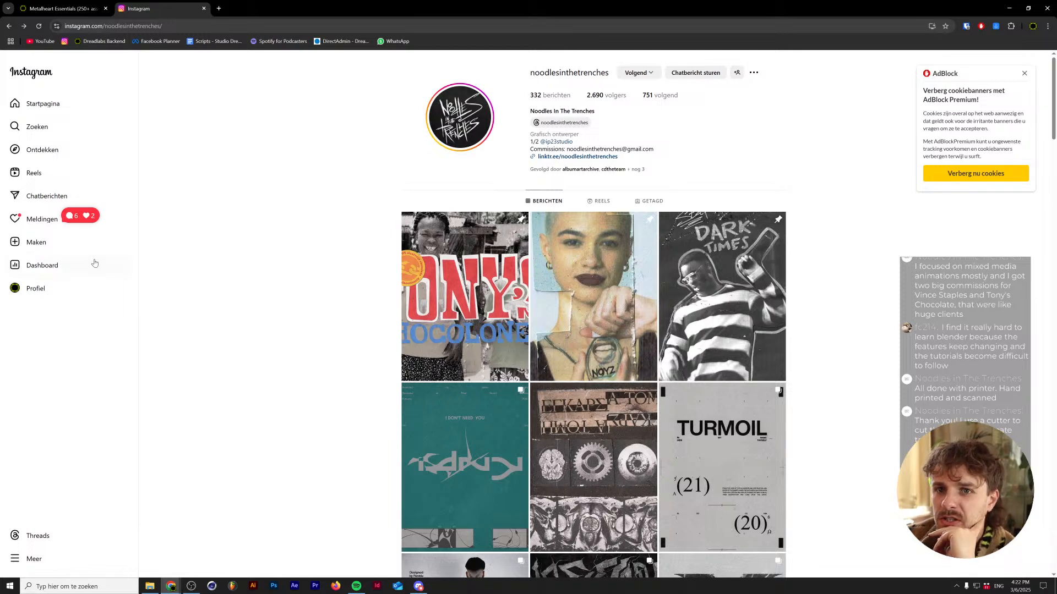
scroll(233, 283, down, 4)
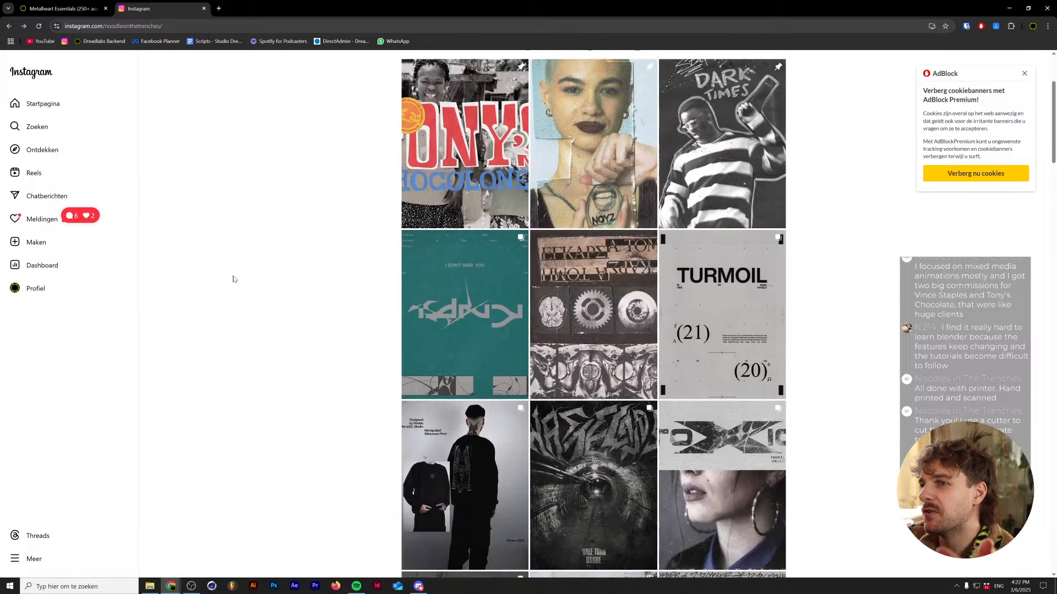
scroll(233, 279, down, 7)
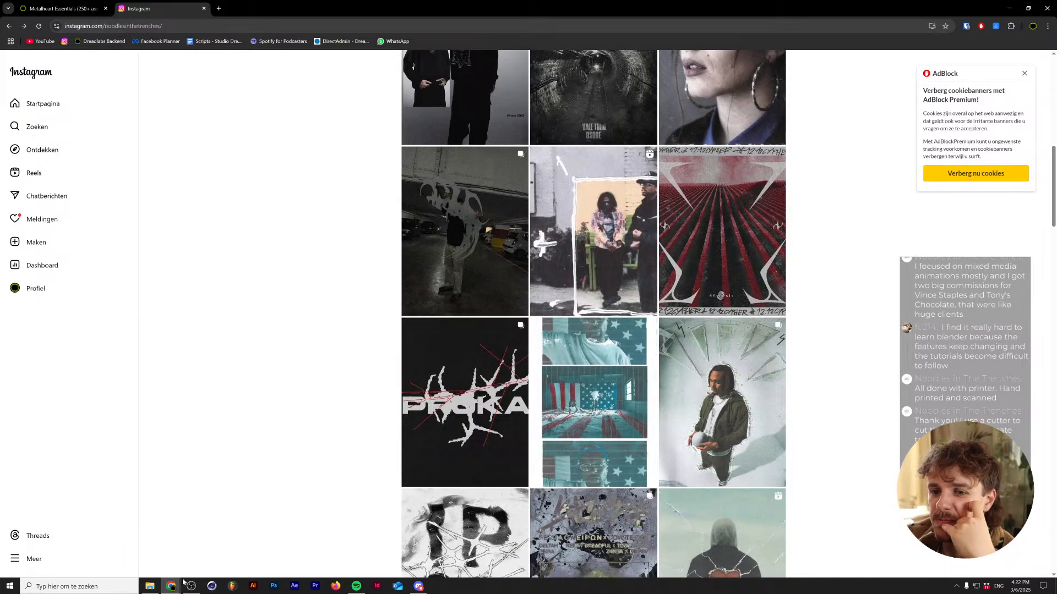
- Switch to Photoshop and open the recent file Metalheart Art.psd, reopening it after closing its document
click(275, 588)
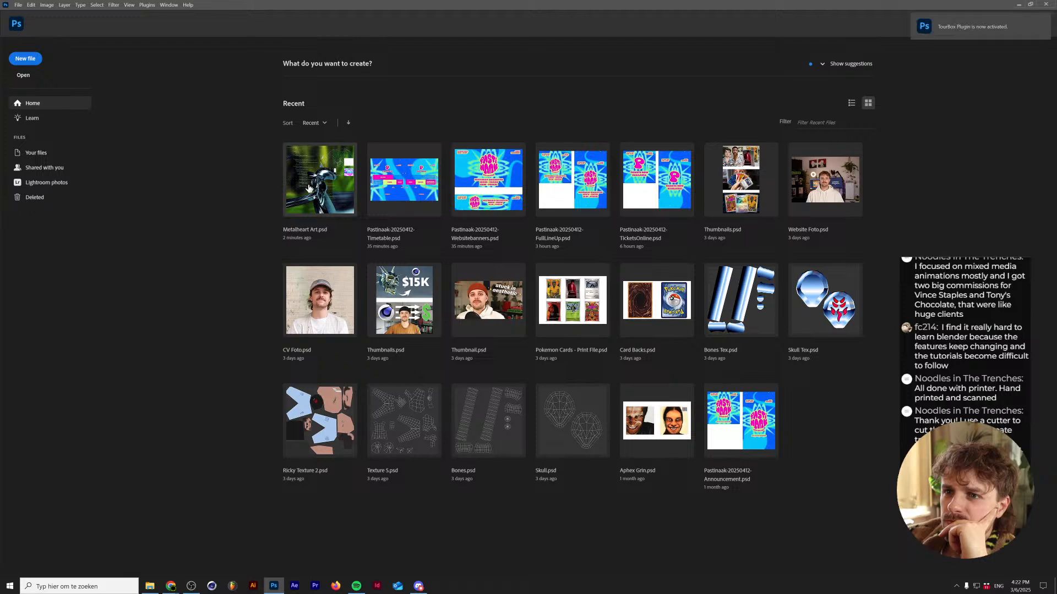
click(317, 187)
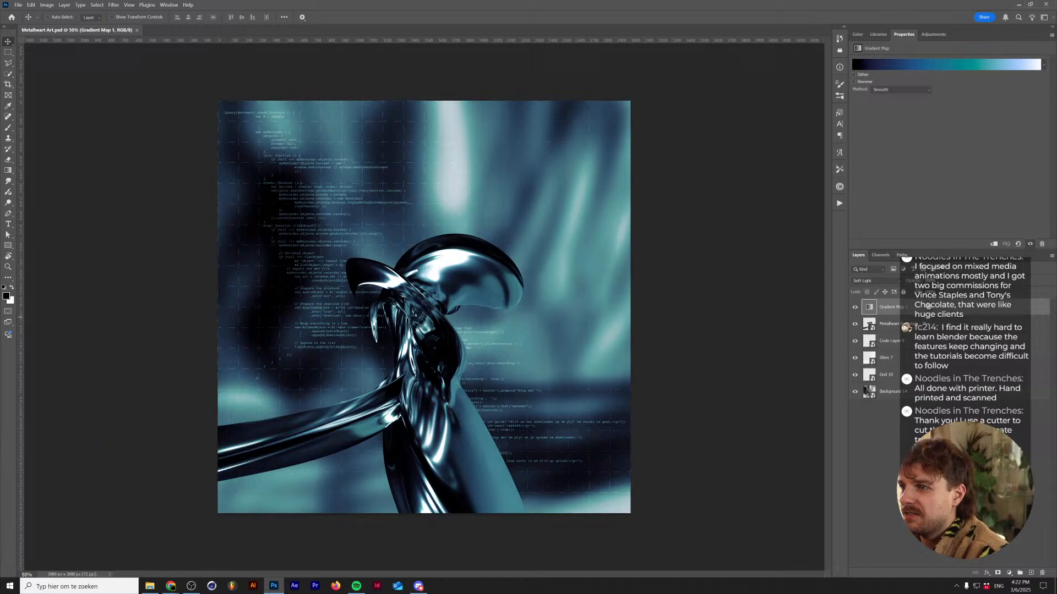
click(149, 586)
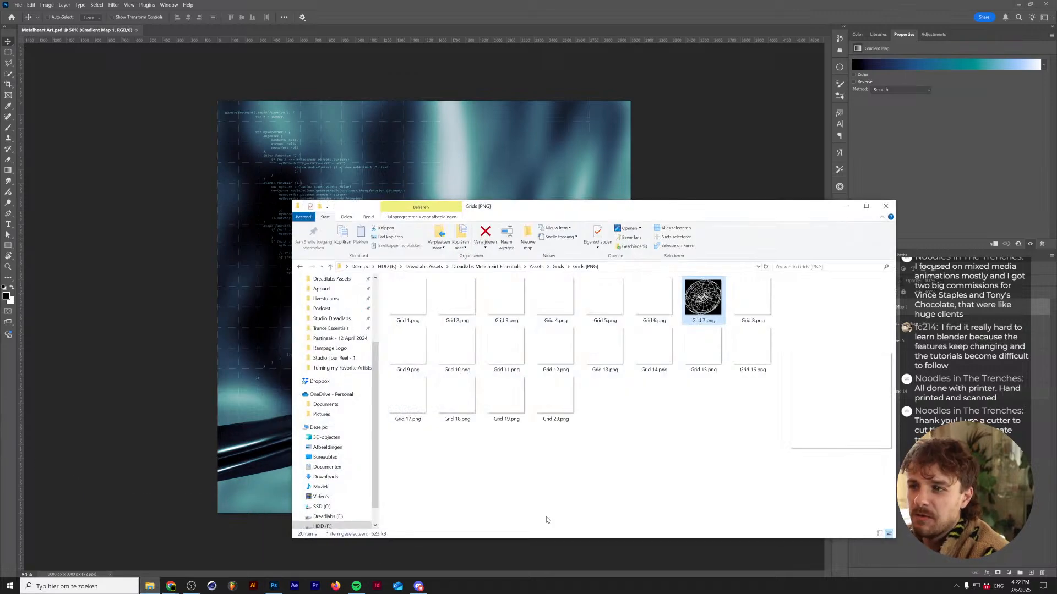
click(137, 31)
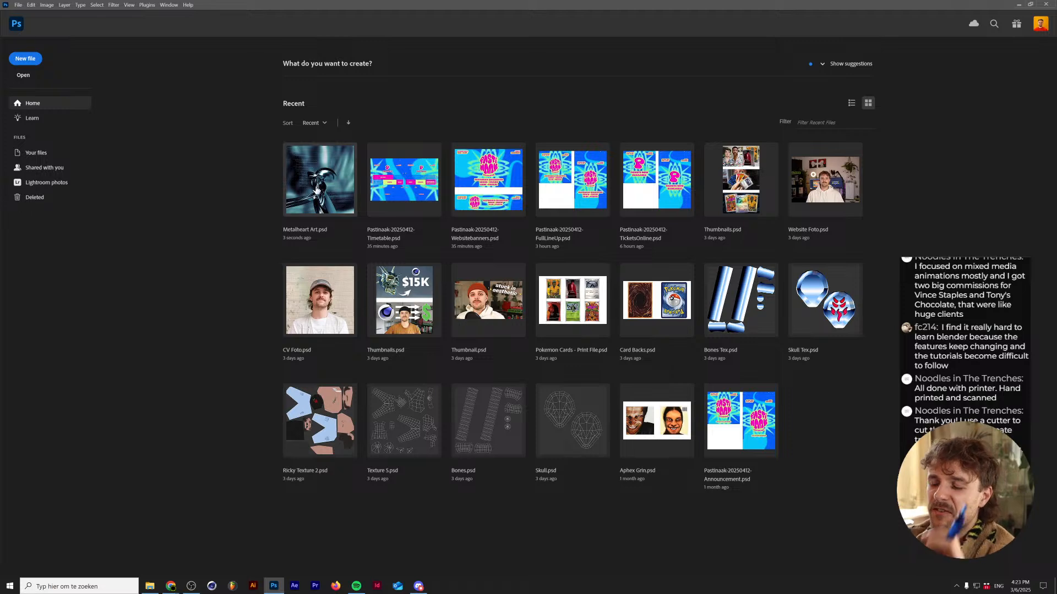
click(316, 190)
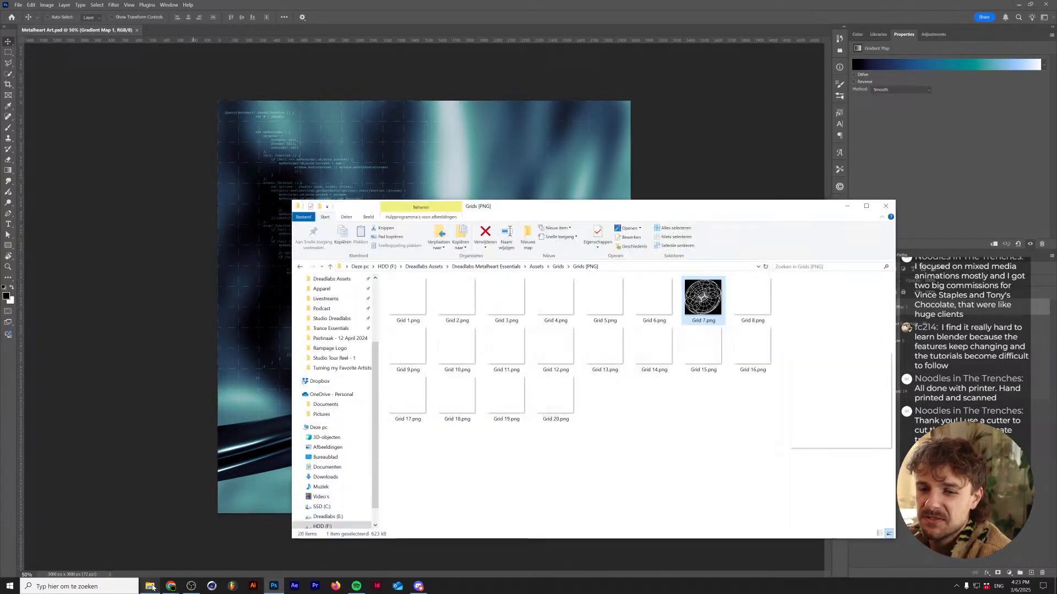
- Try Grid 7.png as a scaled-down wireframe sphere in the artwork's upper-right corner, and delete its layer
click(150, 586)
drag(702, 297, 539, 212)
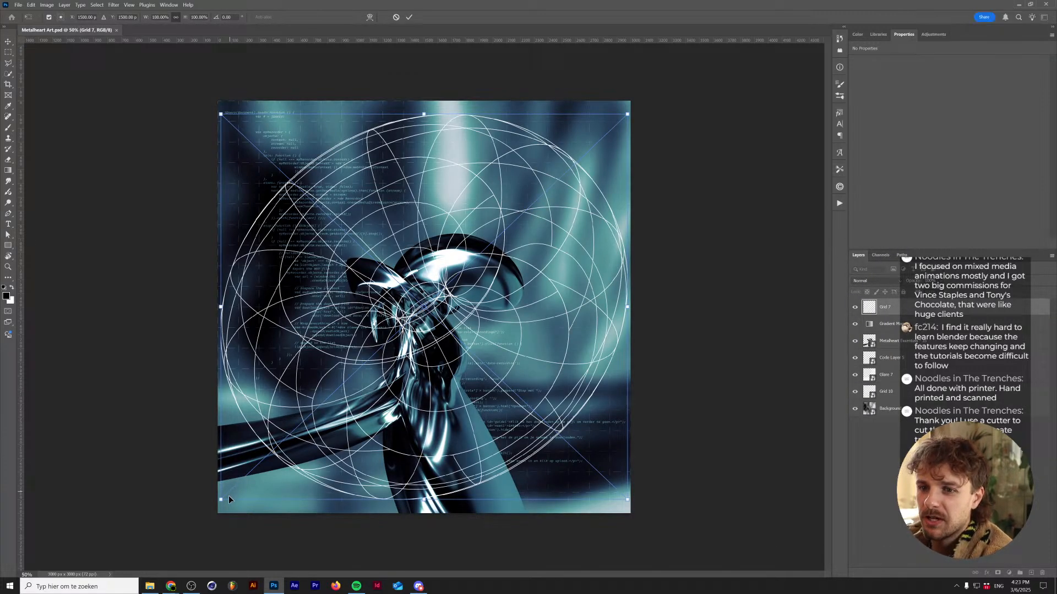
drag(226, 495, 454, 279)
key(Return)
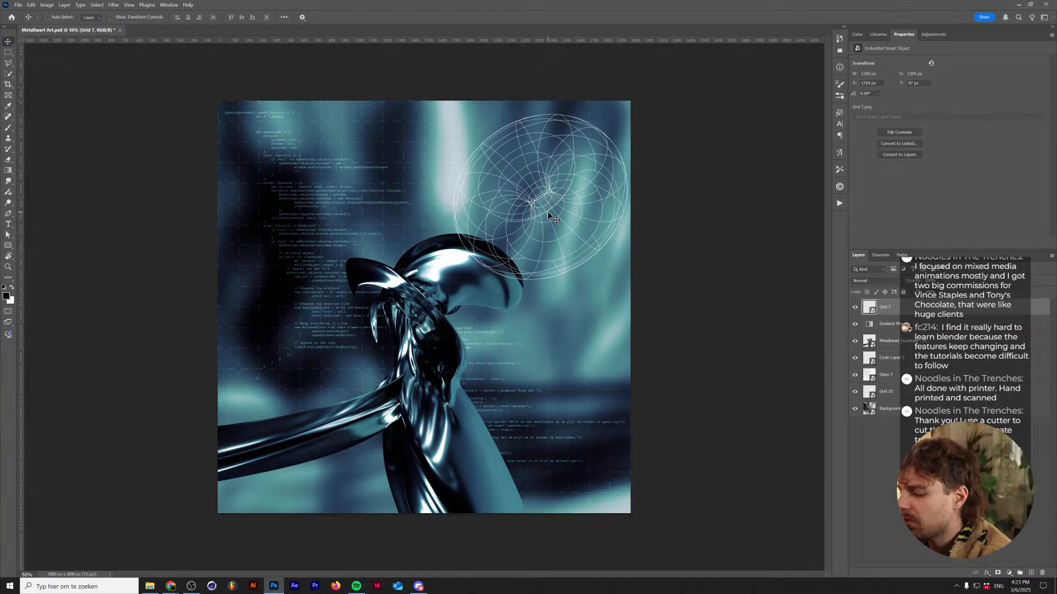
key(Delete)
- Browse the Dreadlabs Metalheart Essentials Assets folder in File Explorer and open Overlays [PNG] inside Overlays
click(150, 586)
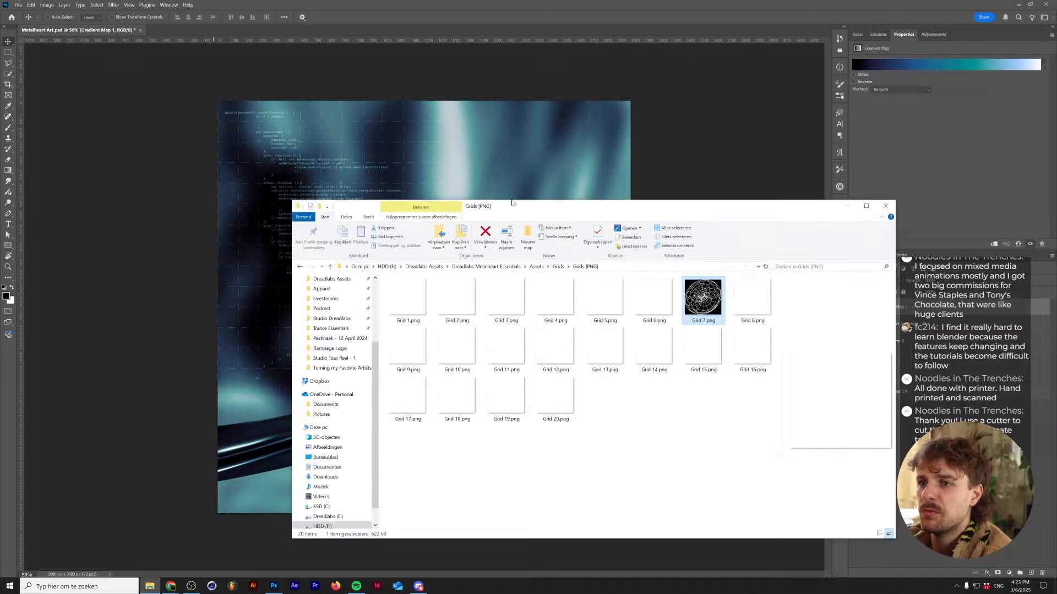
click(558, 266)
click(536, 266)
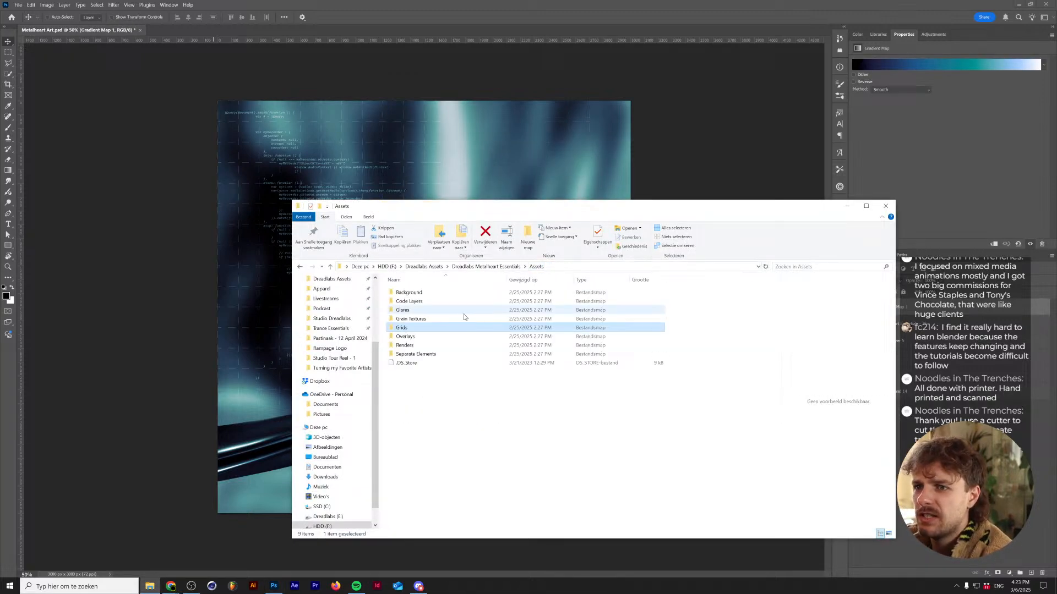
click(409, 294)
click(435, 310)
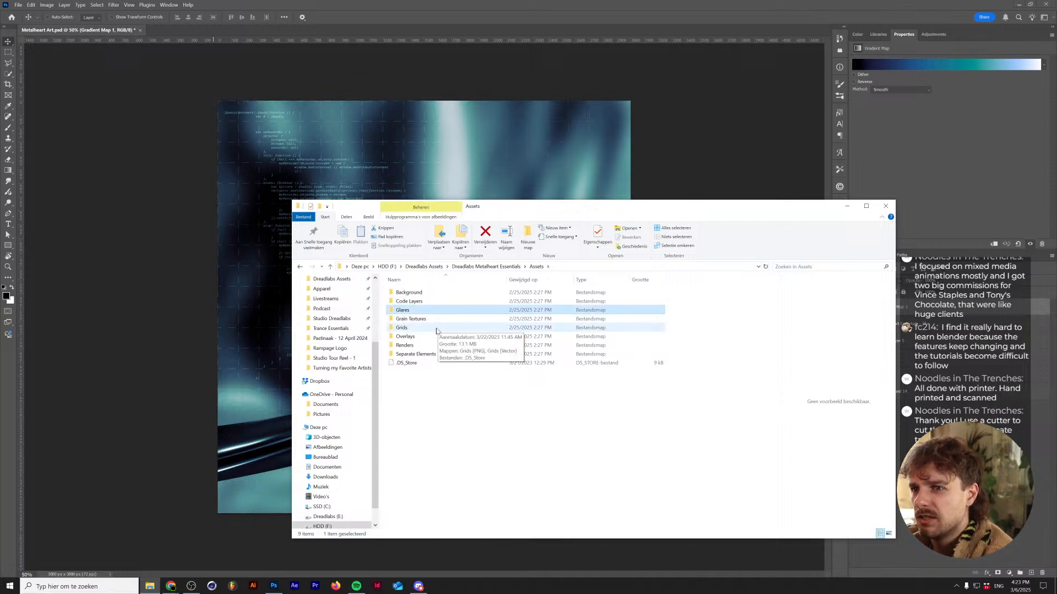
click(436, 329)
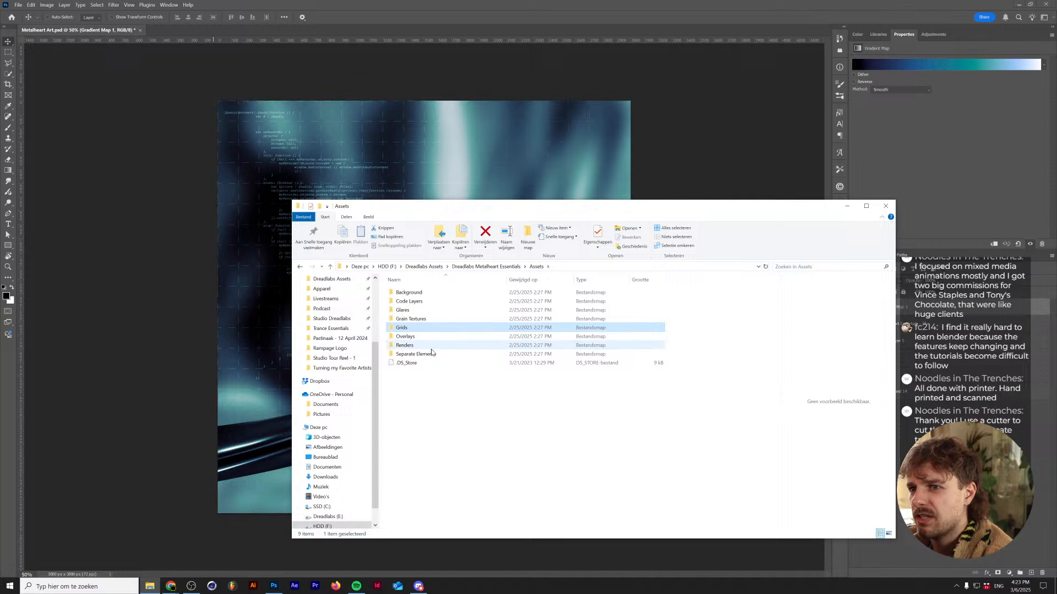
click(432, 354)
click(428, 336)
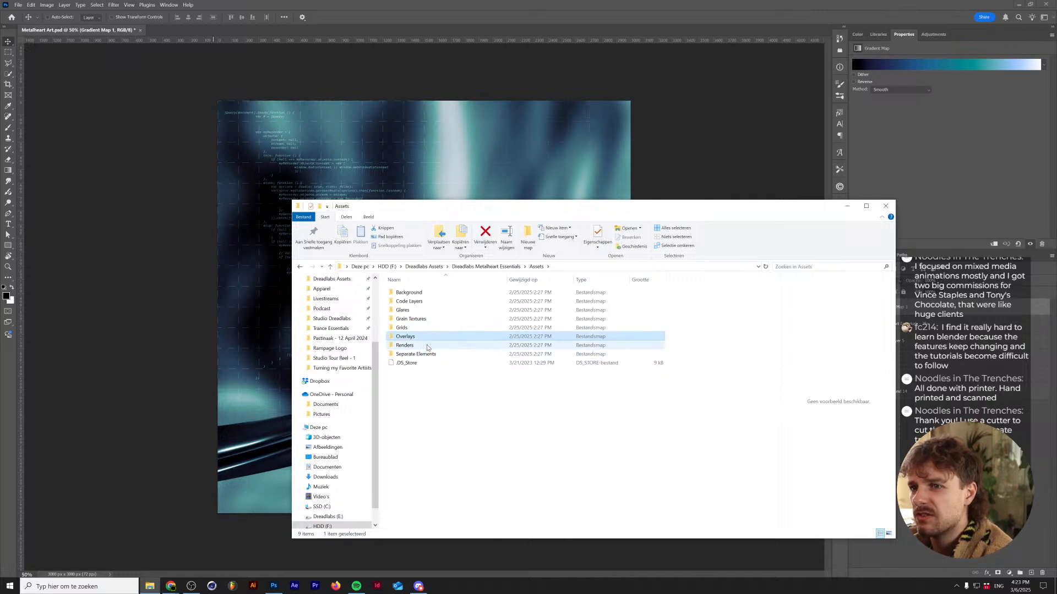
double_click(429, 337)
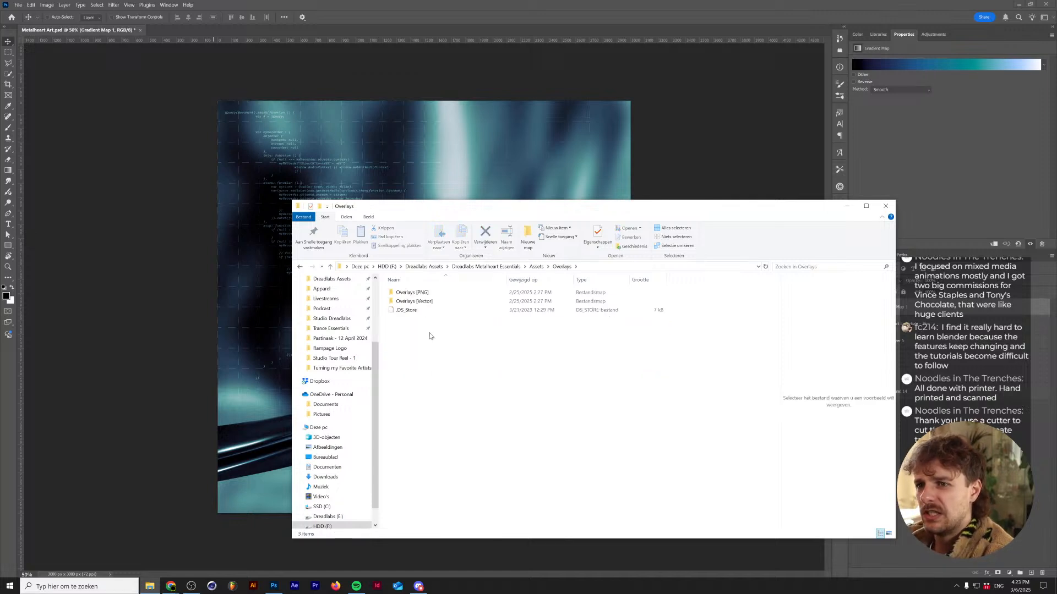
double_click(413, 293)
- Preview the overlay images from Overlay 1.png through Overlay 4.png, return to Overlay 3.png and close the image viewer
click(414, 303)
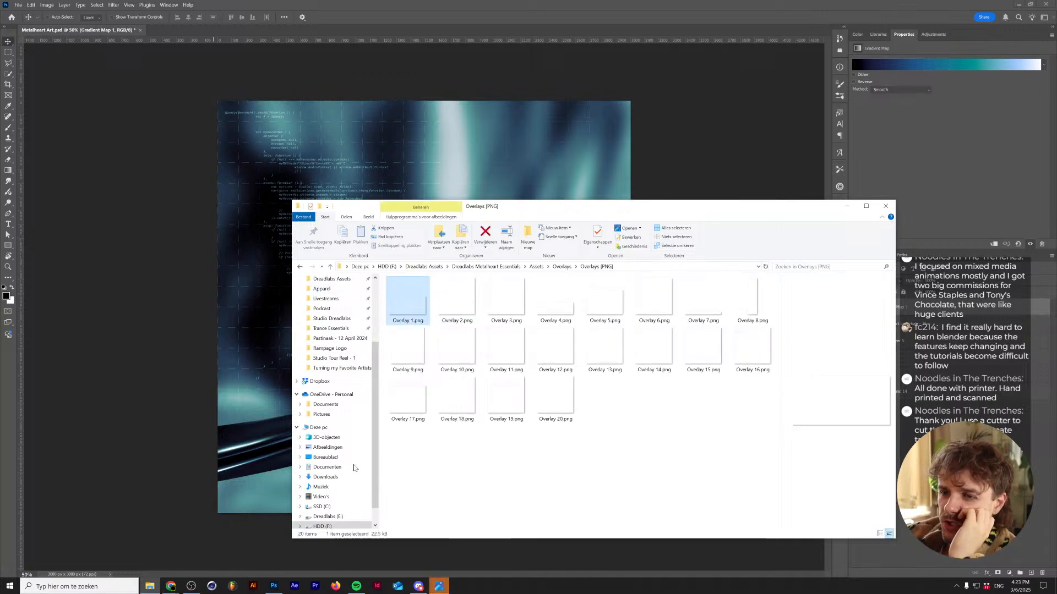
click(438, 586)
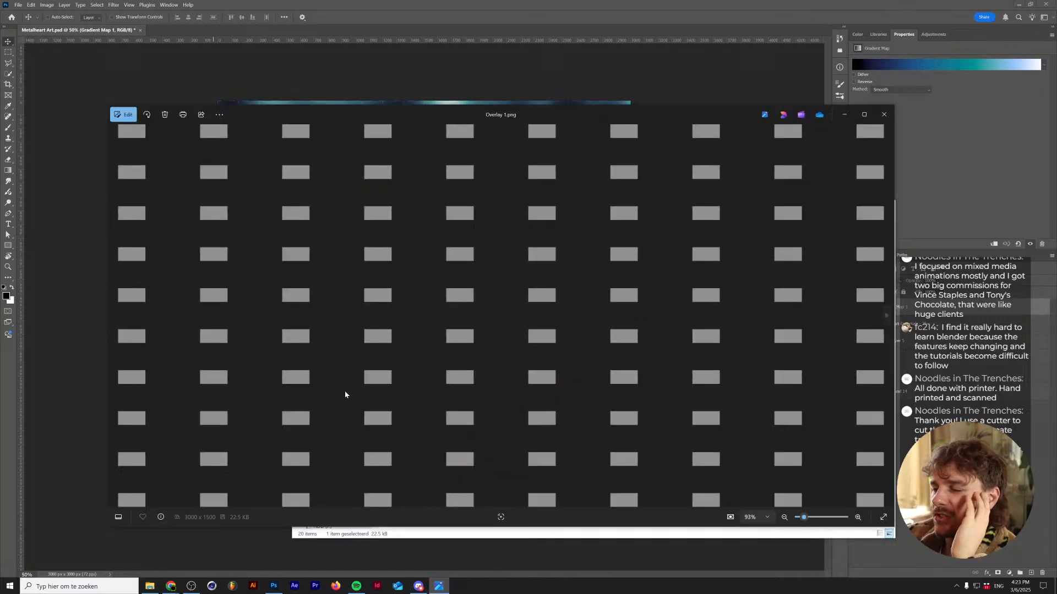
key(Right)
key(Right)
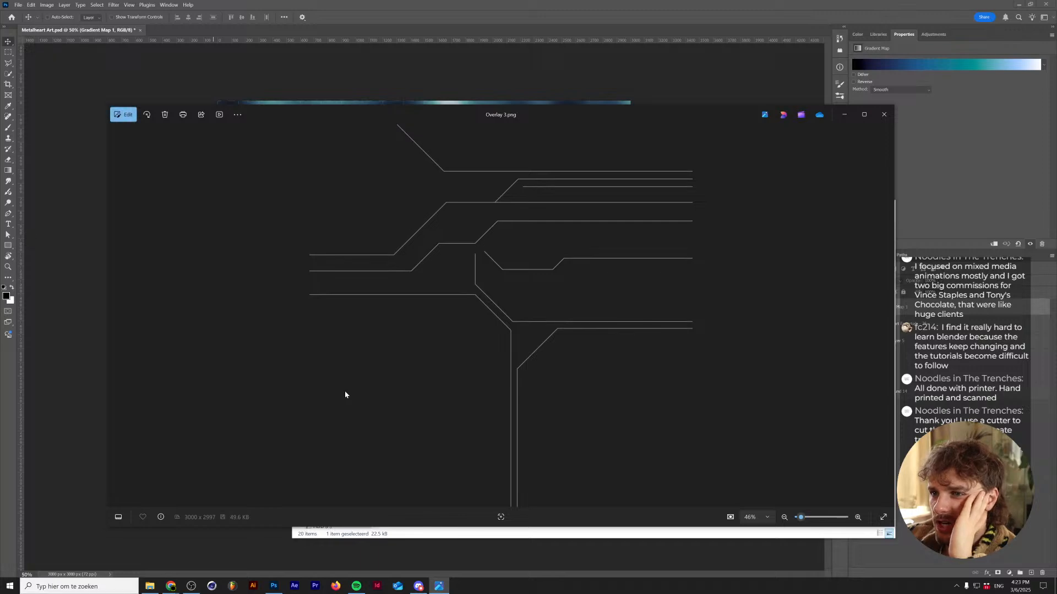
key(Right)
key(Left)
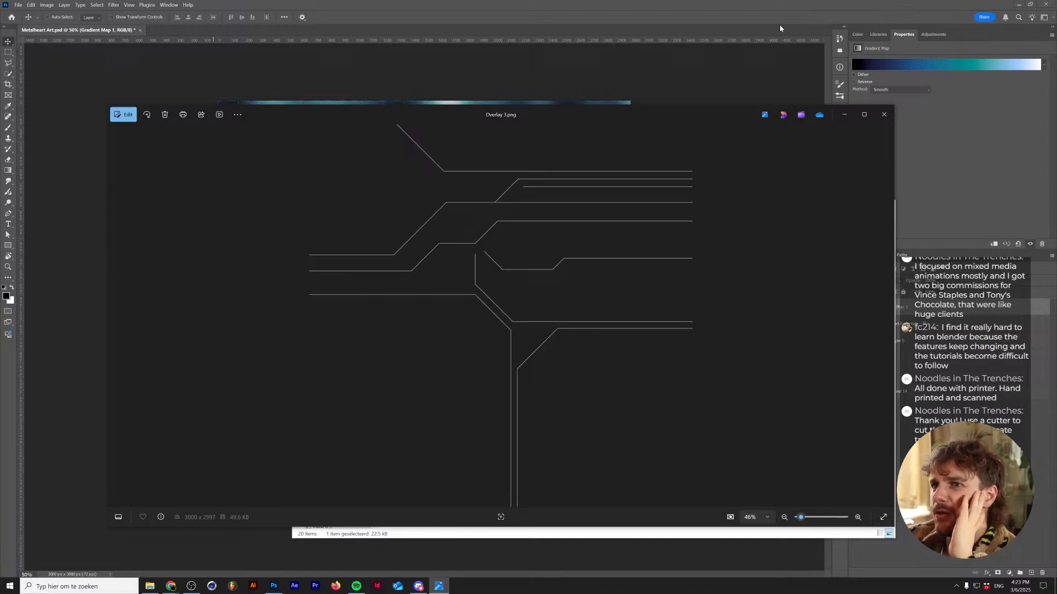
click(883, 115)
- Place Overlay 3.png across the whole canvas and move its layer directly above the Grid 10 layer
click(498, 300)
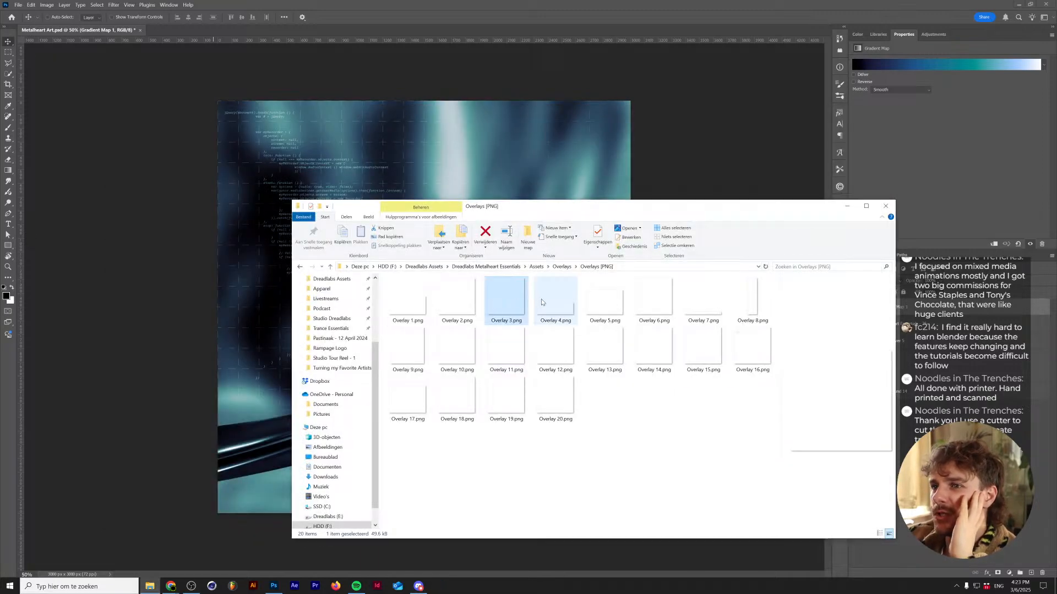
drag(507, 297, 521, 159)
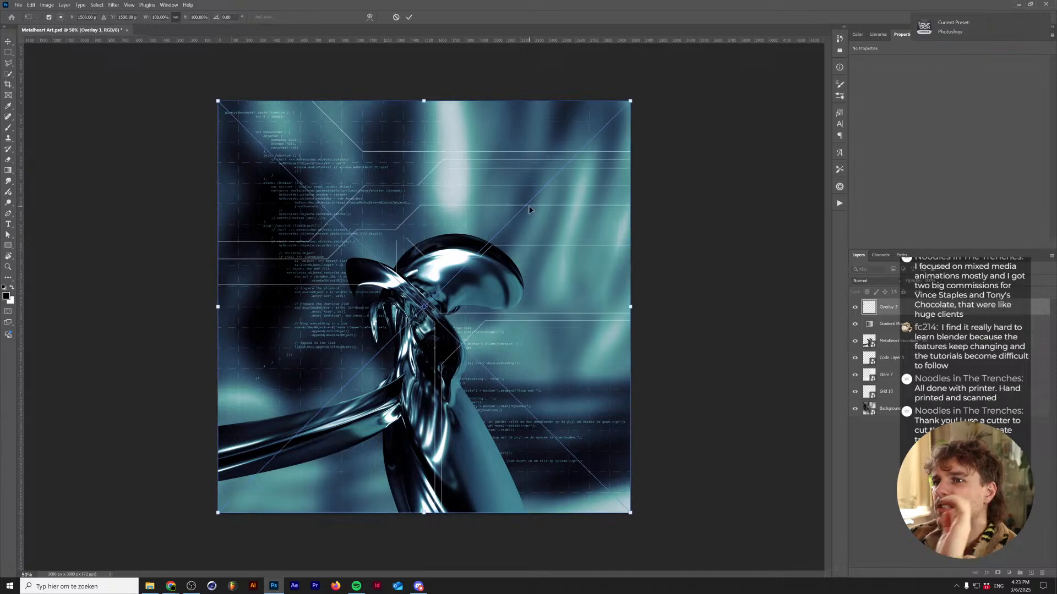
key(Return)
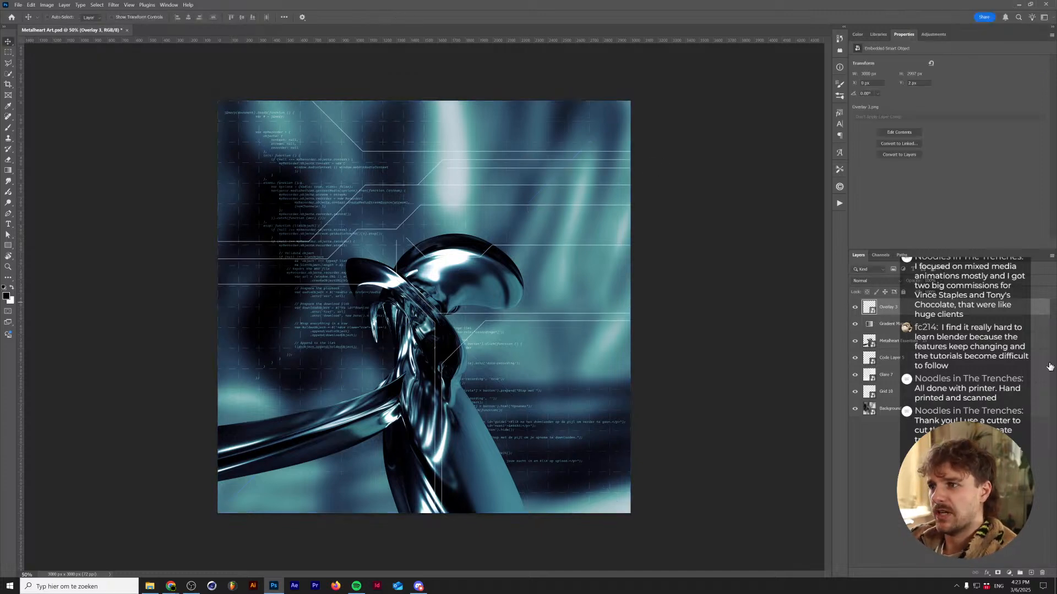
drag(888, 308, 902, 389)
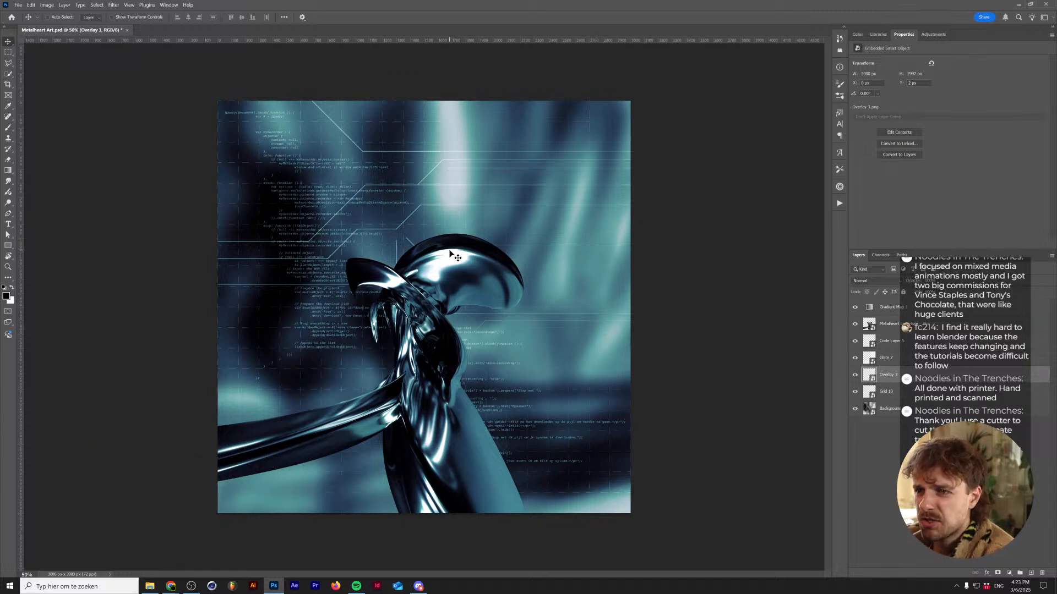
- Try scaling the Overlay 3 layer to about 101.5%, undo the scaling and delete the layer
key(ctrl+t)
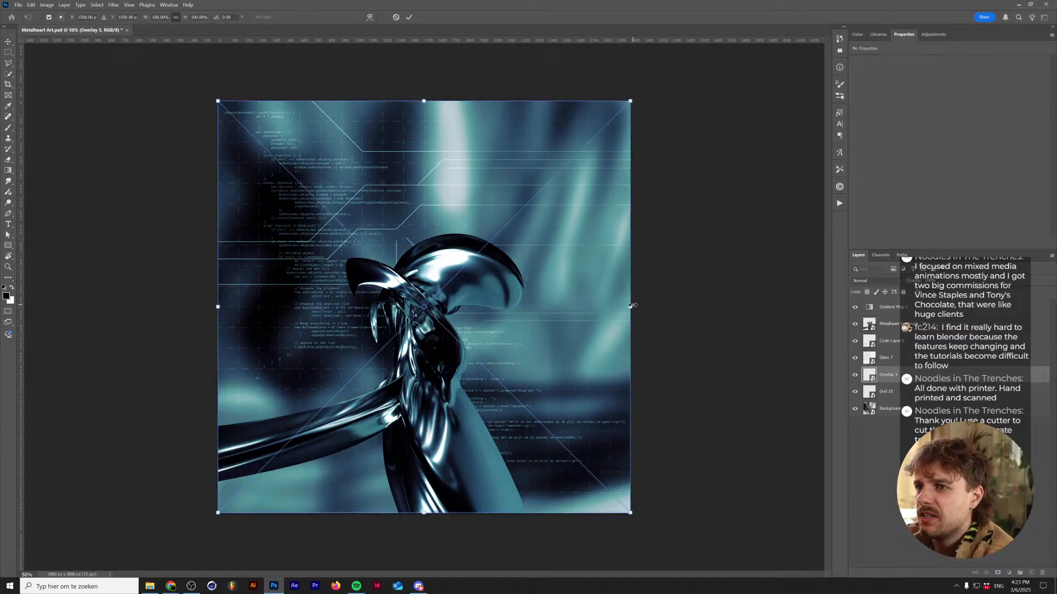
drag(633, 305, 638, 302)
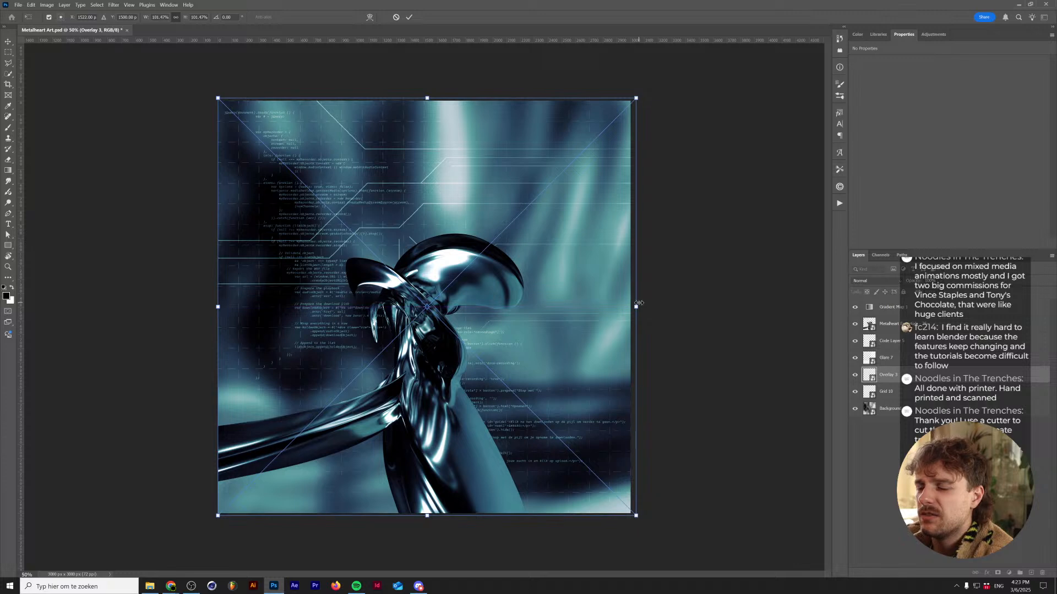
key(Return)
key(ctrl+z)
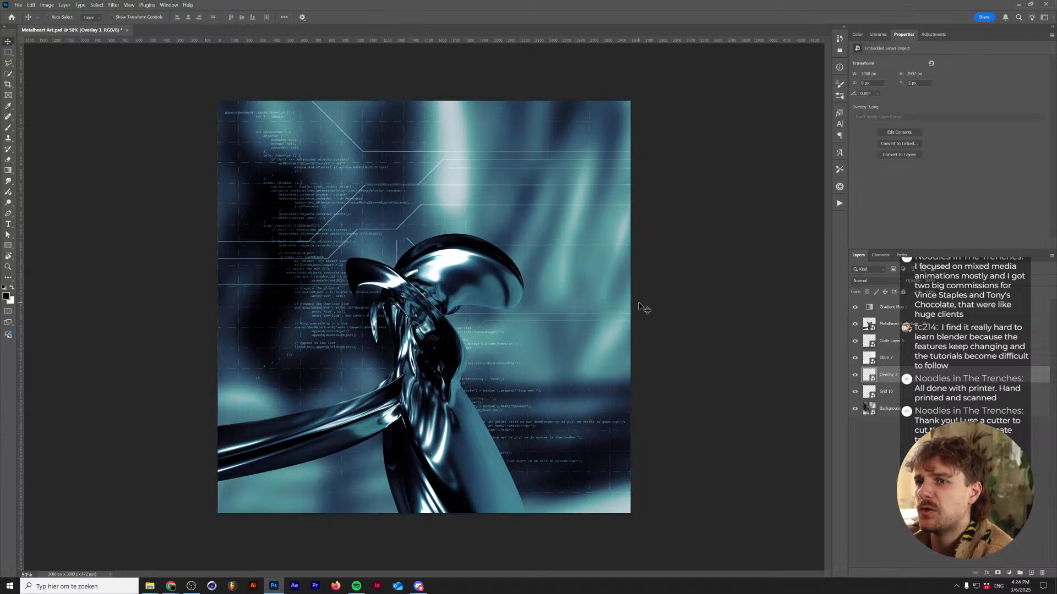
key(Delete)
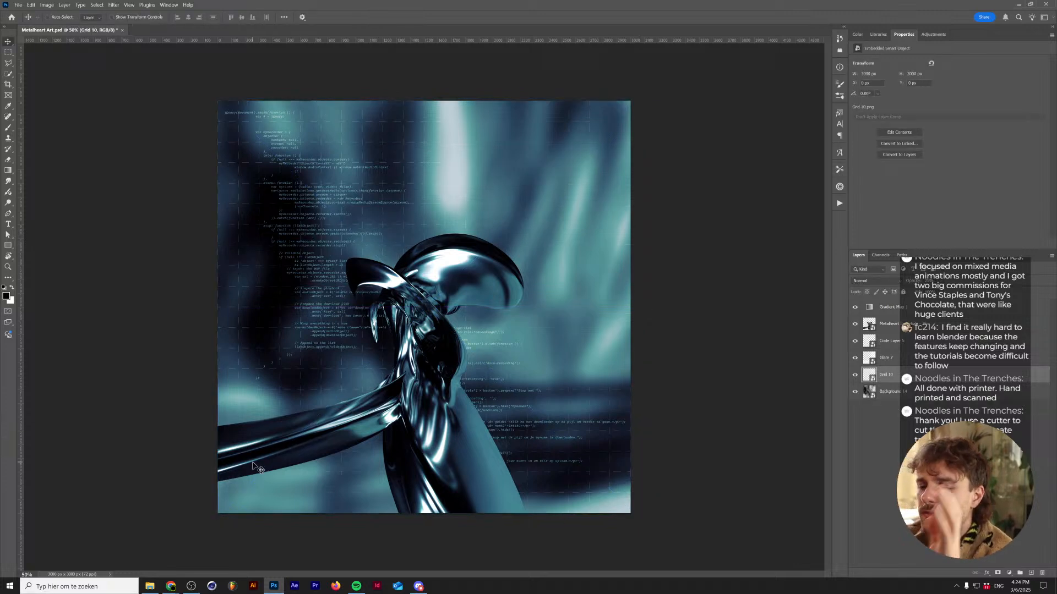
- Preview the overlay images from Overlay 4.png through Overlay 14.png in the Overlays [PNG] folder, finishing by closing the image viewer
click(150, 586)
click(556, 309)
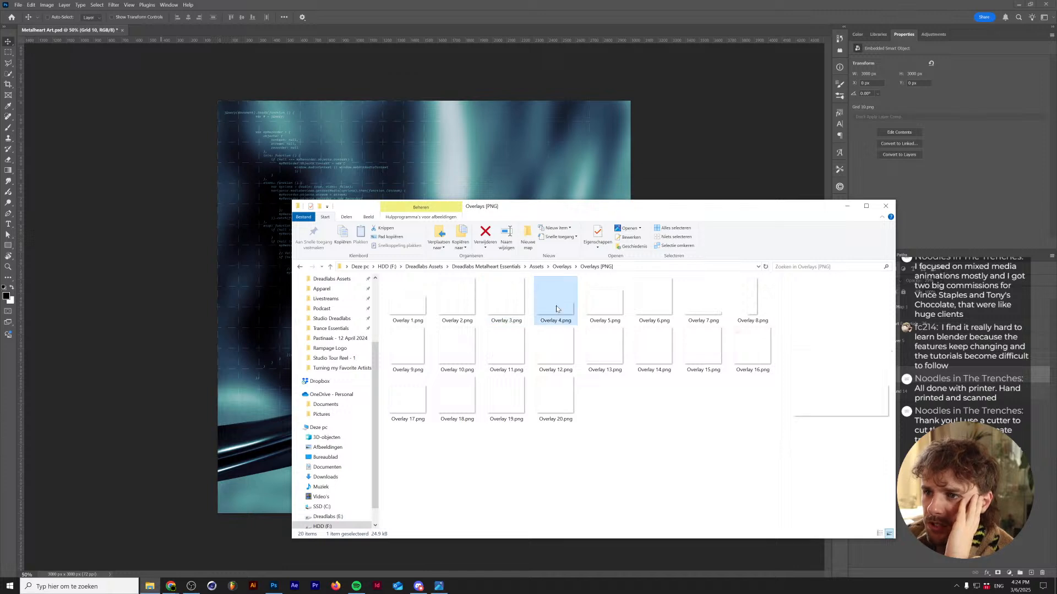
double_click(555, 308)
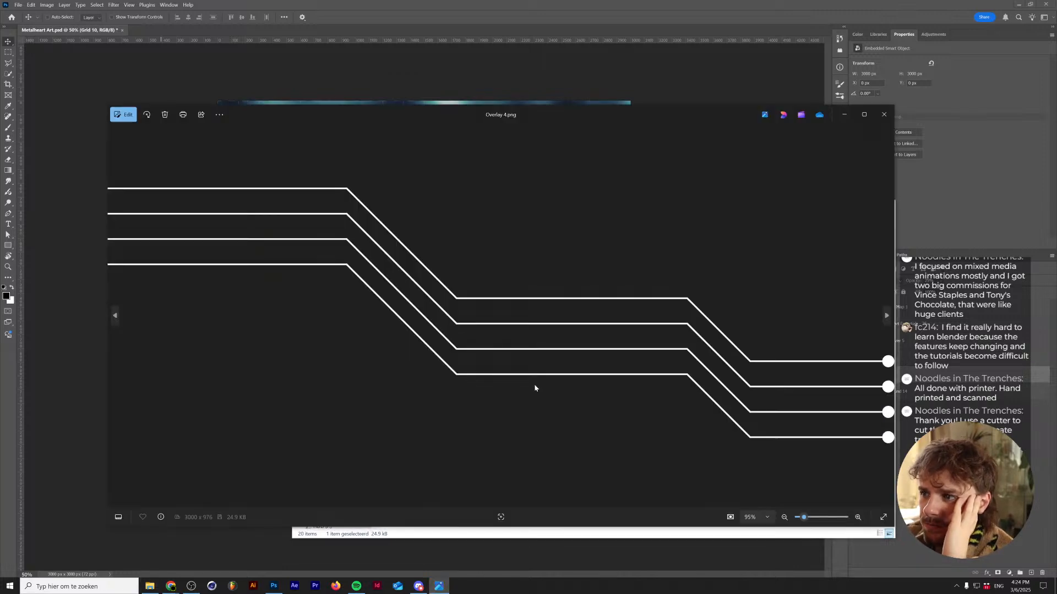
key(Right)
key(Right)
key(Right)
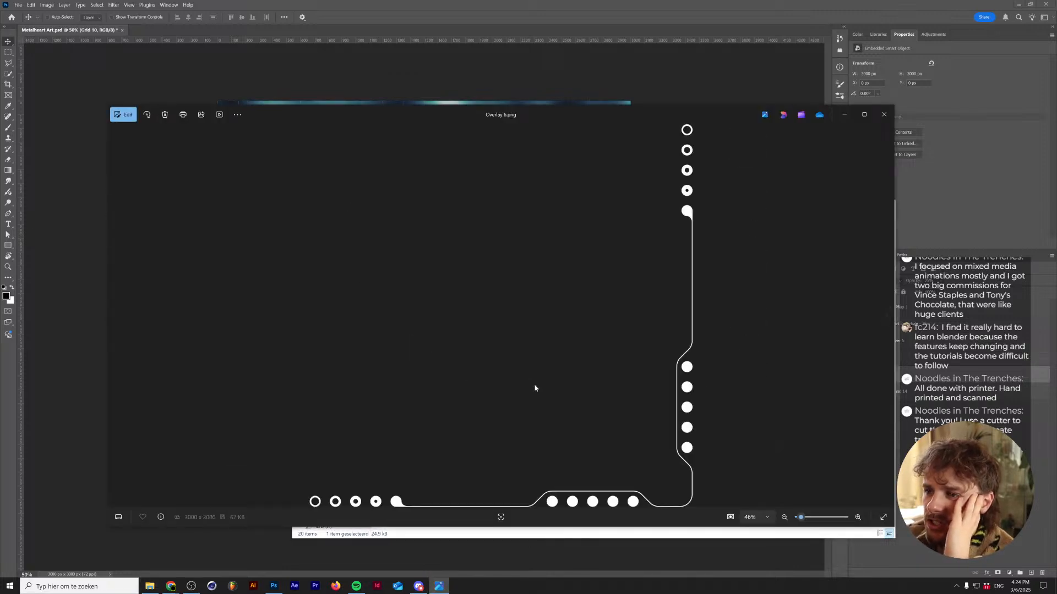
key(Right)
key(Right)
key(Right)
key(Right)
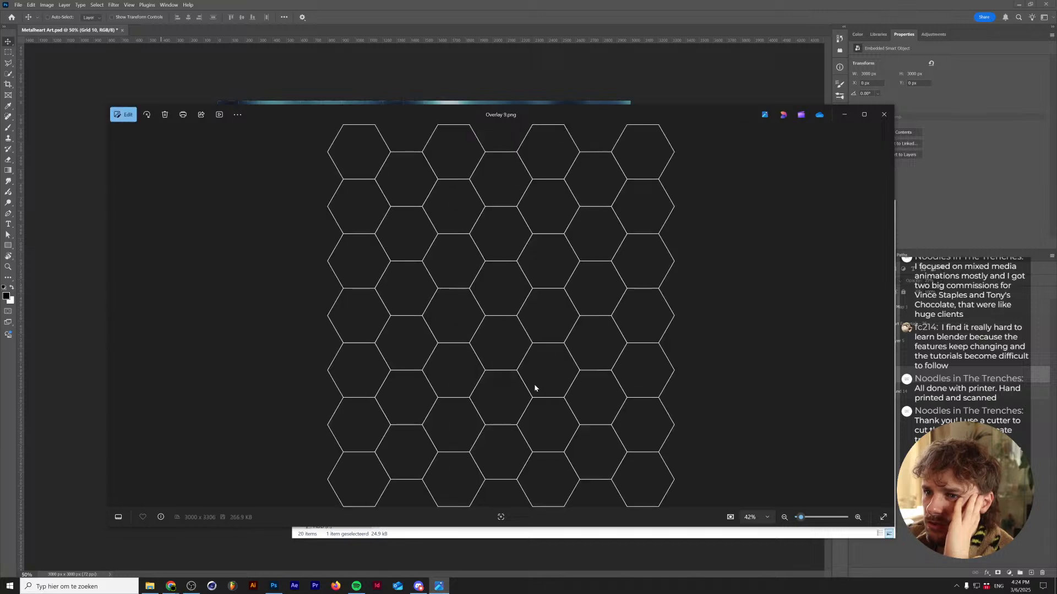
key(Right)
key(Right)
key(Right)
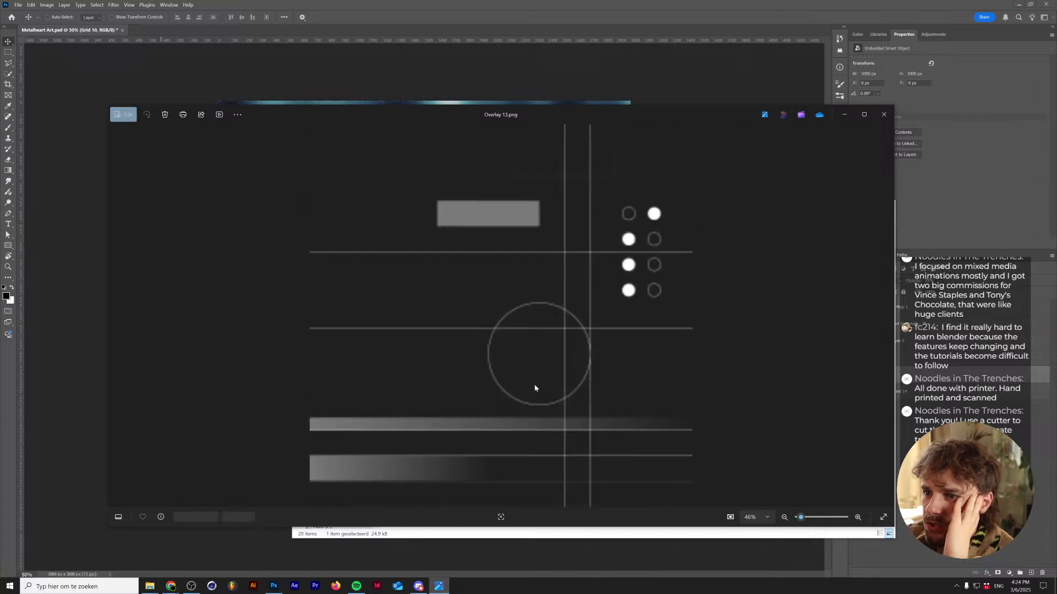
key(Right)
key(Left)
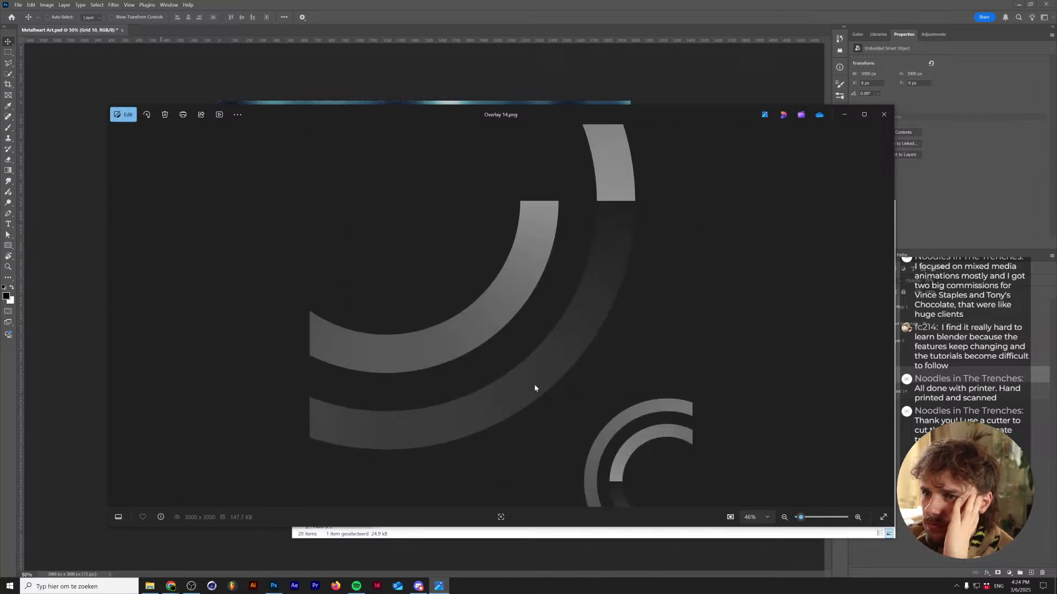
click(884, 115)
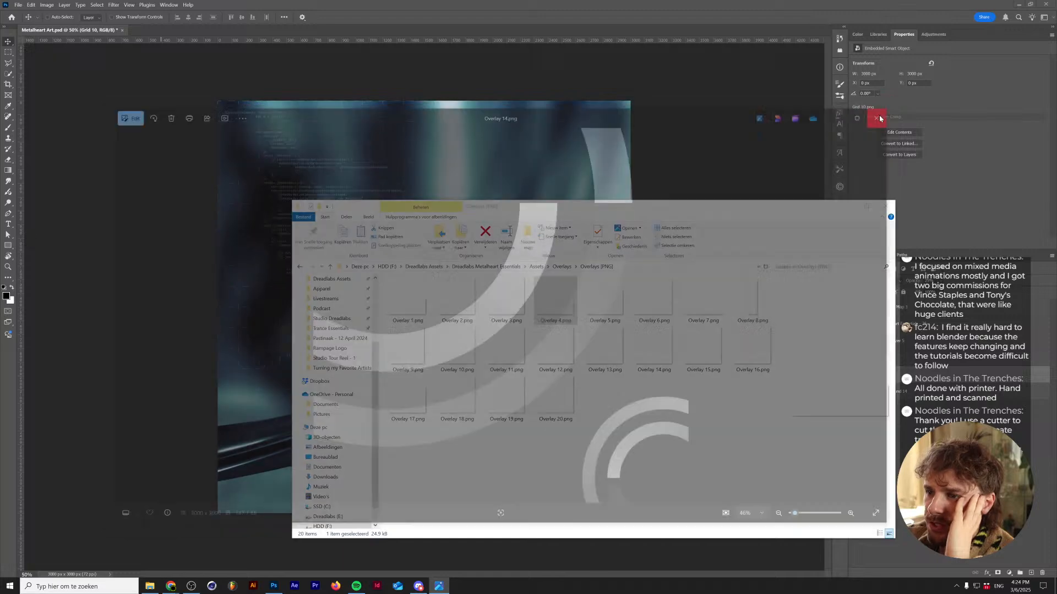
- Place Overlay 14.png across the whole canvas above the Grid 10 layer and set its opacity to 50%
click(411, 397)
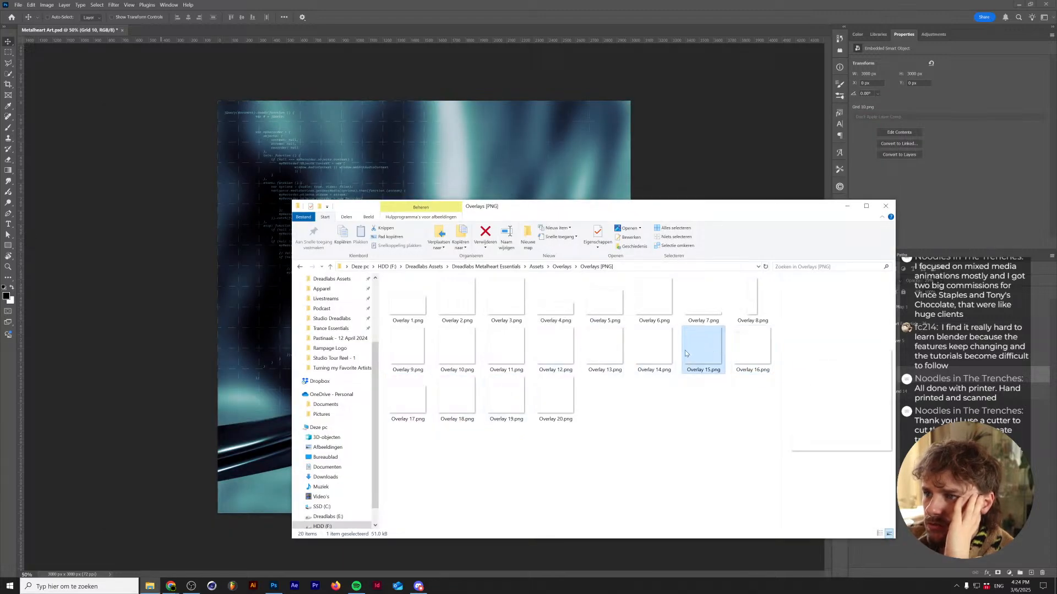
click(658, 354)
drag(646, 355, 535, 233)
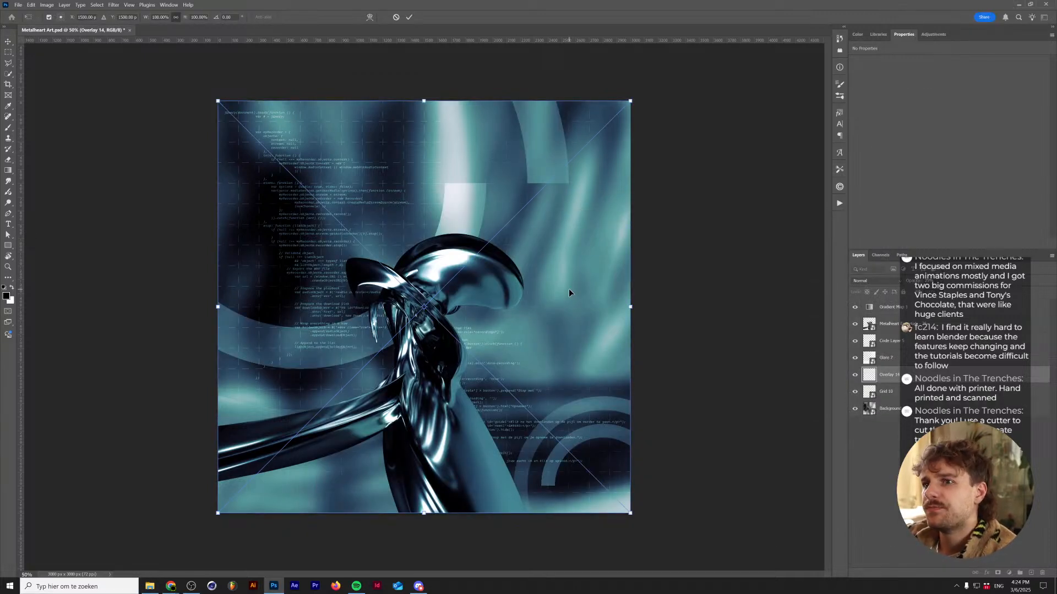
key(Return)
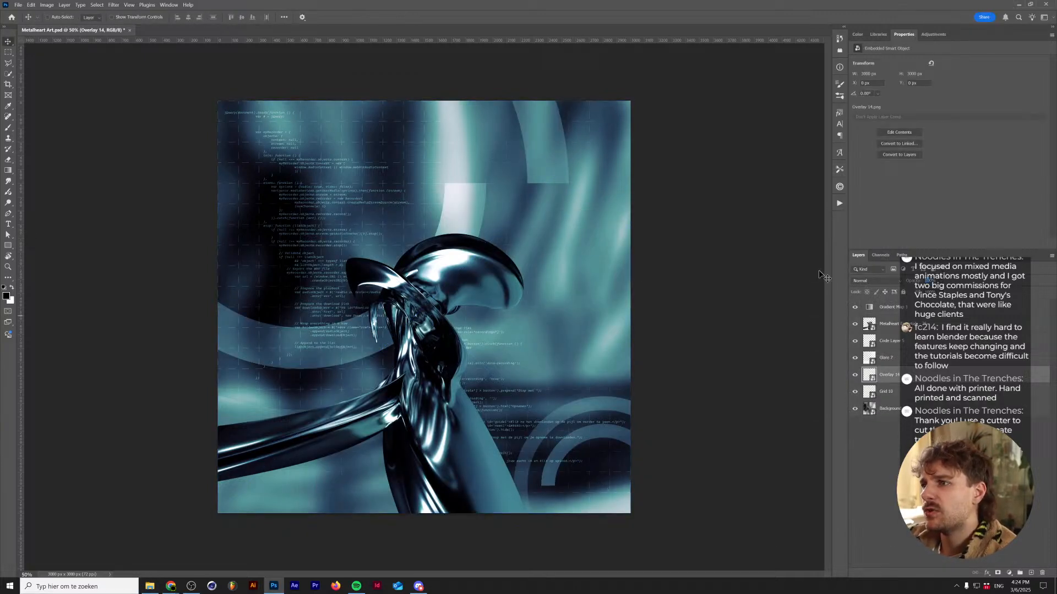
key(5)
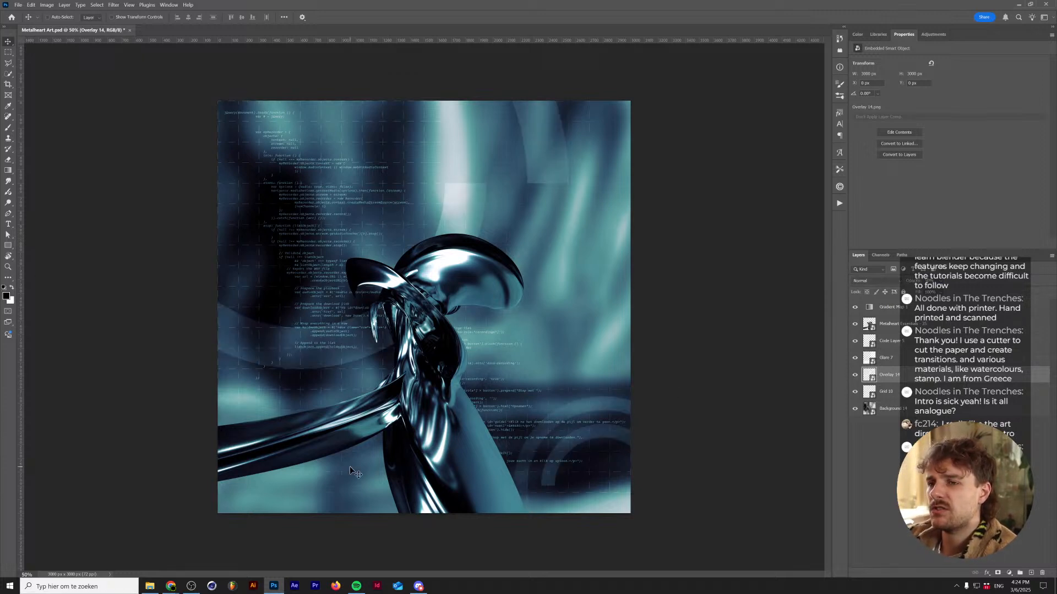
- Switch back to File Explorer, reopen Overlays [PNG] from the Overlays folder and select Overlay 1.png
click(149, 586)
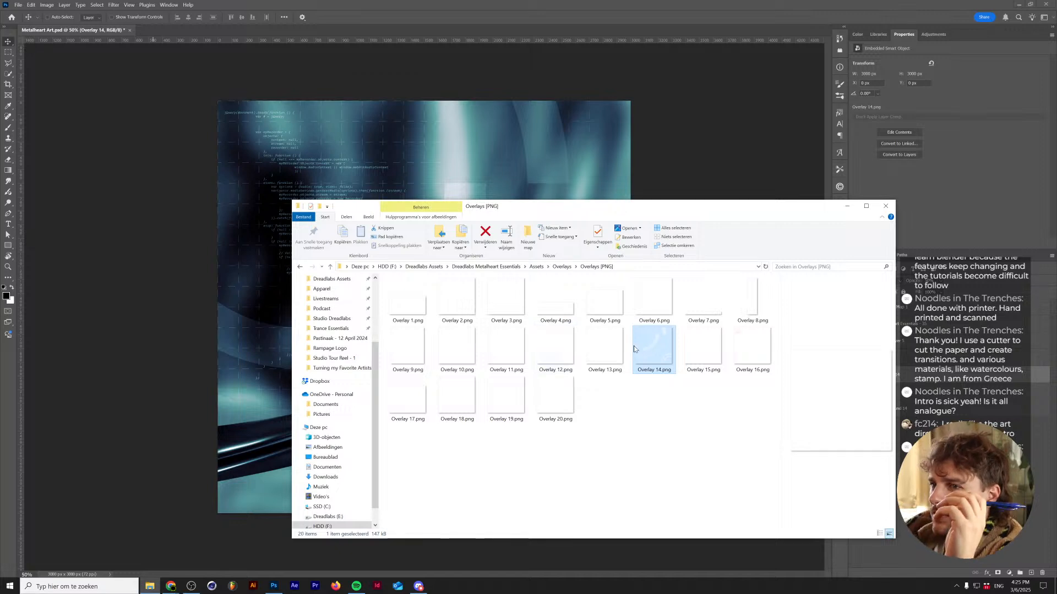
click(562, 266)
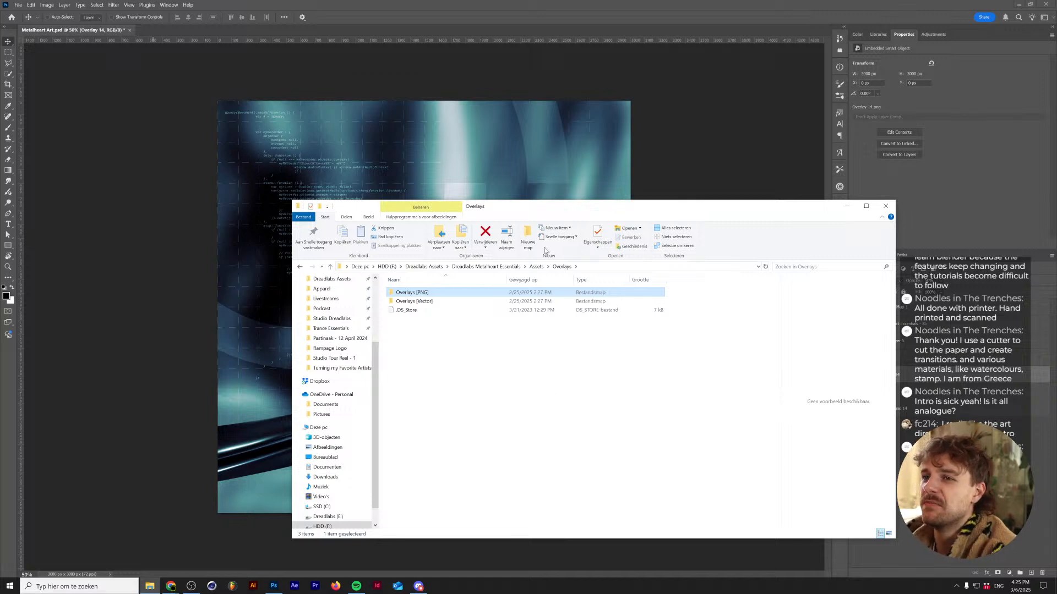
double_click(491, 296)
click(408, 306)
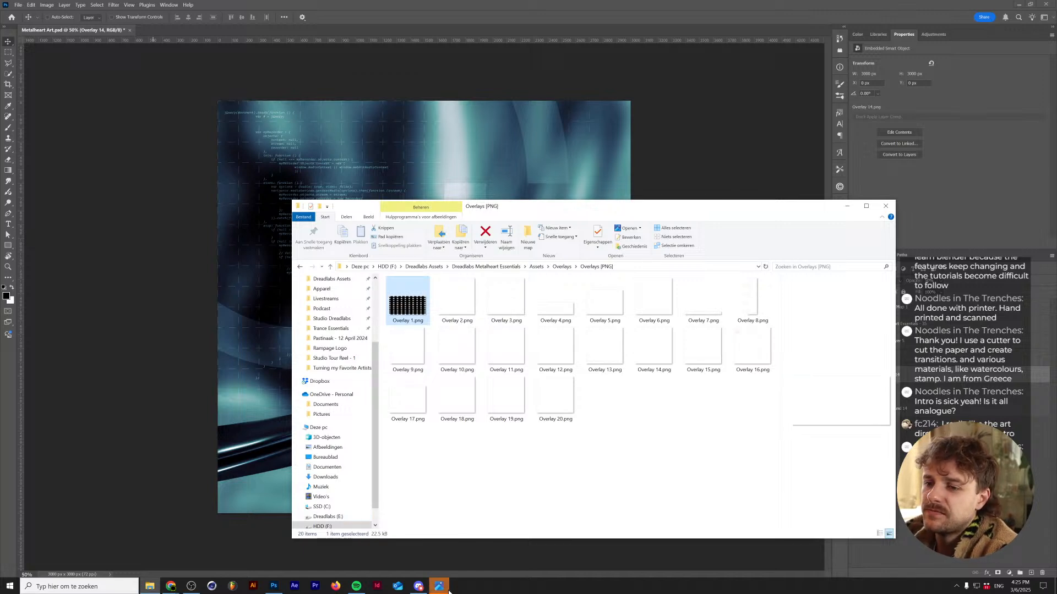
- Preview all the overlay images from Overlay 1.png through Overlay 20.png and close the image viewer
key(Return)
key(Right)
key(Right)
key(Right)
key(Right)
key(Right)
key(Right)
key(Right)
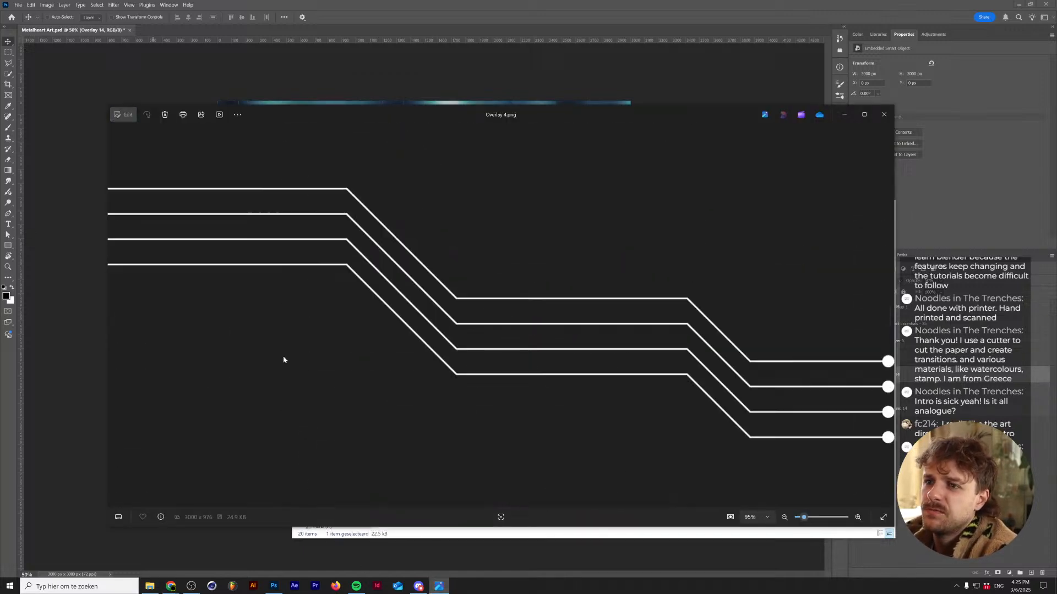
key(Right)
key(Right)
key(Right)
key(Right)
key(Right)
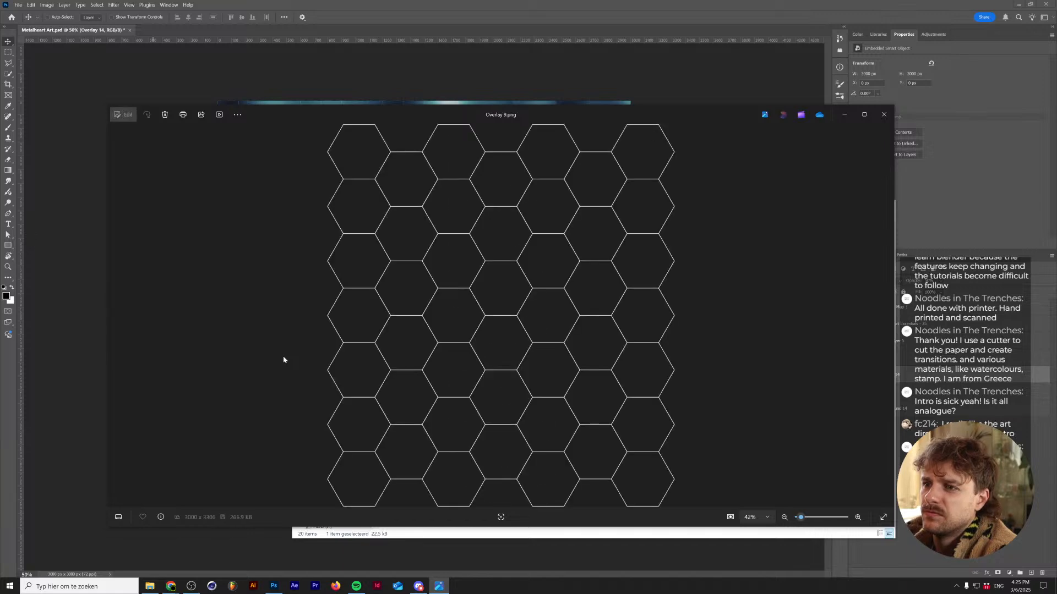
key(Right)
key(Right)
key(Right)
key(Right)
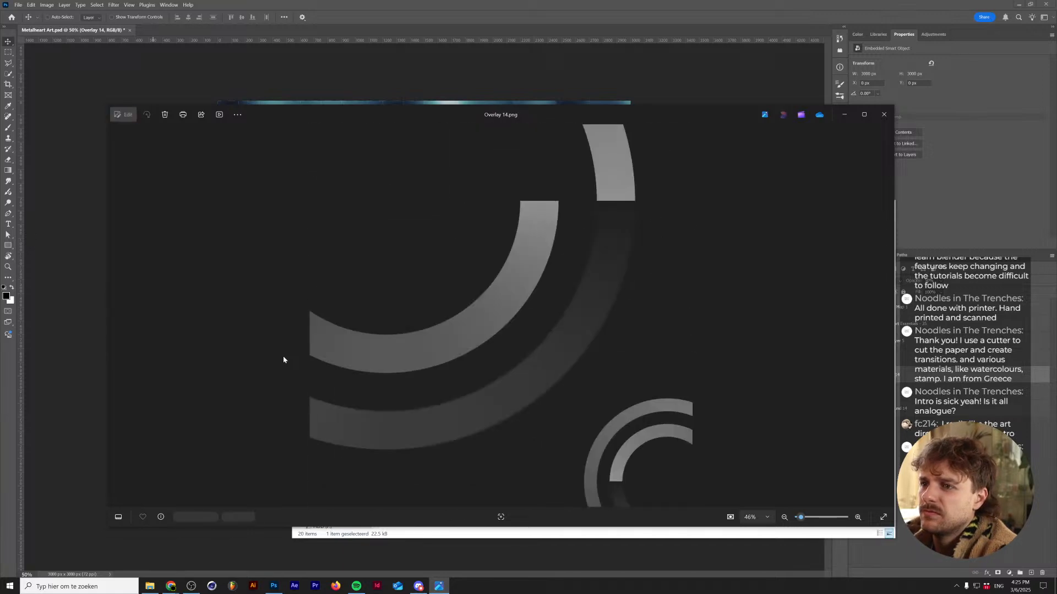
key(Left)
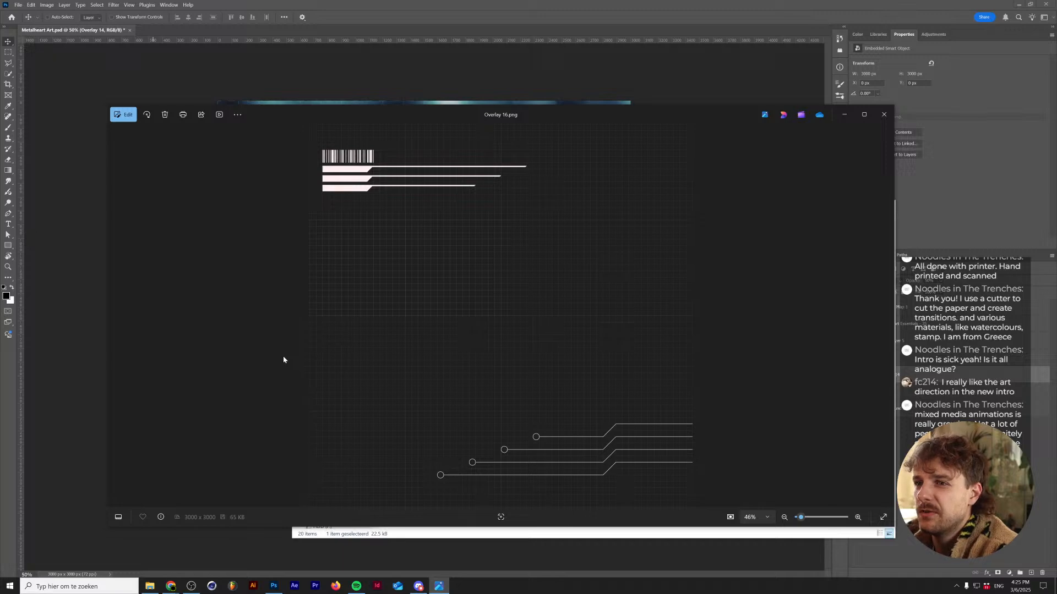
key(Right)
key(Right)
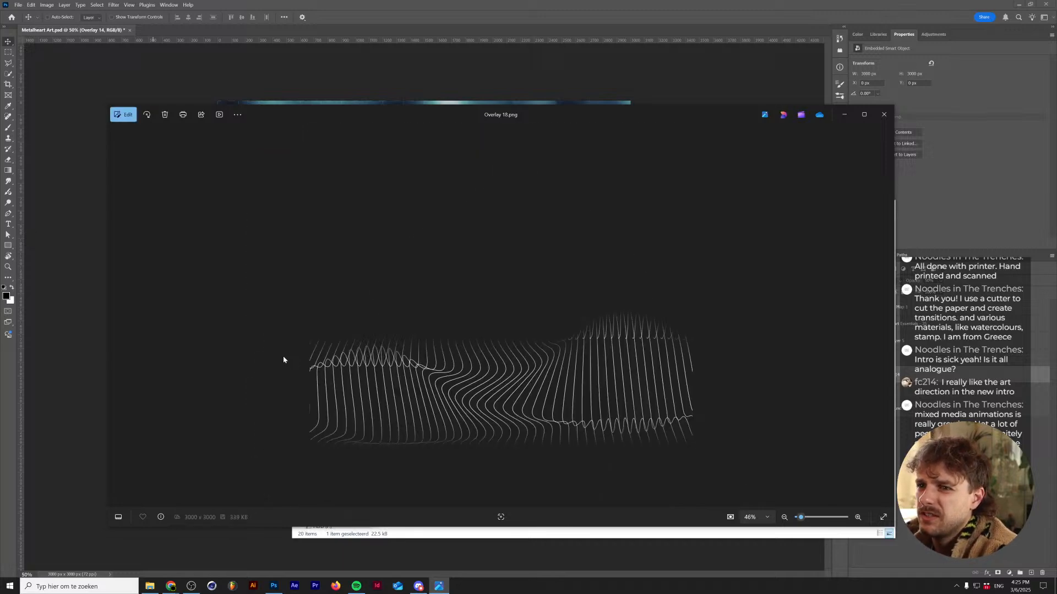
key(Right)
key(Right)
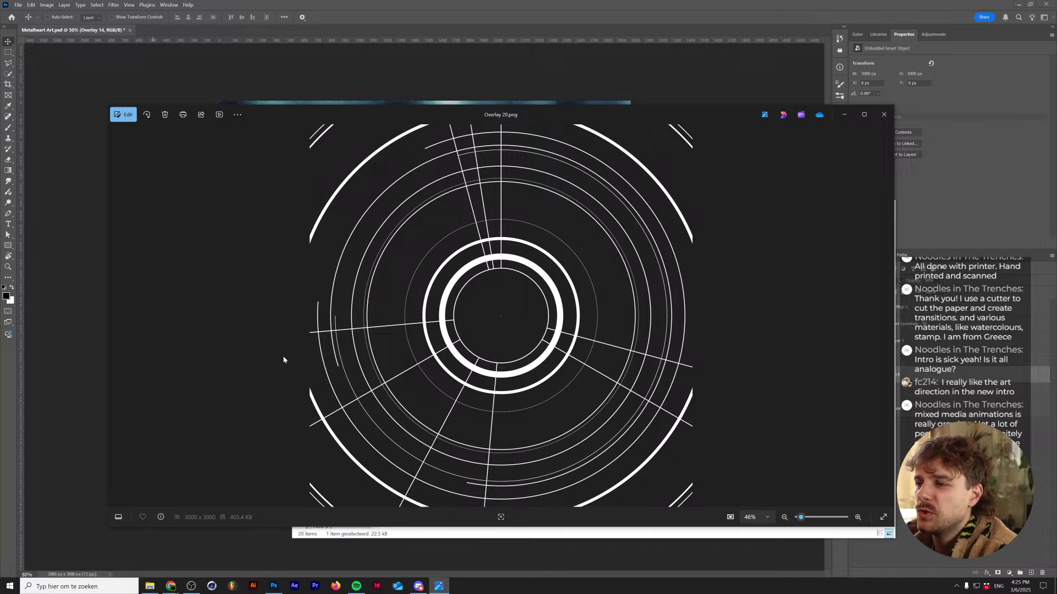
click(884, 114)
- Place Overlay 20.png across the whole canvas above Overlay 14, set its opacity to 30% and deselect all layers
drag(552, 397, 504, 167)
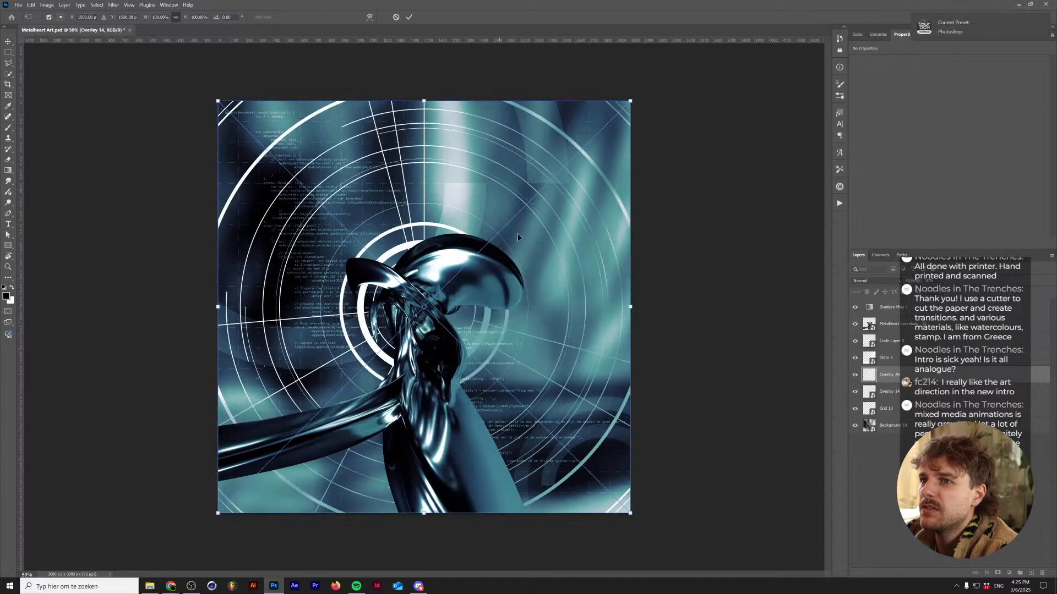
key(Return)
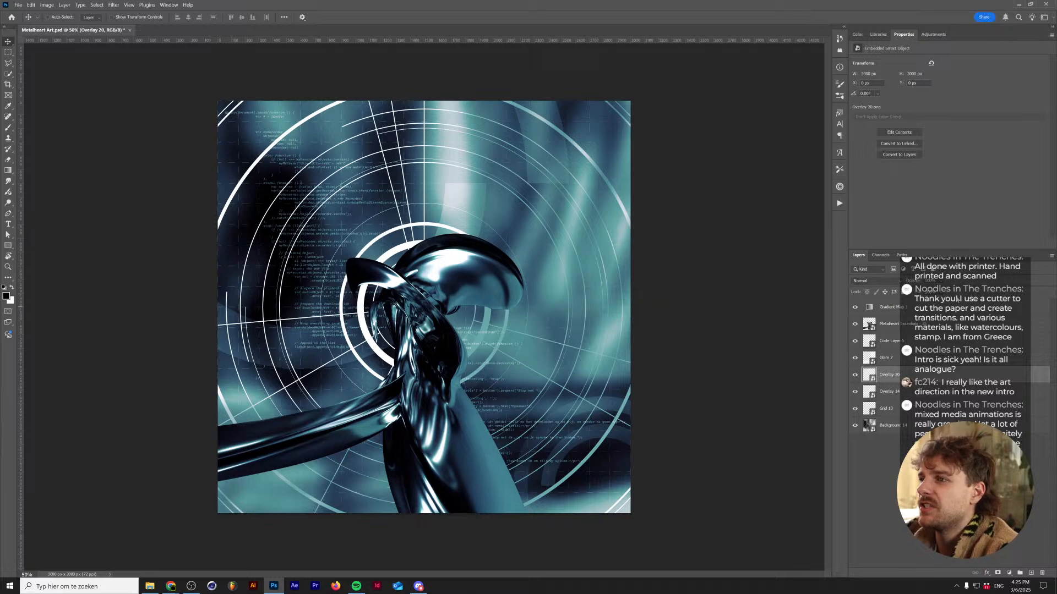
key(3)
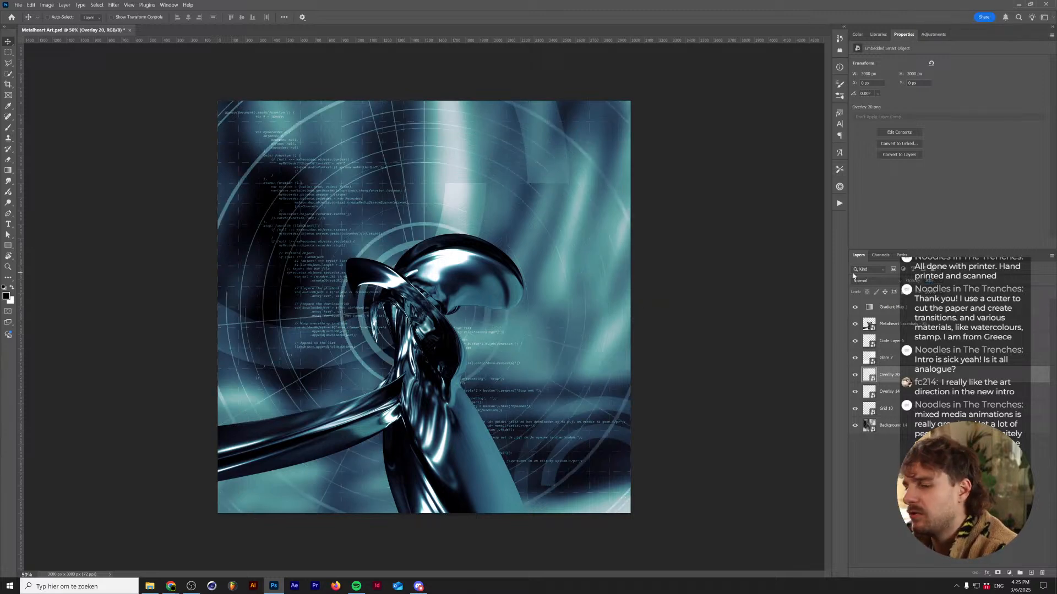
click(890, 445)
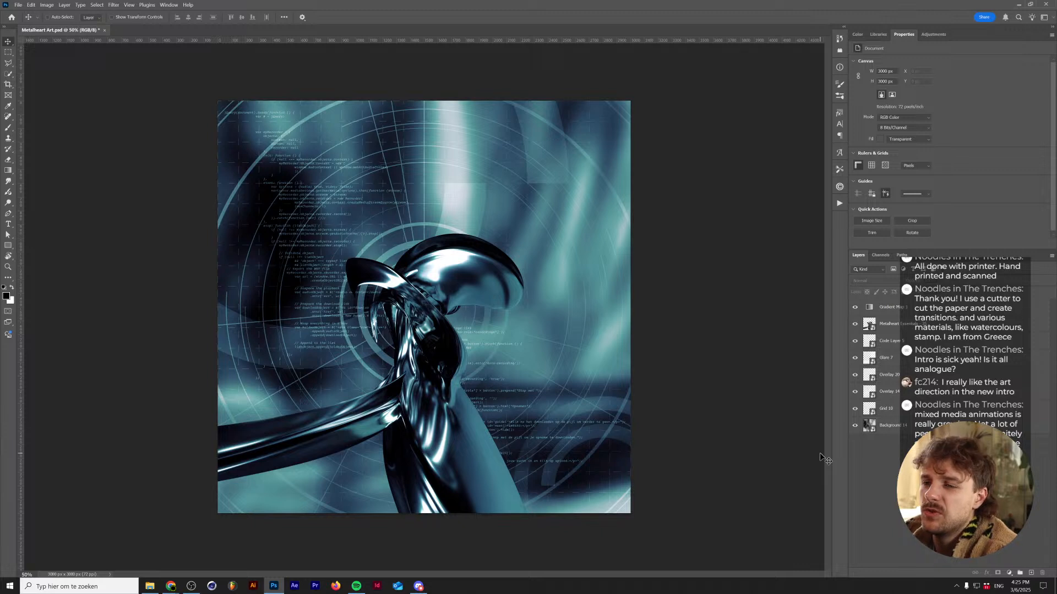
- Add a layer mask to the Overlay 20 layer and display the mask on its own on the canvas
click(891, 392)
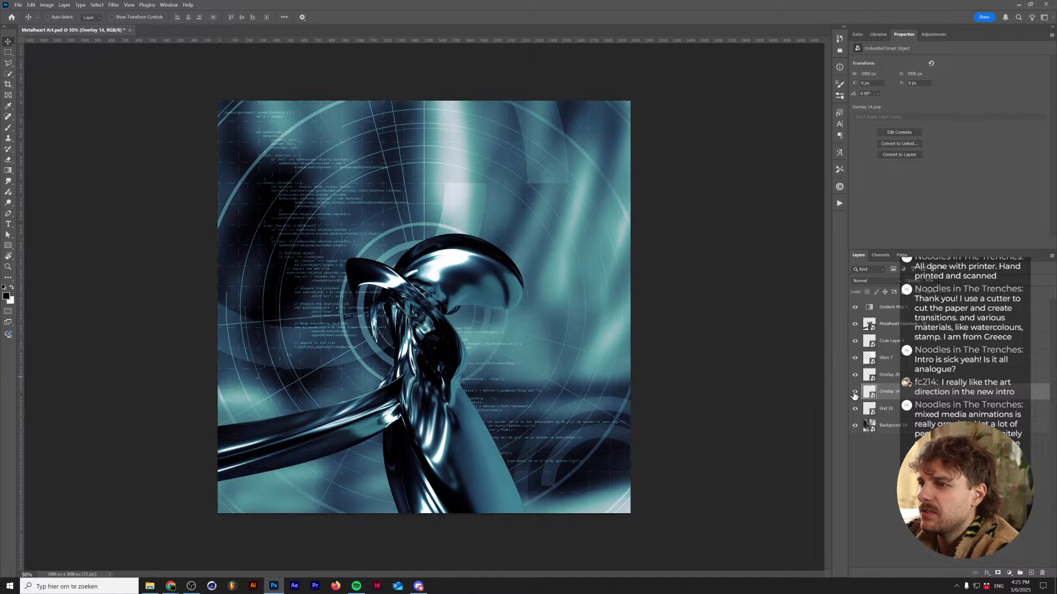
click(868, 378)
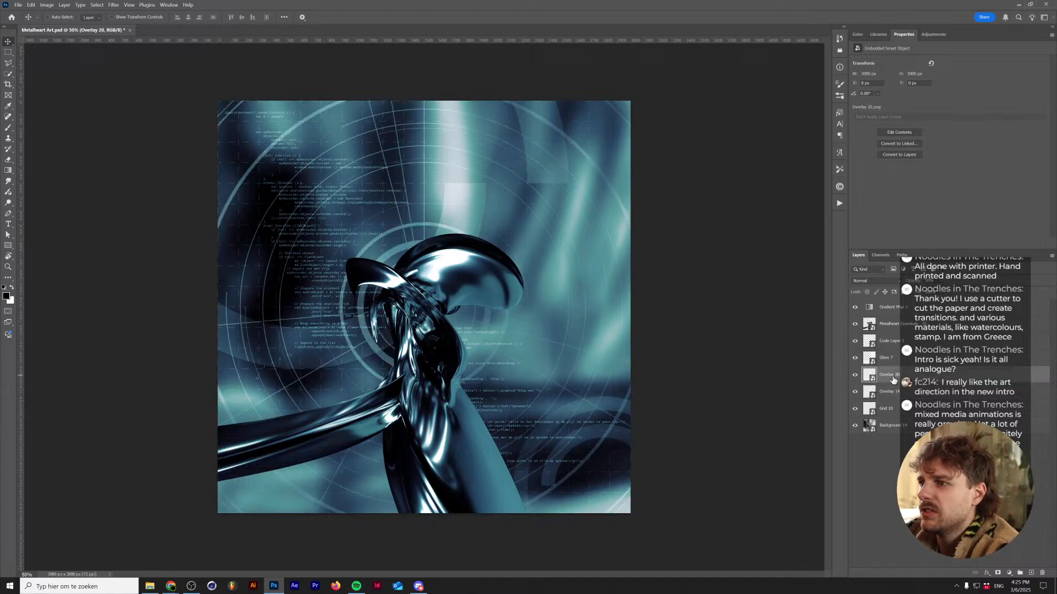
click(998, 573)
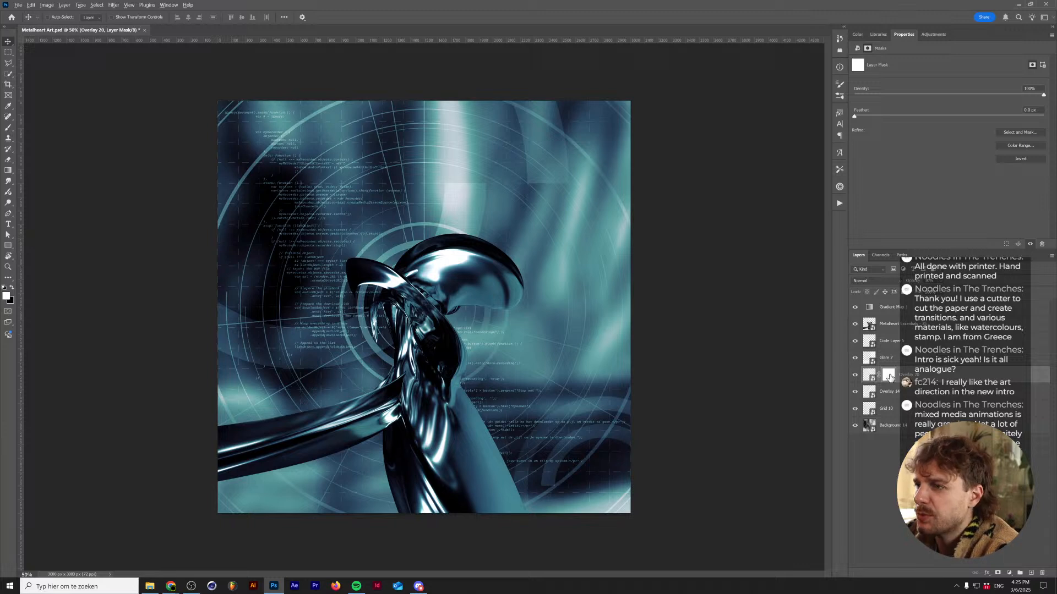
alt+click(890, 376)
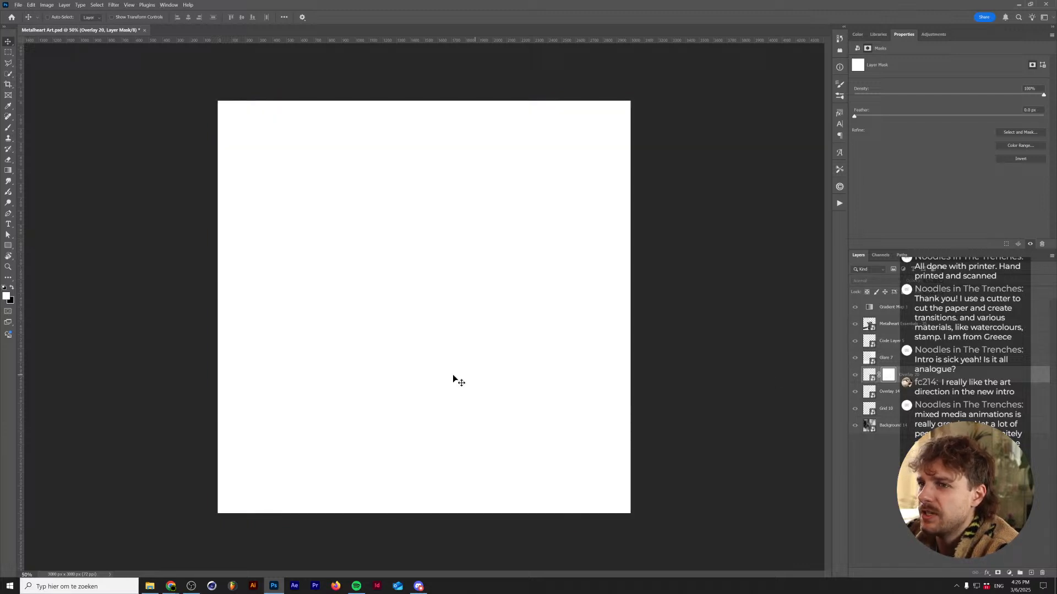
- Paint two broad, soft black brush strokes across the Overlay 20 mask, one from the upper left and one from below the centre to the right edge
key(m)
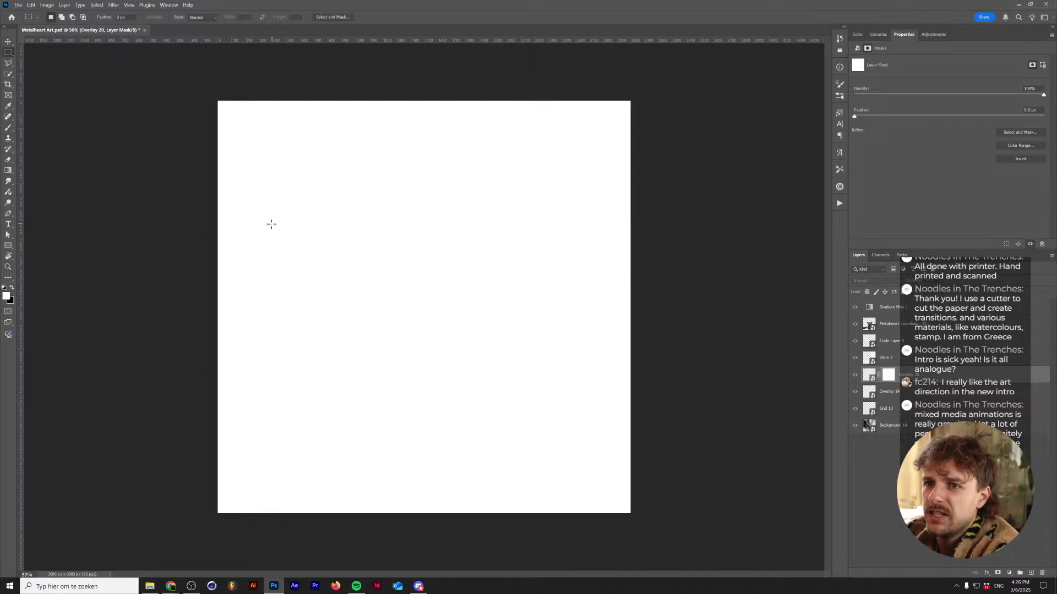
click(8, 127)
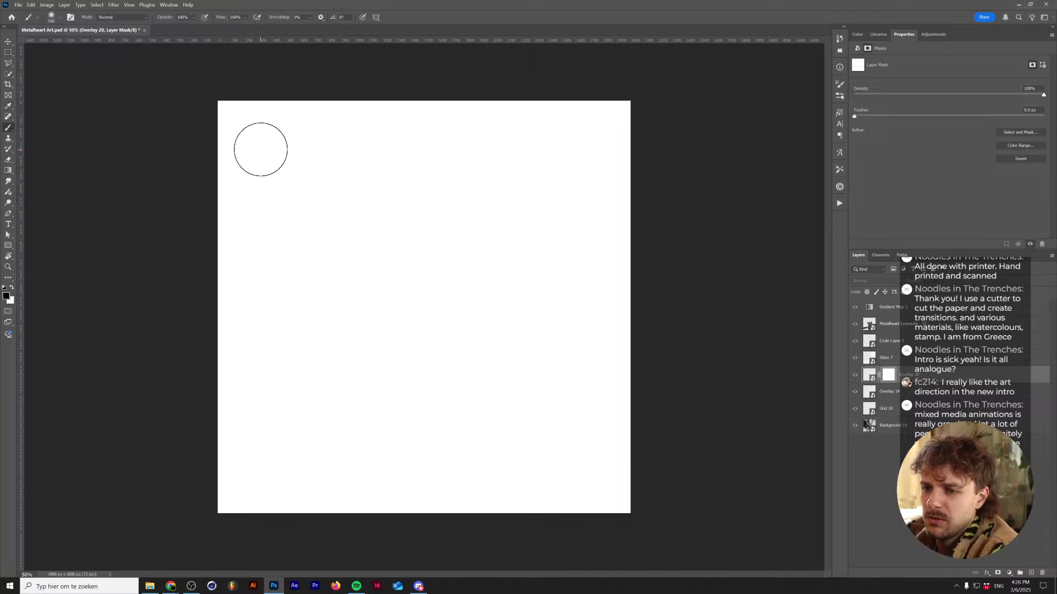
drag(260, 149, 590, 264)
drag(448, 405, 667, 302)
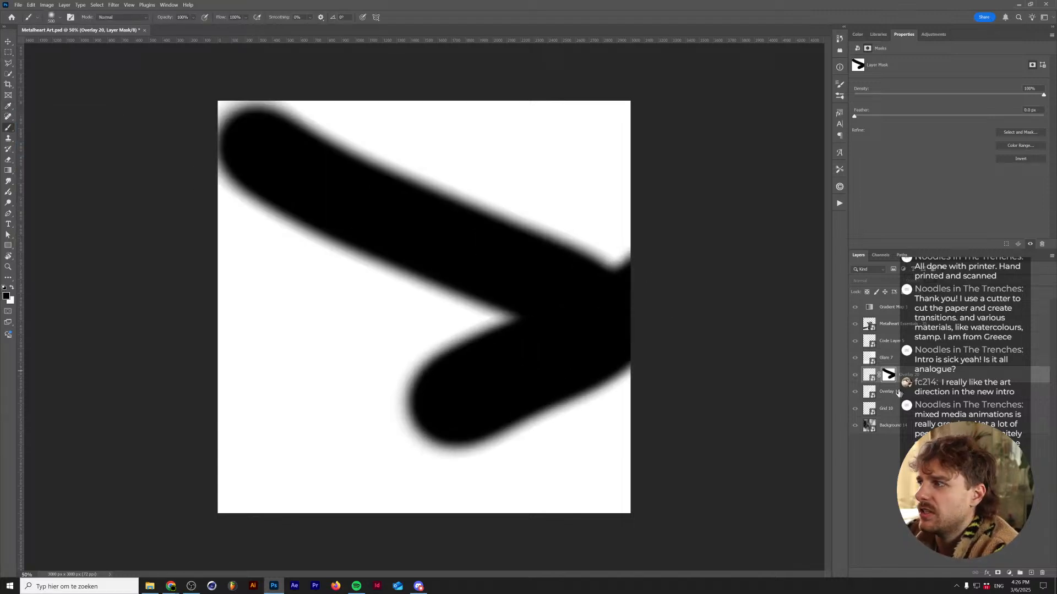
- Show only the Overlay 20 layer, add a new black-filled layer directly beneath it and reselect the Overlay 20 mask
click(855, 379)
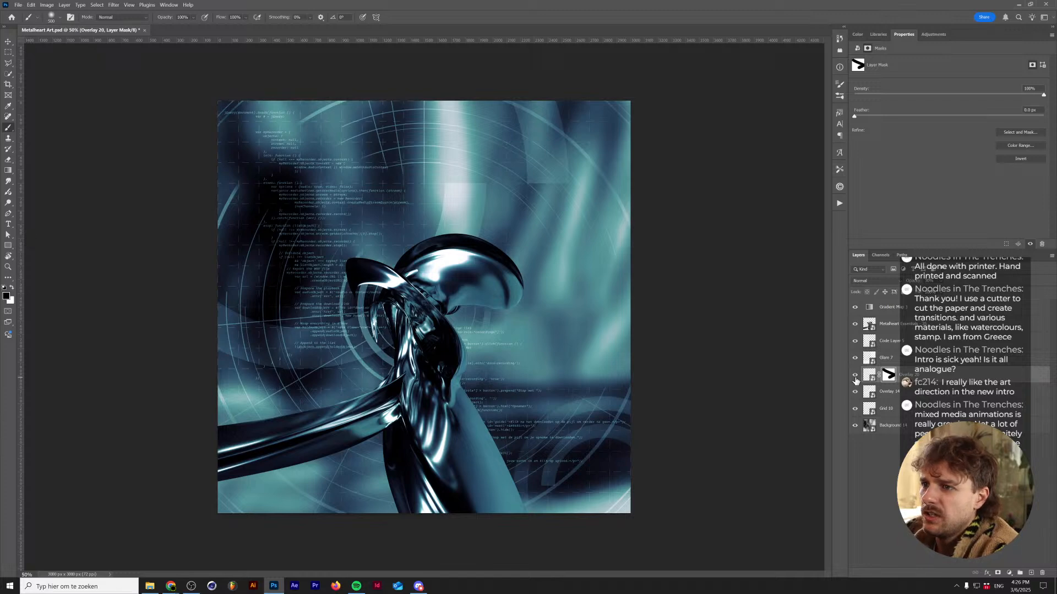
alt+click(855, 379)
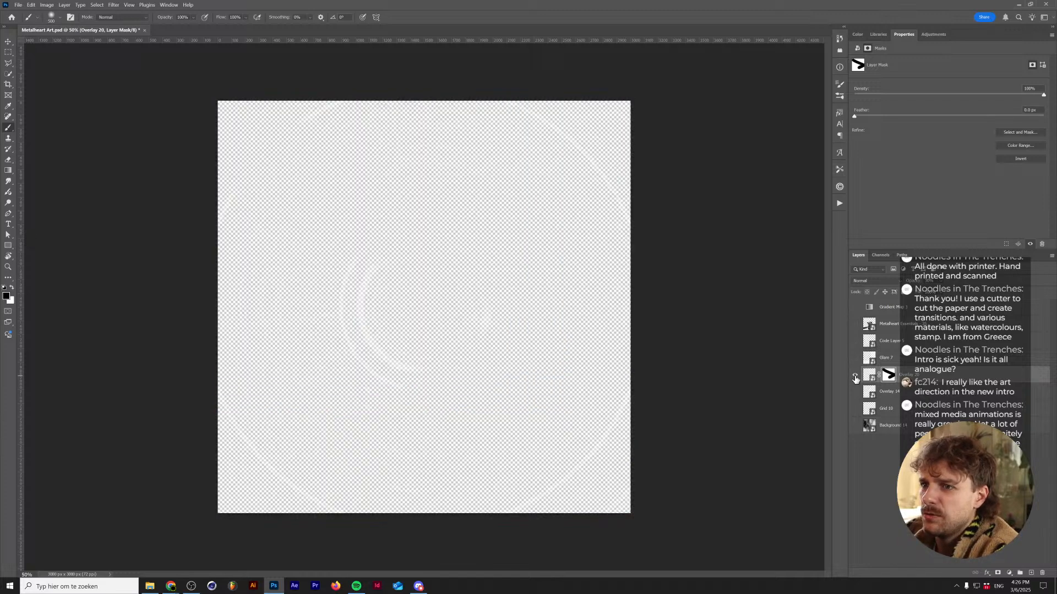
ctrl+click(1030, 573)
key(ctrl+BackSpace)
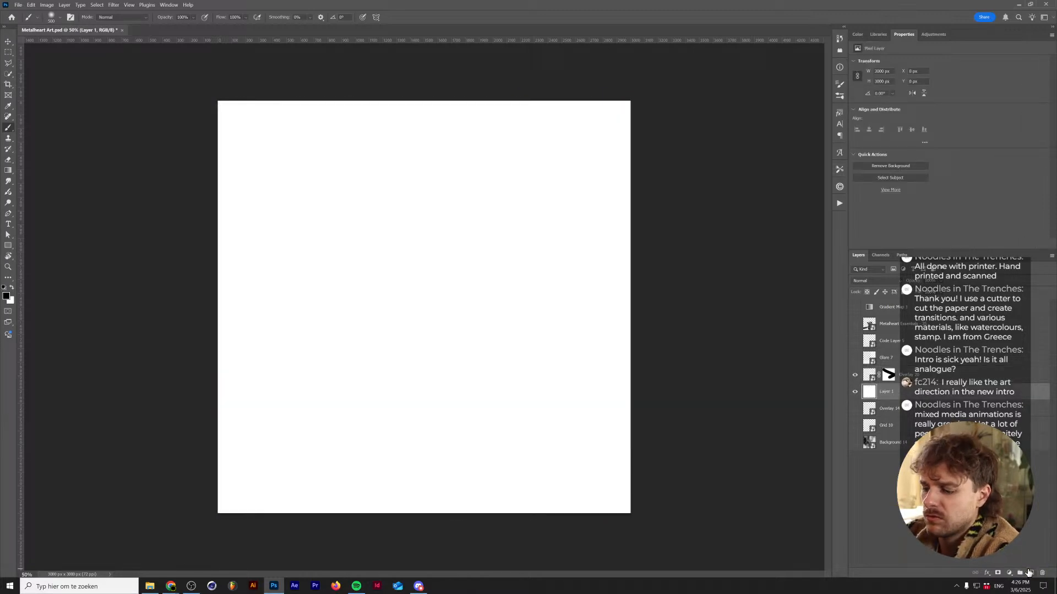
key(alt+BackSpace)
click(886, 375)
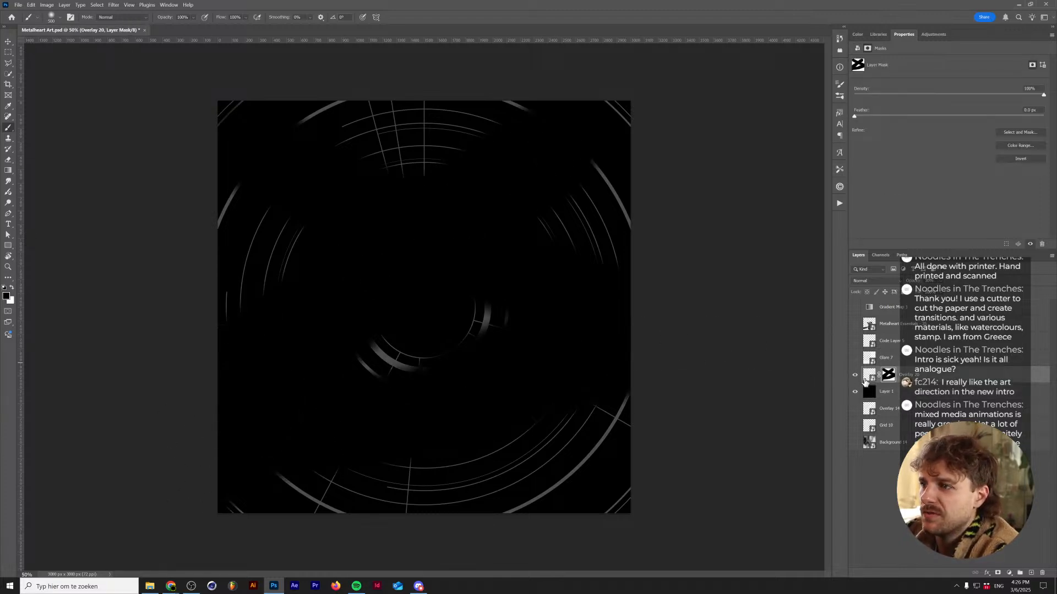
- Delete the black-filled layer beneath Overlay 20, check the Overlay 20 mask on its own and show all the other layers again
click(886, 391)
key(Delete)
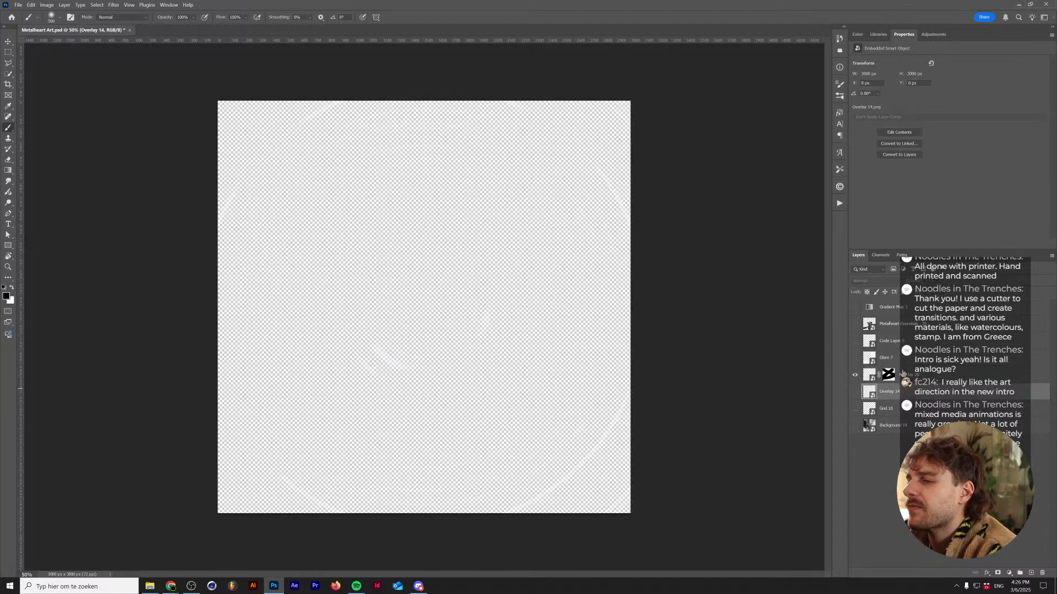
alt+click(889, 376)
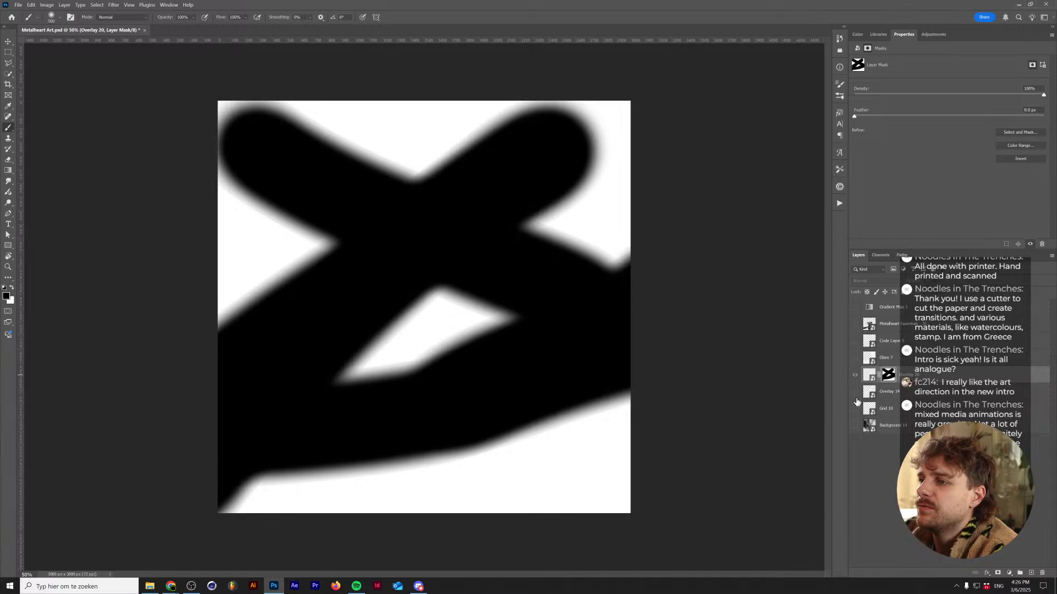
alt+click(888, 378)
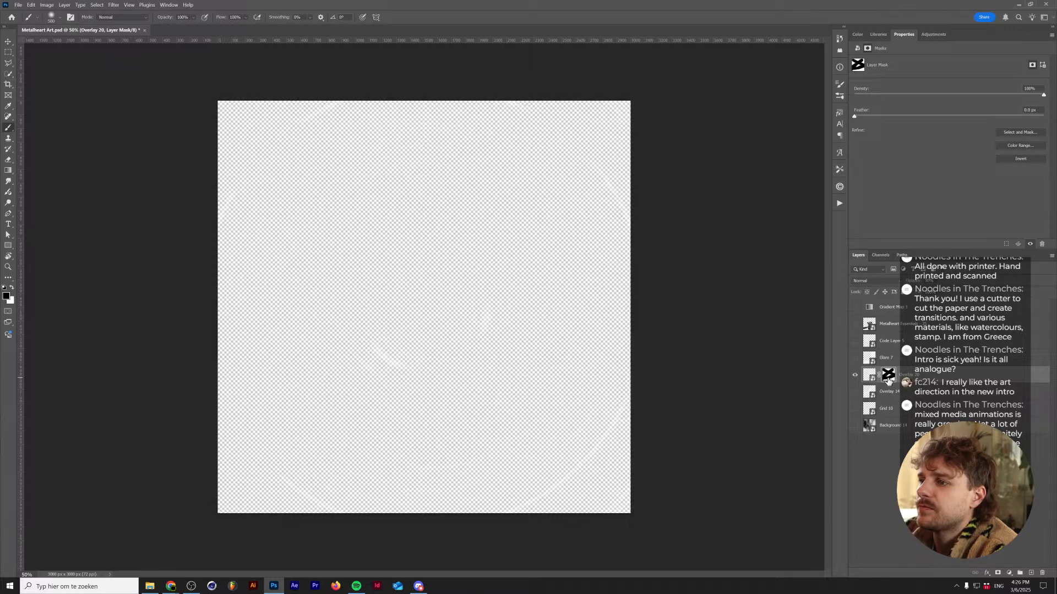
alt+click(855, 376)
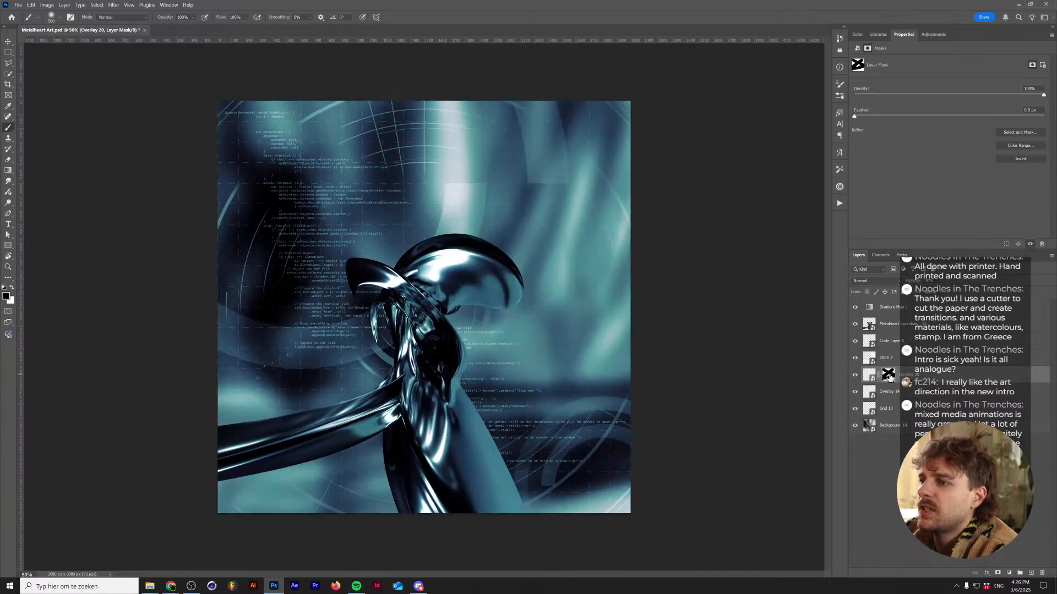
- Replace the painted mask on the Overlay 20 layer with a fresh layer mask and render Clouds into it
key(Delete)
click(998, 575)
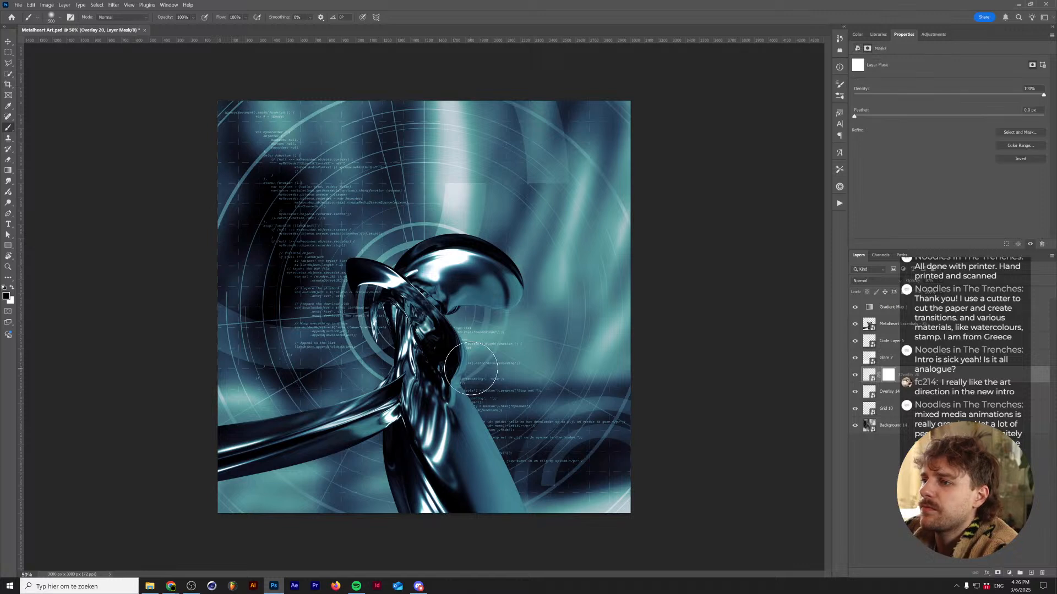
click(112, 5)
mouse_move(182, 132)
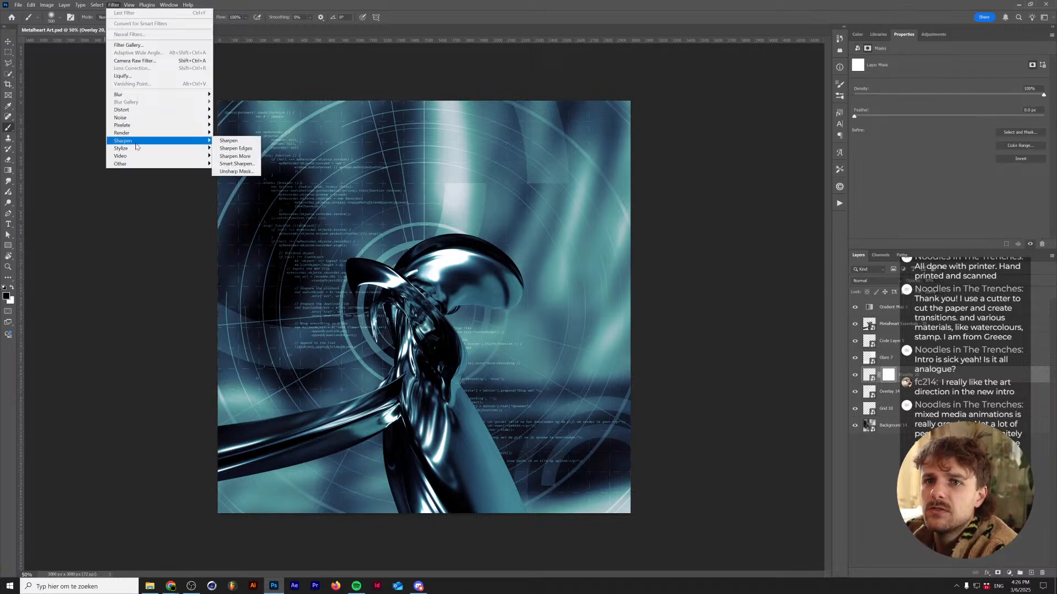
click(228, 159)
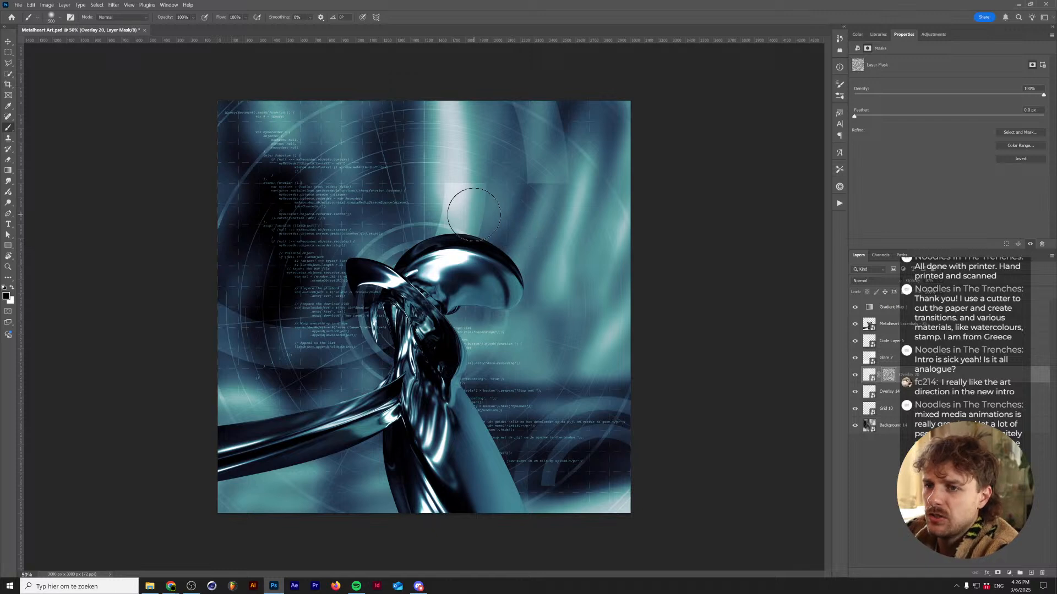
- Re-run the Clouds filter twice on the Overlay 20 mask to vary its pattern
scroll(473, 215, up, 1)
key(v)
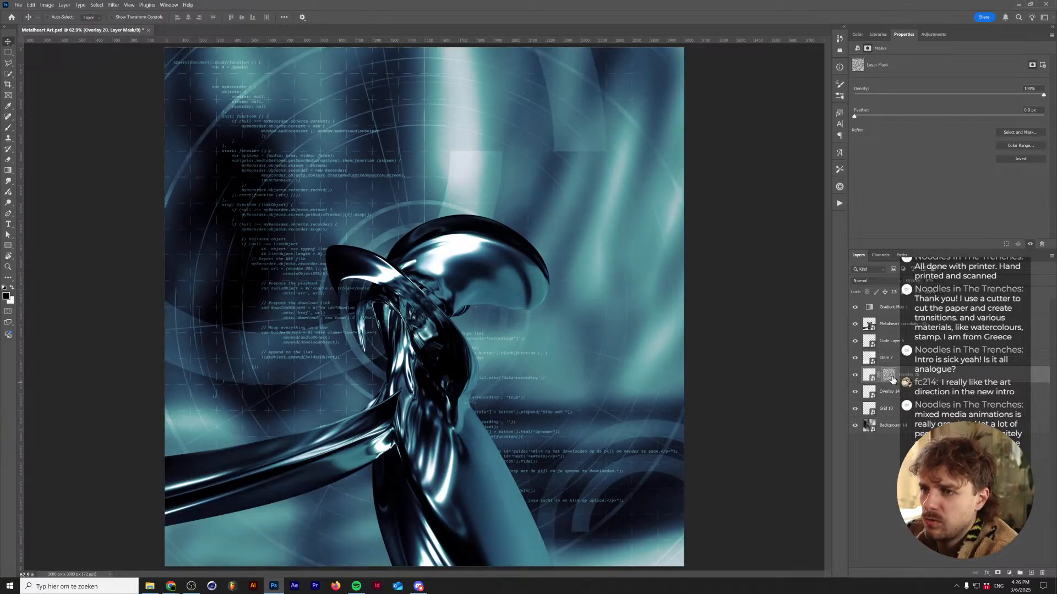
key(ctrl+f)
key(ctrl+f)
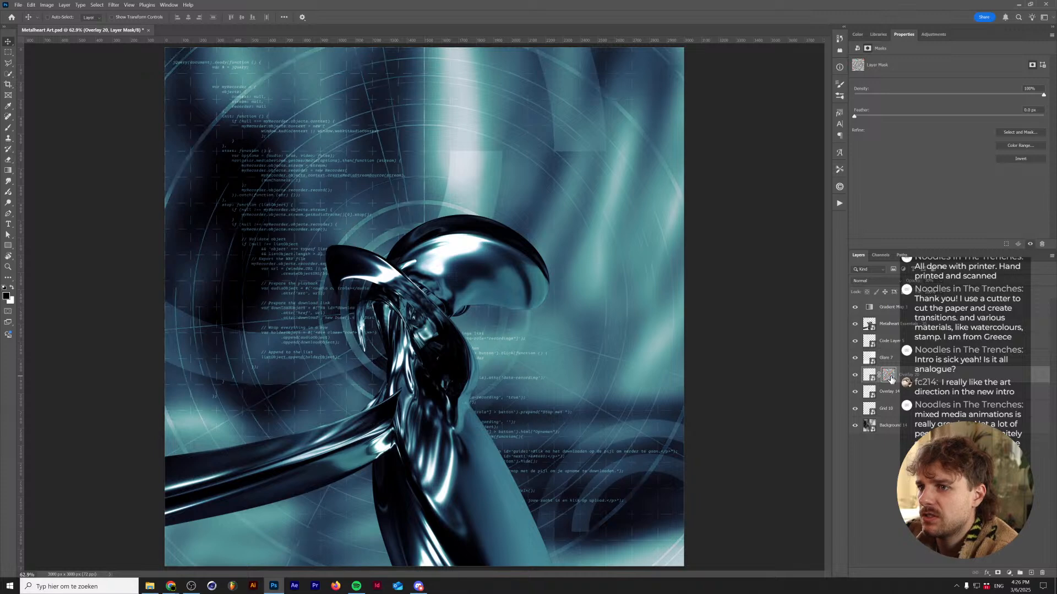
- Hide the Metalheart shape, Code Layer, Overlay 14 and Grid 10 layers and compare Overlay 20 with its mask disabled and enabled
click(856, 324)
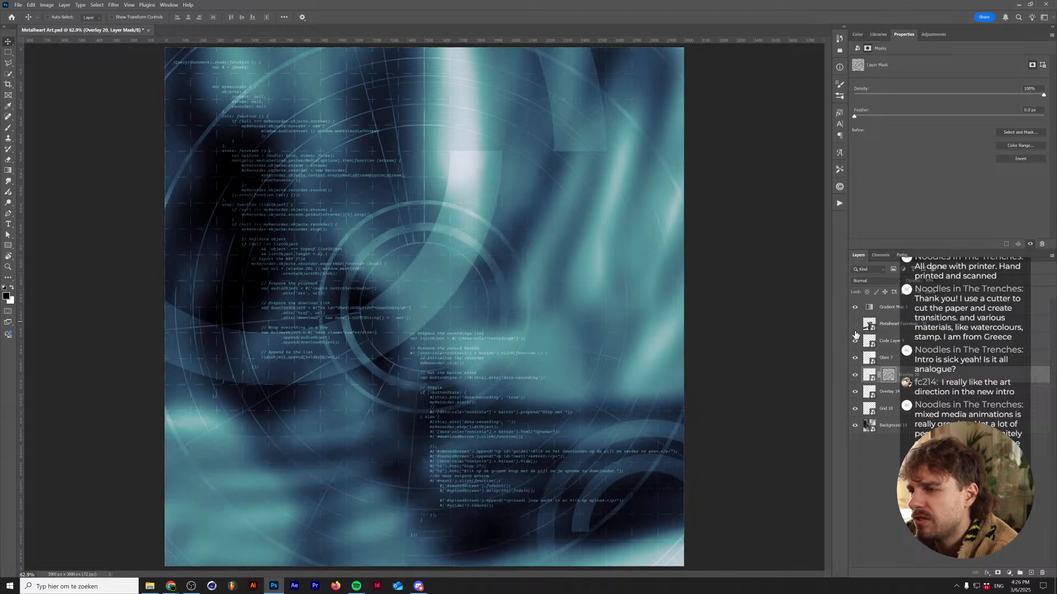
click(856, 341)
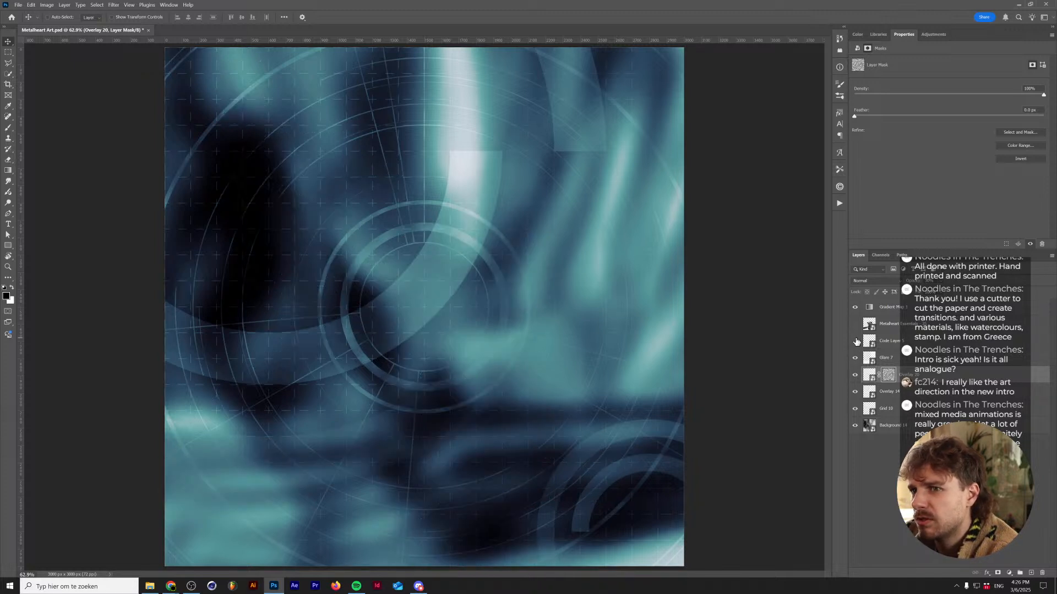
click(856, 394)
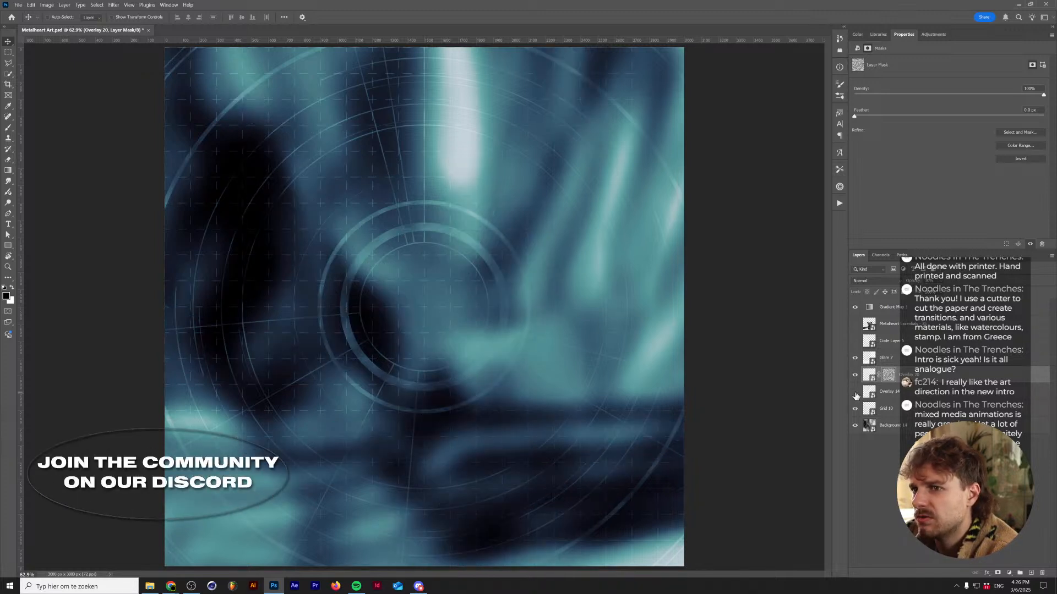
click(856, 408)
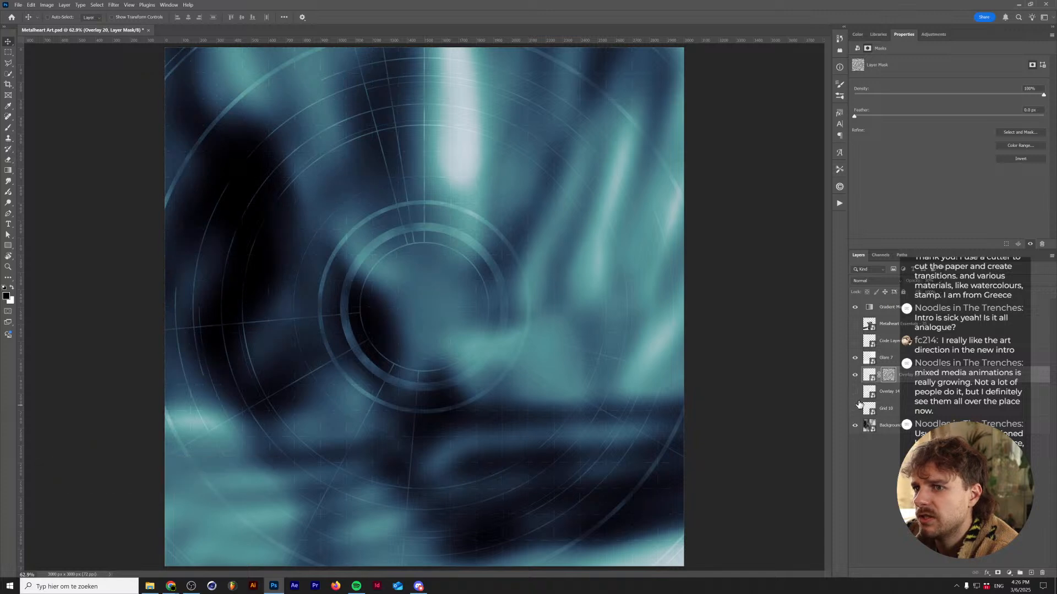
shift+click(889, 374)
shift+click(888, 374)
shift+click(889, 375)
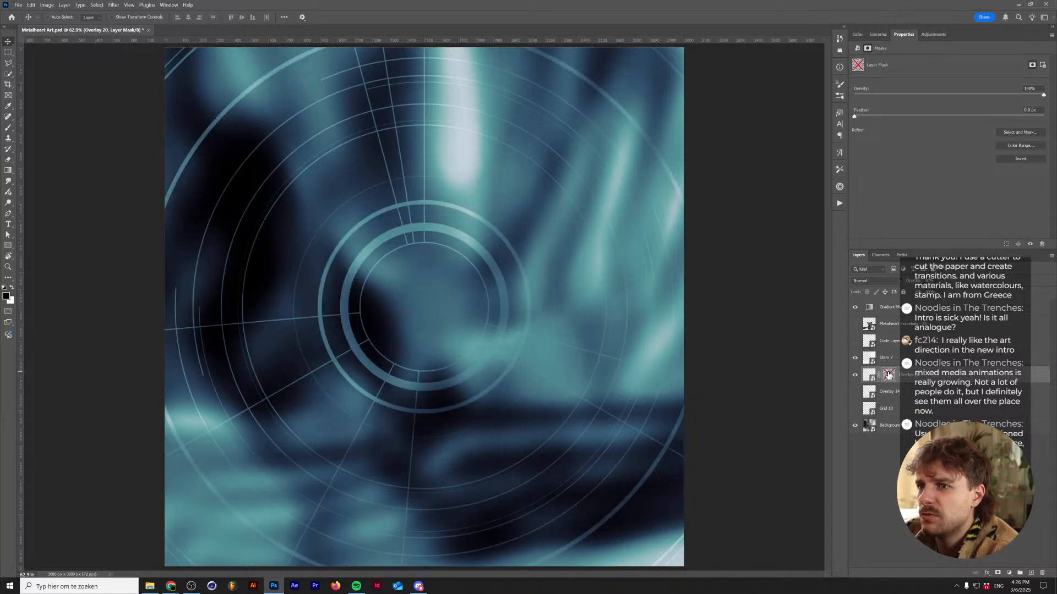
shift+click(888, 374)
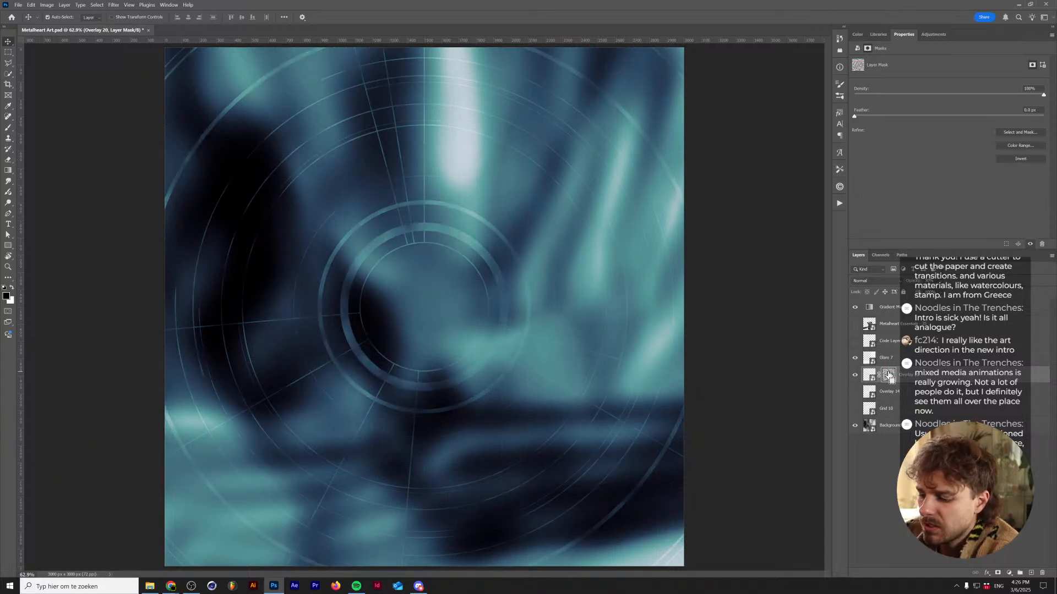
- Increase the Overlay 20 mask's contrast with Levels, black input 66 and white input 192, and check the mask on its own
key(ctrl+l)
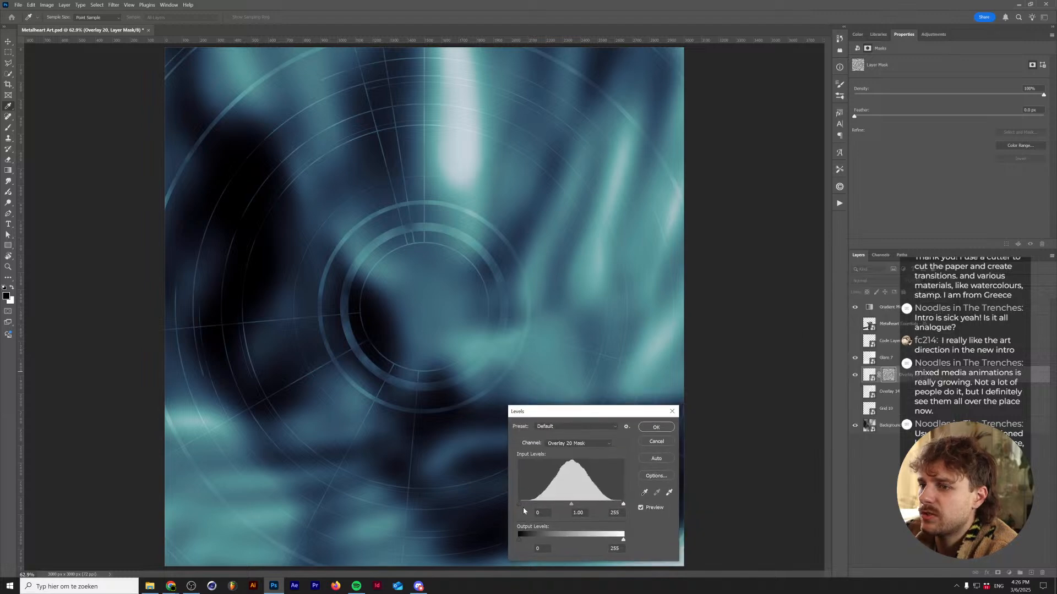
drag(520, 504, 546, 505)
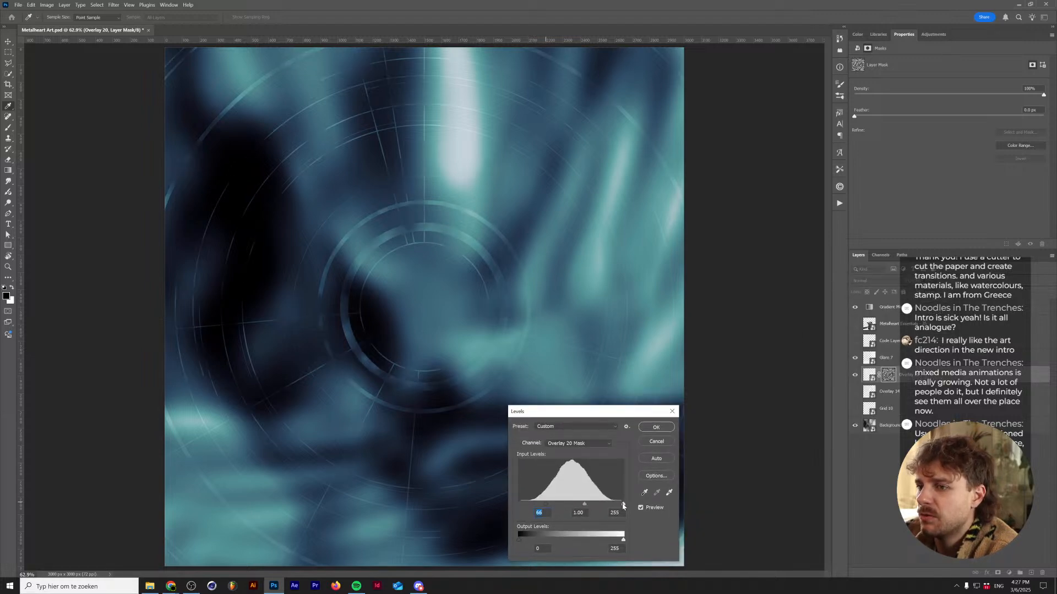
drag(623, 505, 598, 503)
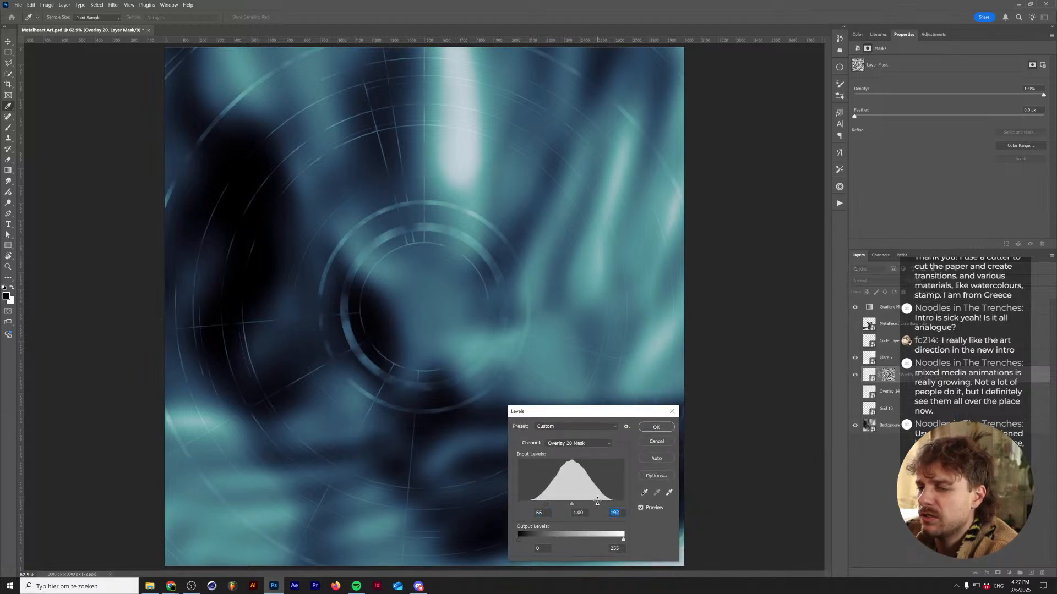
click(654, 427)
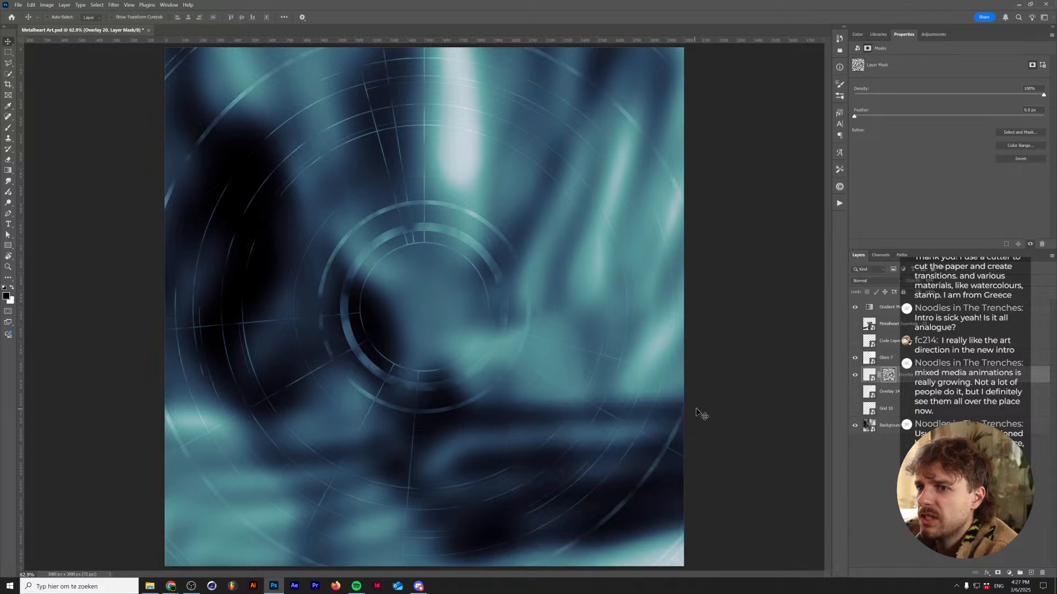
scroll(485, 389, down, 5)
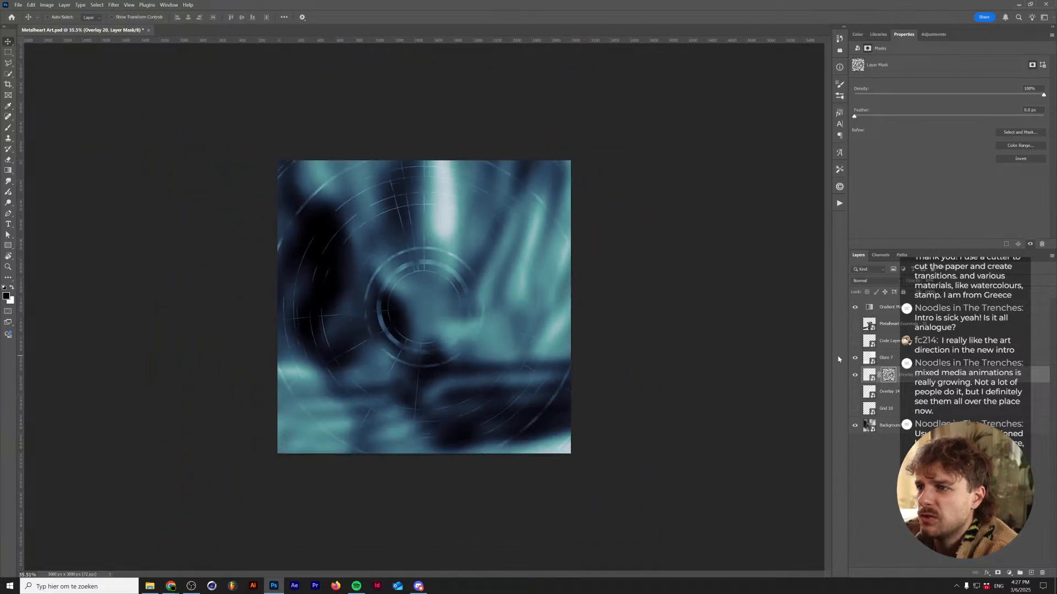
alt+click(884, 375)
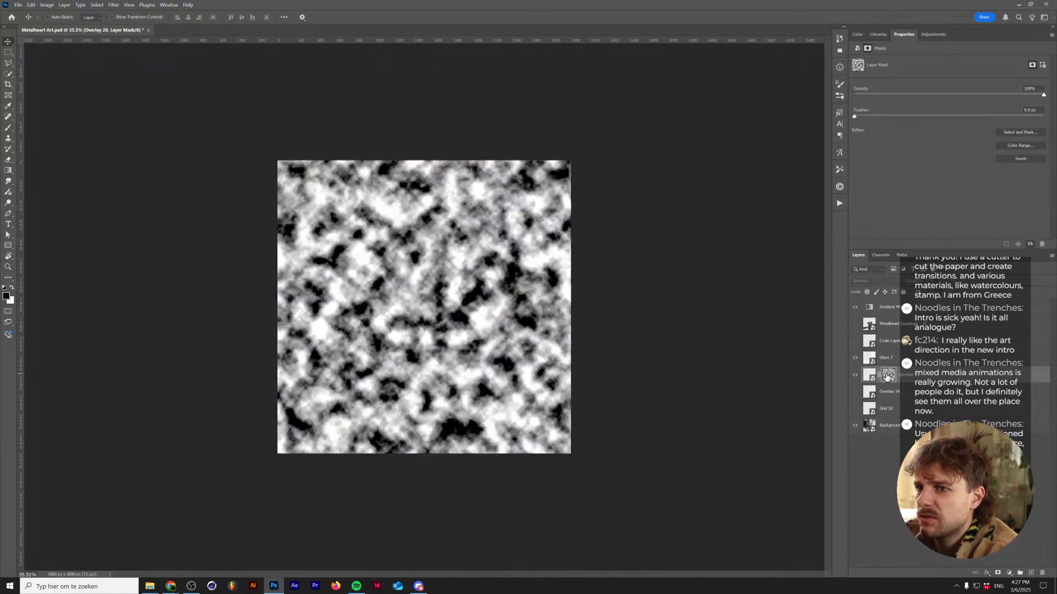
alt+click(886, 375)
- Apply a Gaussian Blur with a radius of 25 pixels to the Overlay 20 mask
scroll(483, 376, up, 4)
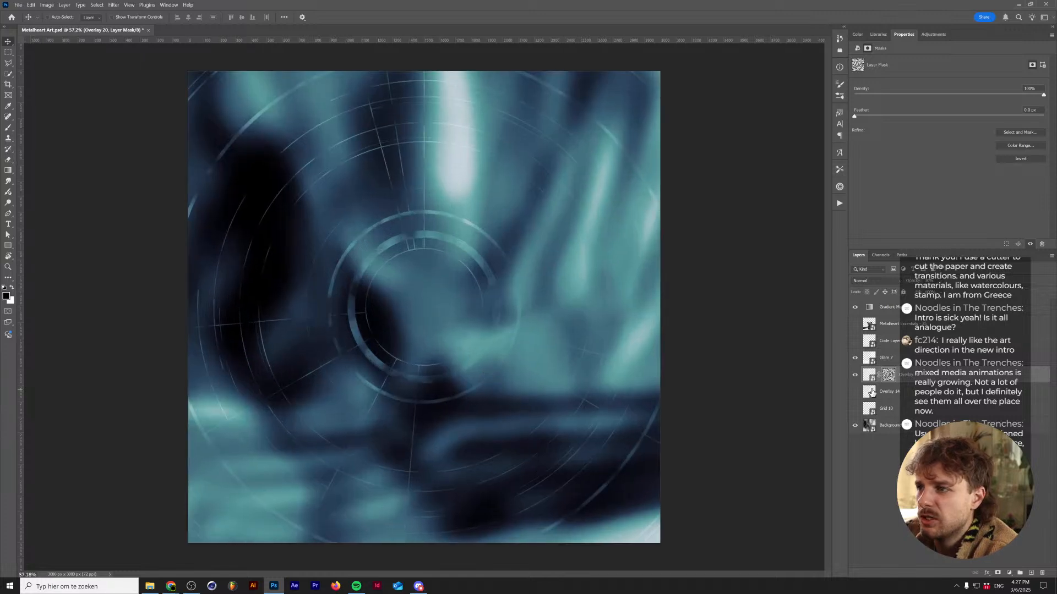
click(114, 5)
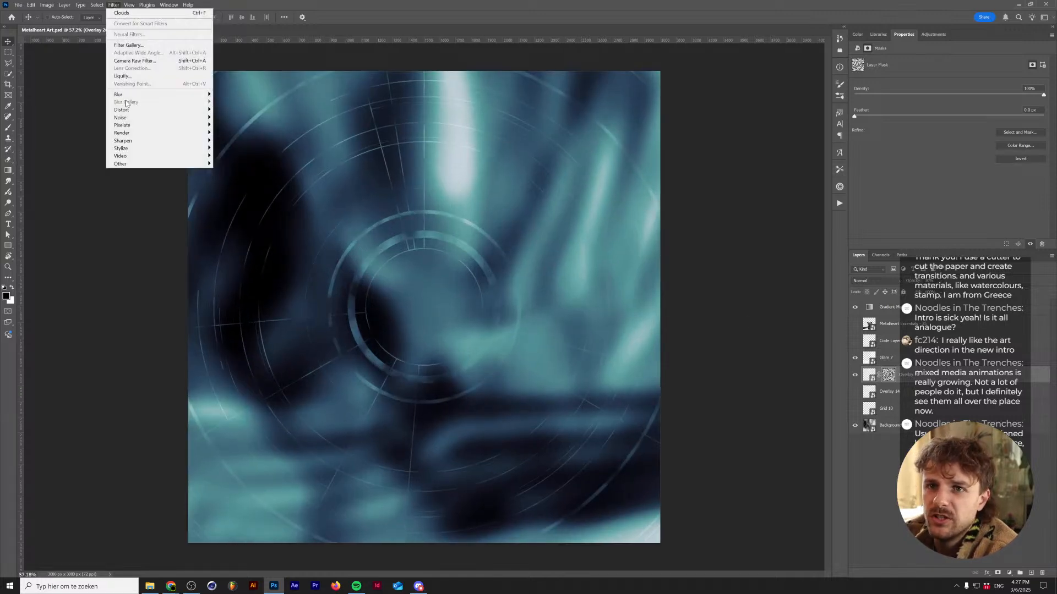
mouse_move(118, 95)
click(231, 125)
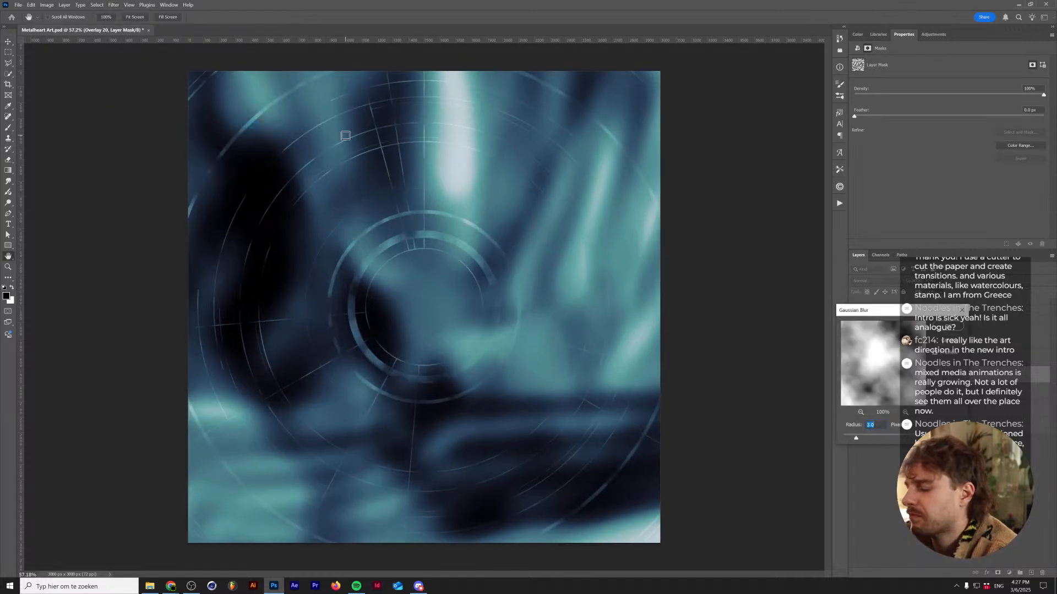
text(25)
key(Return)
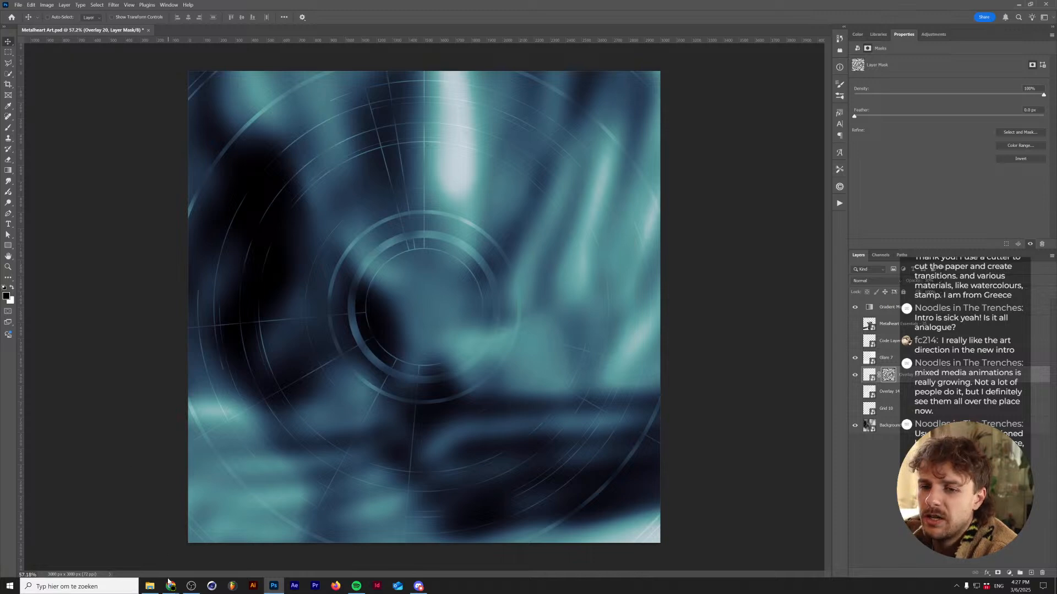
- Switch to Chrome, view the graphic designer's Instagram profile and the ip23studio profile linked in it, and return to Photoshop
mouse_move(170, 586)
click(229, 546)
scroll(446, 218, up, 10)
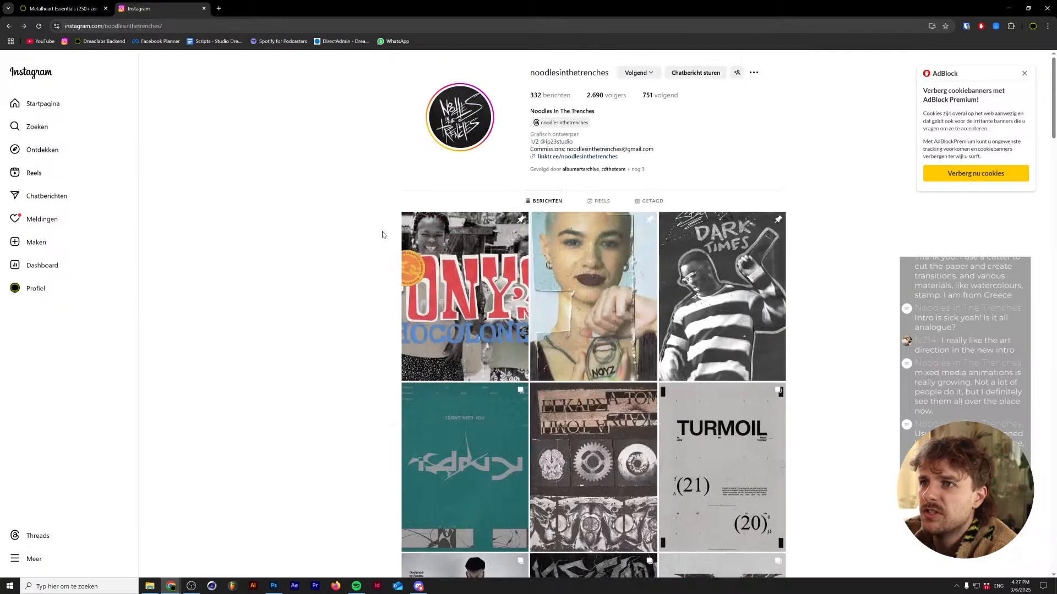
click(556, 142)
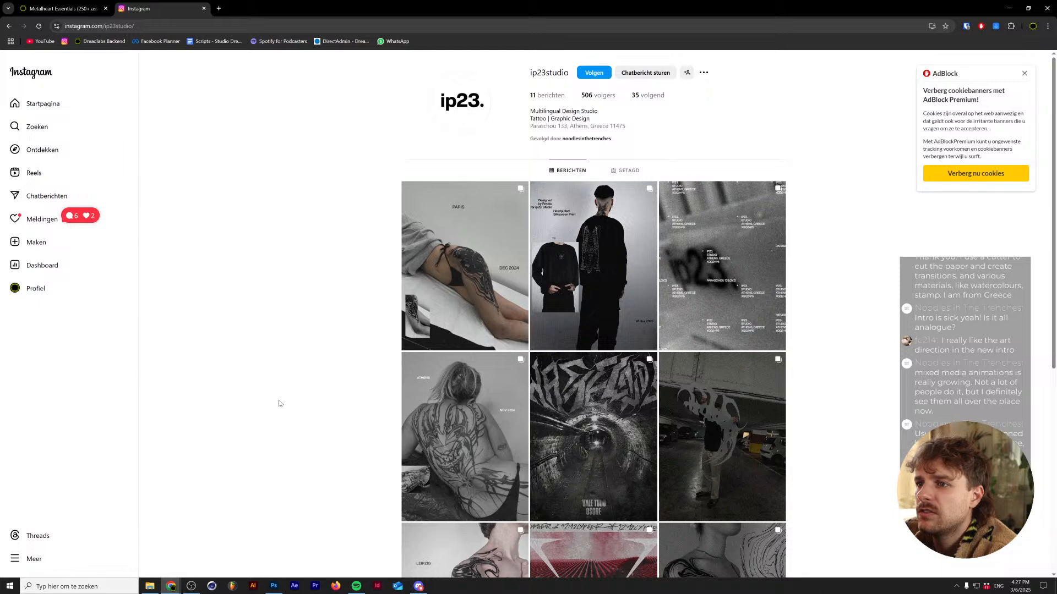
mouse_move(184, 588)
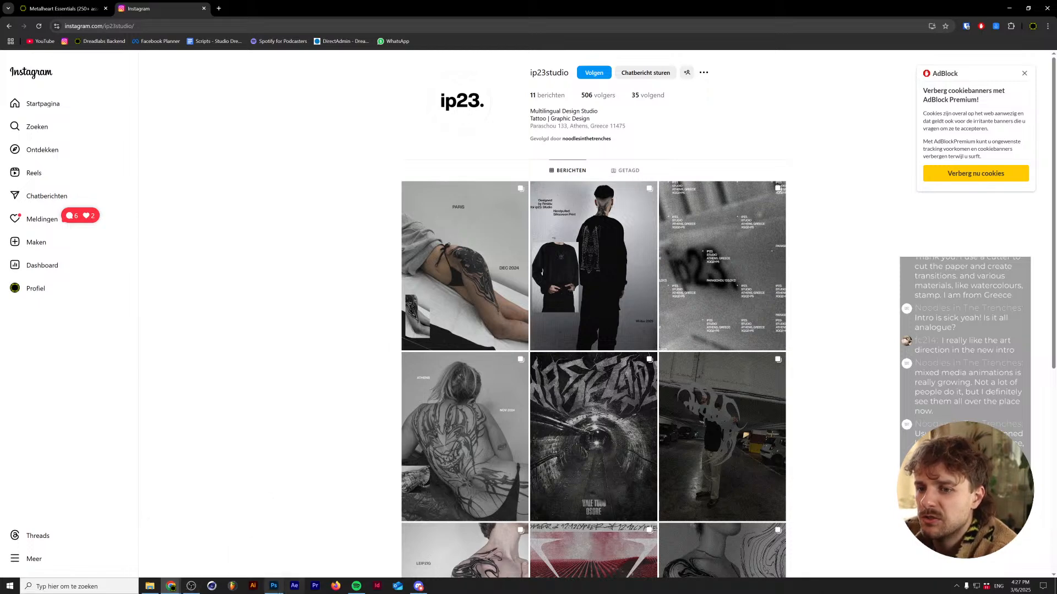
mouse_move(276, 590)
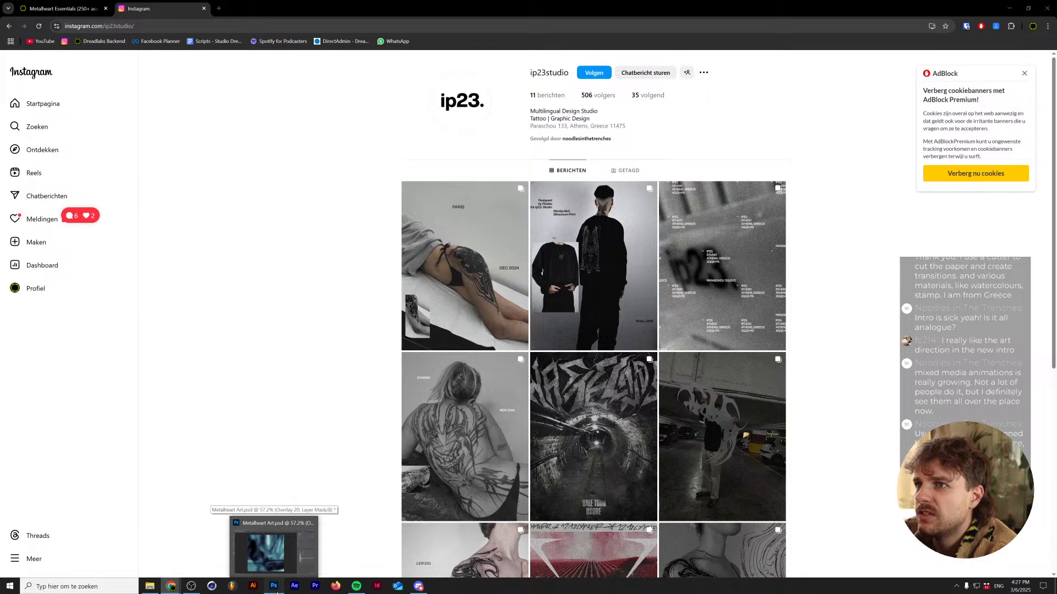
click(277, 589)
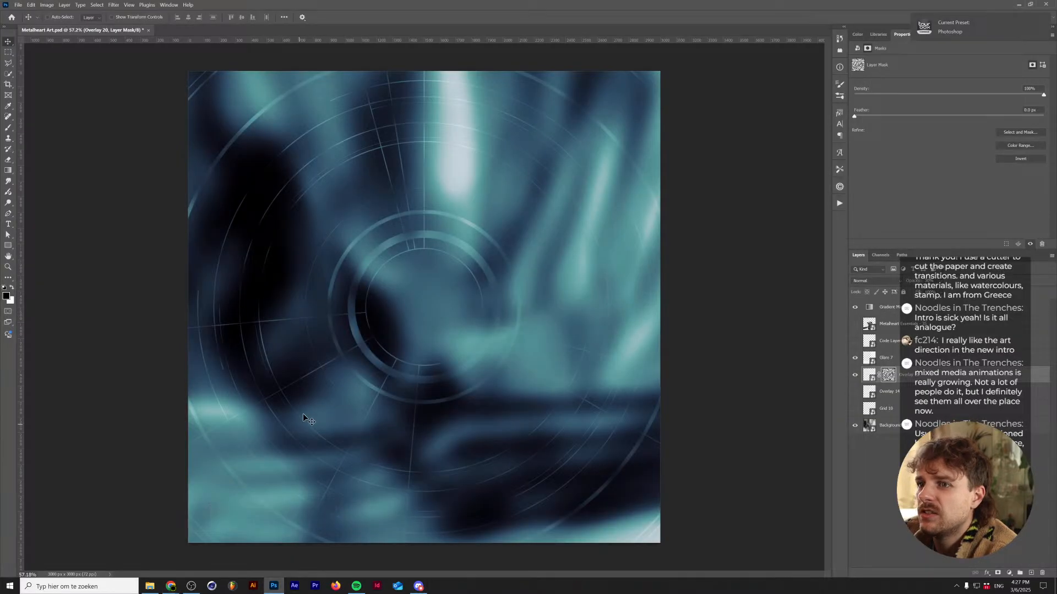
- Unlink the Overlay 20 mask from its layer and scale the mask alone up well beyond the canvas edges
click(883, 377)
scroll(642, 381, down, 3)
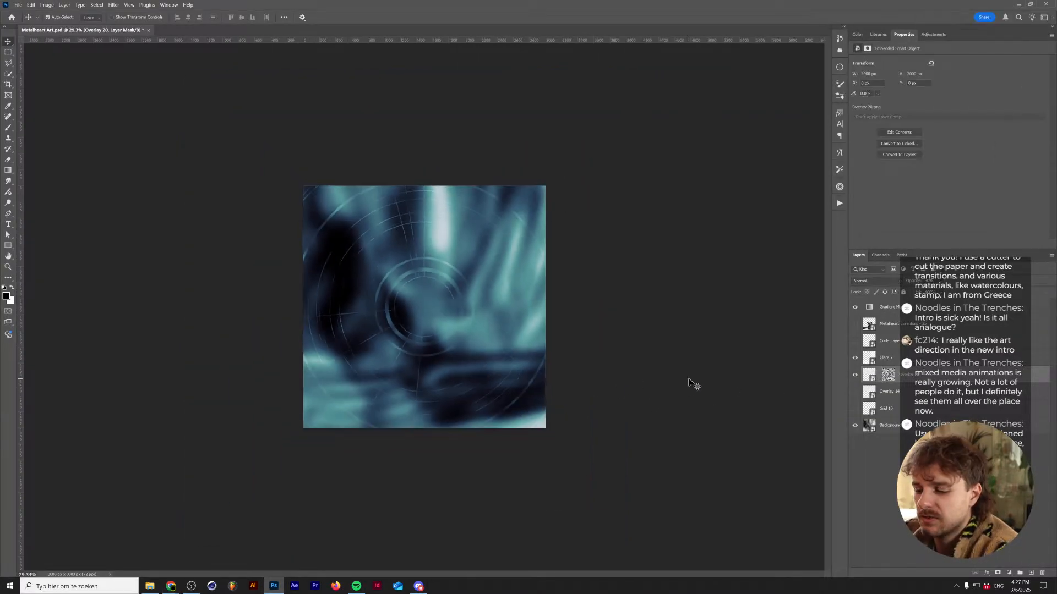
key(ctrl+t)
drag(549, 311, 731, 302)
key(Return)
scroll(422, 325, up, 3)
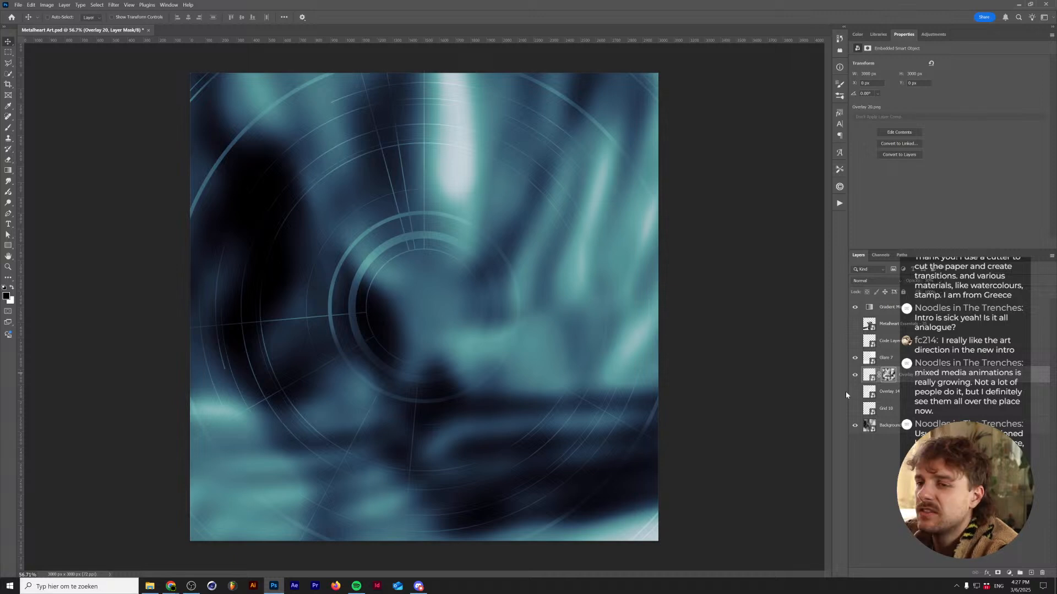
- Reapply the last Gaussian Blur to the Overlay 20 mask
scroll(644, 398, down, 1)
scroll(648, 401, up, 1)
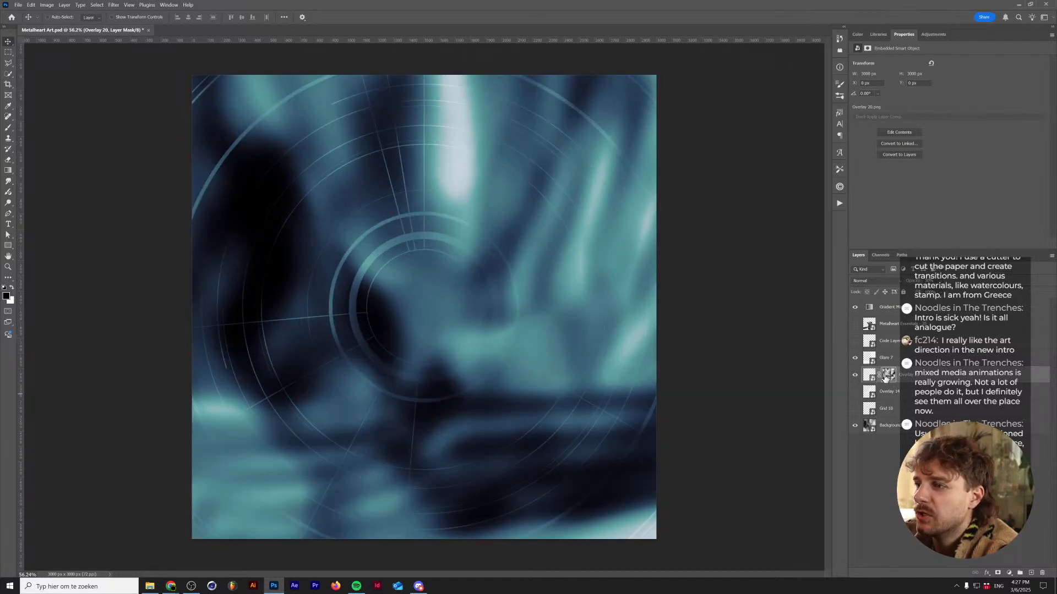
scroll(488, 406, down, 1)
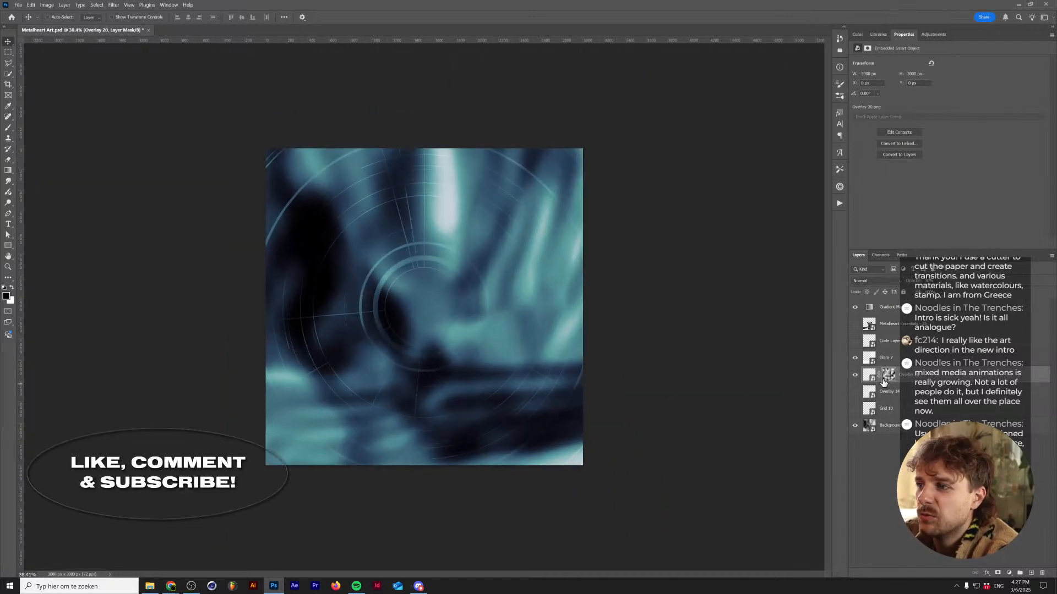
click(113, 4)
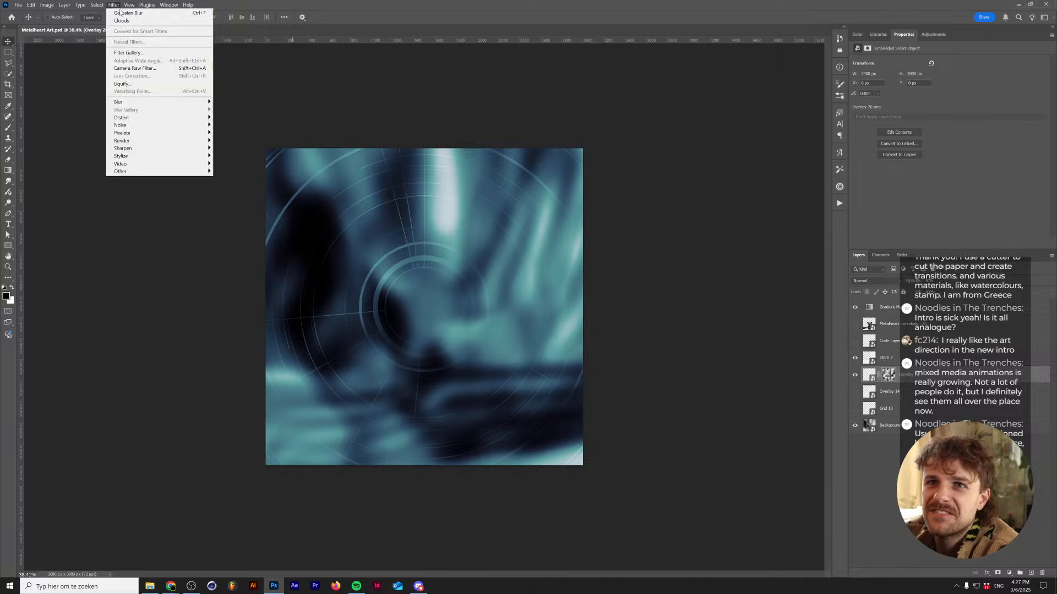
click(122, 13)
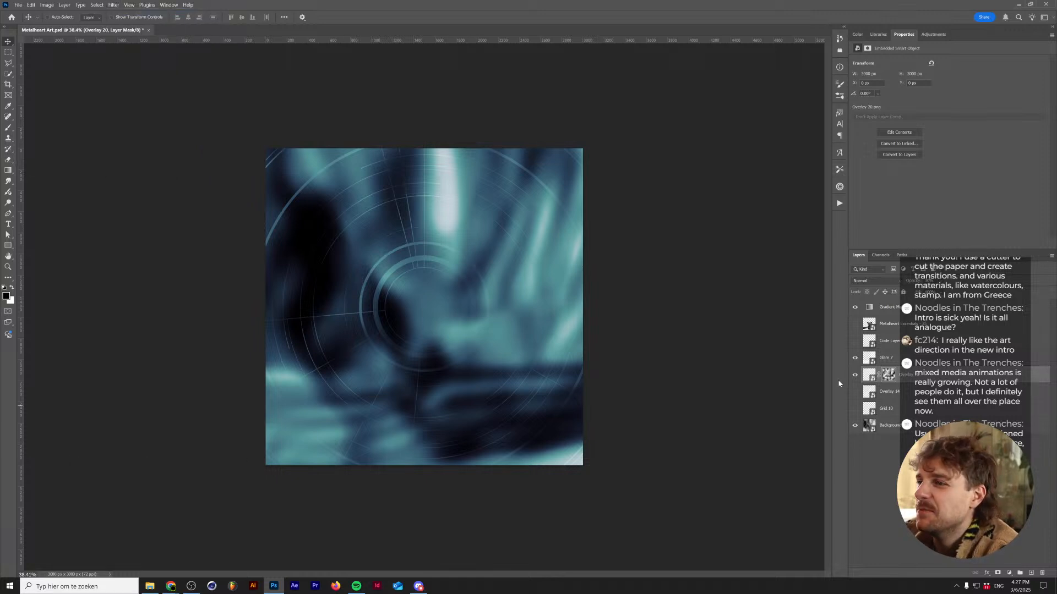
- Select the Overlay 20 mask and make all the hidden layers visible again, from Grid 10 up to the Metalheart render
click(889, 374)
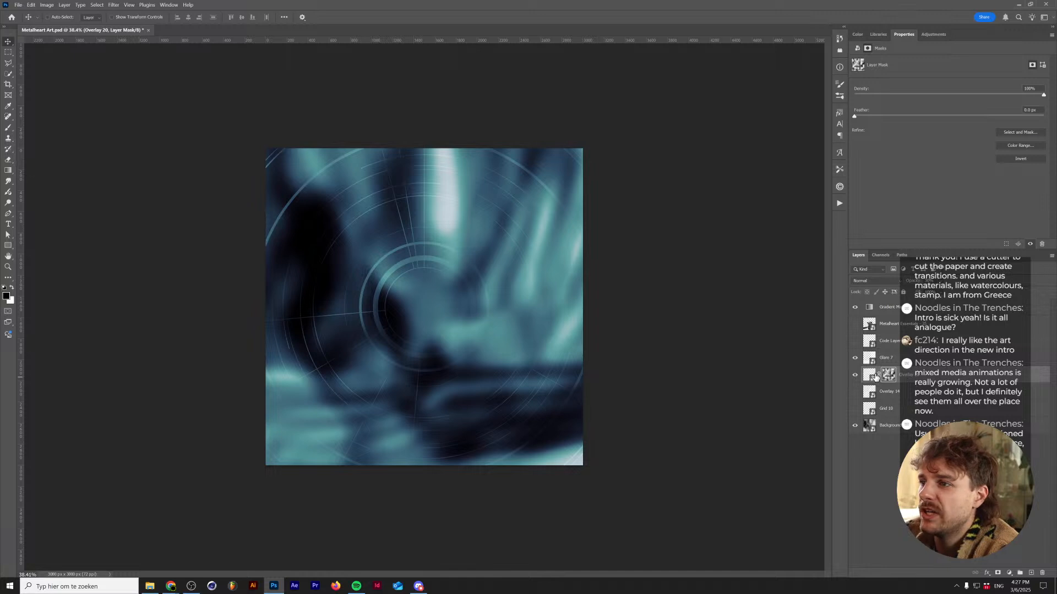
click(876, 377)
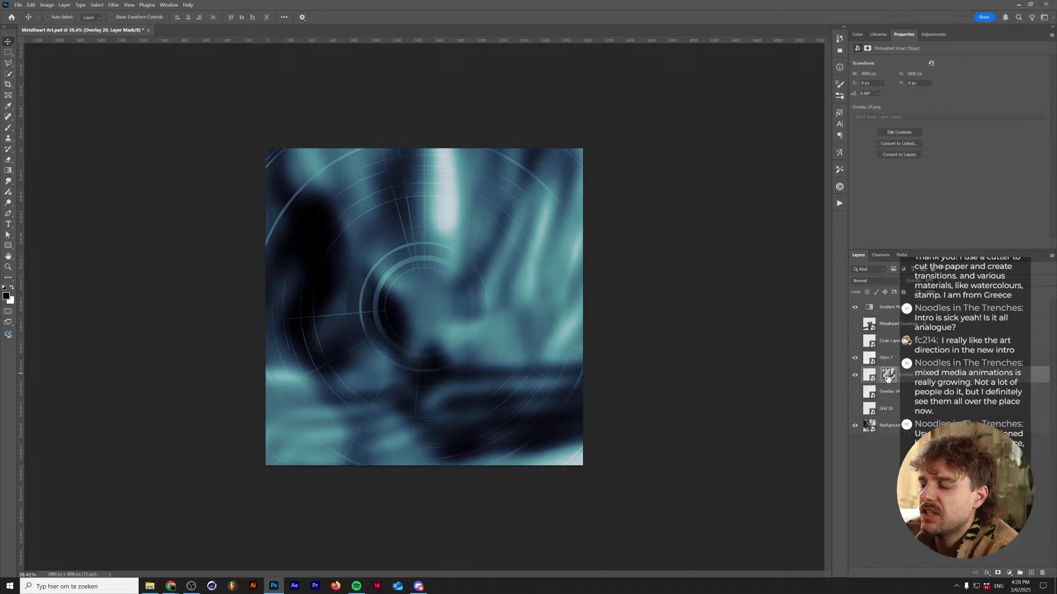
drag(854, 395, 855, 324)
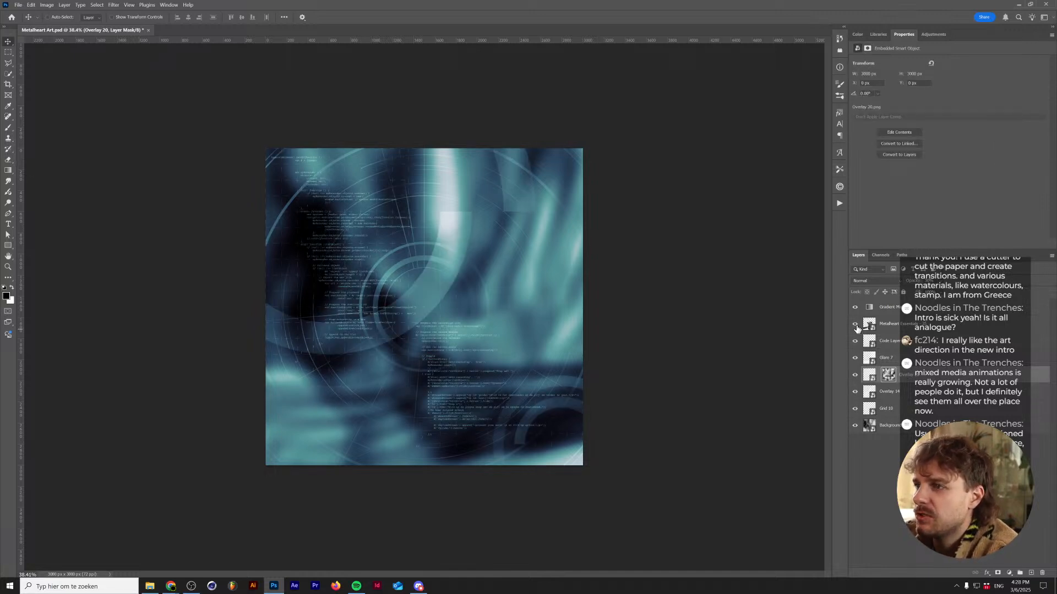
- Rotate the Overlay 20 mask alone by 90 degrees and check how the overlay fades across the full artwork
click(889, 376)
drag(569, 340, 591, 306)
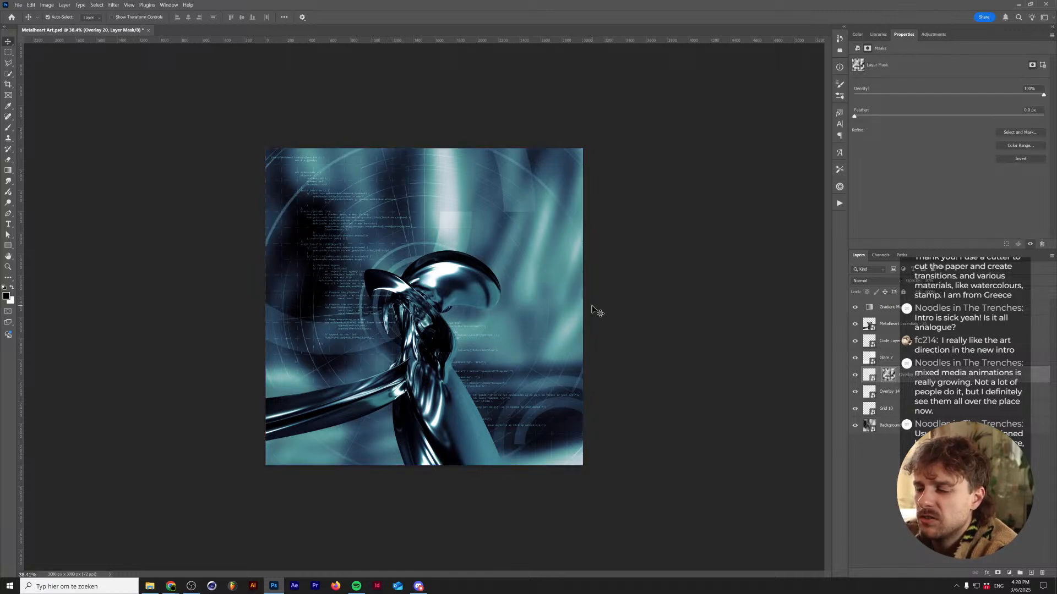
key(ctrl+t)
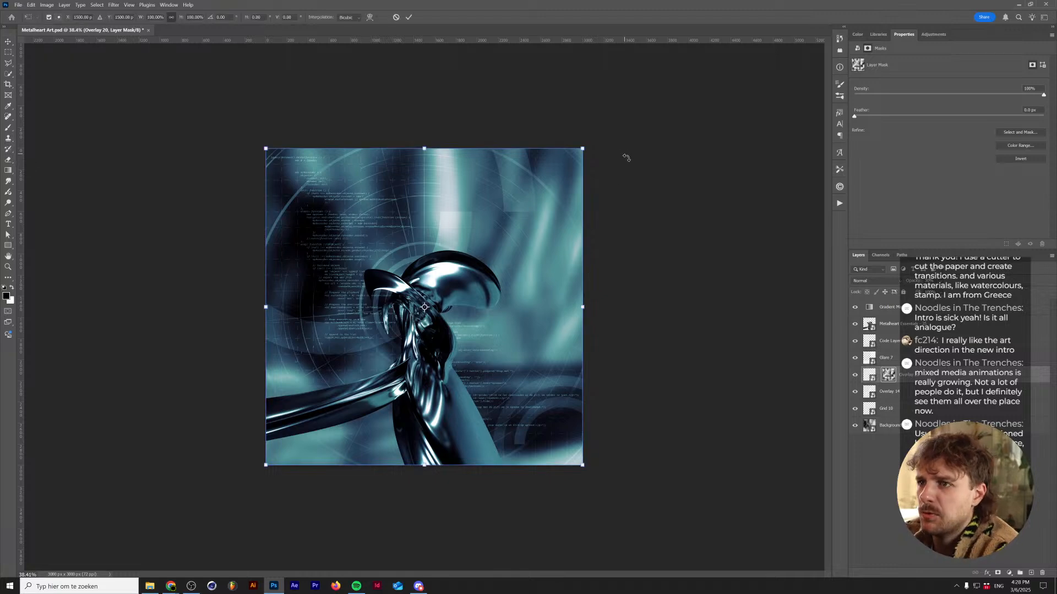
drag(625, 158, 566, 486)
key(Return)
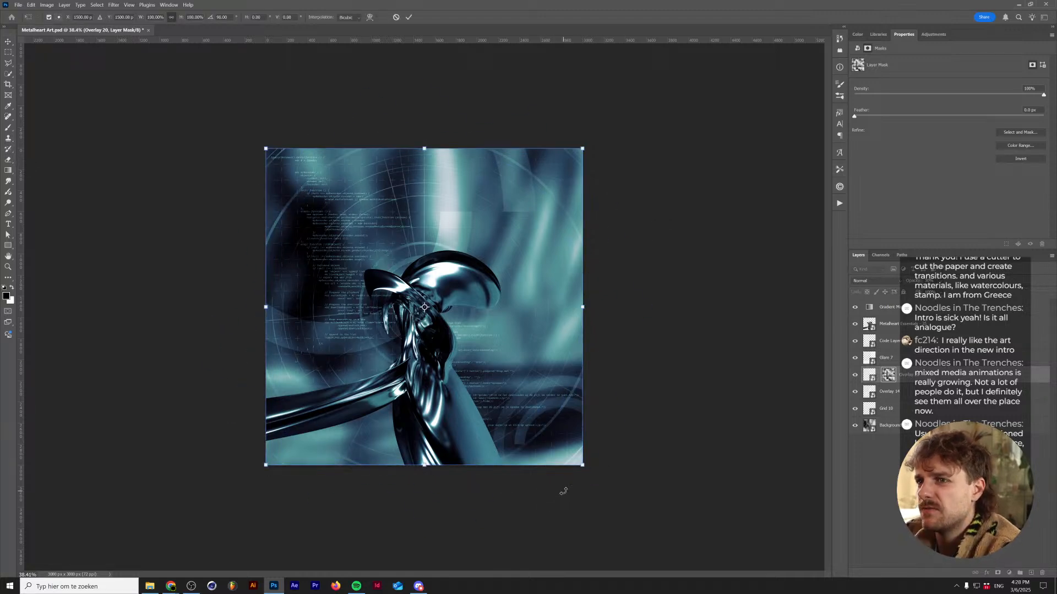
scroll(494, 315, up, 3)
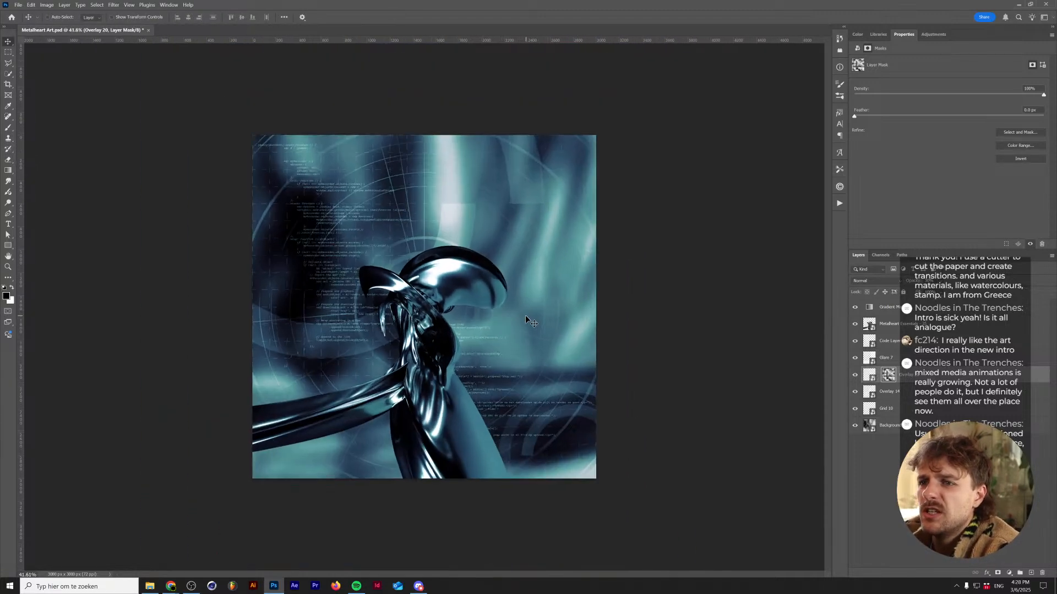
scroll(568, 325, down, 3)
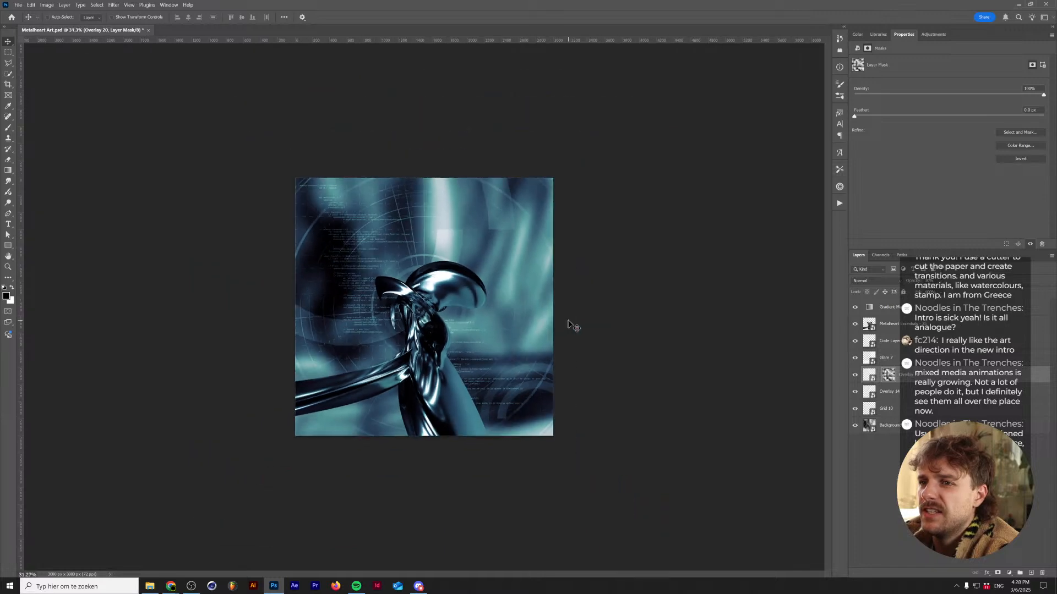
scroll(668, 351, up, 2)
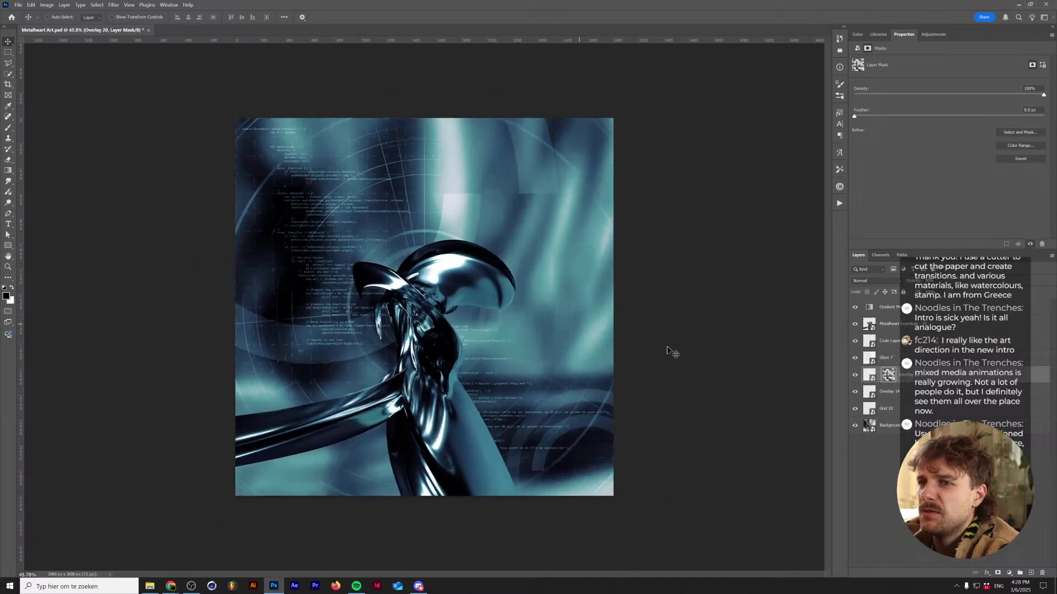
- Add a layer mask to Grid 10 and set the Gradient tool to a black-and-white preset from the Basics group
click(868, 409)
click(998, 574)
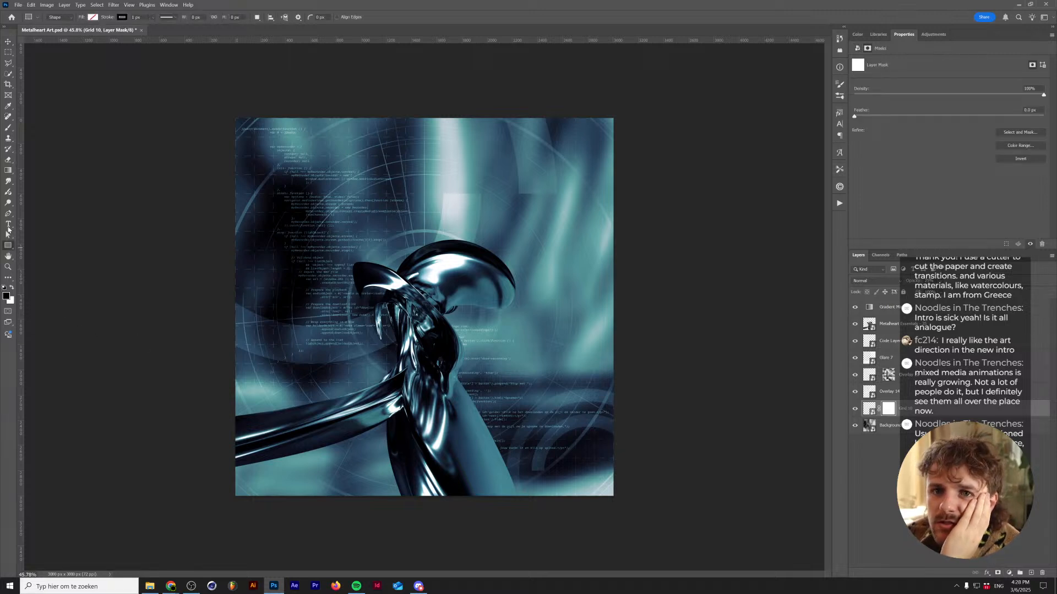
click(8, 171)
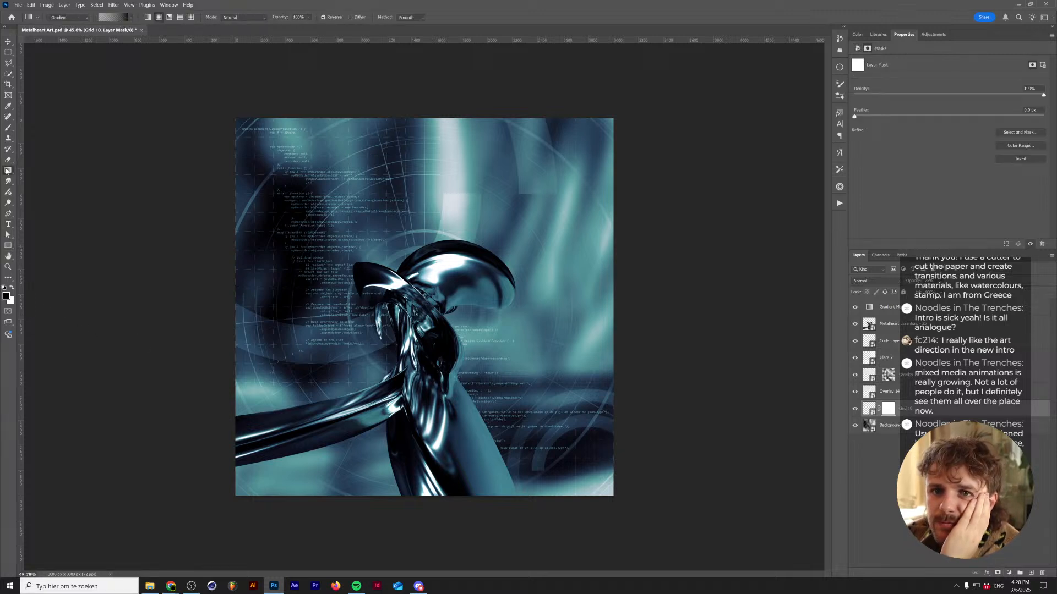
click(131, 17)
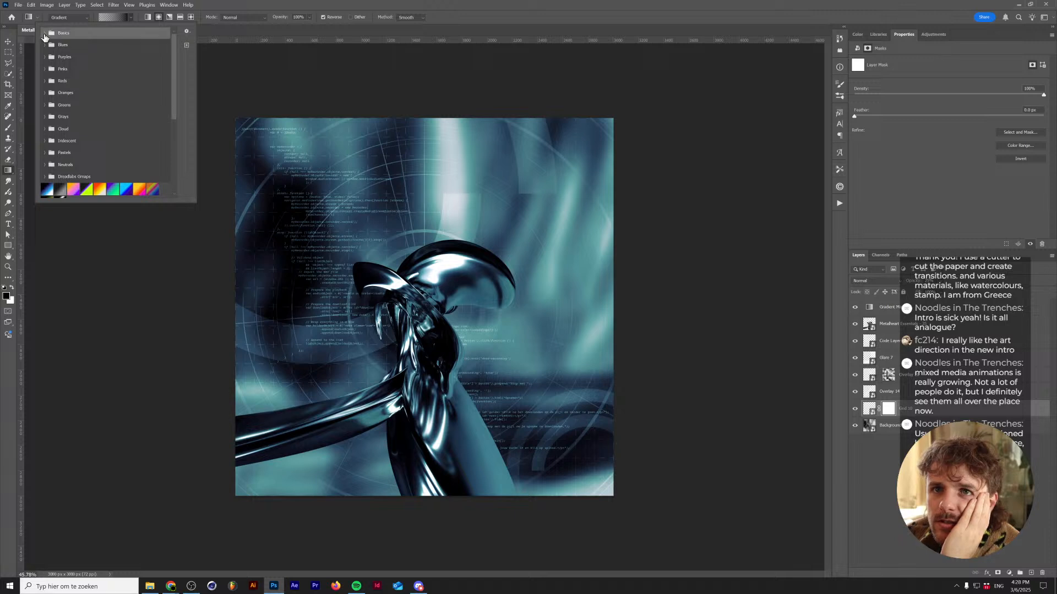
click(44, 36)
click(56, 50)
click(299, 4)
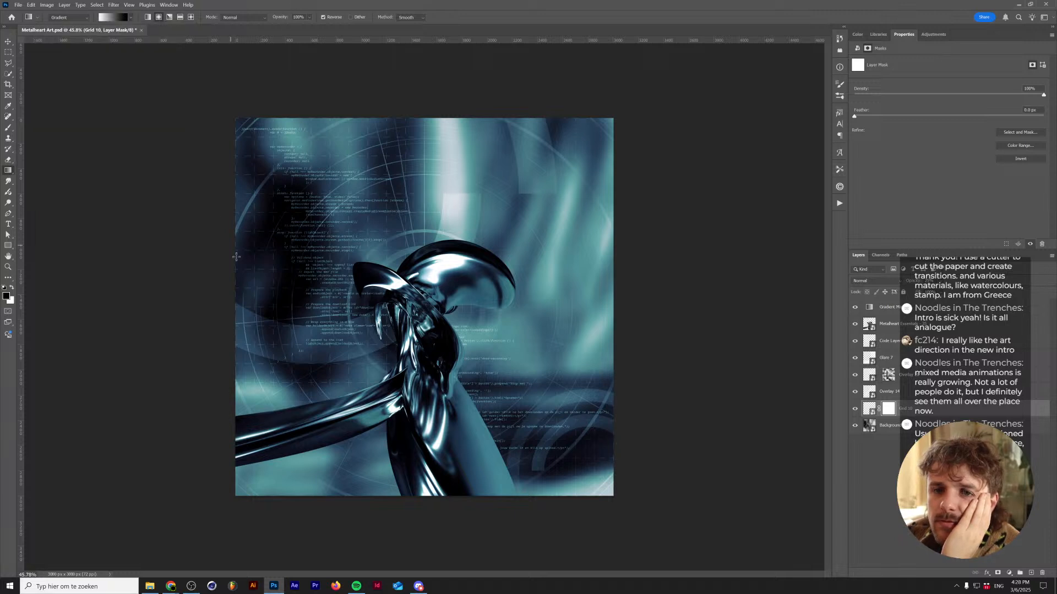
- Try a diagonal gradient on the Grid 10 mask, running from the artwork's upper-right area toward its centre-left
drag(601, 170, 345, 334)
key(Escape)
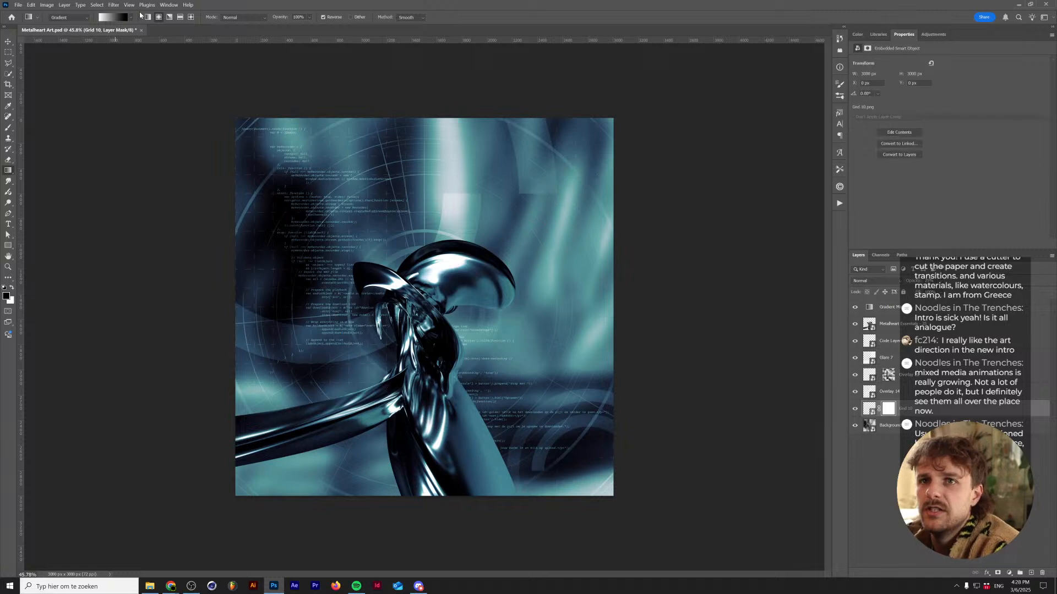
- Fade the Grid 10 layer by drawing a diagonal black-and-white gradient across the artwork on its layer mask
drag(583, 185, 466, 196)
drag(584, 187, 298, 464)
drag(466, 199, 552, 153)
key(Return)
scroll(482, 445, down, 3)
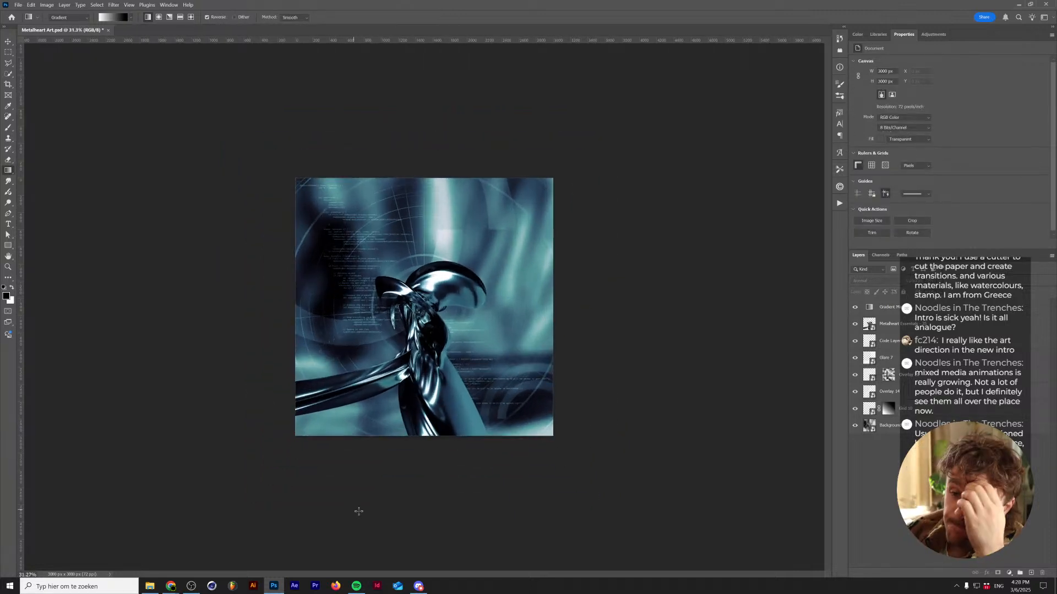
- Switch to File Explorer, go to the PNG folder inside Separate Elements, and open Element 1.png in the photo viewer
click(150, 586)
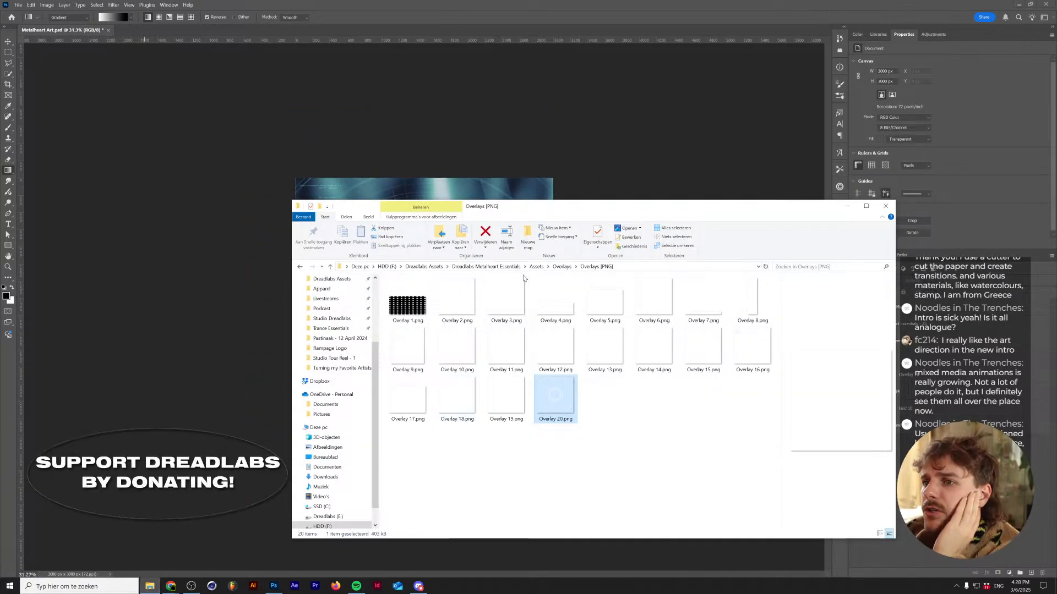
click(562, 267)
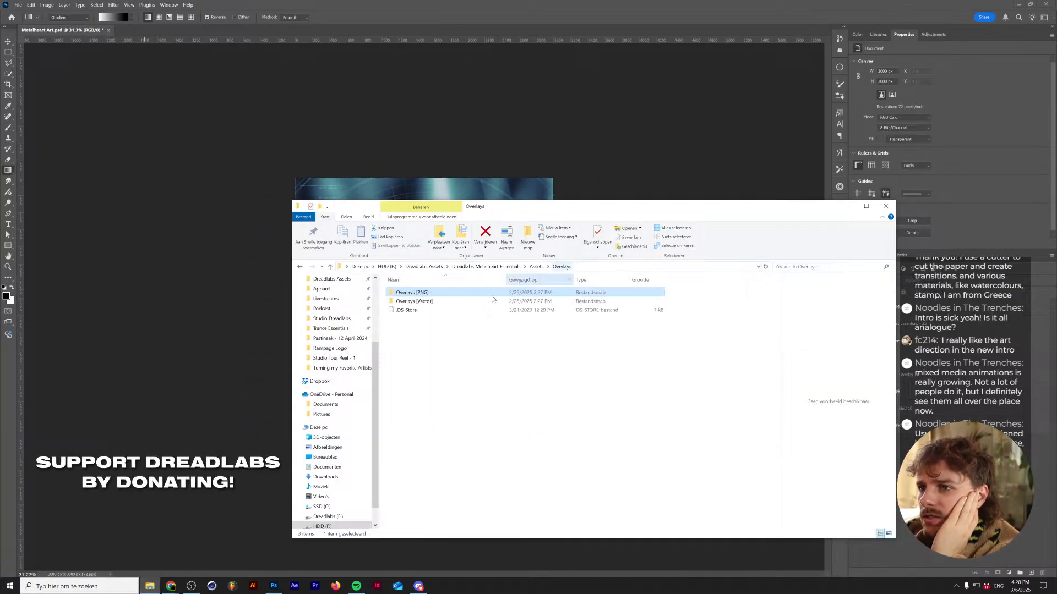
click(535, 267)
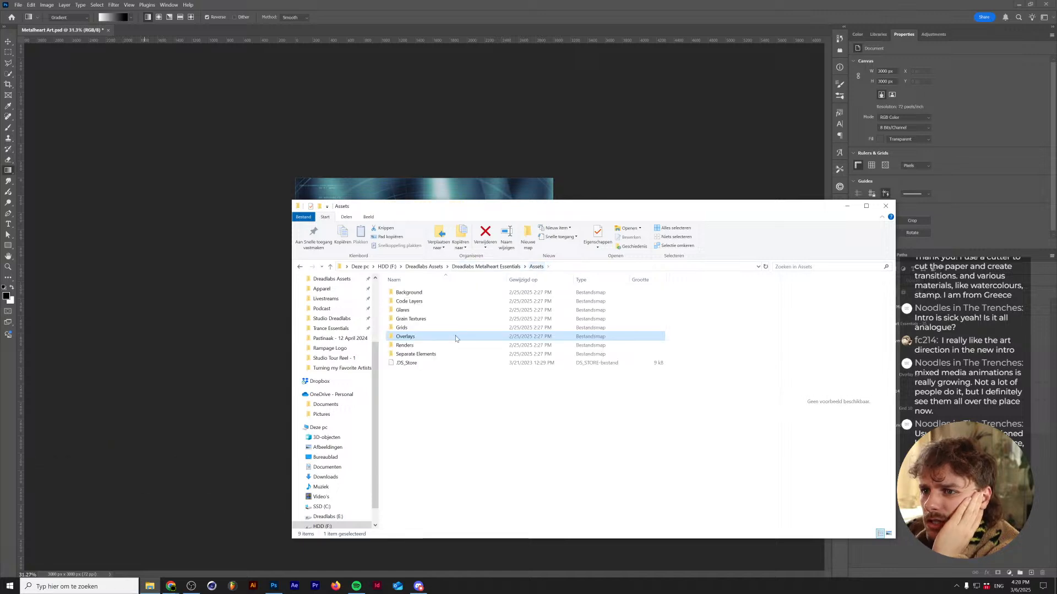
double_click(429, 354)
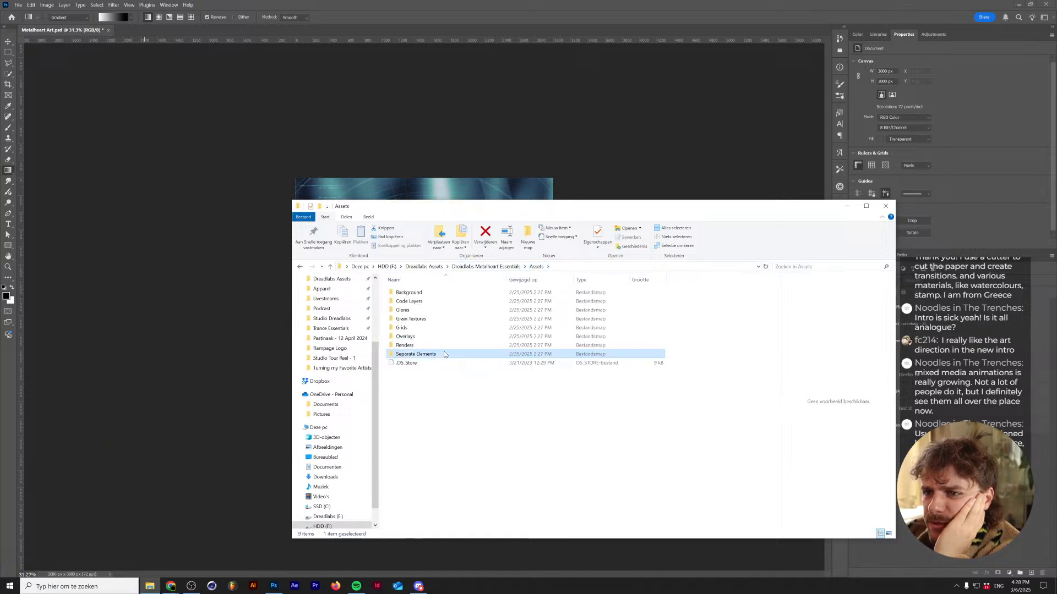
double_click(403, 293)
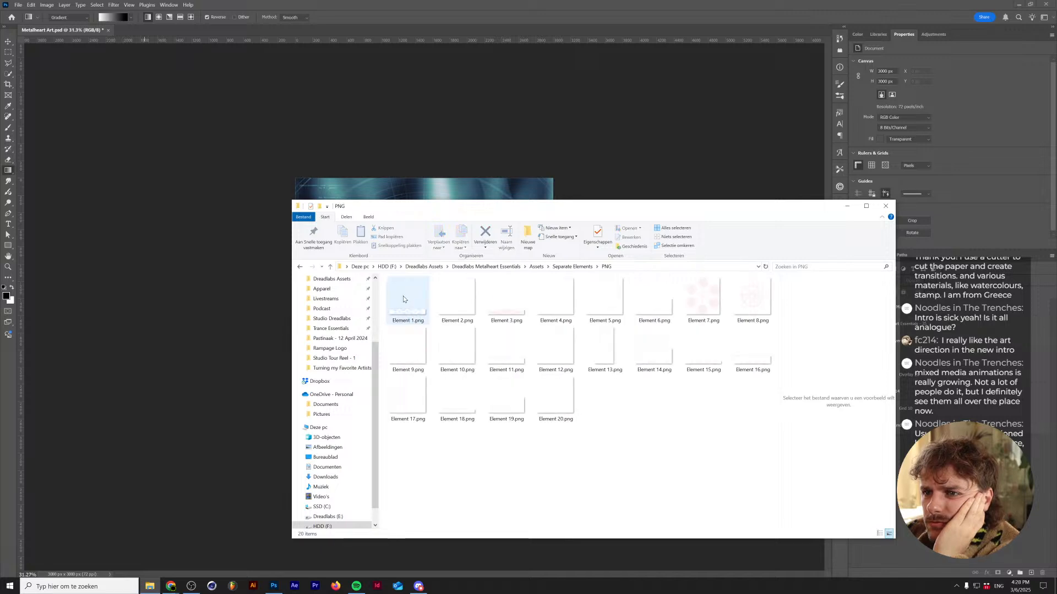
click(404, 299)
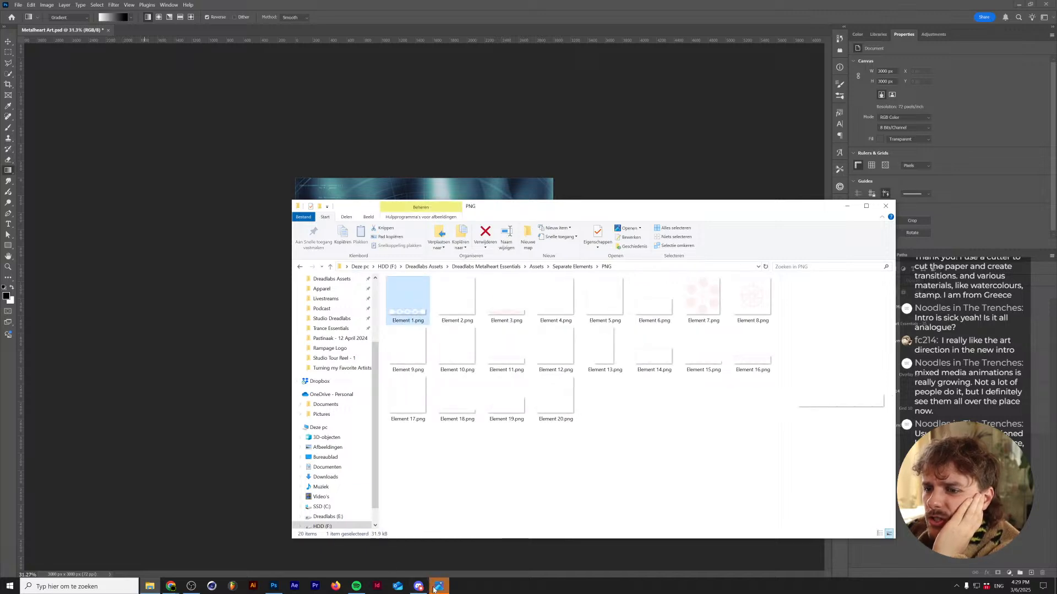
click(435, 588)
- Look through the element PNG images to compare the available graphic shapes, then close the viewer
key(Right)
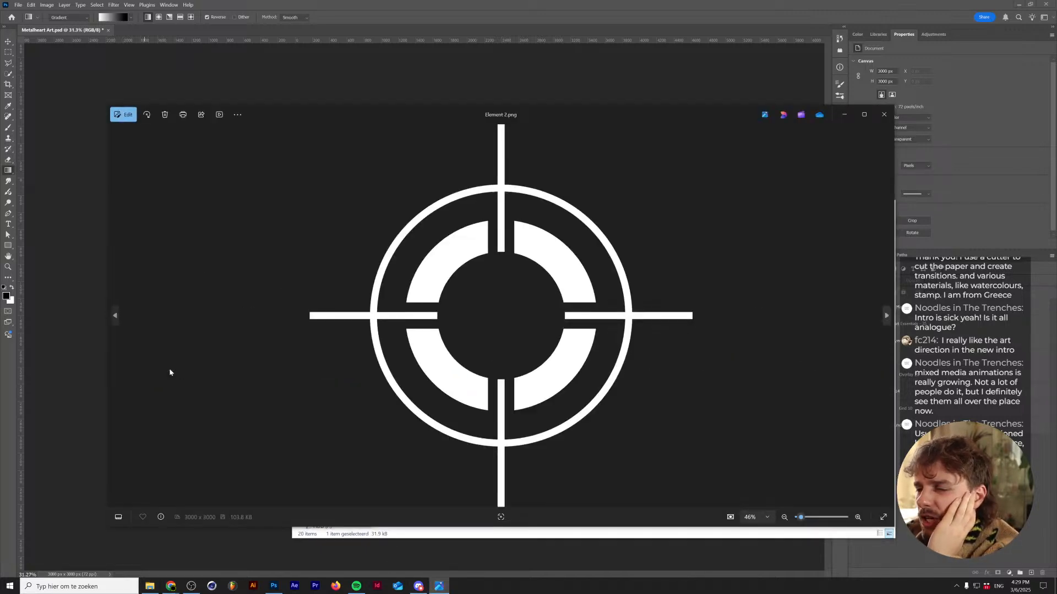
key(Right)
key(Right)
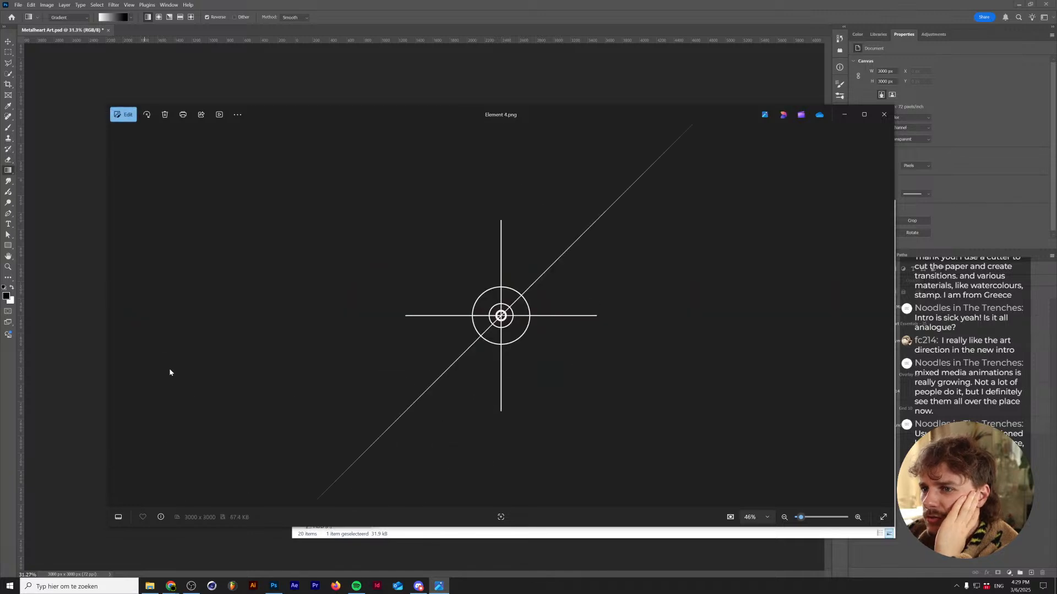
key(Right)
key(Right)
key(Right)
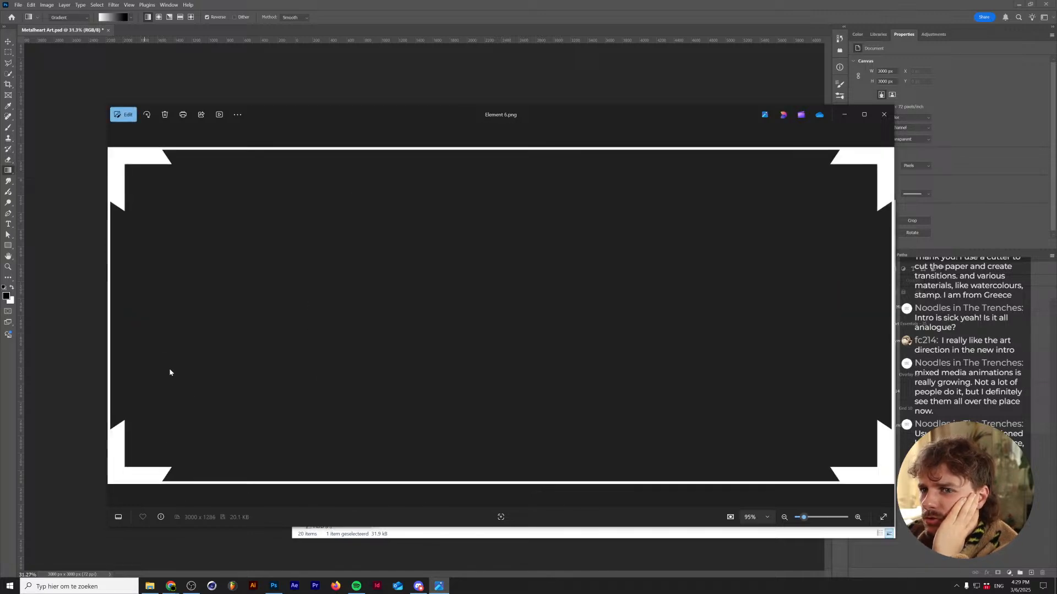
key(Right)
key(Right)
key(Right)
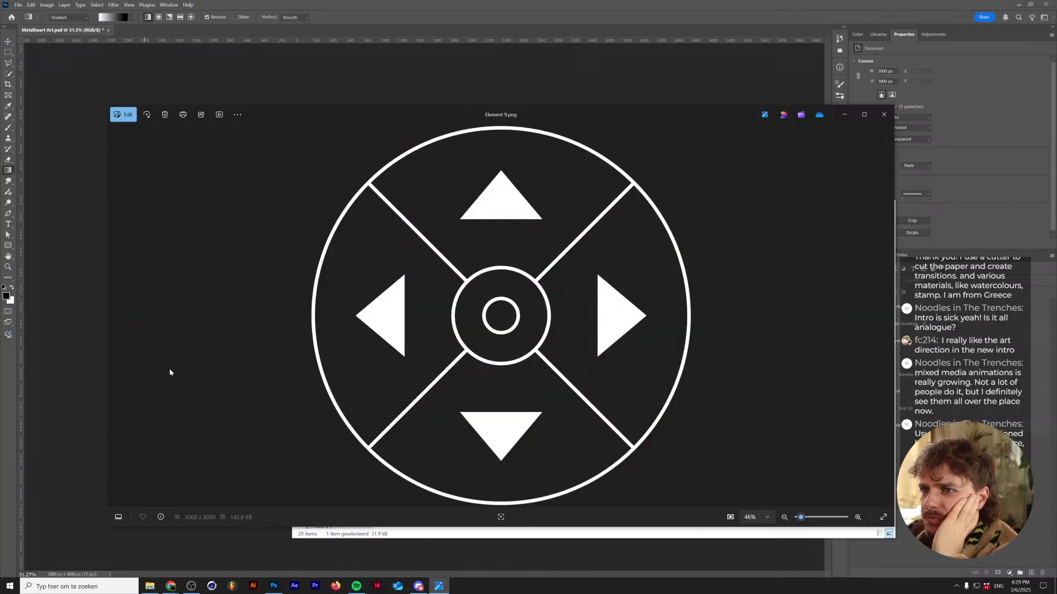
key(Right)
key(Right)
key(Right)
key(Right)
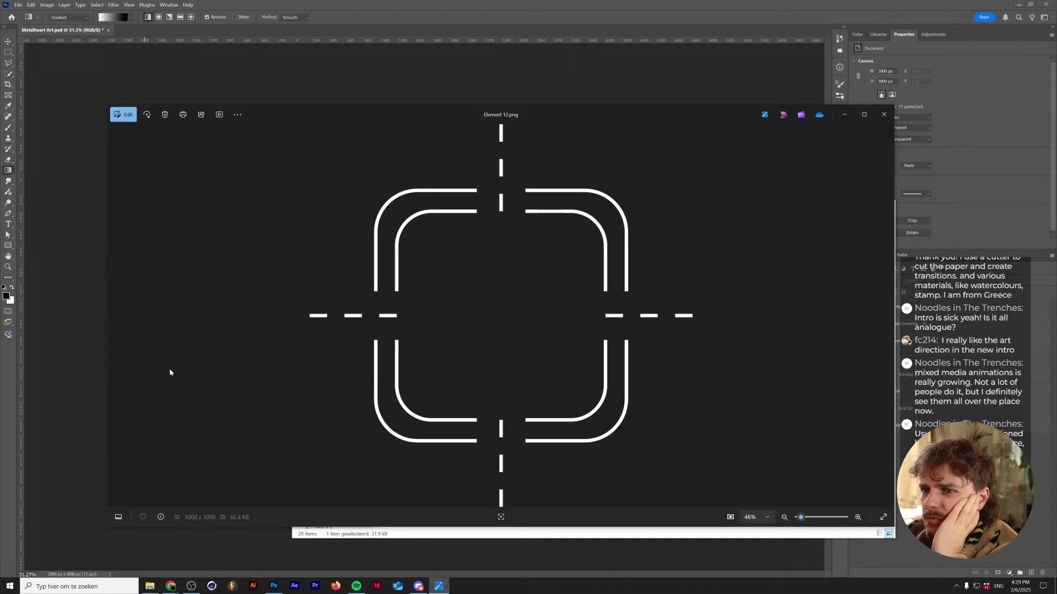
key(Right)
key(Right)
key(Right)
key(Right)
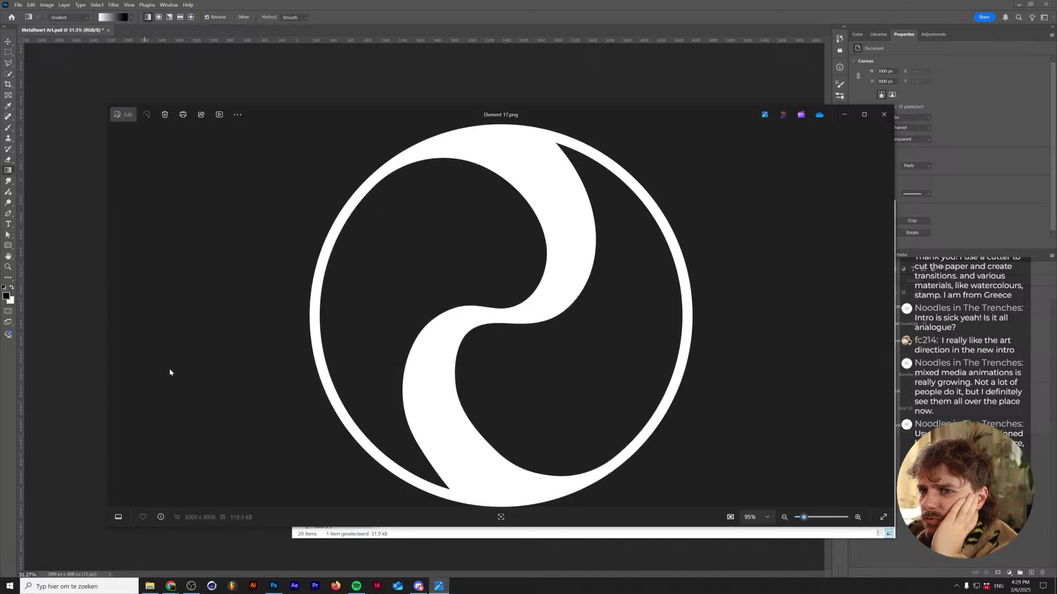
key(Right)
key(Right)
key(Right)
key(Right)
key(Right)
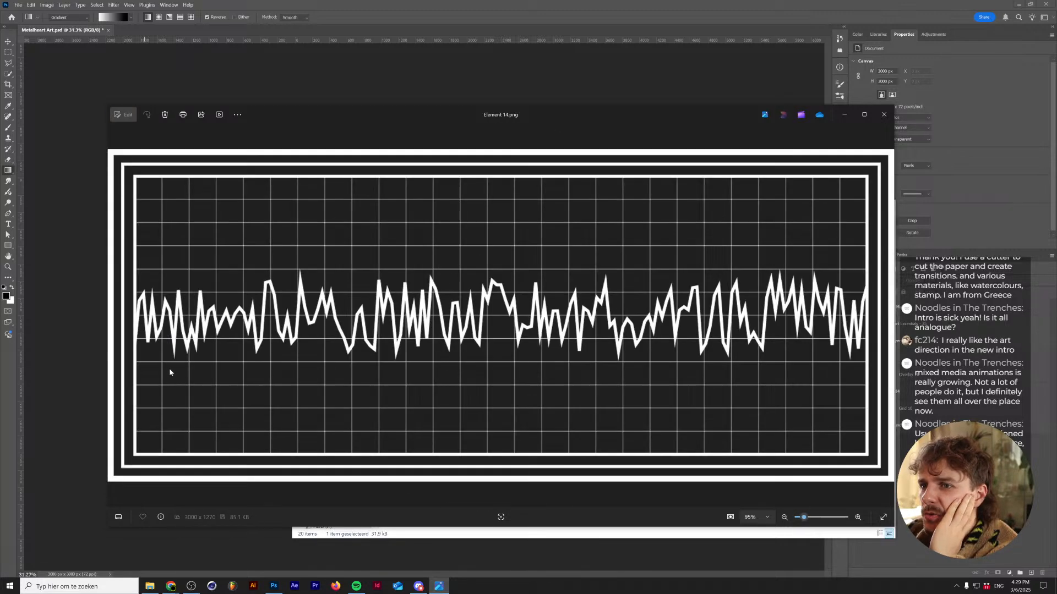
key(Left)
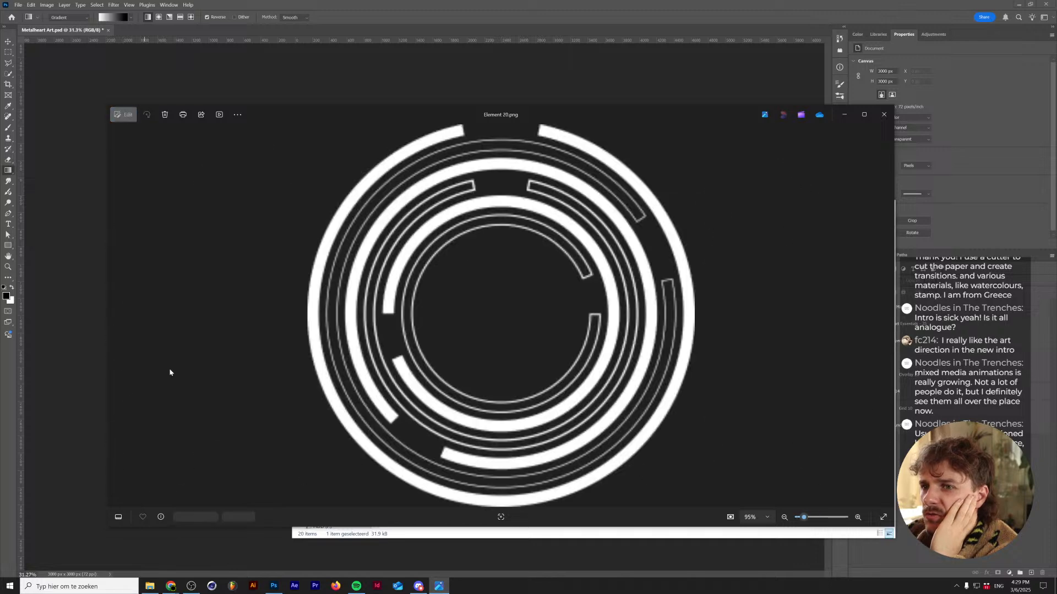
key(Right)
key(Left)
key(Left)
key(Left)
key(Left)
key(Left)
key(Left)
key(Left)
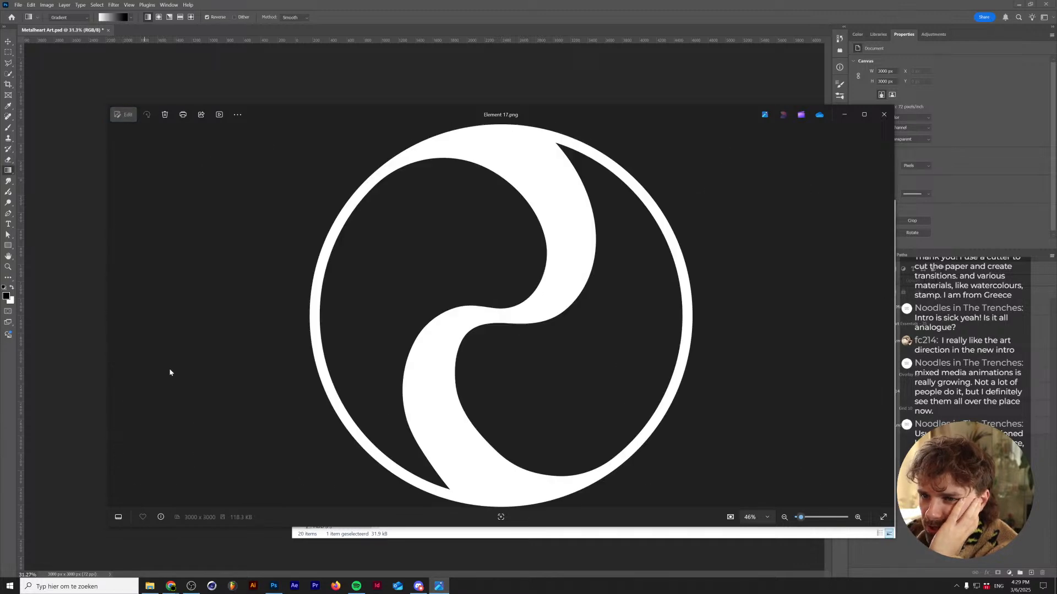
key(Left)
key(Left)
key(Left)
key(Left)
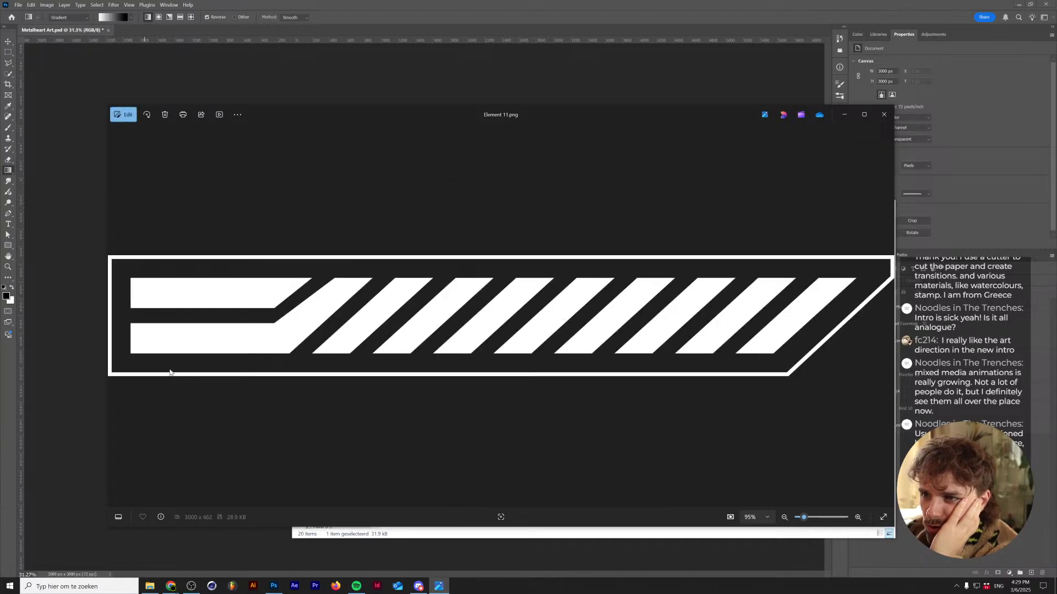
key(Left)
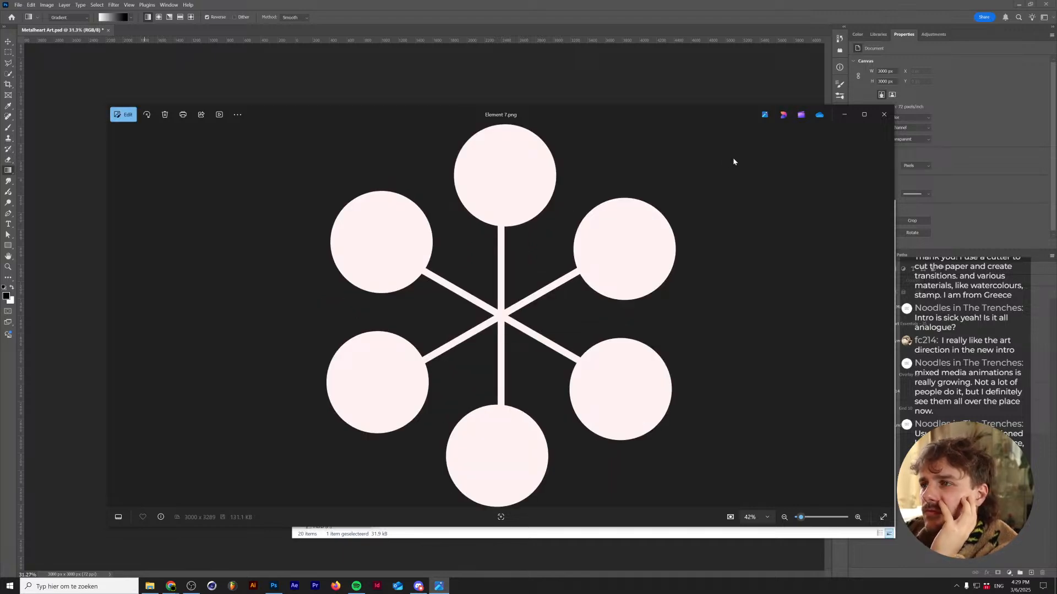
click(884, 115)
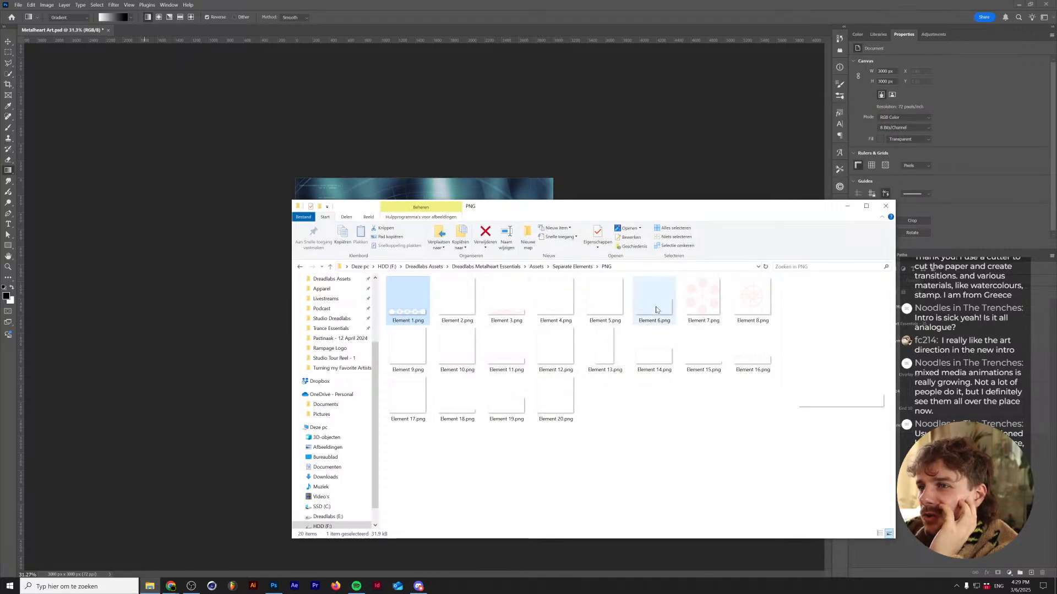
- Place Element 7.png in the artwork's upper-right corner, about 80 px in from the top and right edges
drag(696, 318, 519, 169)
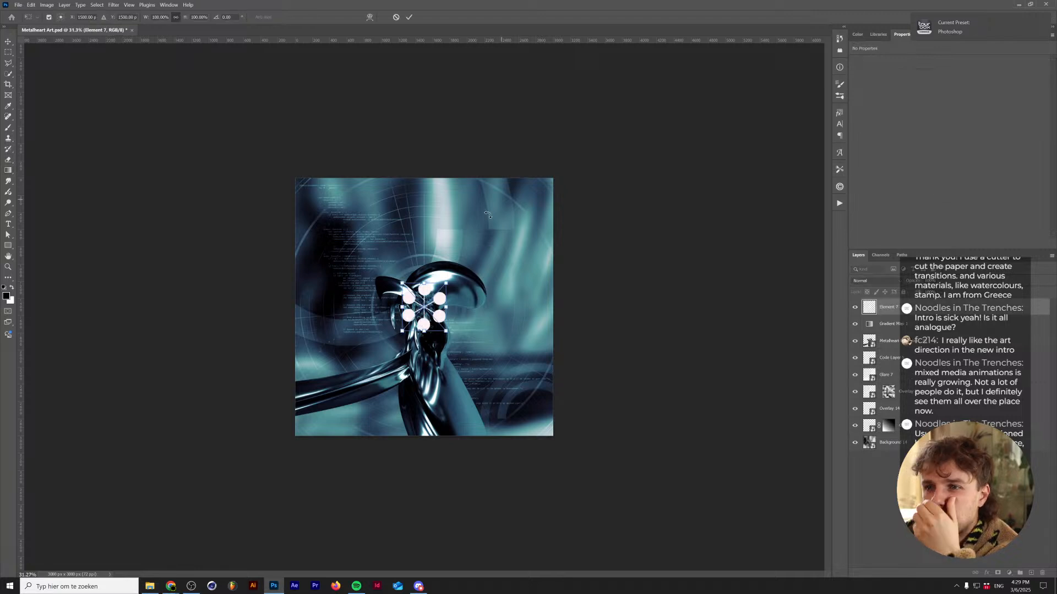
drag(426, 322, 540, 216)
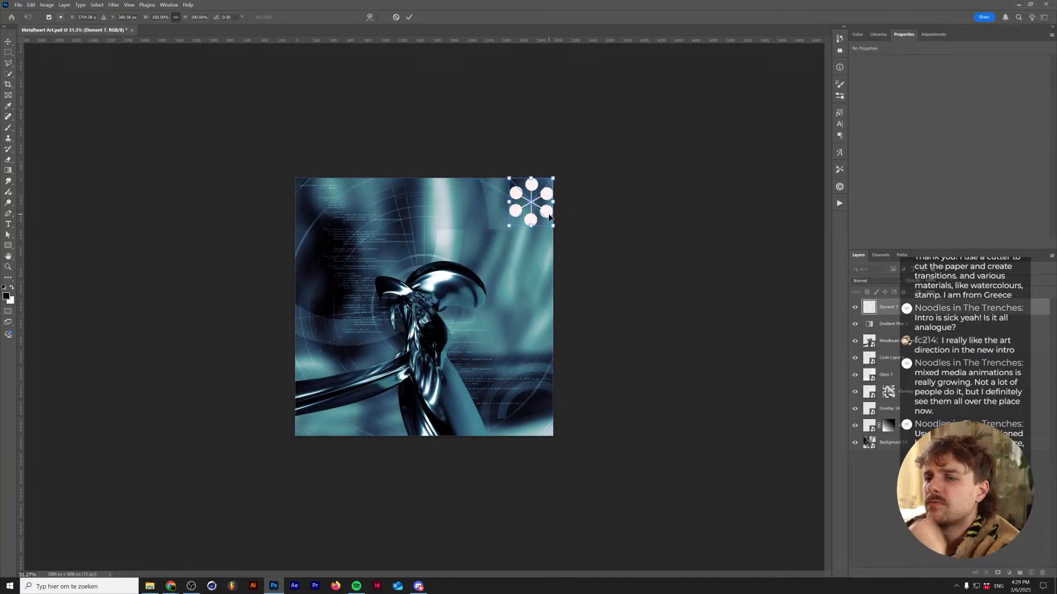
key(shift+Left)
key(shift+Left)
key(shift+Left)
key(shift+Left)
key(shift+Left)
key(shift+Left)
key(shift+Left)
key(shift+Left)
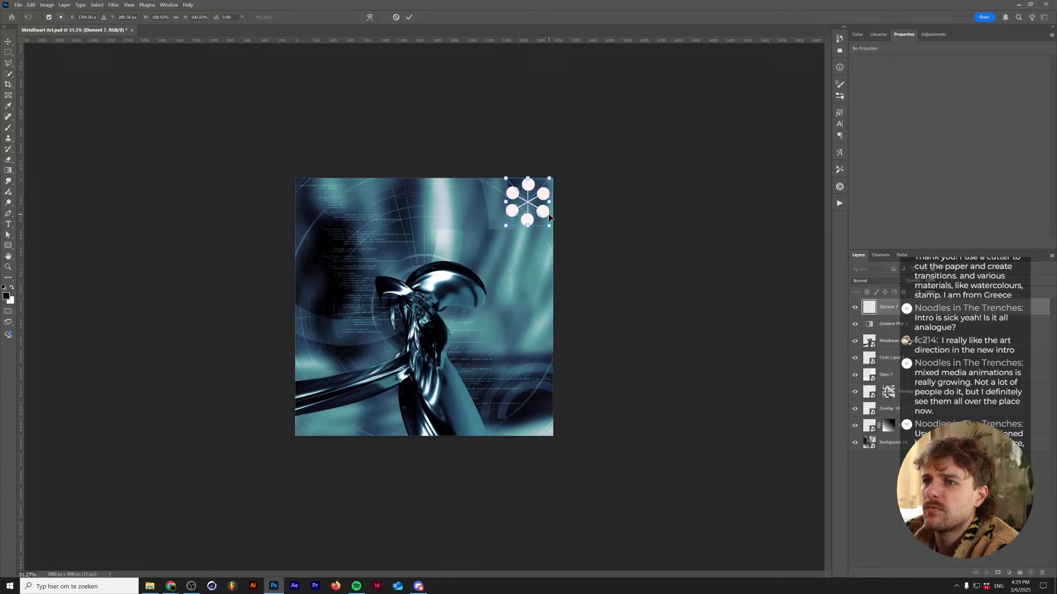
key(shift+Down)
key(shift+Down)
key(shift+Down)
key(shift+Down)
key(shift+Down)
key(shift+Down)
key(shift+Down)
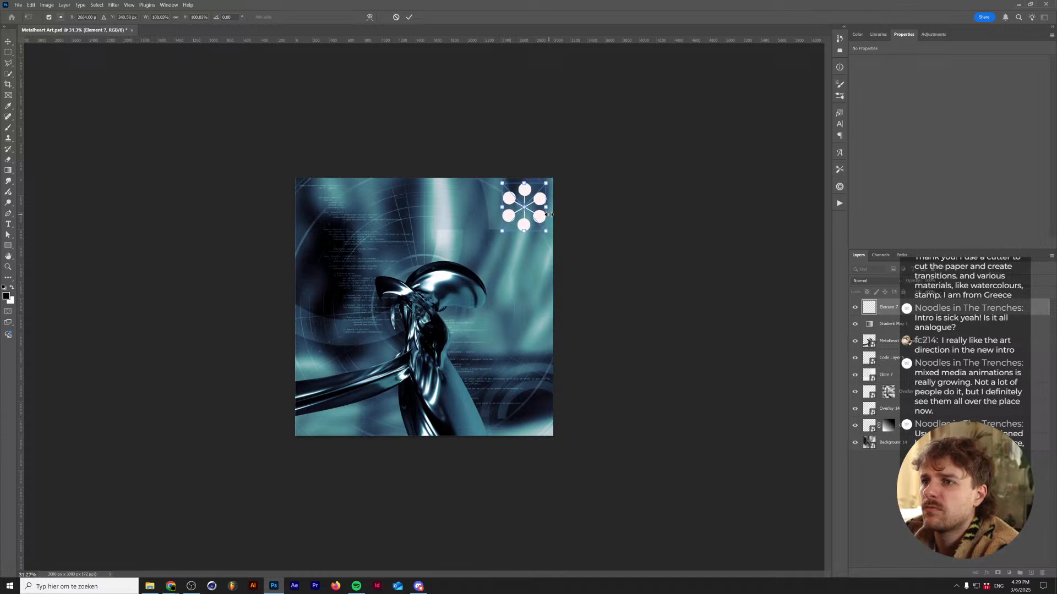
key(Return)
key(g)
scroll(552, 205, up, 3)
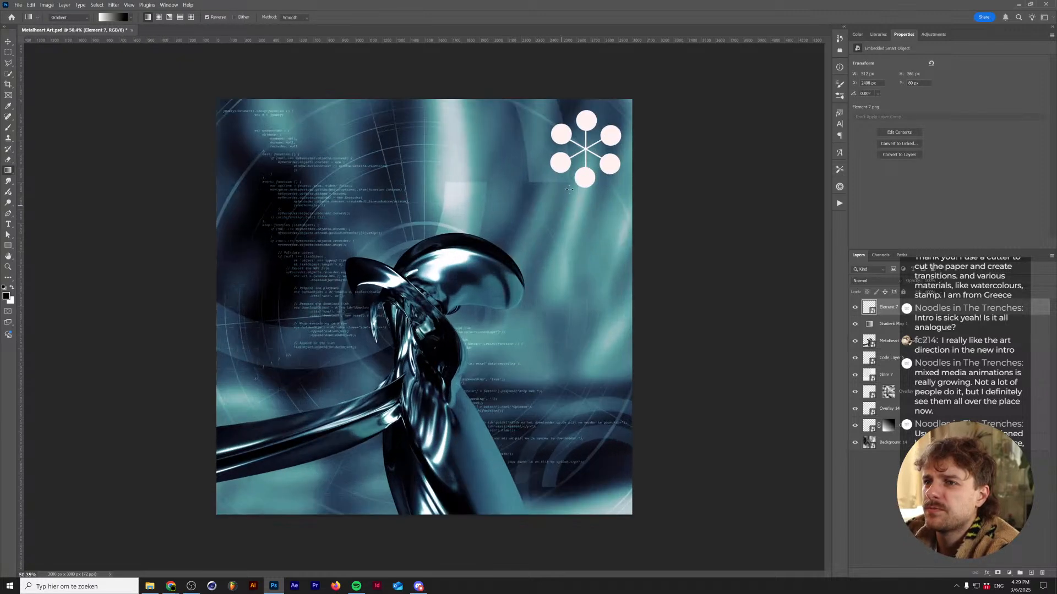
- Add a Color Overlay to Element 7 with Normal blend mode and a teal colour sampled from the artwork
click(985, 572)
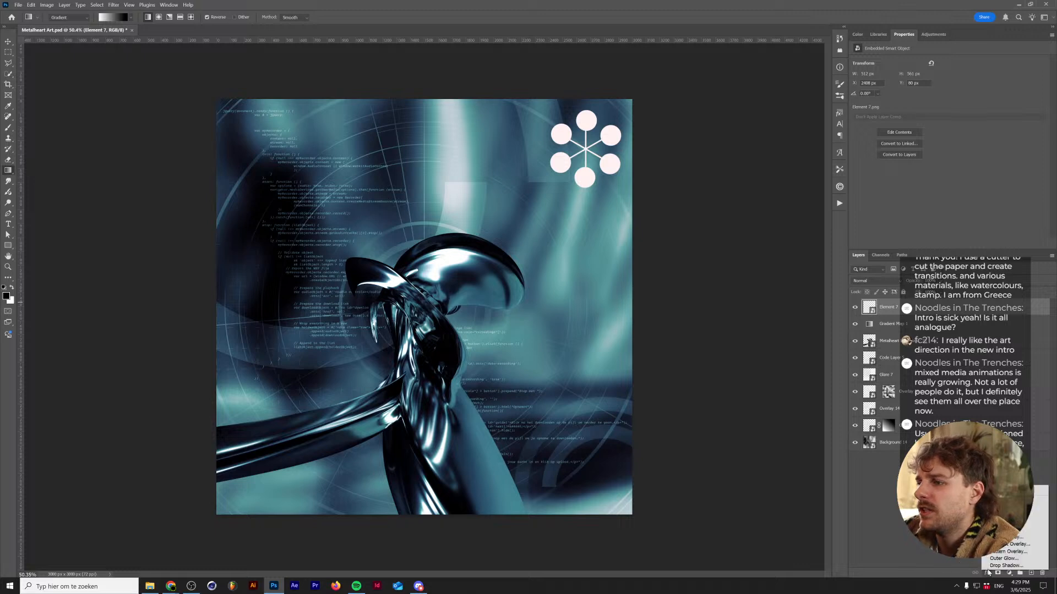
click(1007, 537)
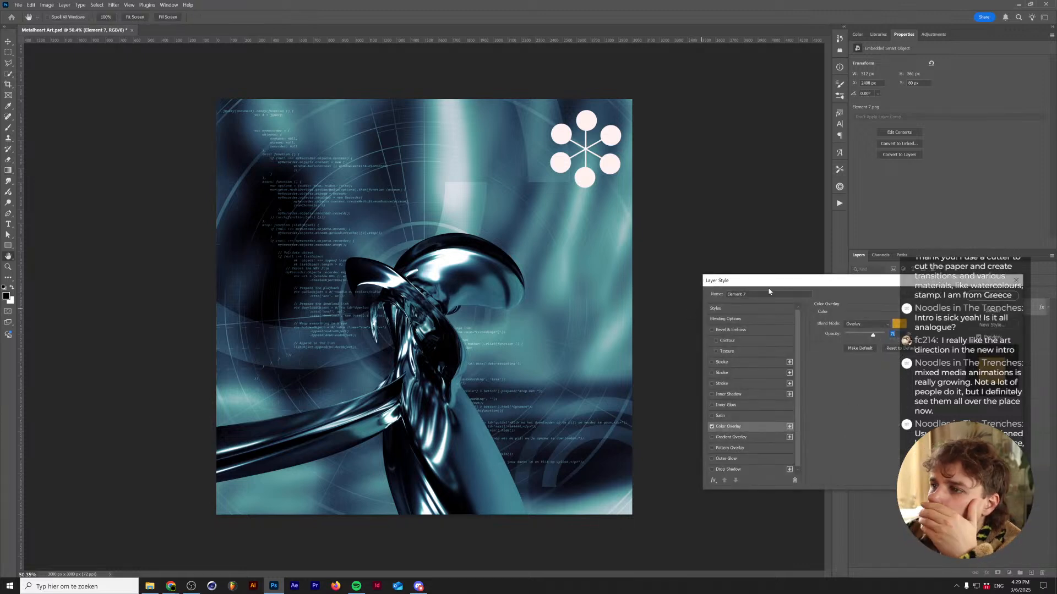
click(881, 324)
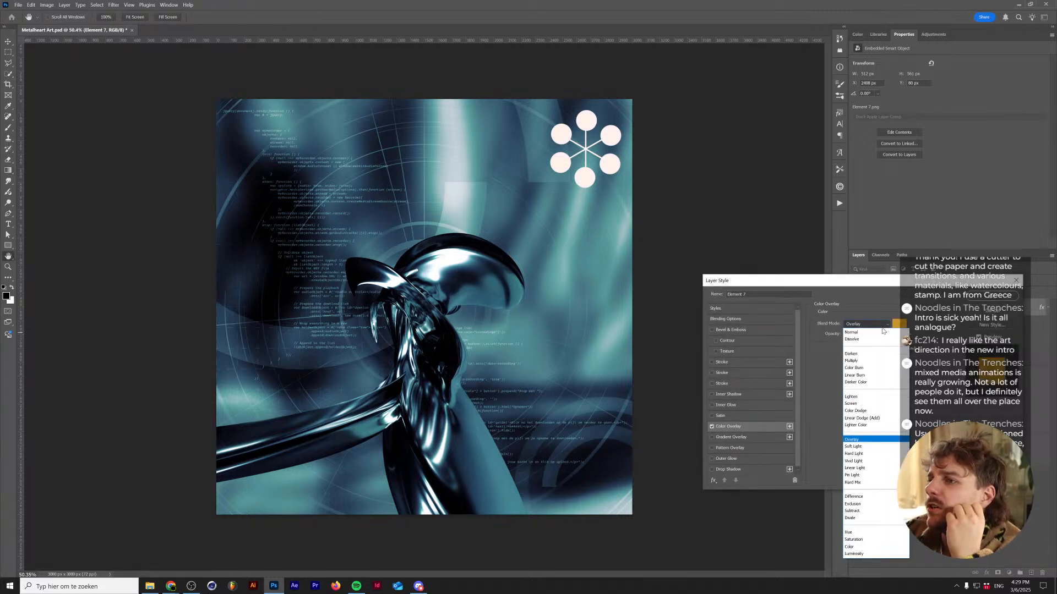
click(859, 334)
click(898, 324)
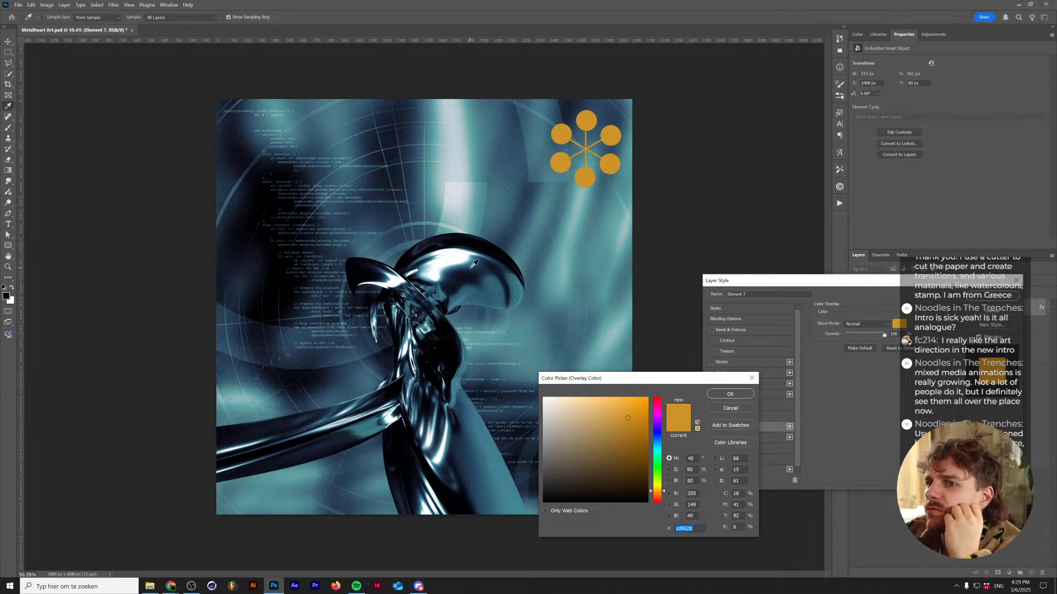
click(585, 340)
click(729, 394)
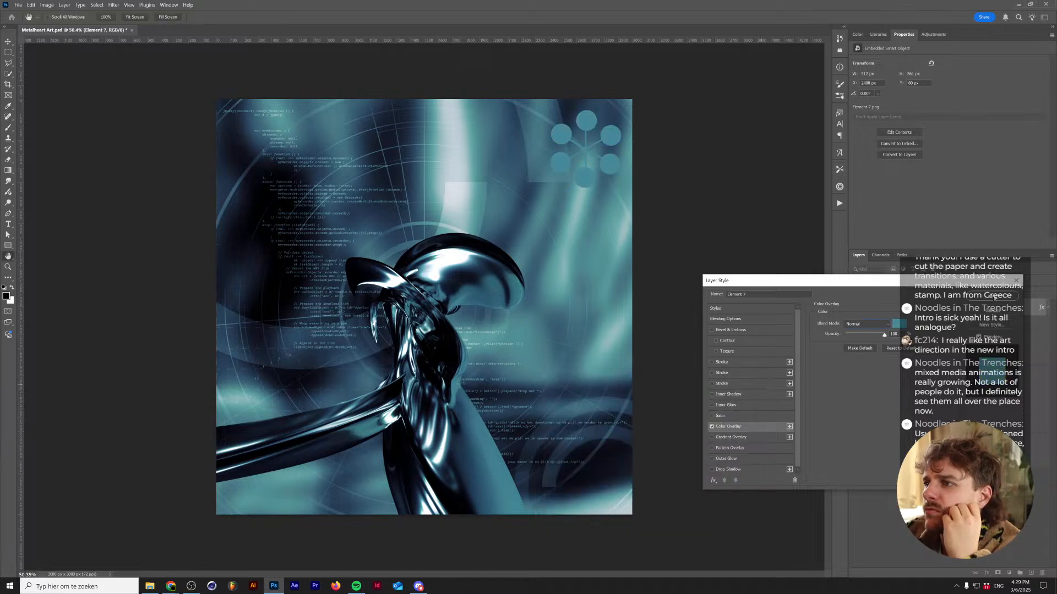
click(994, 297)
- Put Element 7 into its own group, set the group's blend mode to Screen, and deselect all layers
click(875, 281)
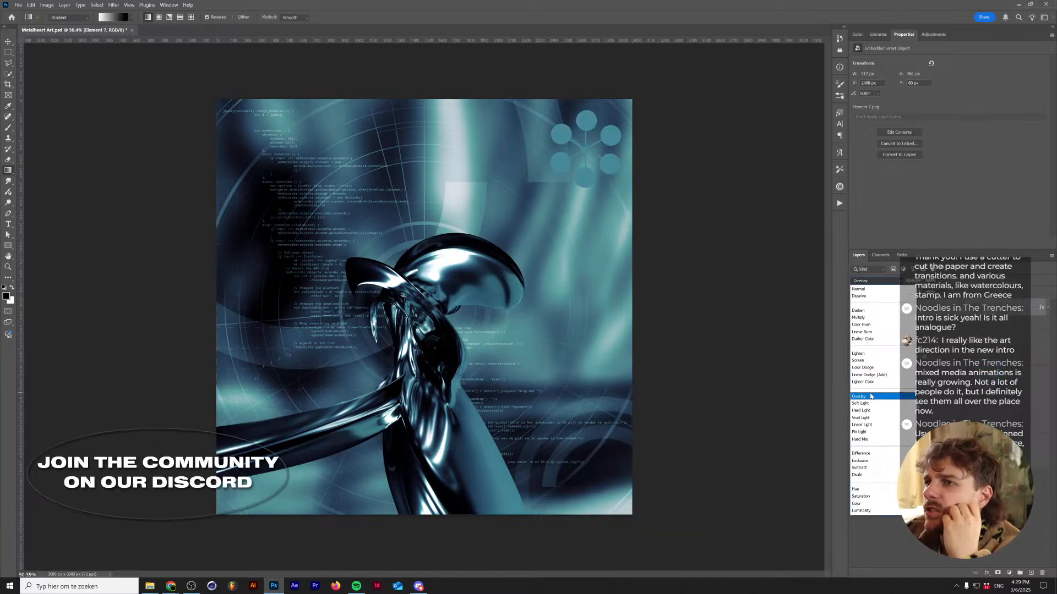
key(Escape)
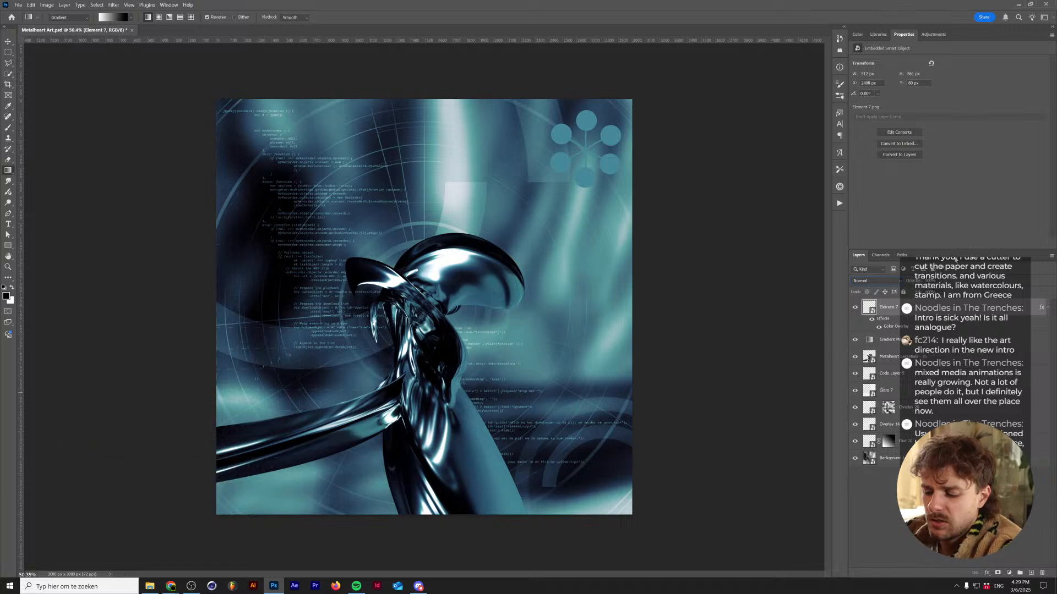
key(ctrl+g)
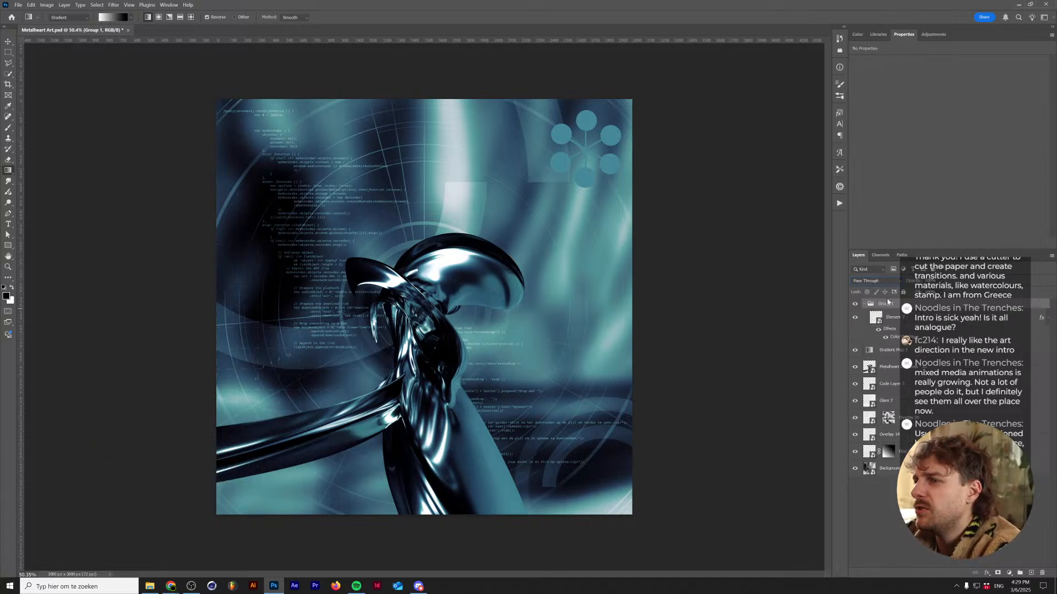
click(875, 281)
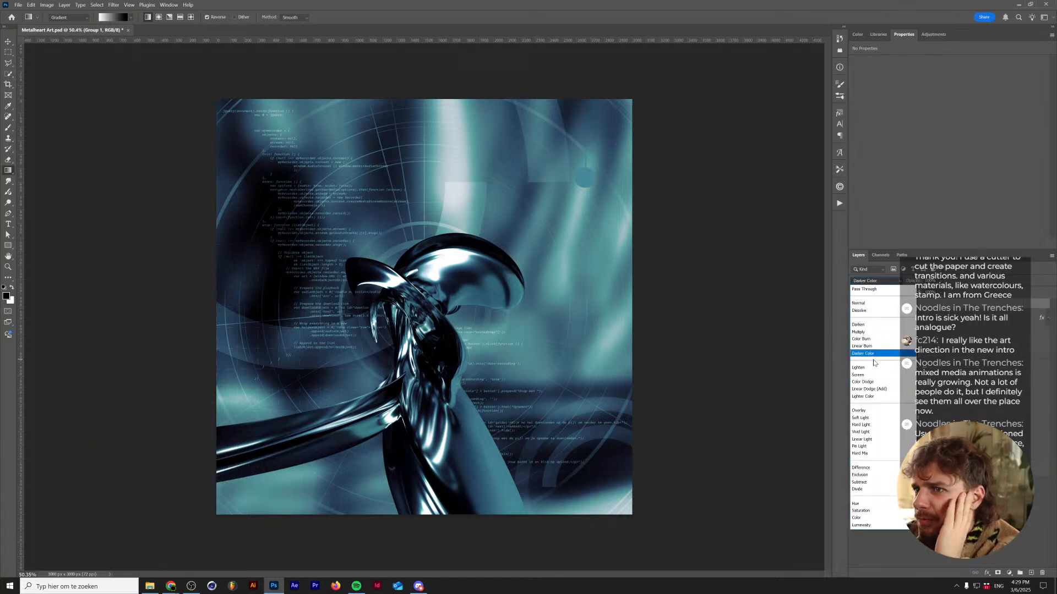
key(Down)
key(Down)
key(Down)
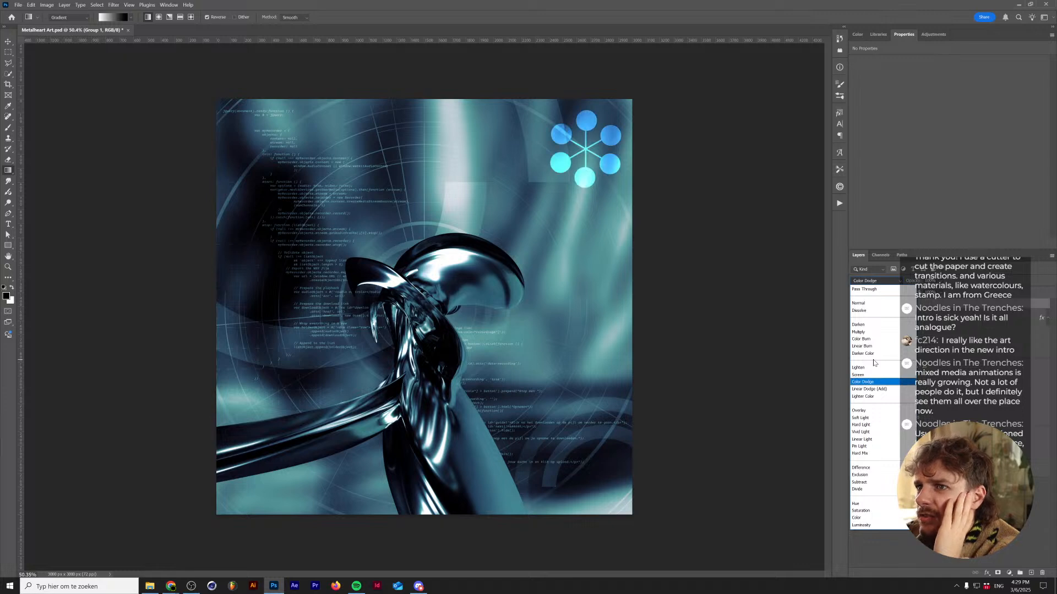
key(Up)
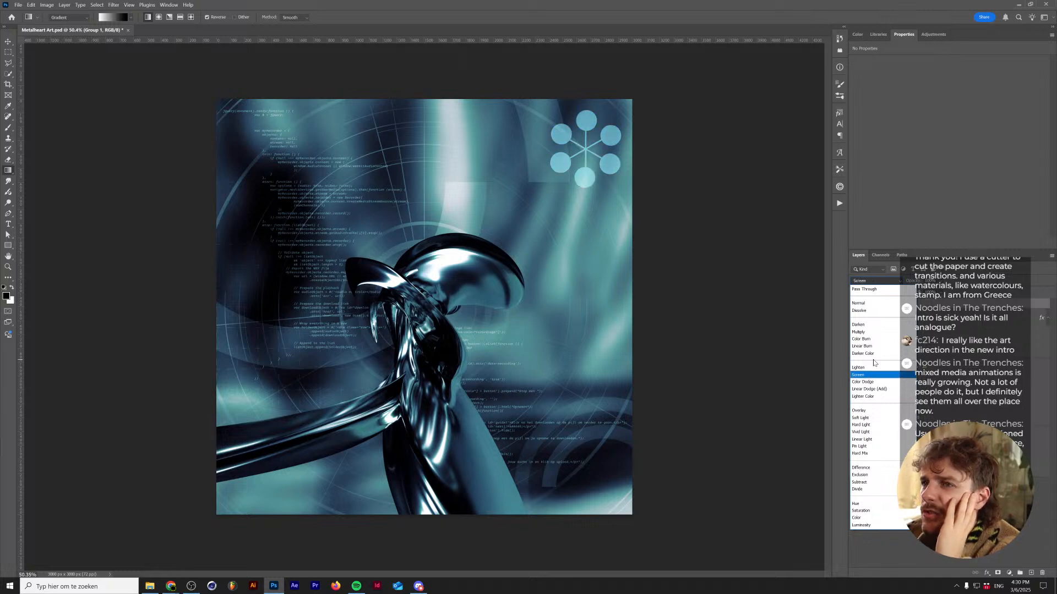
key(Return)
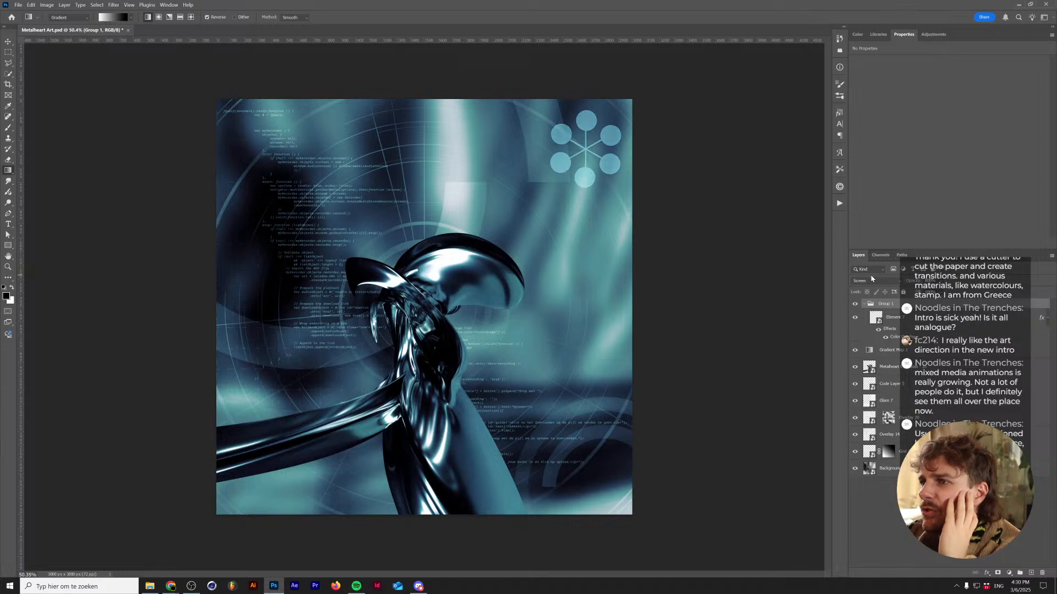
key(alt+BackSpace)
key(Return)
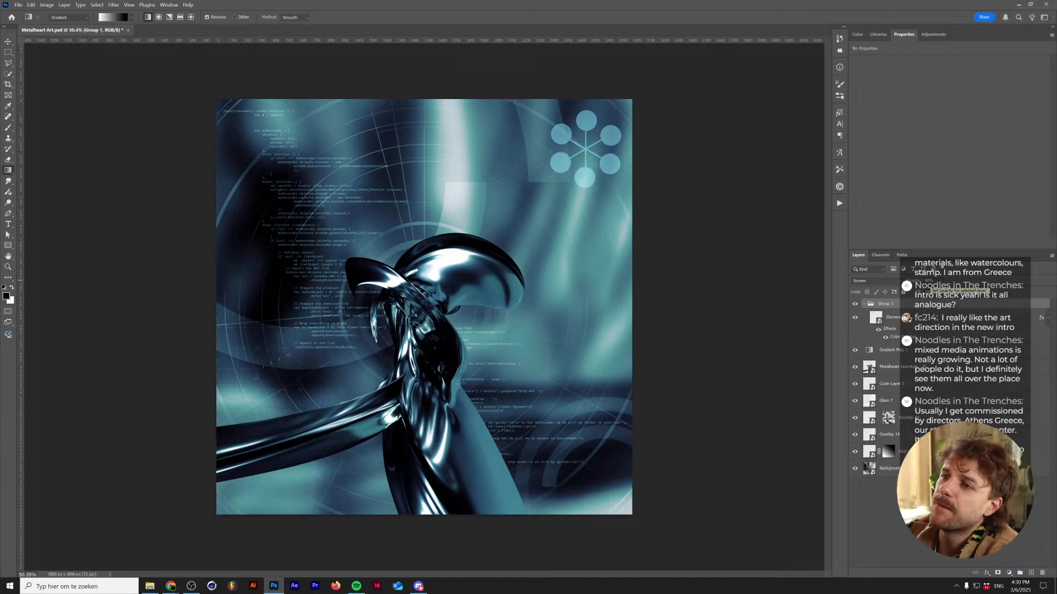
key(ctrl+alt+a)
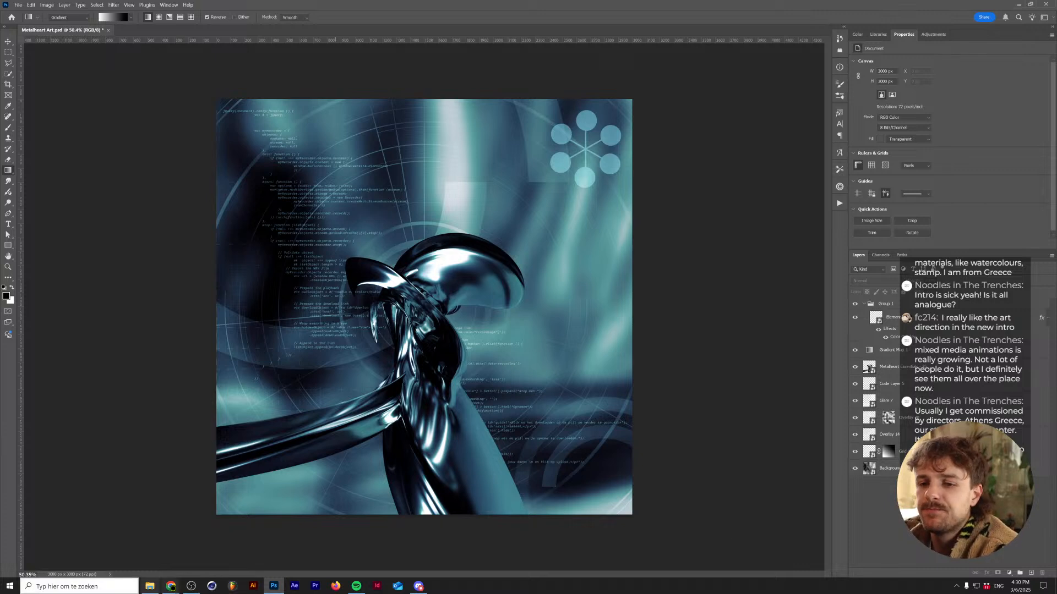
- Switch to File Explorer and go up from the PNG folder to the Assets folder
click(150, 587)
click(571, 267)
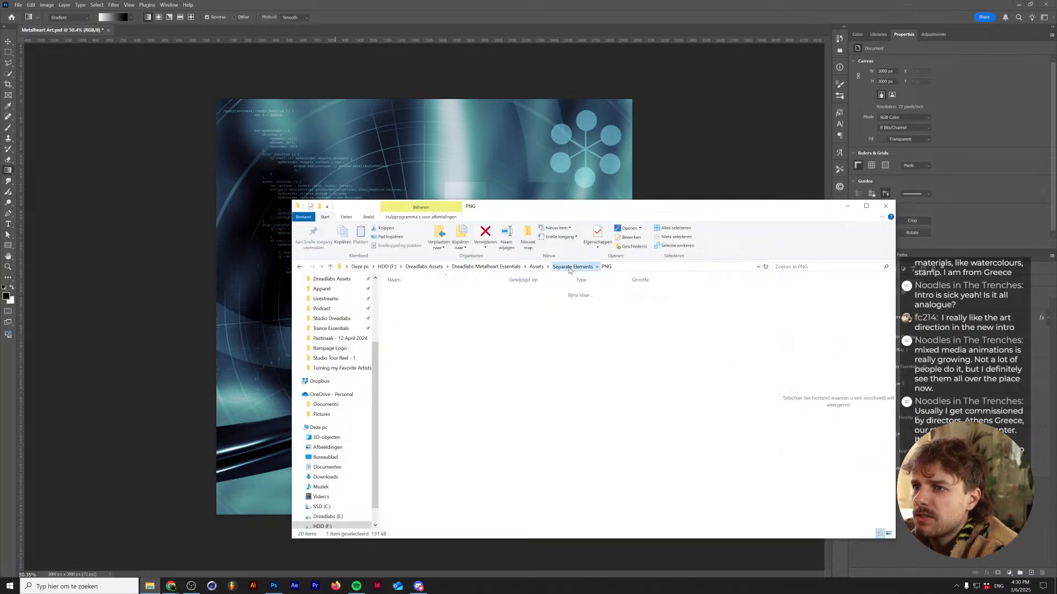
click(537, 267)
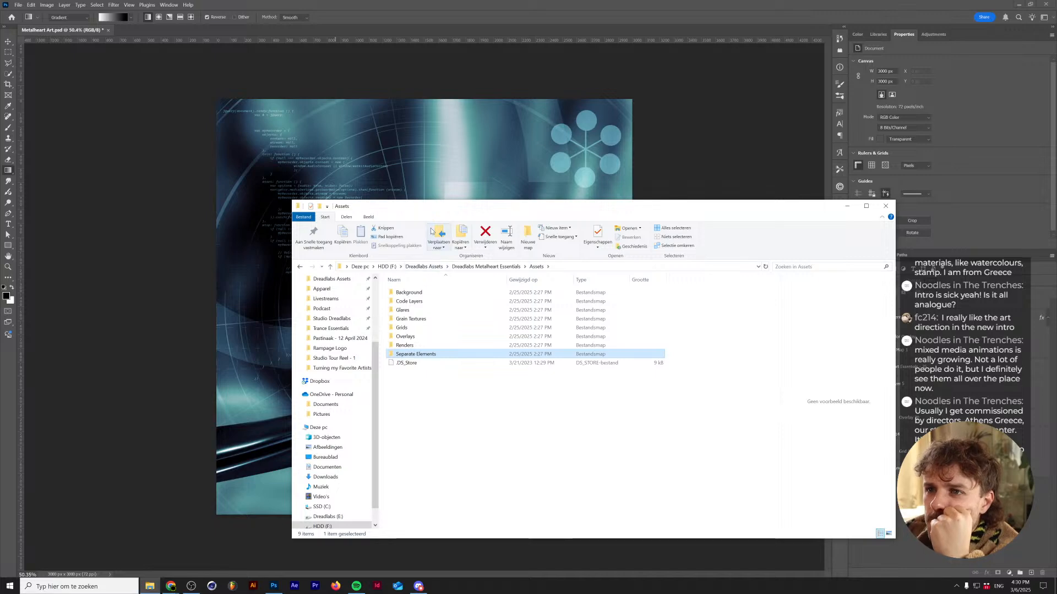
- Resize the File Explorer window to a narrower size and place it beside the artwork so the canvas is mostly uncovered
drag(289, 199, 66, 55)
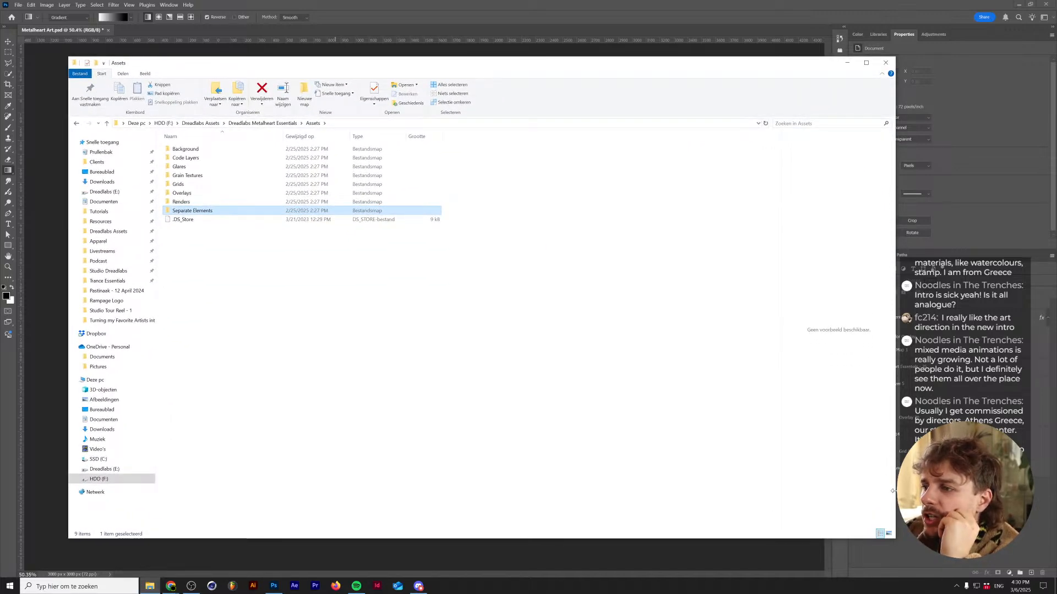
drag(893, 491, 207, 454)
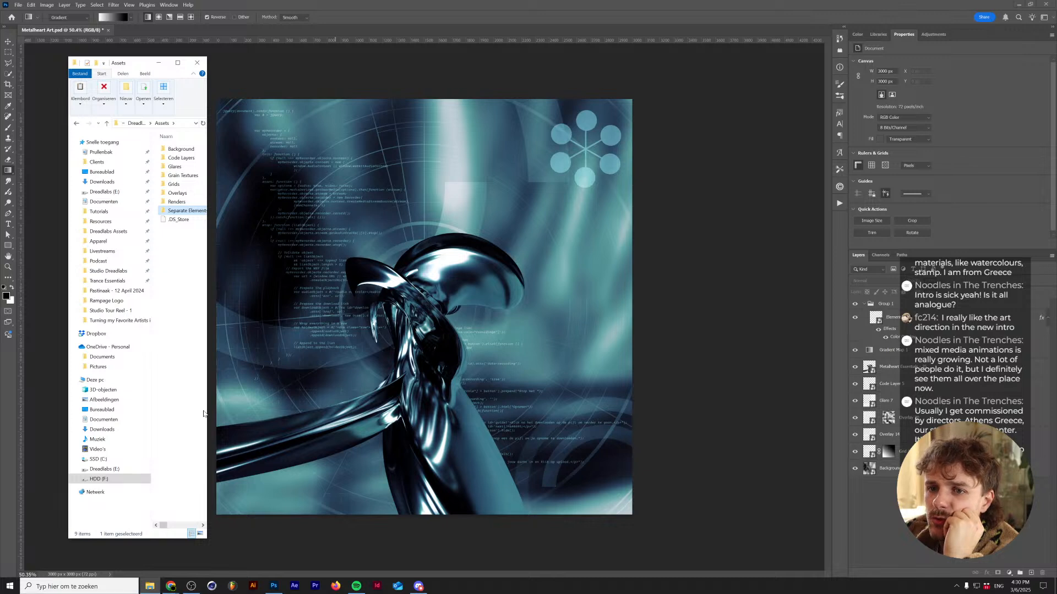
drag(206, 411, 373, 424)
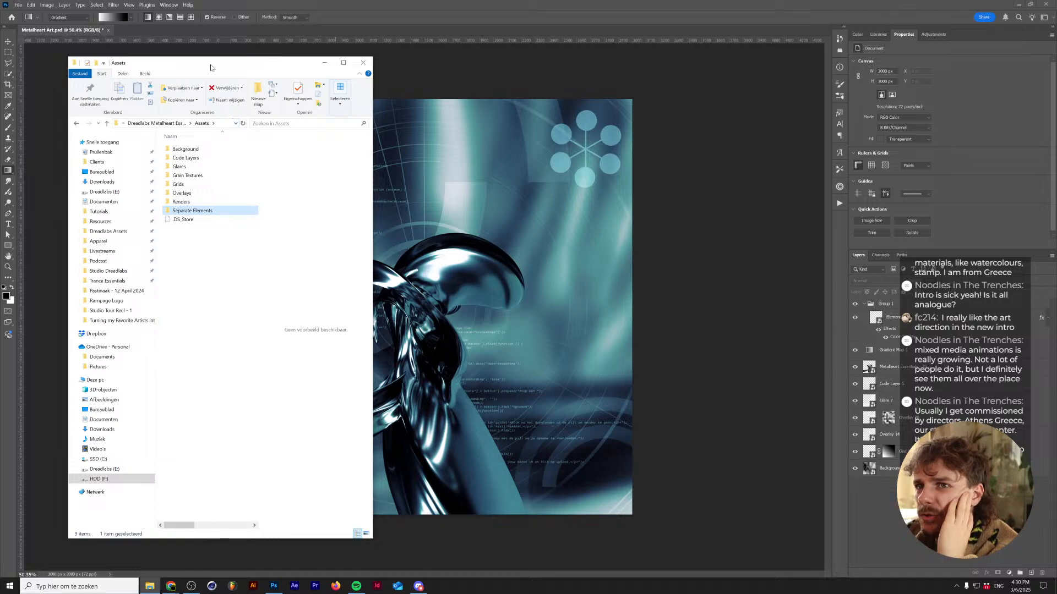
drag(211, 67, 833, 70)
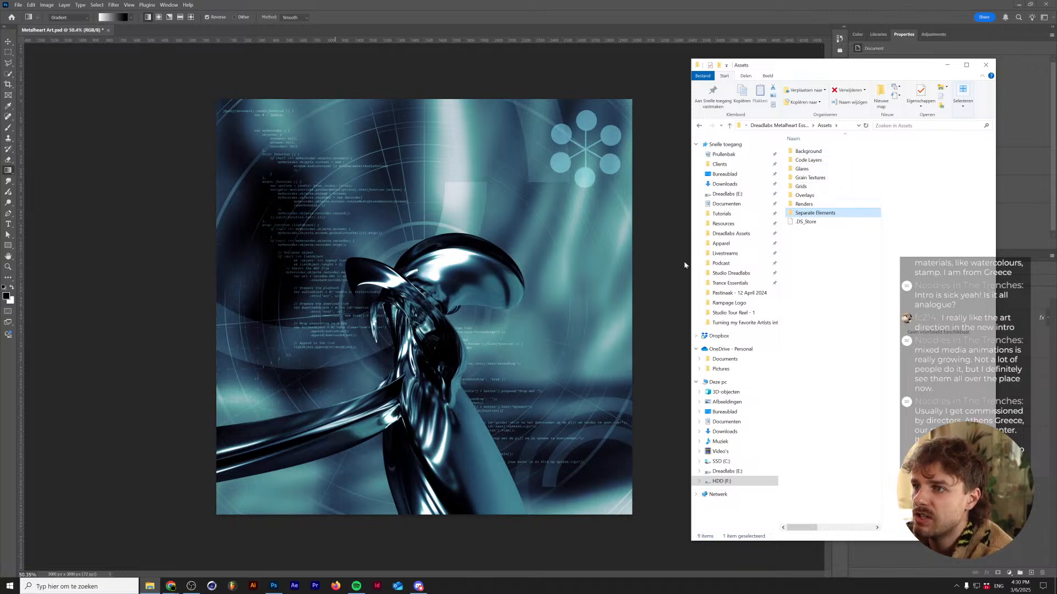
drag(690, 261, 641, 261)
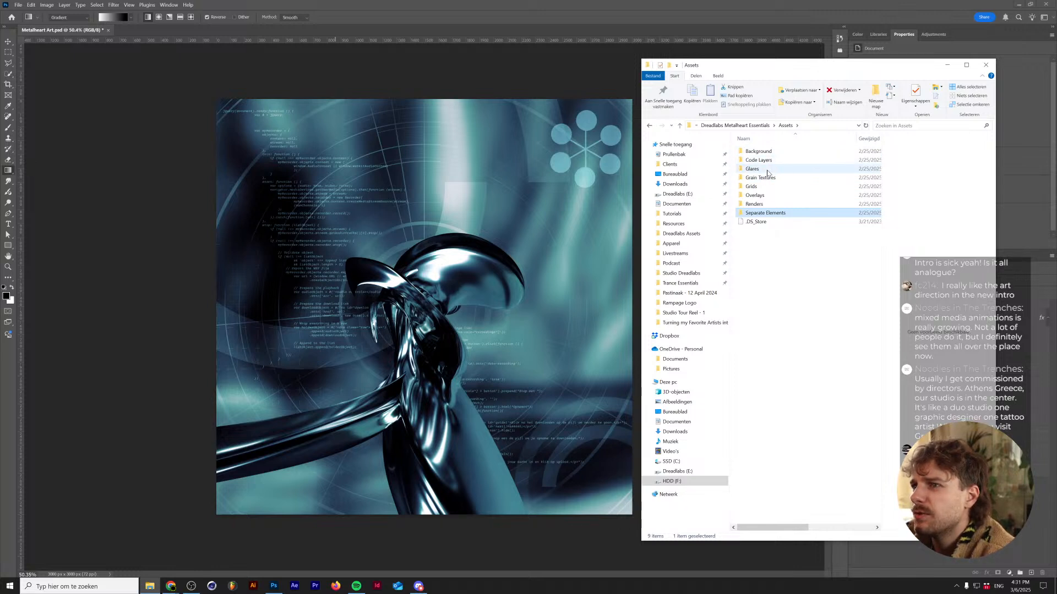
- Check the How to Use folder in Dreadlabs Metalheart Essentials and open the Install These First folder
click(763, 126)
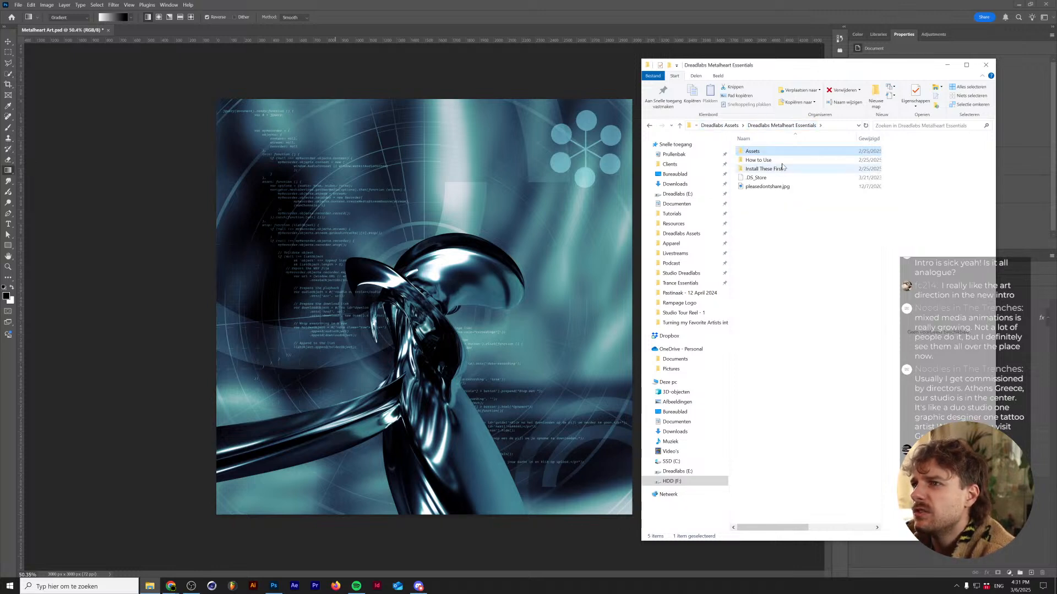
click(783, 162)
double_click(783, 162)
key(alt+Left)
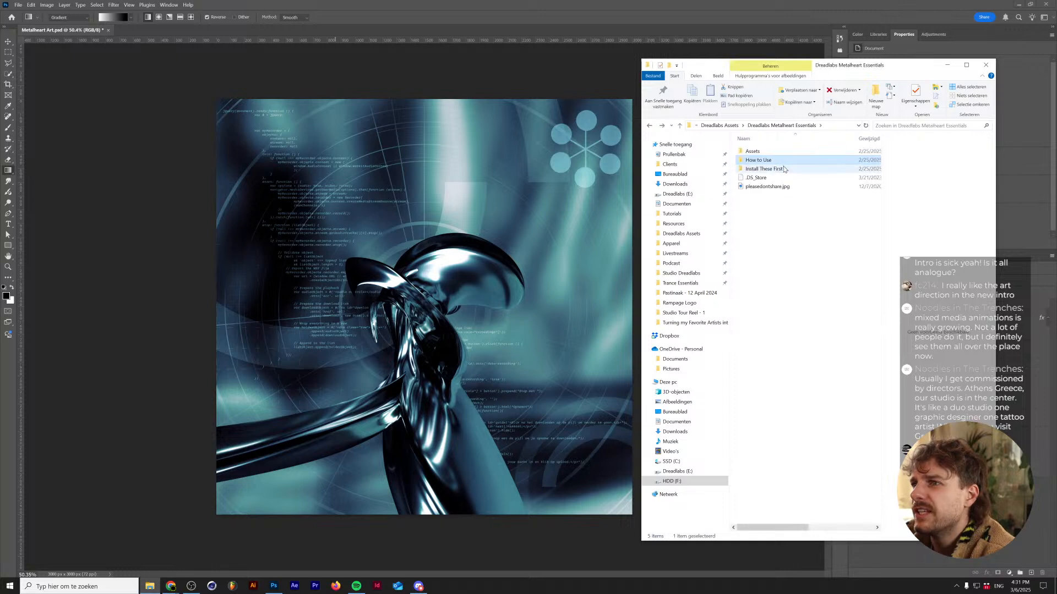
double_click(783, 168)
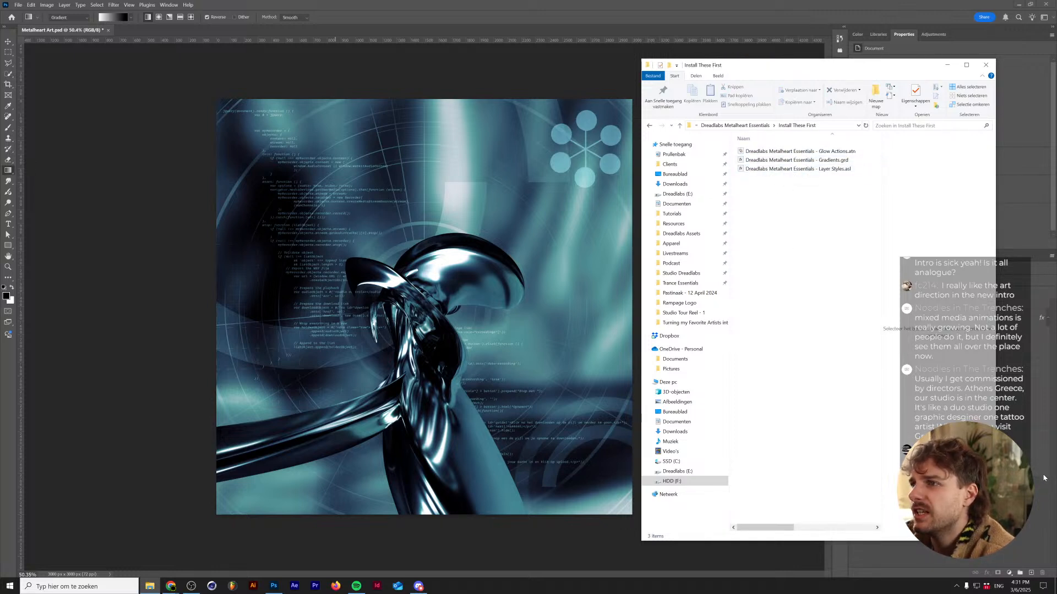
- Return to Photoshop and show the Styles presets, comparing them with the files in the Install These First folder
key(alt+Tab)
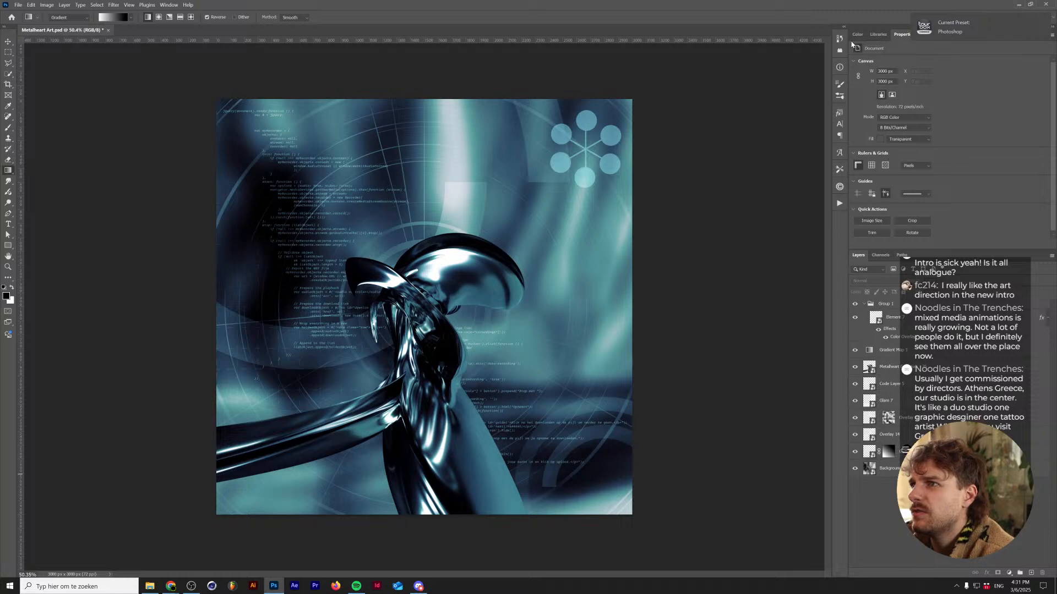
click(169, 5)
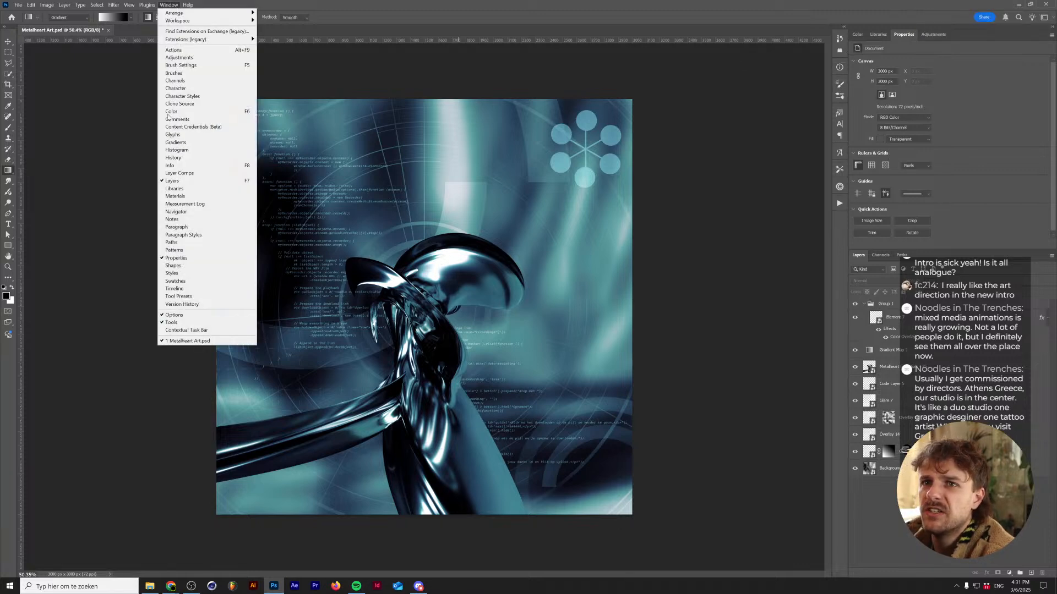
click(171, 273)
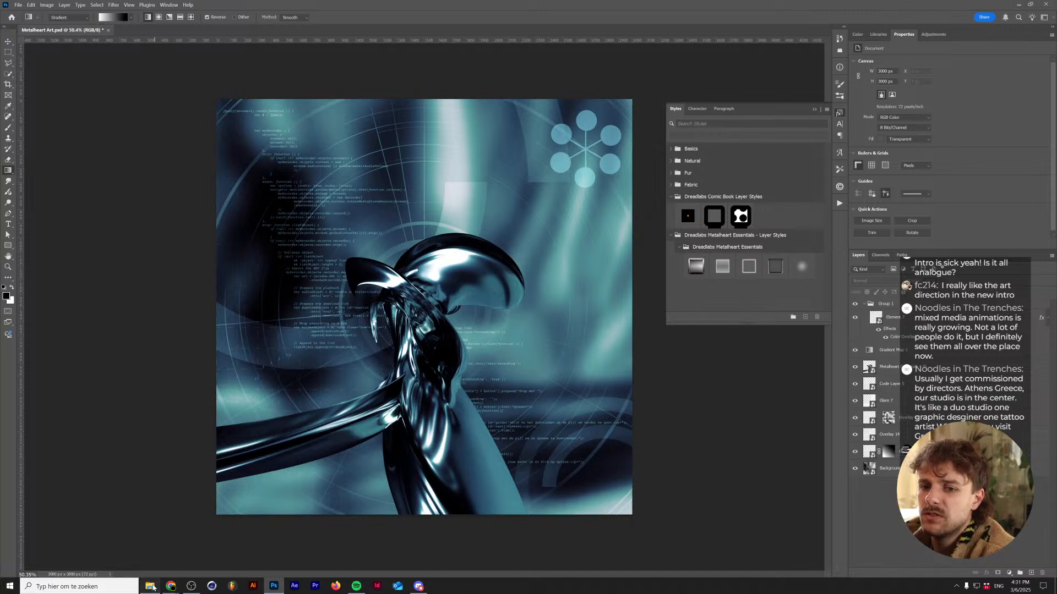
key(alt+Tab)
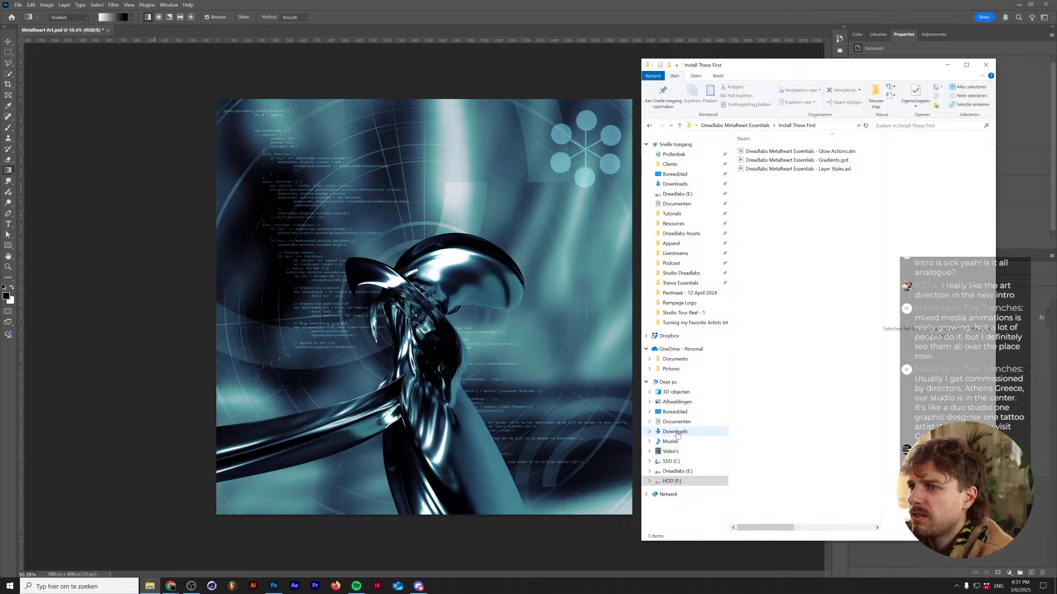
key(alt+Tab)
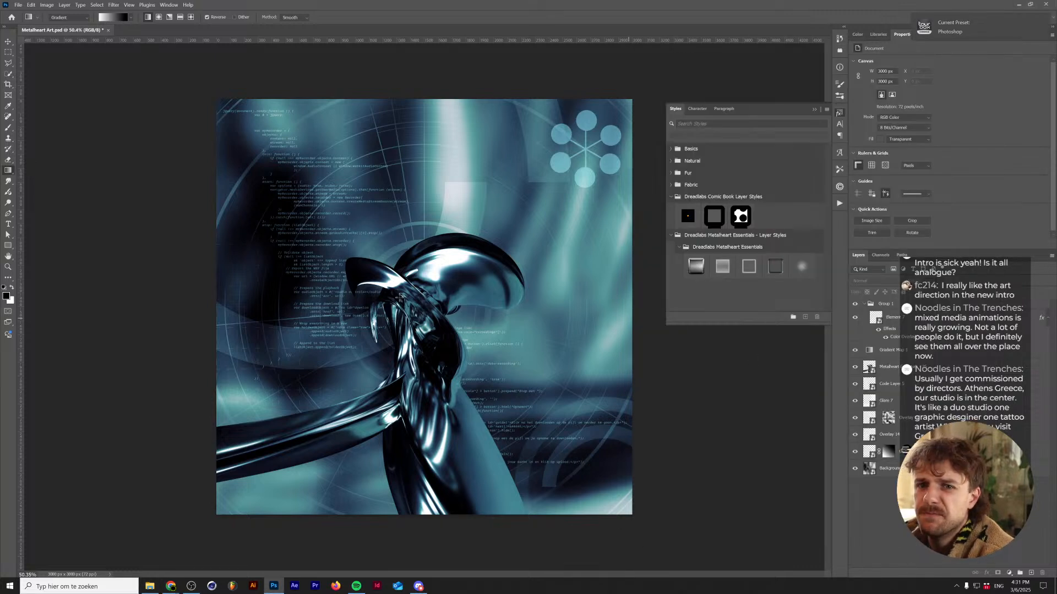
- Draw an ellipse about 640 by 530 px in the artwork's lower-right area and try the first Dreadlabs Metalheart Essentials style on it
click(7, 246)
click(41, 253)
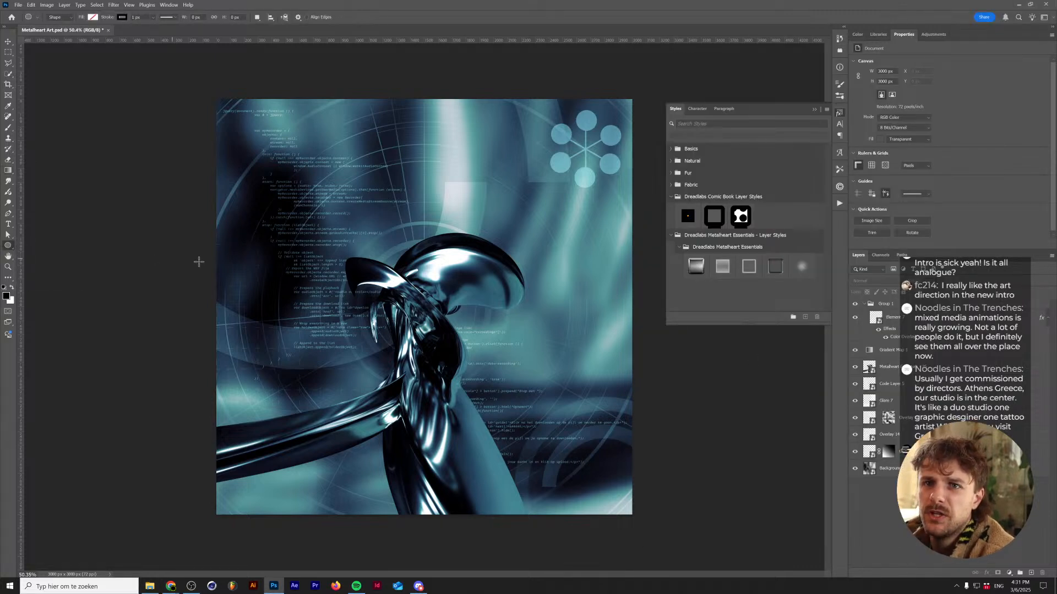
drag(496, 347, 584, 419)
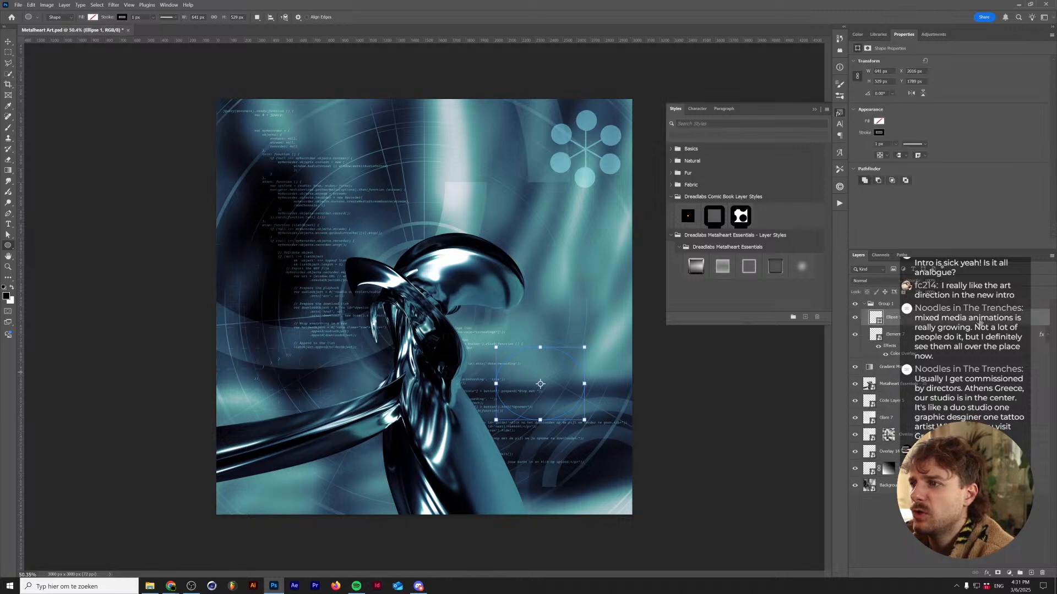
click(699, 271)
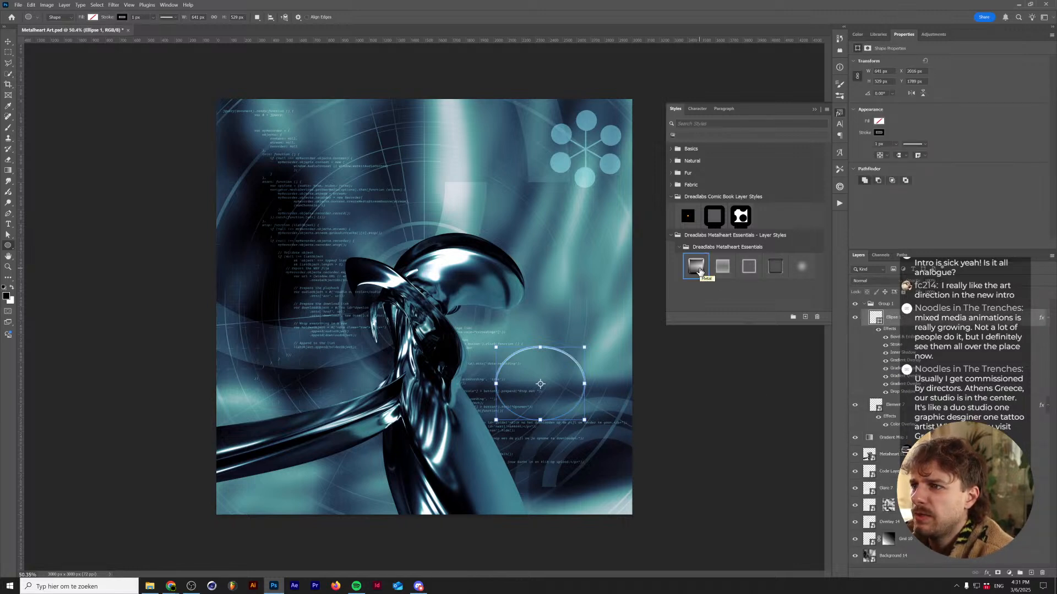
key(ctrl+z)
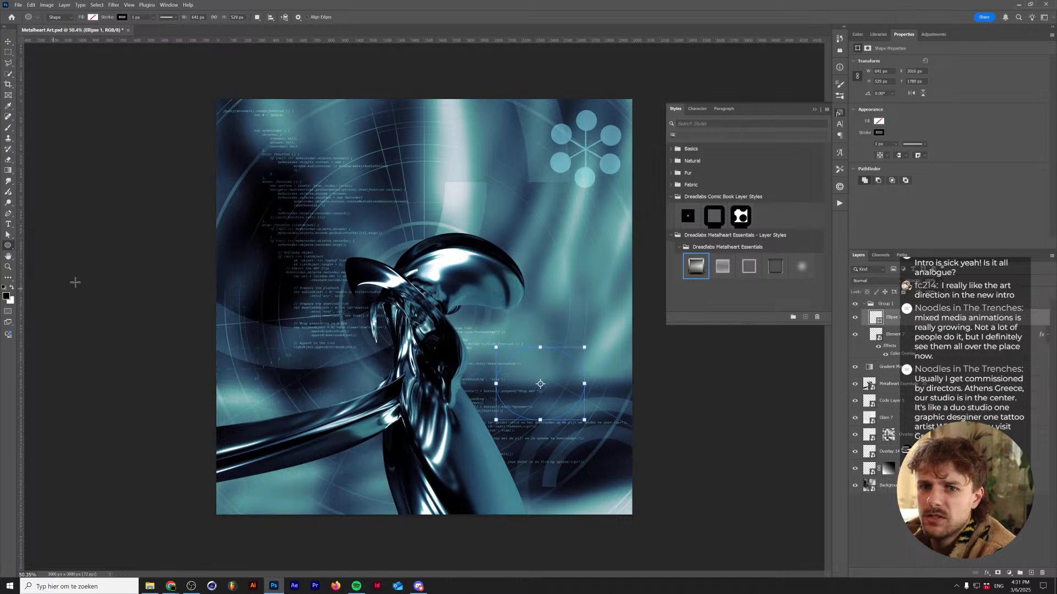
- Give the ellipse a black fill and no stroke
click(878, 121)
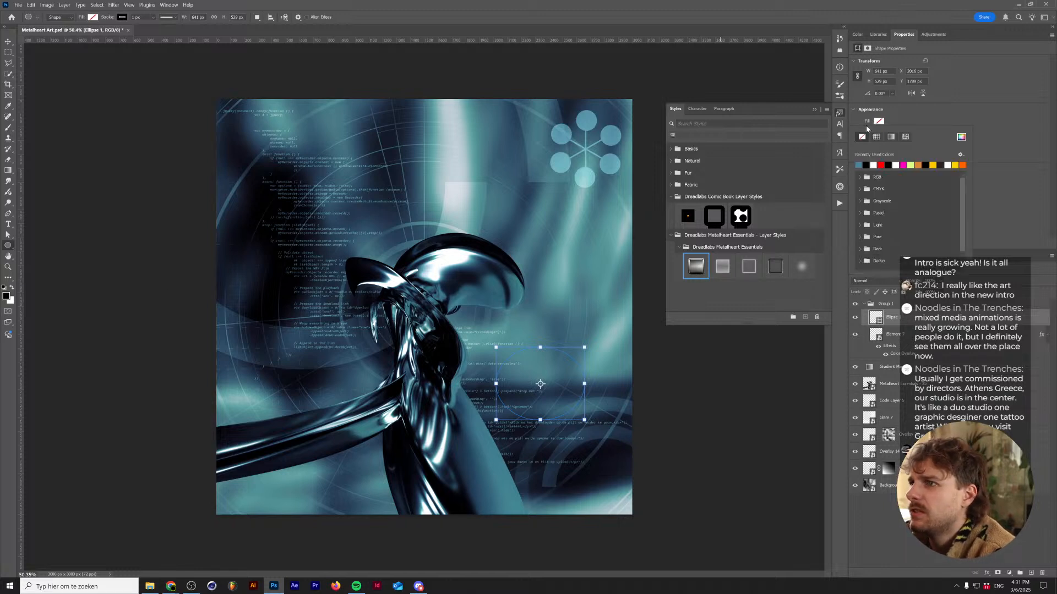
click(866, 165)
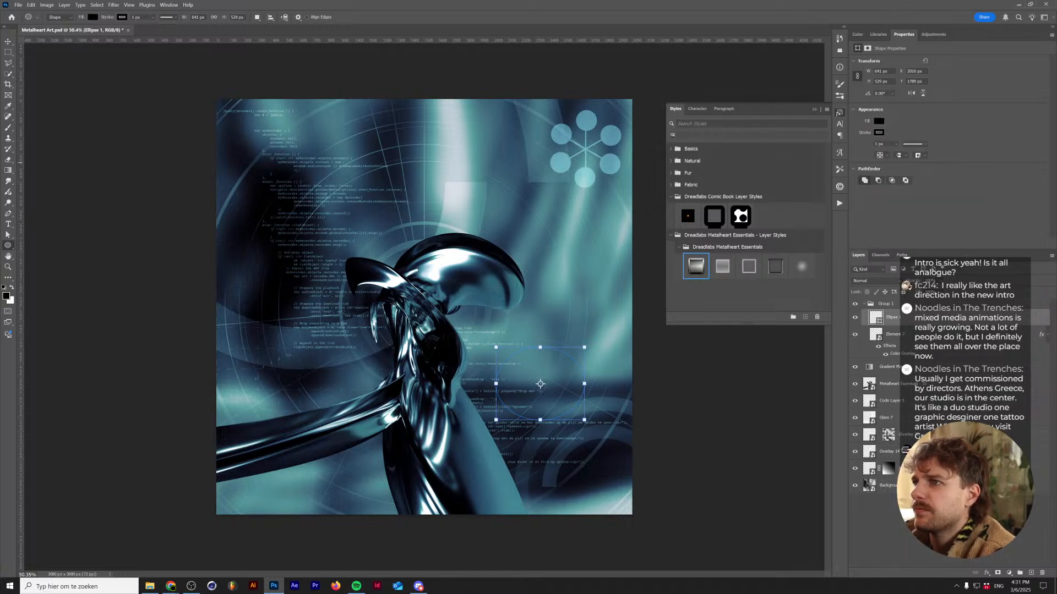
click(878, 134)
click(861, 170)
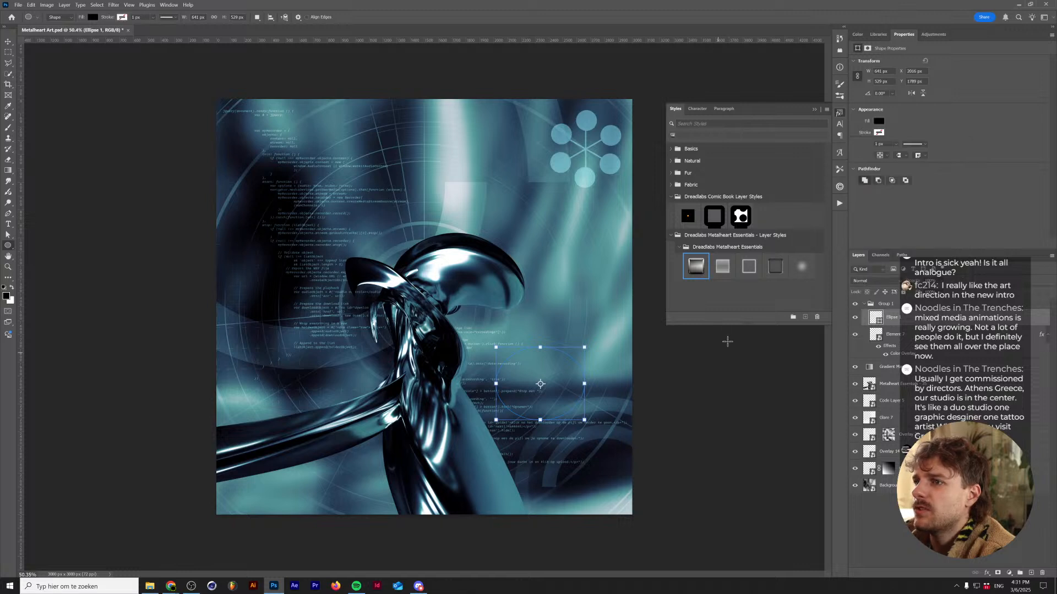
- Try the five Dreadlabs Metalheart Essentials styles on the black ellipse one after another, ending with Circular Transparency
click(702, 269)
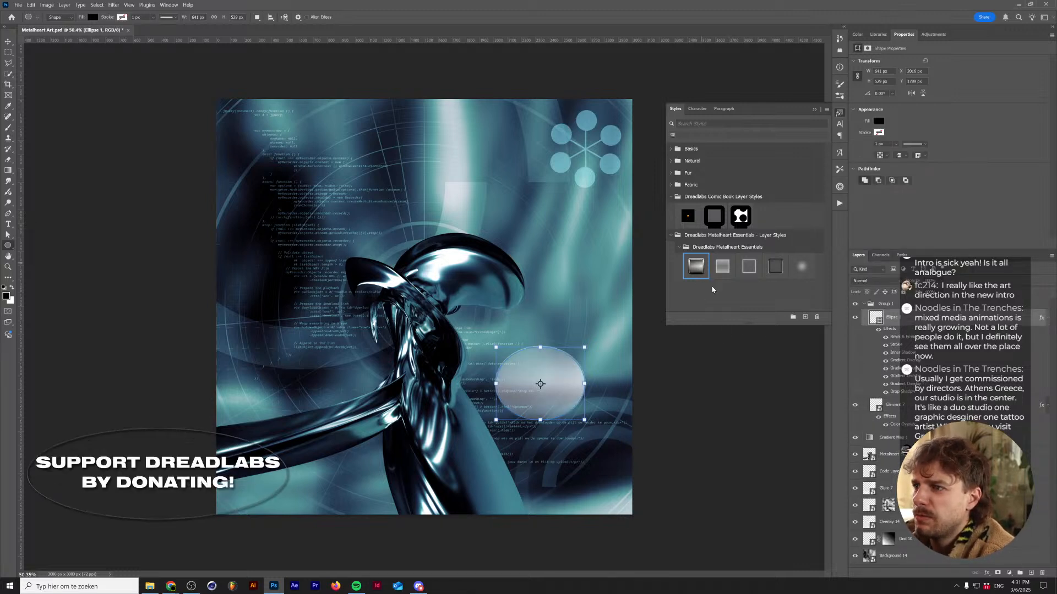
click(723, 266)
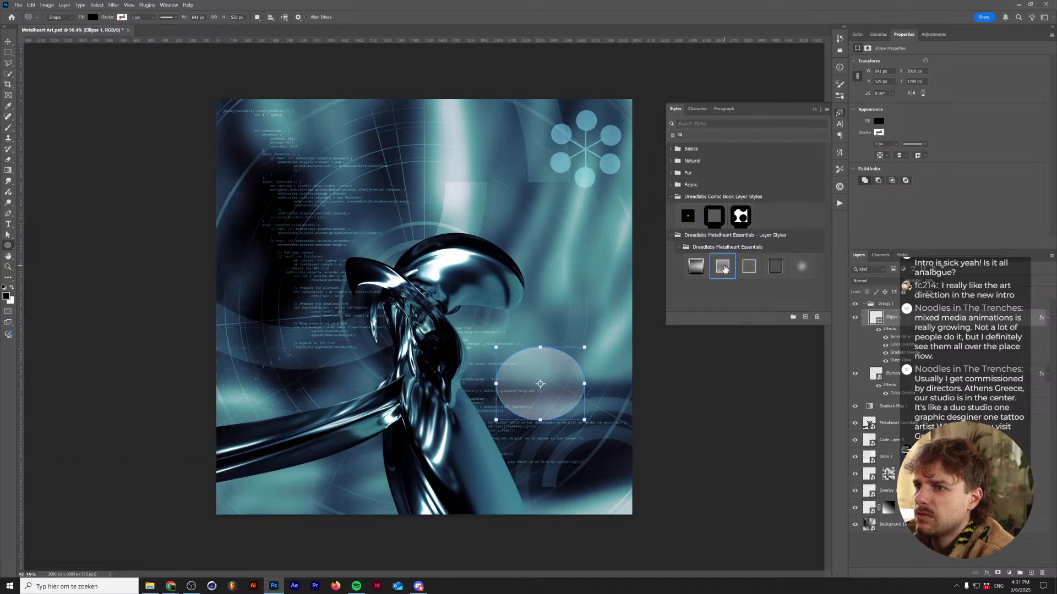
click(748, 268)
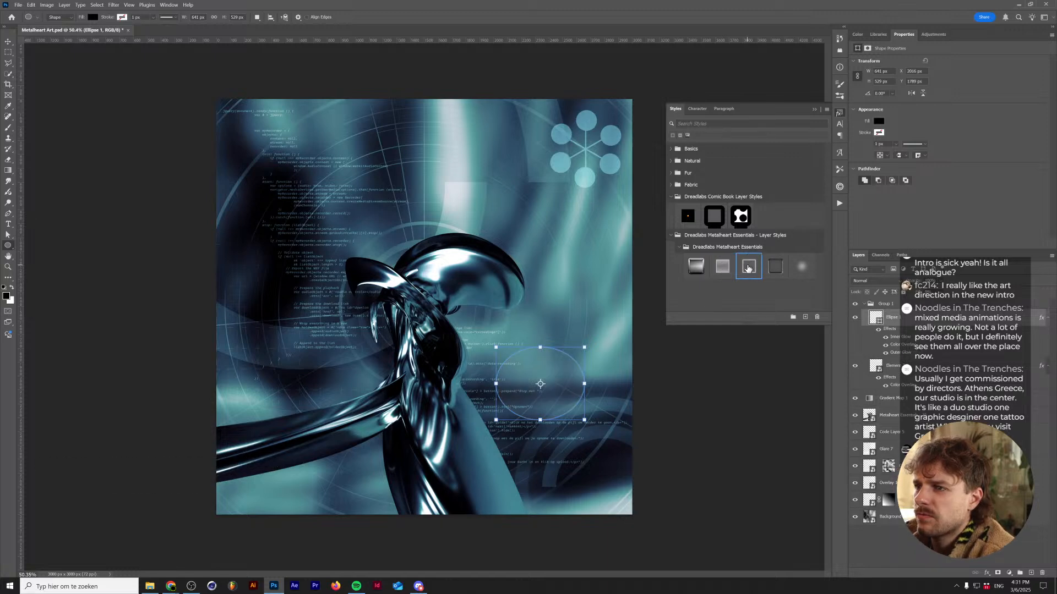
click(776, 271)
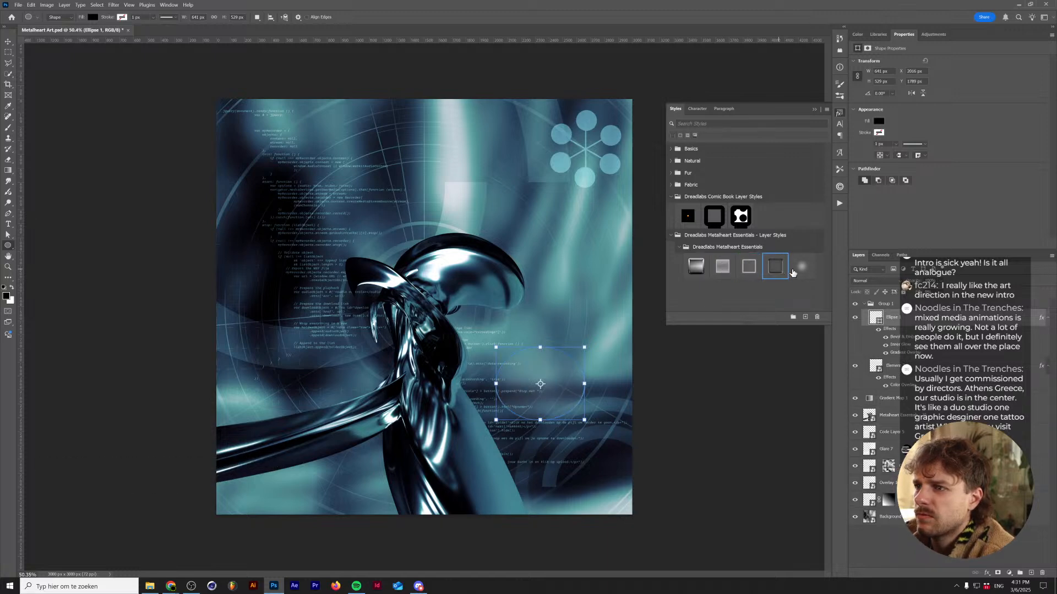
click(805, 272)
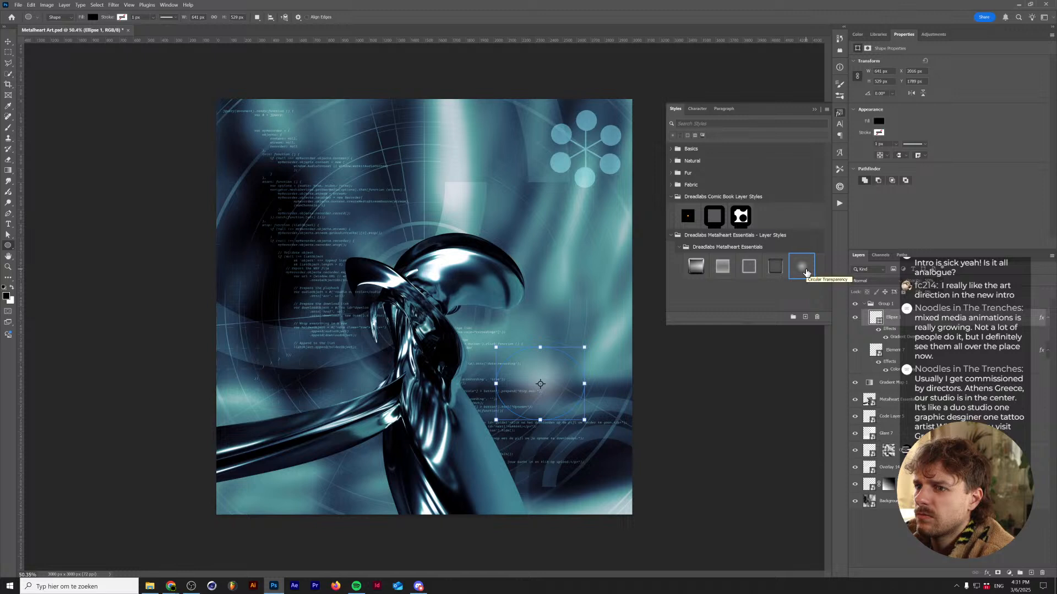
- Enlarge the ellipse to about 1310 by 1350 px, give it the fourth Metalheart Essentials style and shift it toward the canvas's lower-right corner
drag(496, 347, 403, 232)
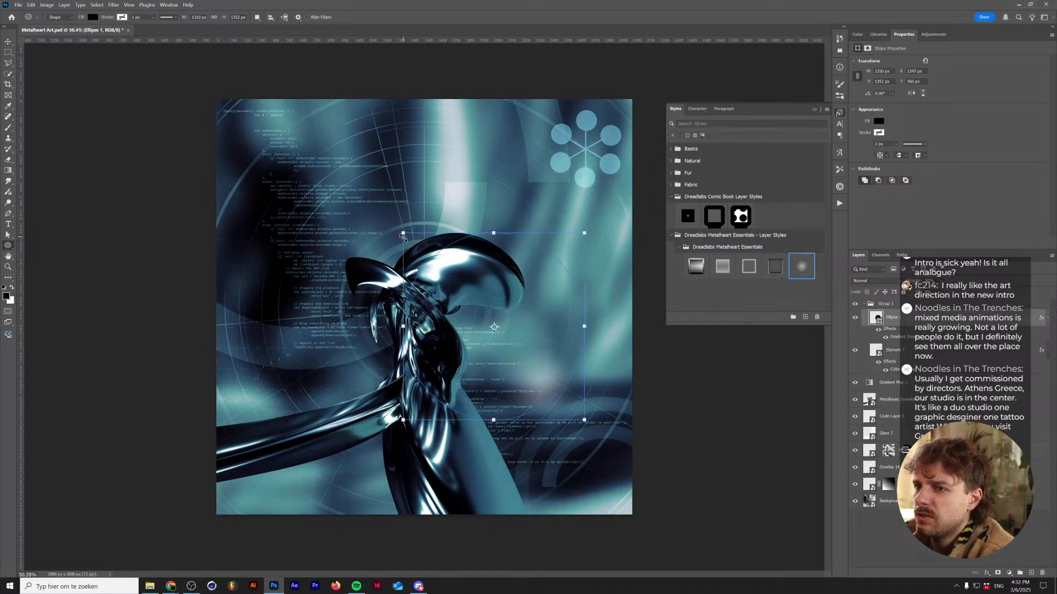
click(771, 268)
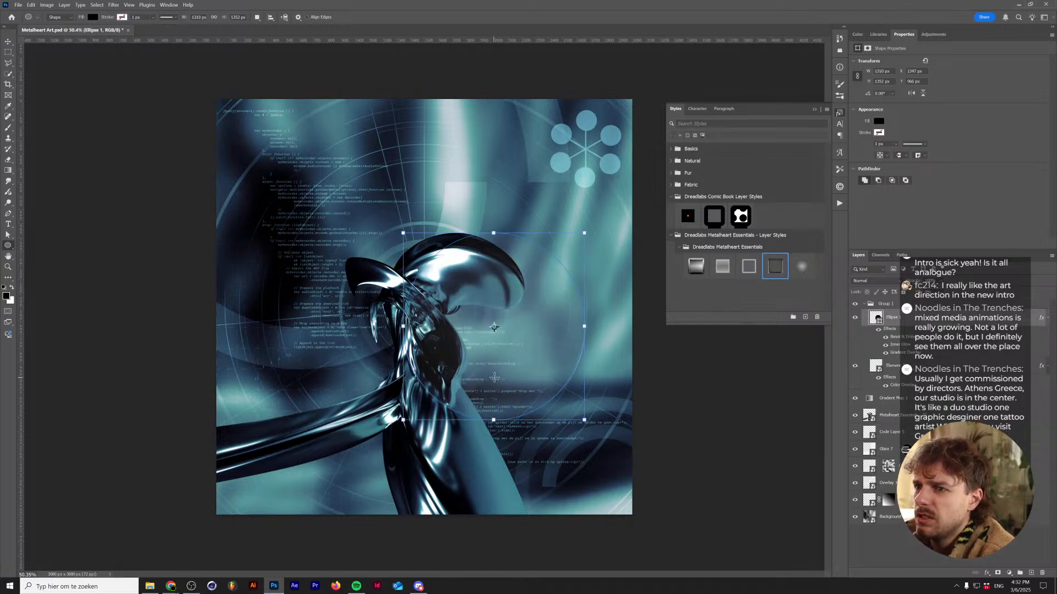
drag(494, 377, 589, 468)
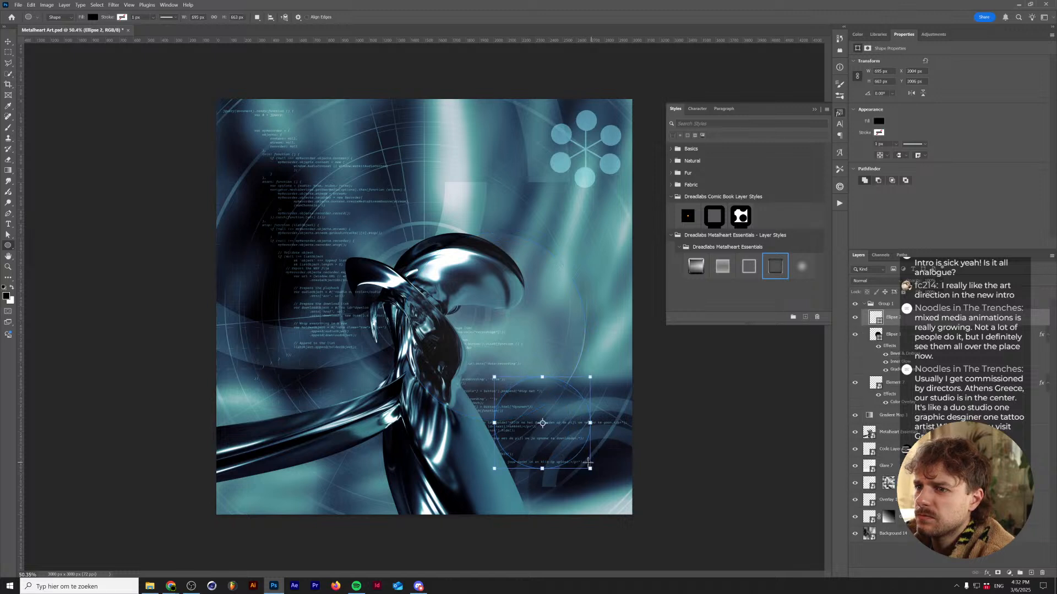
key(ctrl+z)
key(v)
drag(461, 344, 511, 450)
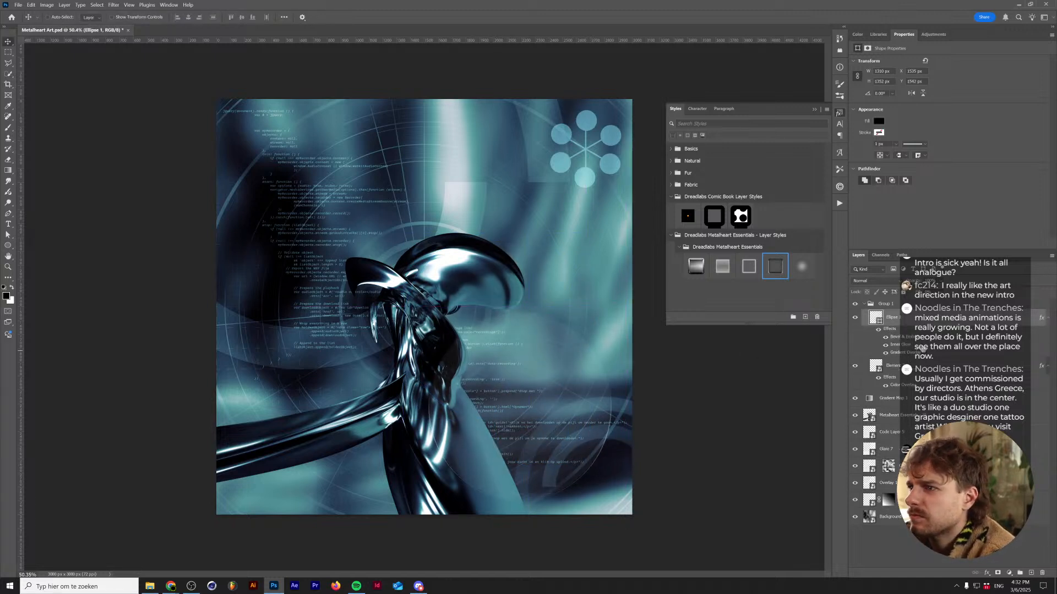
- Try the second, first and fifth Metalheart Essentials styles on the enlarged ellipse and return to the first
click(722, 270)
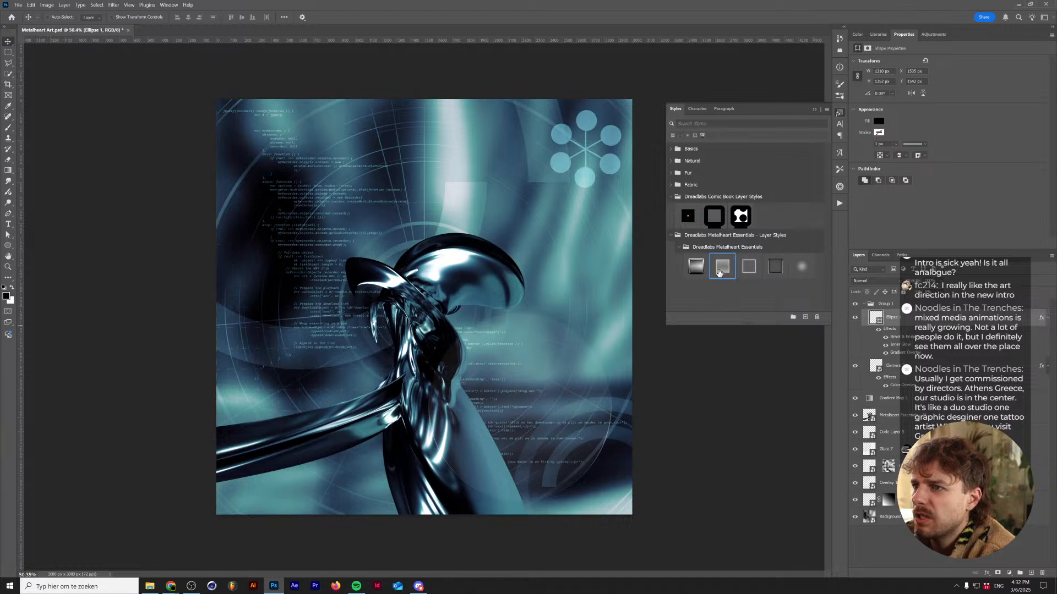
click(697, 268)
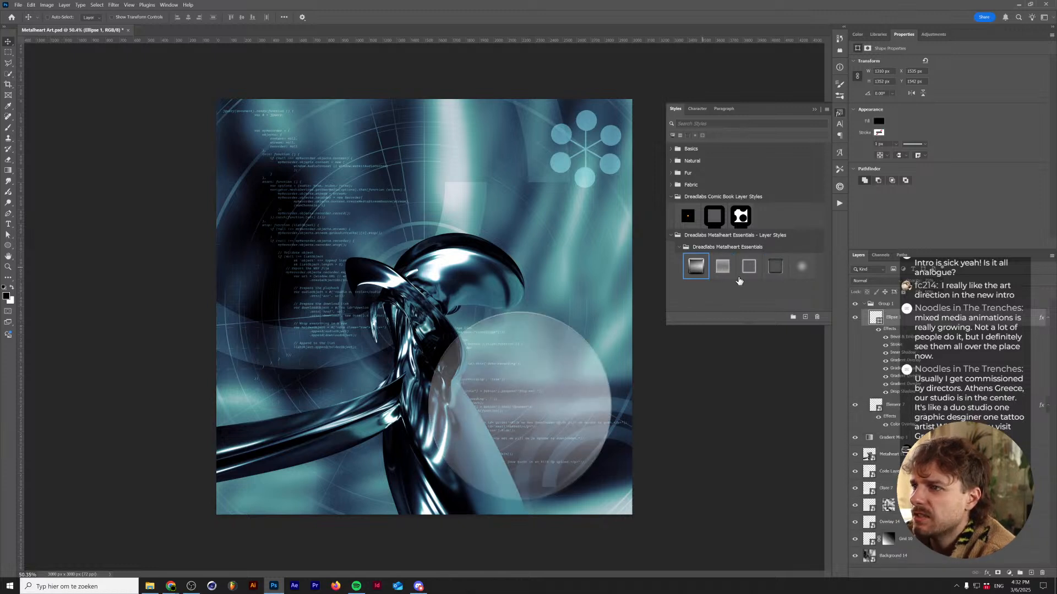
click(802, 267)
click(688, 266)
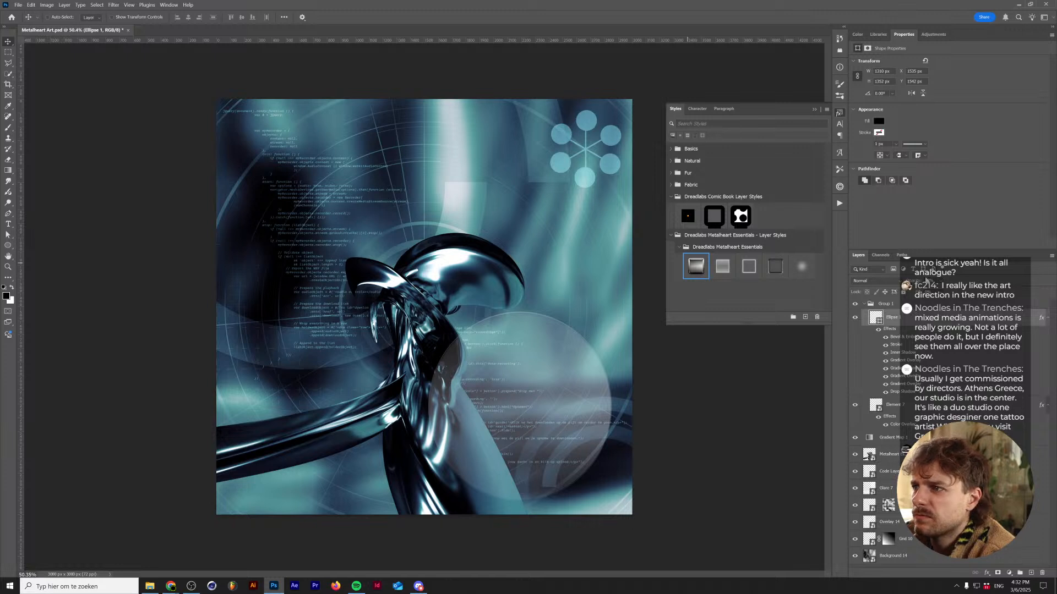
- Move the ellipse layer out of Group 1 to the top of the layer stack and apply the fourth Metalheart Essentials style
click(888, 305)
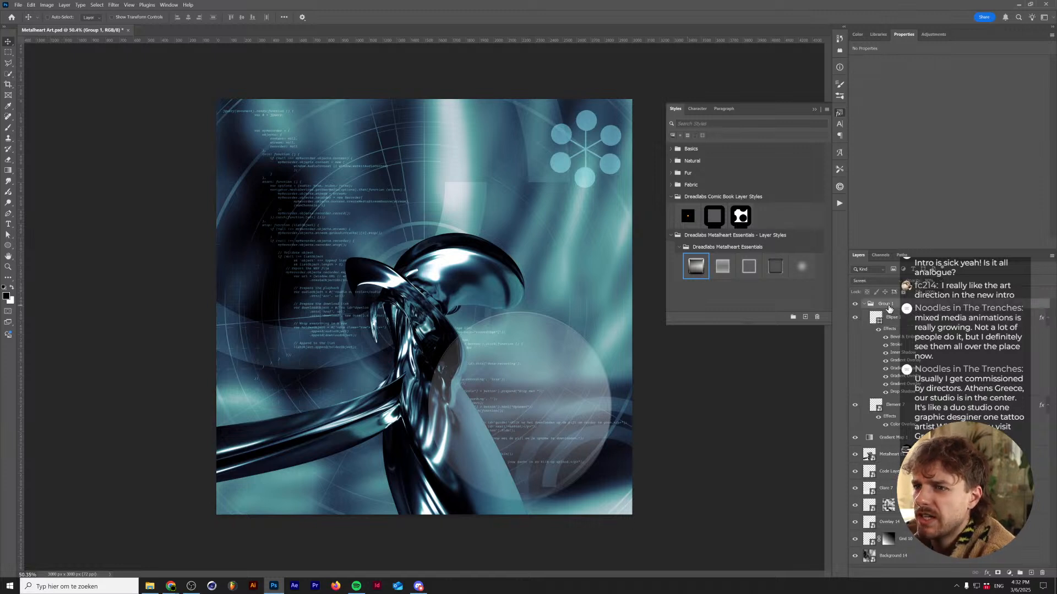
drag(890, 316, 886, 300)
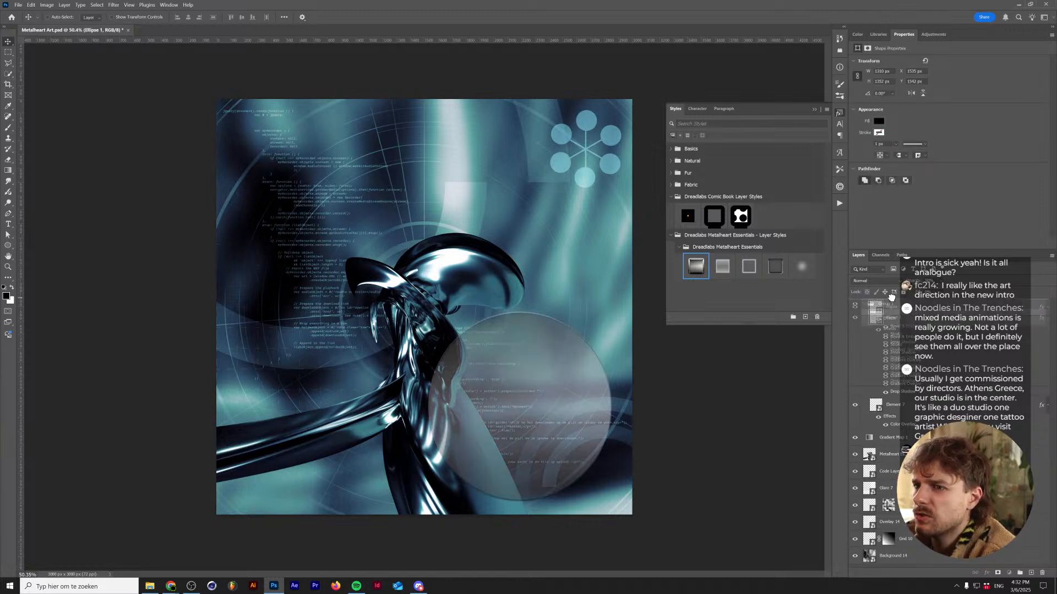
click(722, 266)
click(749, 268)
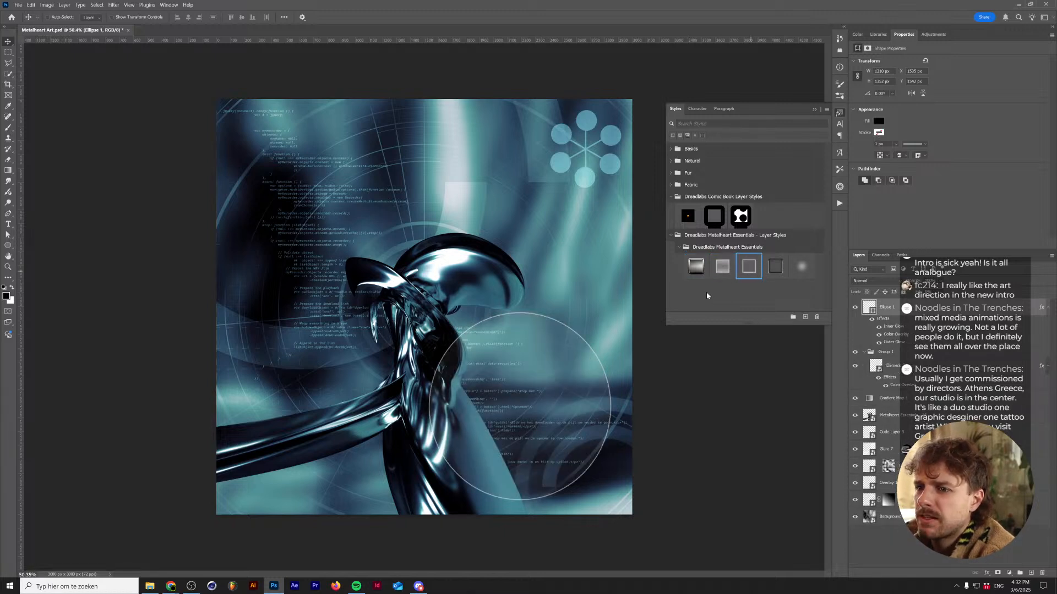
click(771, 266)
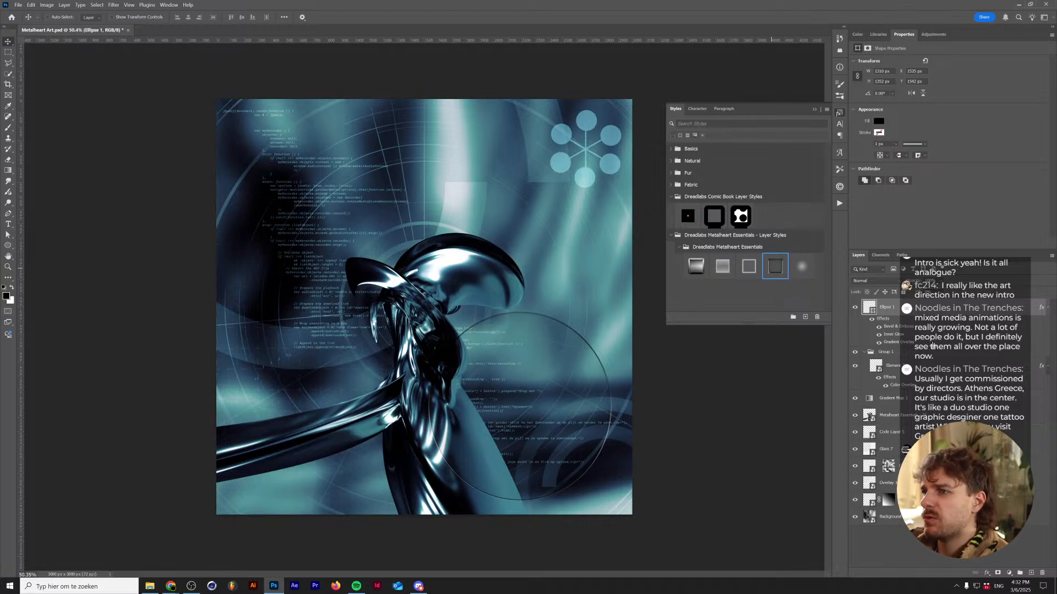
- Place the ellipse layer directly below the Metalheart render layer and scale the ellipse down to about 844 by 872 px in the lower-right area
drag(931, 310, 930, 432)
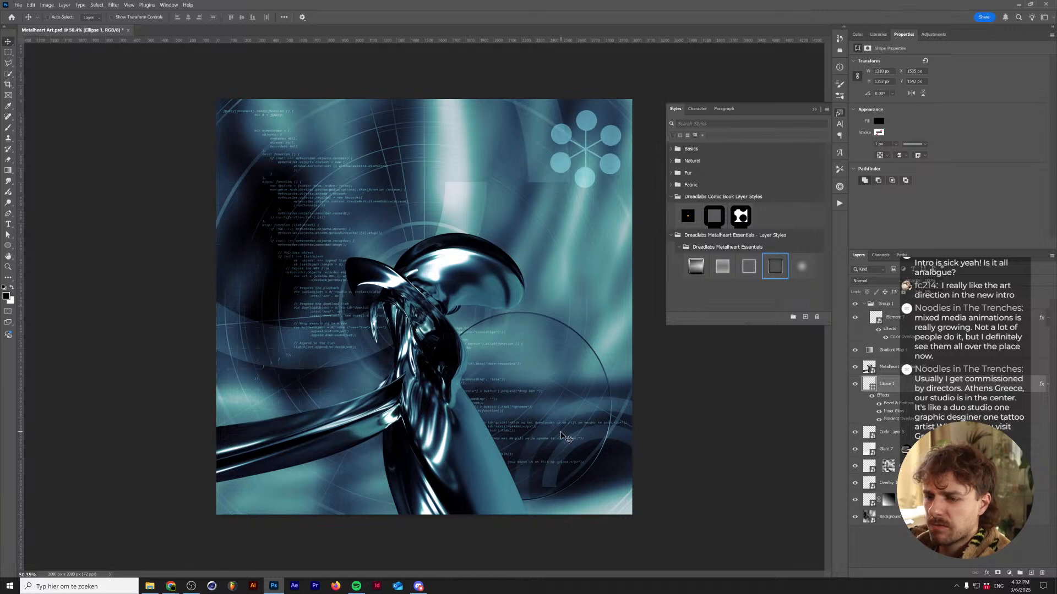
drag(562, 435, 578, 442)
key(ctrl+t)
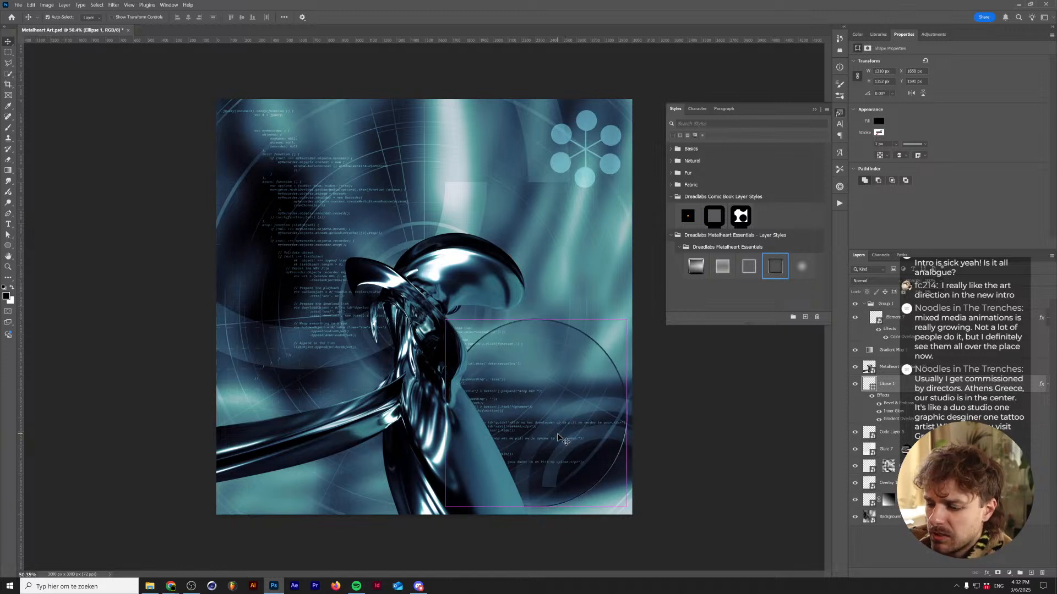
drag(558, 317, 534, 398)
key(Return)
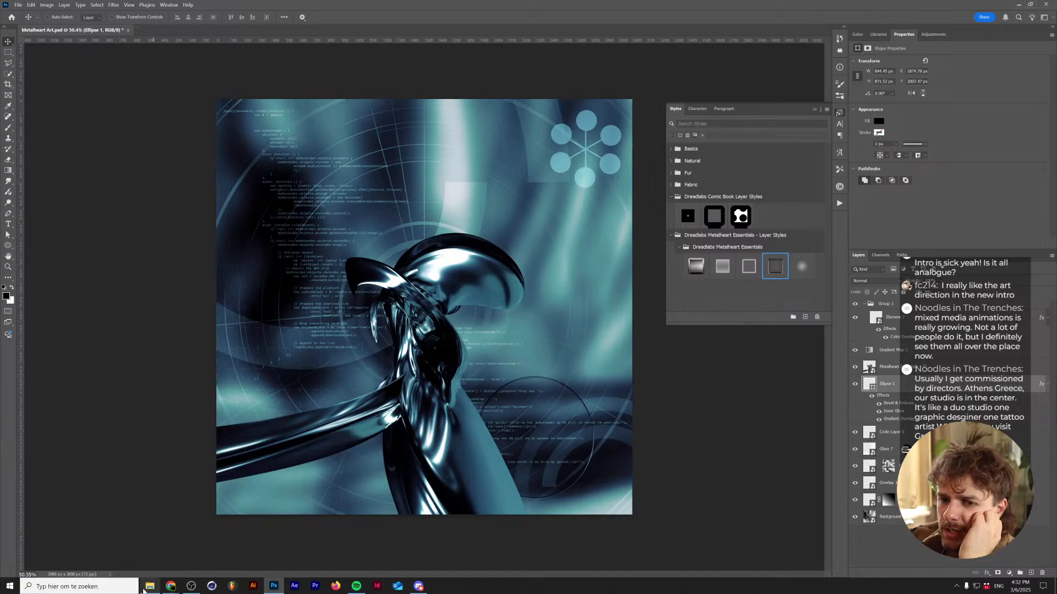
- Try the Metalheart Glow - Quick action above Group 1 and delete the glow layer it generates
click(150, 586)
key(alt+Tab)
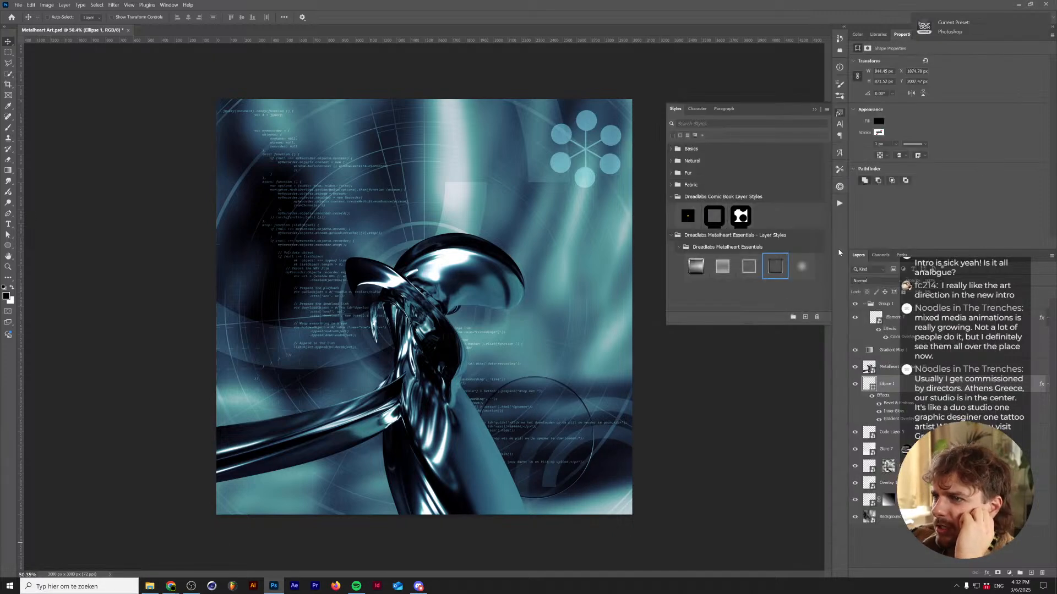
click(839, 203)
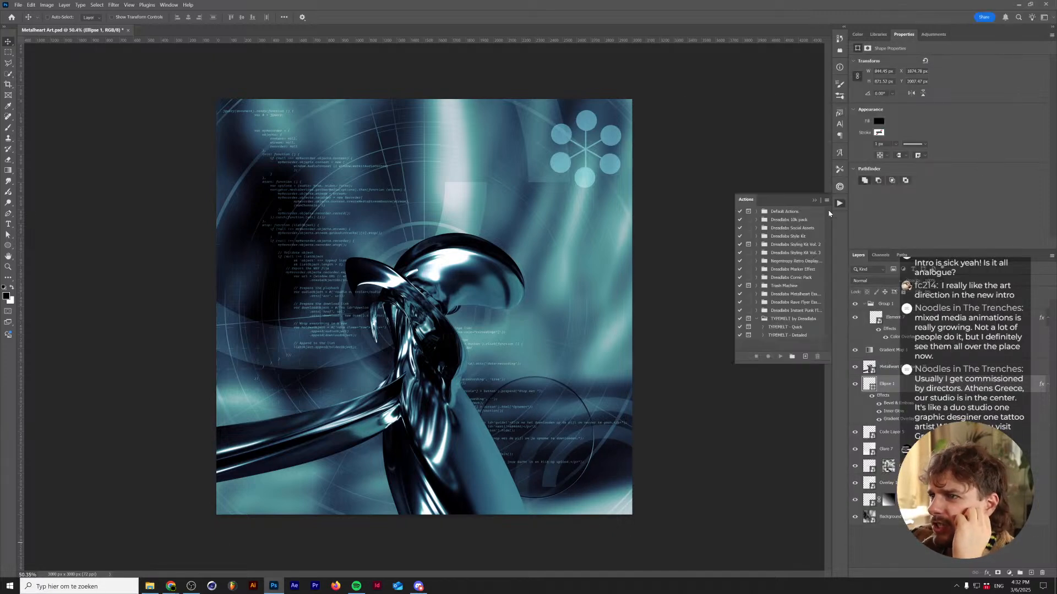
click(757, 294)
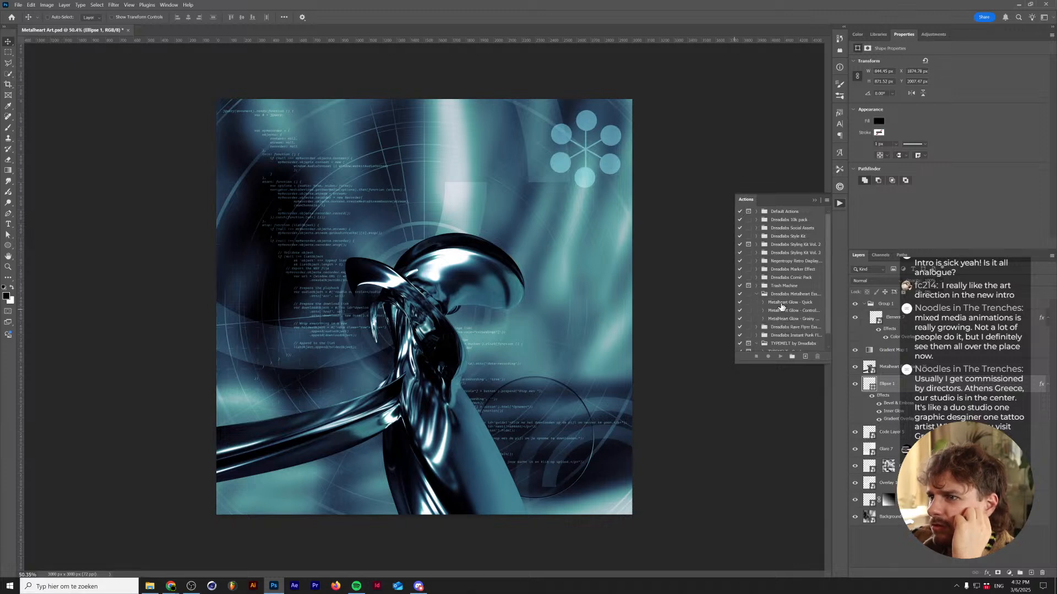
click(781, 303)
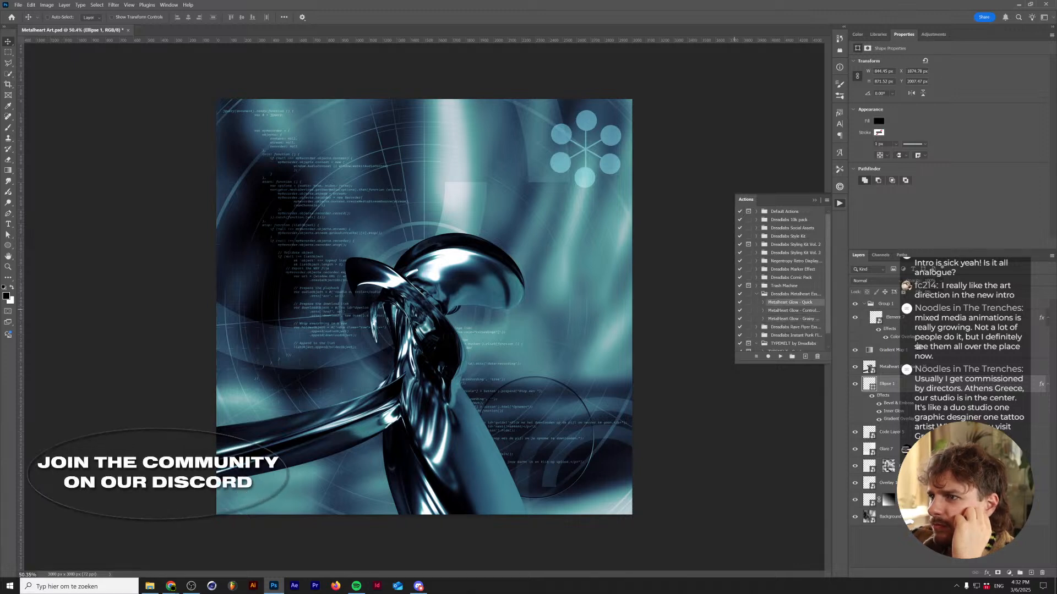
click(956, 309)
click(781, 357)
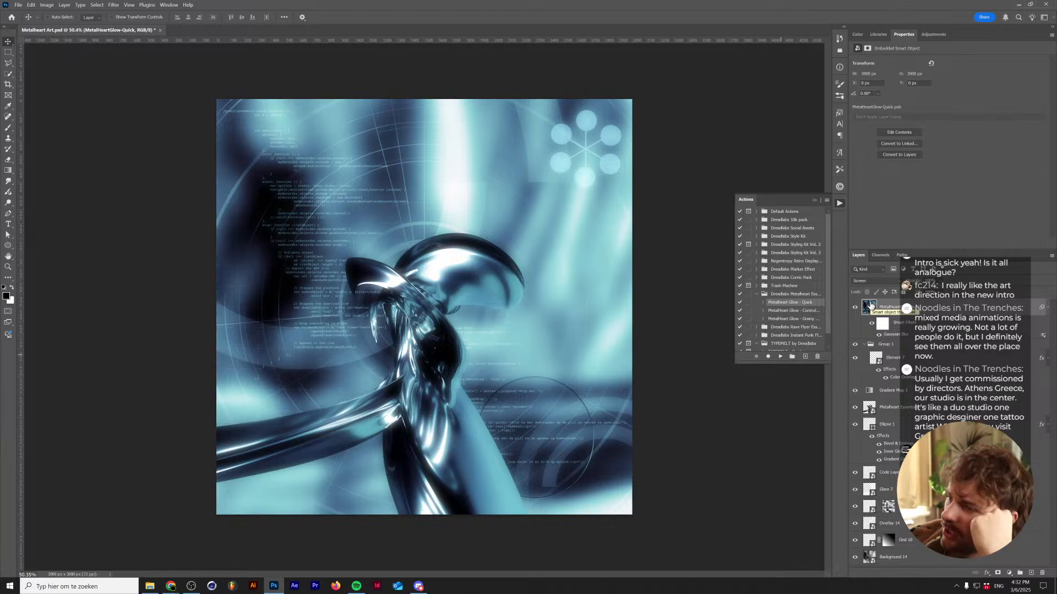
key(Delete)
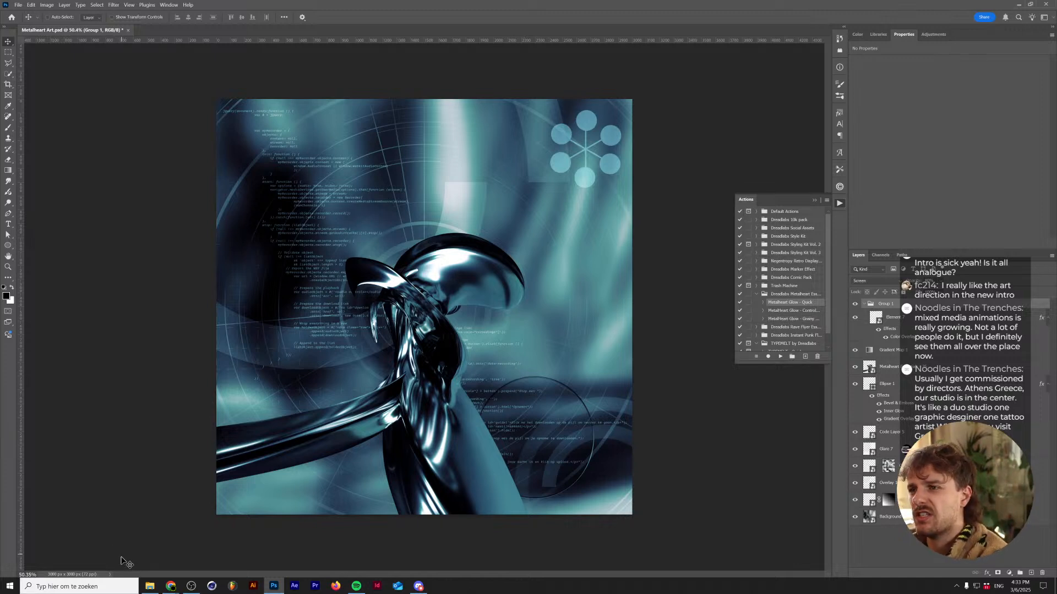
- Switch to File Explorer, open the PNG folder of the Metalheart Essentials Separate Elements and preview Element 1.png
click(150, 586)
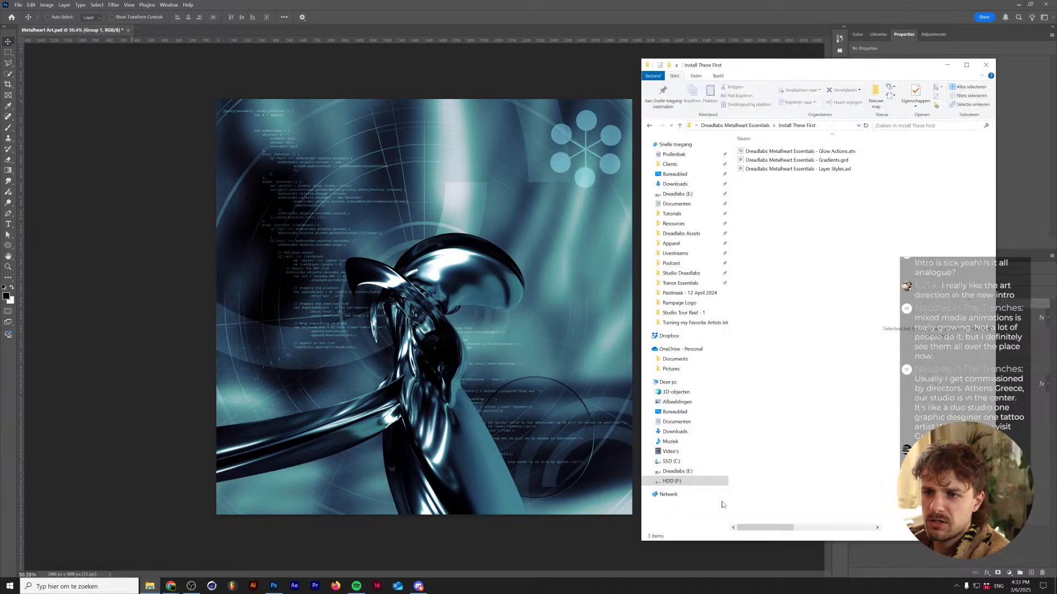
click(750, 126)
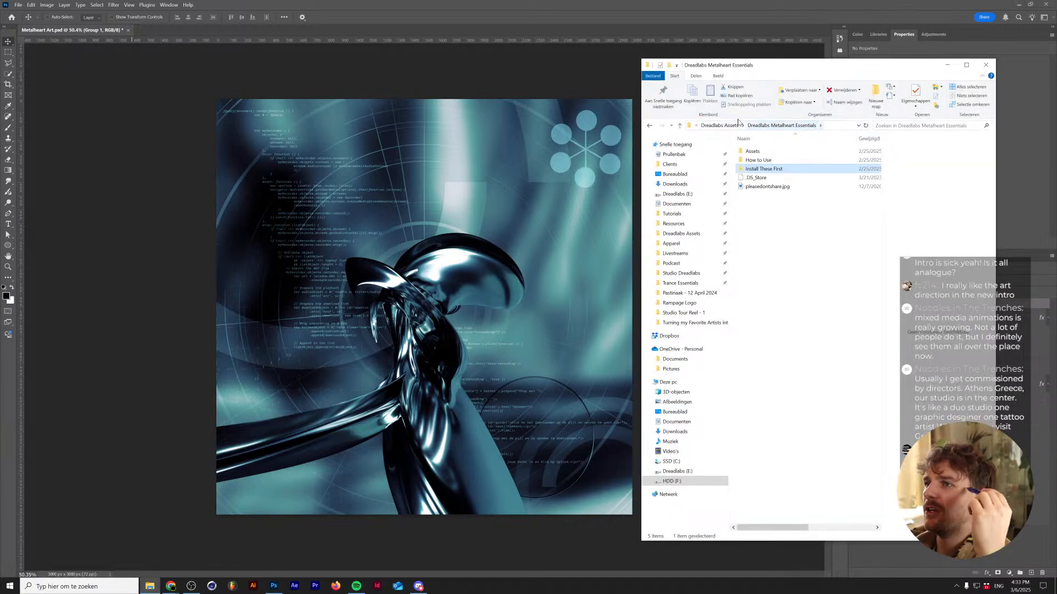
click(735, 125)
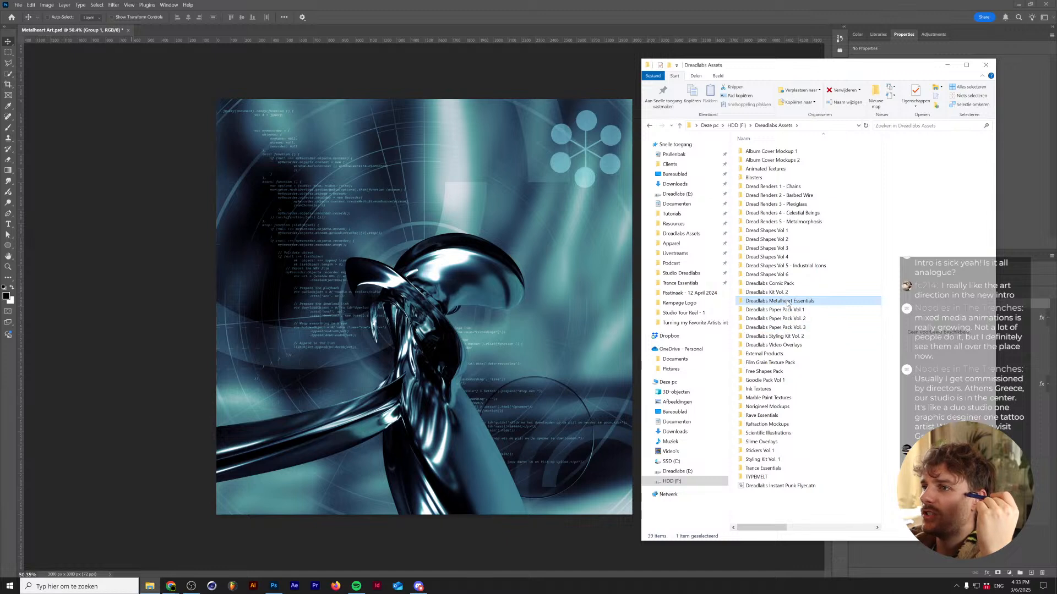
double_click(787, 302)
double_click(762, 151)
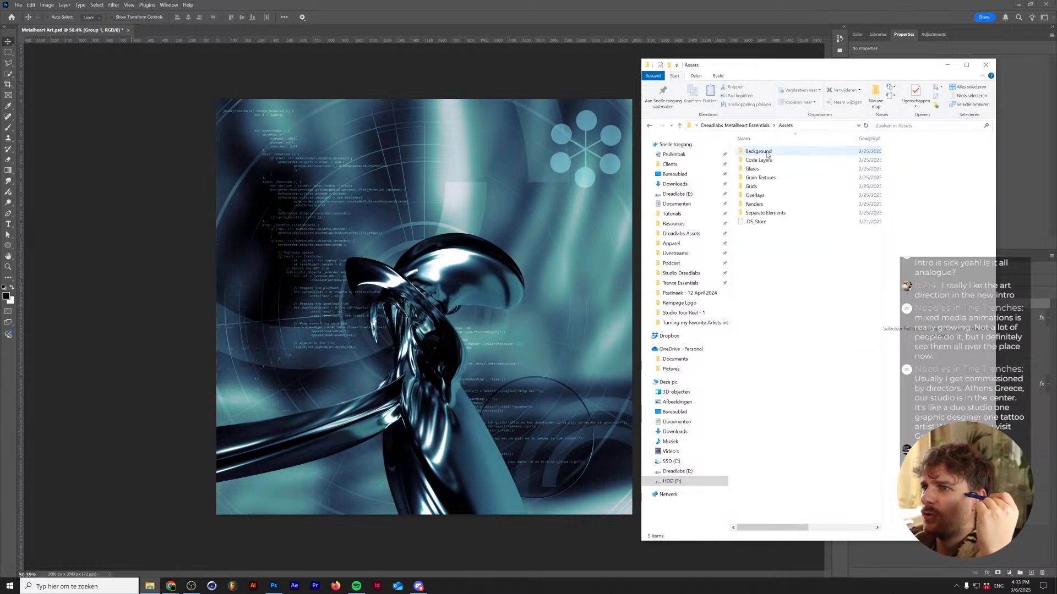
double_click(789, 214)
double_click(758, 150)
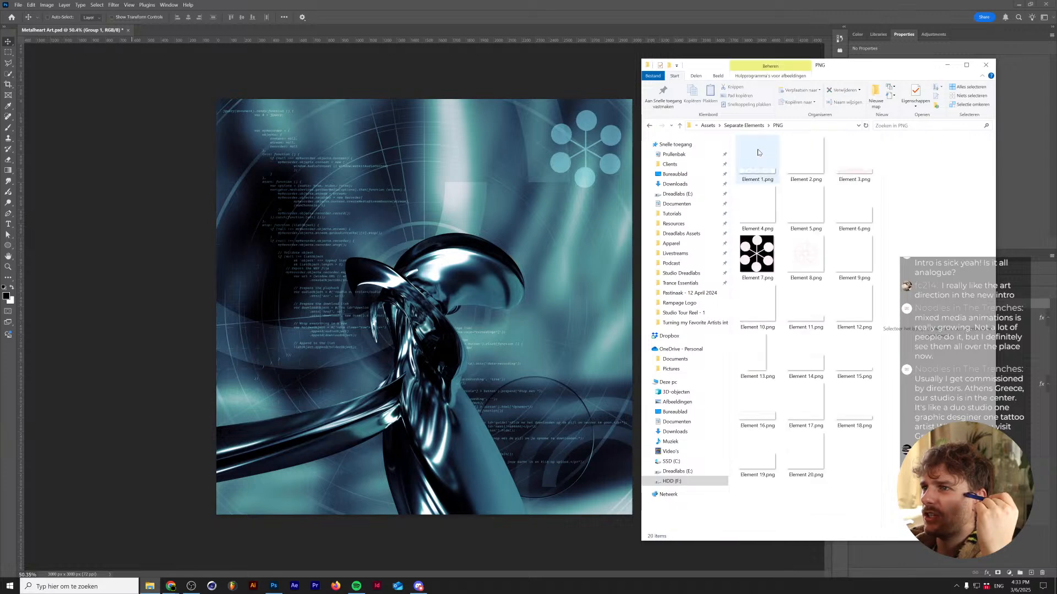
click(758, 152)
double_click(757, 151)
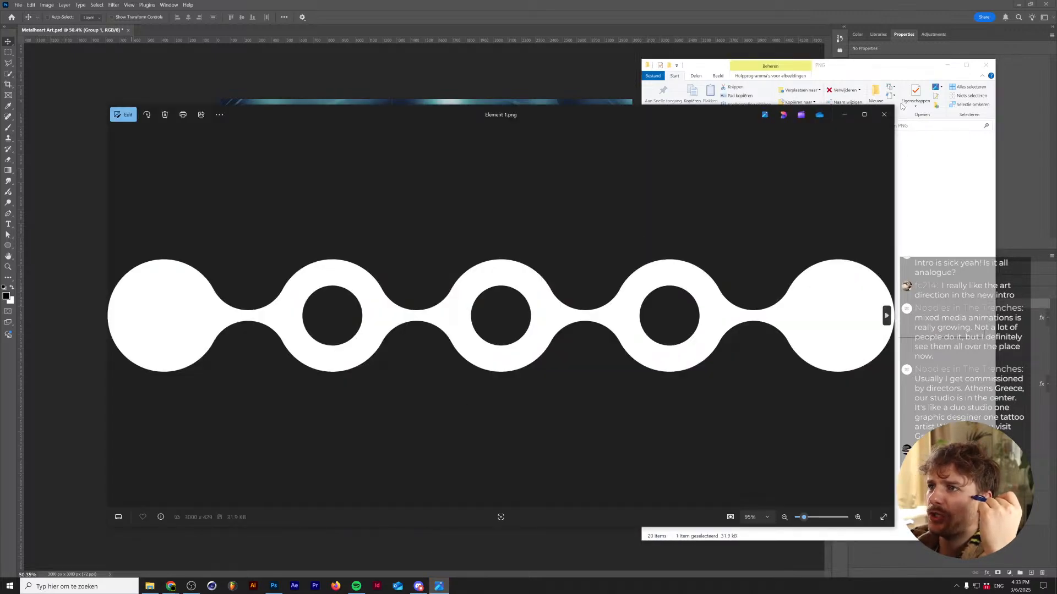
click(884, 114)
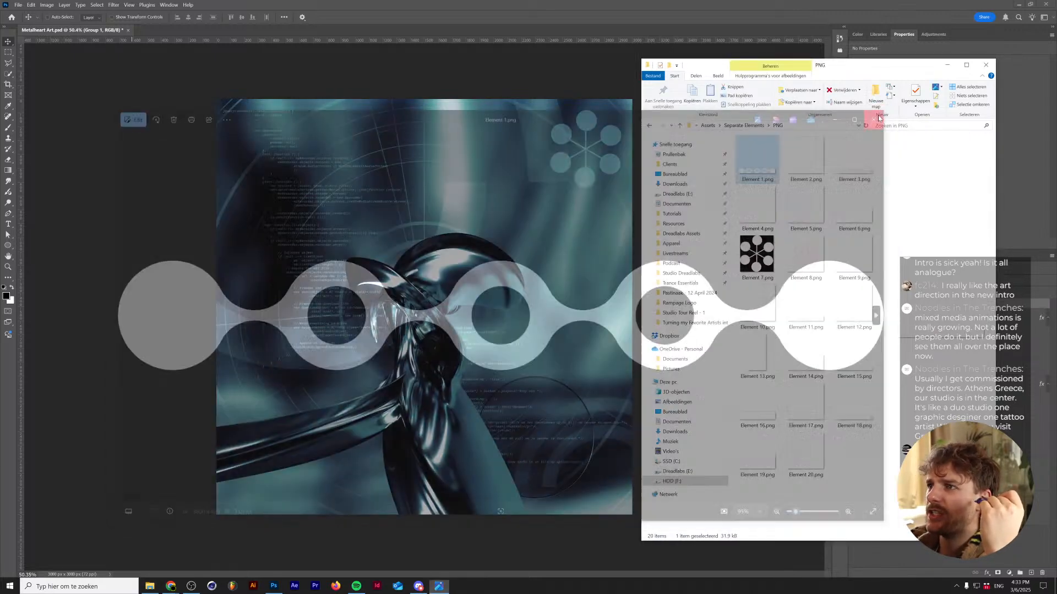
- Place Element 1.png upright at 90 degrees and scale it to about 58.5% over the lower-right circle of the radial element
drag(758, 153, 619, 287)
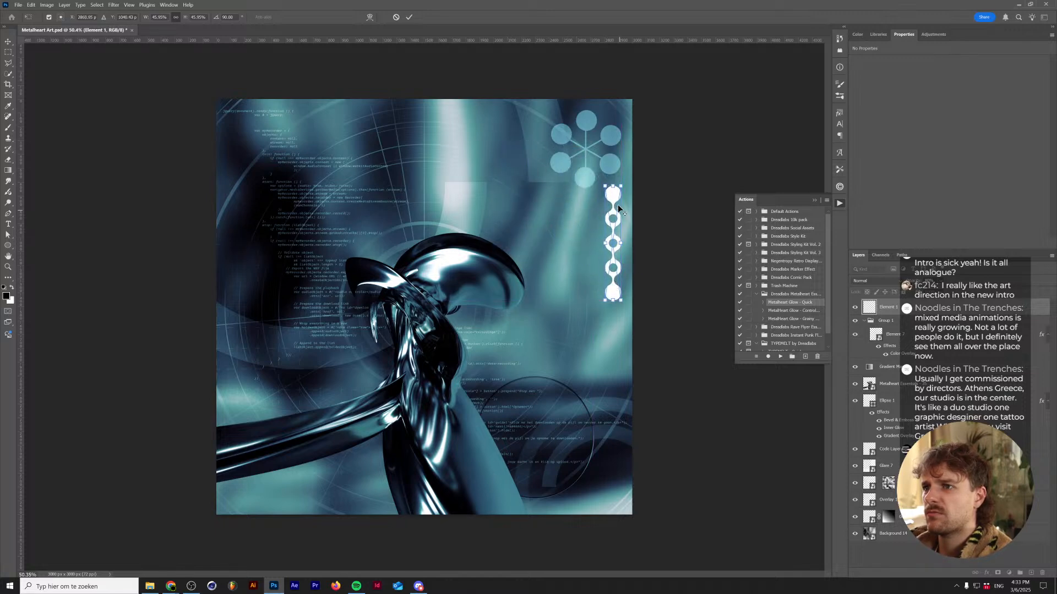
scroll(619, 209, up, 8)
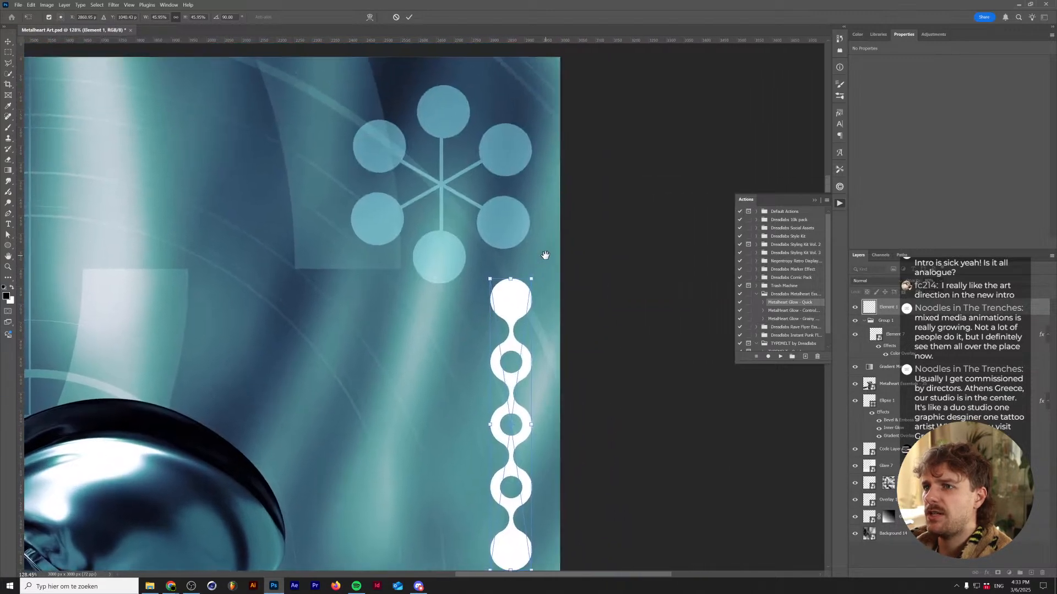
scroll(544, 254, up, 5)
drag(440, 307, 420, 166)
- Nudge the chain element left and up so its end circle lines up with the radial element's lower-right circle
key(Left)
key(Left)
key(Left)
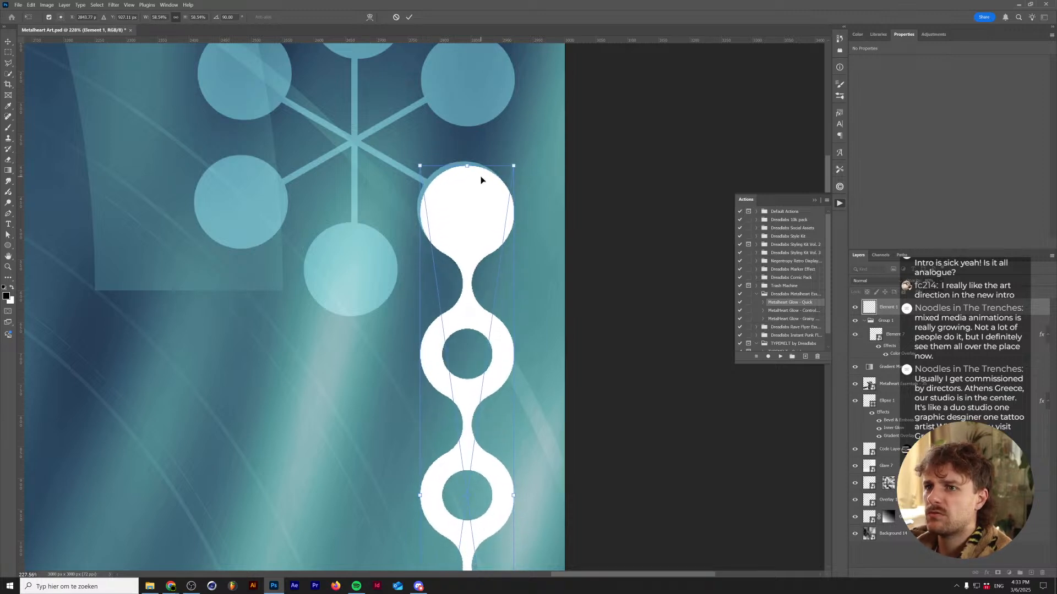
key(Up)
key(Up)
key(Up)
key(Up)
key(Up)
key(Up)
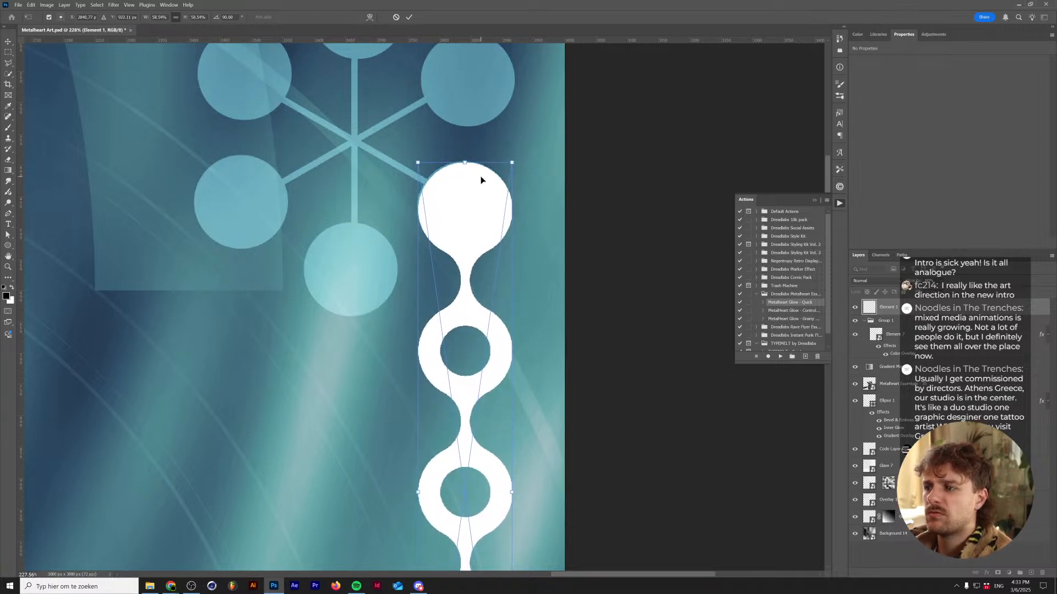
key(Left)
key(Left)
key(Left)
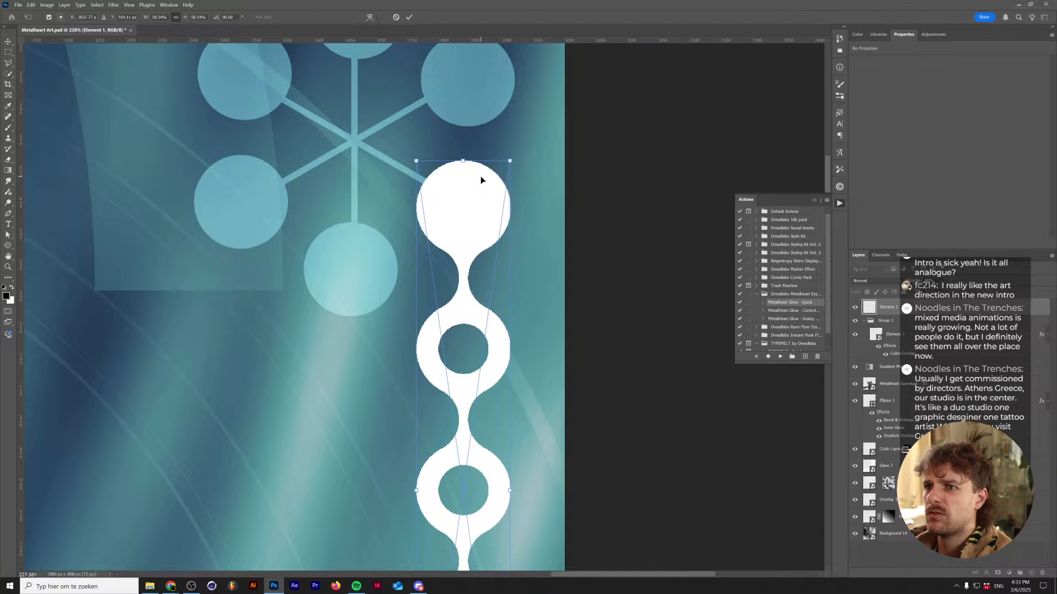
key(Up)
- Scale the chain element down to about 57.5% and fine-tune its position so its end circle matches the radial element's circle
drag(464, 161, 463, 167)
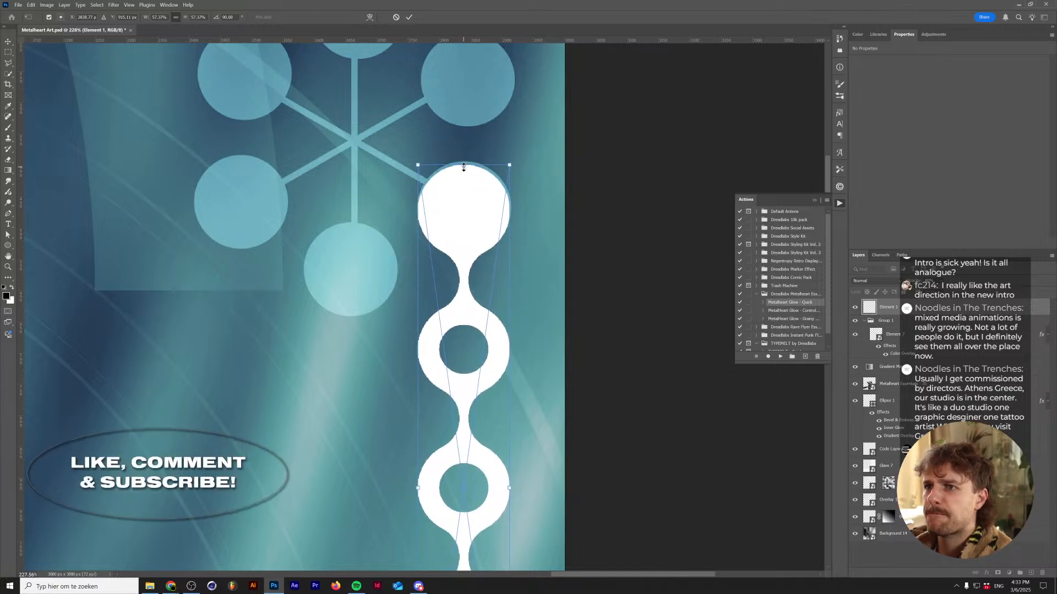
key(Up)
key(Up)
key(Up)
key(Up)
key(Up)
key(Up)
key(Up)
key(Up)
key(Up)
key(Right)
key(Right)
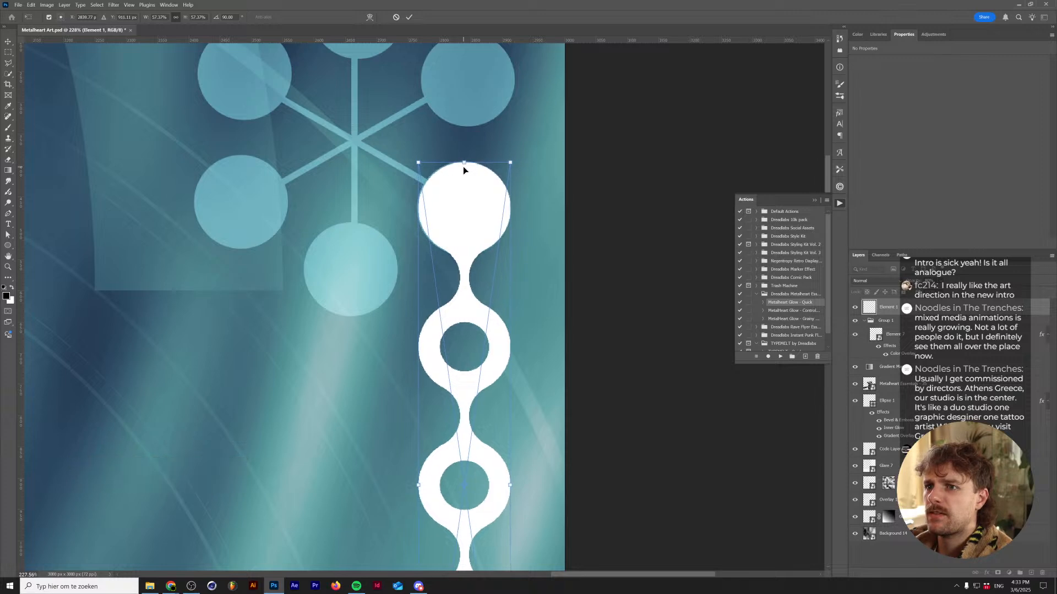
key(Down)
key(Down)
key(Left)
key(Left)
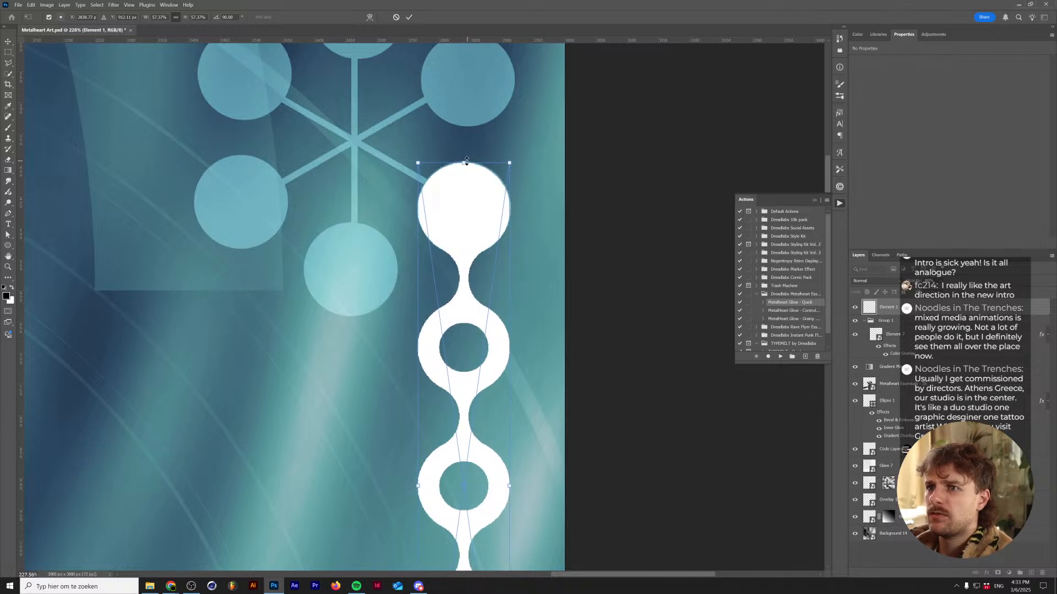
drag(465, 159, 467, 159)
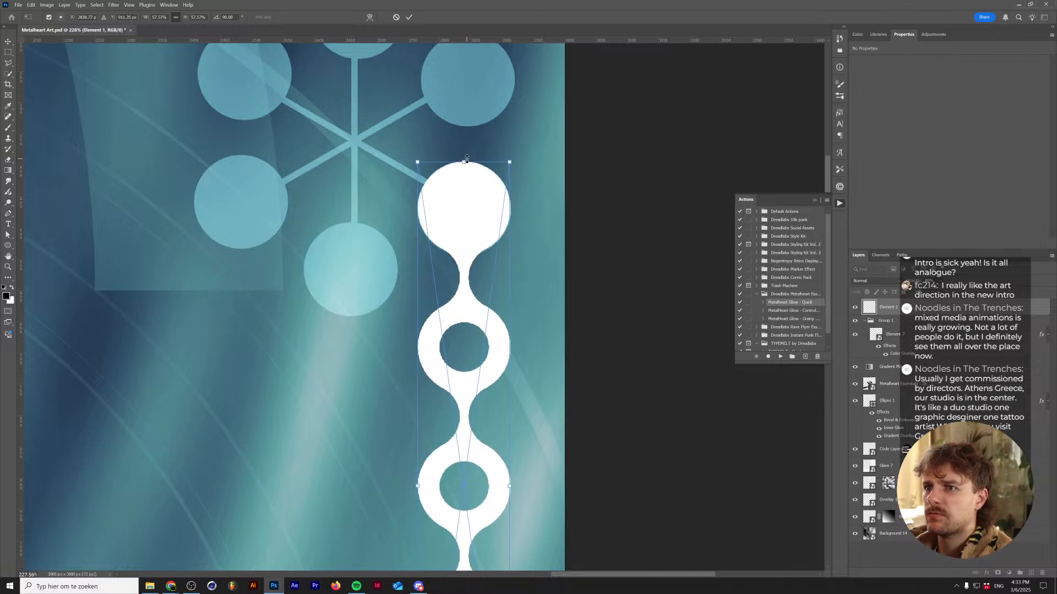
key(Up)
- Move the chain element straight down below the radial element and apply the transform
scroll(456, 155, down, 2)
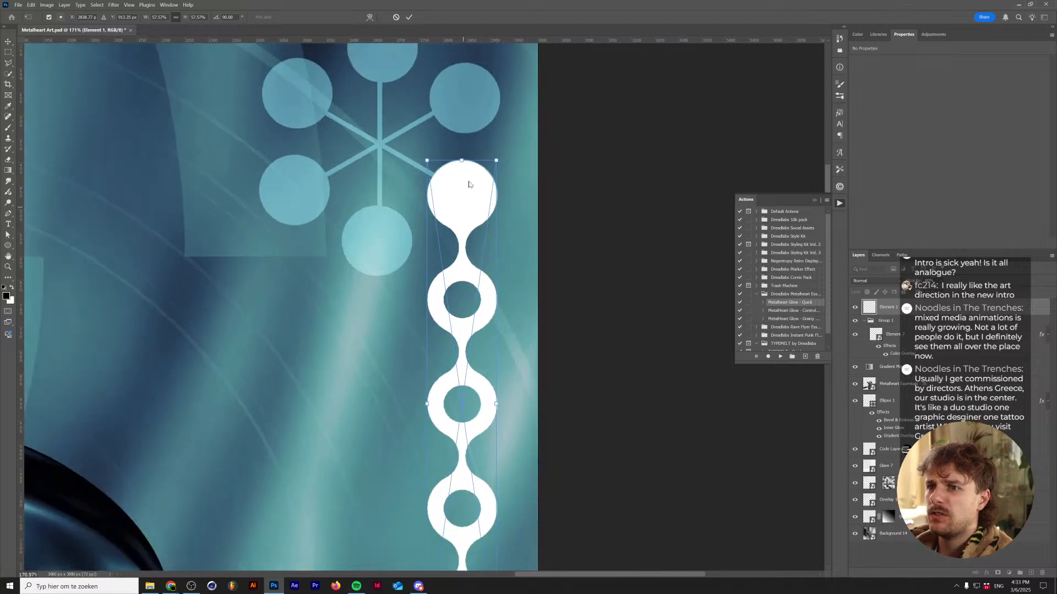
drag(464, 207, 460, 326)
key(shift+Down)
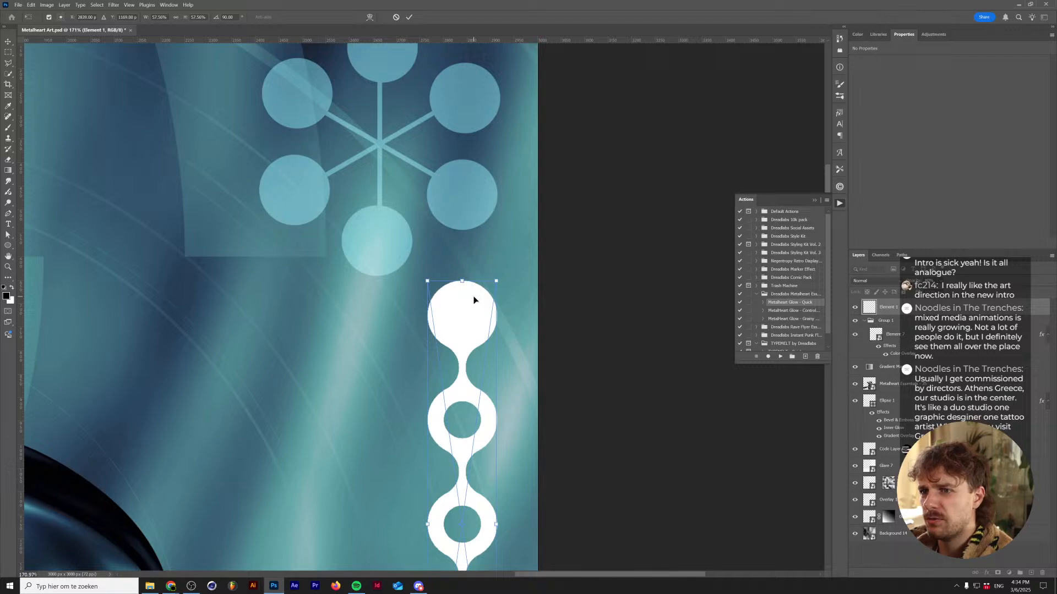
key(Return)
scroll(470, 297, down, 6)
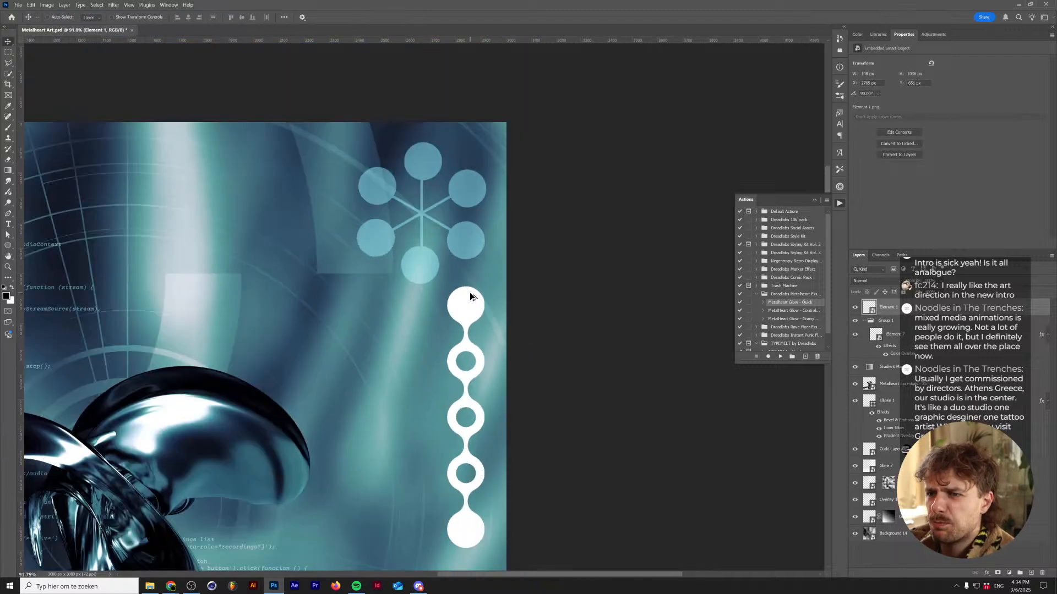
scroll(446, 318, up, 3)
drag(446, 318, 433, 323)
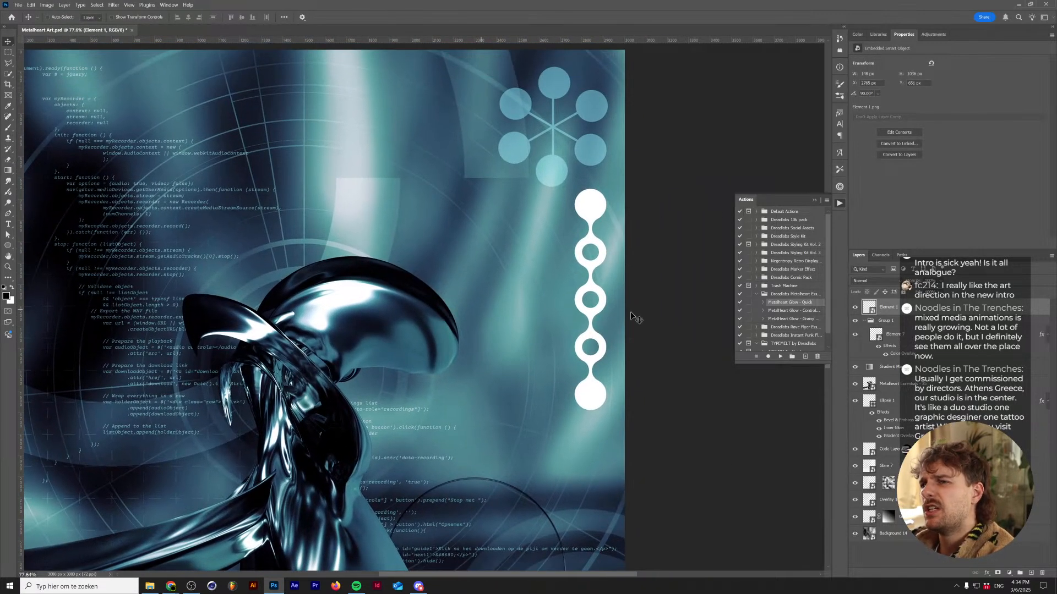
- Move the Element 1 layer into Group 1 and copy the radial element's color overlay effect onto it
drag(897, 308, 888, 326)
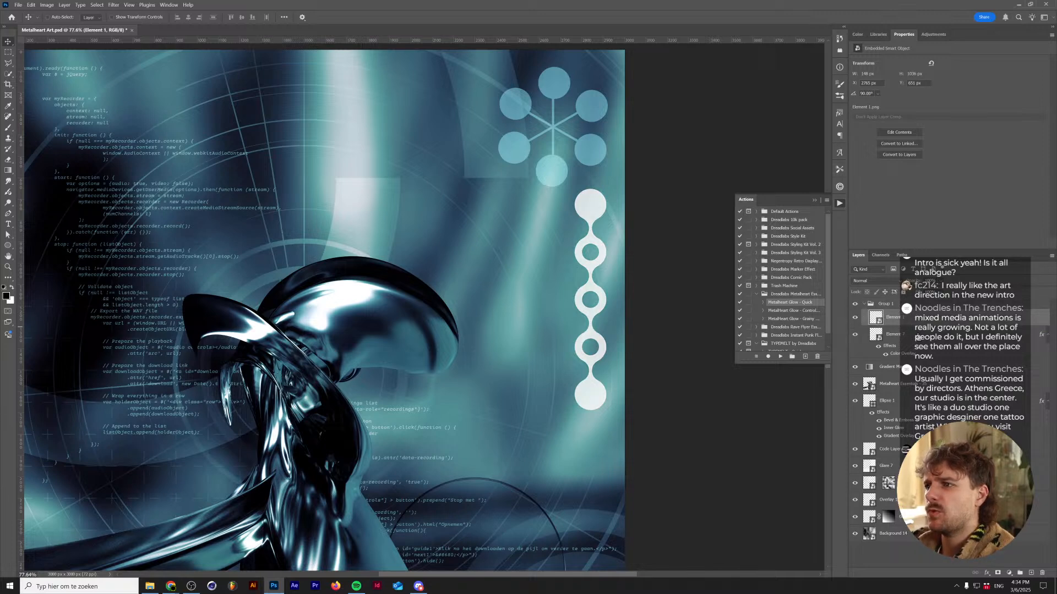
drag(906, 356, 907, 322)
scroll(634, 323, down, 3)
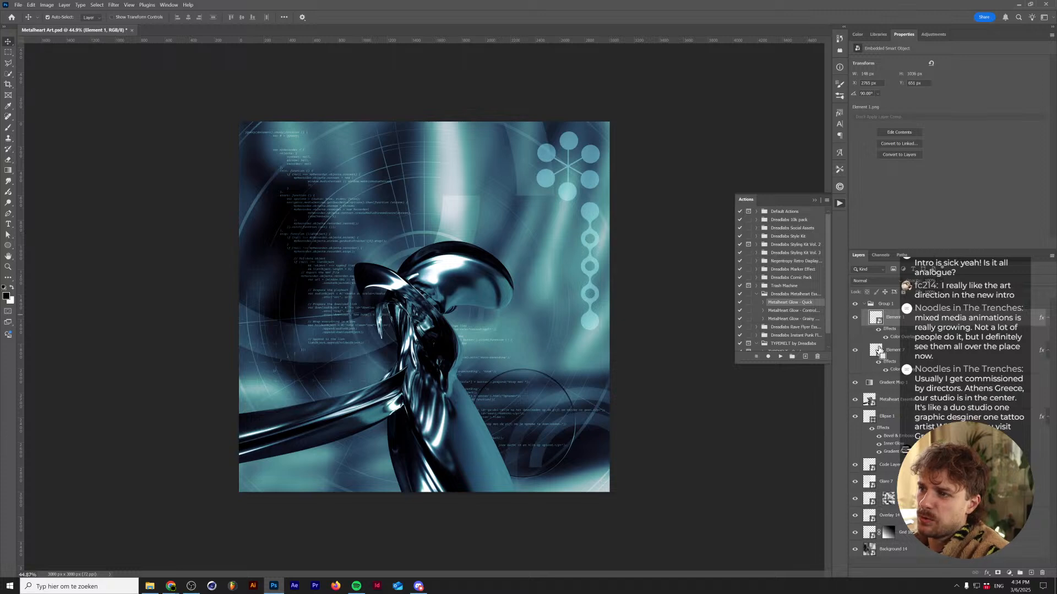
- Align the chain's right edge to a selection of the radial element, clear the selection and nudge the chain slightly left
ctrl+click(874, 315)
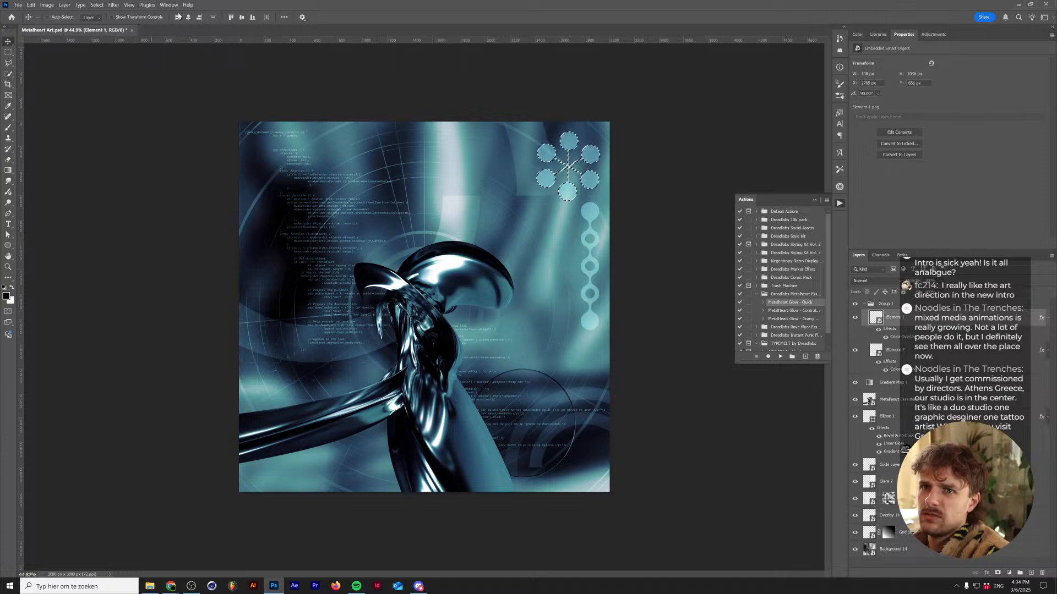
click(199, 17)
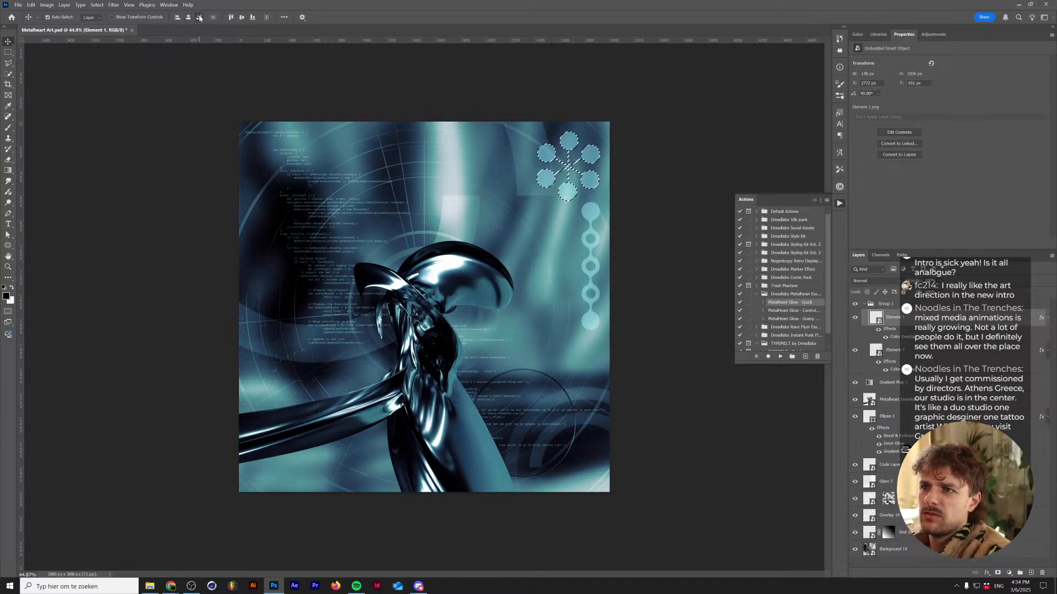
key(ctrl+d)
key(shift+Left)
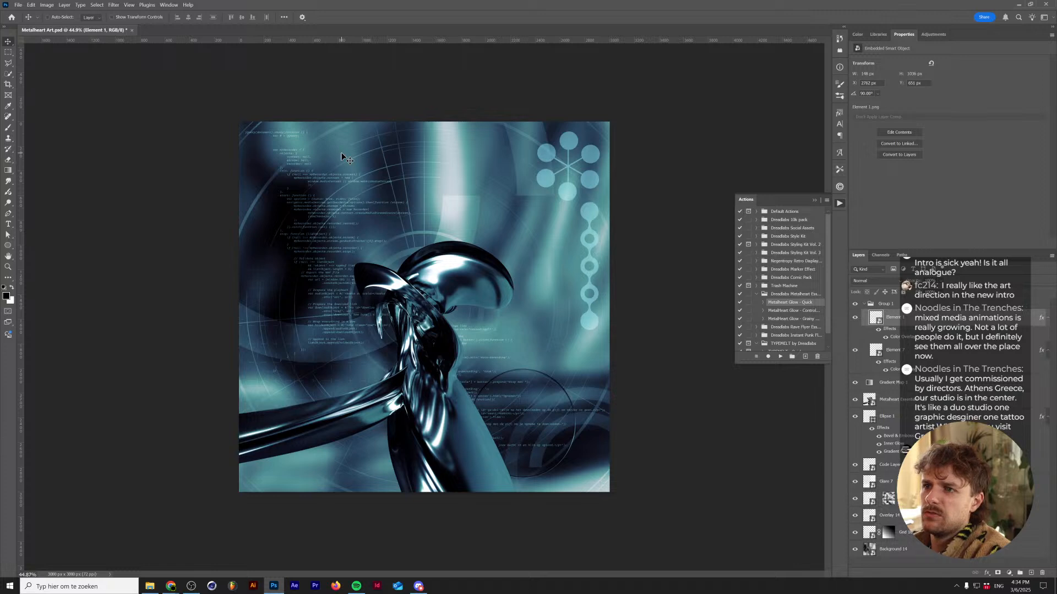
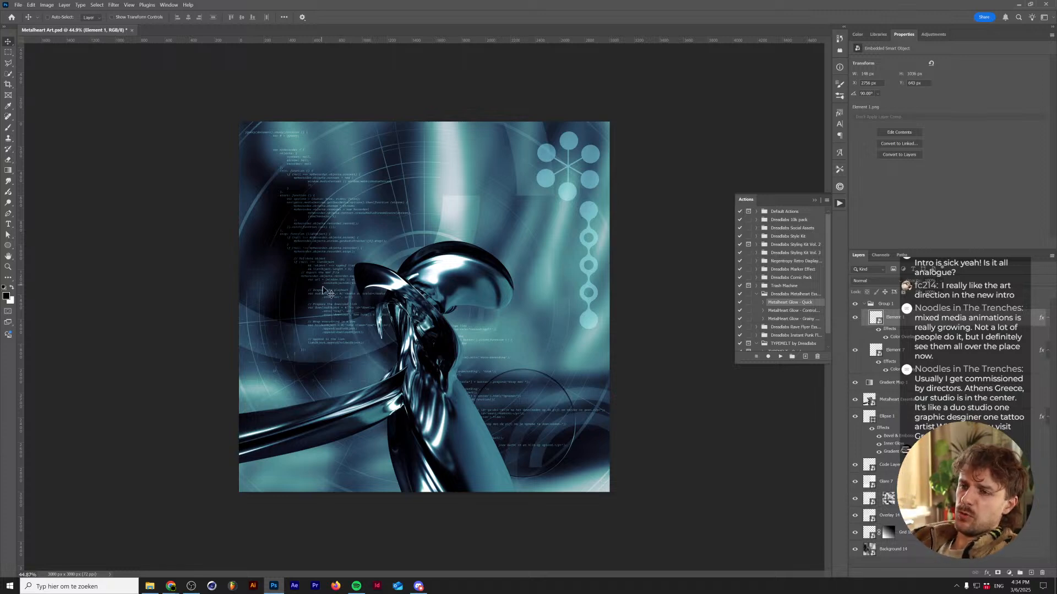
- Center the chain element vertically on the canvas, clear the selection and collapse the Actions panel
key(ctrl+a)
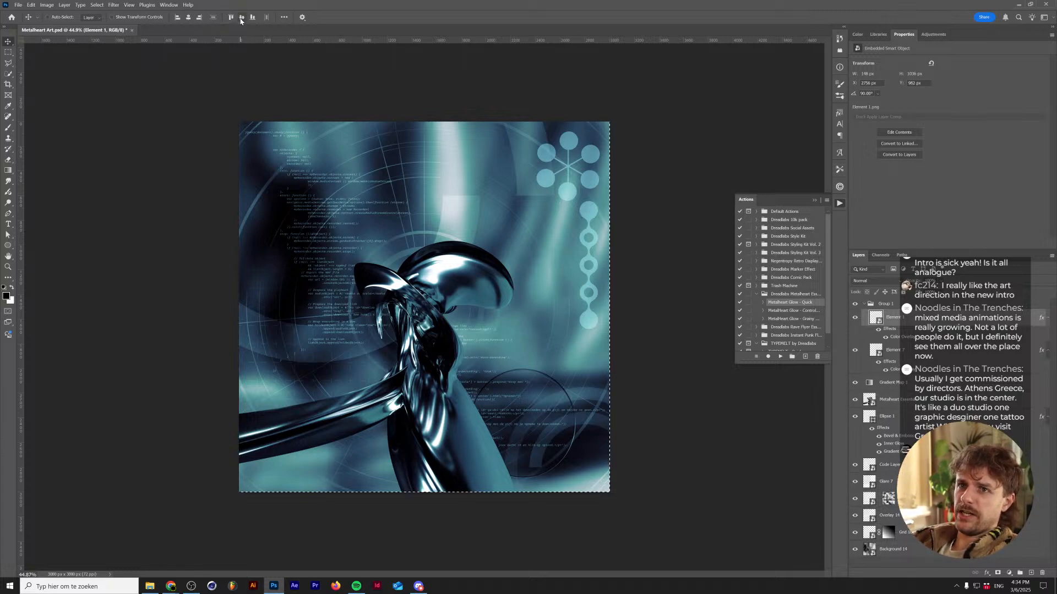
click(241, 17)
key(ctrl+d)
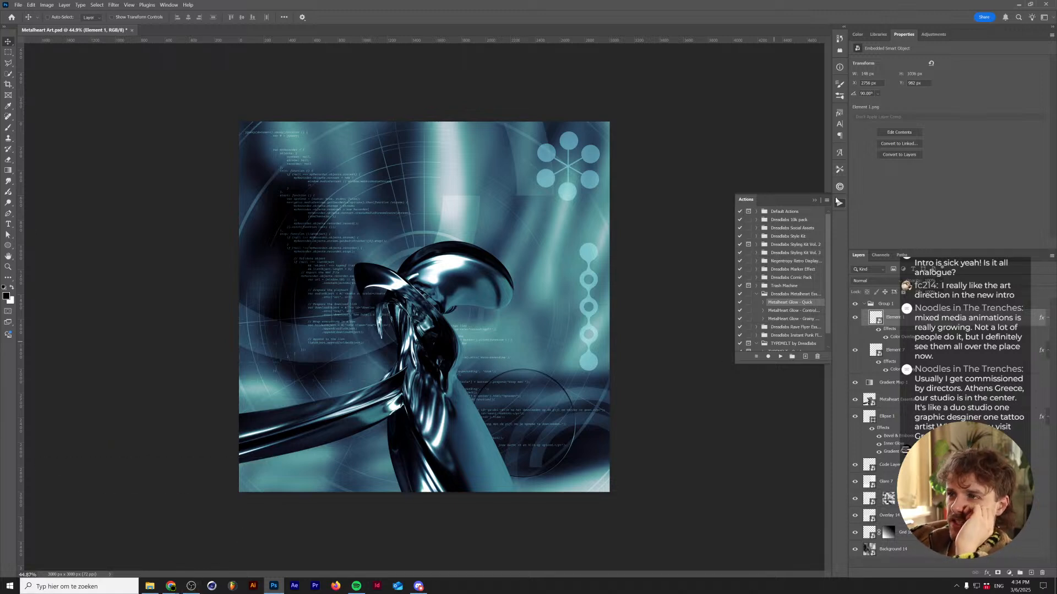
click(814, 202)
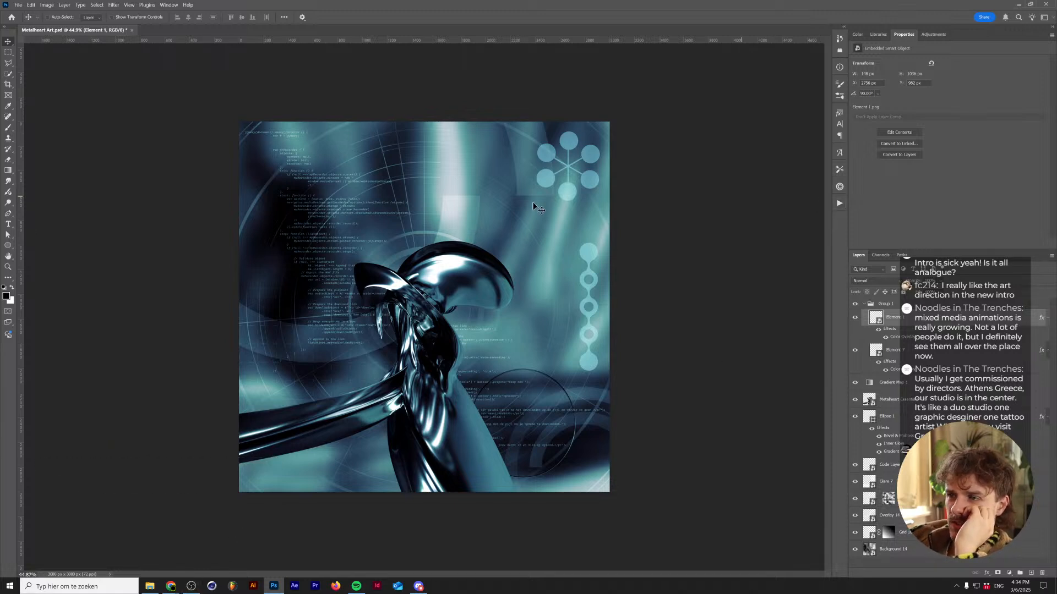
- Set up the Type tool with white (ffffff) text in the Briller Bold font
click(8, 224)
click(330, 17)
click(380, 290)
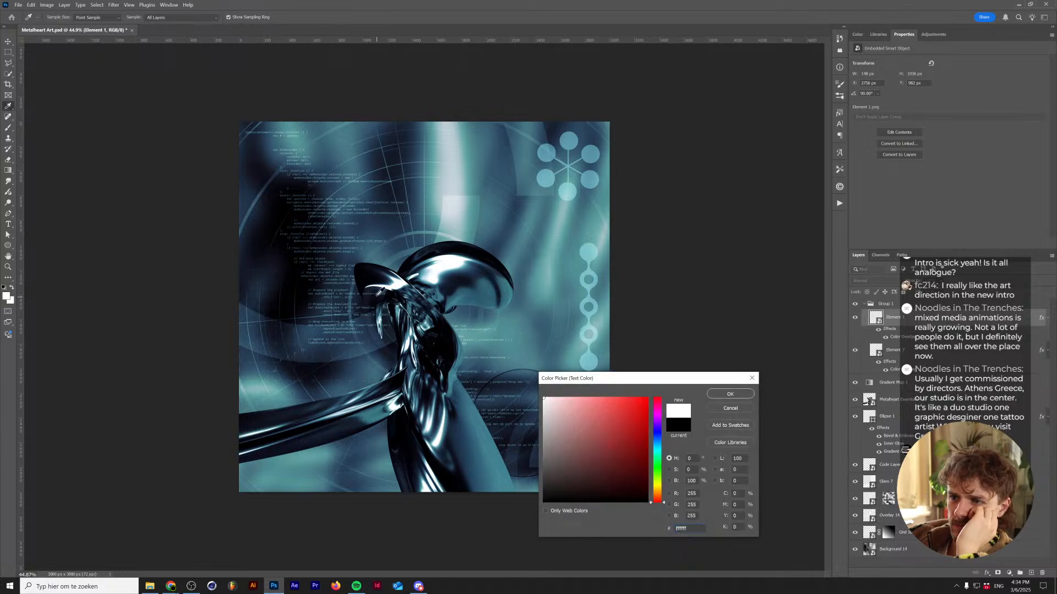
click(721, 393)
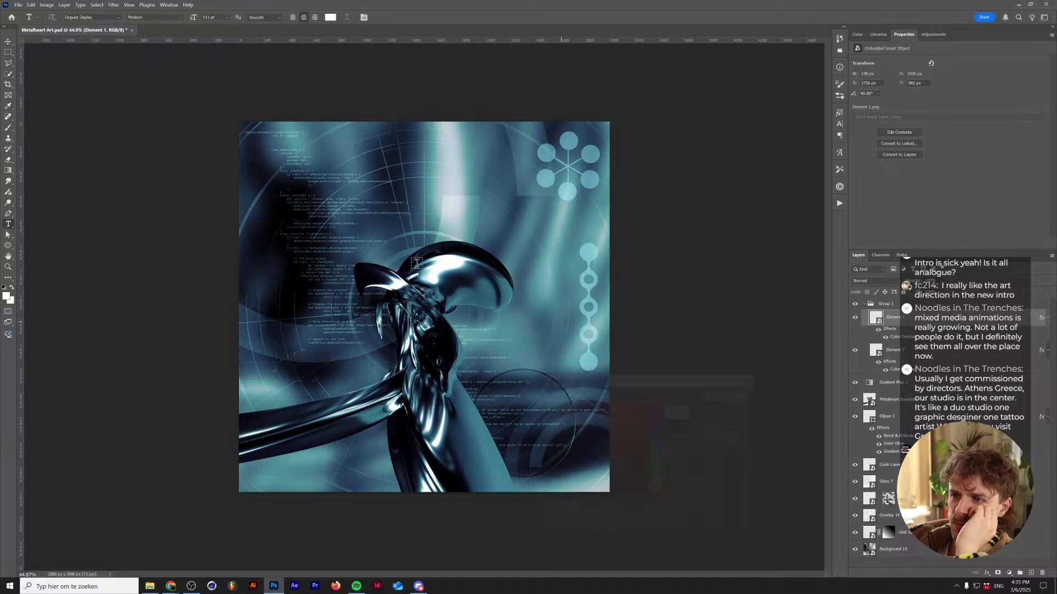
click(120, 18)
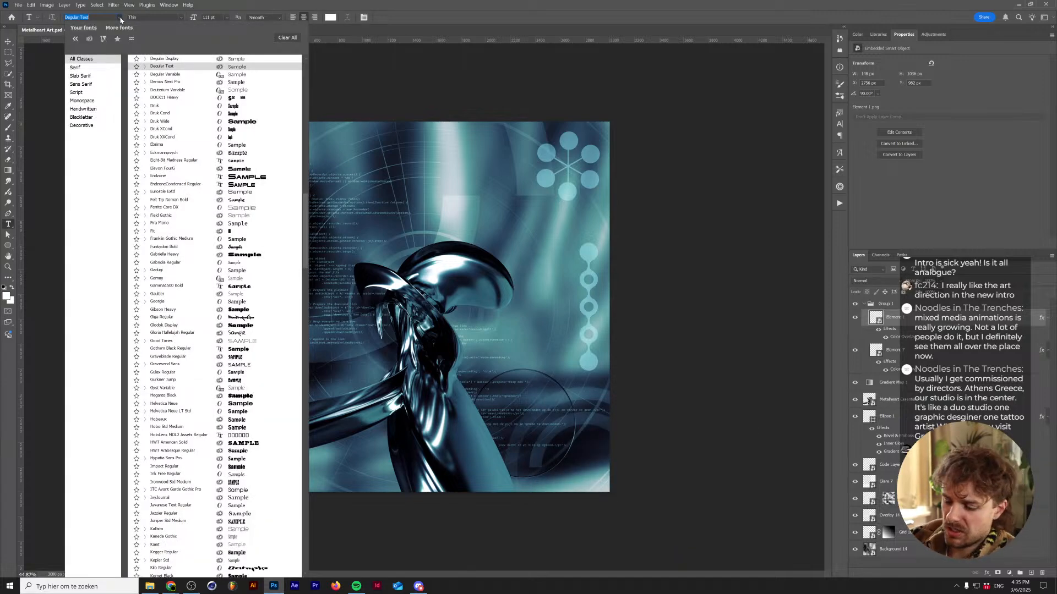
text(briller)
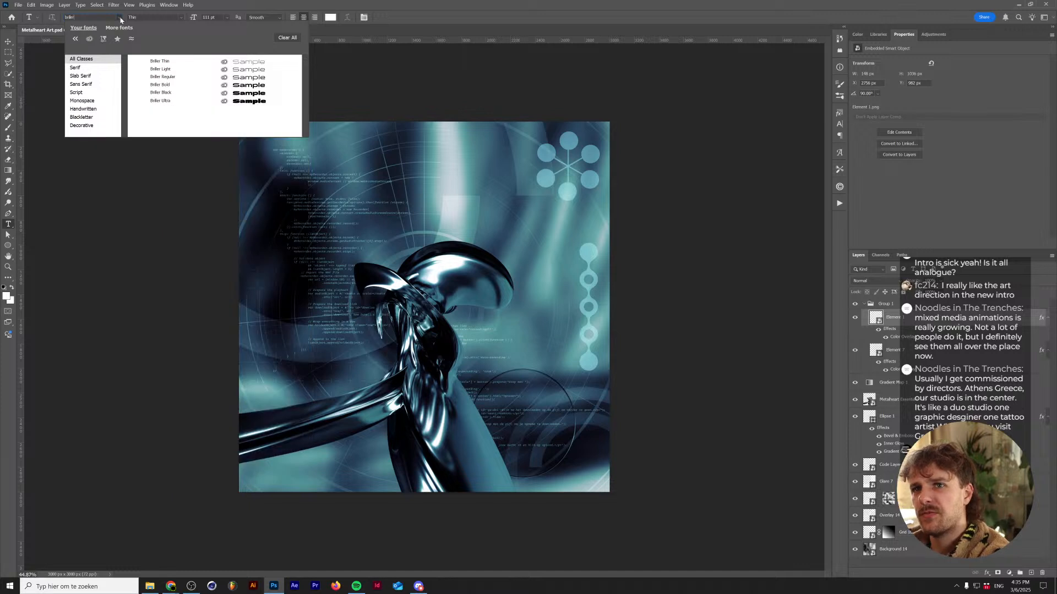
click(186, 87)
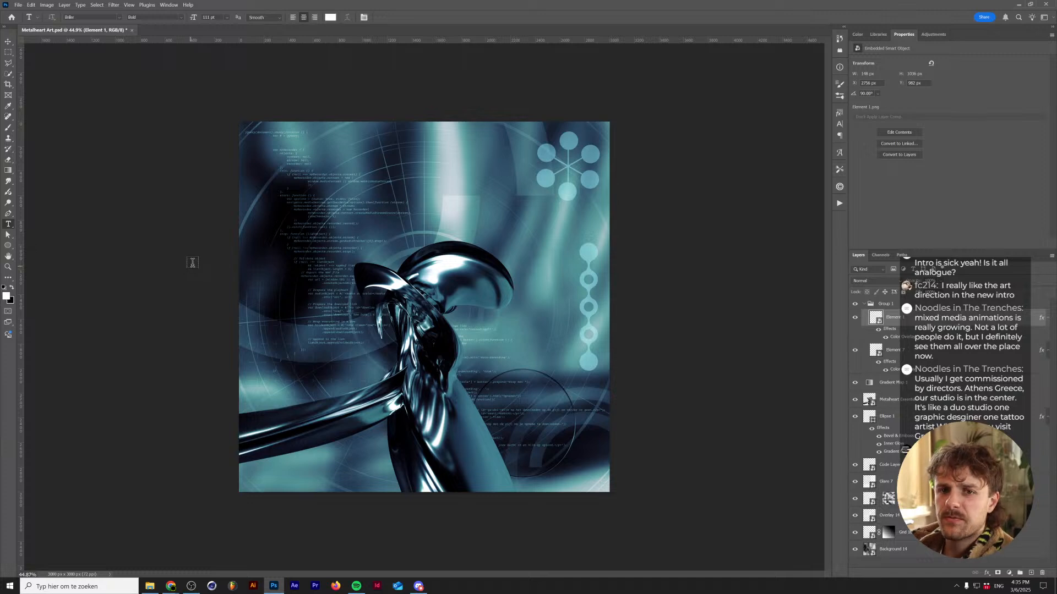
- Add a METALHEART text layer in the upper-left area of the artwork
click(288, 192)
click(373, 193)
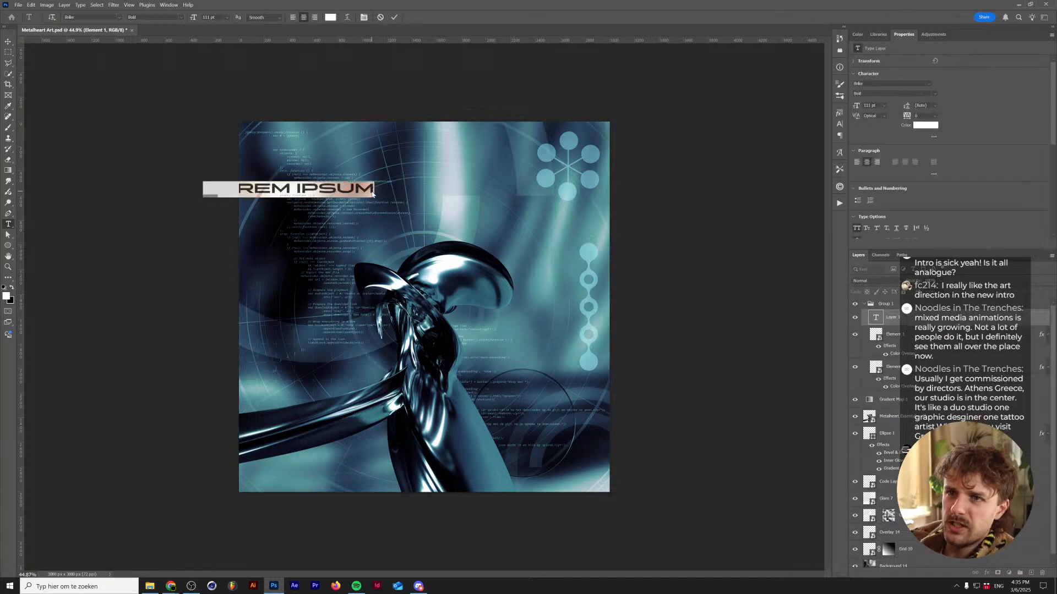
text(METALHEART)
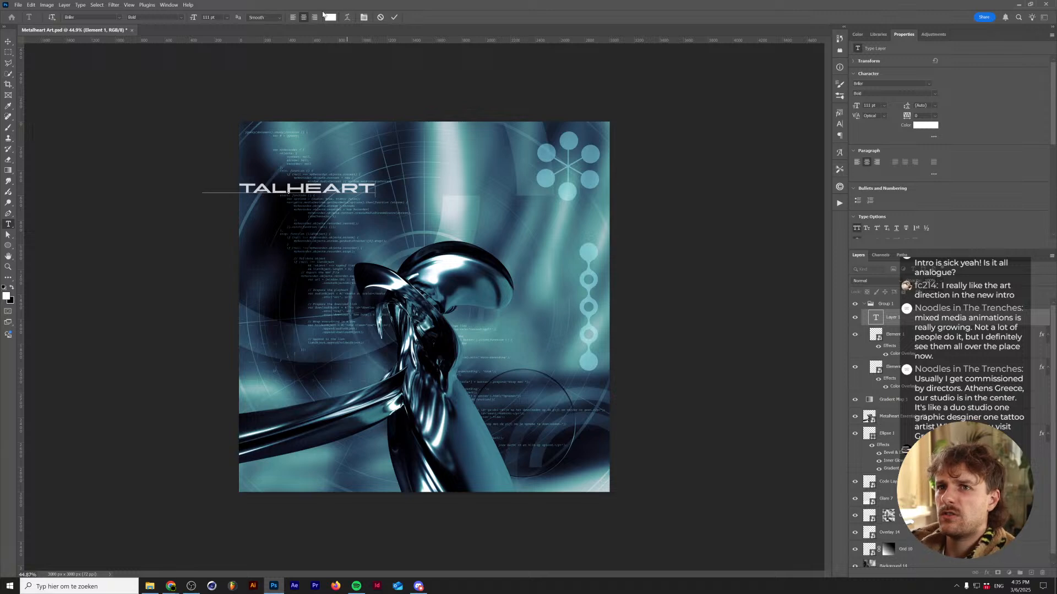
click(394, 17)
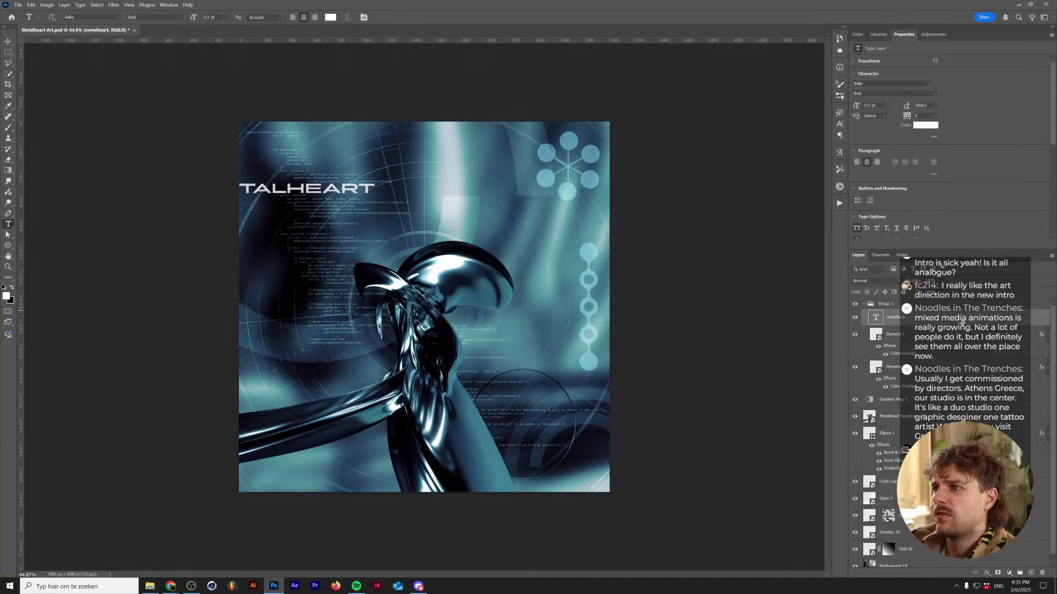
- Move the METALHEART text layer above Group 1 and position the title near the upper center of the canvas
key(v)
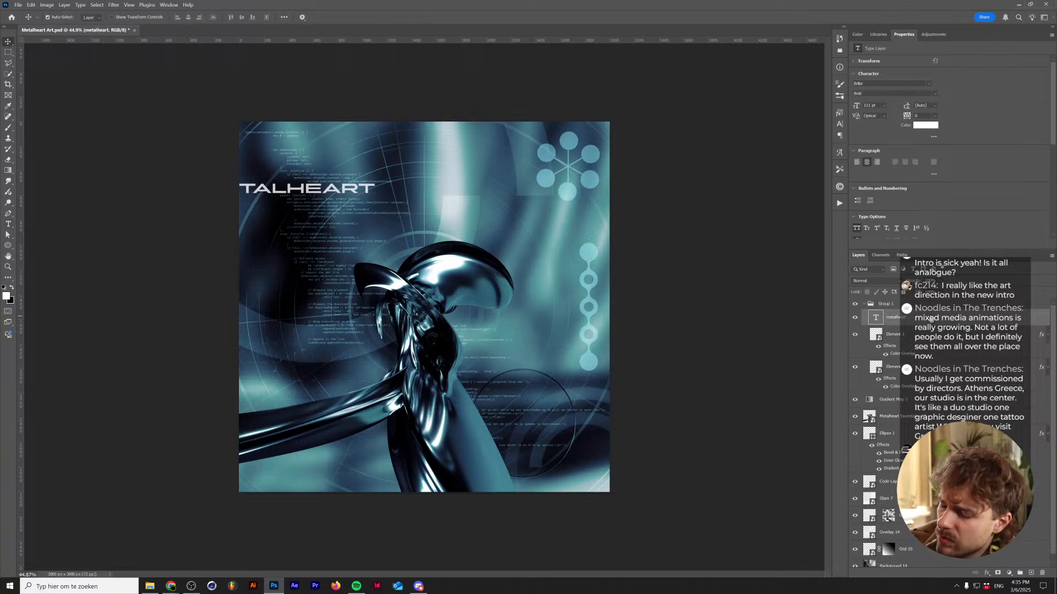
key(ctrl+bracketright)
drag(329, 190, 467, 202)
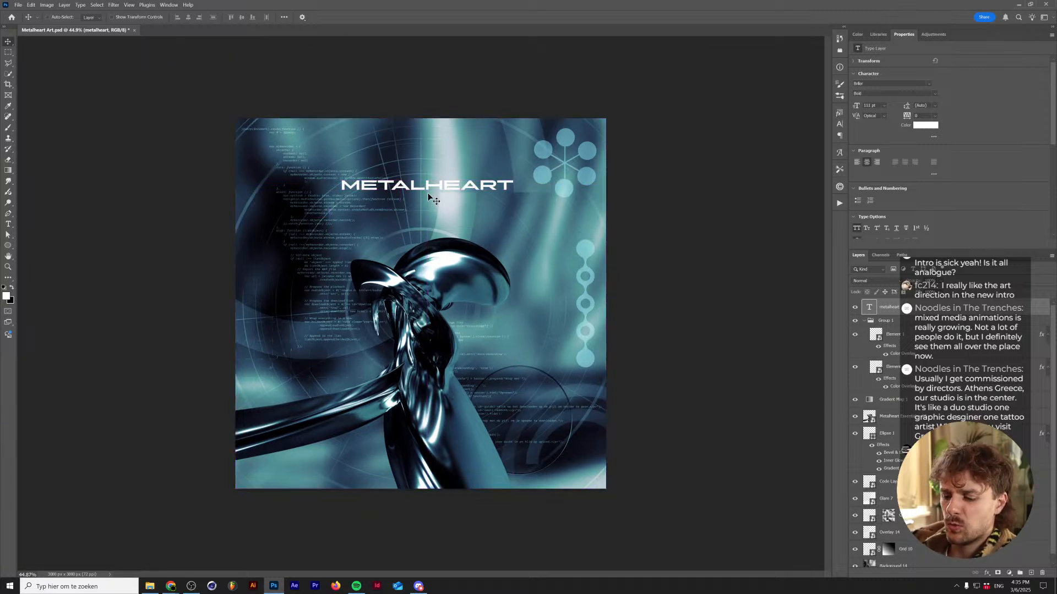
- Scale the METALHEART title up to about 183% and apply the transform
key(ctrl+t)
key(ctrl+r)
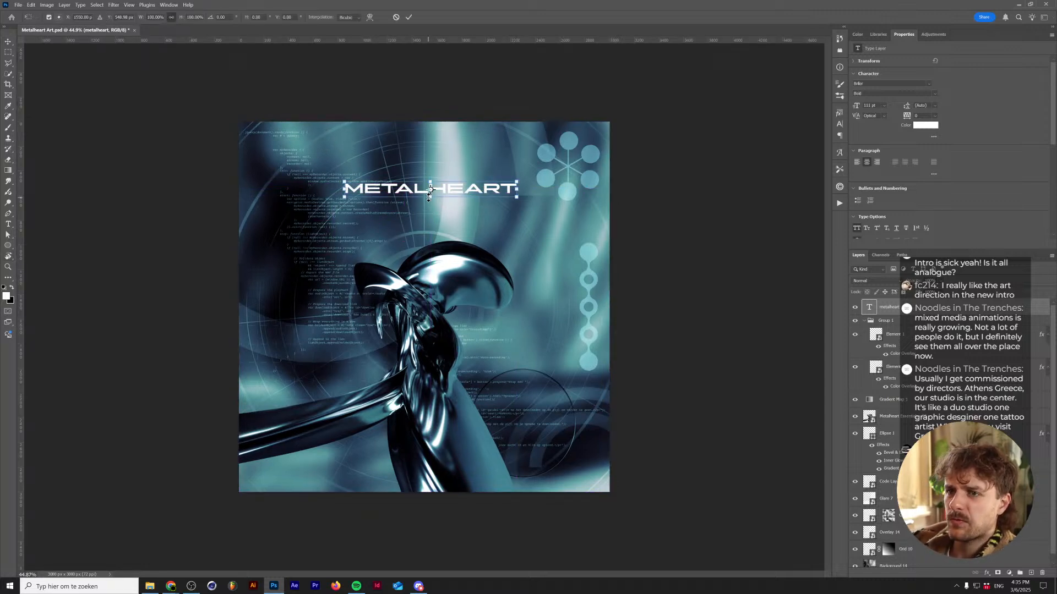
drag(429, 196, 432, 208)
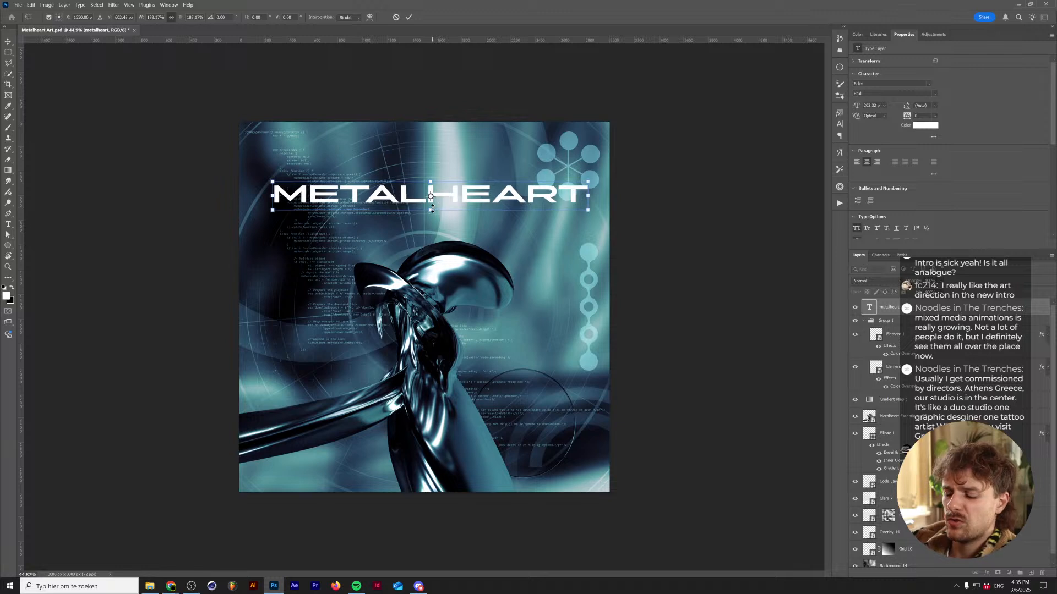
key(Return)
key(r)
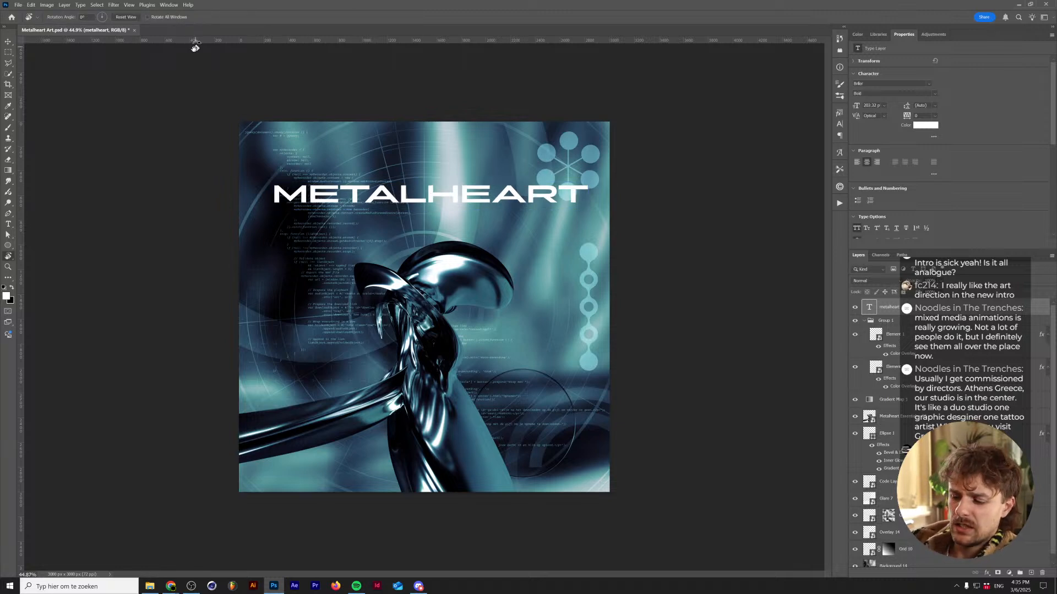
- Set the METALHEART title's font style to Regular
key(t)
click(180, 18)
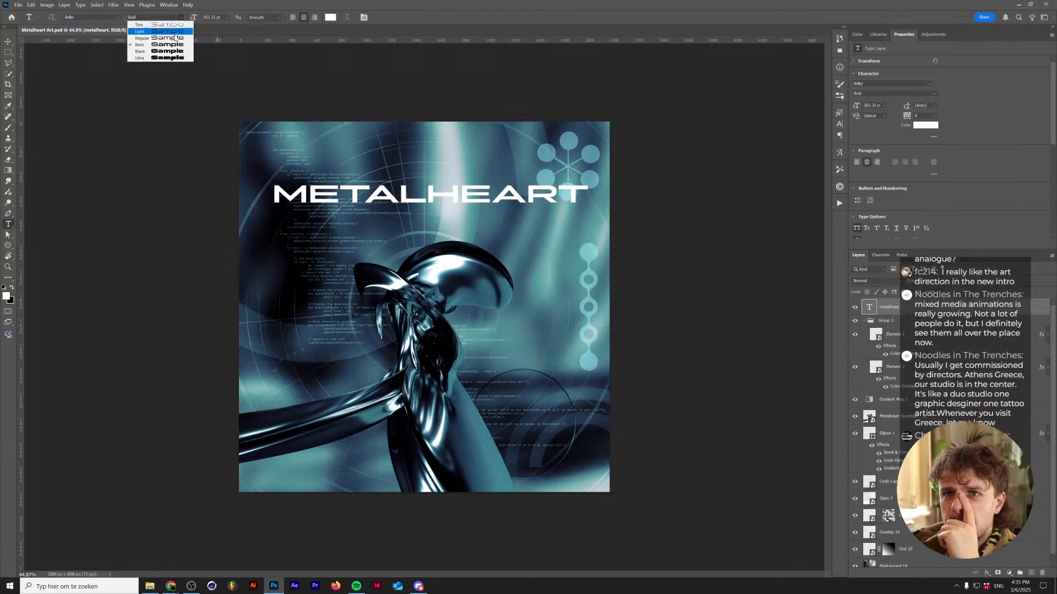
click(173, 41)
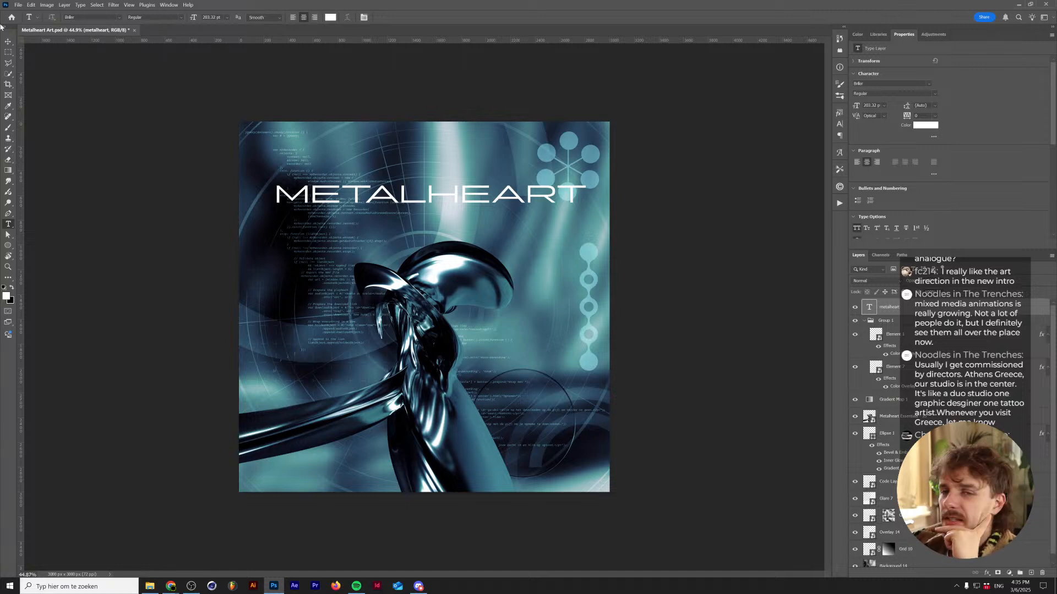
- Move the METALHEART title near the bottom of the canvas and place a duplicate of it just above
click(7, 41)
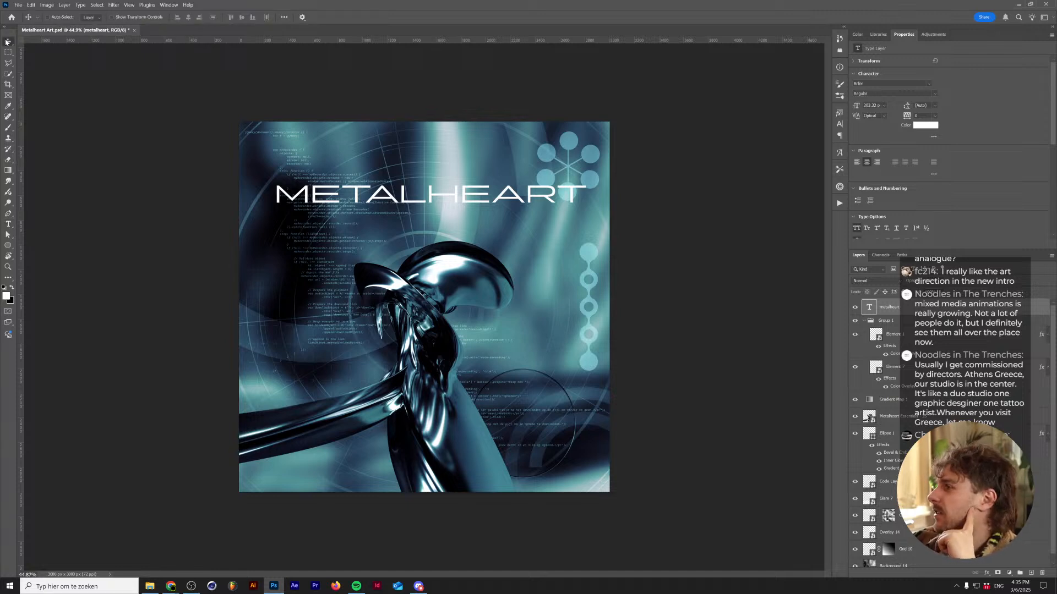
drag(432, 198, 432, 432)
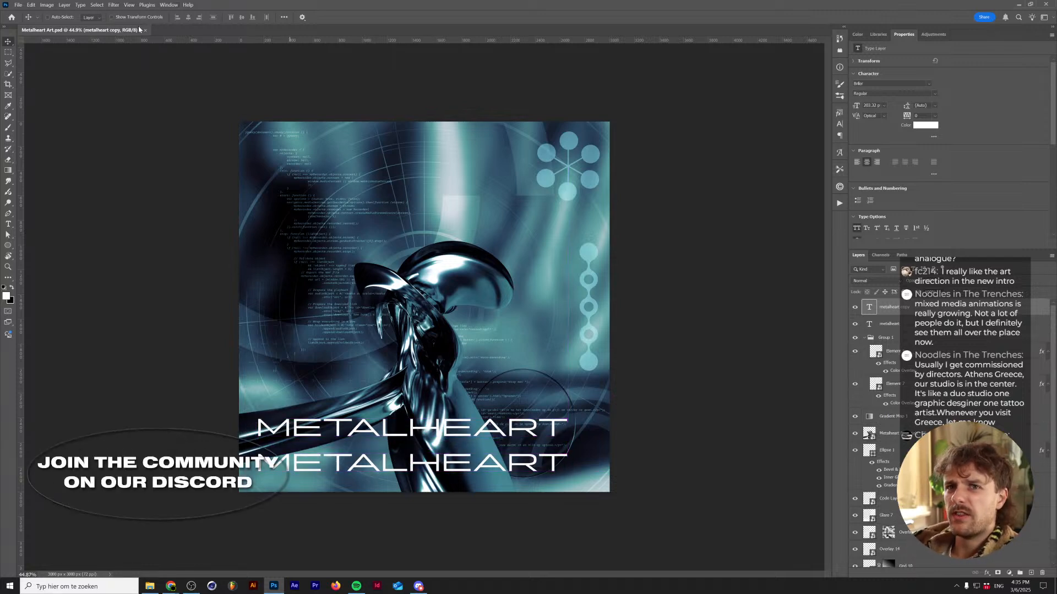
- Browse the fonts matching "medium" for the upper METALHEART copy, apply Medium Regular and set its tracking to 20
click(887, 83)
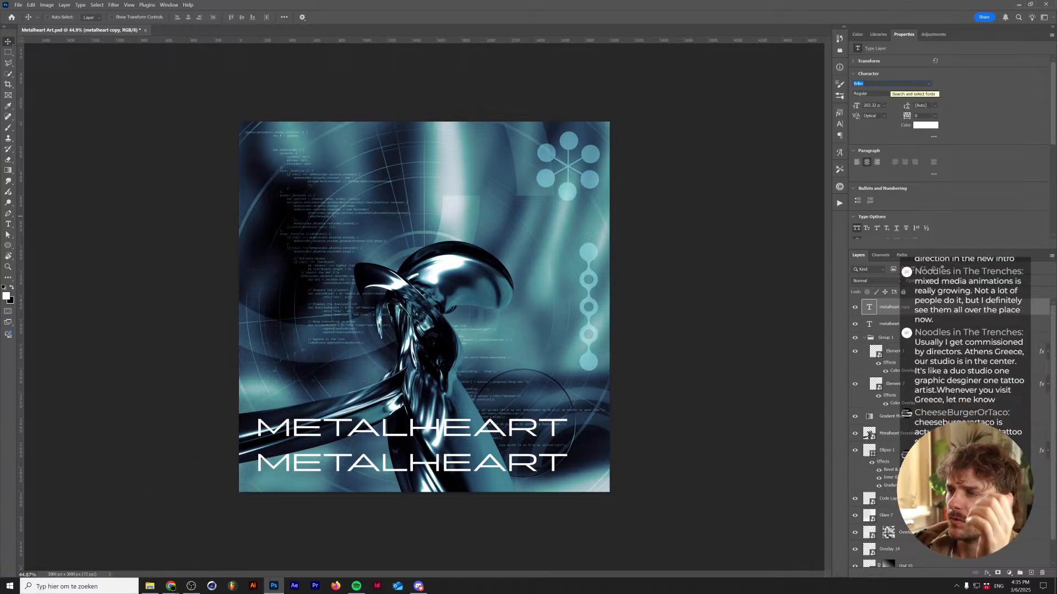
text(m)
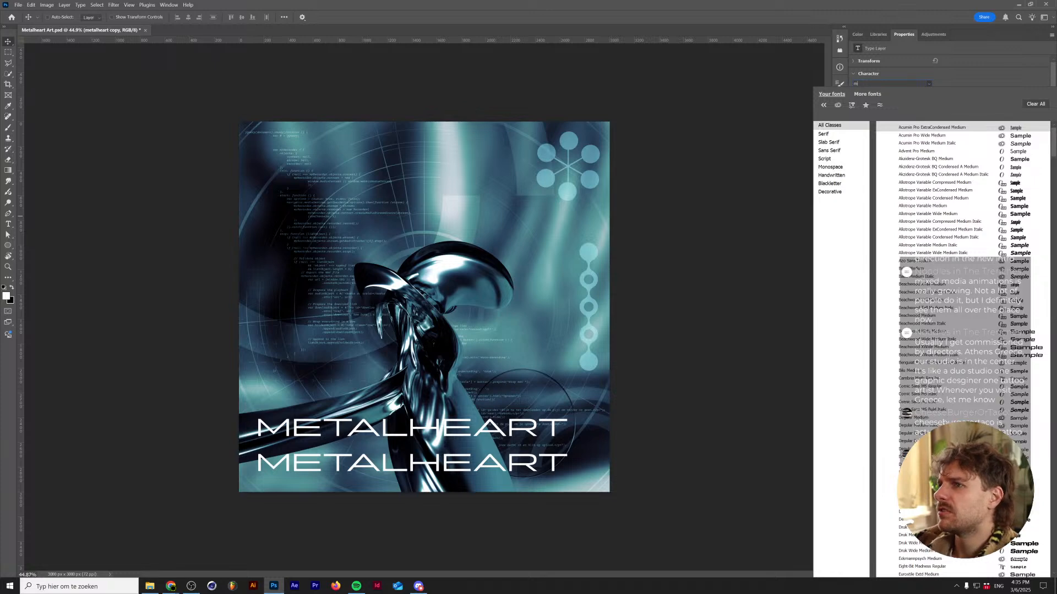
text(edium)
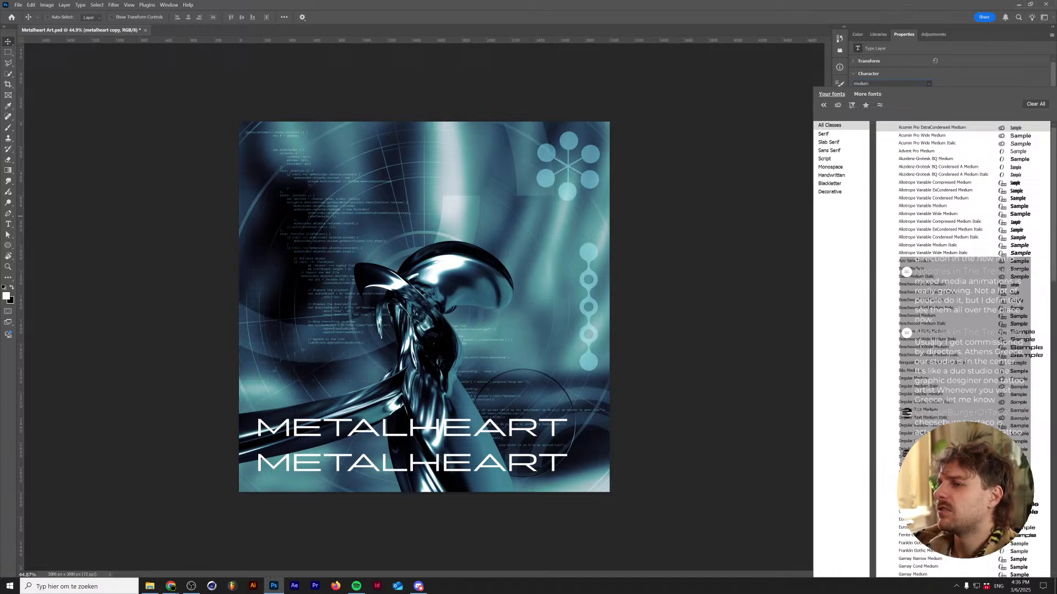
key(Down)
key(Down)
key(Down)
key(Down)
key(Down)
key(Down)
key(Down)
key(Down)
key(Down)
key(Down)
key(Down)
key(Down)
key(Down)
key(Down)
key(Down)
key(Down)
key(Down)
key(Down)
key(Down)
key(Down)
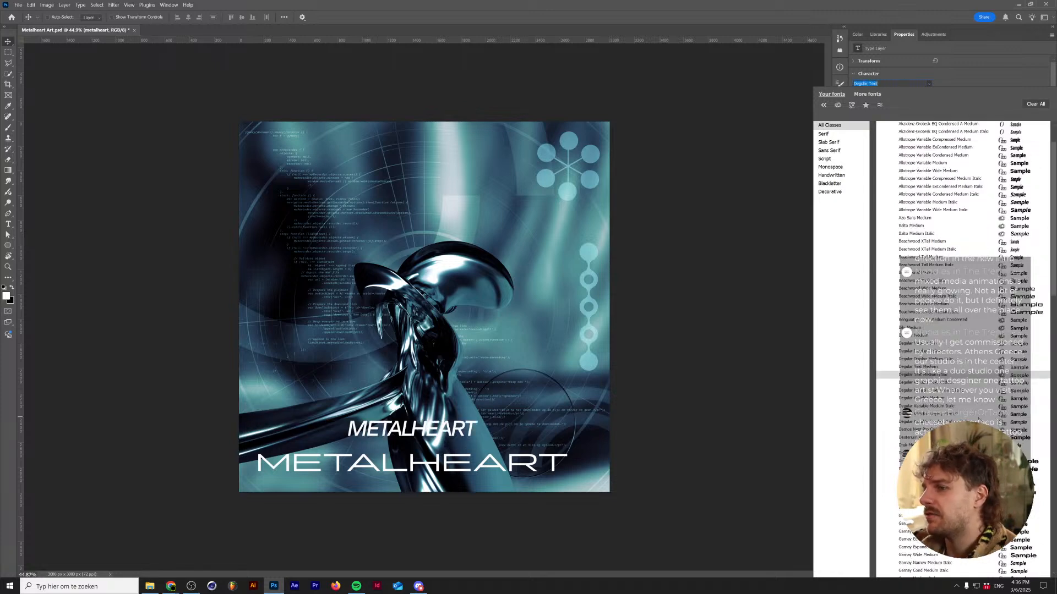
key(Down)
key(Down)
key(Down)
key(Down)
key(Down)
key(Down)
key(Down)
key(Down)
key(Down)
key(Down)
key(Down)
key(Down)
key(Down)
key(Down)
key(Down)
key(Down)
key(Down)
key(Down)
key(Down)
key(Down)
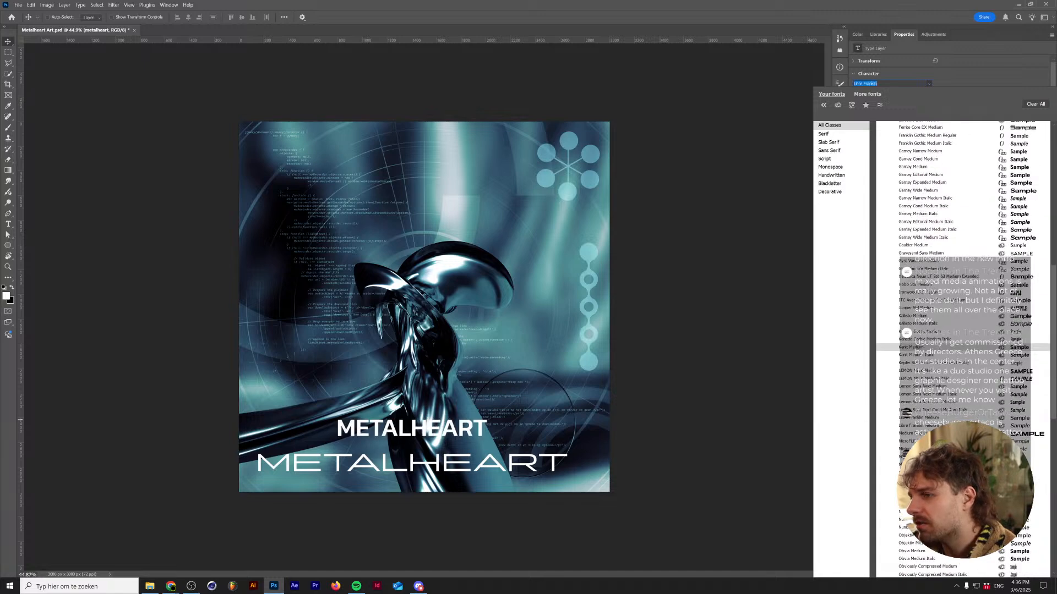
key(Up)
key(Up)
key(Up)
key(Up)
key(Up)
key(Up)
key(Up)
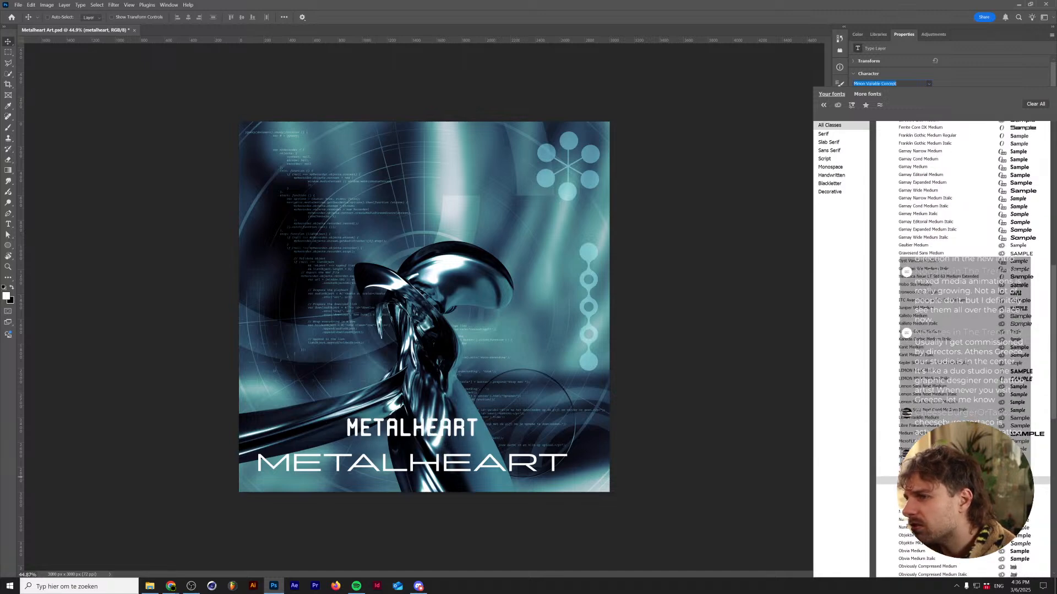
key(Return)
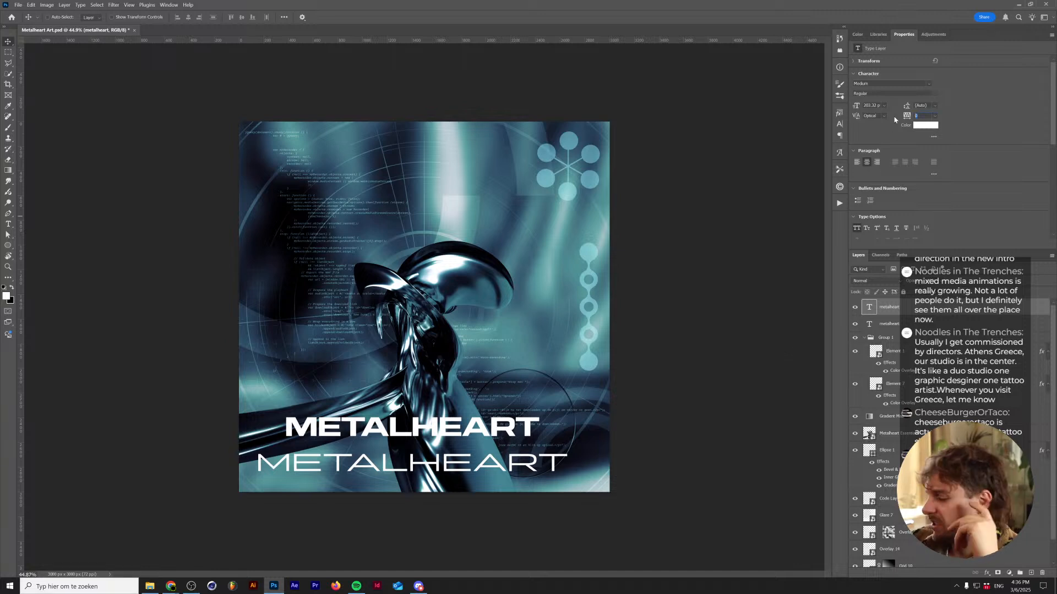
text(20)
key(Return)
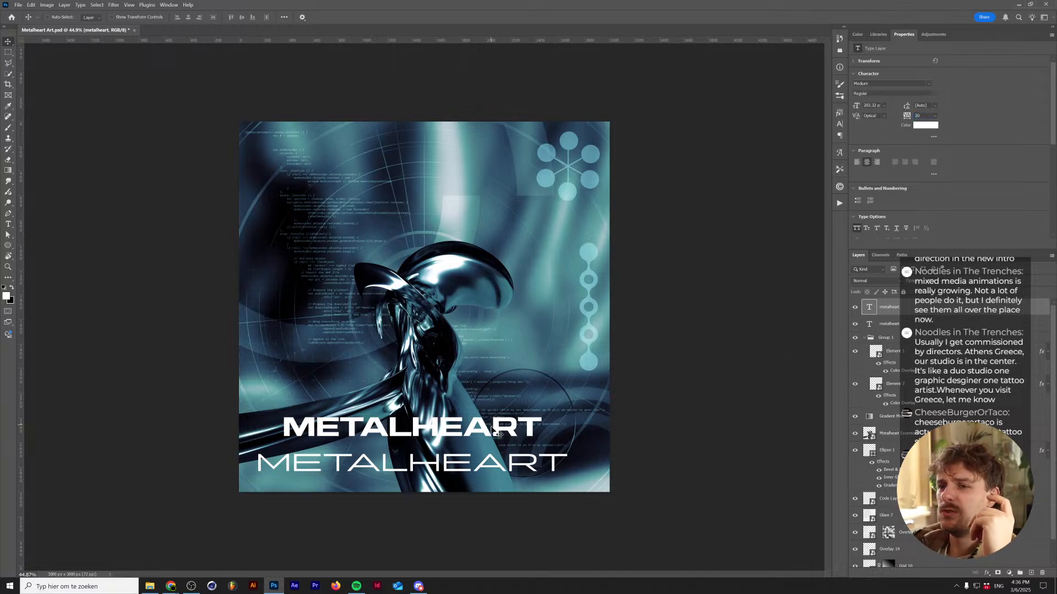
- Replace the text of the upper METALHEART copy with TRENDWHORE
double_click(498, 436)
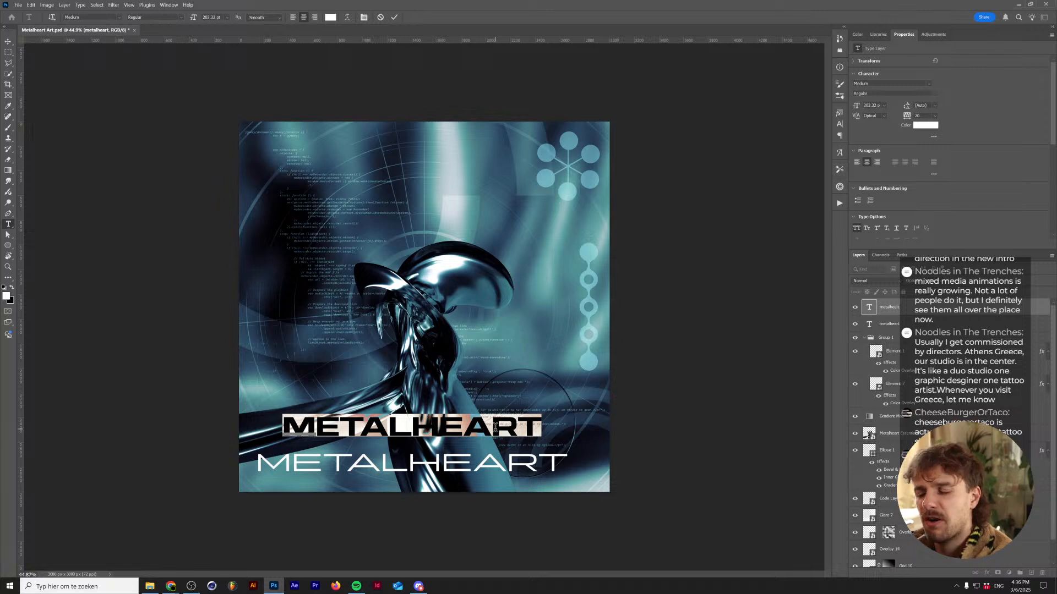
key(Right)
key(BackSpace)
key(BackSpace)
key(BackSpace)
key(BackSpace)
key(BackSpace)
key(BackSpace)
key(BackSpace)
key(BackSpace)
key(BackSpace)
key(BackSpace)
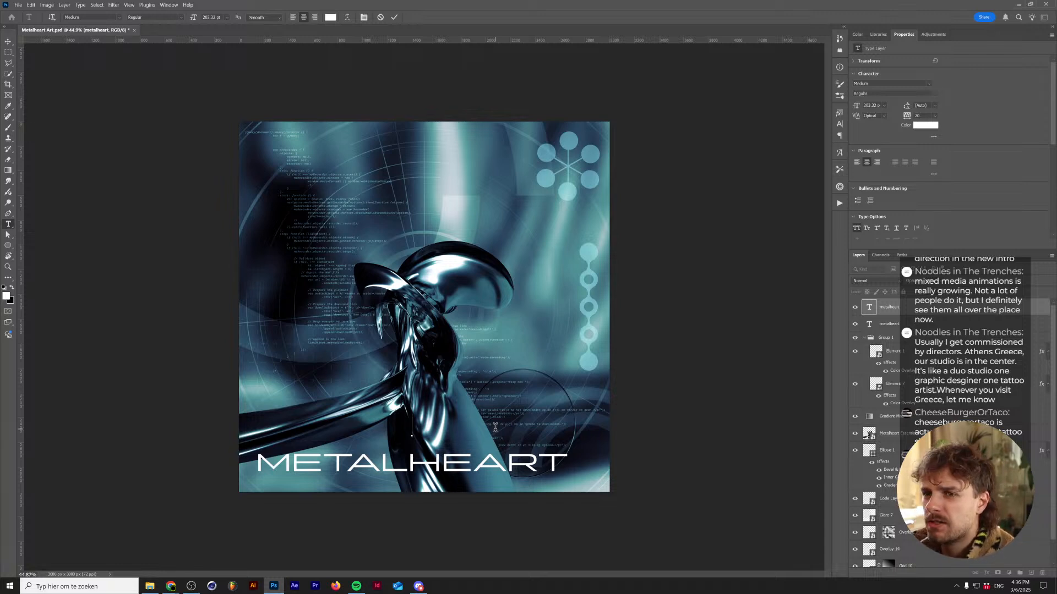
text(TRENDWHORE)
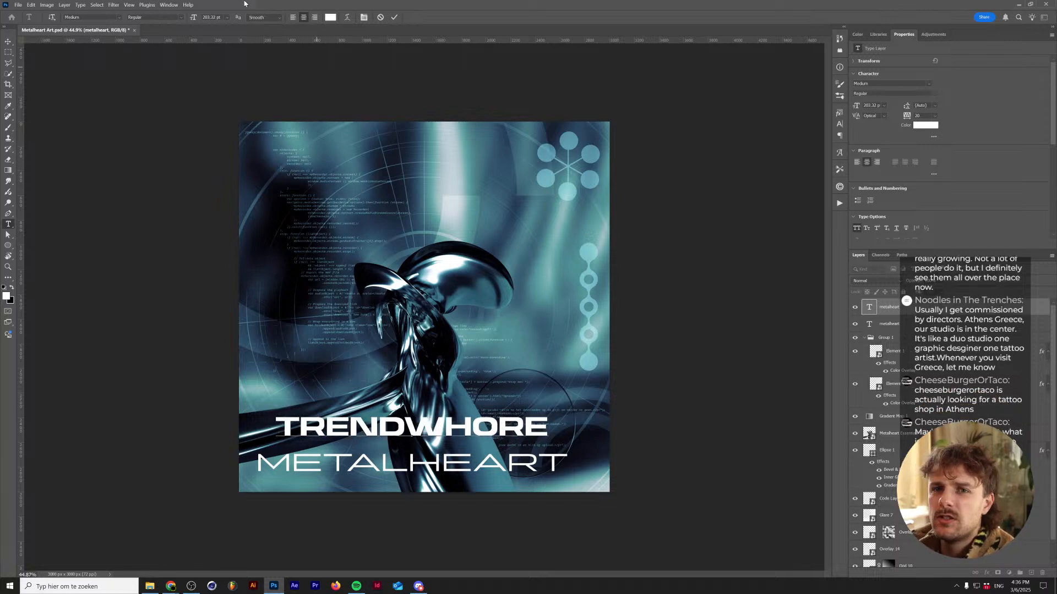
click(7, 41)
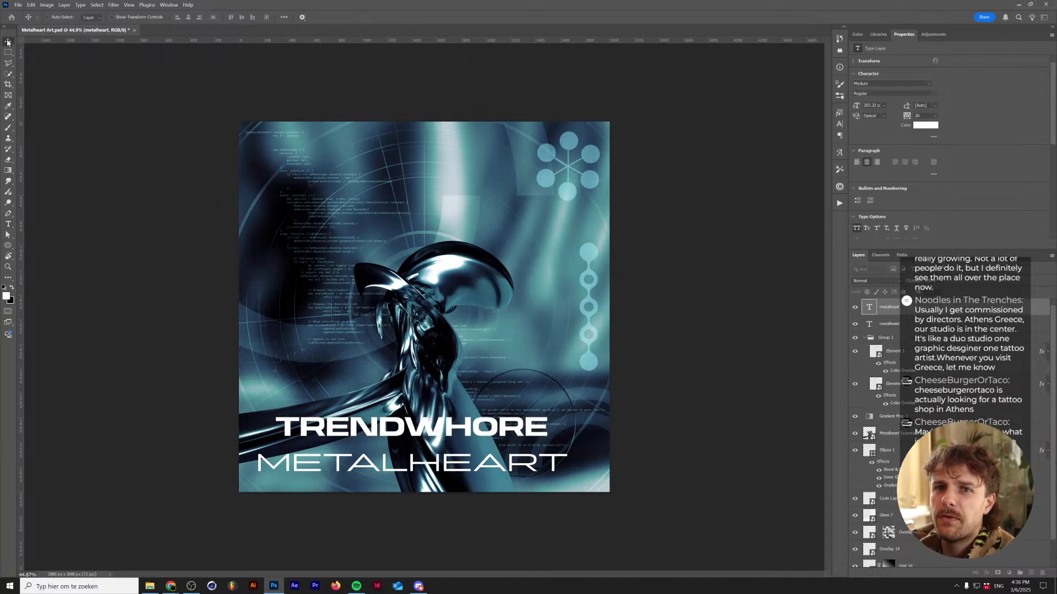
- Extend the TRENDWHORE text line to read "TRENDWHORE : DEPTHCORE" and commit the edit
key(t)
click(547, 425)
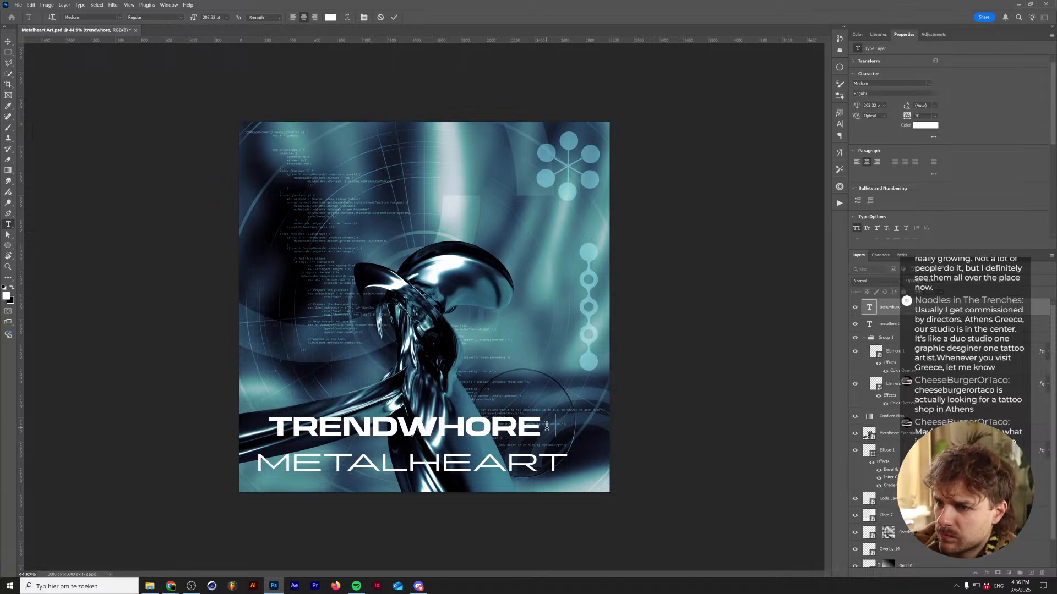
text(!)
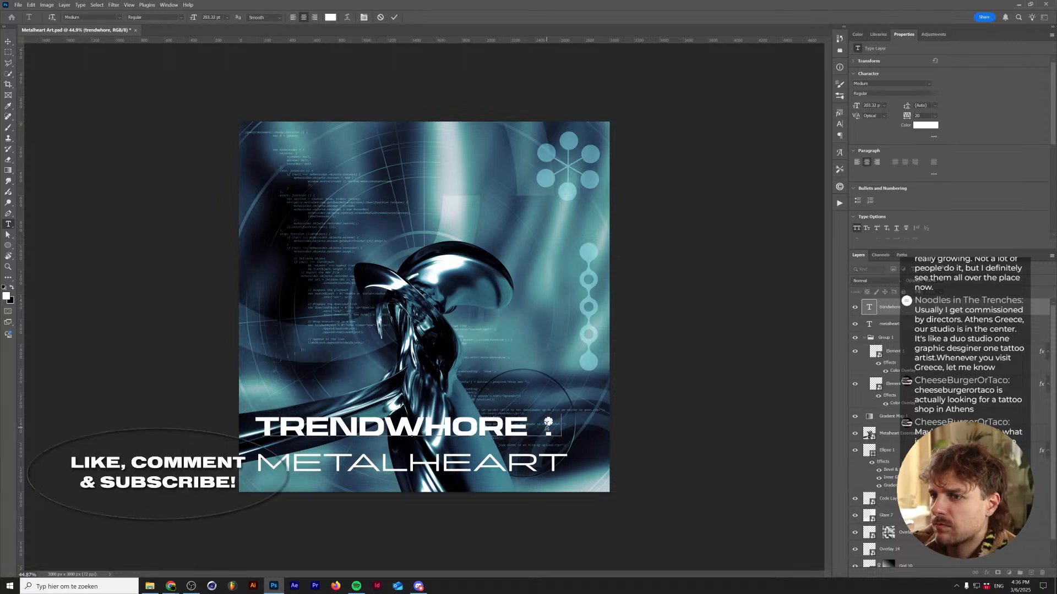
text( DEPTH)
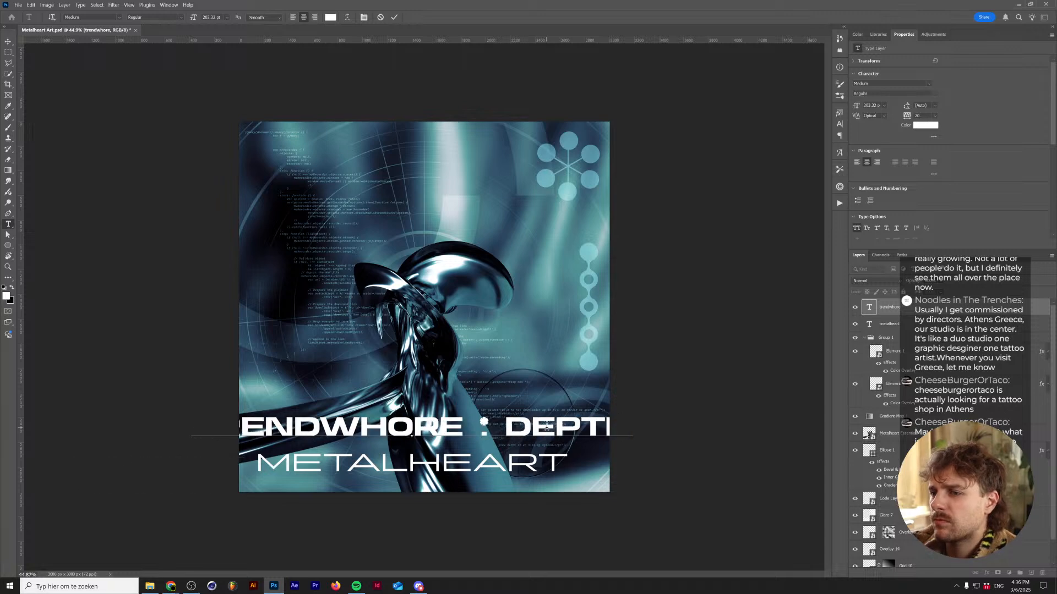
text(CORE)
key(ctrl+Return)
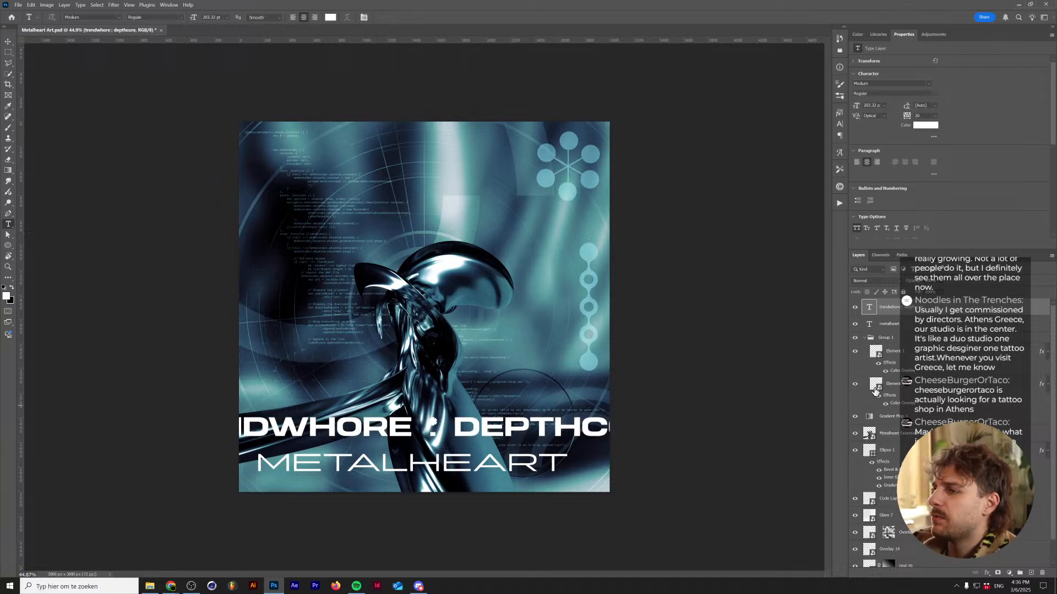
- Left-align the TRENDWHORE : DEPTHCORE line and place it directly beneath METALHEART, scaled down to about 53%
click(857, 162)
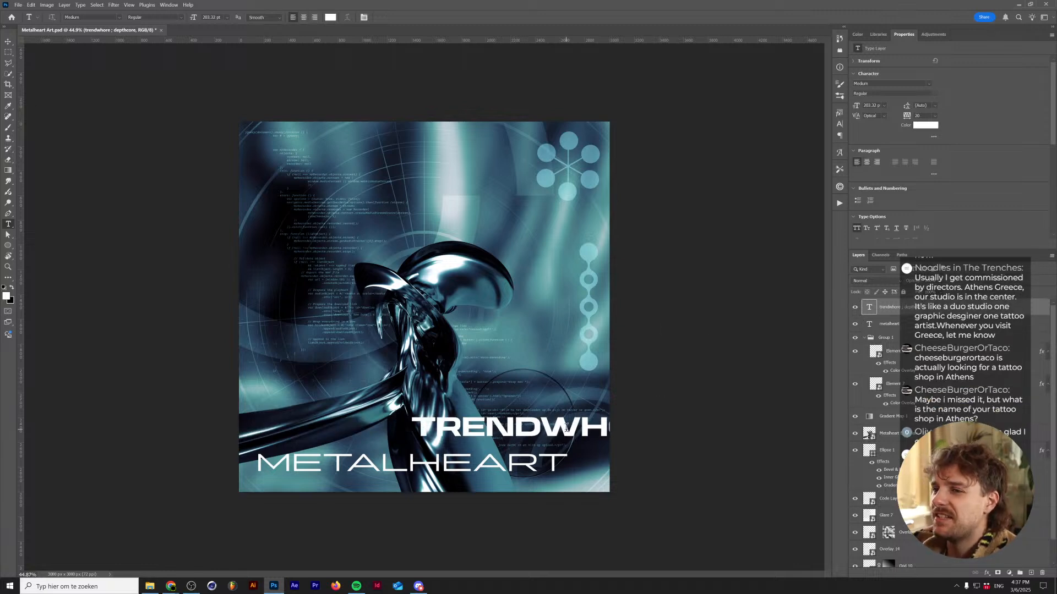
key(v)
drag(575, 437, 406, 485)
key(ctrl+t)
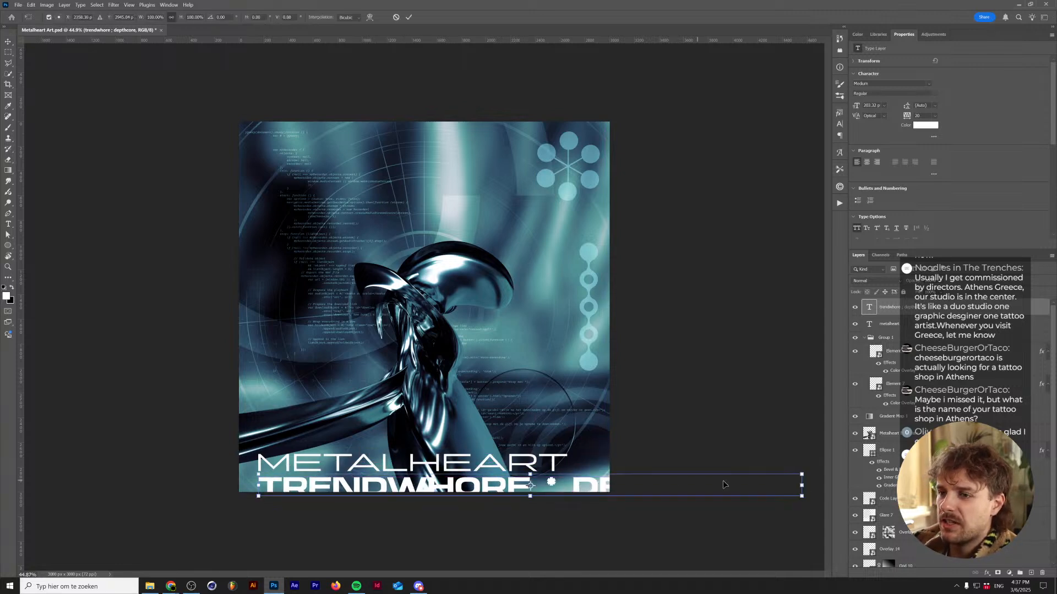
drag(810, 490, 548, 482)
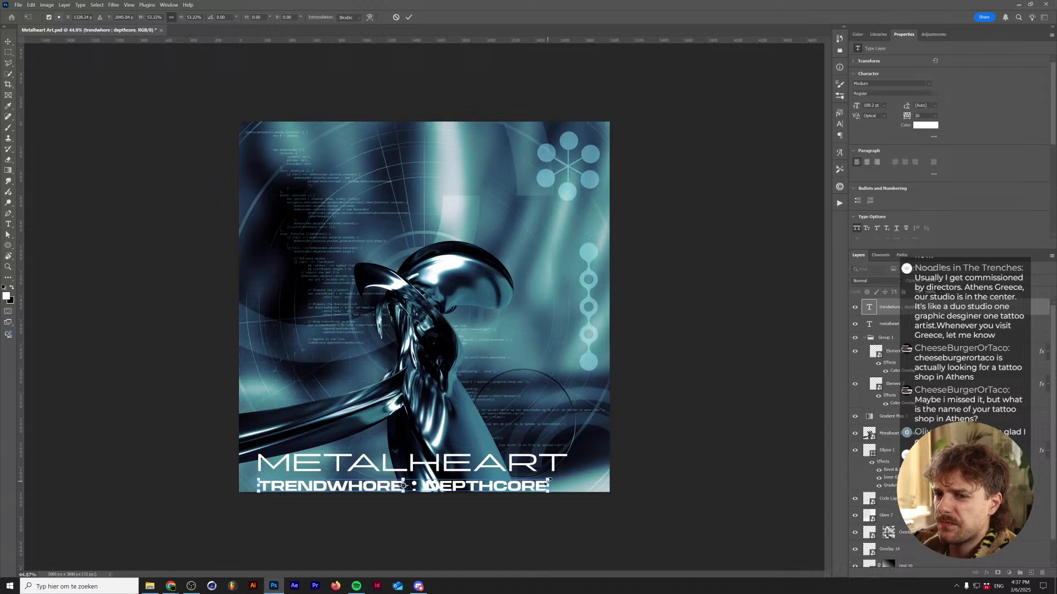
key(Return)
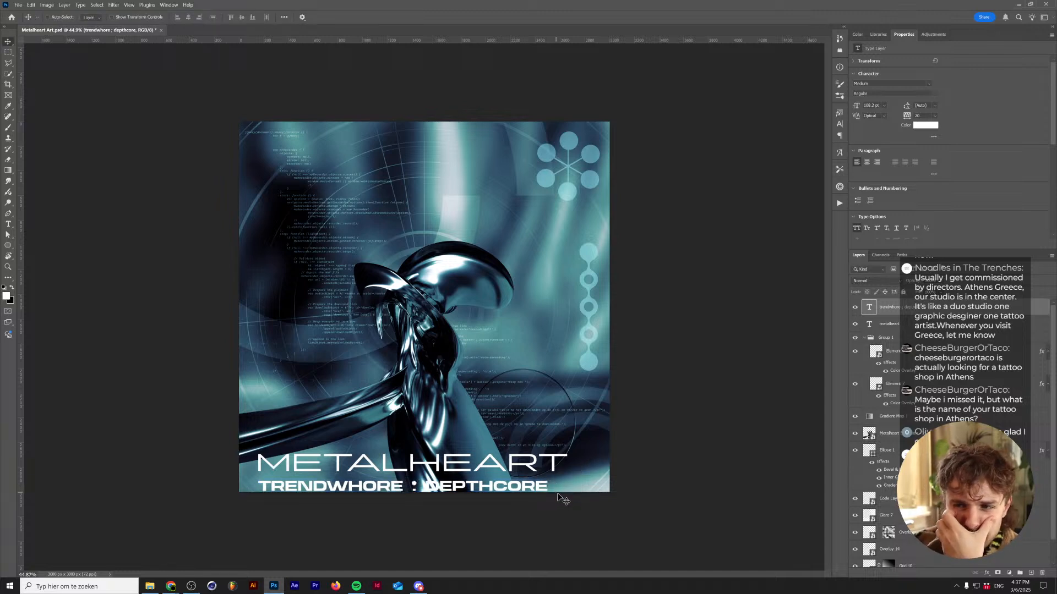
- Move both text lines together to the top of the canvas and delete the TRENDWHORE : DEPTHCORE layer
drag(888, 308, 891, 330)
shift+click(890, 308)
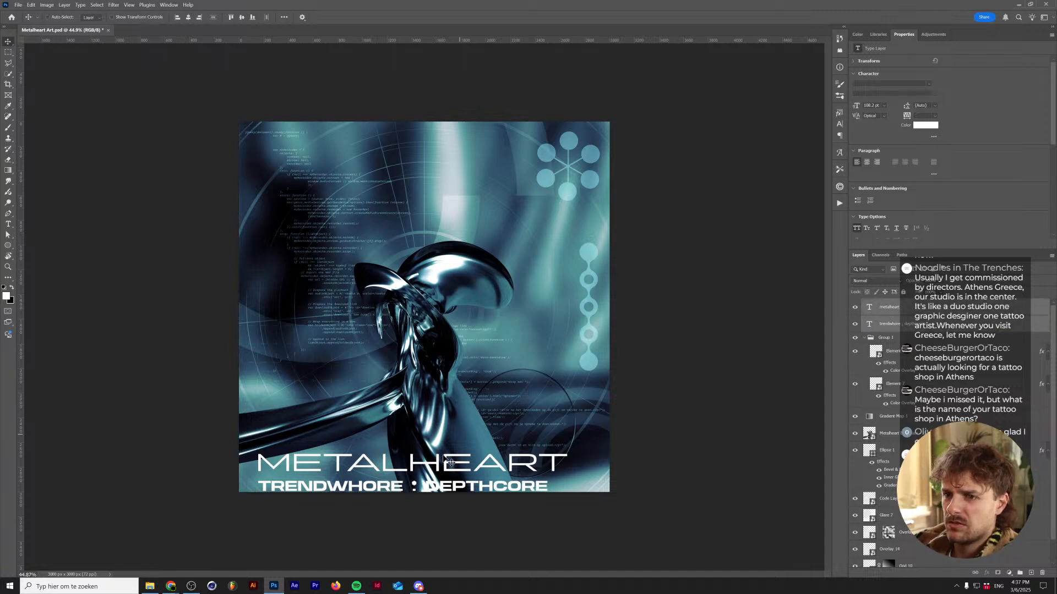
drag(449, 462, 434, 147)
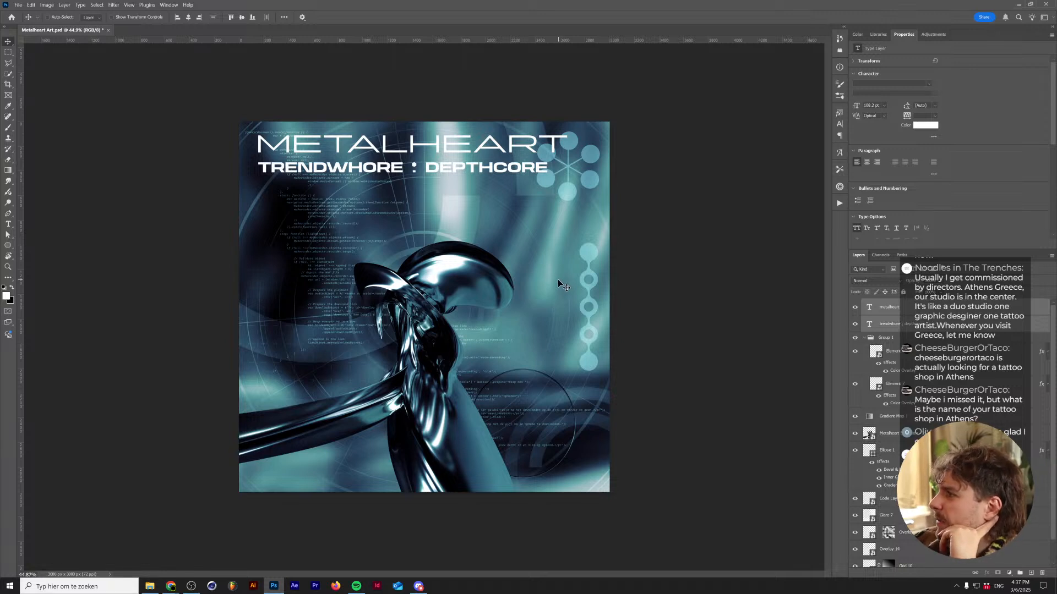
click(908, 325)
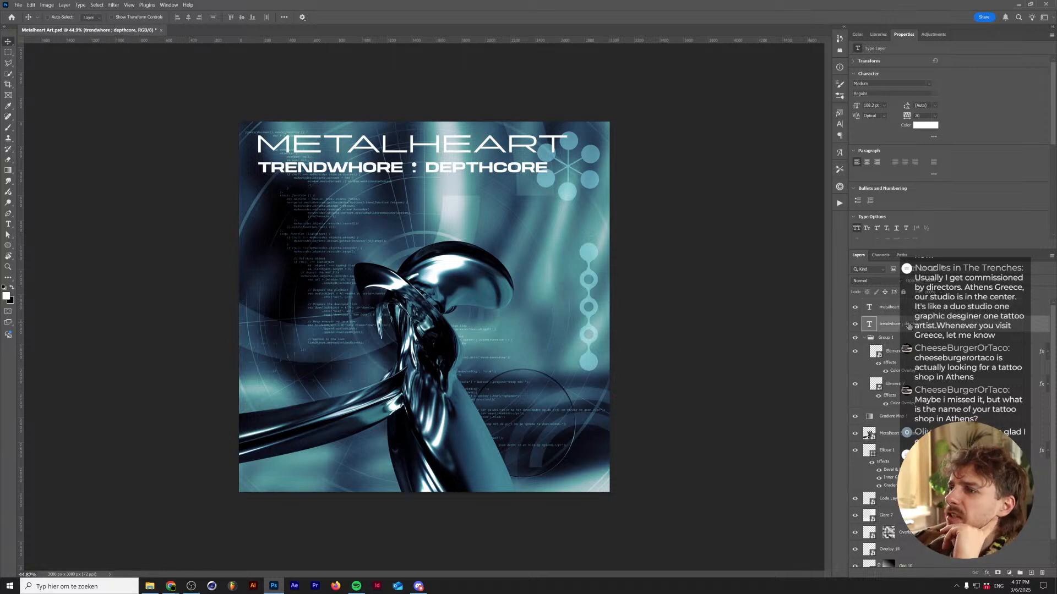
key(Delete)
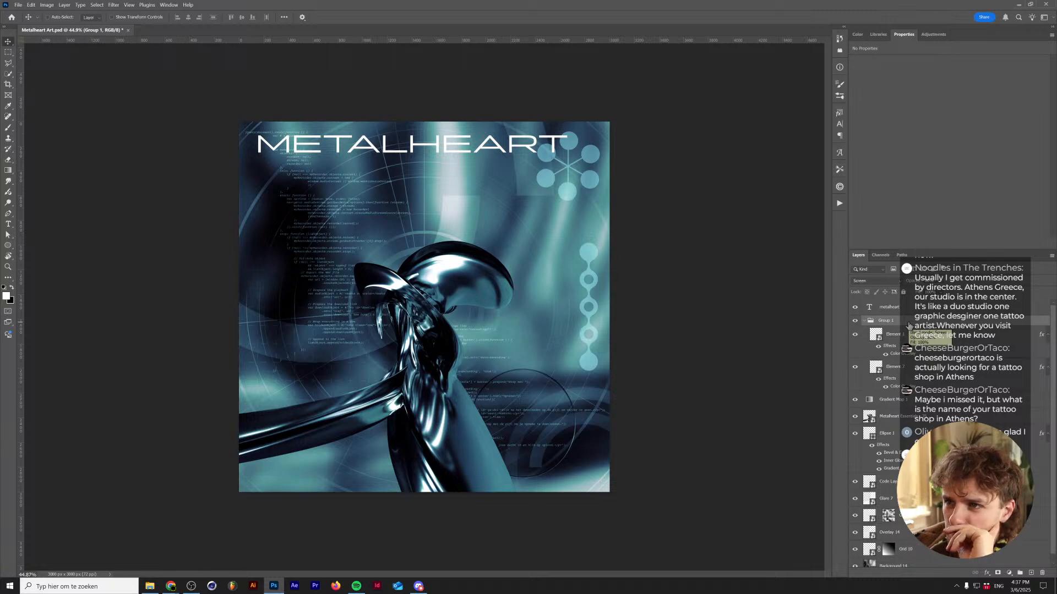
- Collapse Group 1 and center the METALHEART title horizontally on the canvas
key(ctrl+a)
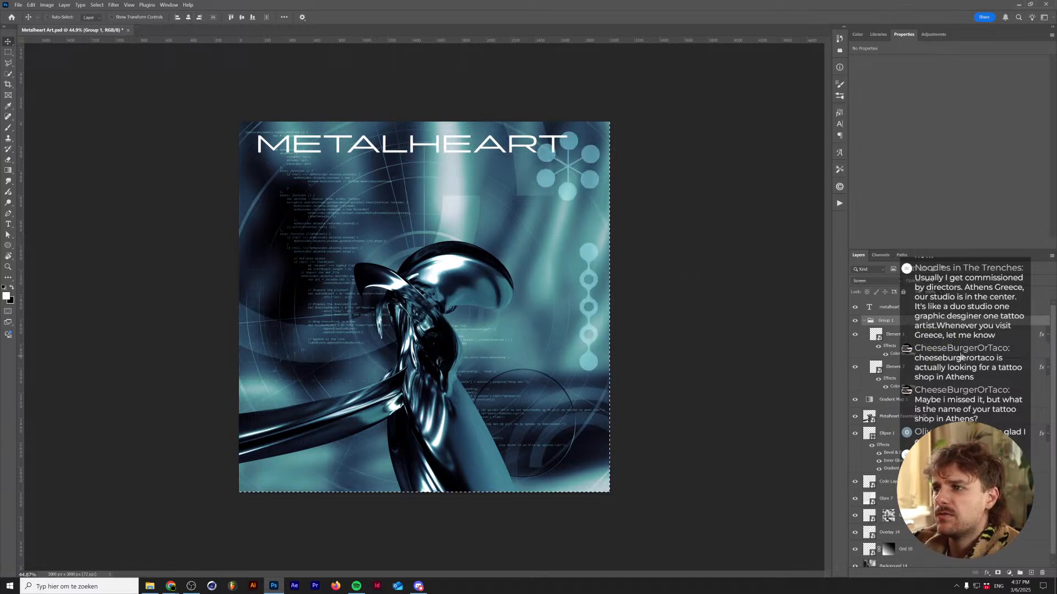
click(865, 320)
click(880, 309)
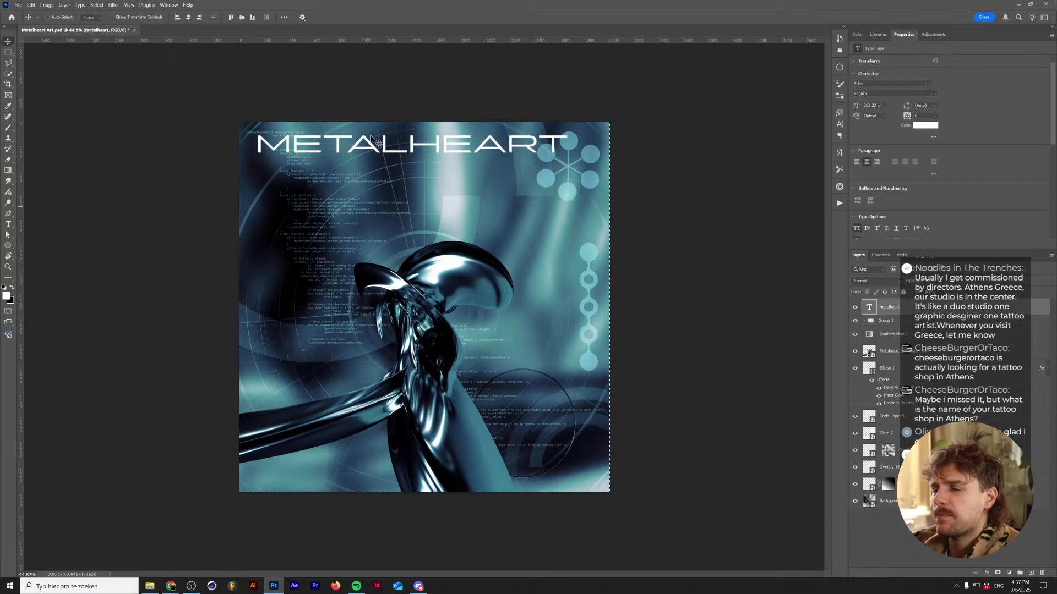
click(188, 17)
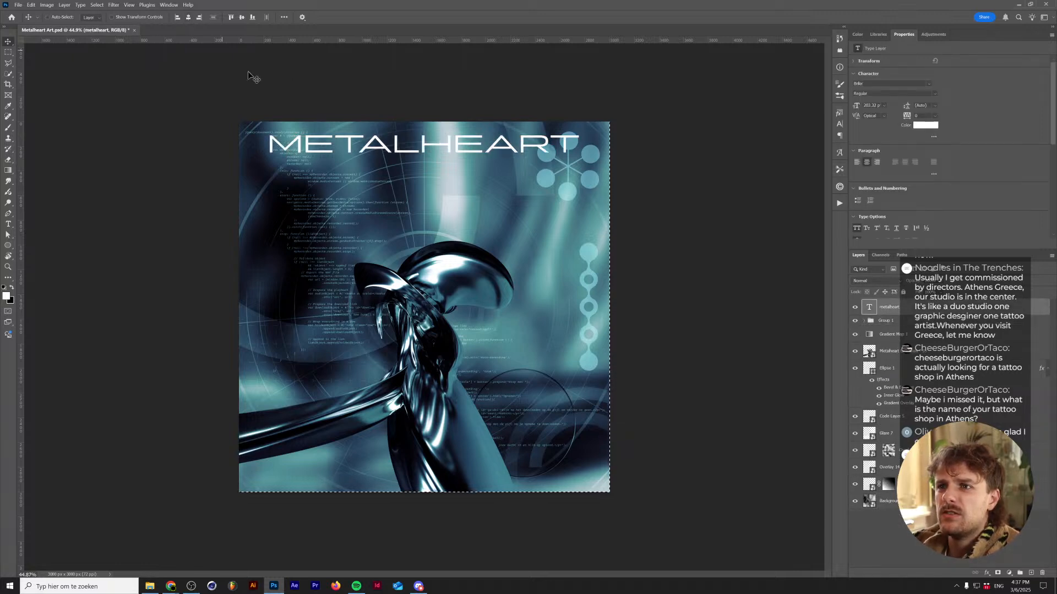
key(ctrl+d)
- Scale the METALHEART title up from its center to about 106%
key(ctrl+t)
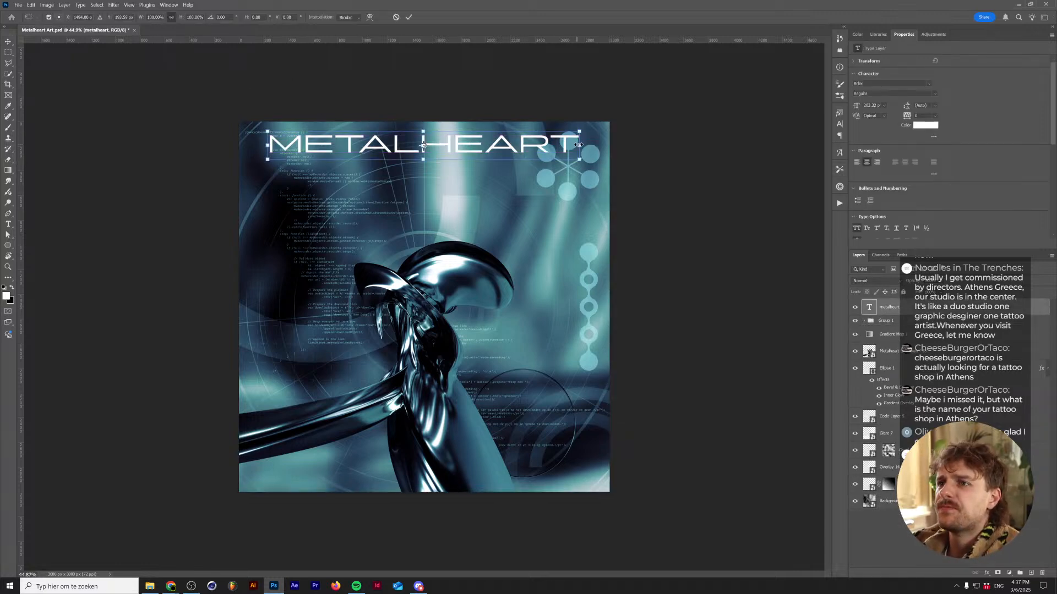
drag(579, 145, 588, 146)
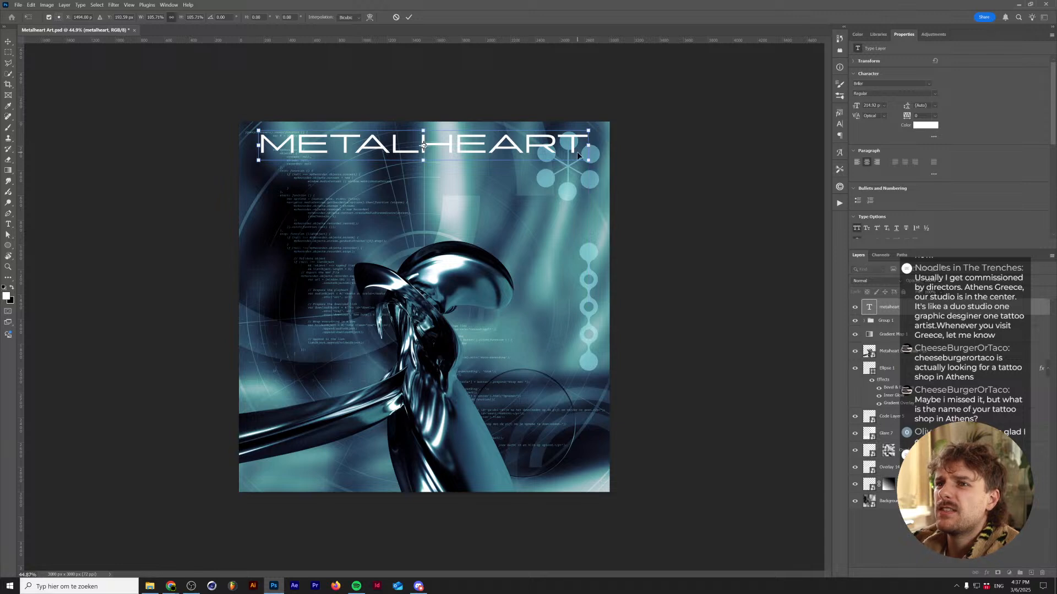
key(Return)
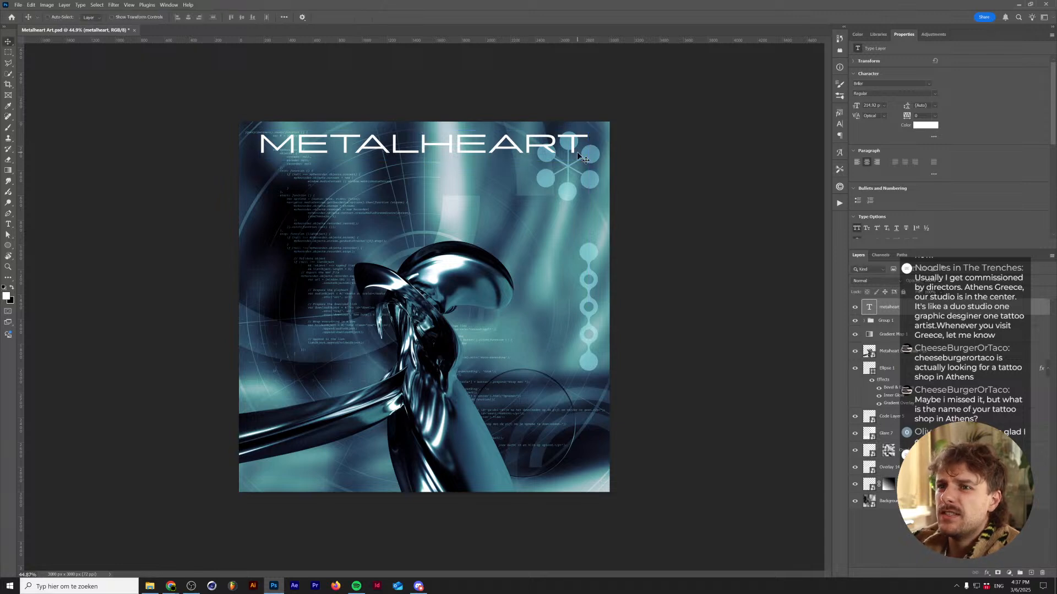
- Draw a white rectangle about 3164 by 461 px across the upper edge of the canvas, covering the METALHEART title
click(8, 245)
click(42, 245)
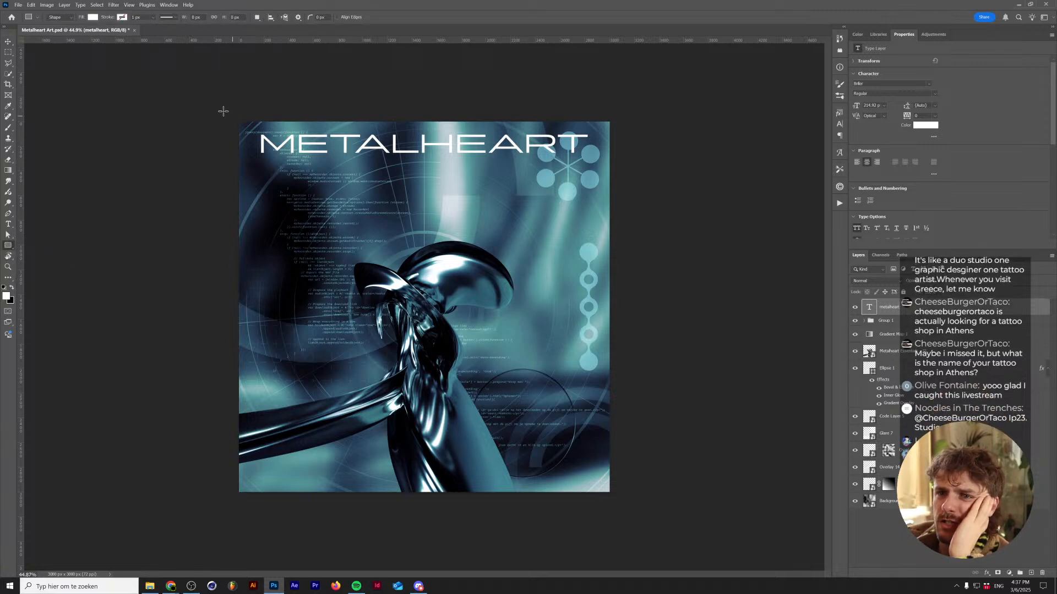
drag(222, 111, 613, 166)
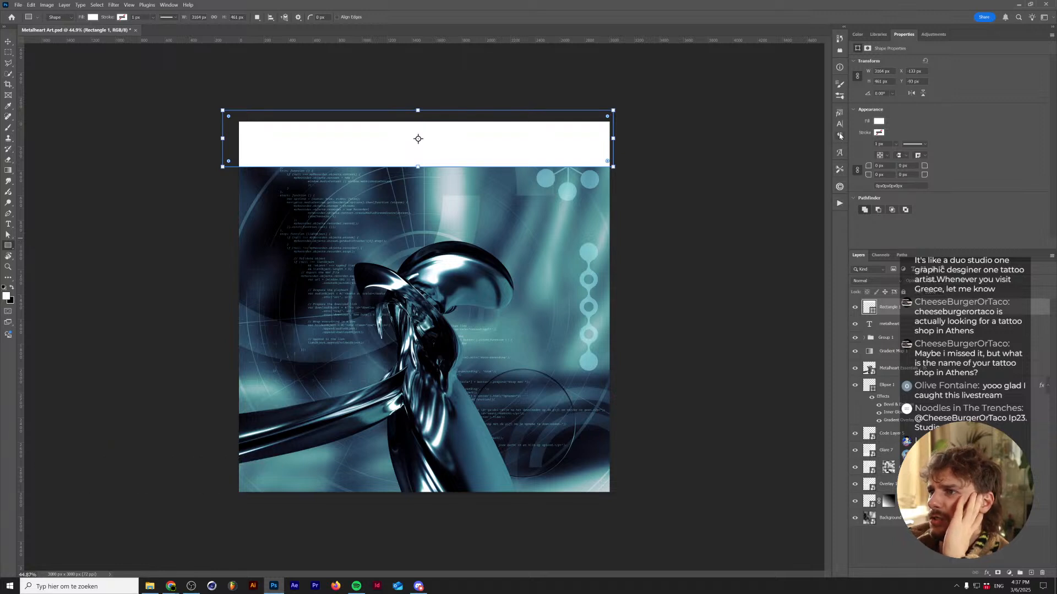
- Apply the fourth Dreadlabs Metalheart Essentials layer style to the rectangle and move its layer beneath the METALHEART text layer
click(840, 116)
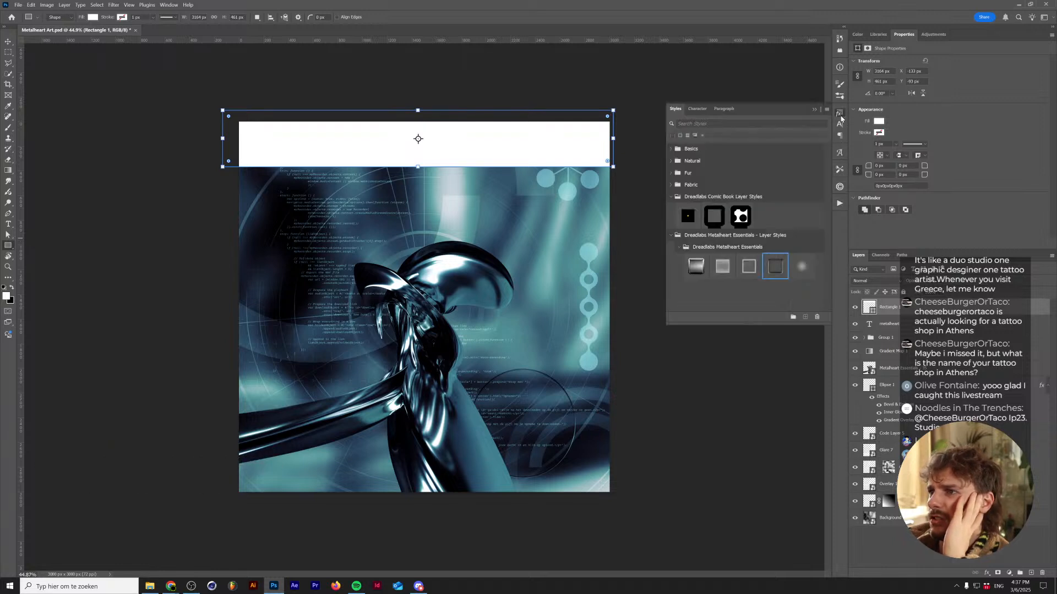
click(770, 268)
drag(896, 311, 898, 364)
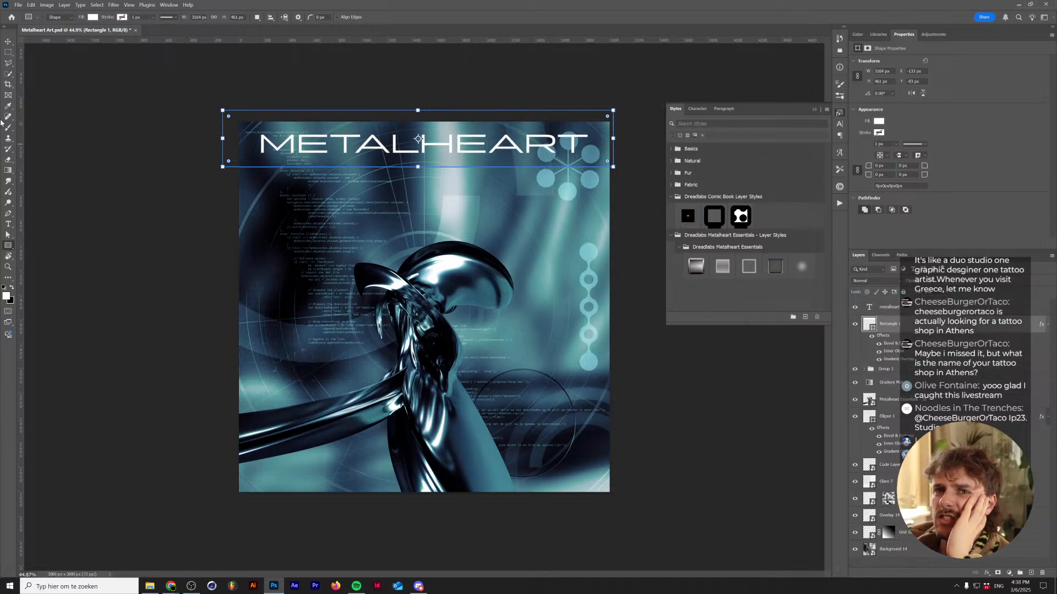
- Increase the opacity of the rectangle's Gradient Overlay to darken the band behind the title
key(v)
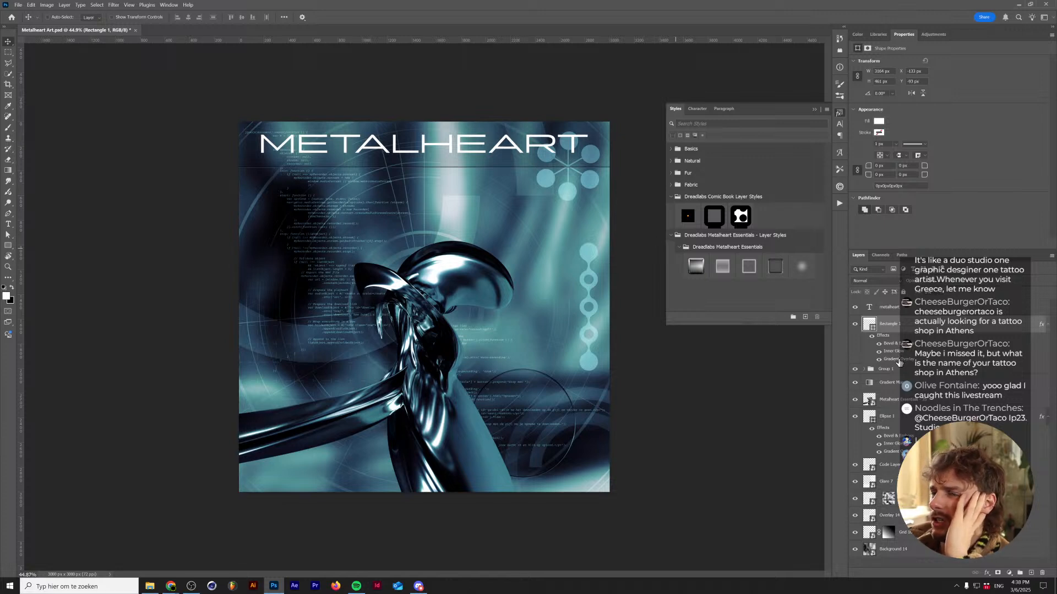
double_click(899, 360)
drag(857, 332, 858, 334)
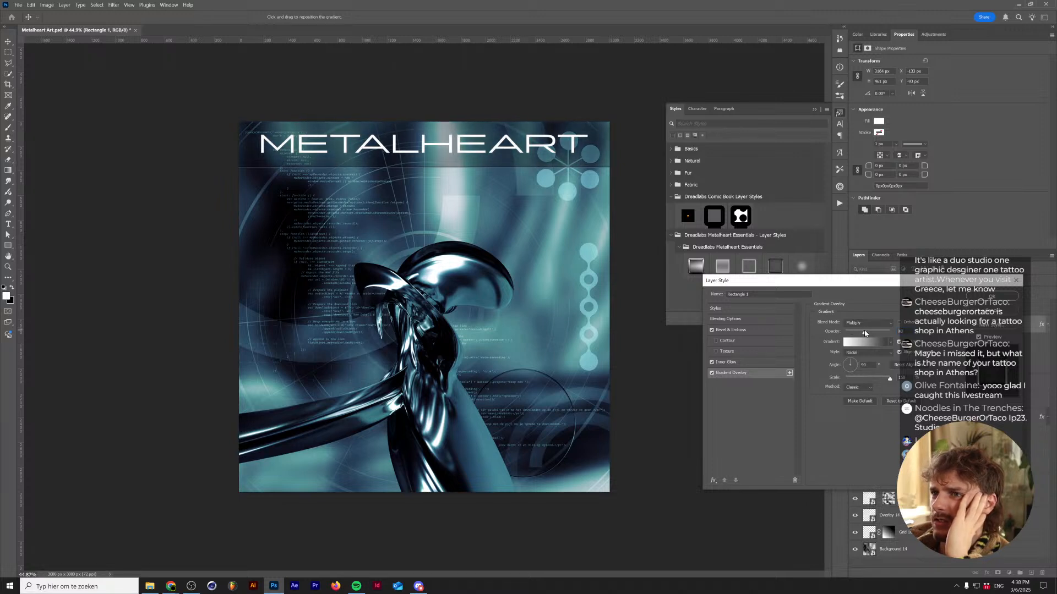
click(1015, 296)
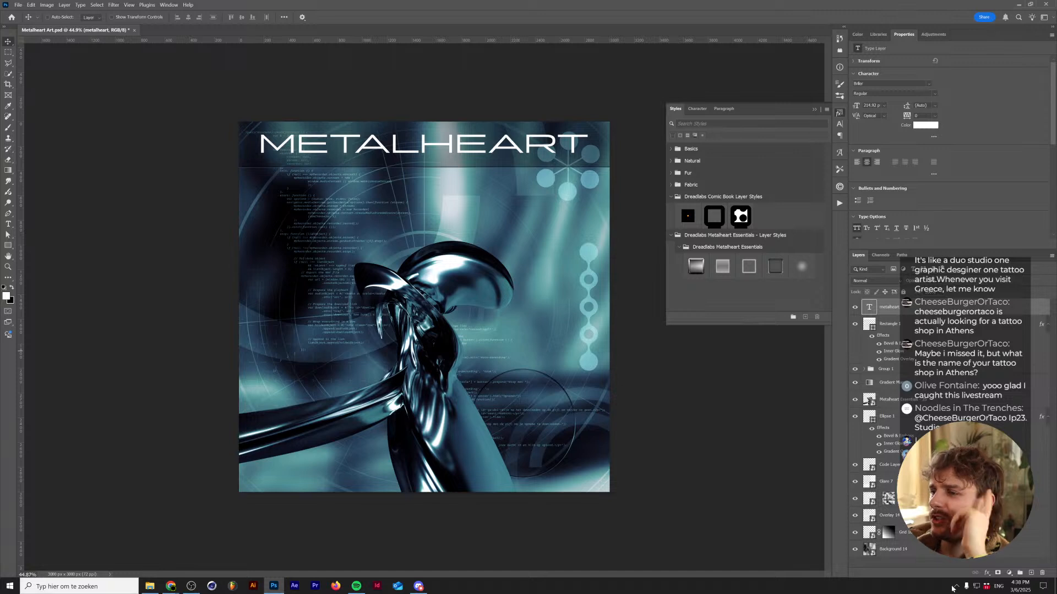
- Add a black Drop Shadow to the METALHEART title with Normal blending, 100% opacity, and increased size and spread
click(987, 573)
click(1002, 569)
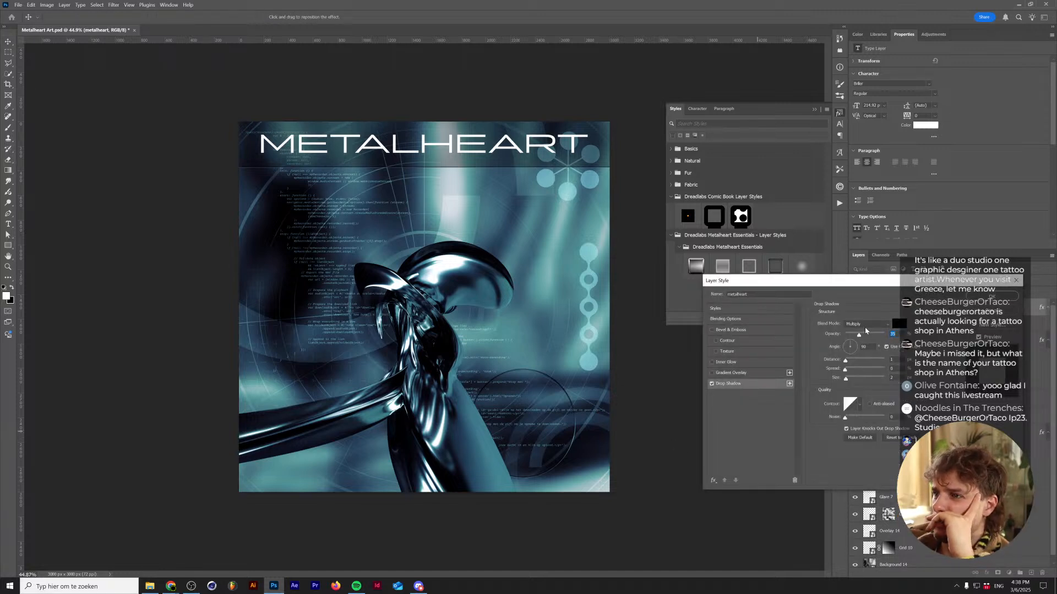
click(866, 324)
click(854, 330)
drag(859, 335, 884, 335)
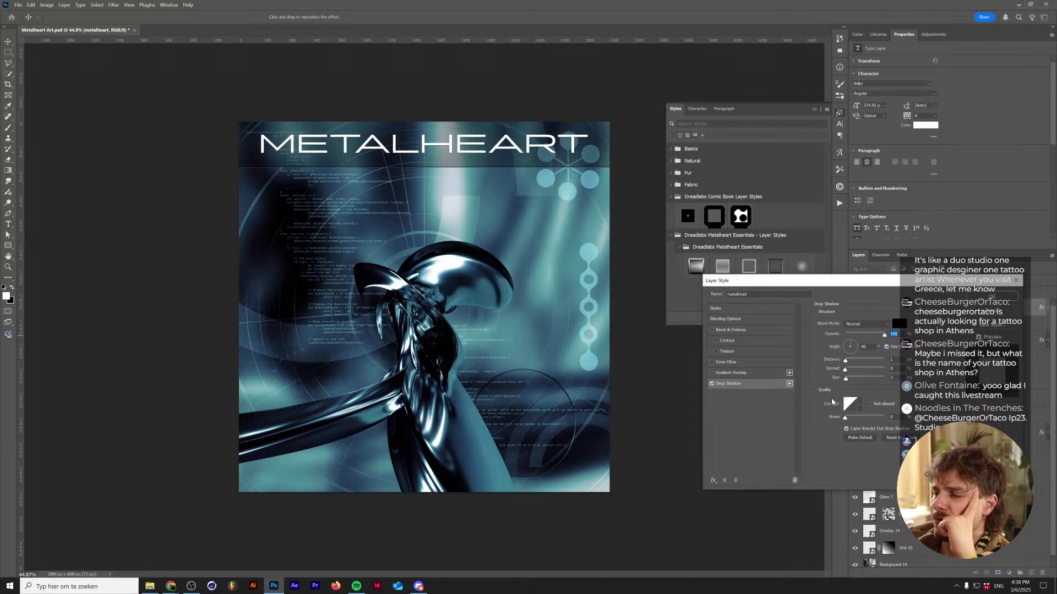
drag(849, 379, 850, 380)
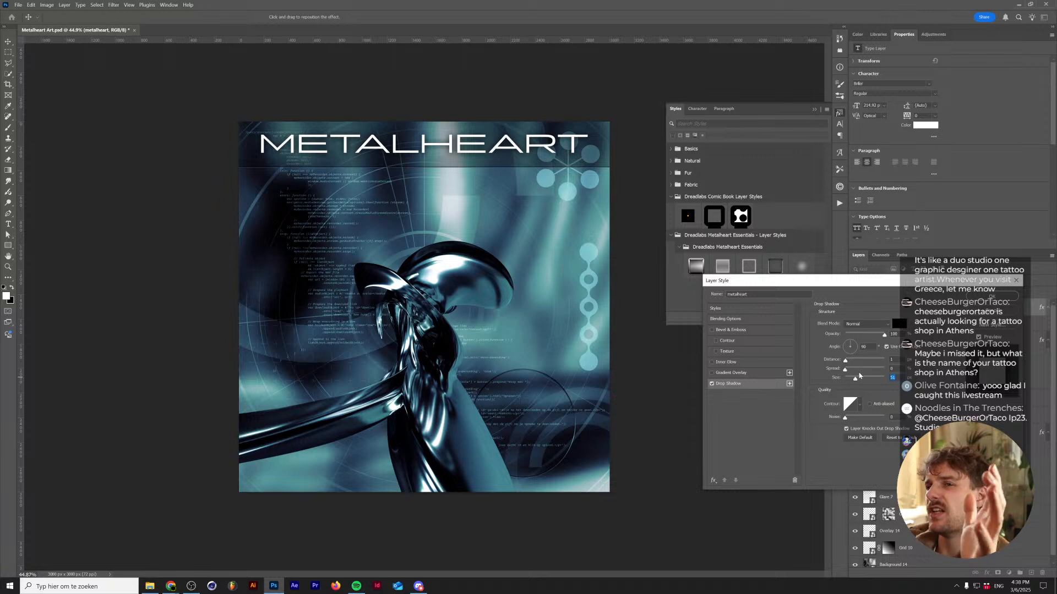
click(849, 369)
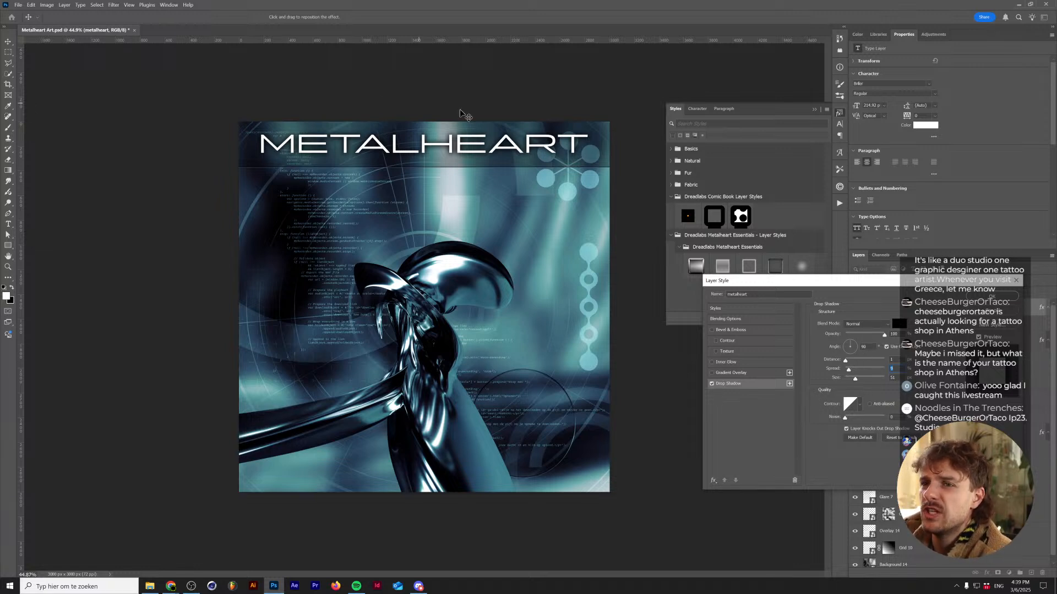
click(985, 298)
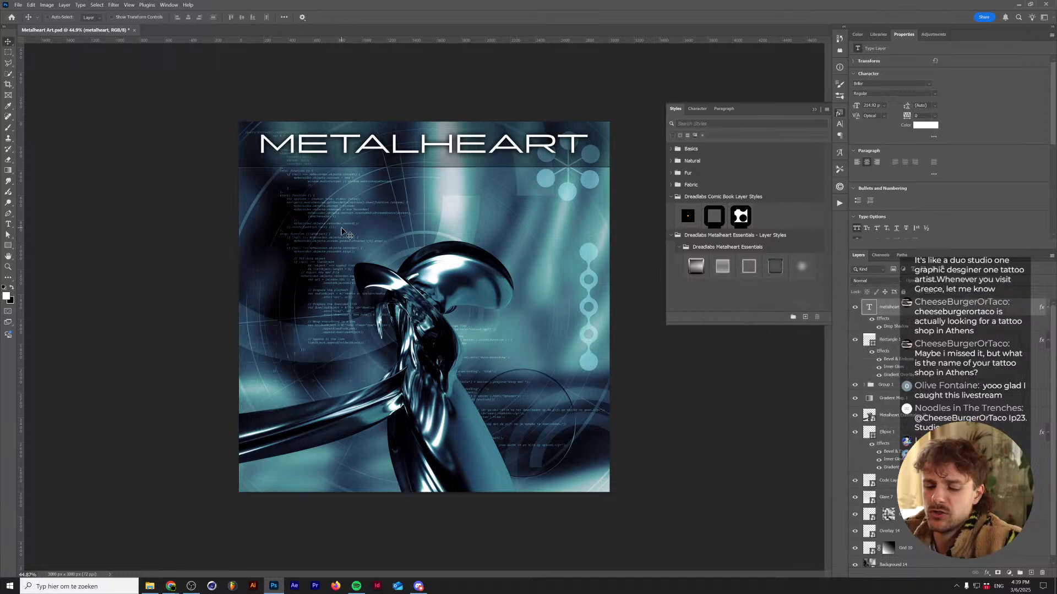
- Put away the layer style presets and reduce the METALHEART drop shadow to 5% spread, 13 px size and about 36% opacity
key(ctrl+plus)
click(814, 109)
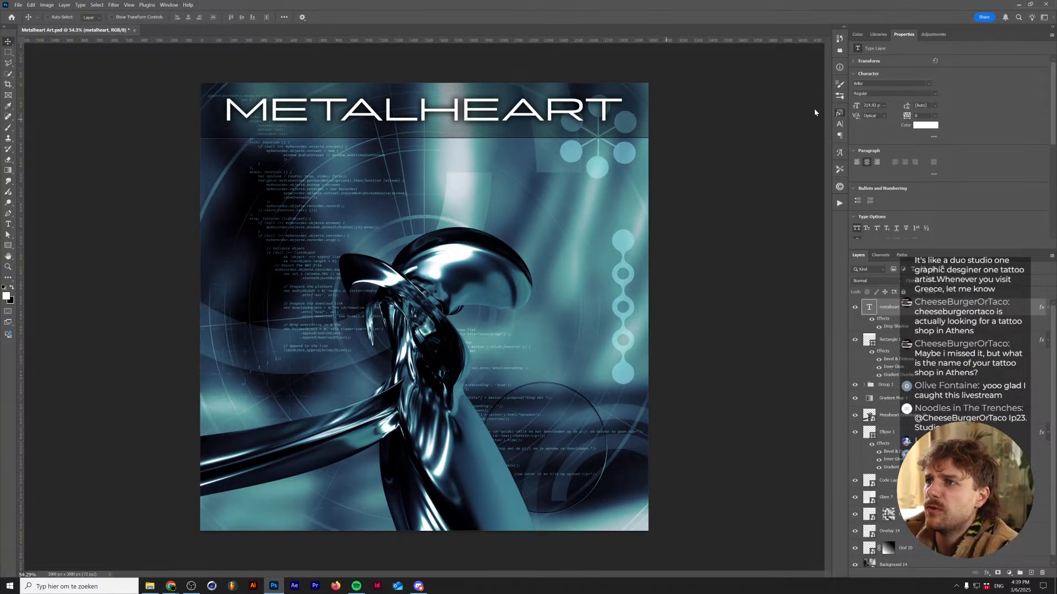
key(ctrl+plus)
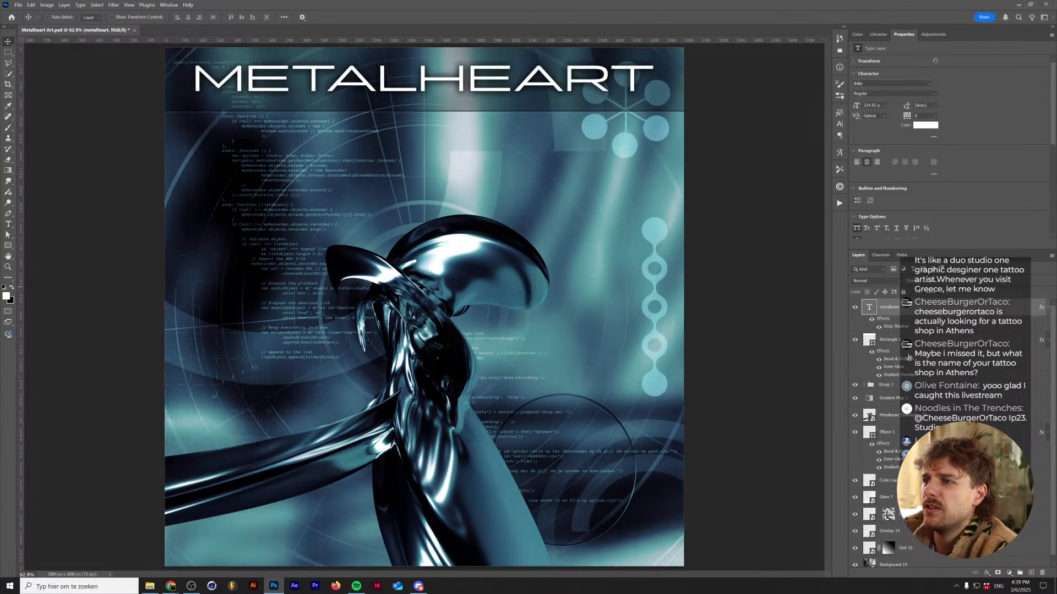
double_click(892, 327)
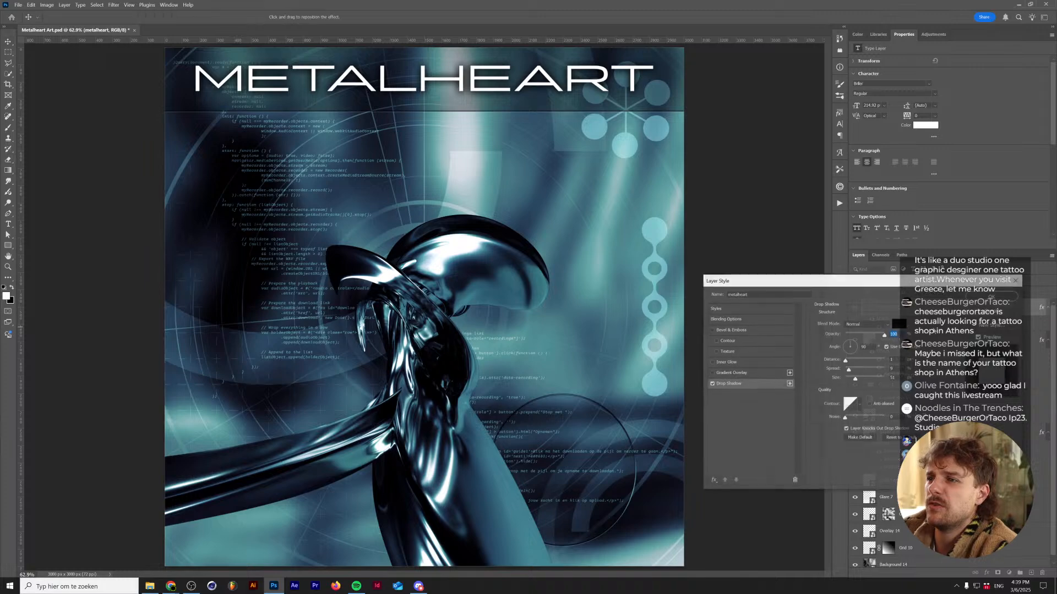
click(990, 294)
scroll(417, 66, up, 10)
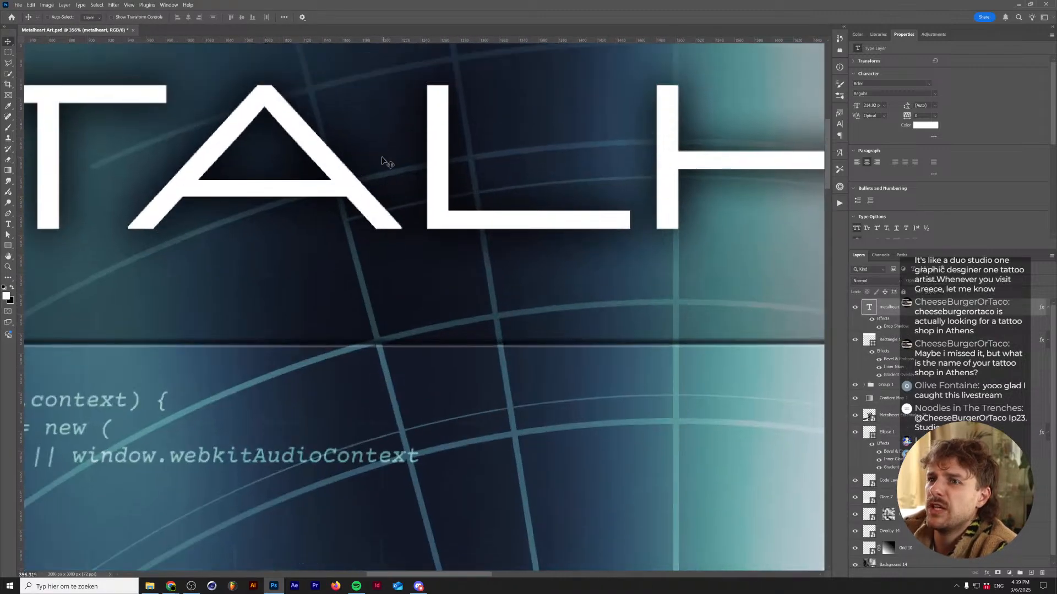
key(ctrl+0)
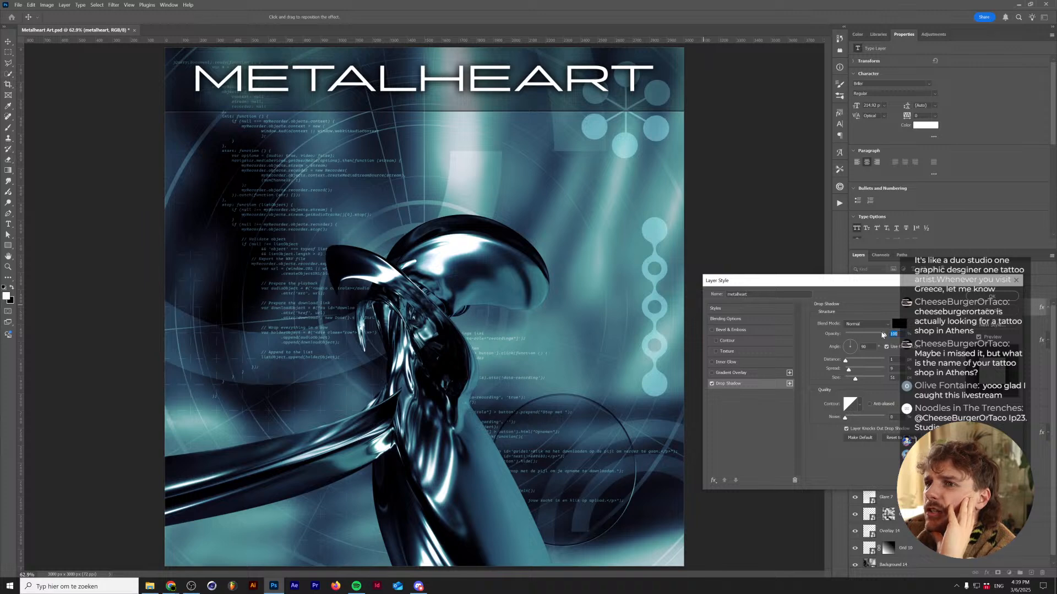
drag(846, 369, 848, 370)
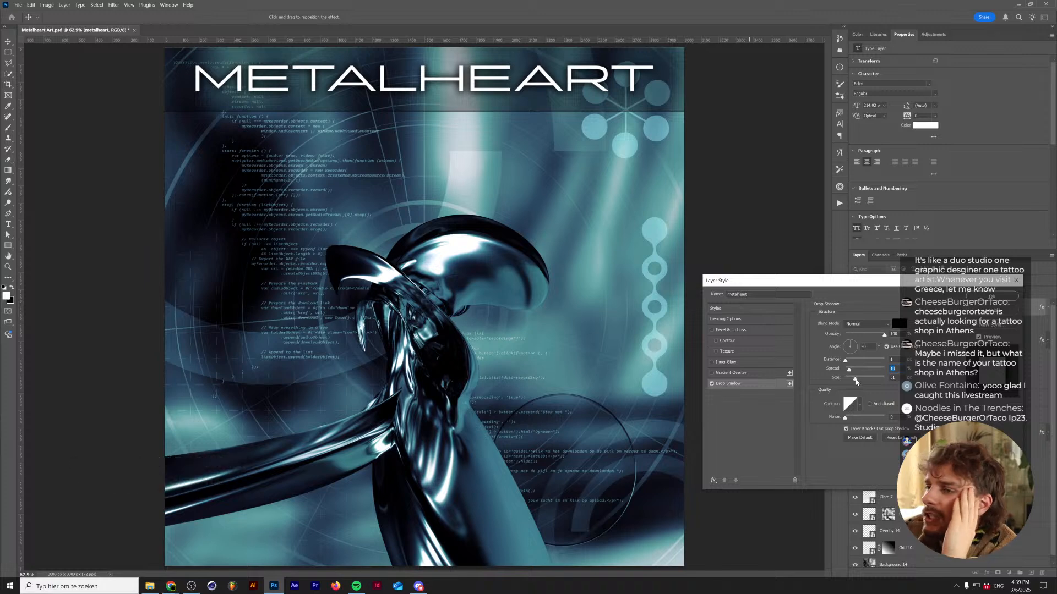
drag(857, 380, 849, 380)
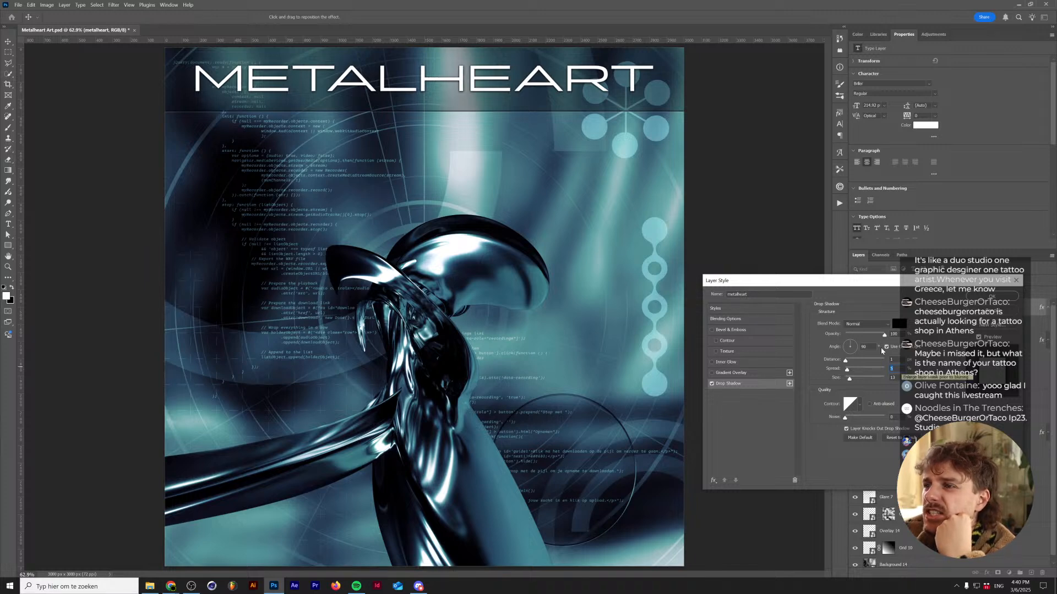
drag(885, 335, 860, 336)
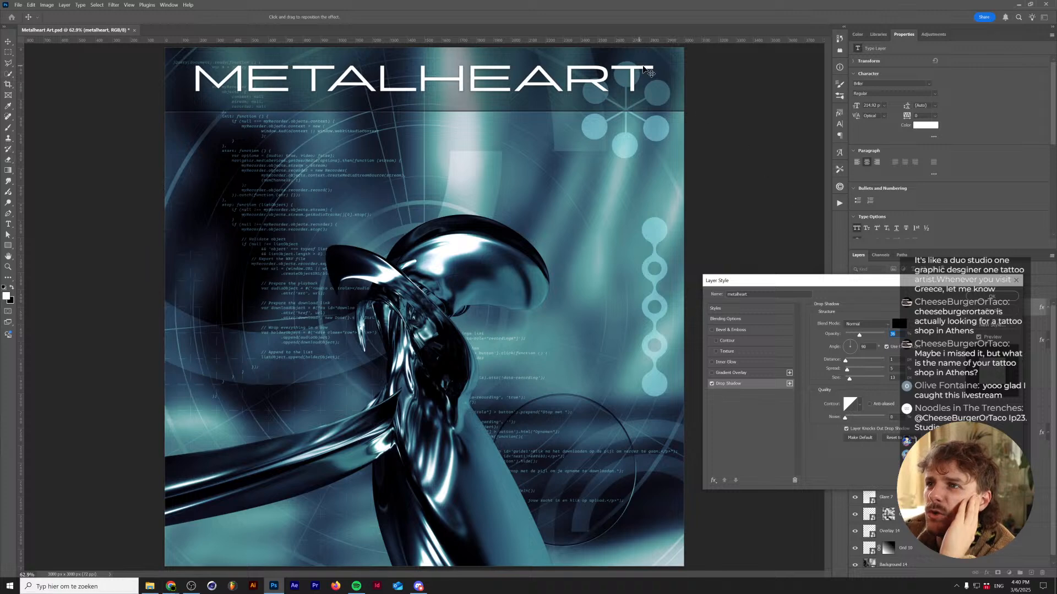
- Set the title's drop shadow color to the blue 3a7187 sampled from the chrome render
click(899, 326)
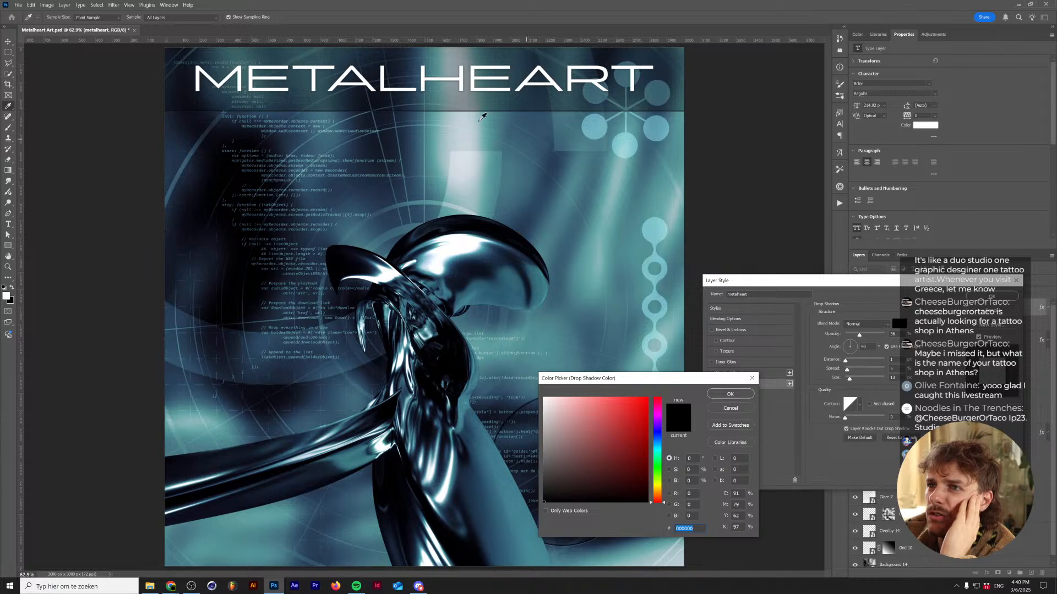
click(469, 253)
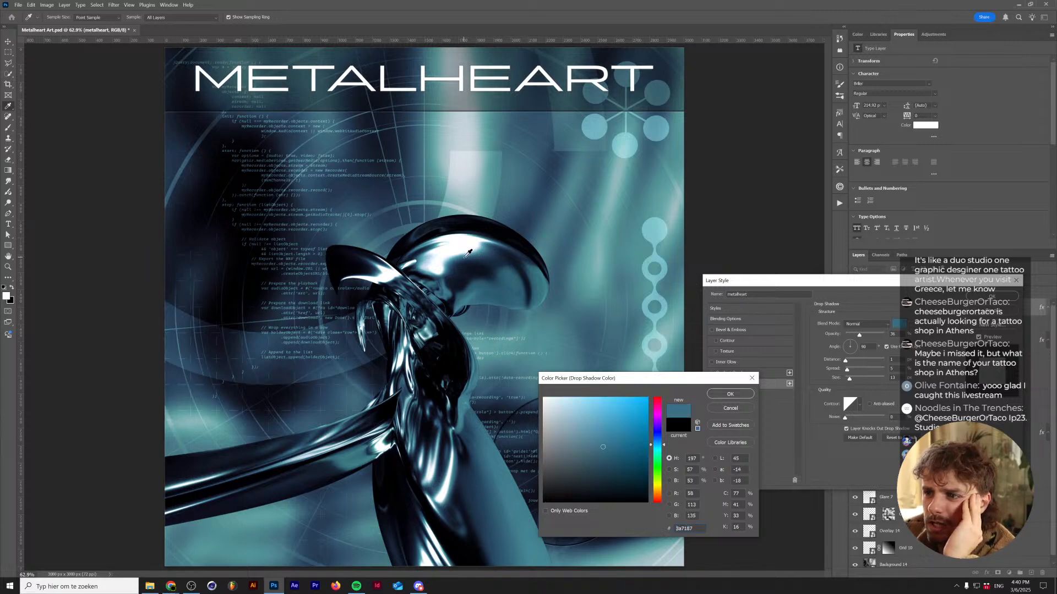
click(740, 394)
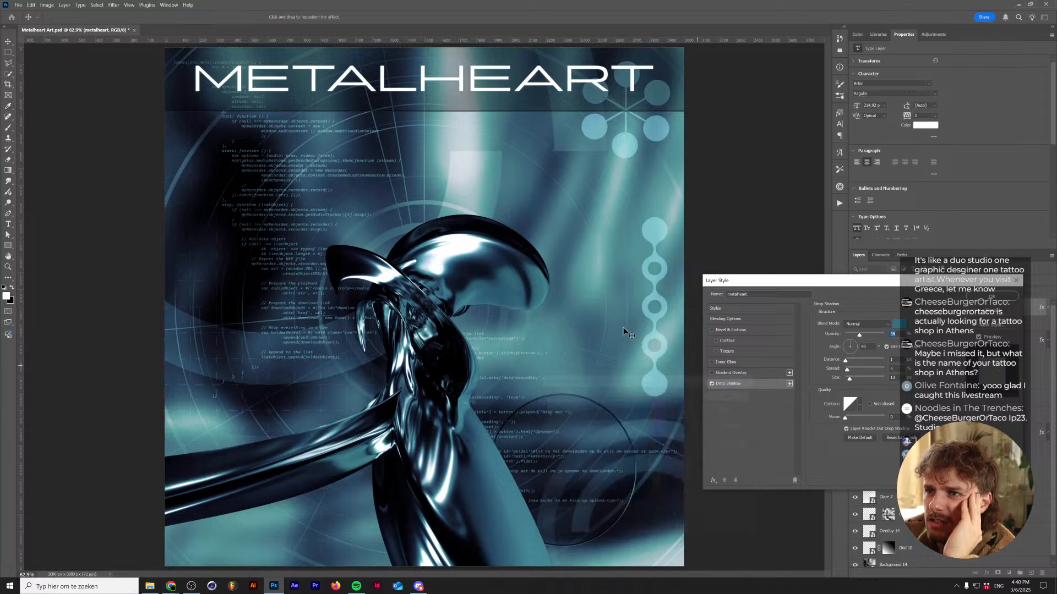
- Set the title's drop shadow to Multiply at about 65% opacity and compare the title with and without its effects
click(867, 324)
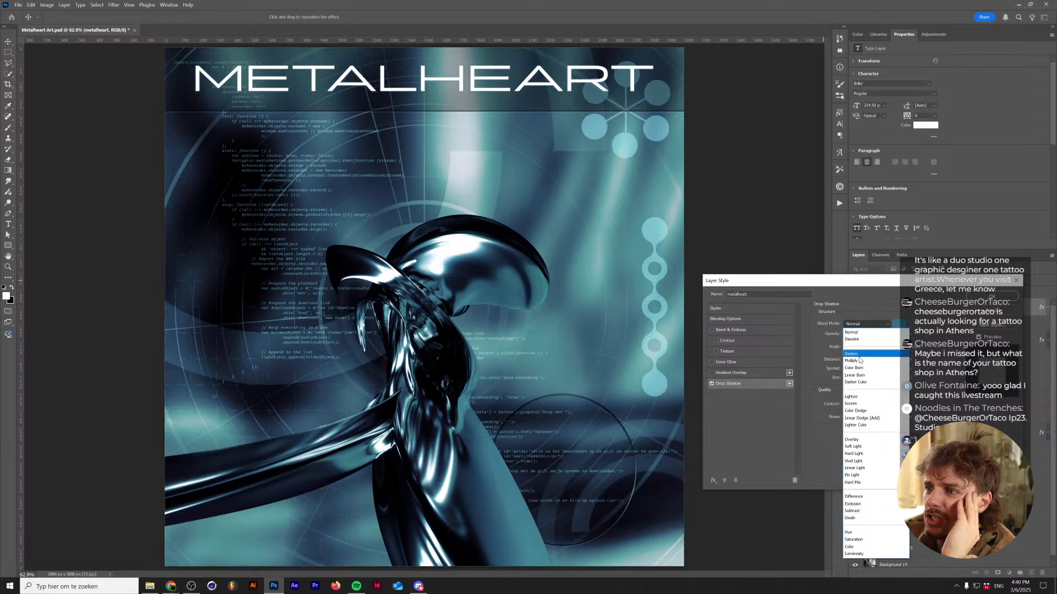
click(861, 362)
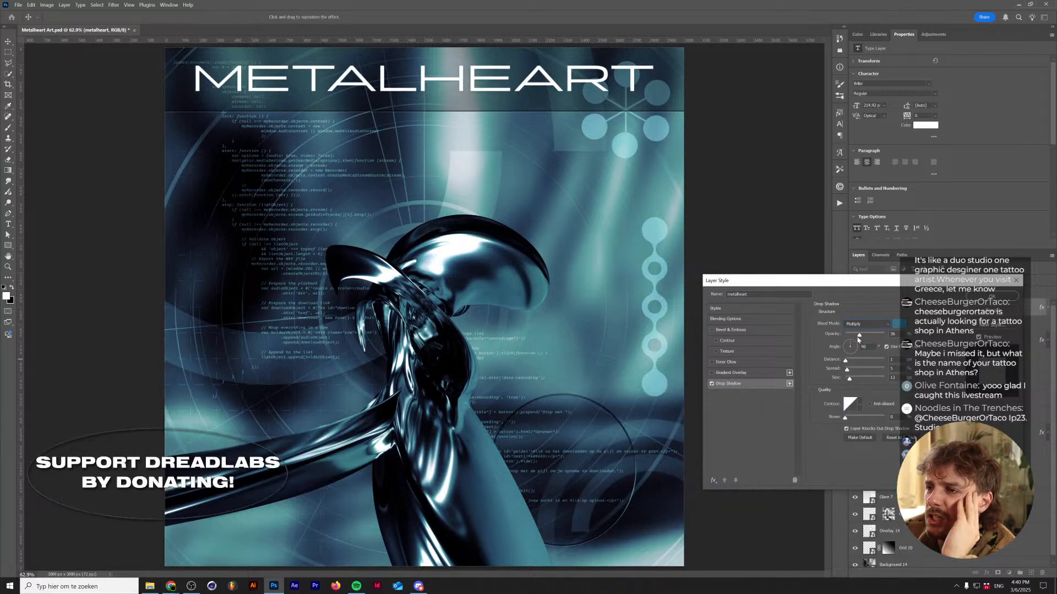
drag(860, 335, 875, 335)
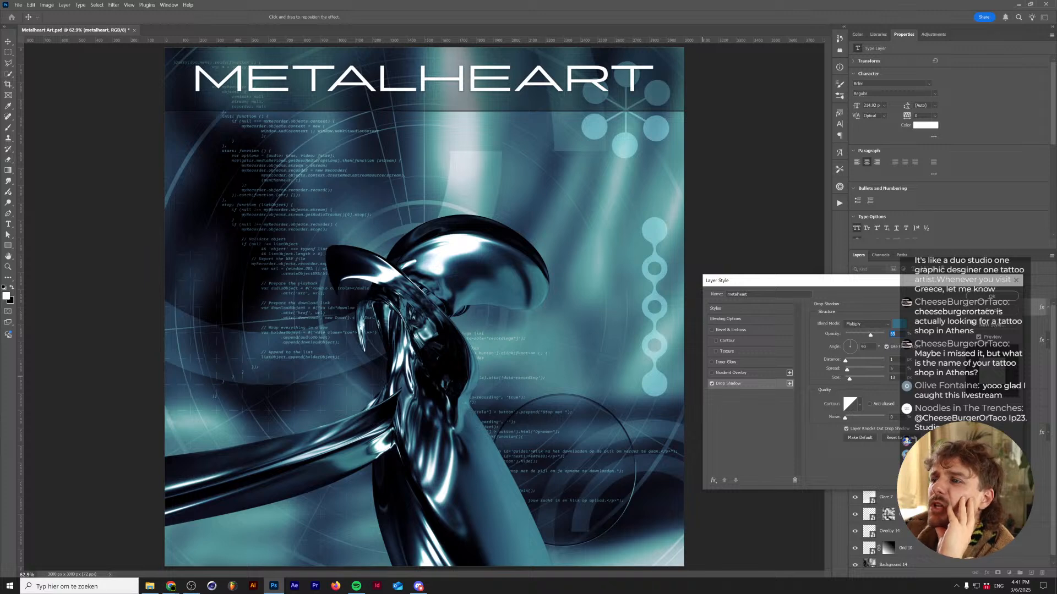
click(992, 296)
click(873, 320)
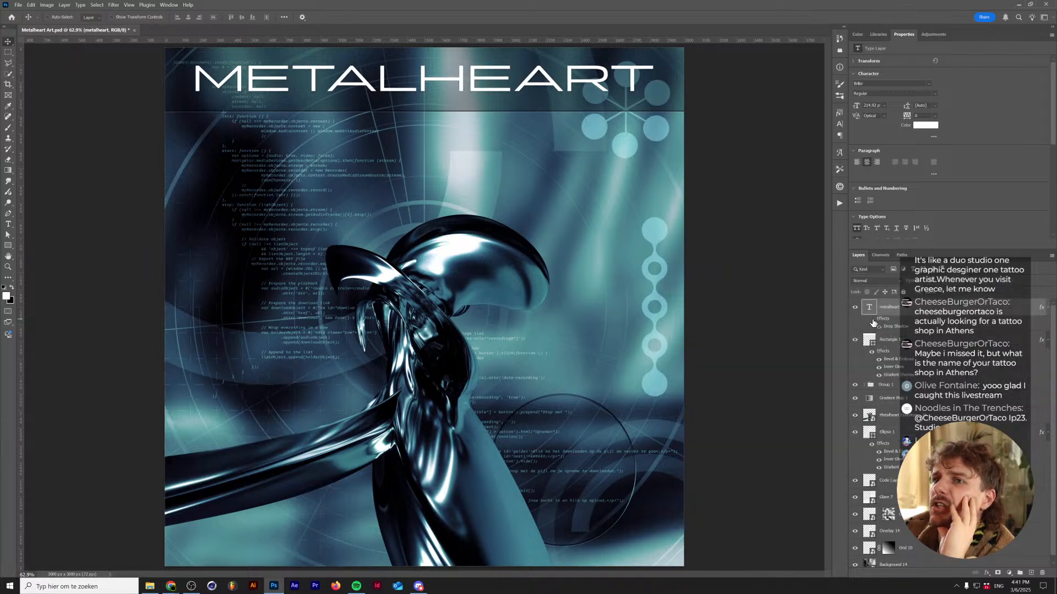
click(872, 321)
- Add a second, larger drop shadow to the METALHEART title with about 27% opacity and 31% spread, and hide it
double_click(899, 329)
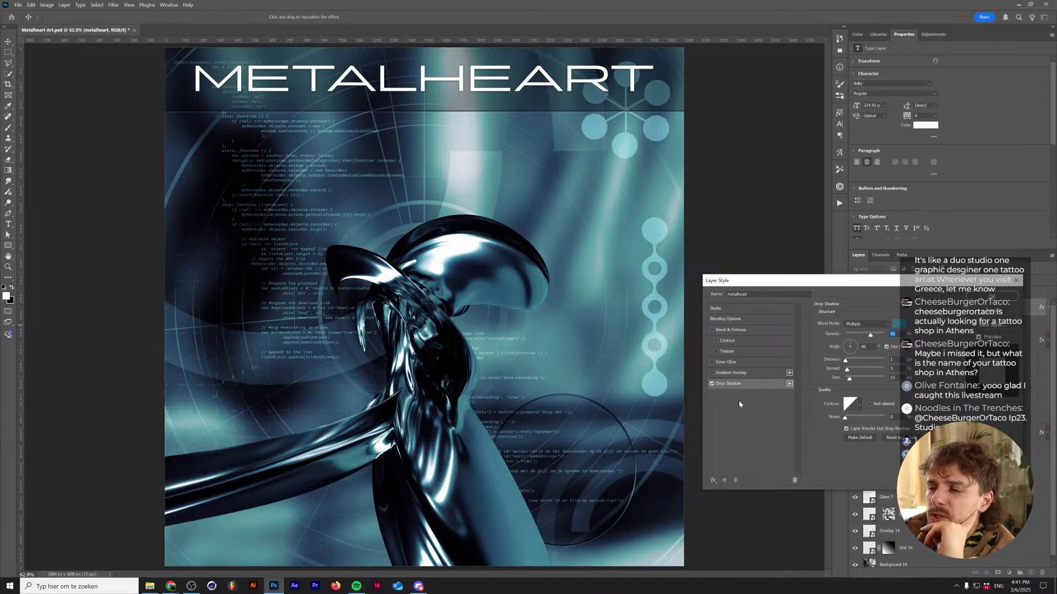
click(790, 384)
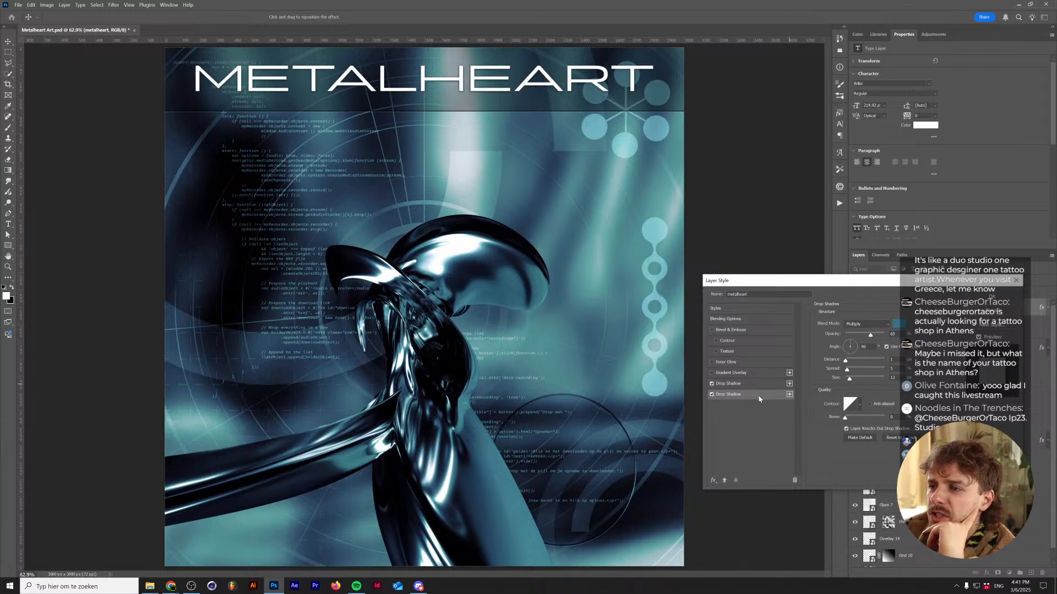
drag(851, 378, 858, 370)
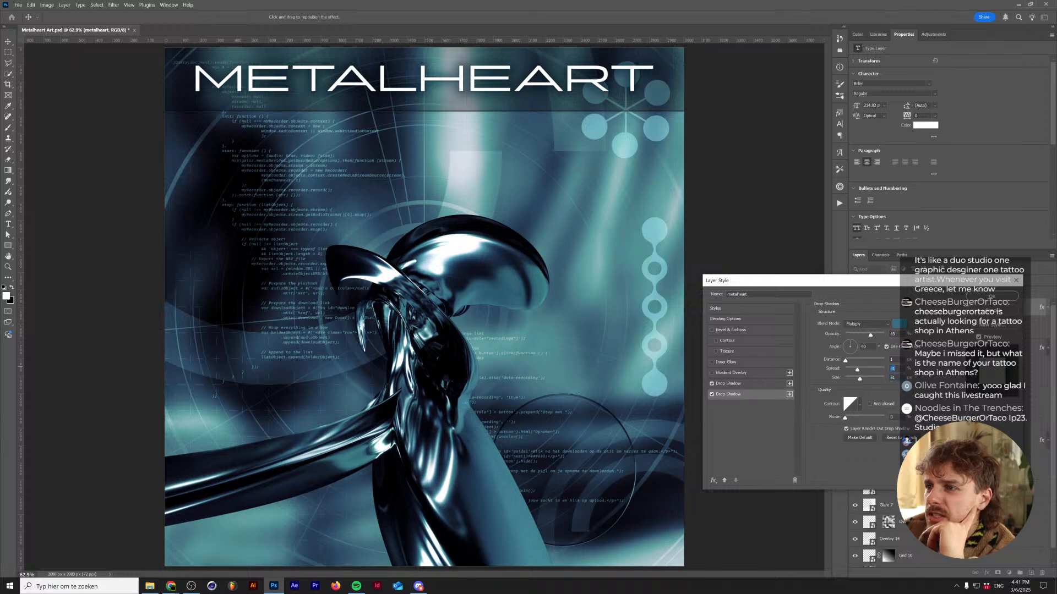
drag(870, 334, 855, 333)
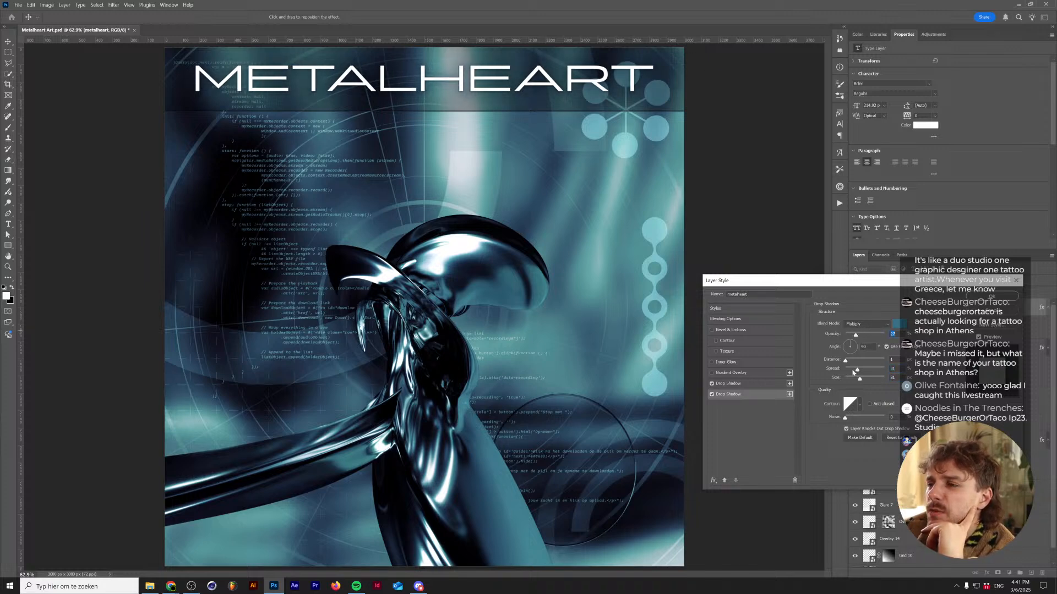
drag(860, 378, 864, 379)
key(Return)
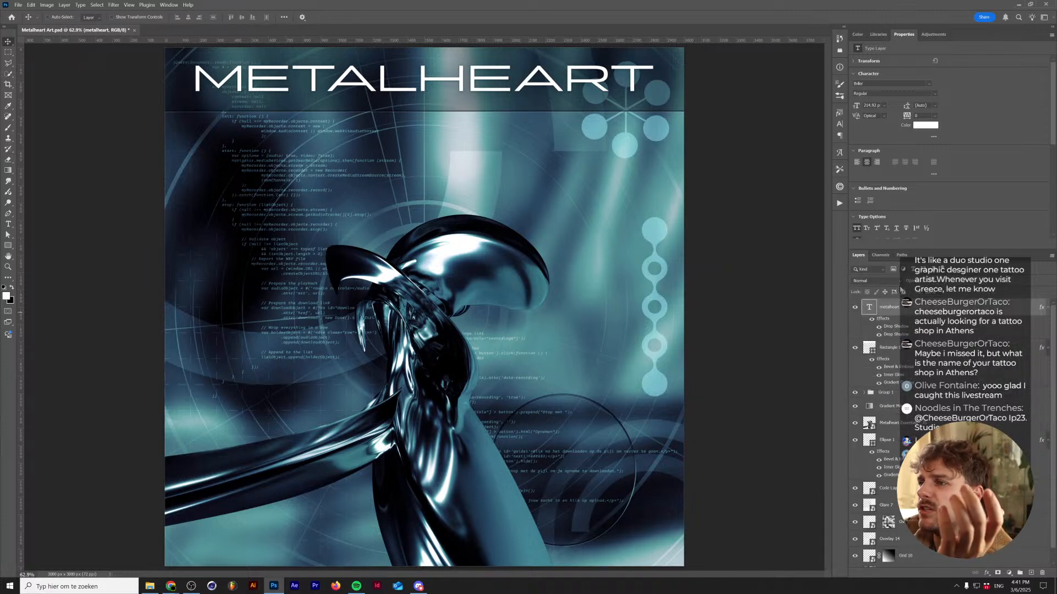
click(880, 335)
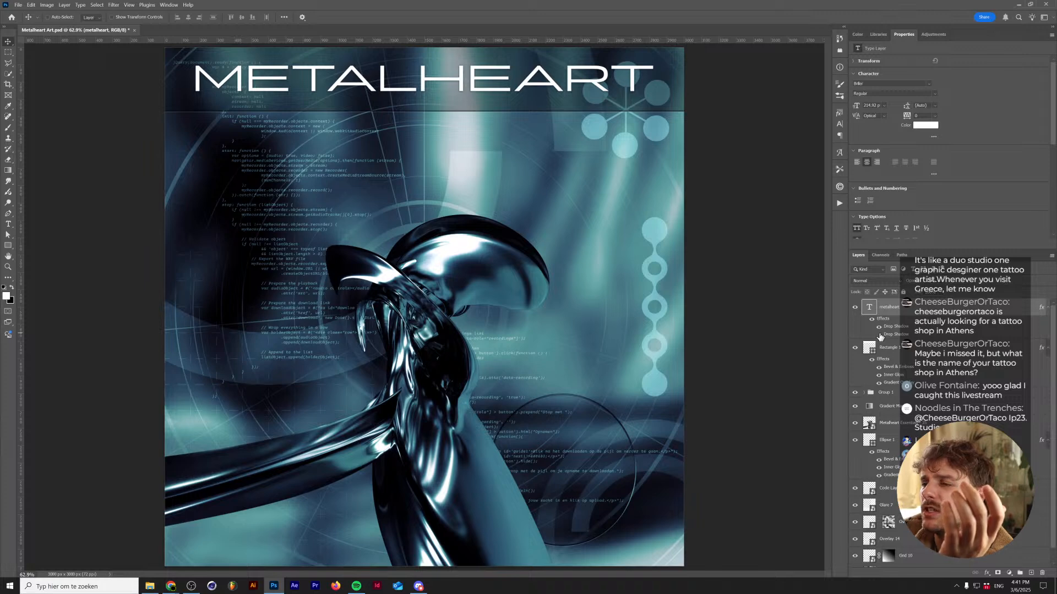
- Add a Curves adjustment layer above the METALHEART title and delete its layer mask
click(934, 34)
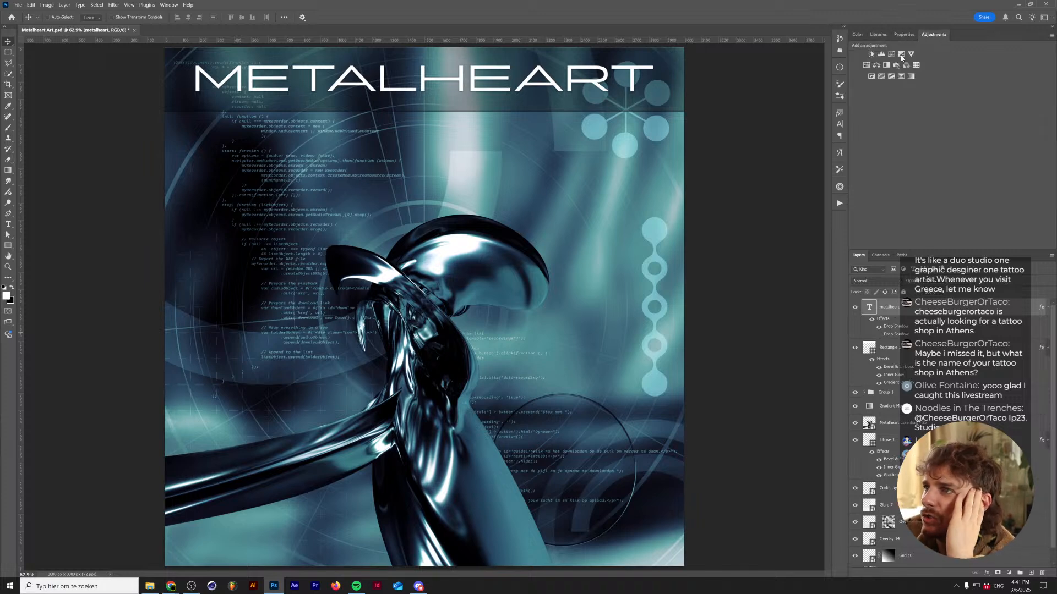
click(901, 55)
right_click(891, 307)
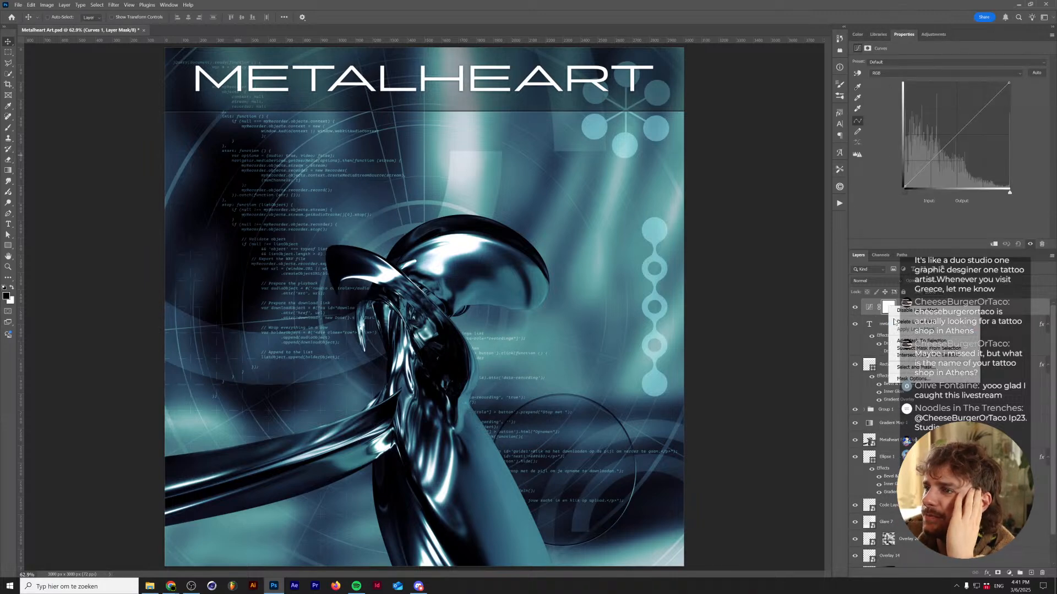
click(896, 324)
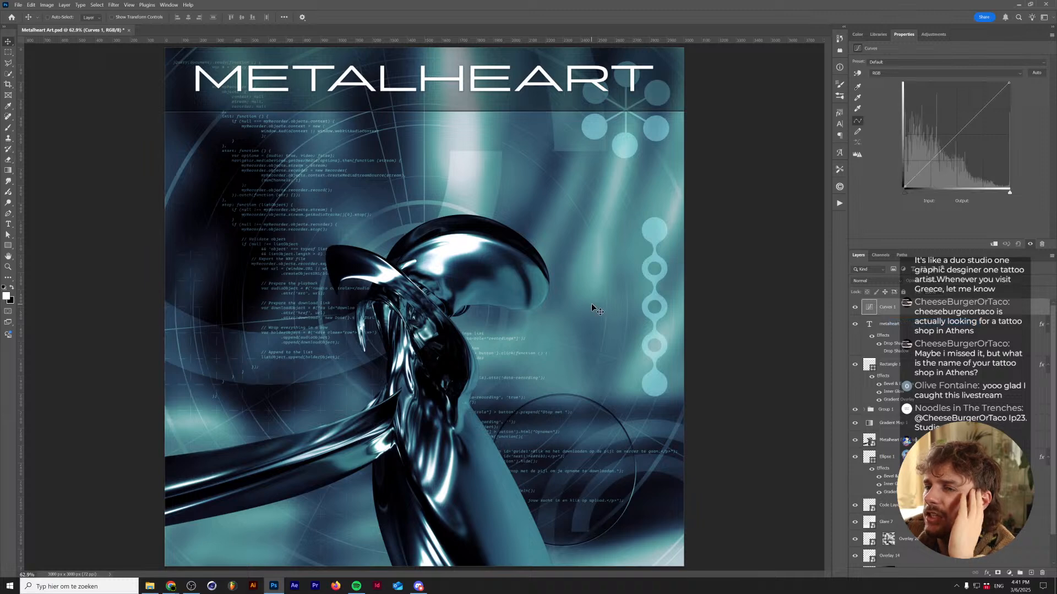
- Give the Curves layer a black mask and paint the title band area white with a smaller brush
click(997, 574)
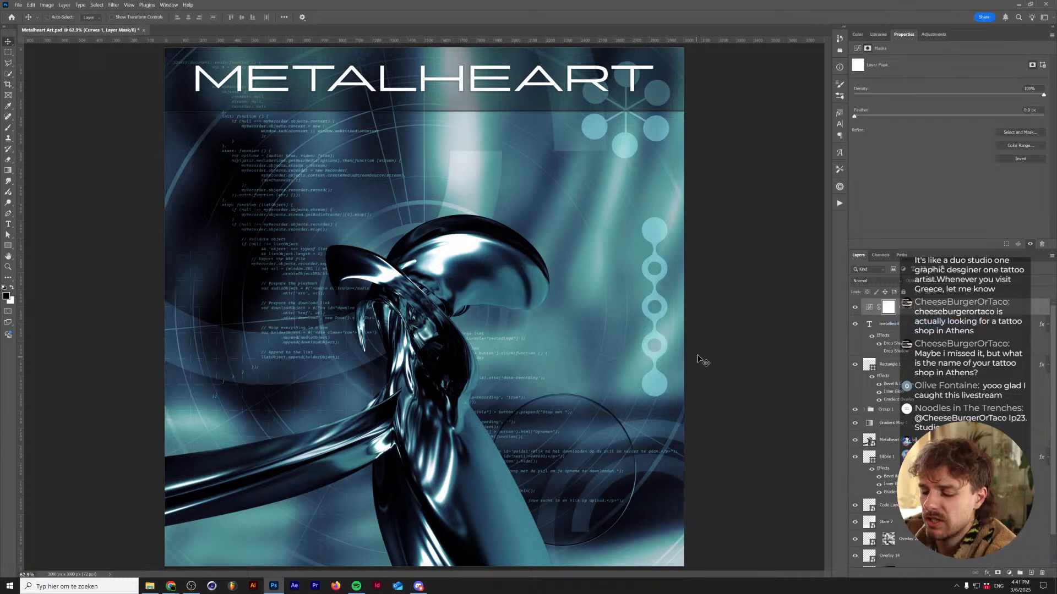
key(ctrl+i)
key(b)
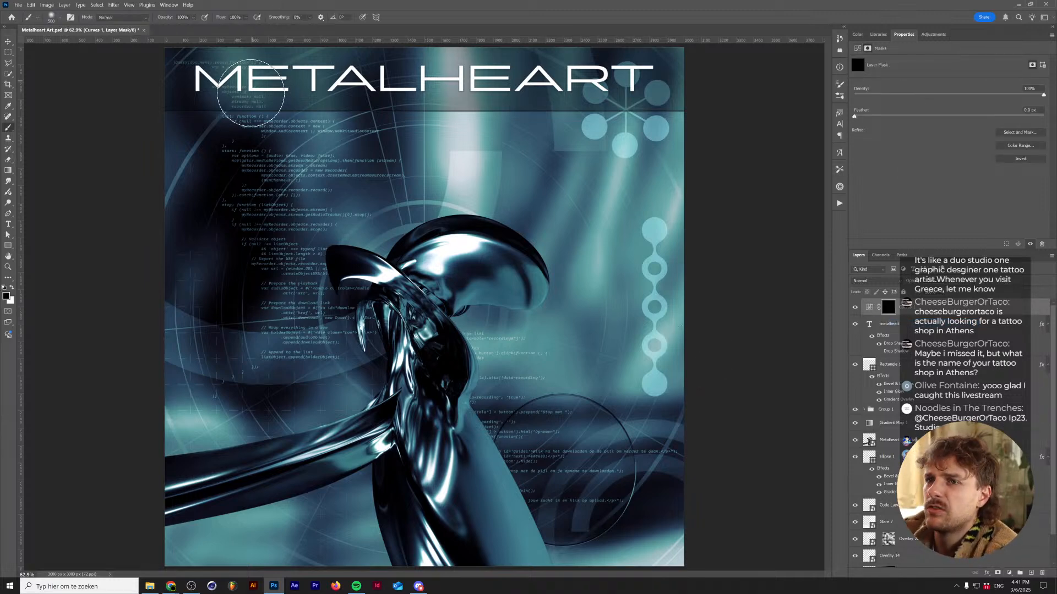
key(x)
key(bracketleft)
key(bracketleft)
key(bracketleft)
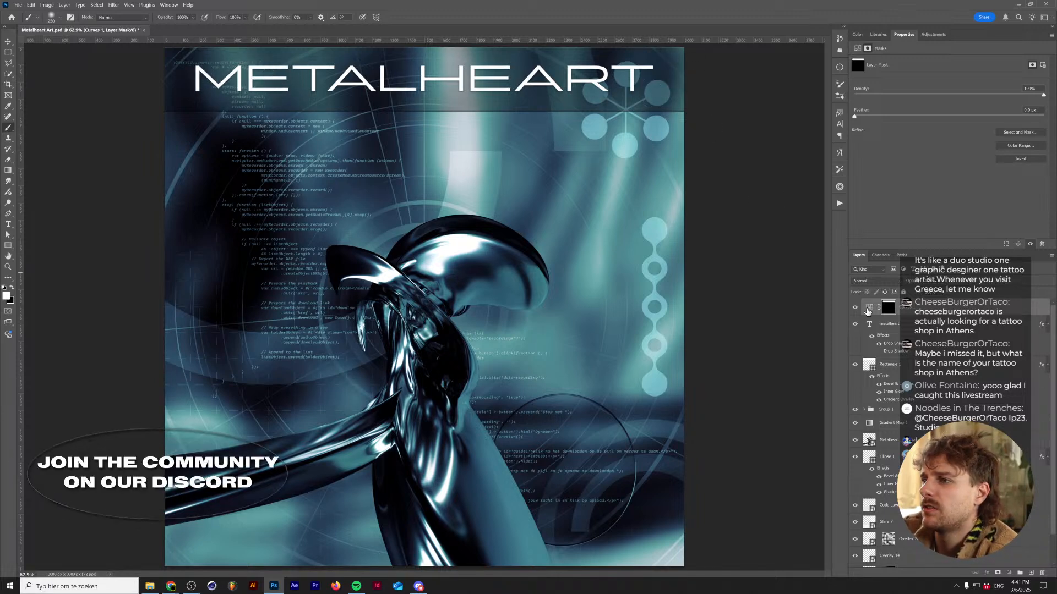
- Pull the Curves midtones down to darken the title band, and delete the Curves adjustment layer
click(869, 307)
drag(969, 122, 970, 145)
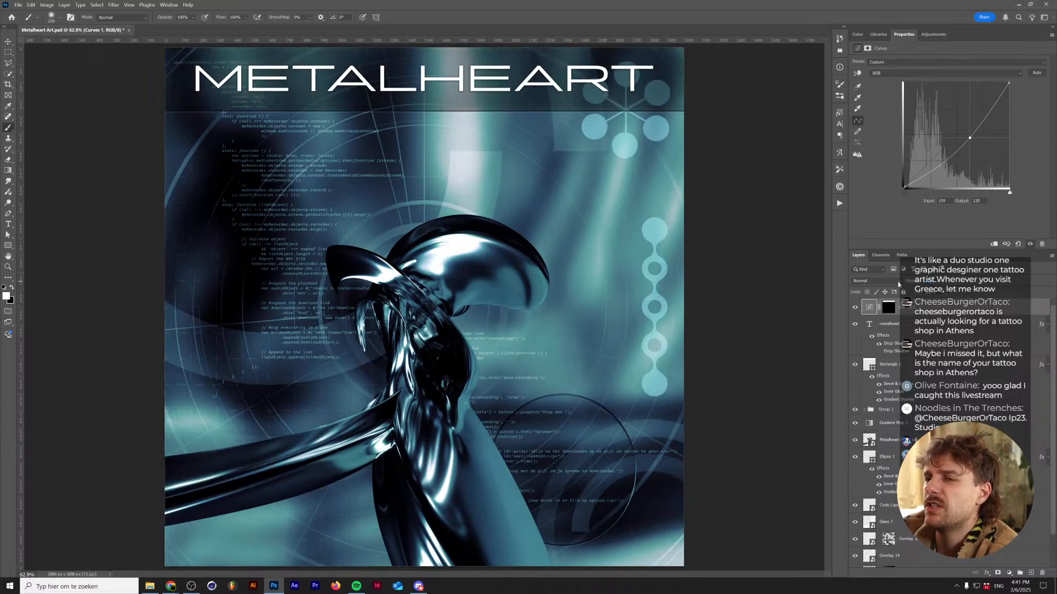
click(927, 316)
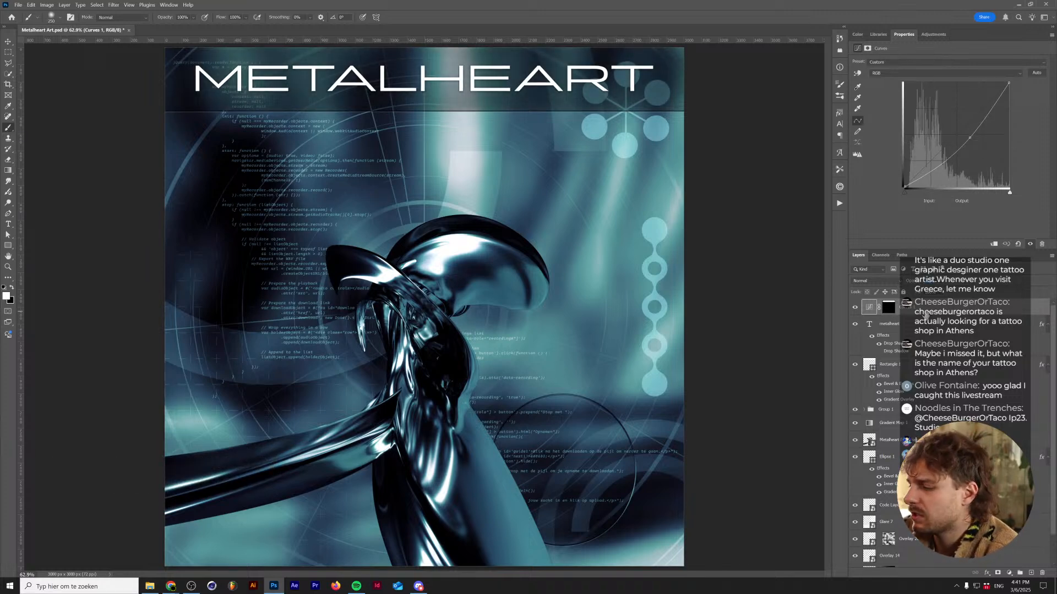
key(Delete)
key(Delete)
key(ctrl+z)
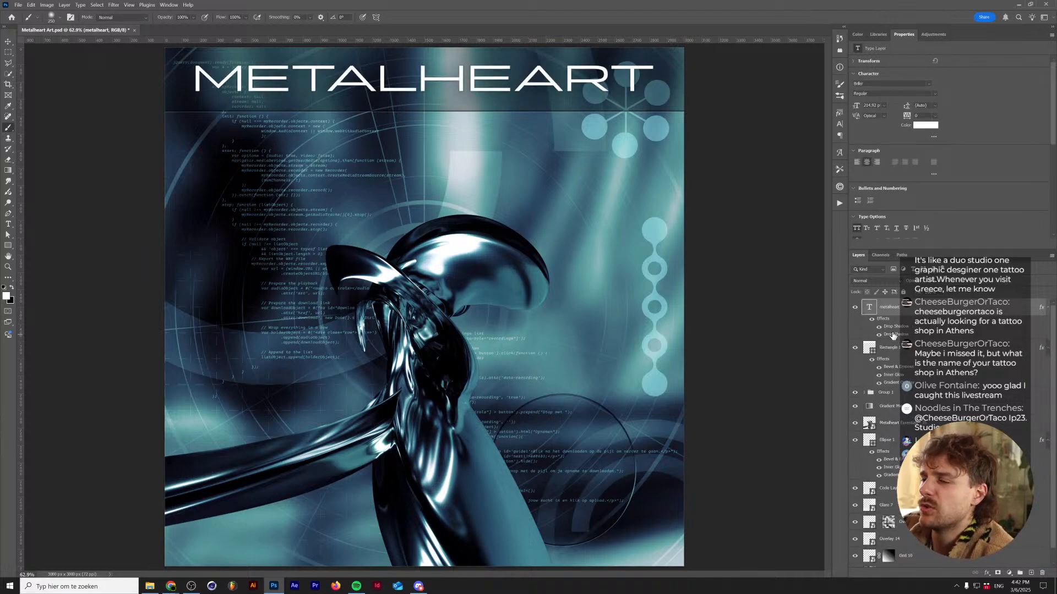
- Turn on the title's second, larger drop shadow, comparing the title with and without it
double_click(893, 334)
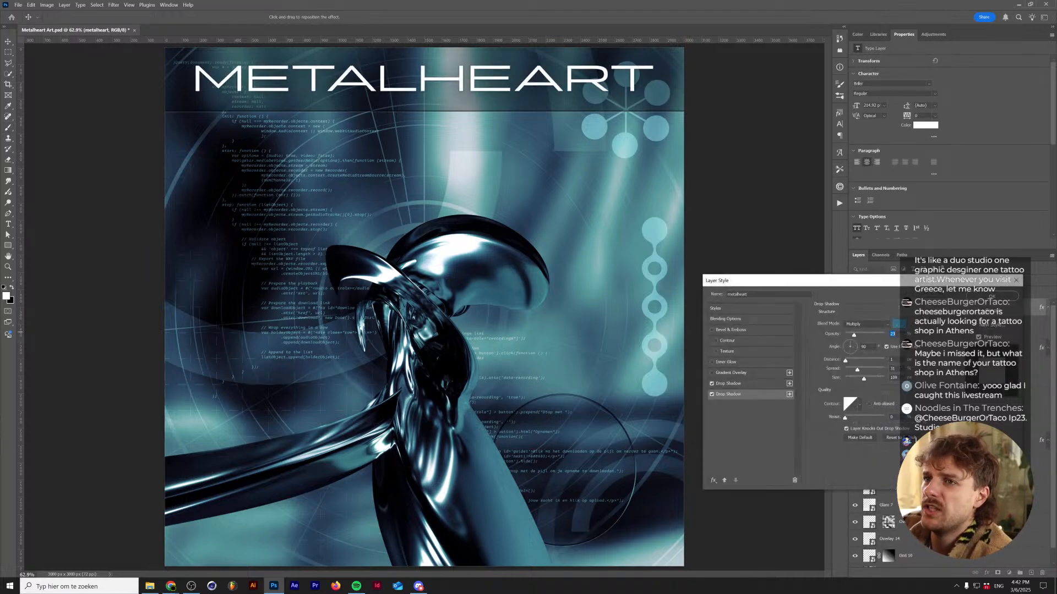
click(711, 395)
click(712, 394)
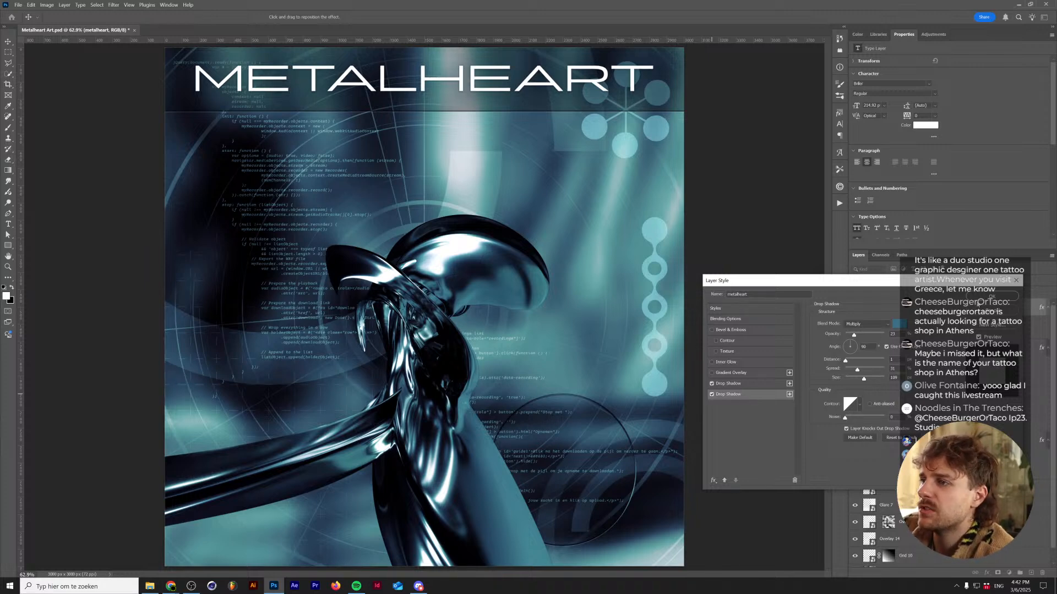
click(992, 296)
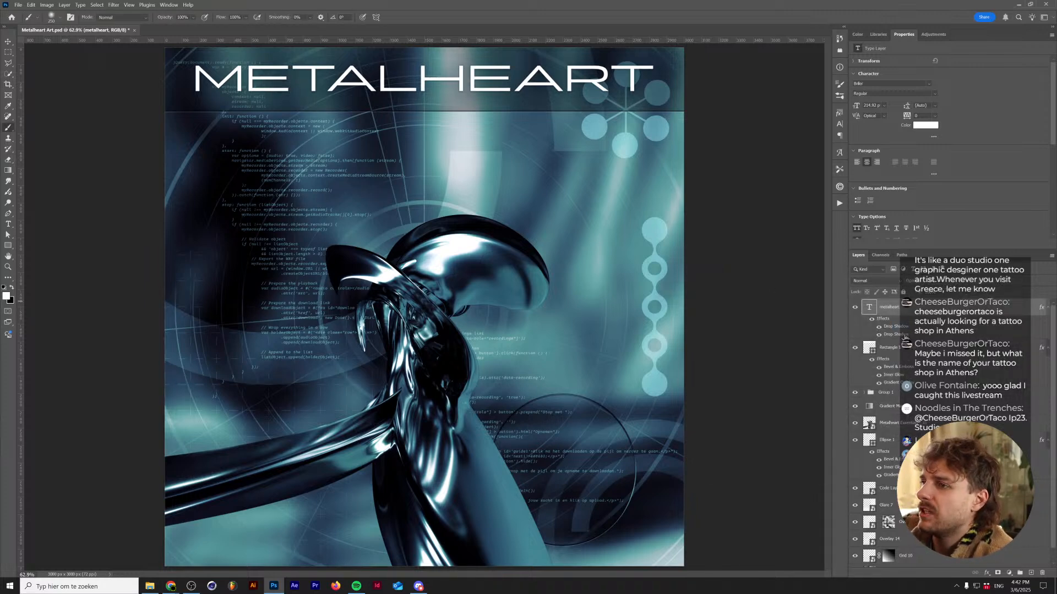
- Try Difference, Exclusion, Divide and Hue on the title's second drop shadow and set its blend mode to Darken
double_click(888, 335)
click(867, 325)
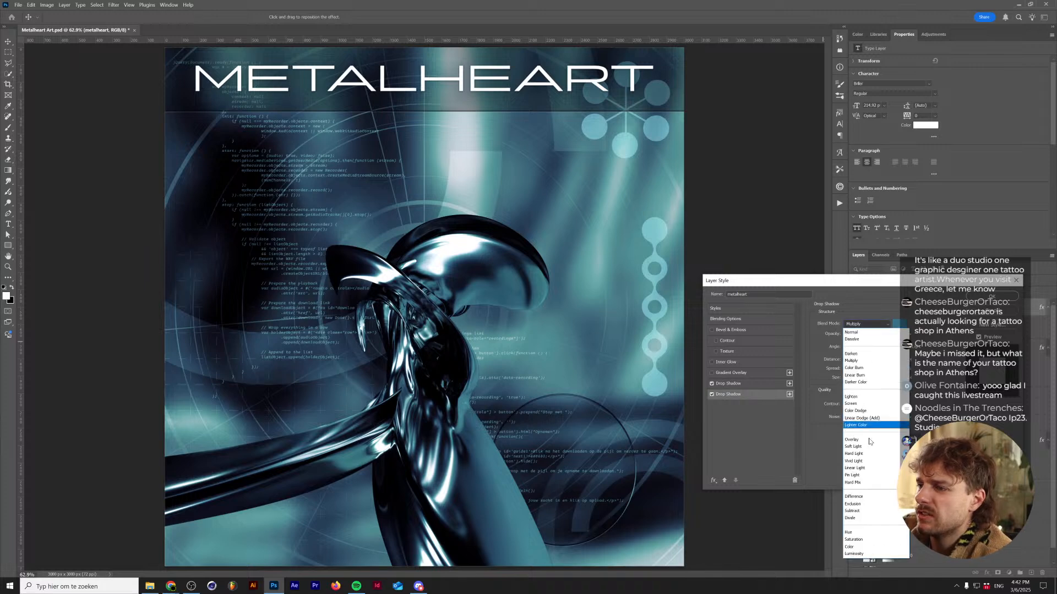
click(862, 498)
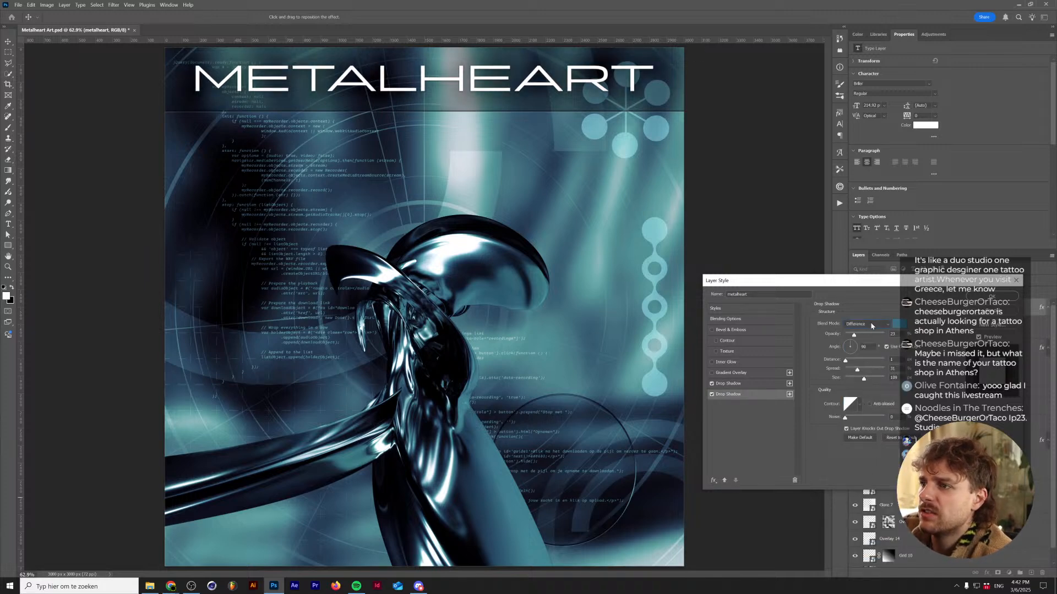
scroll(870, 323, down, 1)
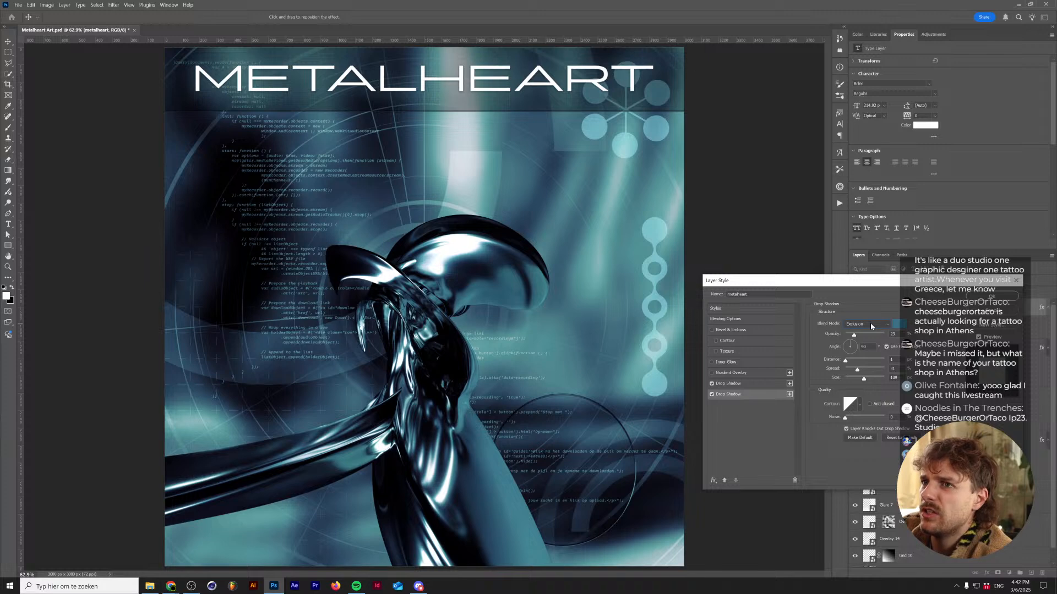
scroll(870, 326, down, 1)
scroll(871, 326, down, 1)
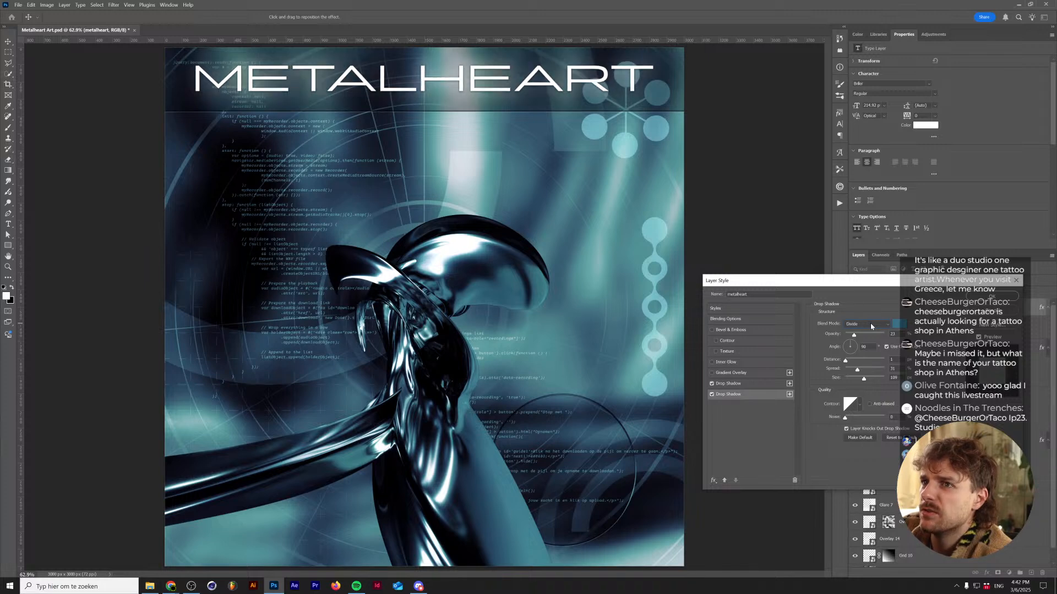
scroll(871, 325, down, 1)
click(870, 326)
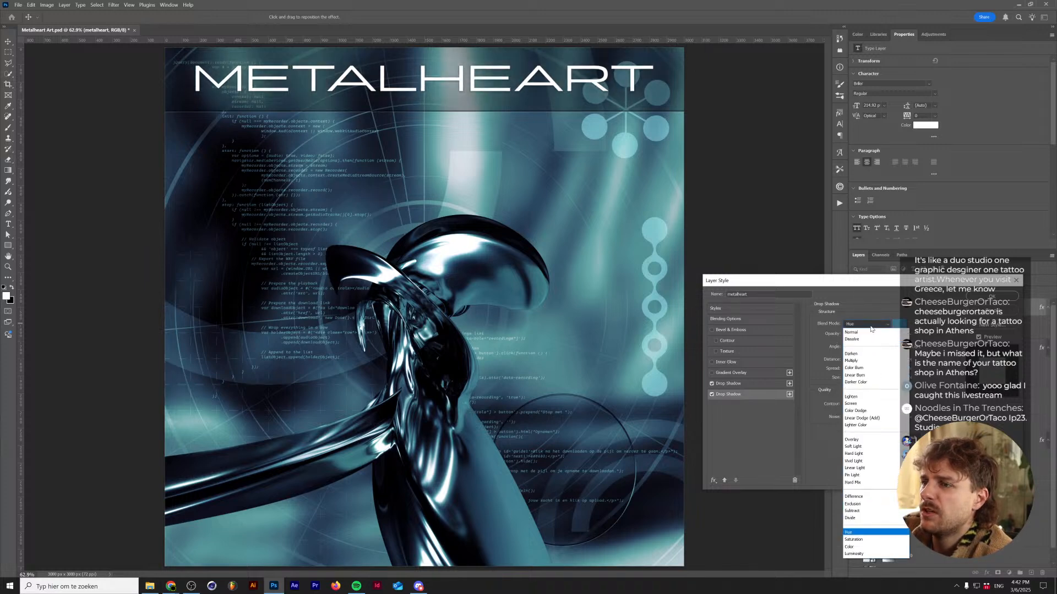
click(868, 353)
key(Return)
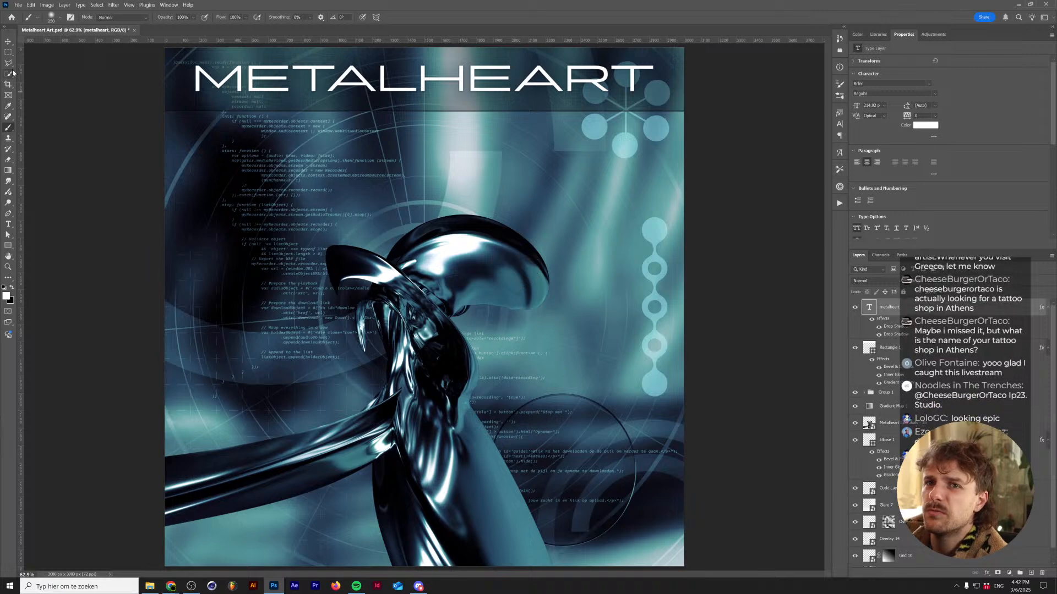
- Compare the artwork with and without the title band and check the PNG elements folder for further graphics
click(857, 349)
click(857, 349)
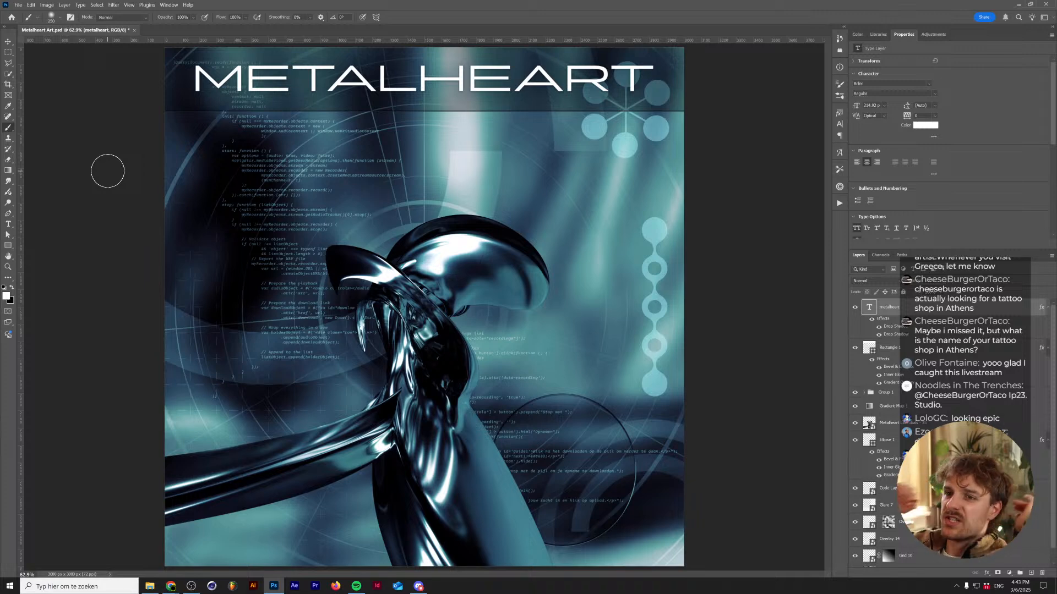
click(7, 41)
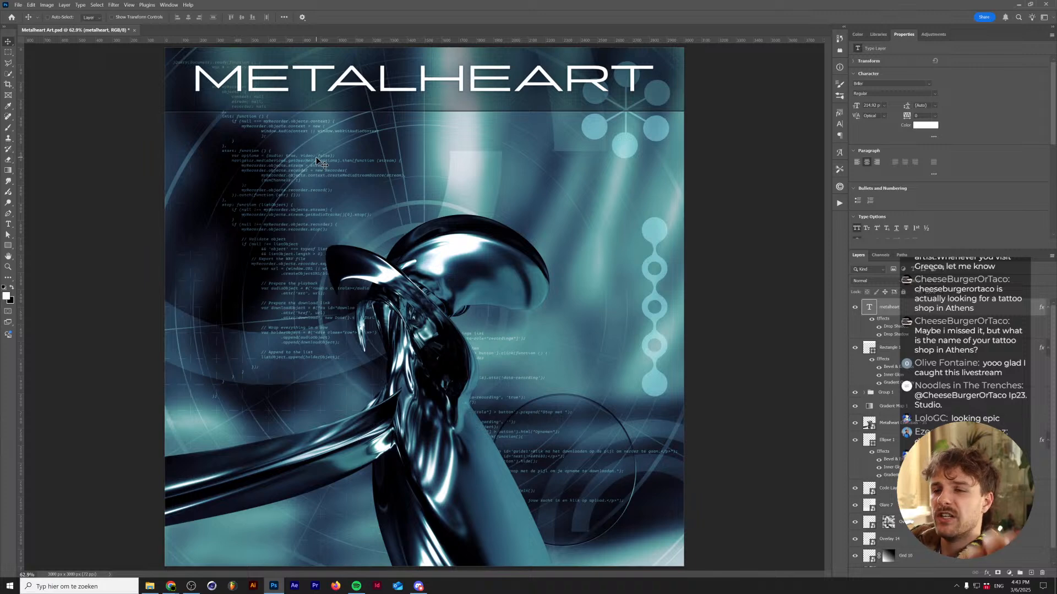
click(151, 587)
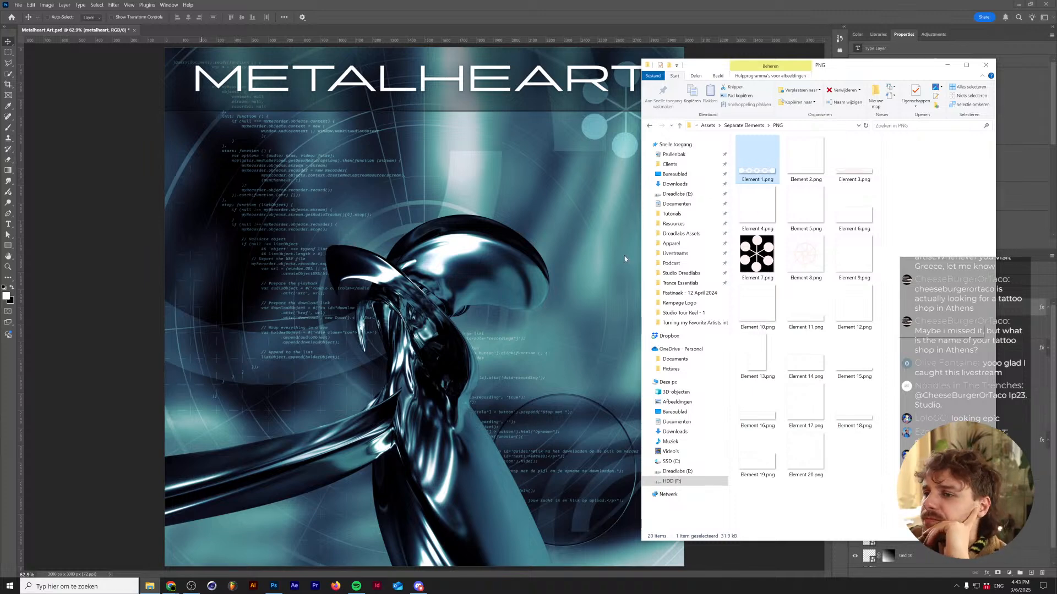
click(948, 65)
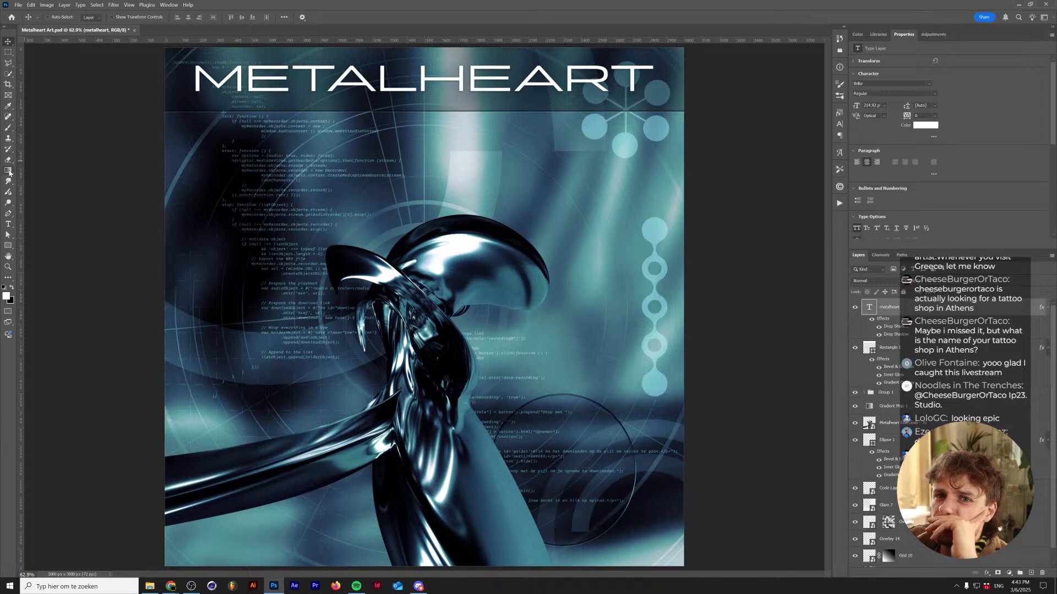
- Draw a white circle about 609 px in diameter below the title, at the upper end of the chrome render
click(8, 245)
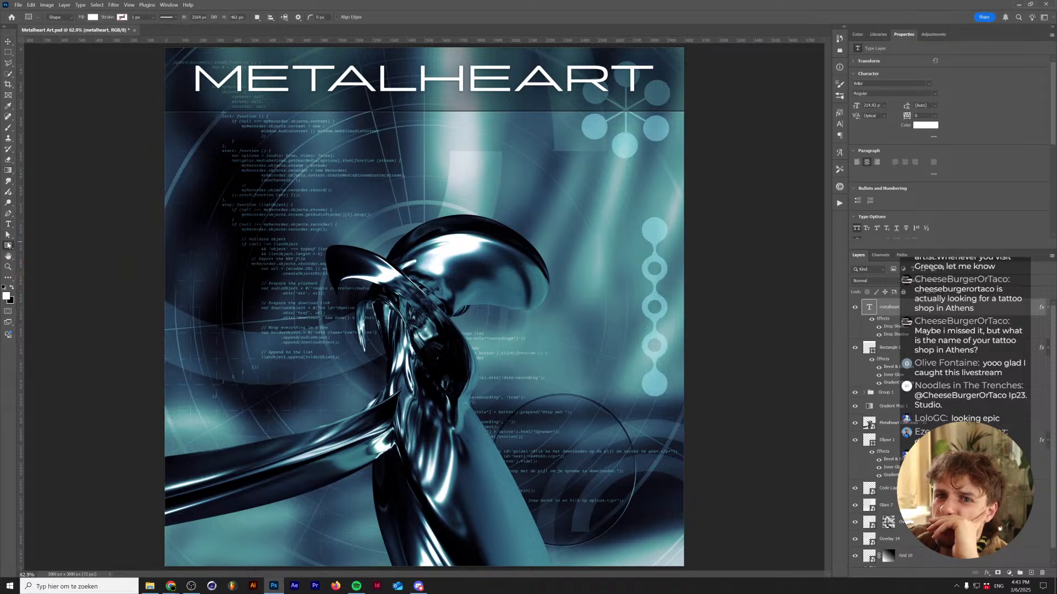
right_click(8, 245)
click(38, 253)
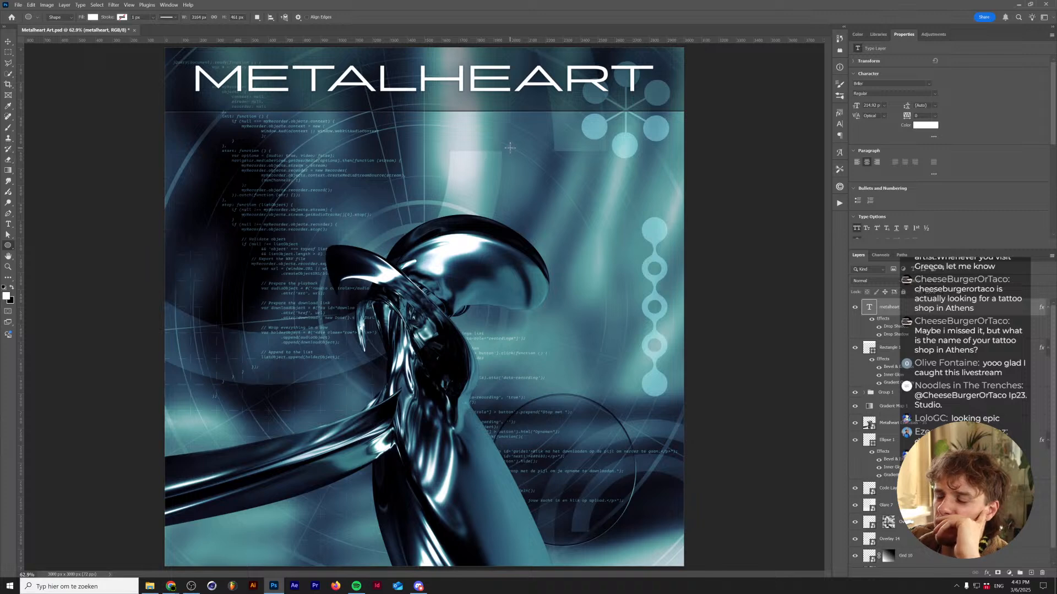
drag(508, 148, 611, 253)
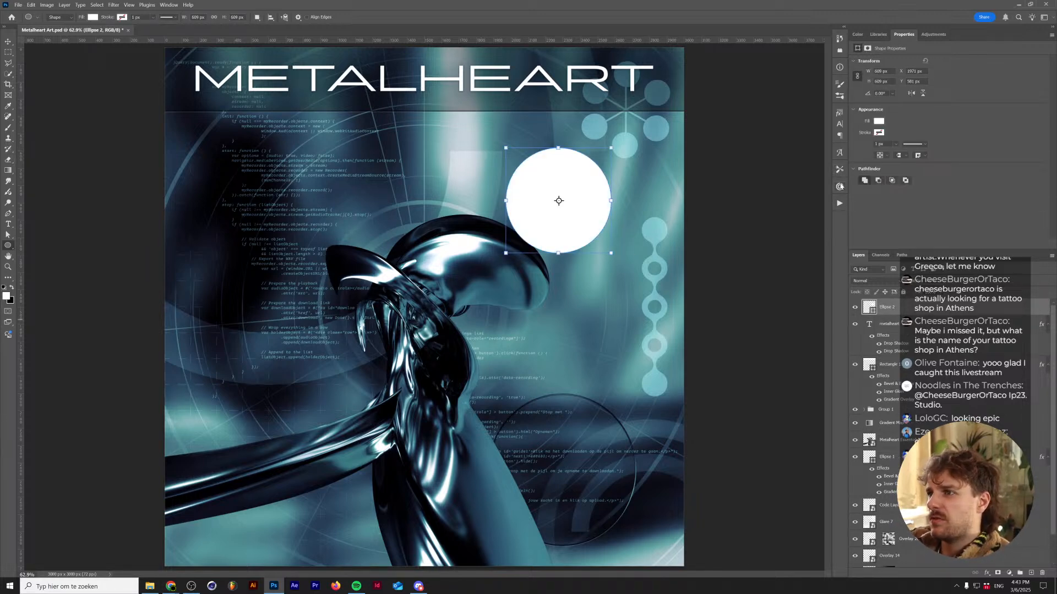
- Try the first Dreadlabs Metalheart Essentials layer style on the new circle and apply the second, translucent one
click(839, 114)
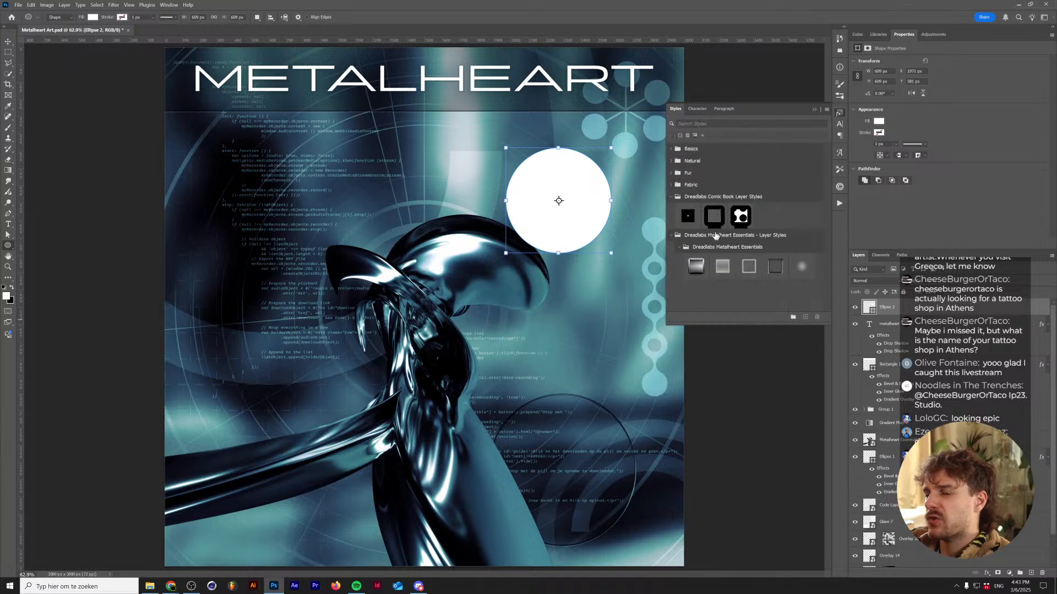
click(704, 271)
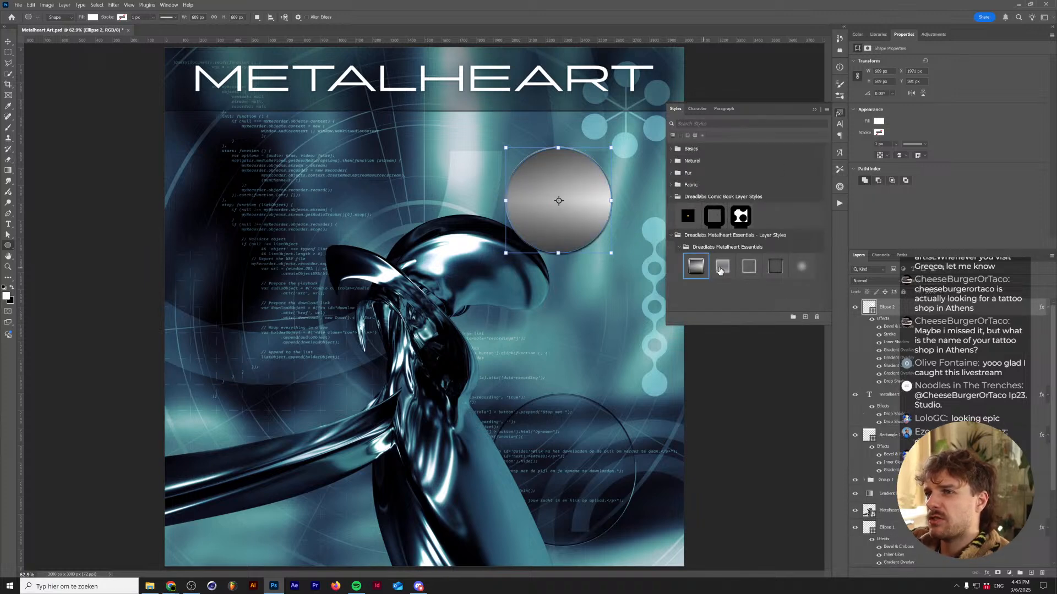
click(718, 268)
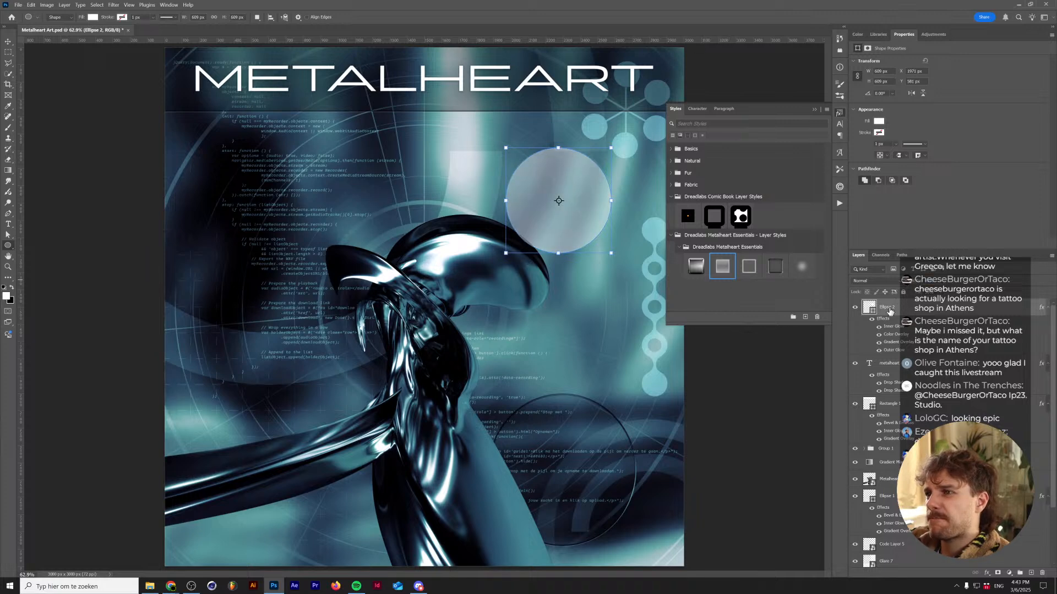
- Place the circle's layer beneath the Metalheart render layer and shift the circle slightly down and to the left
drag(894, 314, 886, 438)
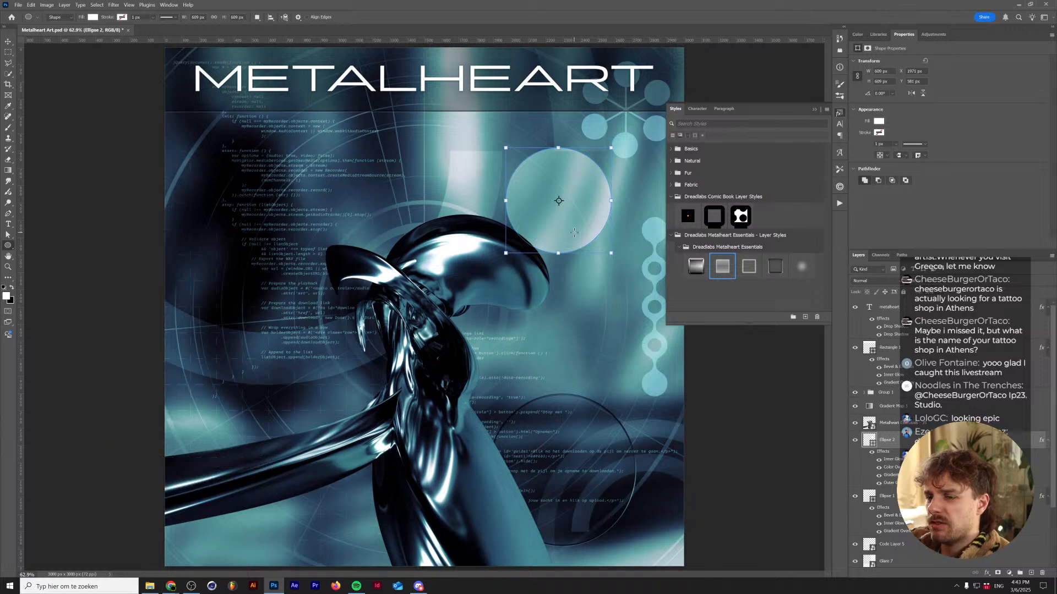
key(v)
drag(580, 220, 576, 230)
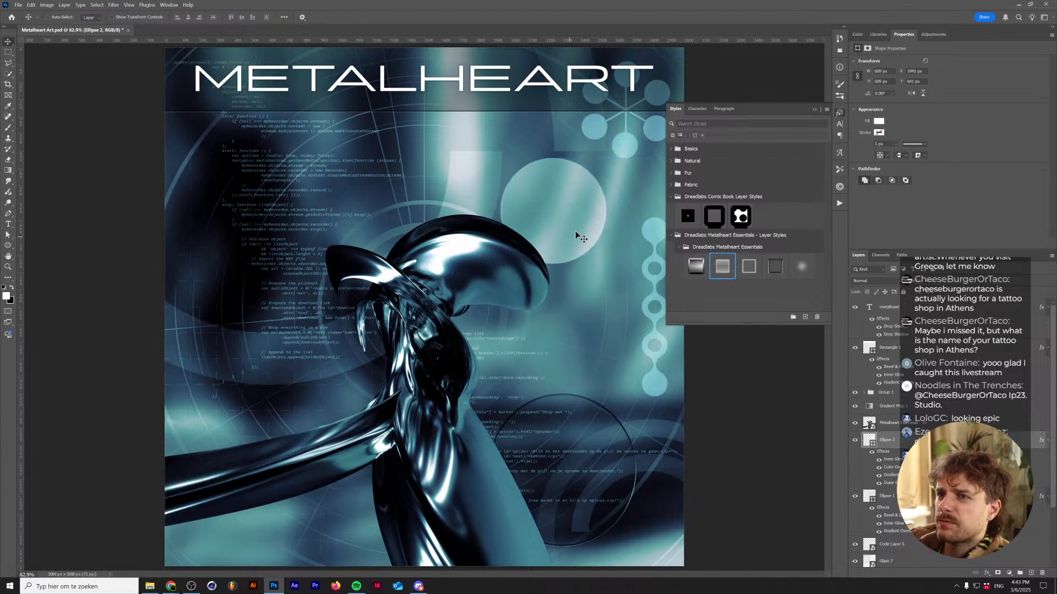
- Add the text DREADLABS SUCKS inside the circle below the title and set its size to 43 pt
click(8, 224)
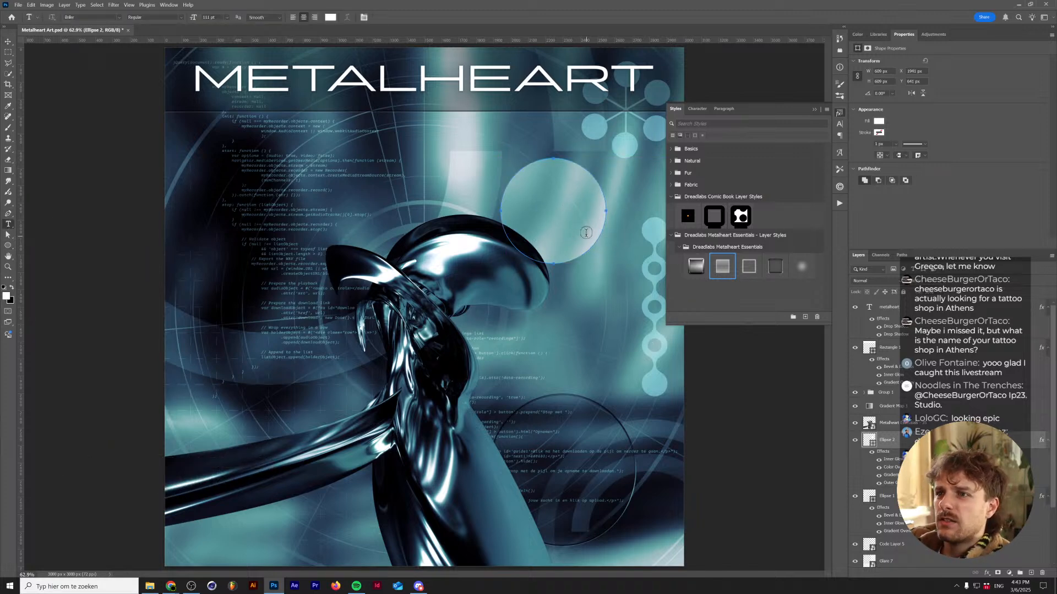
click(886, 307)
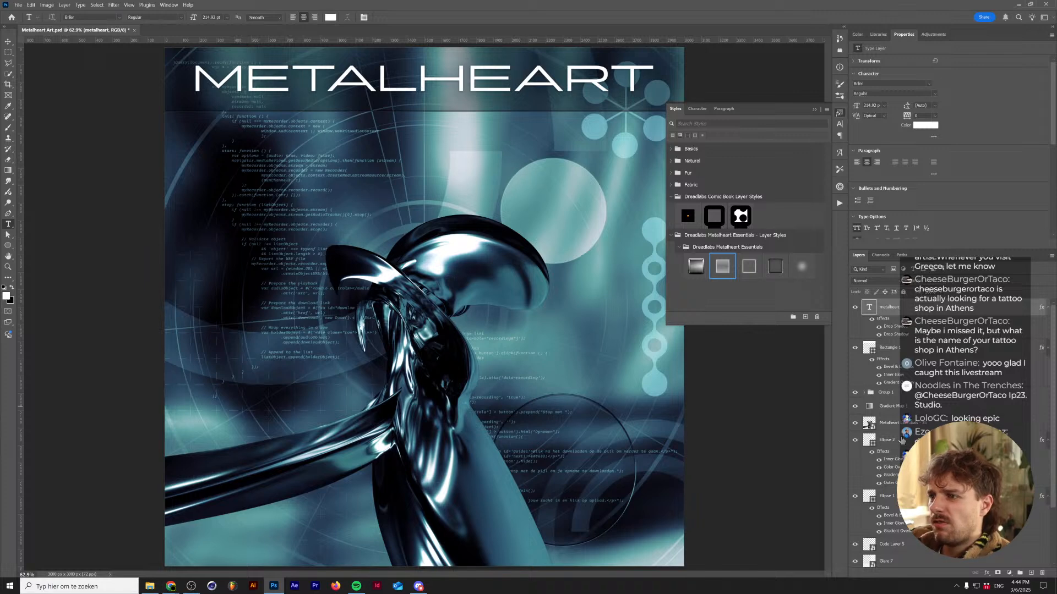
click(882, 440)
click(533, 188)
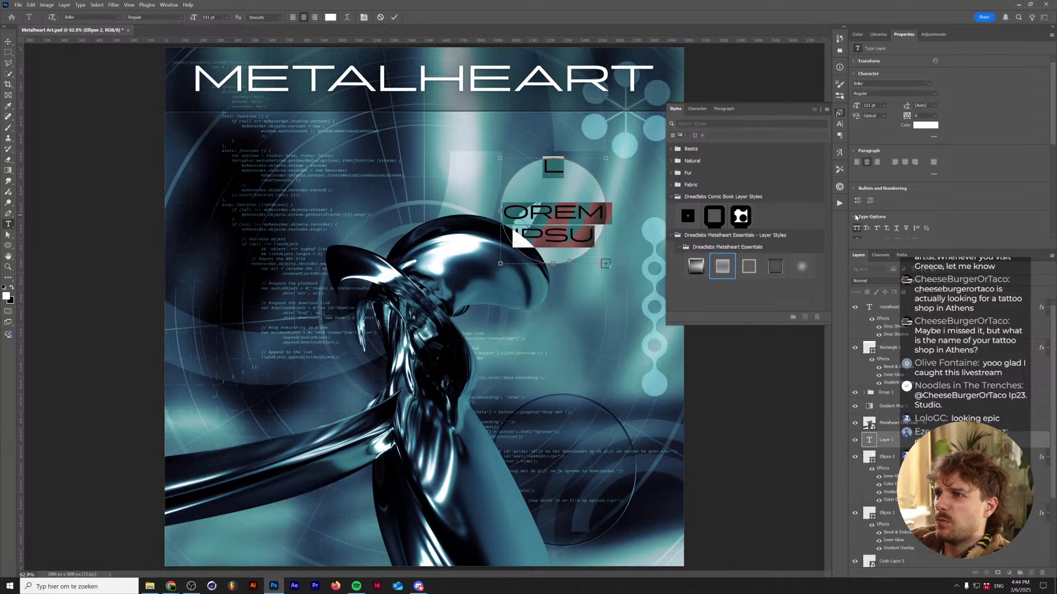
text(DREAD)
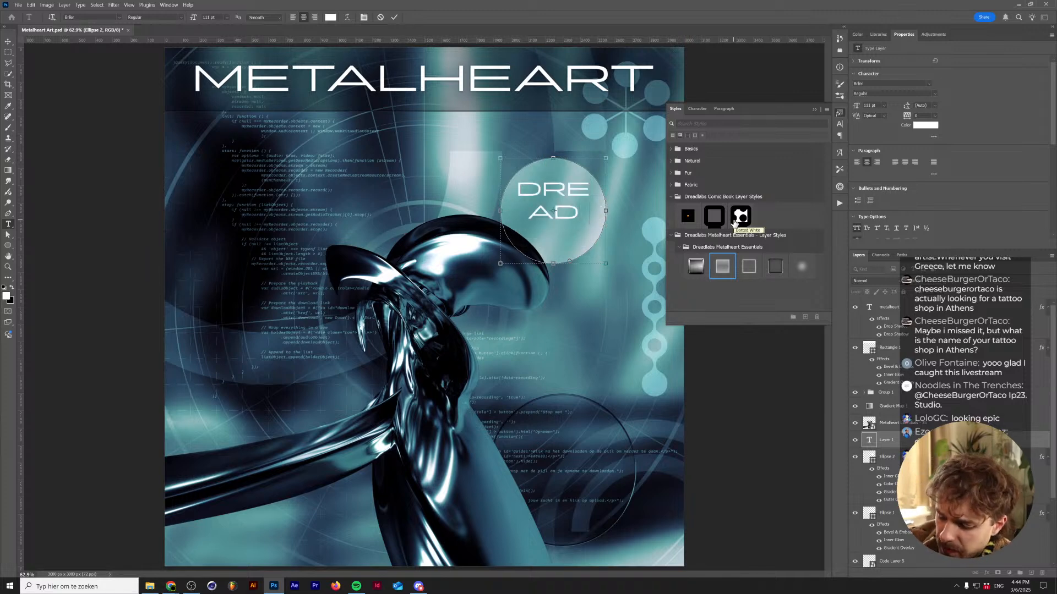
text(LABS)
key(ctrl+a)
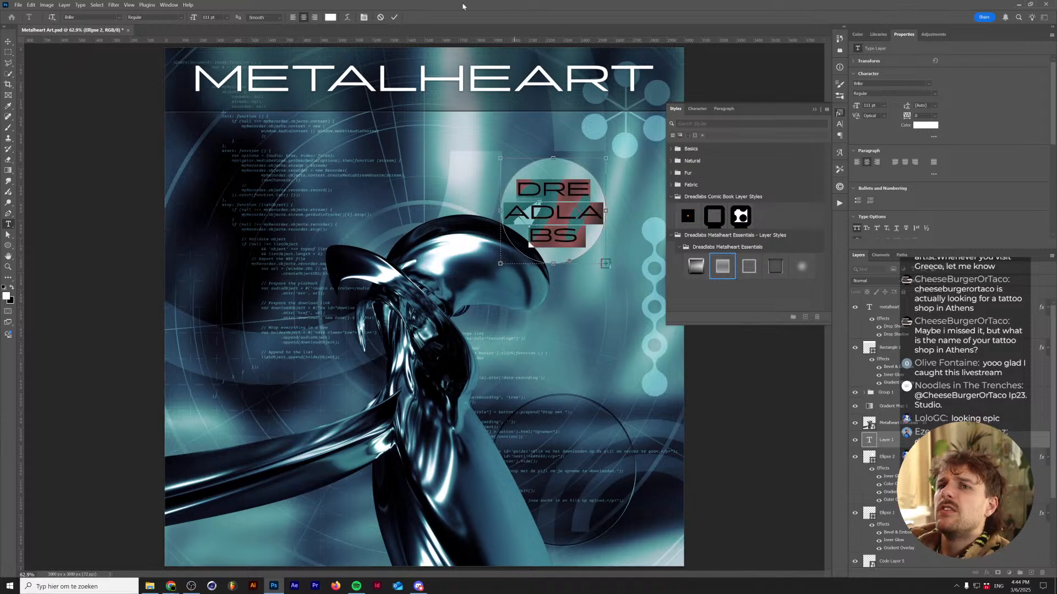
drag(195, 20, 164, 22)
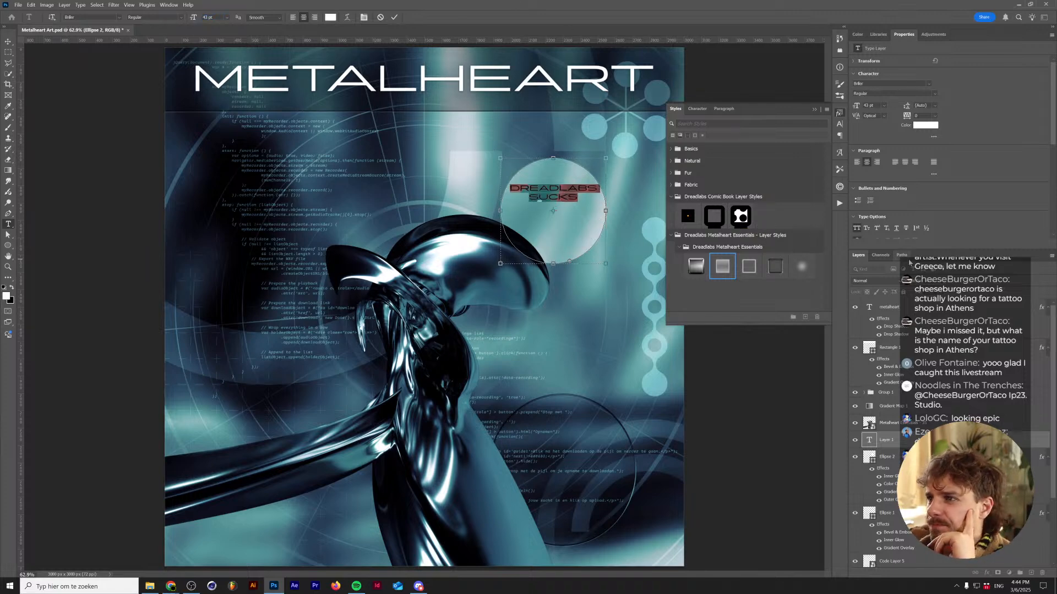
- Insert two blank lines before the DREADLABS SUCKS text to centre it vertically in the circle
click(840, 136)
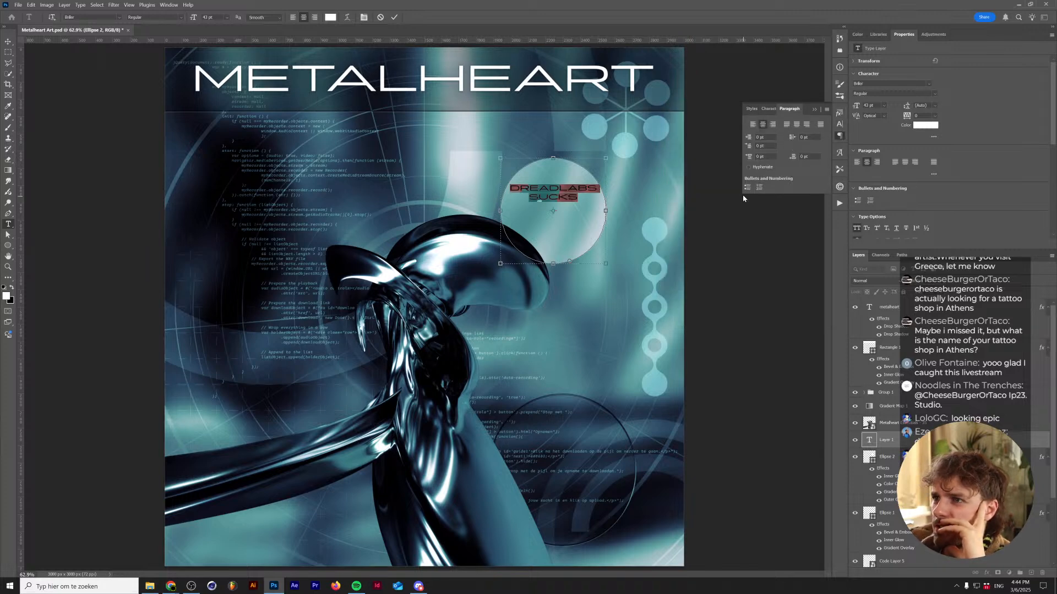
drag(508, 188, 521, 188)
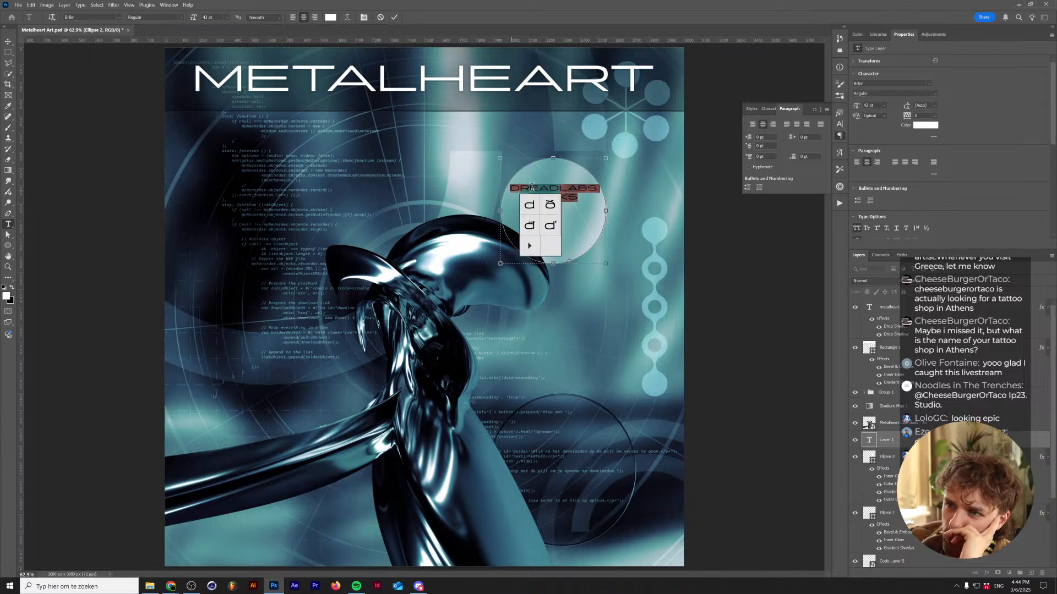
click(570, 186)
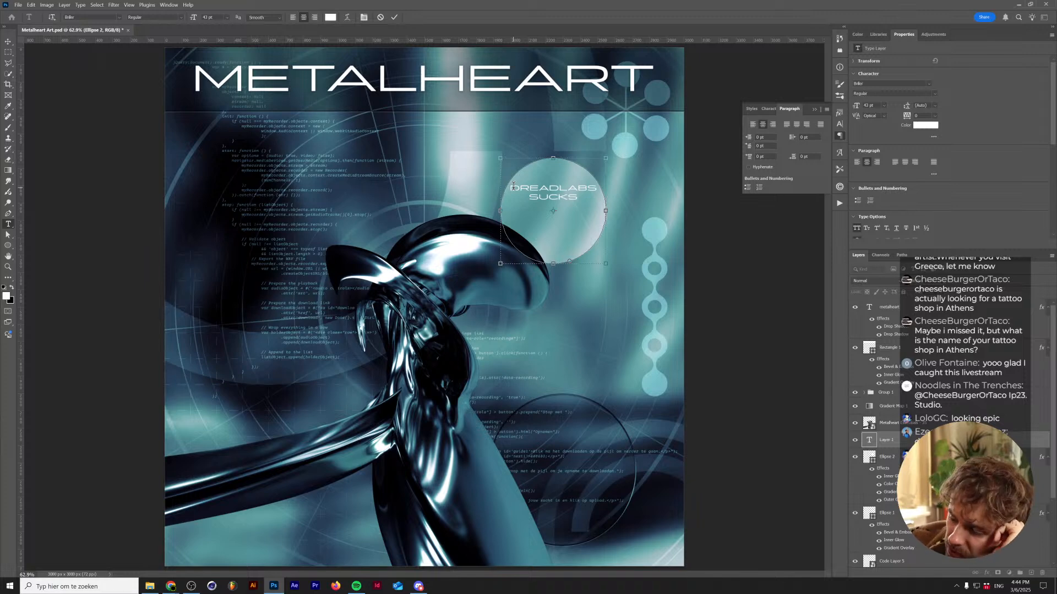
key(Return)
key(Return)
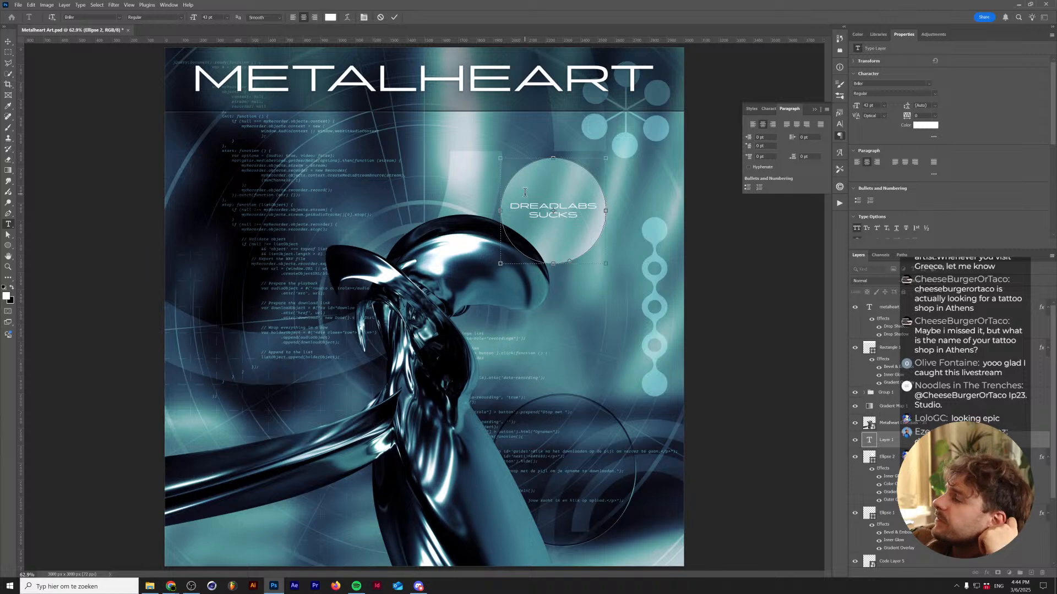
- Set the DREADLABS SUCKS text to the Bold font style and commit the text edit
drag(511, 205, 601, 218)
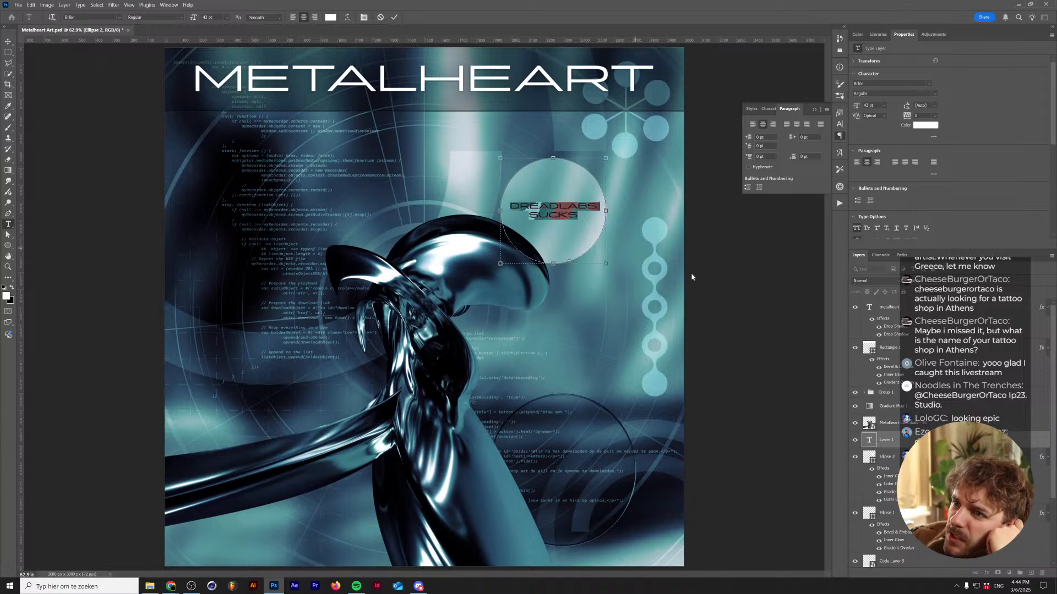
click(183, 20)
click(170, 45)
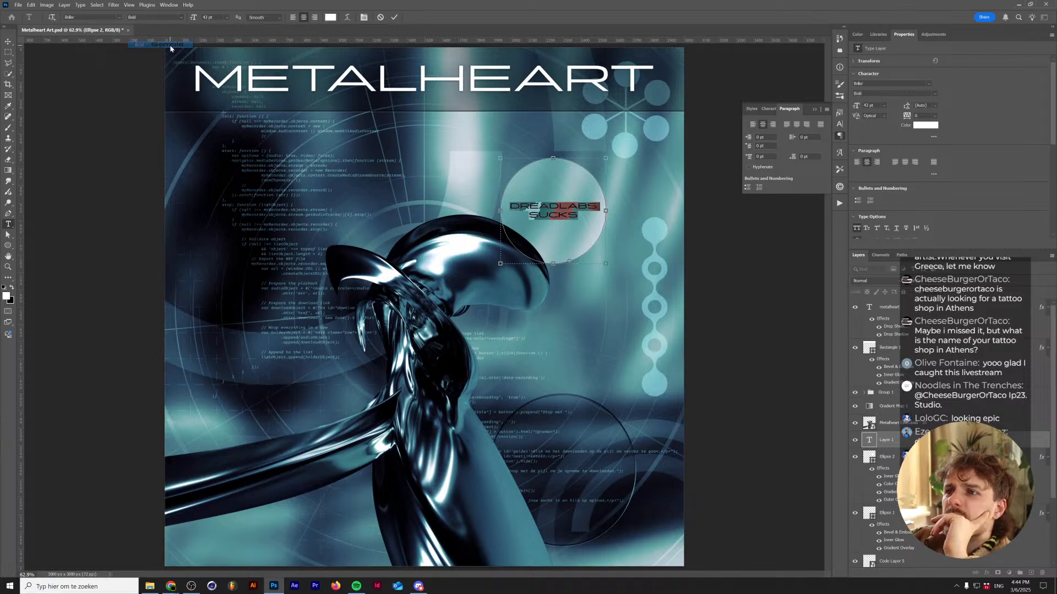
key(ctrl+Return)
key(v)
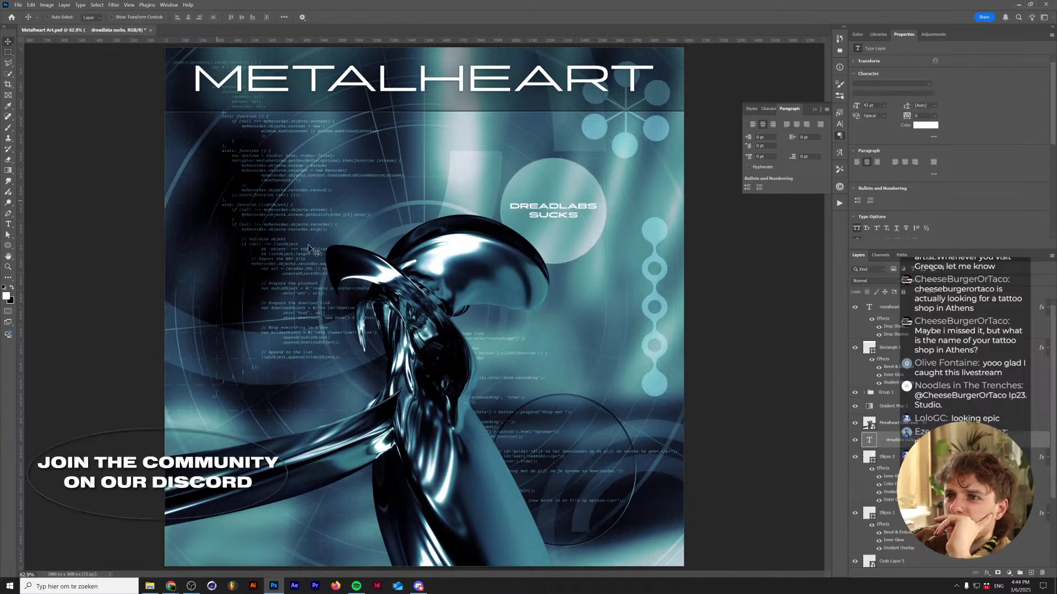
- Add a drop shadow with reduced size and lowered opacity to the DREADLABS SUCKS text
click(986, 573)
click(1003, 557)
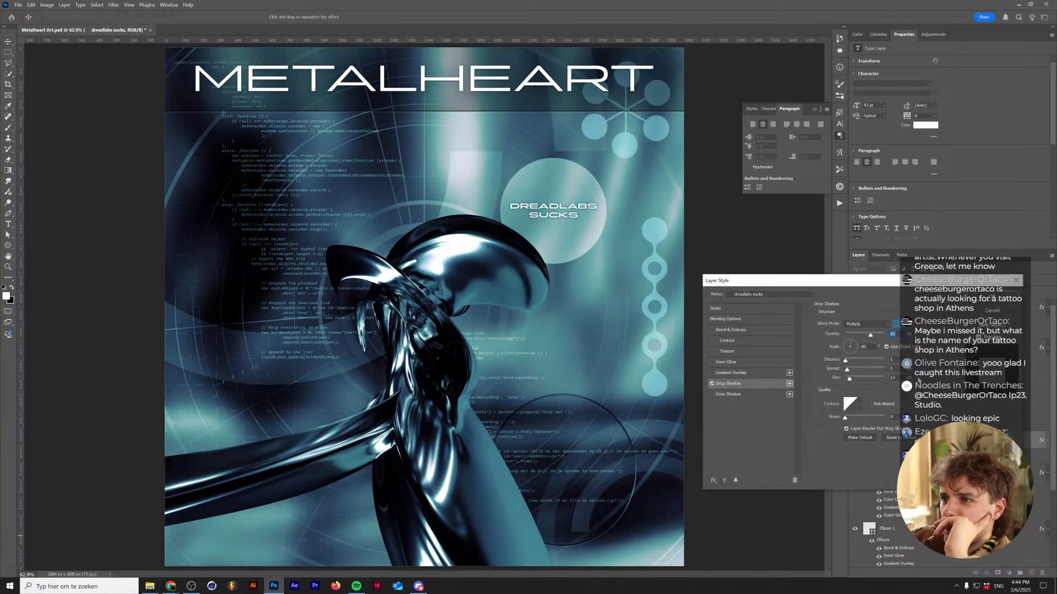
drag(850, 379, 848, 379)
drag(870, 334, 849, 335)
click(988, 300)
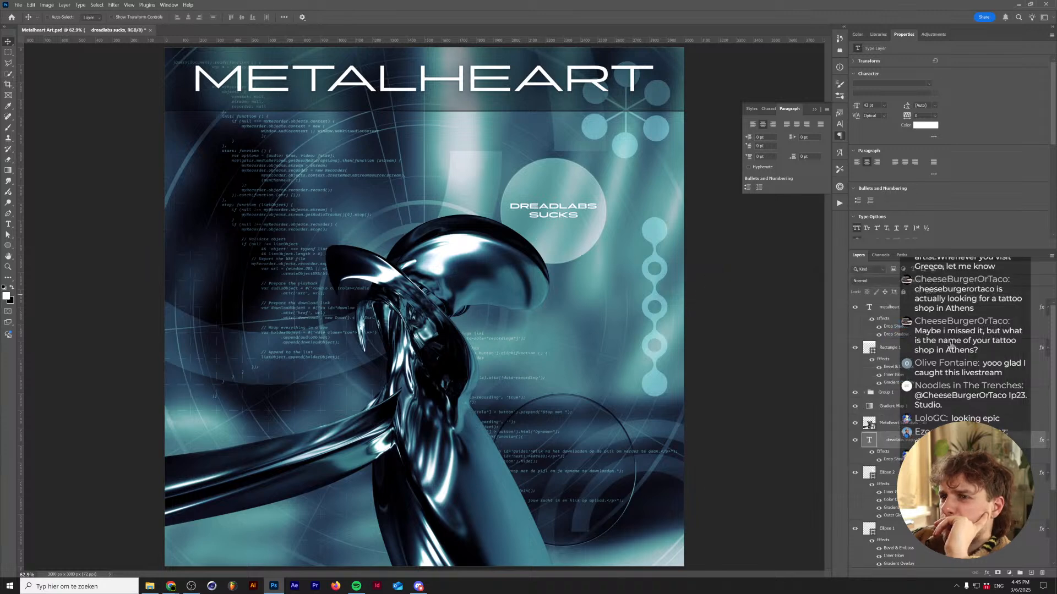
- Run the Metalheart Glow - Control action from the Dreadlabs Metalheart Essentials set above the METALHEART title layer
click(891, 308)
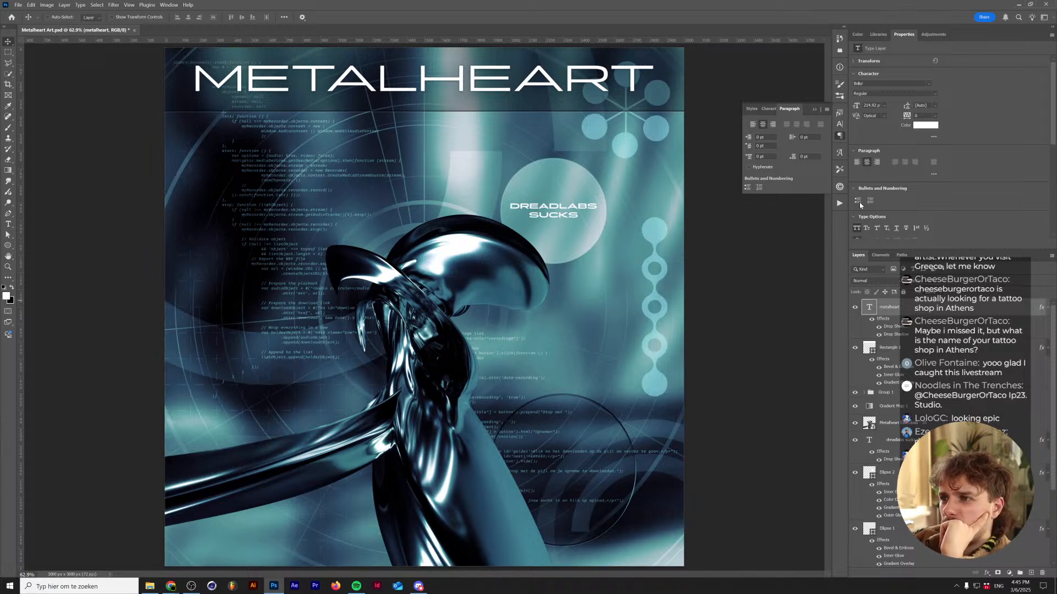
click(840, 203)
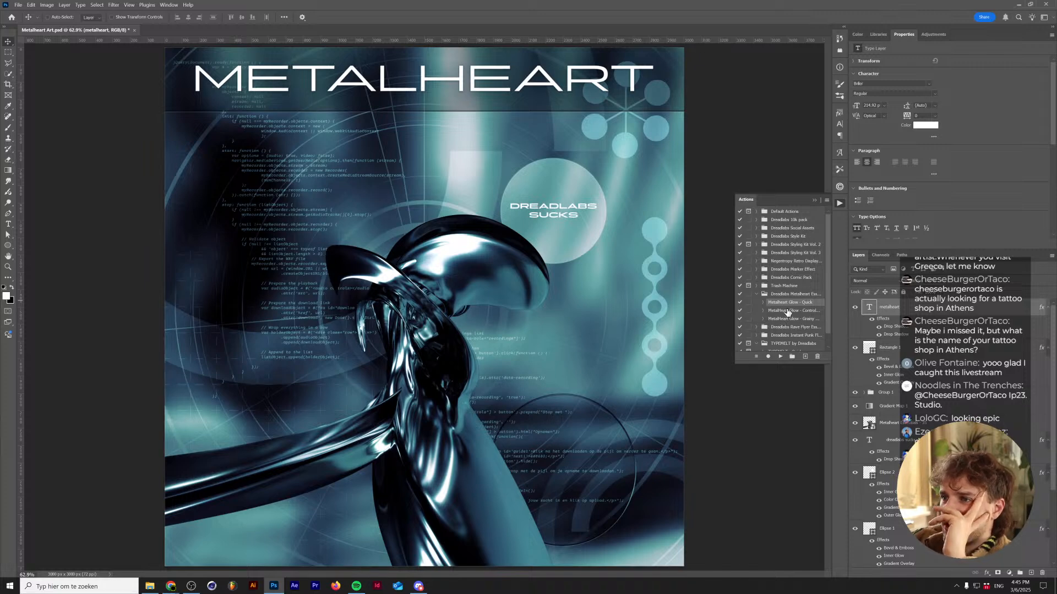
click(787, 312)
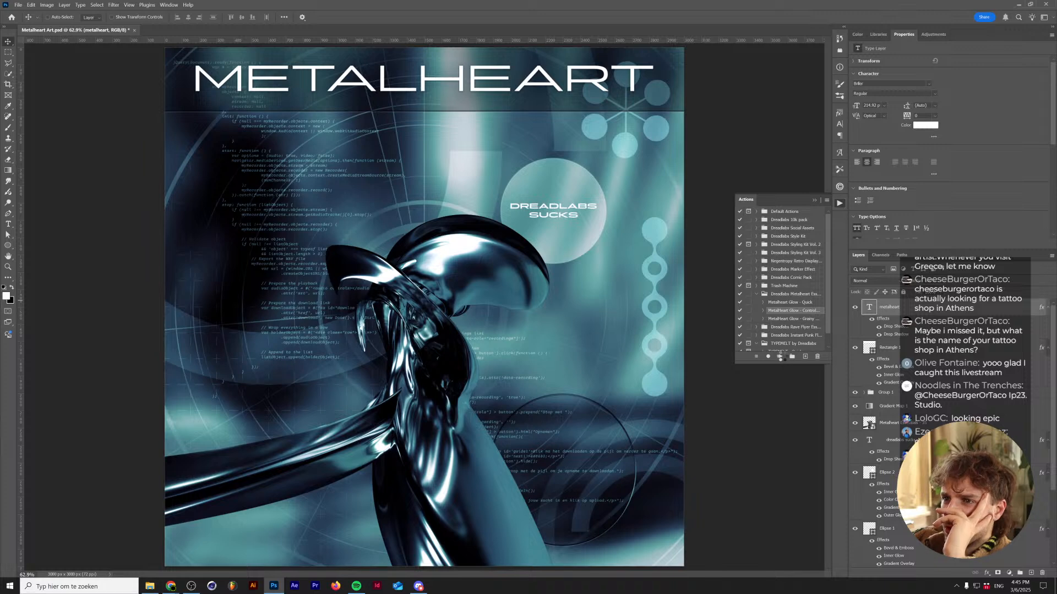
click(780, 357)
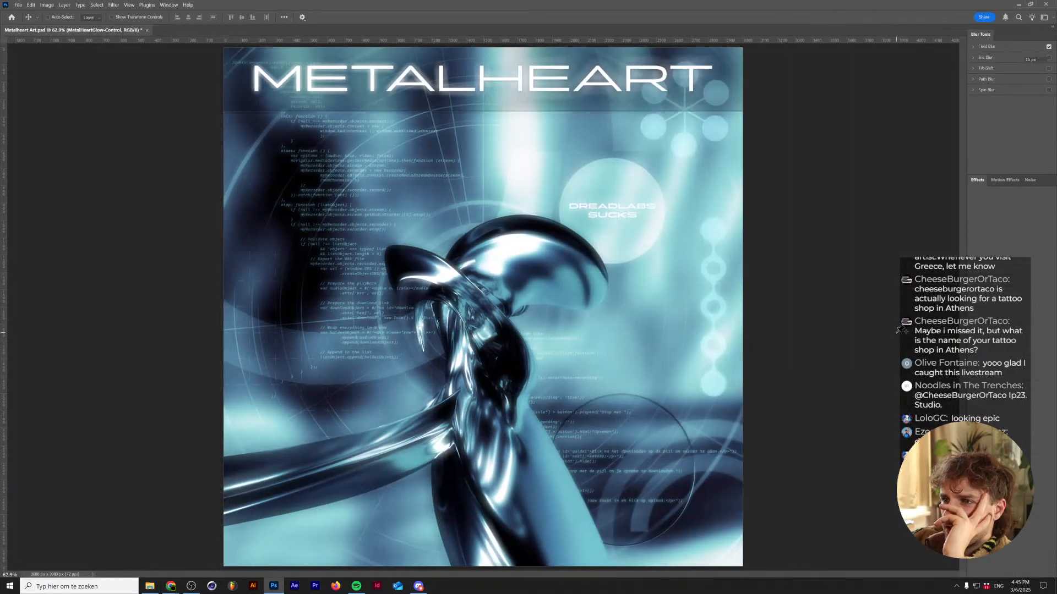
- Move the central Field Blur pin onto the render's bright upper curve and raise the blur at the pin on the lower chrome arm
mouse_move(483, 306)
mouse_down()
mouse_move(582, 230)
mouse_move(504, 285)
mouse_move(484, 287)
mouse_up()
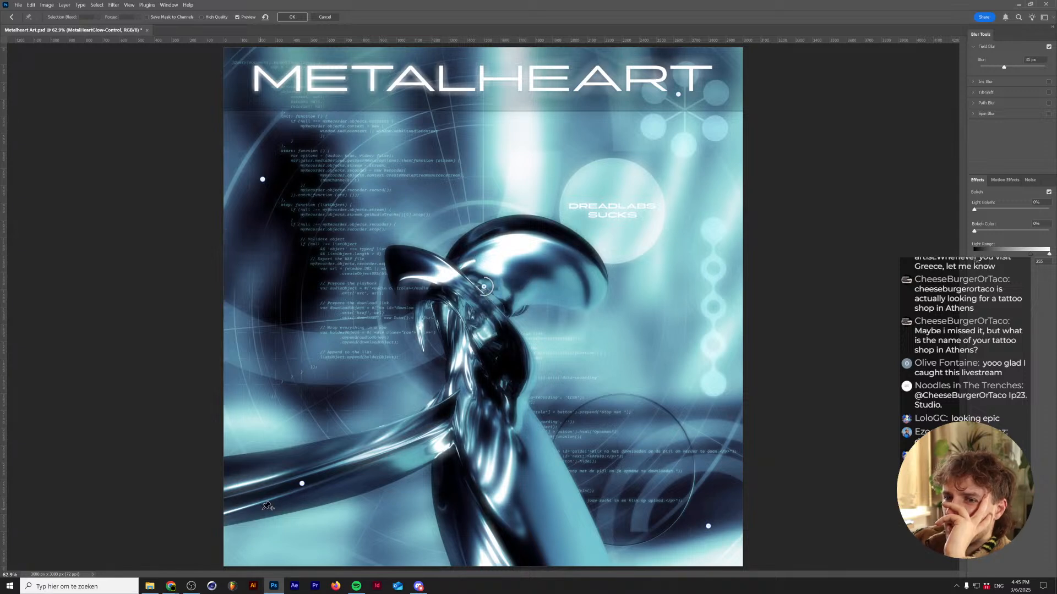
click(301, 484)
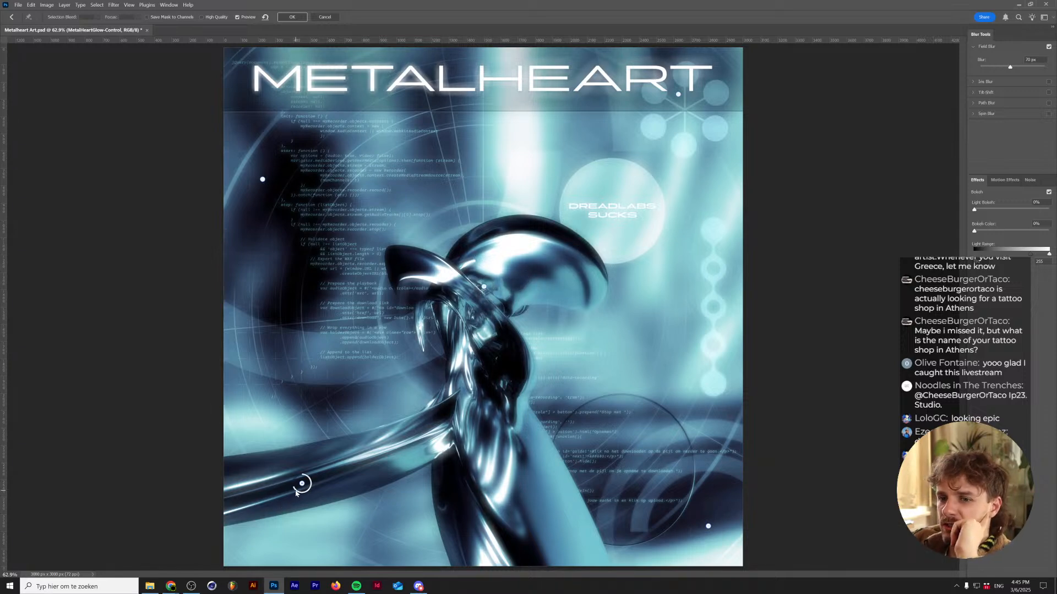
drag(297, 492, 294, 484)
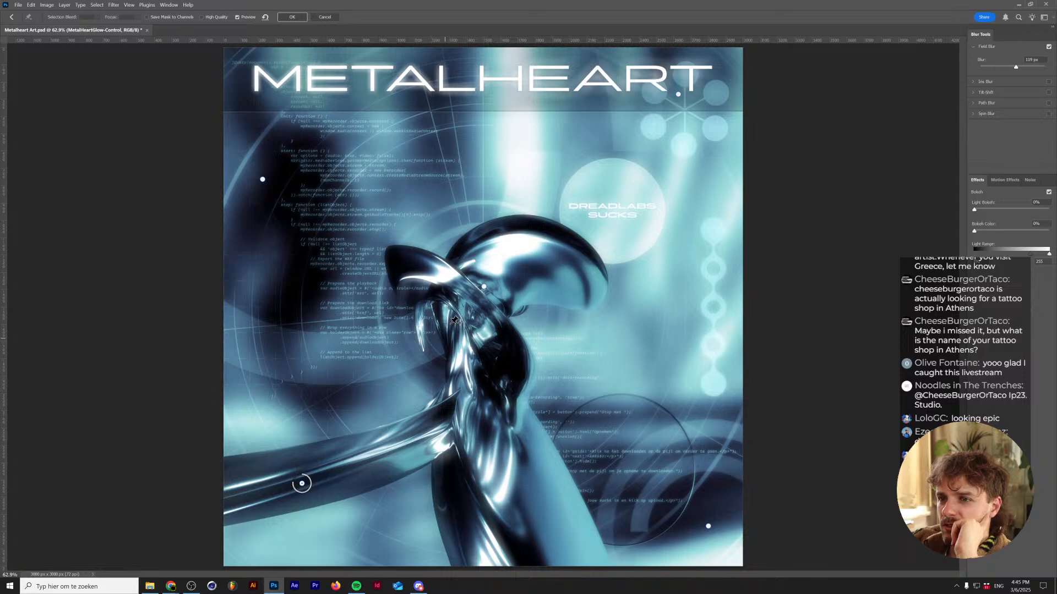
click(485, 285)
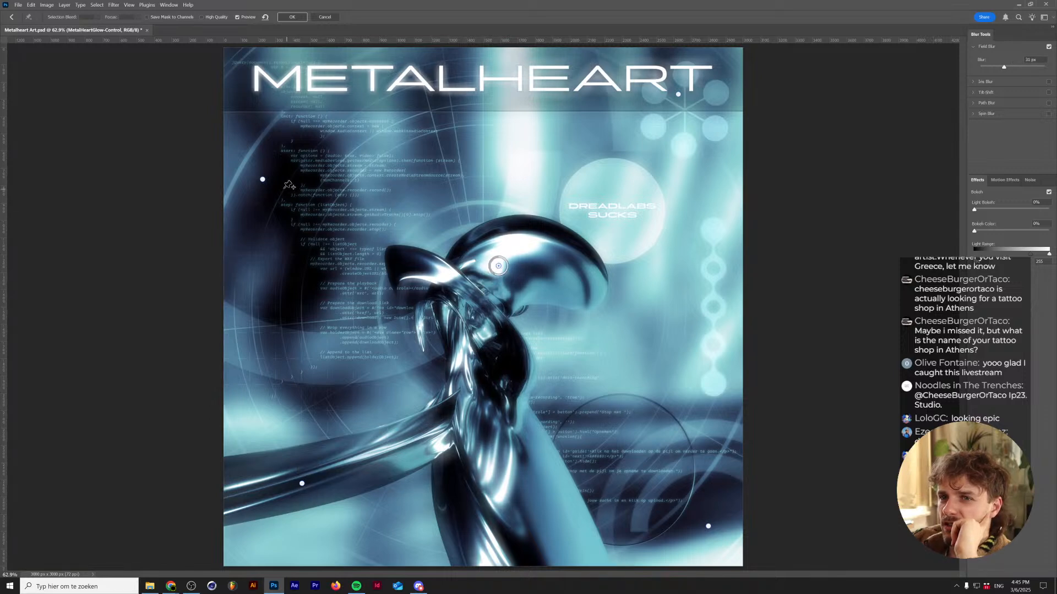
click(263, 180)
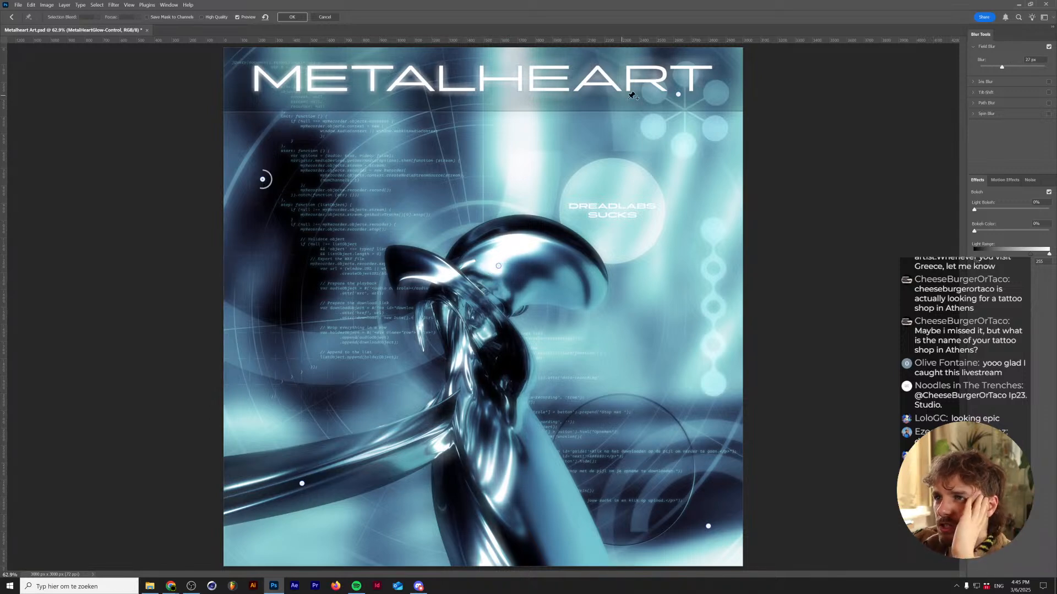
- Place Field Blur pins with almost no blur along the title band's lower edge, plus a 15 px pin beside the circle, and apply the blur
click(541, 93)
drag(541, 93, 501, 106)
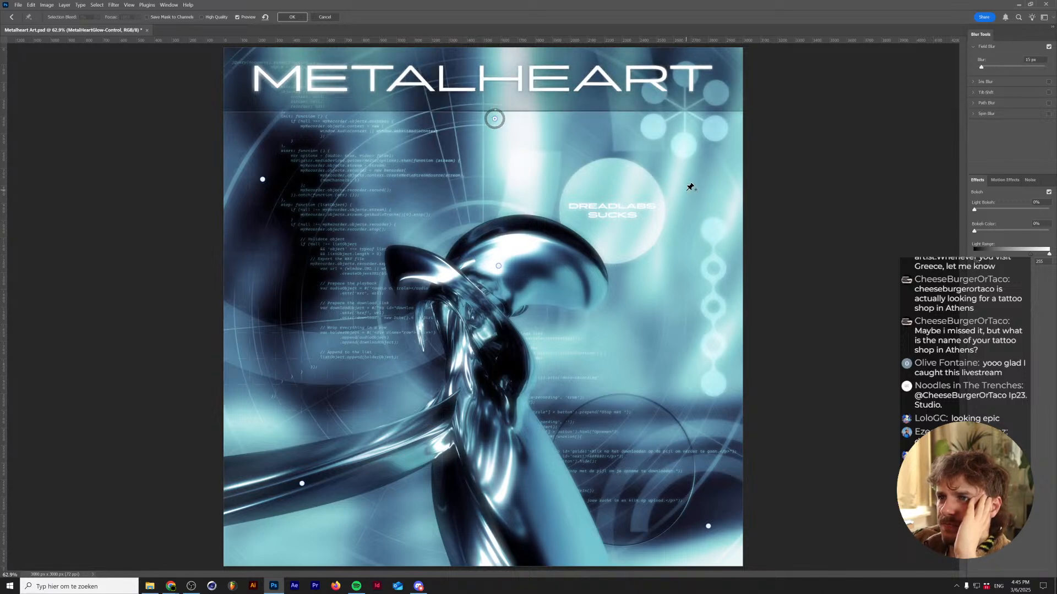
click(684, 229)
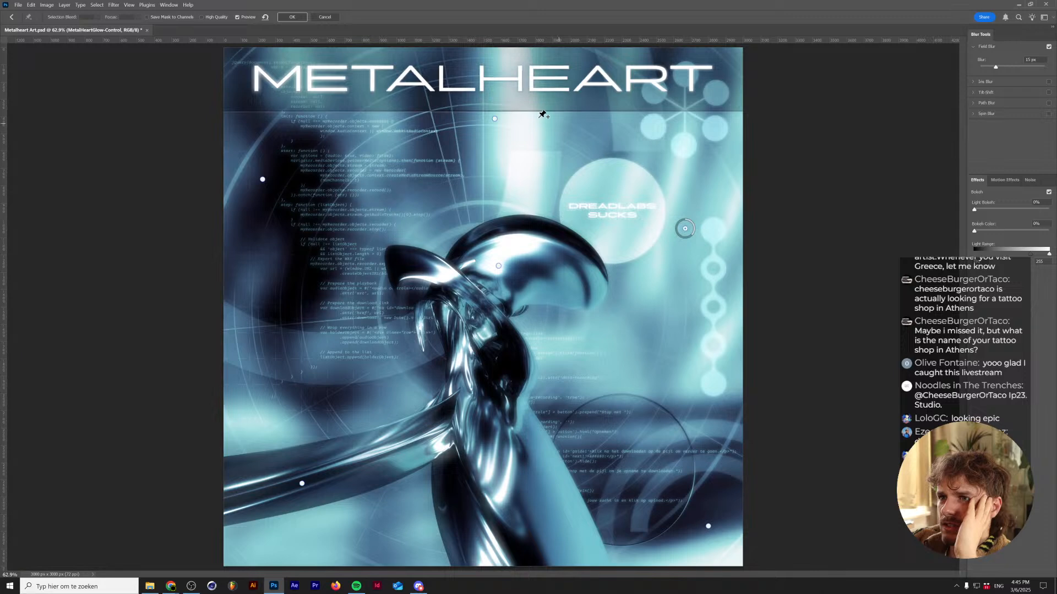
click(716, 121)
drag(723, 118, 732, 113)
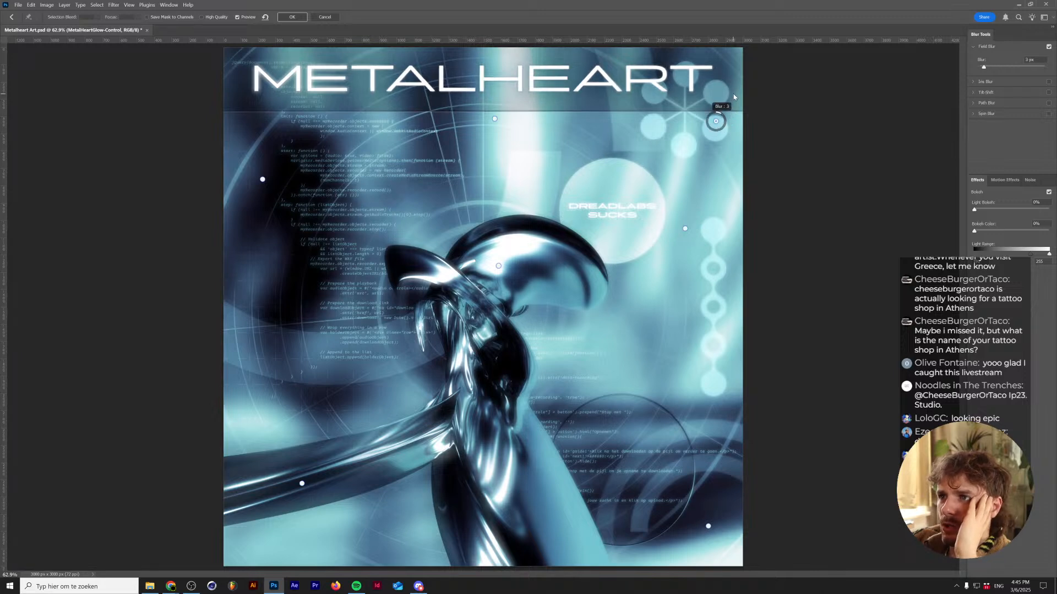
click(264, 120)
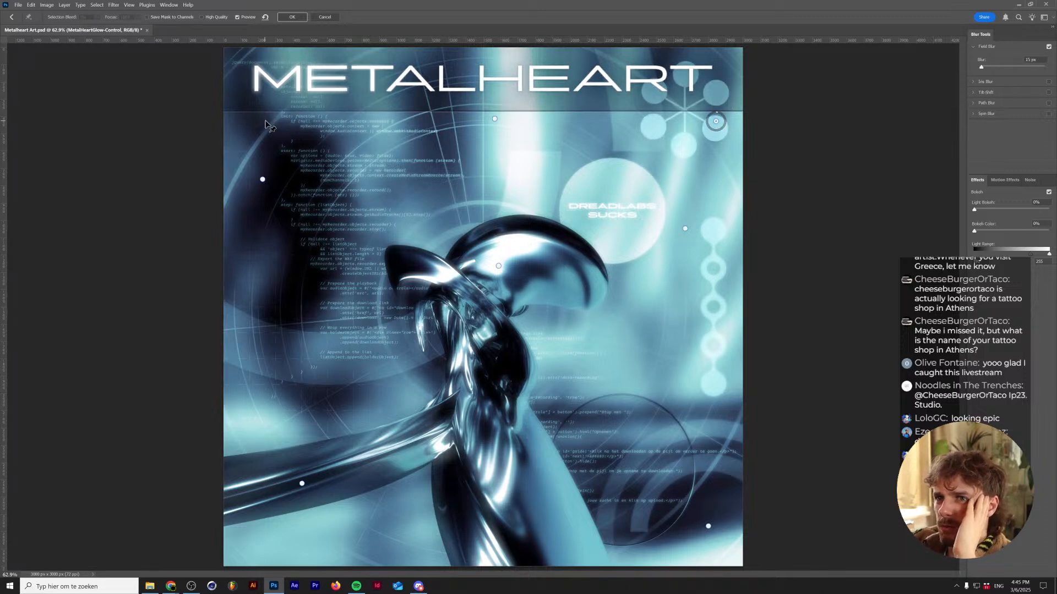
mouse_move(272, 128)
mouse_down()
mouse_move(282, 87)
mouse_move(256, 121)
mouse_move(262, 130)
mouse_move(267, 109)
mouse_up()
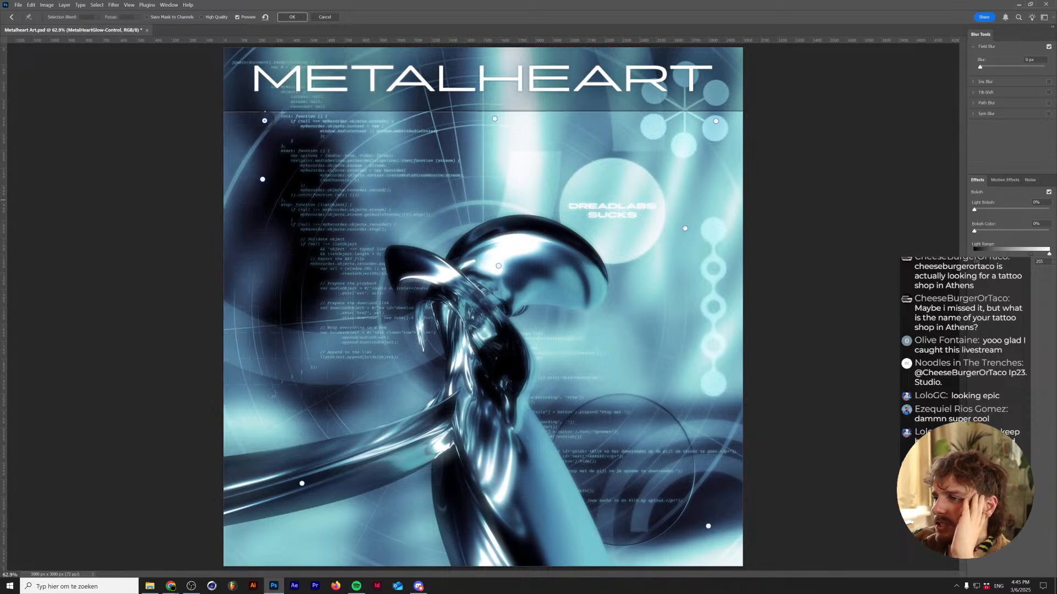
click(290, 17)
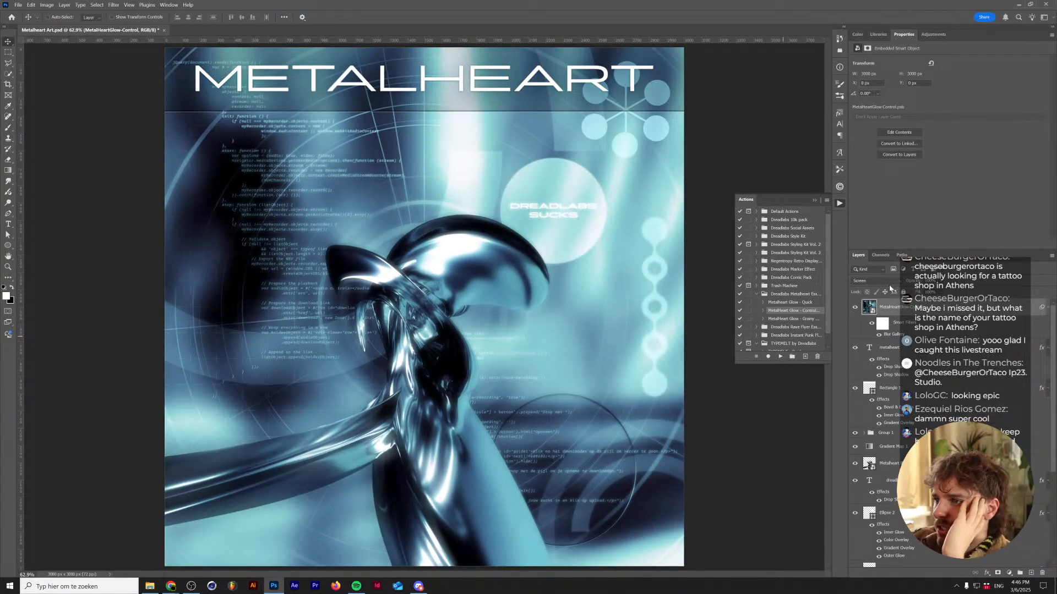
- Compare the artwork with and without the glow layer and view the whole composition
click(855, 306)
click(856, 306)
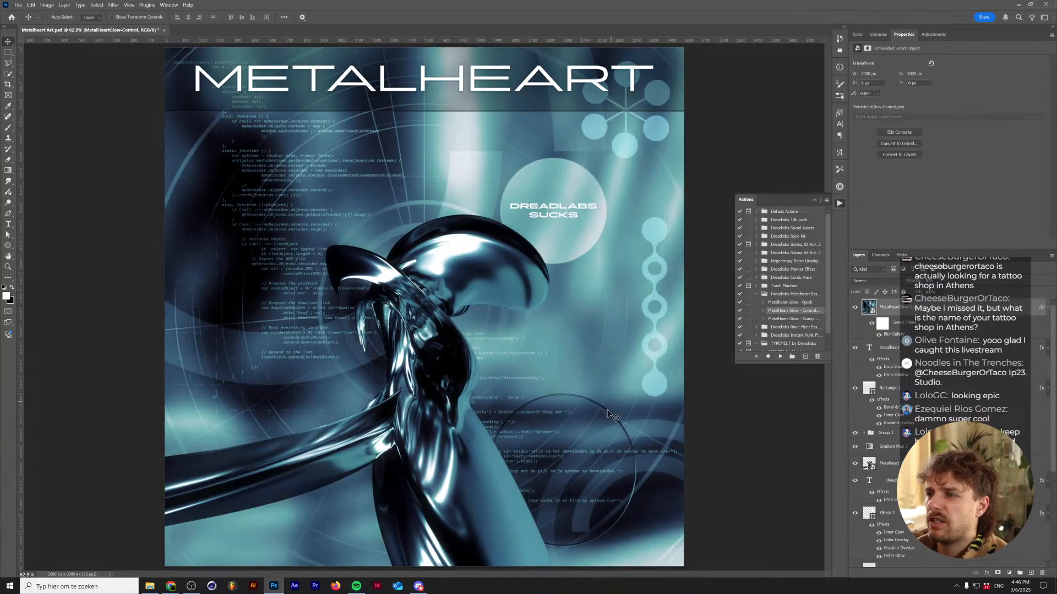
scroll(534, 415, down, 1)
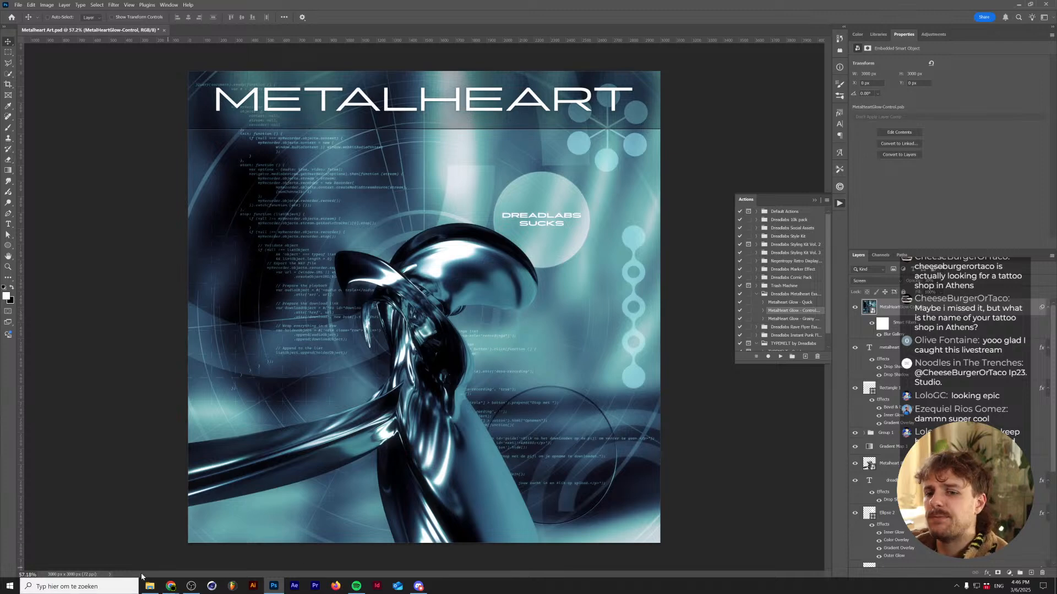
- Switch to File Explorer and open the Grain Textures folder in the Dreadlabs Metalheart Essentials assets
click(149, 586)
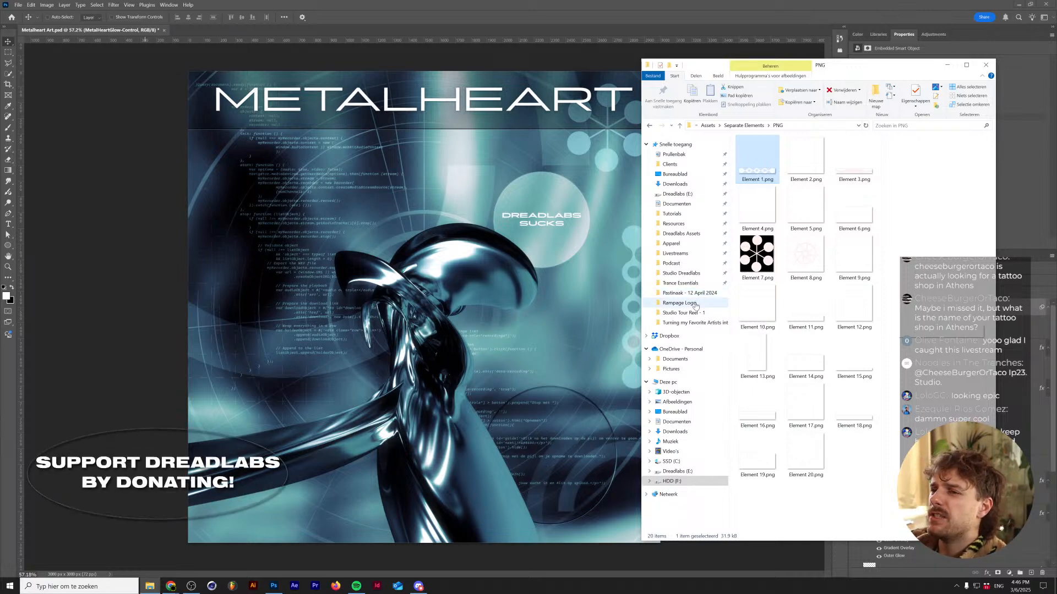
click(743, 125)
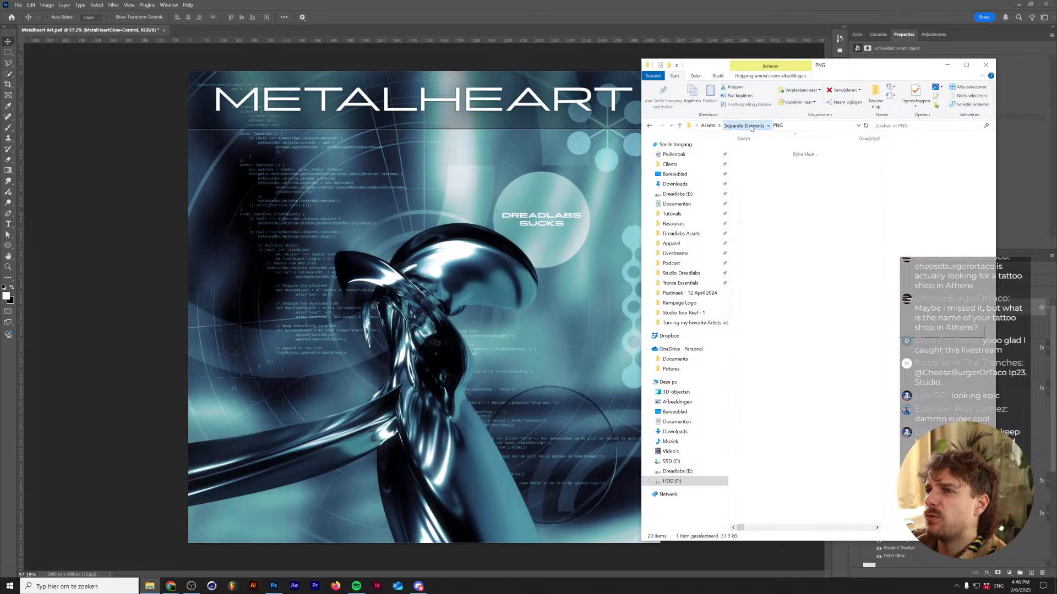
click(709, 125)
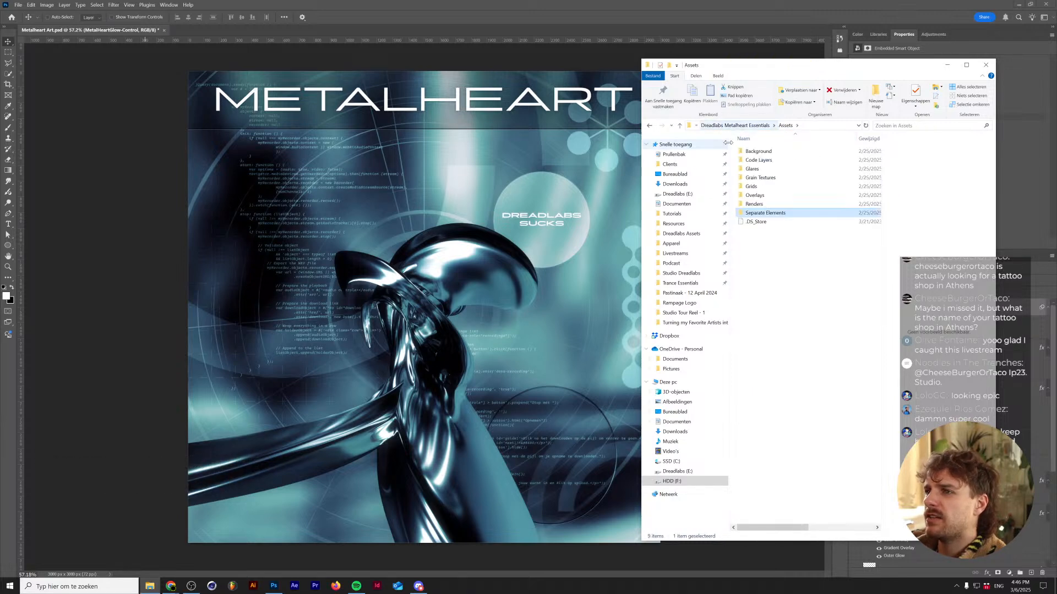
click(763, 182)
double_click(763, 182)
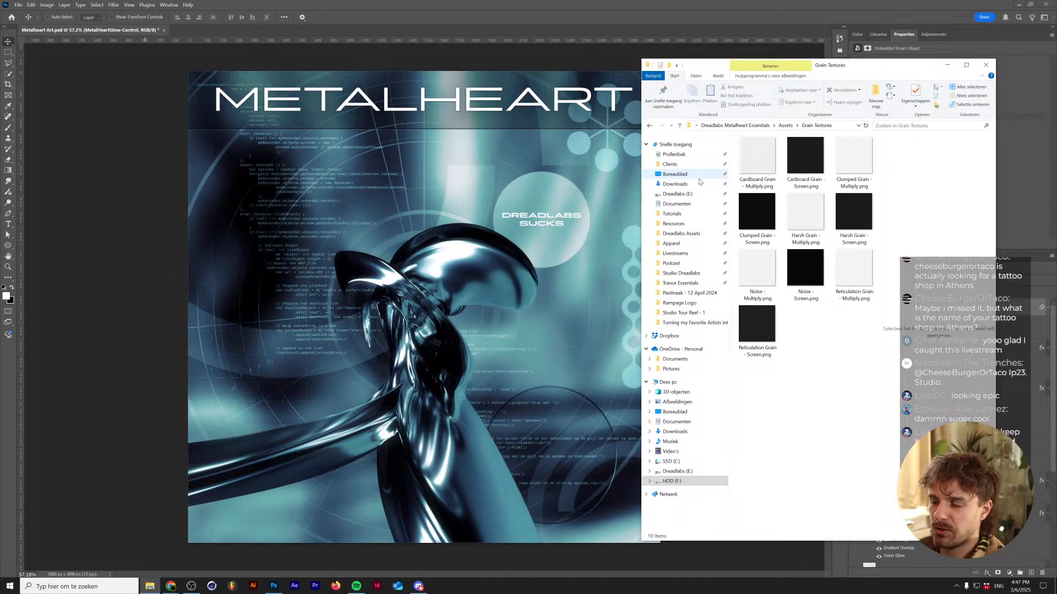
- Place the Noise - Multiply and Noise - Screen texture images into the Photoshop artwork
click(775, 259)
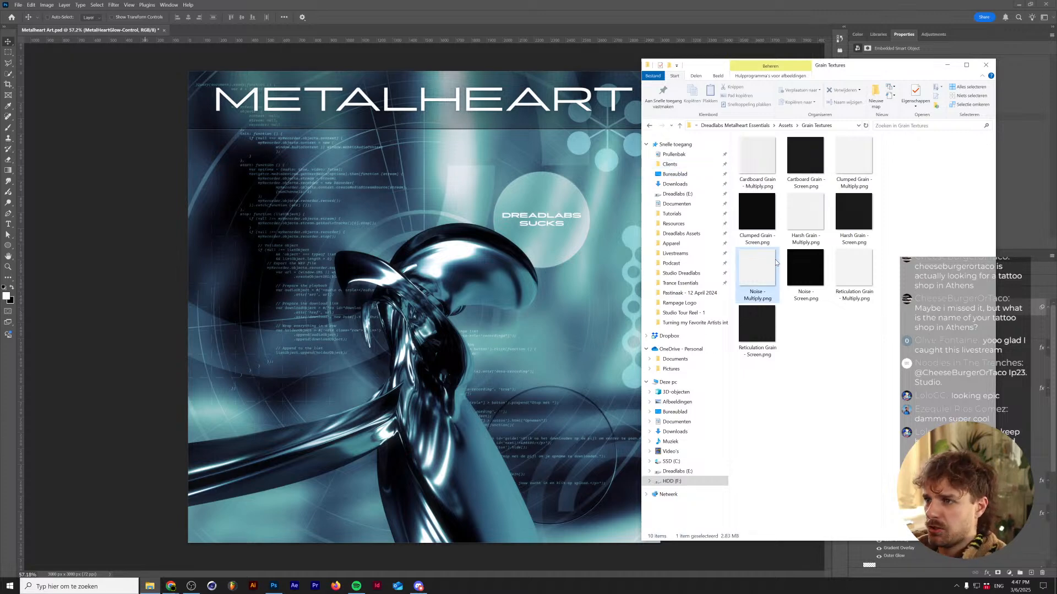
ctrl+click(790, 274)
drag(790, 274, 386, 260)
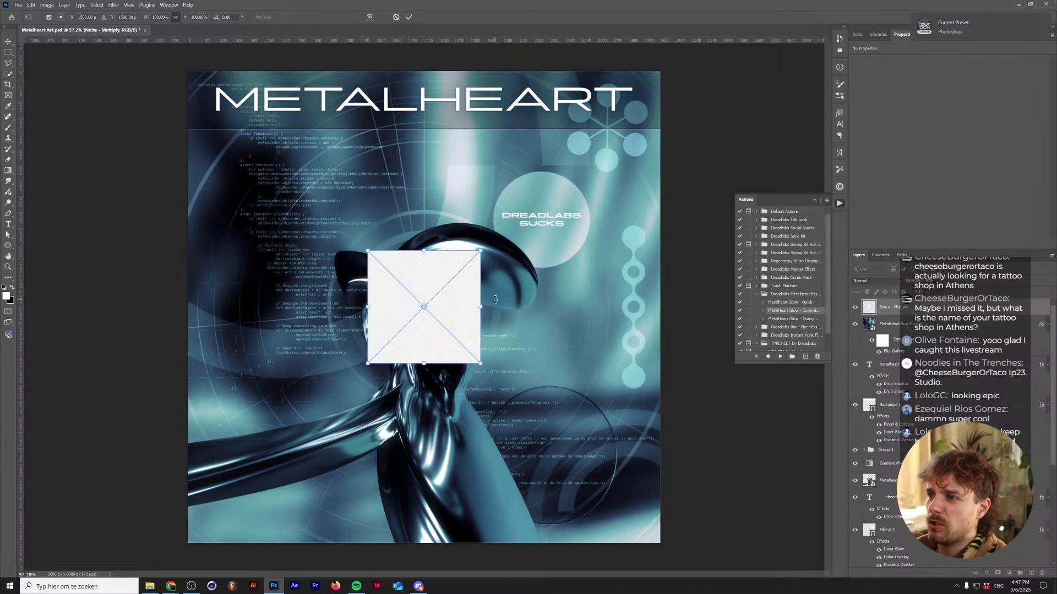
key(Return)
key(Return)
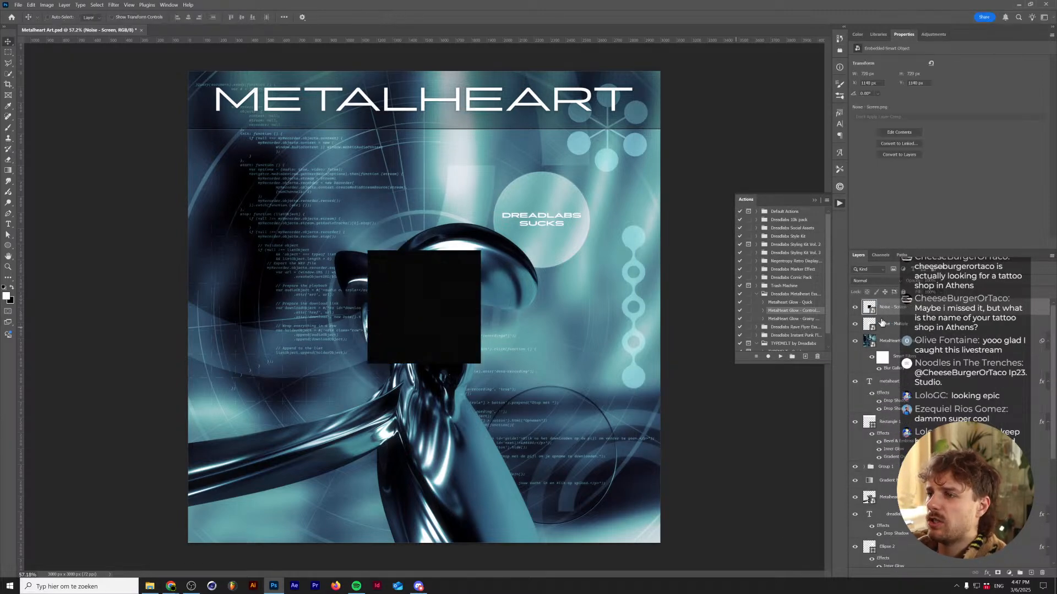
- Scale both noise layers together from their centre until they cover the whole 3000 × 3000 px canvas
shift+click(883, 324)
key(ctrl+t)
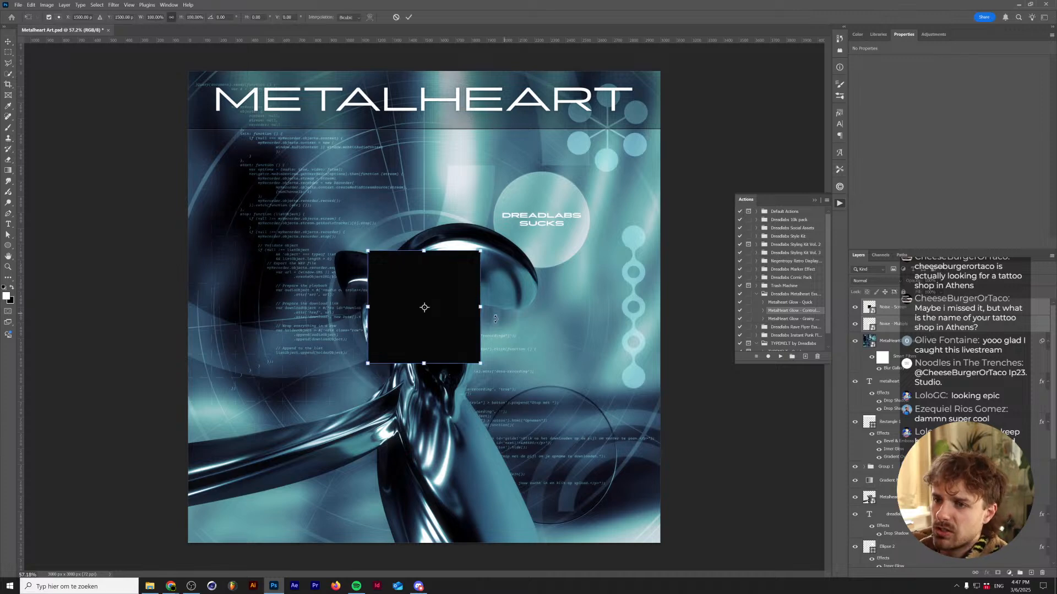
drag(481, 308, 663, 296)
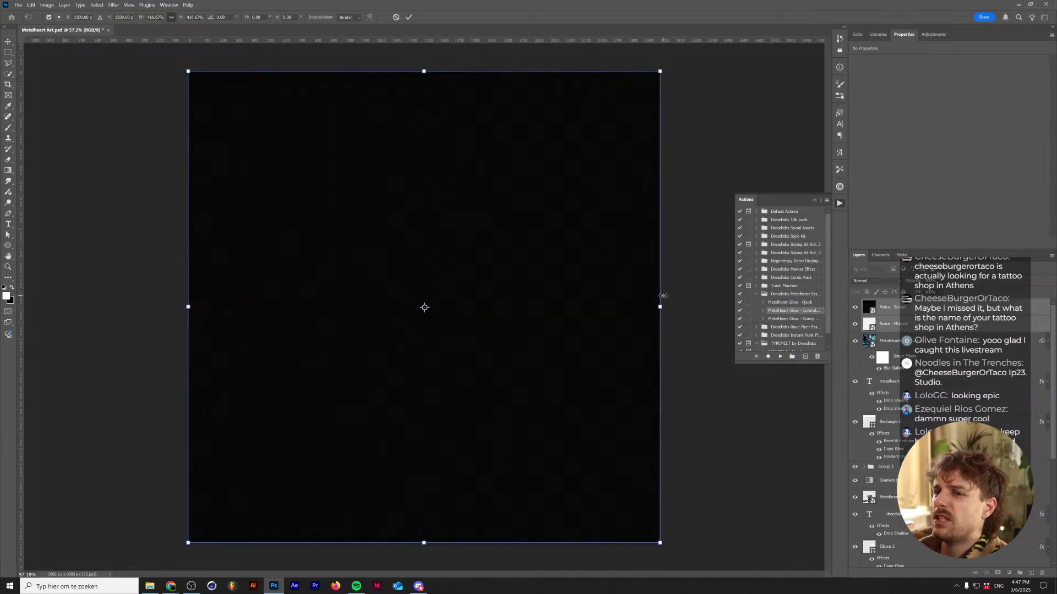
key(Return)
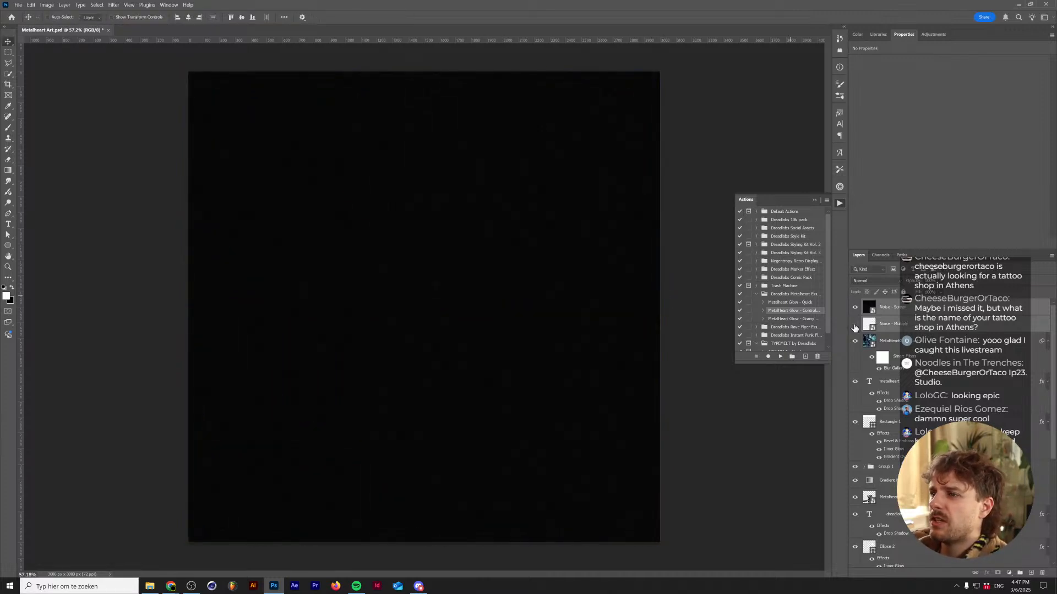
- Hide the Noise - Multiply layer and set the Noise - Screen layer's blend mode to Screen
click(911, 308)
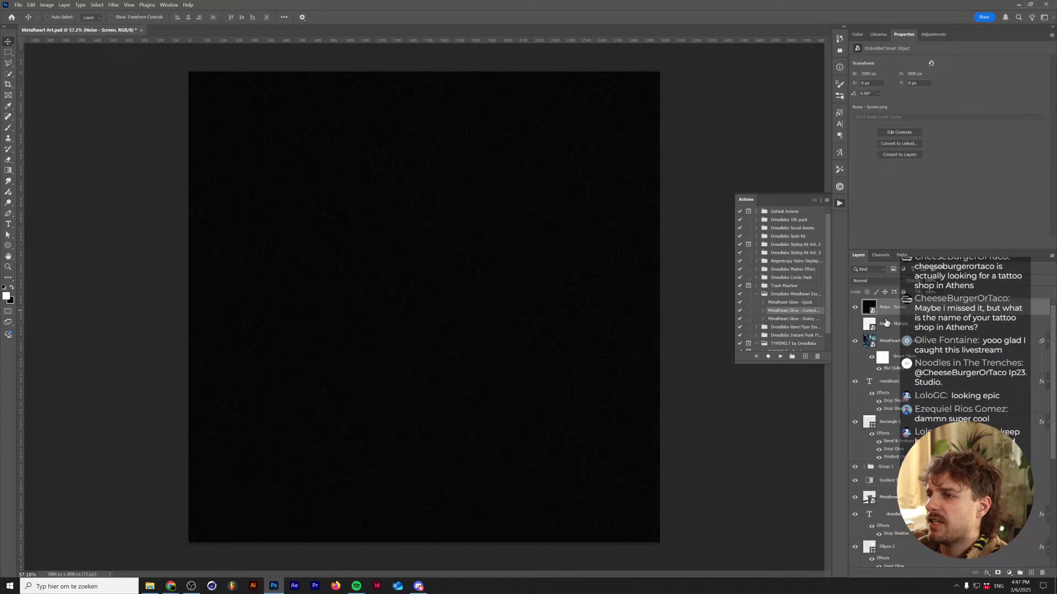
click(873, 282)
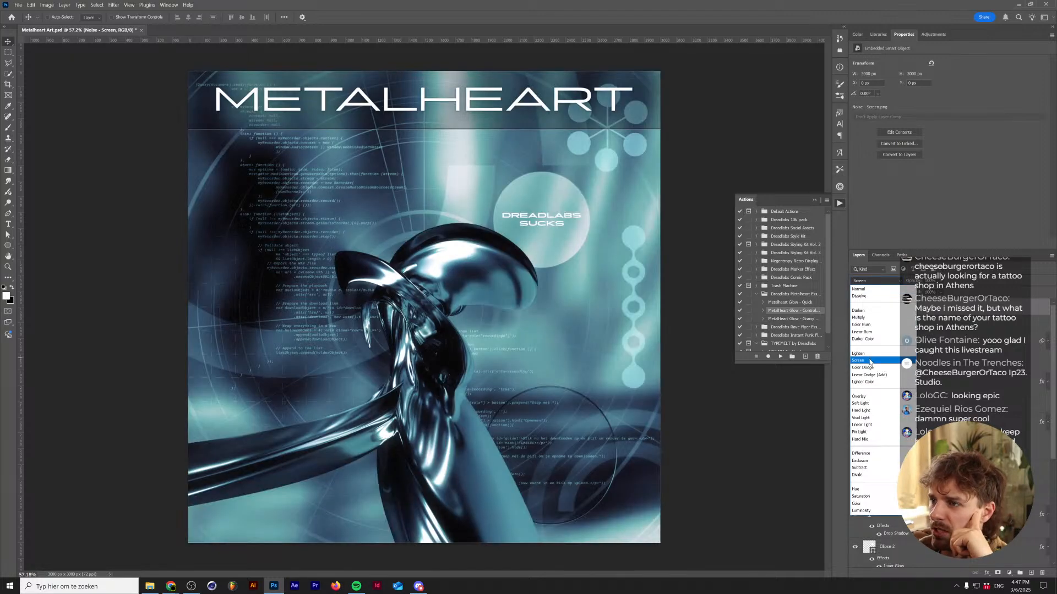
click(870, 360)
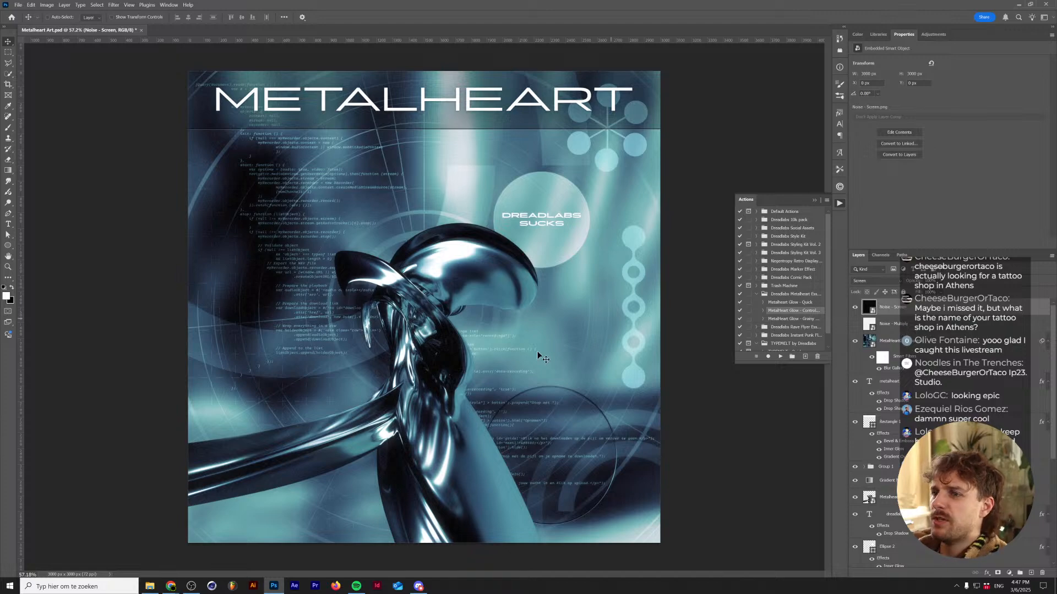
- Examine the screened noise grain up close on the teal background and the dark upper curve of the chrome render
scroll(571, 347, up, 10)
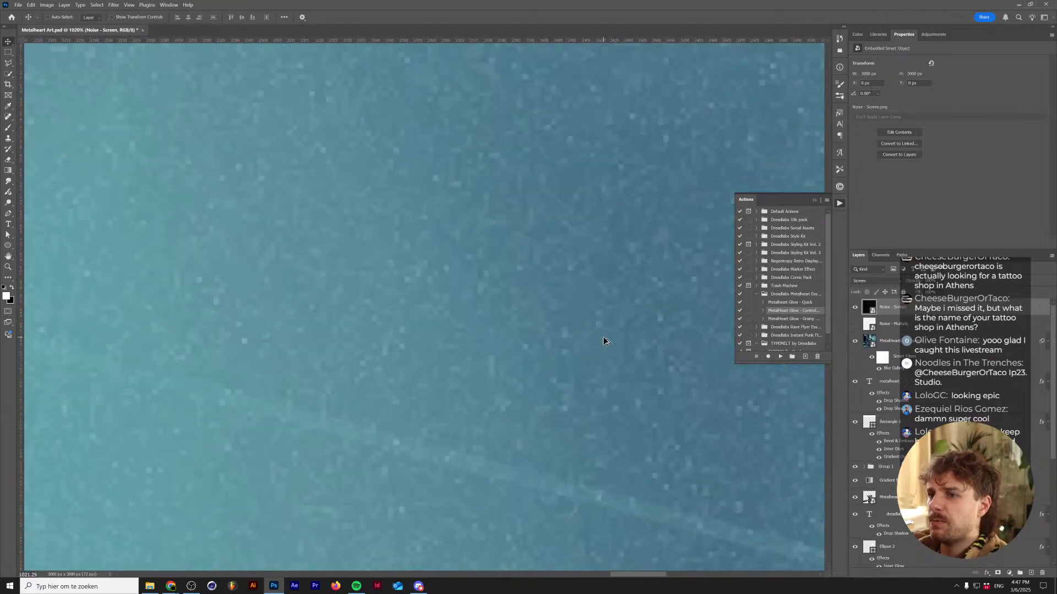
scroll(604, 341, down, 1)
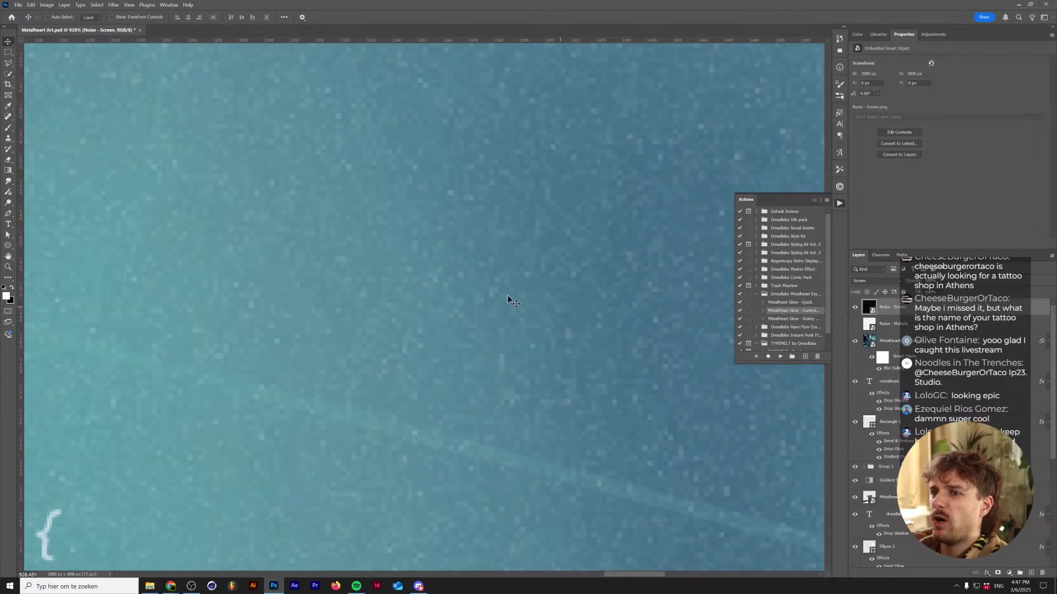
scroll(507, 295, down, 10)
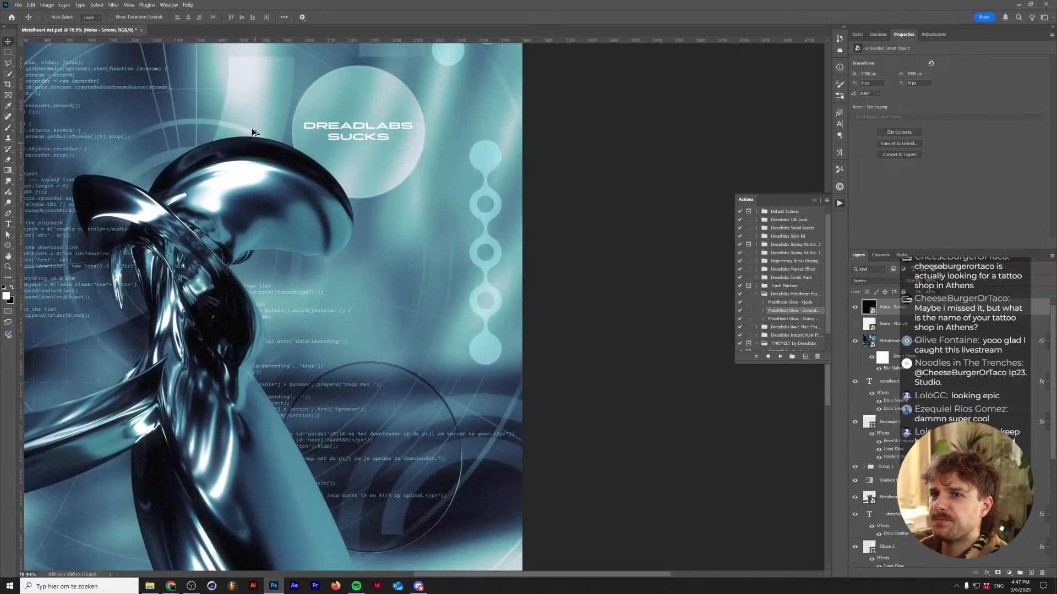
scroll(252, 132, up, 12)
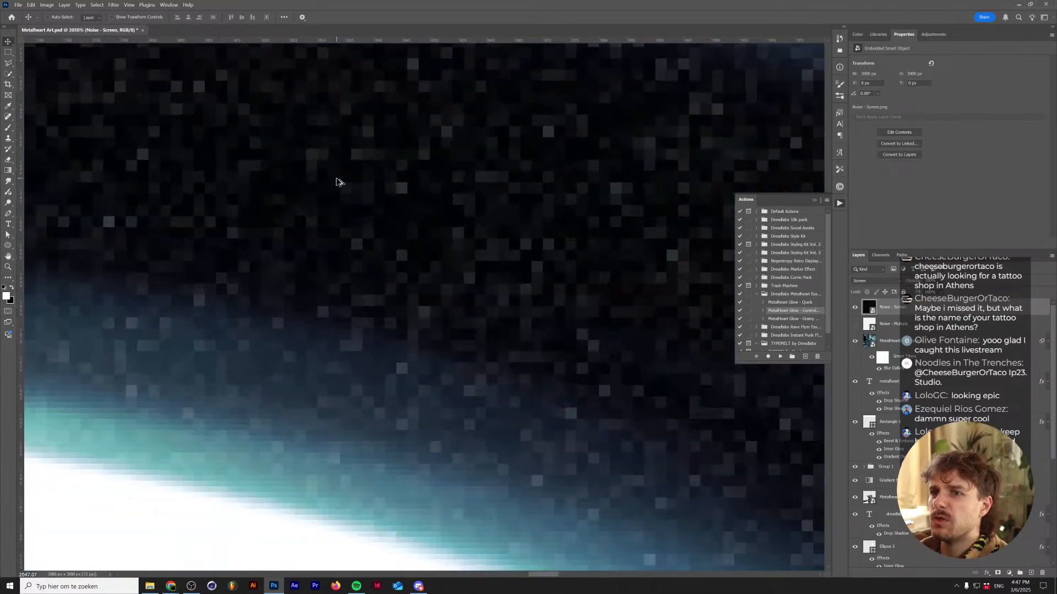
scroll(336, 181, down, 7)
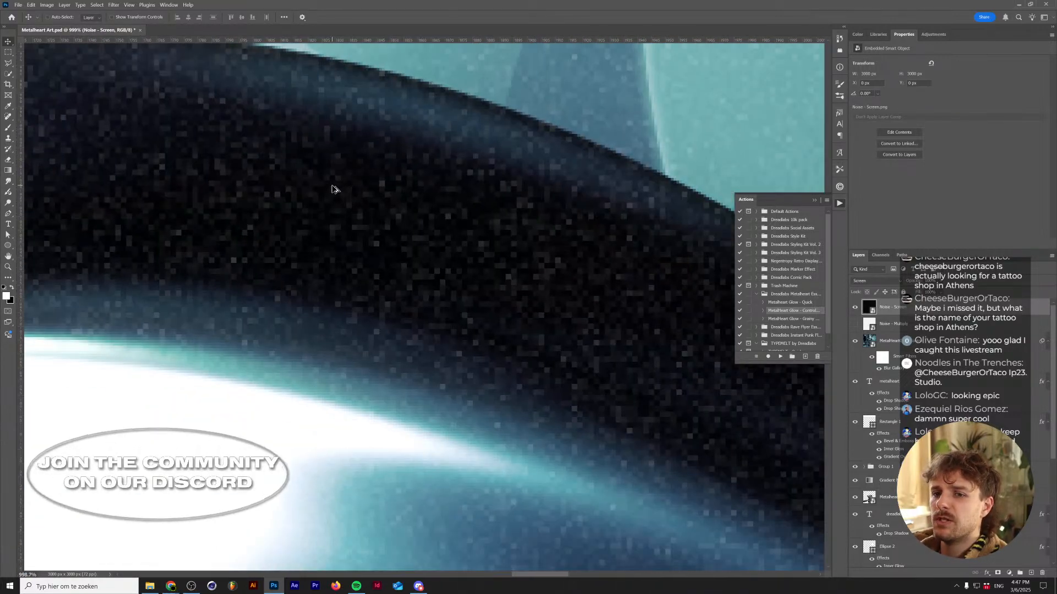
scroll(333, 188, up, 2)
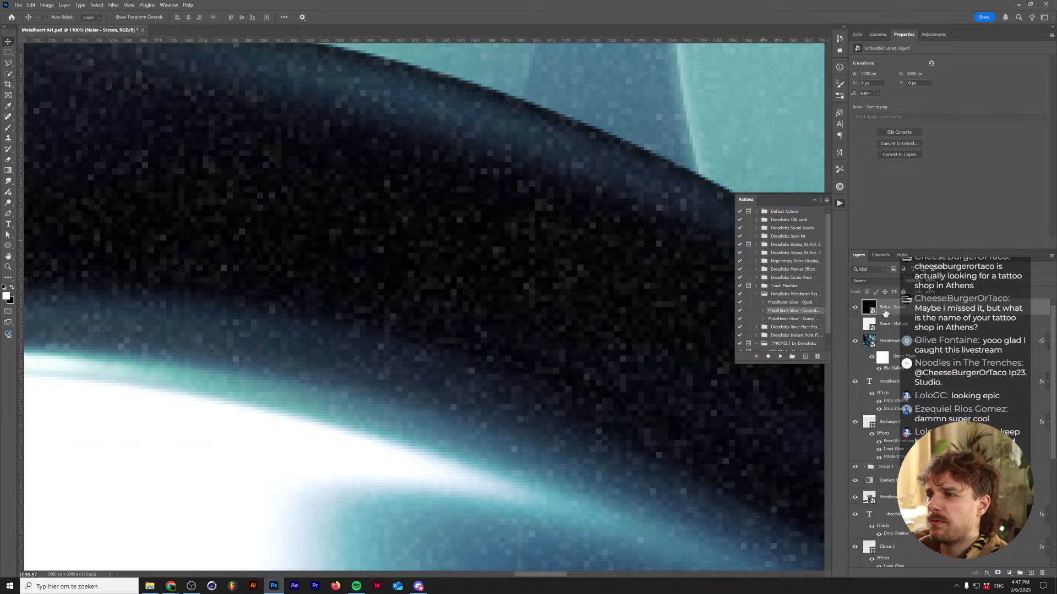
- Try Normal and Linear Dodge (Add) blending on the Noise - Screen layer and return it to Screen
click(864, 282)
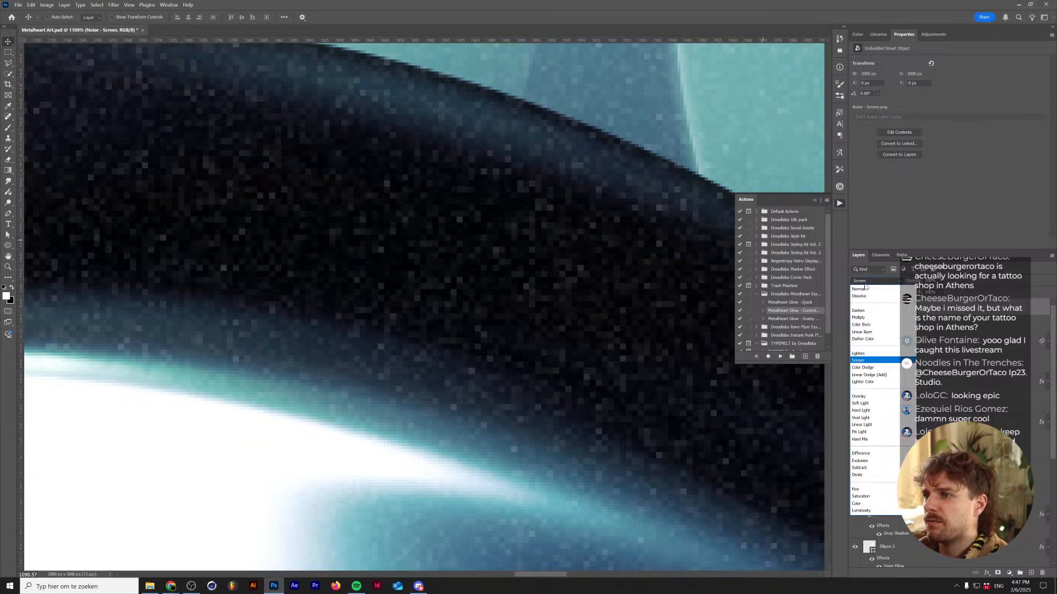
click(863, 289)
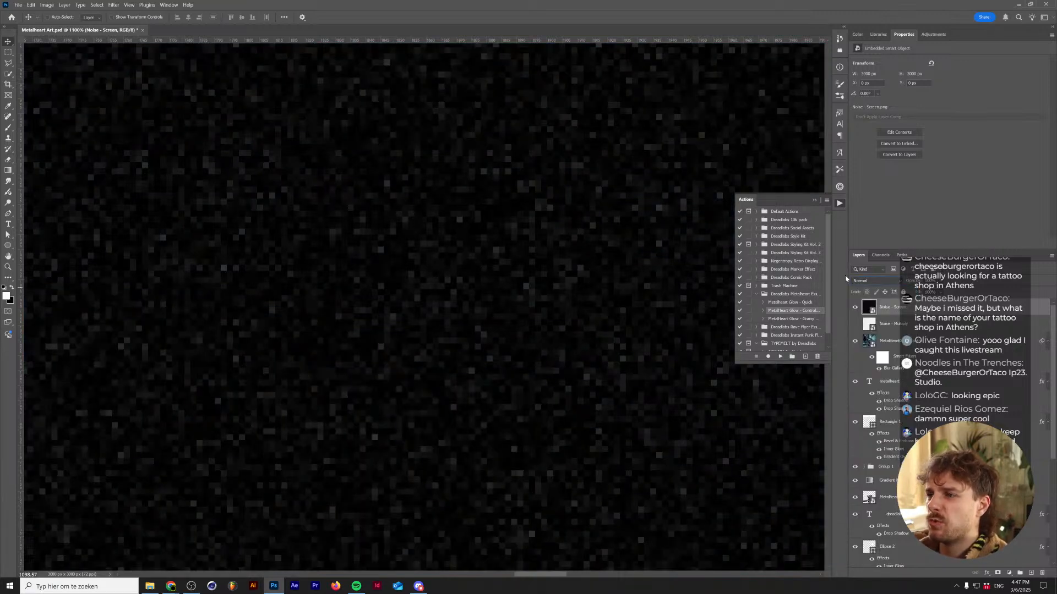
click(867, 280)
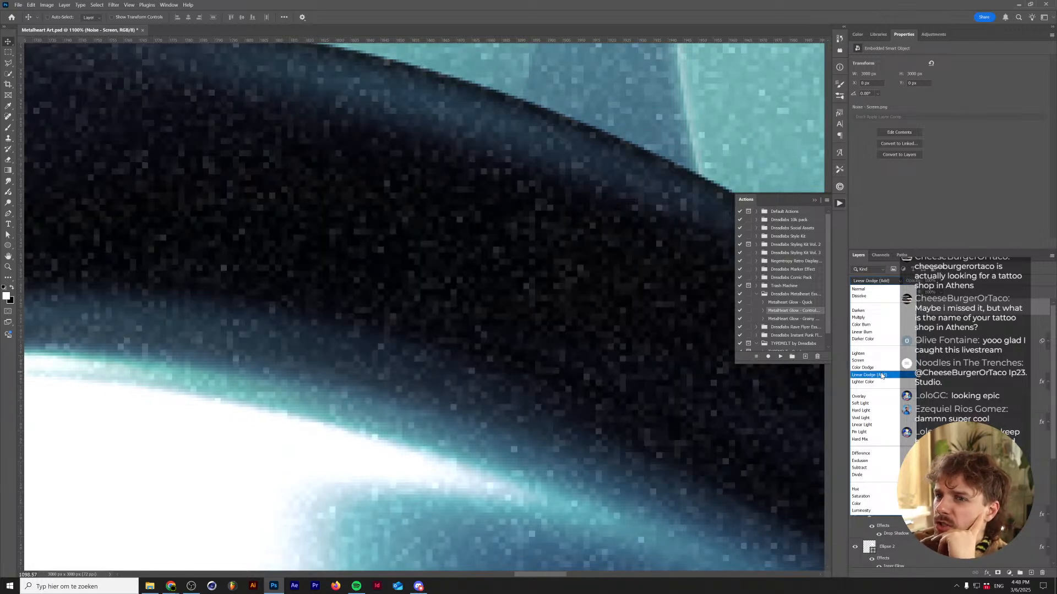
click(859, 361)
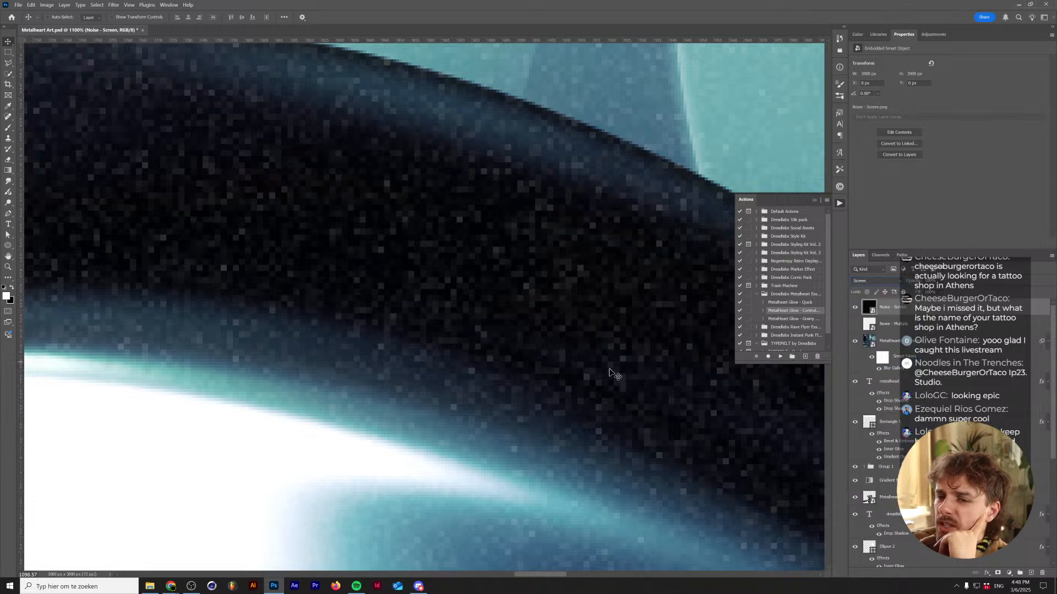
- Collapse the actions list, show Noise - Multiply instead of Noise - Screen, and set its blend mode to Multiply
click(814, 200)
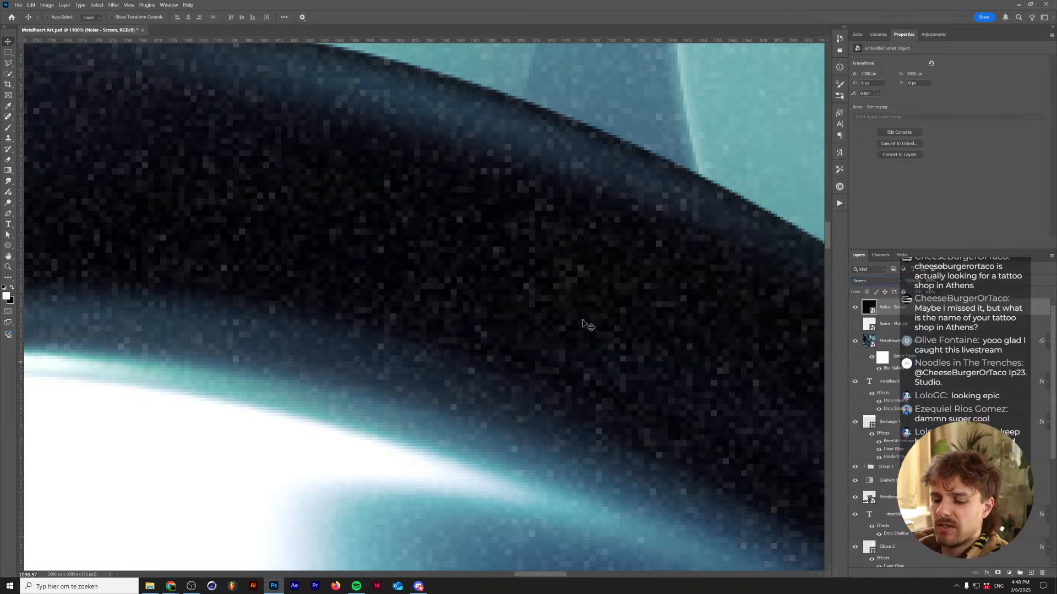
scroll(610, 308, down, 1)
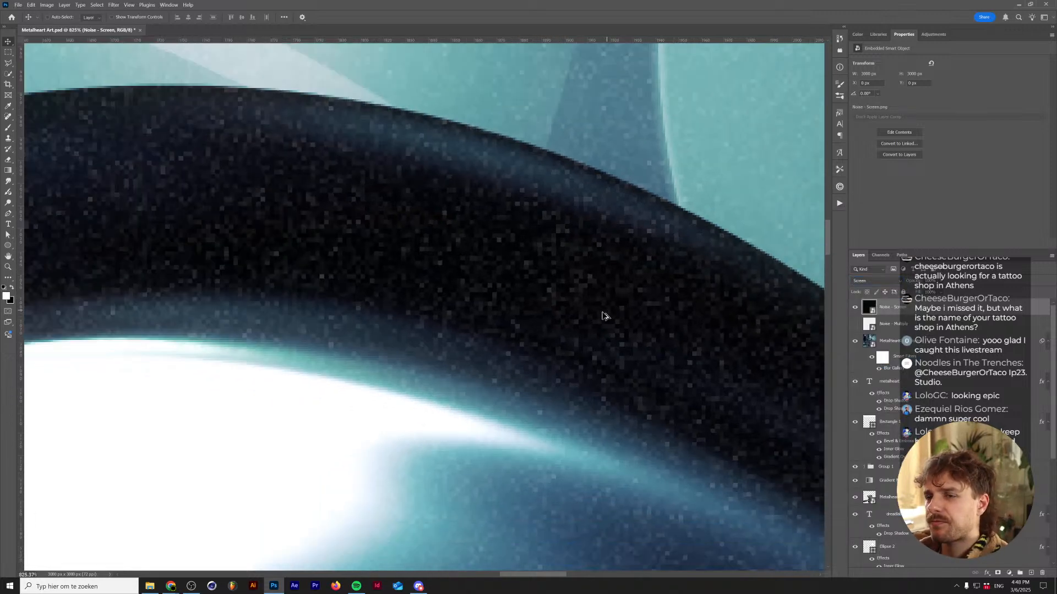
scroll(539, 298, down, 1)
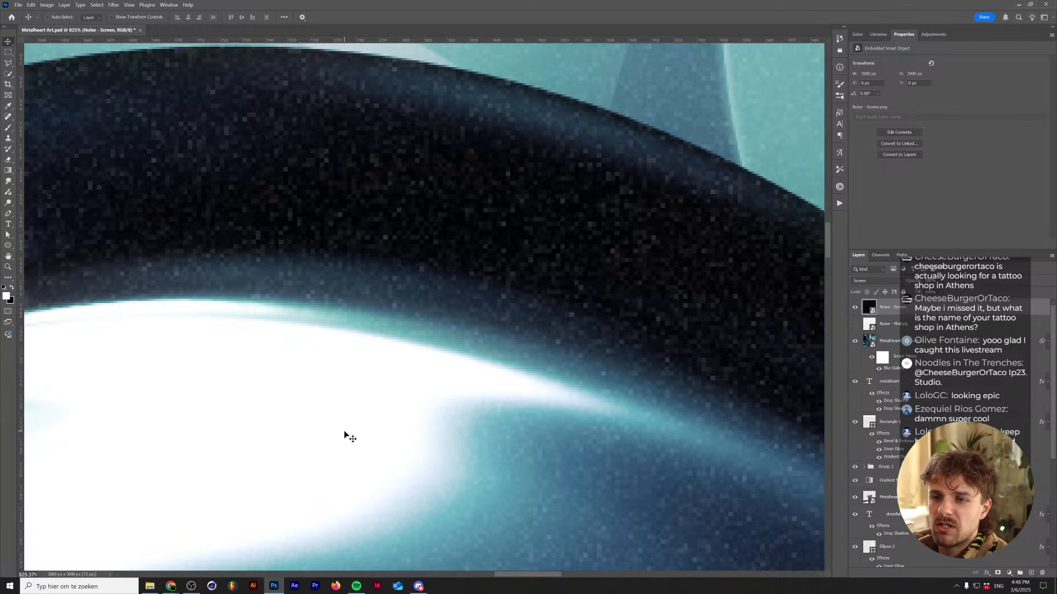
click(881, 326)
click(854, 325)
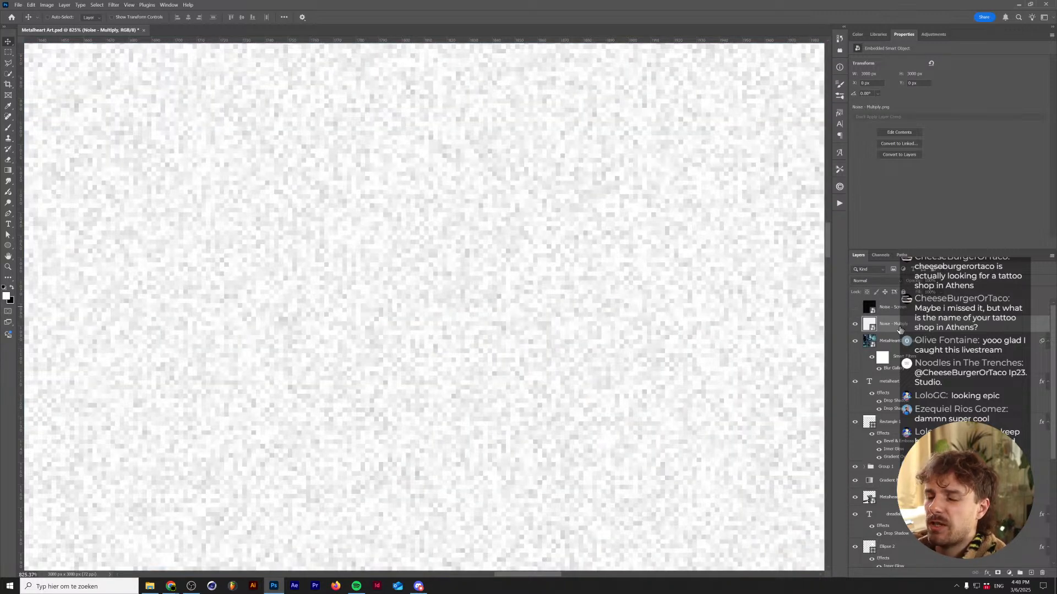
click(885, 282)
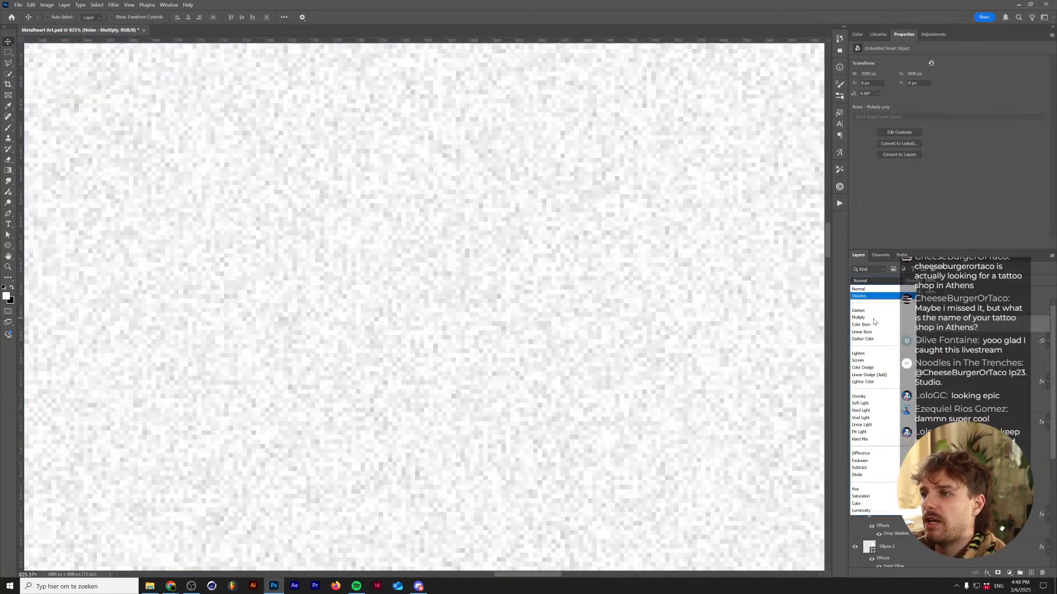
click(873, 319)
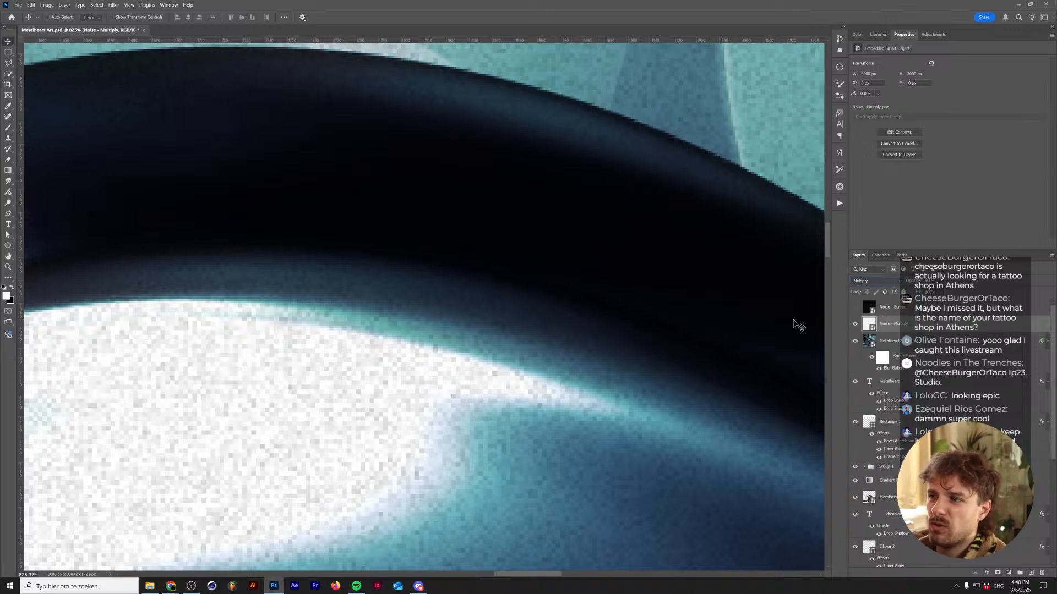
- Turn the Noise - Screen layer back on and compare the grain with each noise layer hidden and shown
click(856, 309)
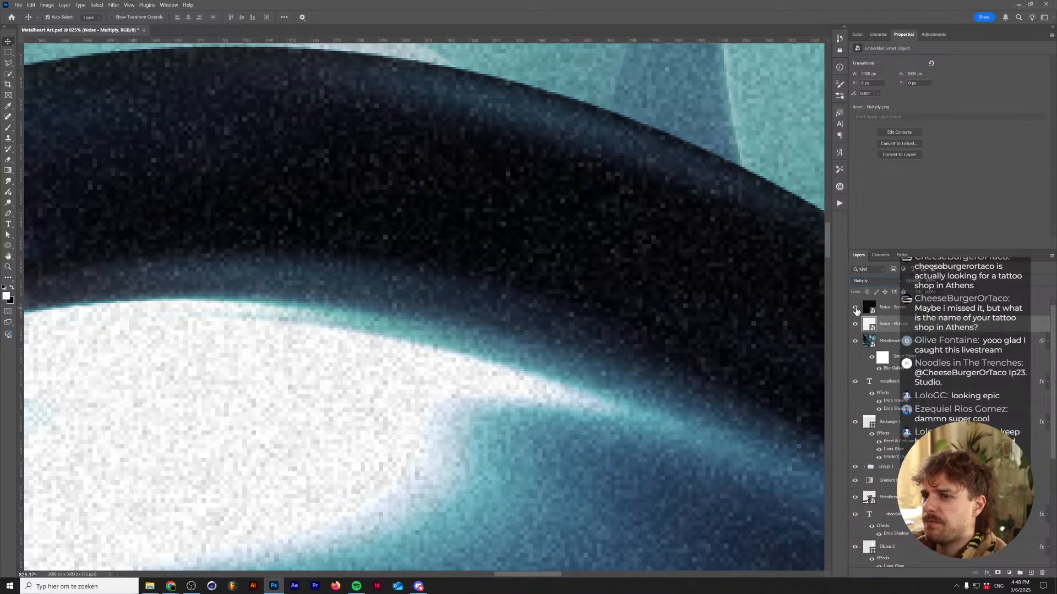
click(855, 308)
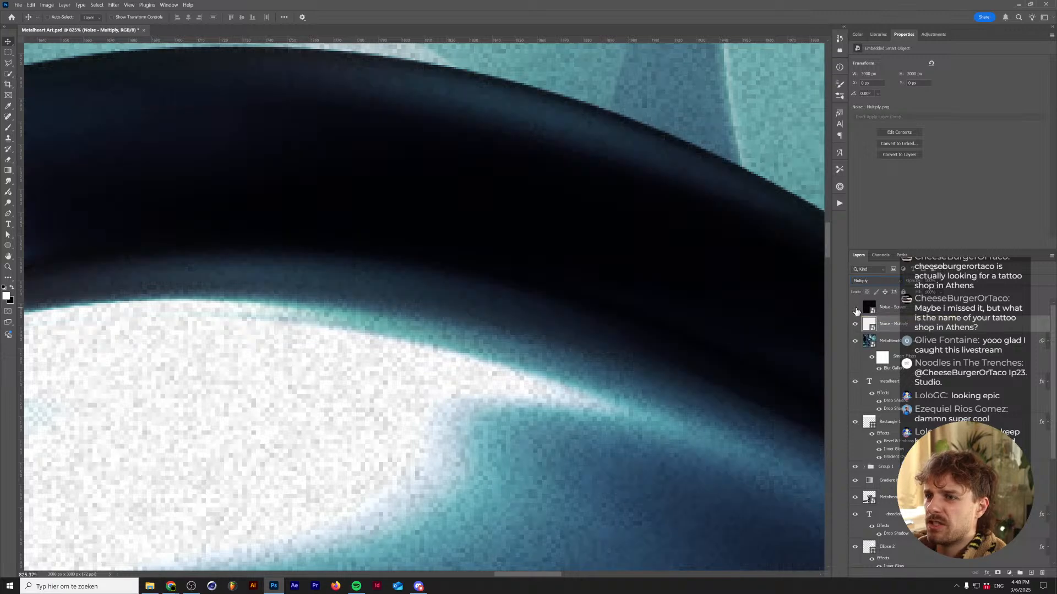
click(854, 308)
click(856, 324)
click(856, 324)
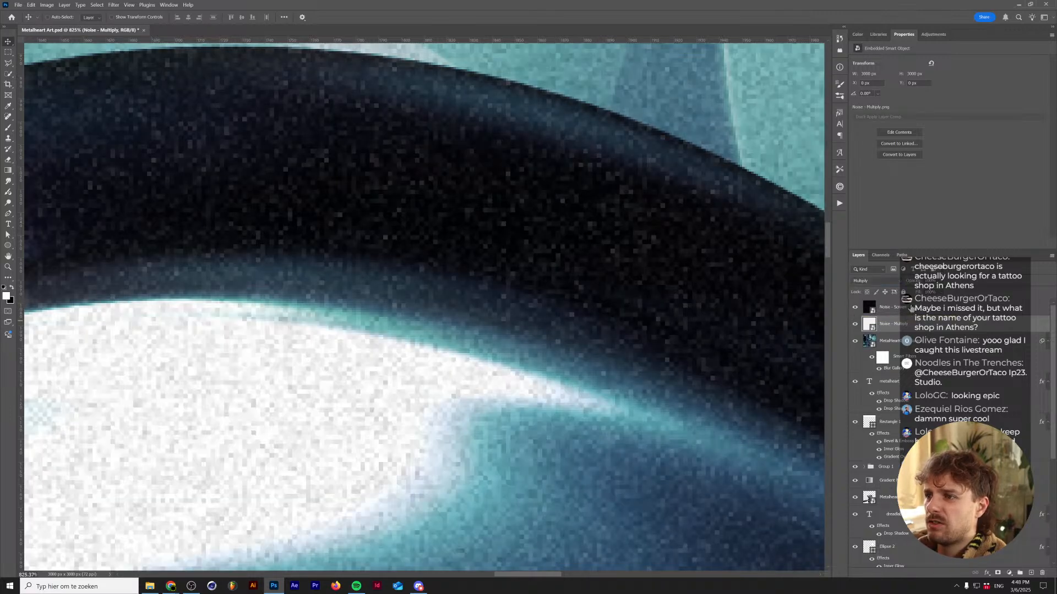
- View the whole composition with both noise layers on and make Noise - Screen the active layer
click(910, 307)
key(ctrl+0)
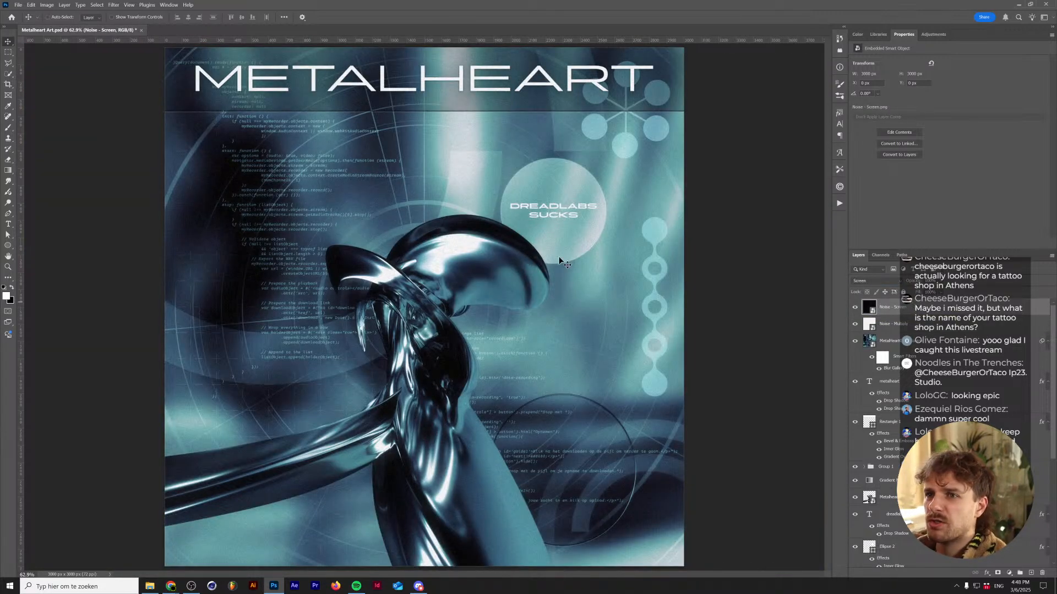
click(901, 324)
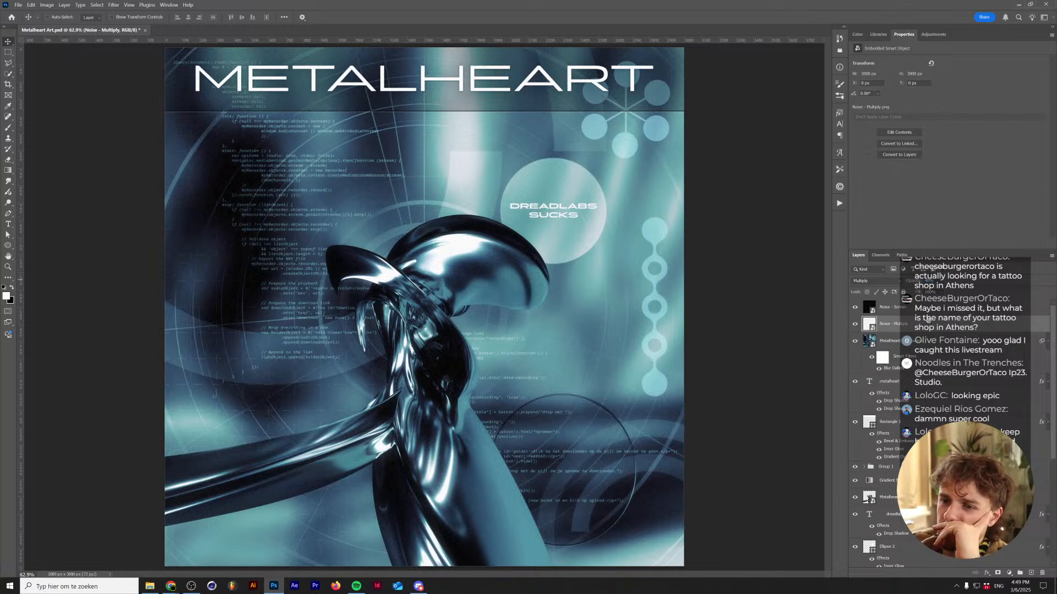
click(890, 308)
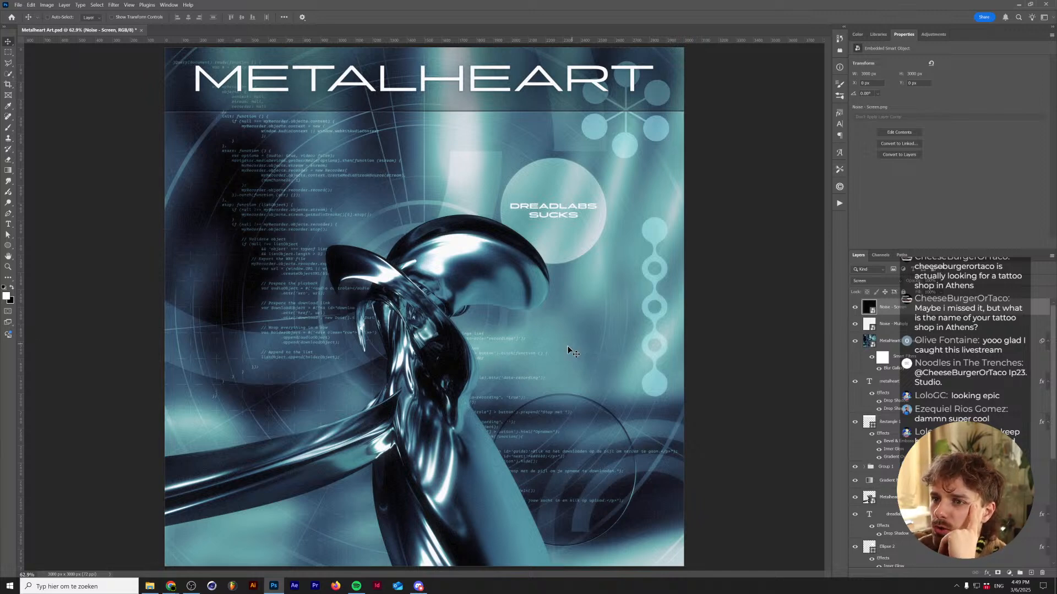
- Open the Usage Guide PDF from the How to Use folder of the Dreadlabs Metalheart Essentials pack in the browser
click(149, 586)
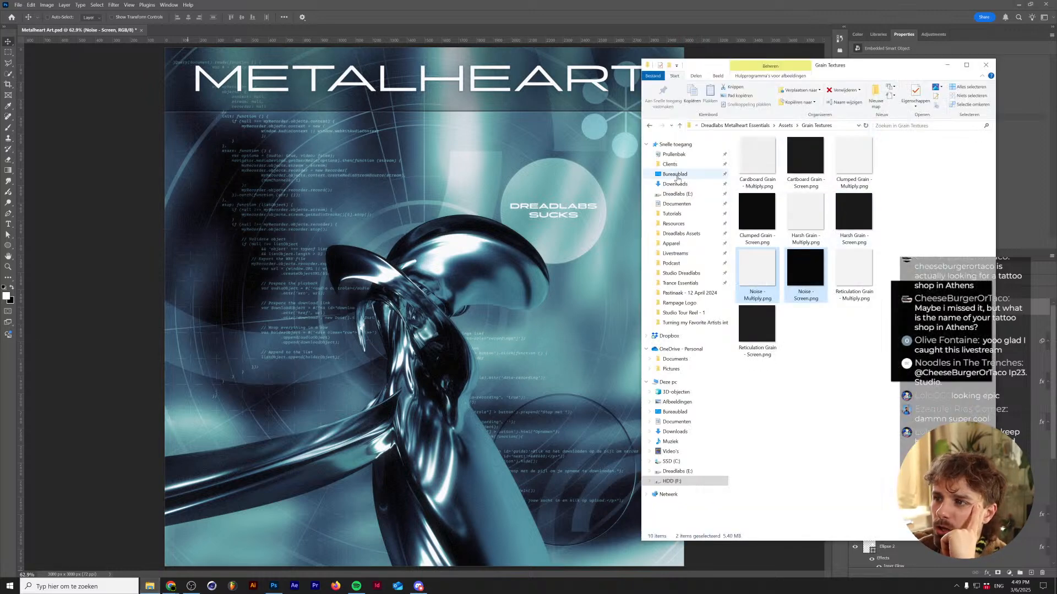
click(735, 126)
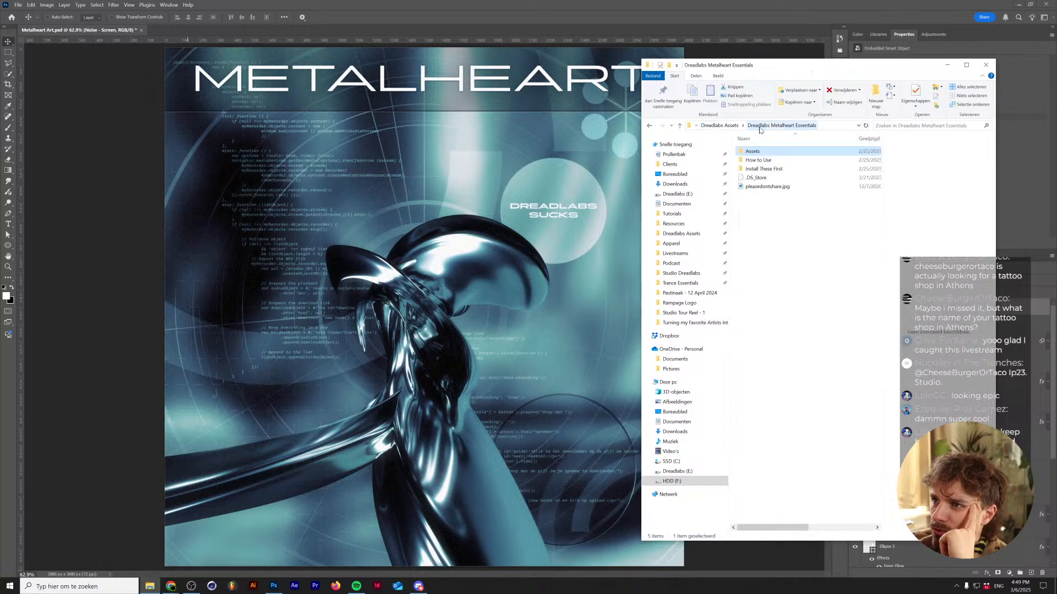
double_click(776, 152)
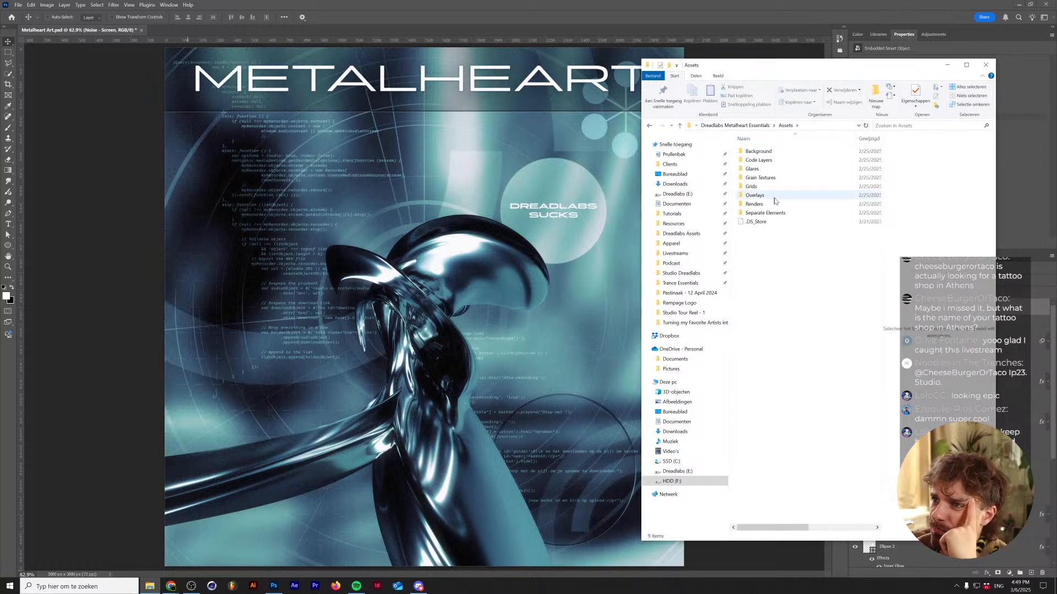
click(764, 125)
double_click(769, 160)
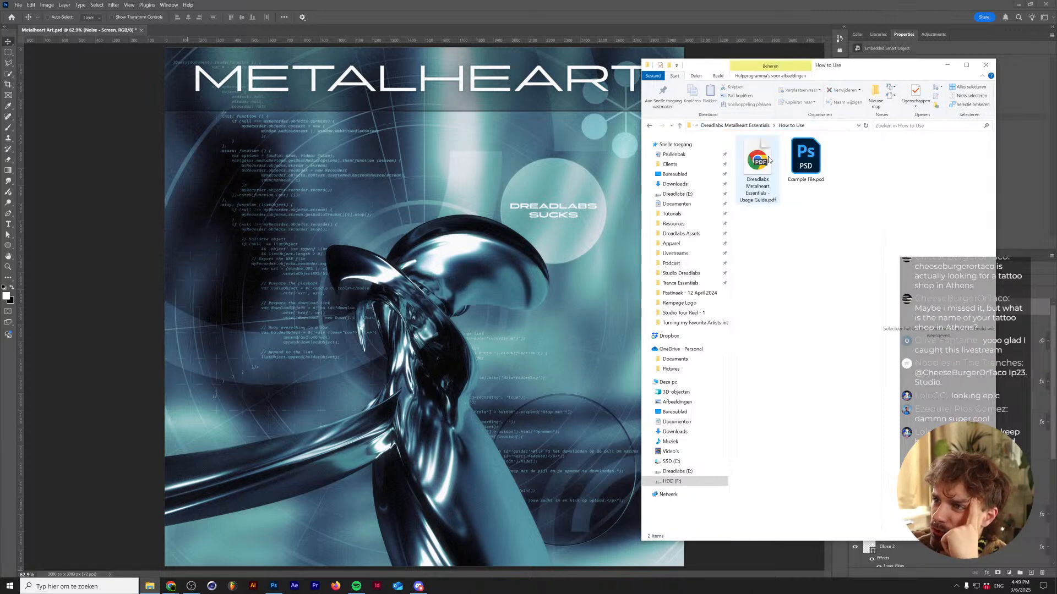
click(769, 160)
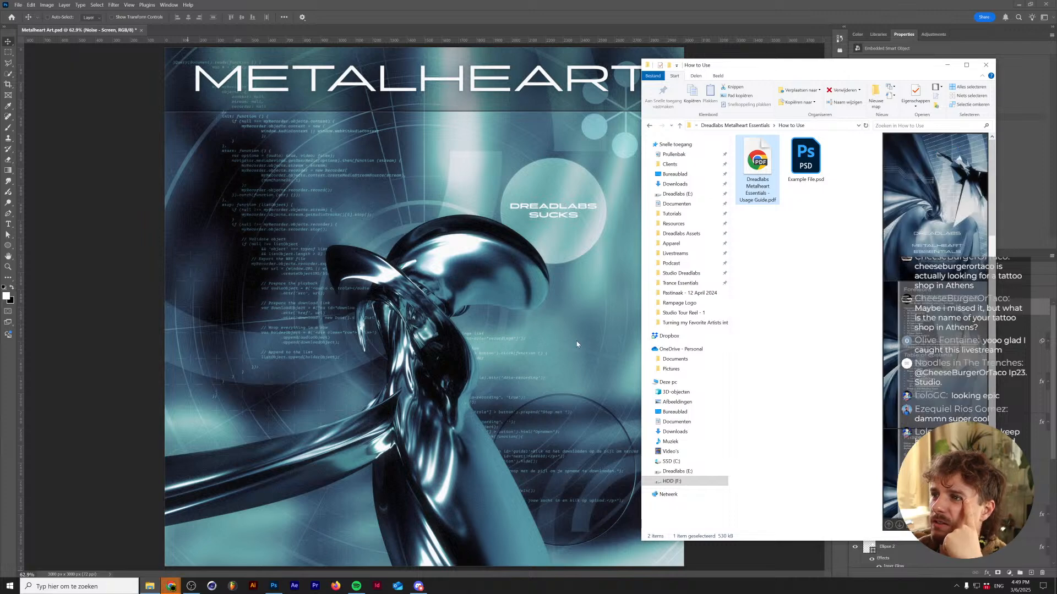
mouse_move(171, 586)
click(202, 550)
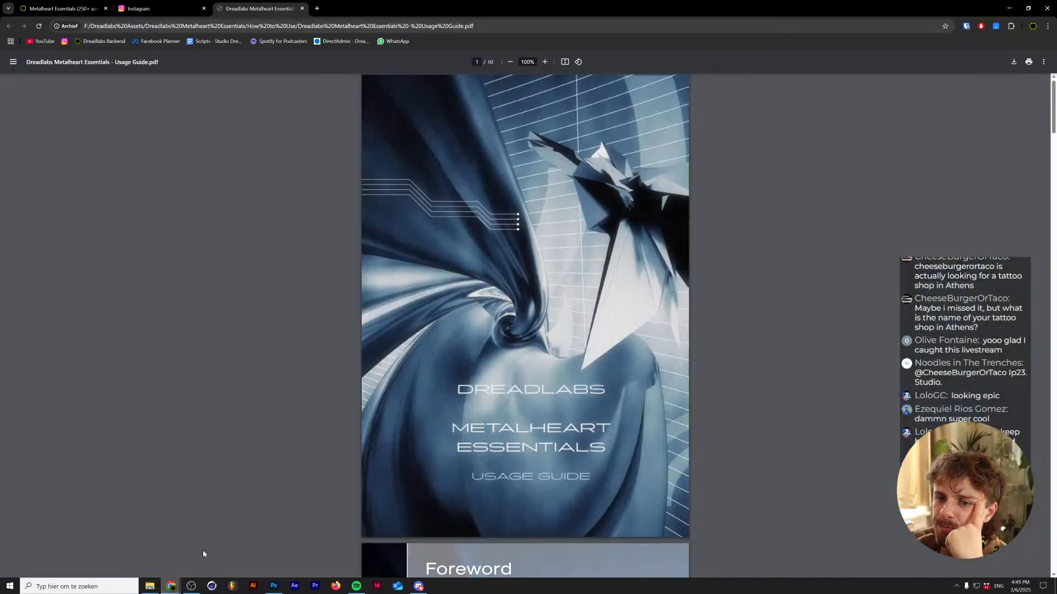
- Look through the usage guide's cover, foreword, table of contents, Phase 0 installation pages and the 1.1 background section
scroll(514, 255, down, 3)
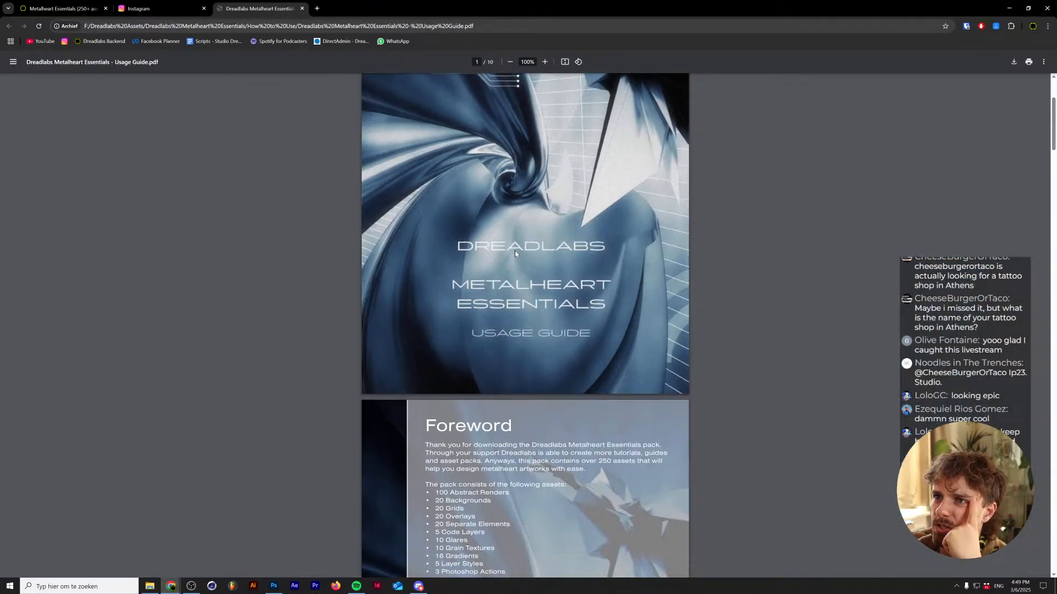
scroll(514, 250, up, 3)
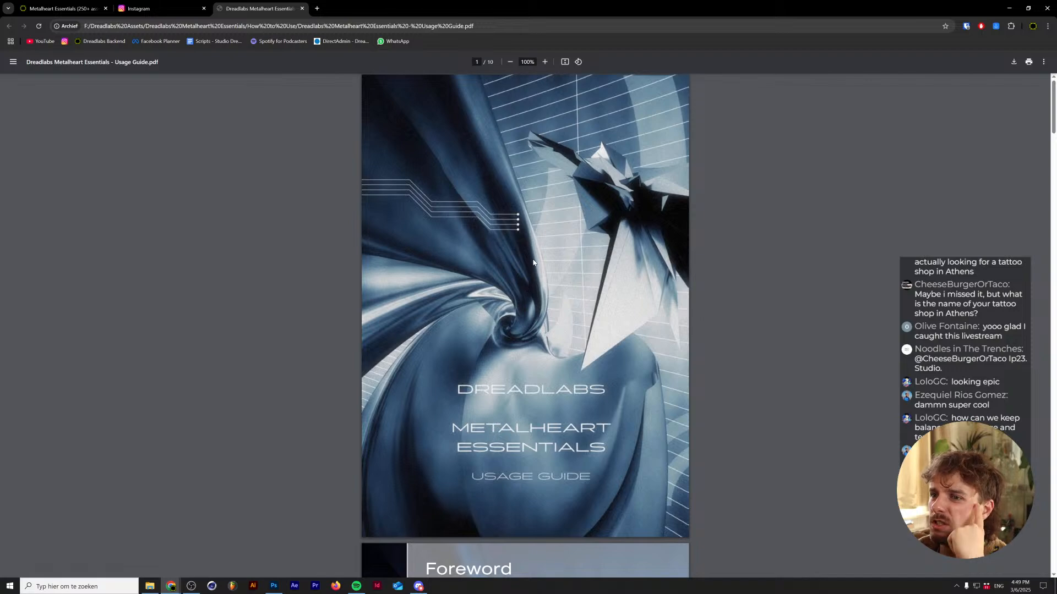
scroll(531, 259, down, 6)
scroll(534, 263, down, 2)
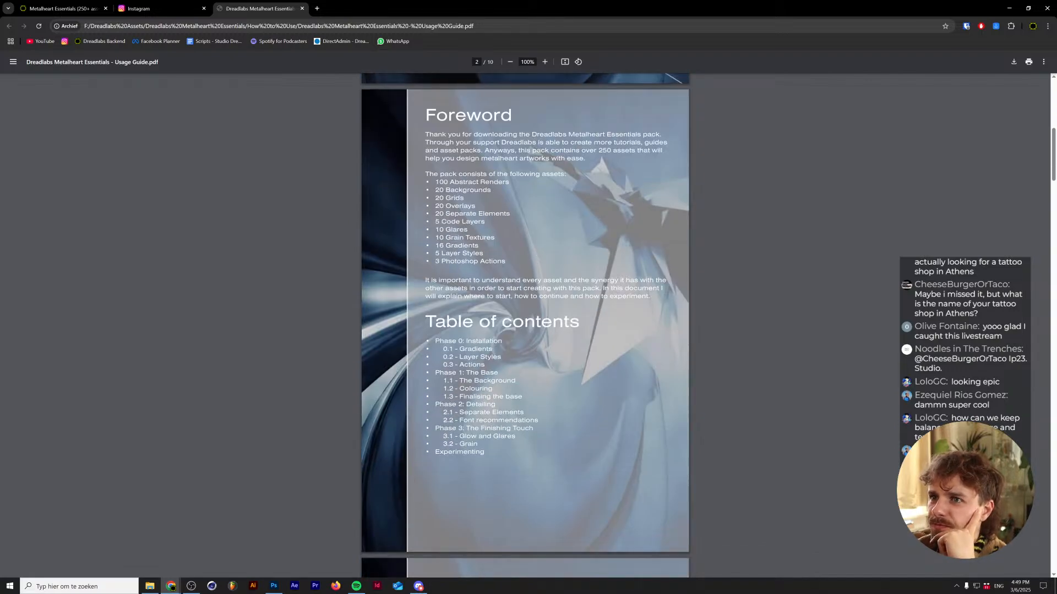
scroll(525, 325, down, 8)
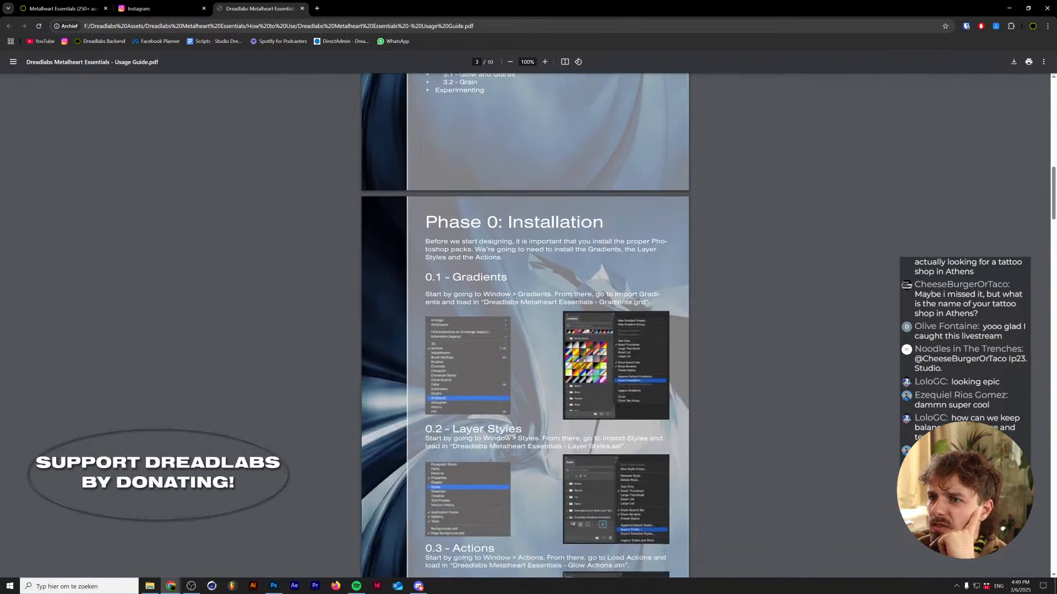
scroll(445, 283, down, 10)
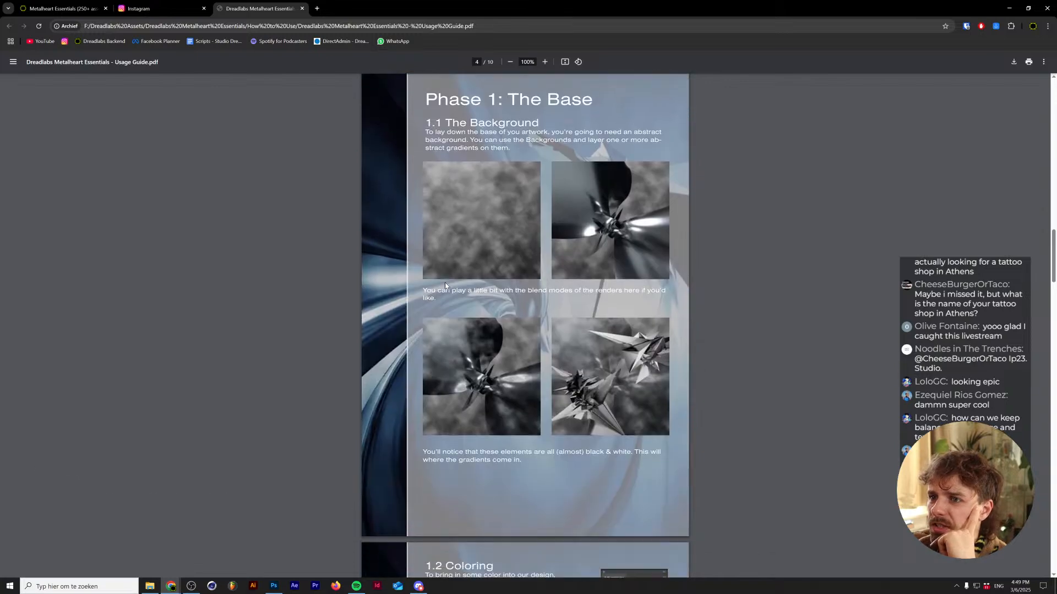
scroll(435, 253, down, 2)
scroll(425, 266, up, 3)
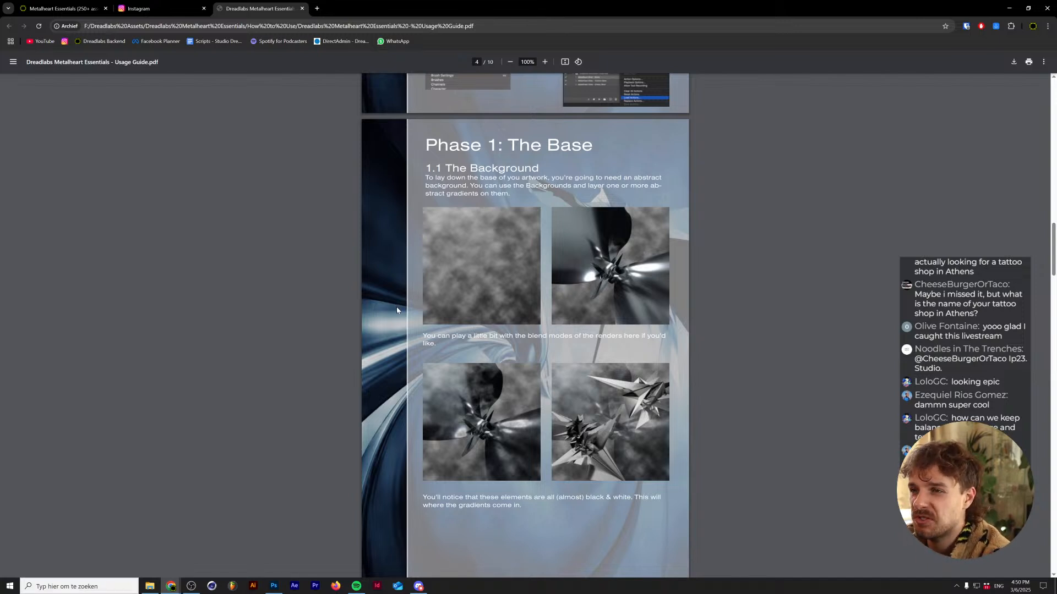
scroll(396, 312, down, 1)
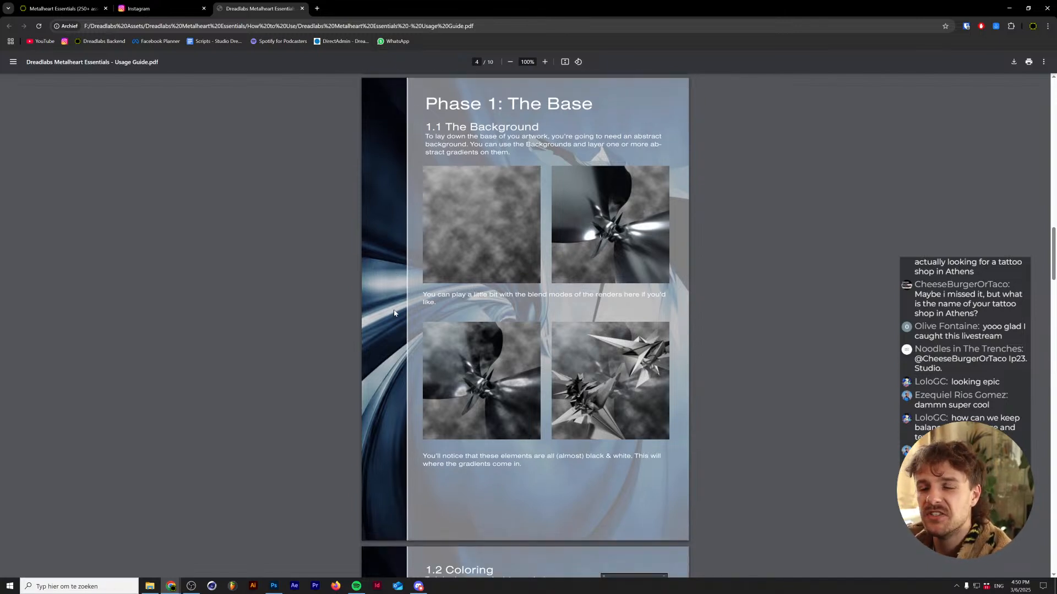
- Review the usage guide's 1.2 Coloring and 1.3 Finalising the base sections
scroll(396, 312, down, 5)
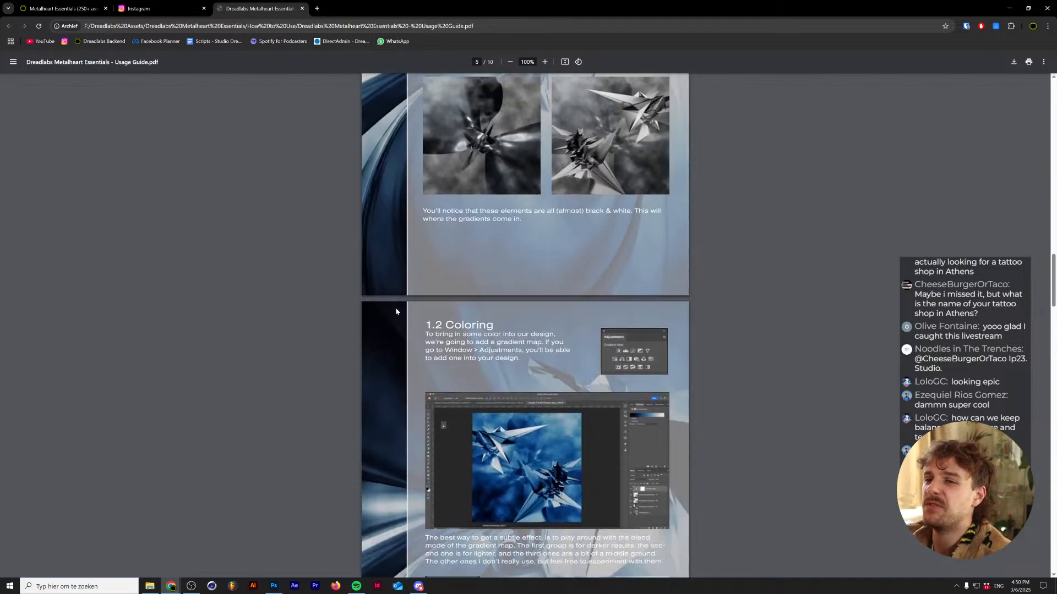
scroll(395, 311, down, 4)
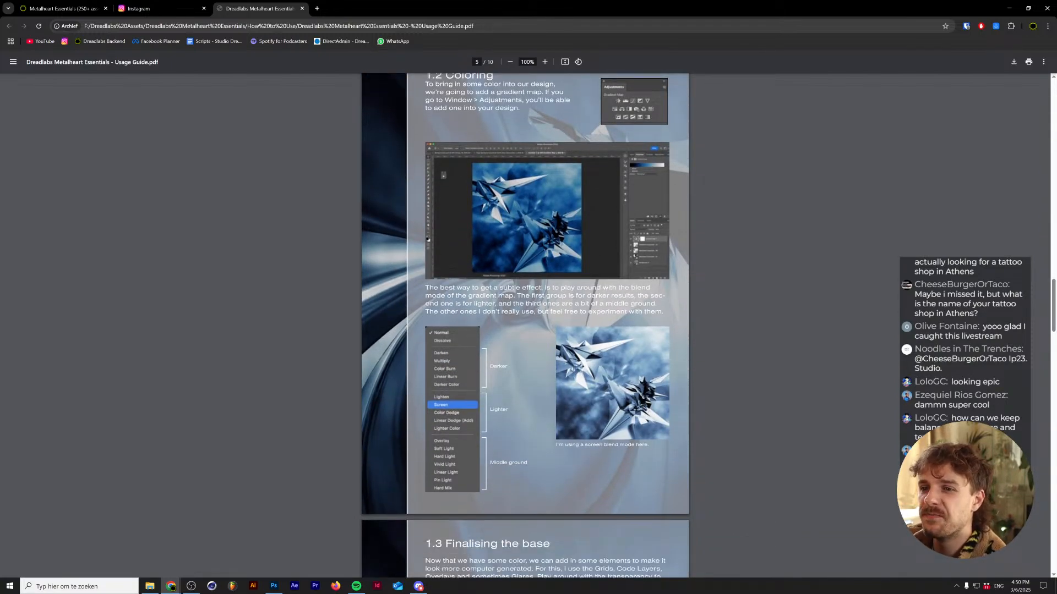
scroll(375, 212, down, 8)
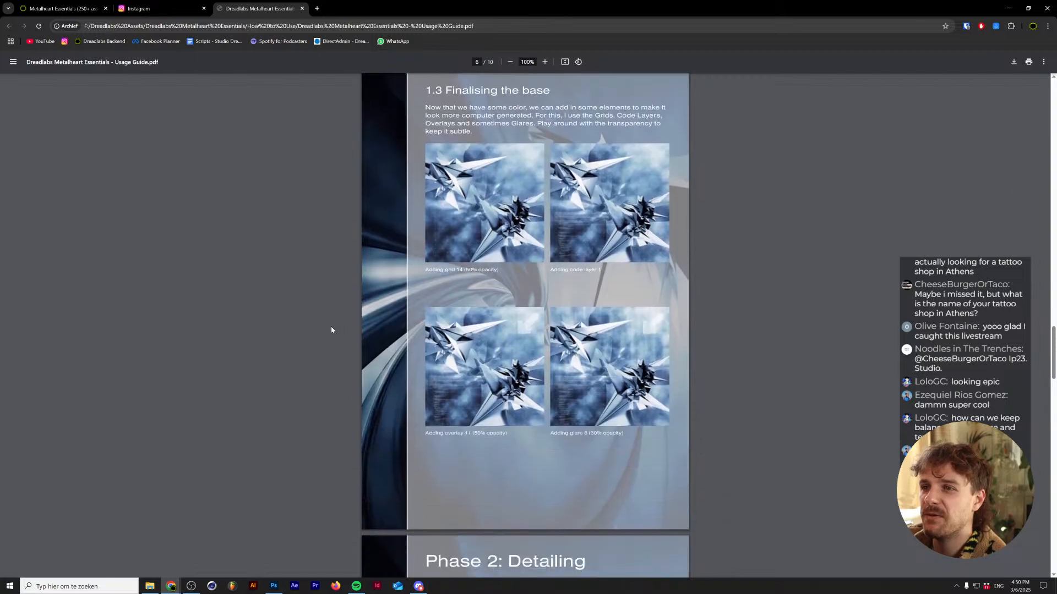
- Review the Phase 2 detailing pages on separate elements, layer style combinations and font recommendations
scroll(331, 327, down, 9)
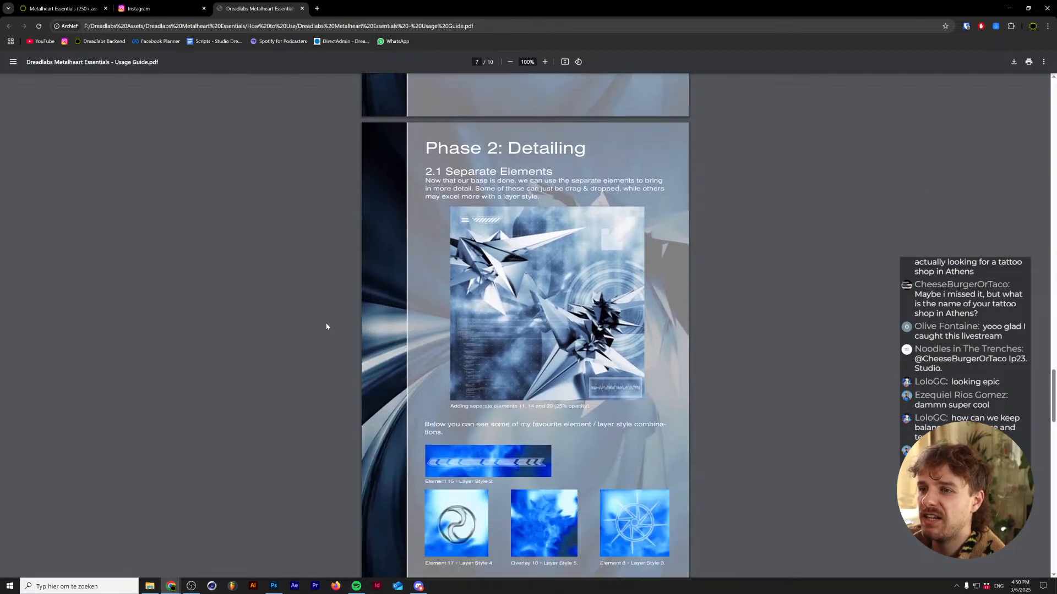
scroll(325, 327, down, 5)
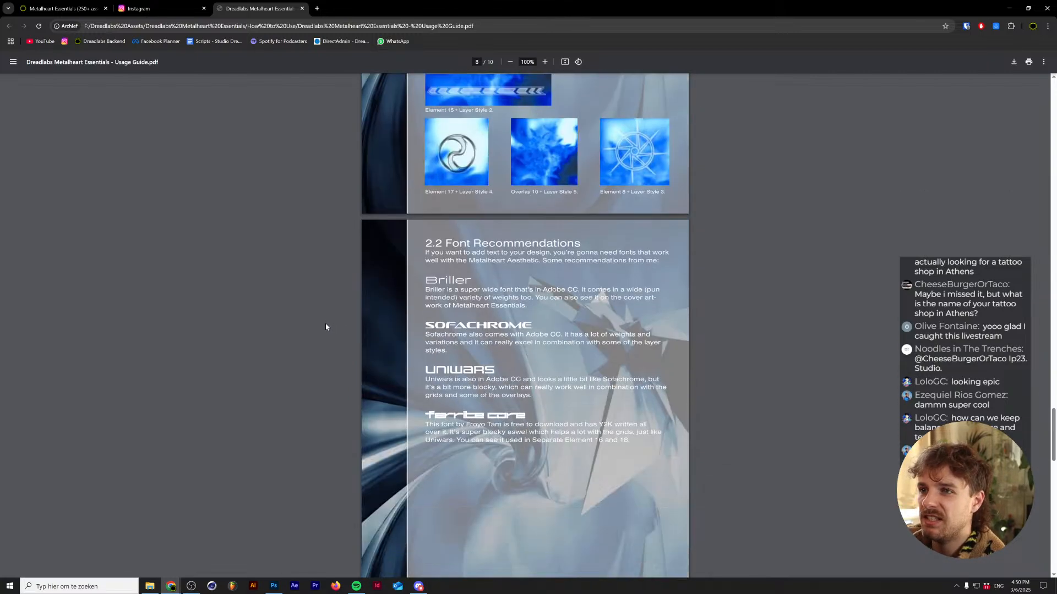
scroll(581, 168, down, 1)
scroll(376, 287, up, 4)
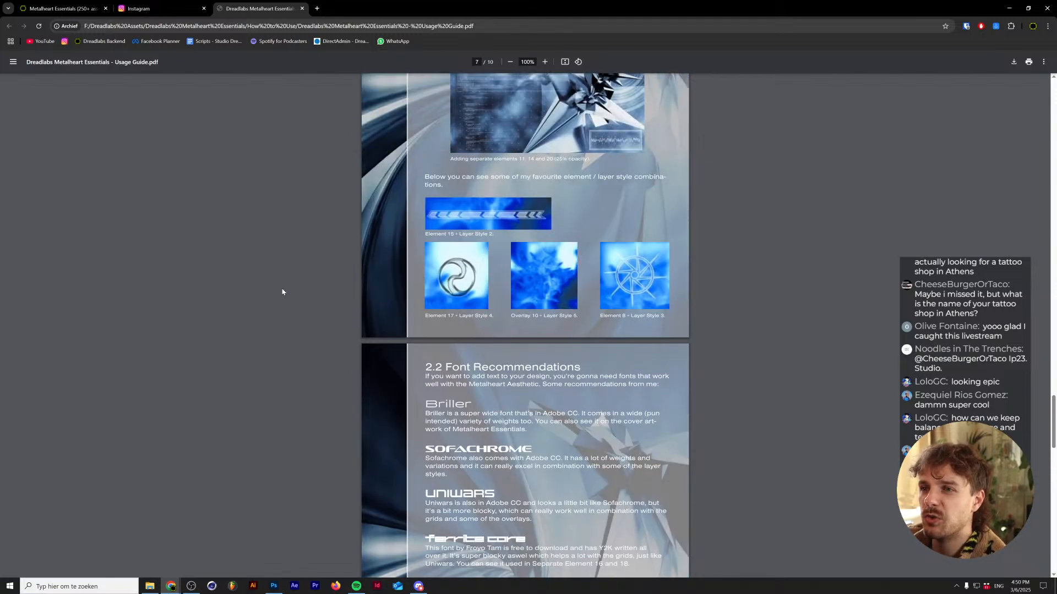
scroll(282, 292, down, 2)
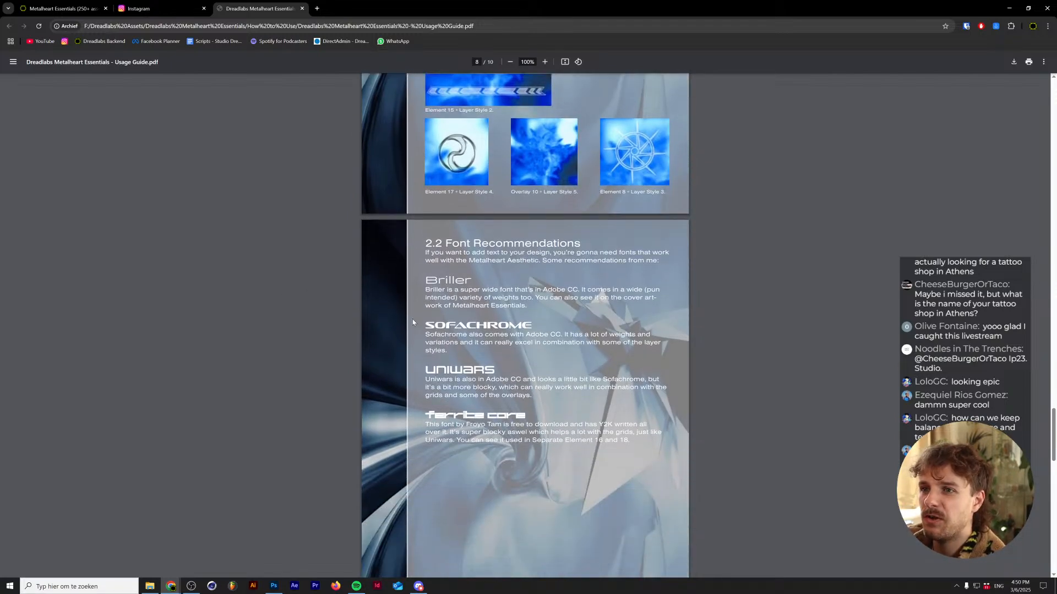
scroll(413, 322, down, 7)
scroll(480, 255, up, 3)
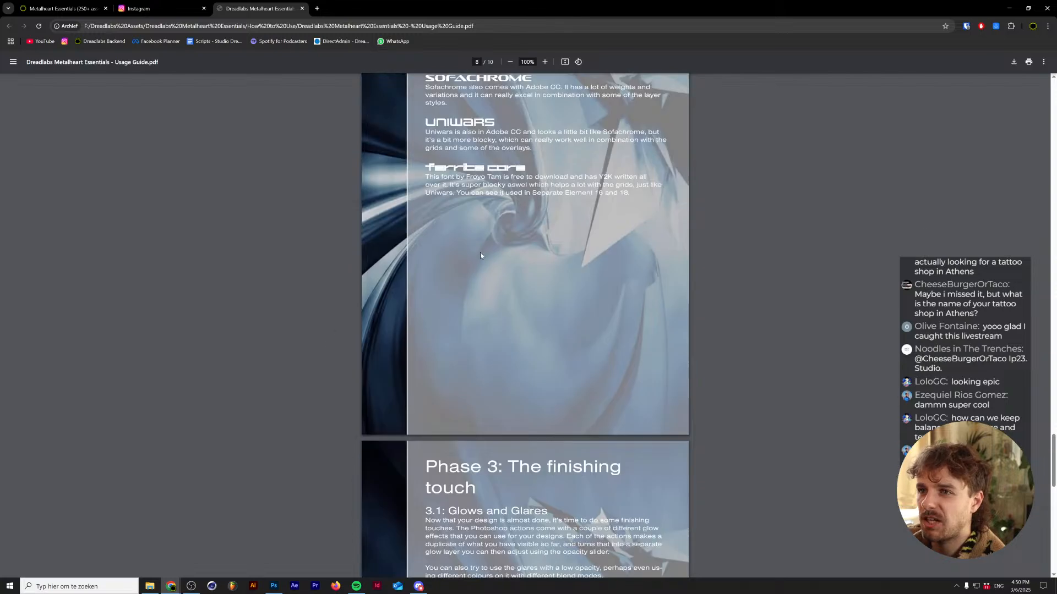
scroll(283, 371, down, 4)
scroll(299, 373, up, 5)
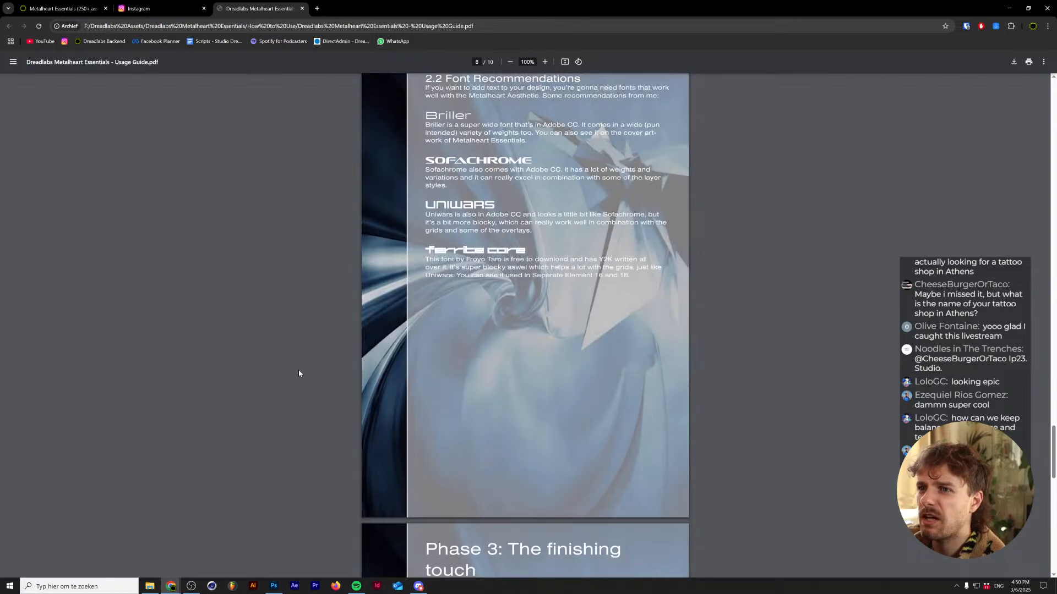
scroll(299, 374, up, 2)
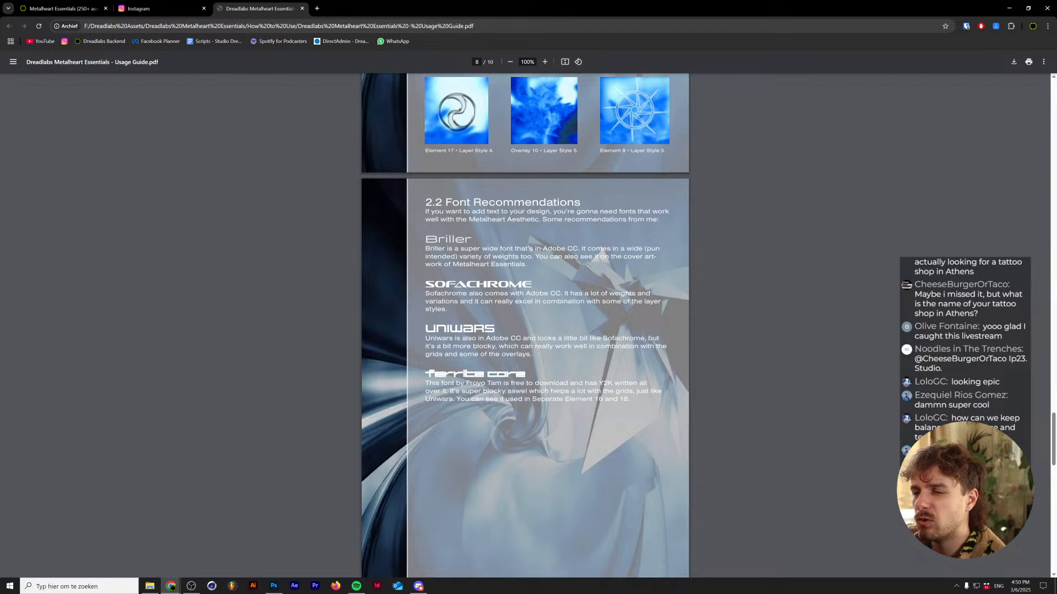
- Read the guide's Phase 3 pages on glows, glares and grain, through to the final Experimenting page
scroll(413, 283, down, 9)
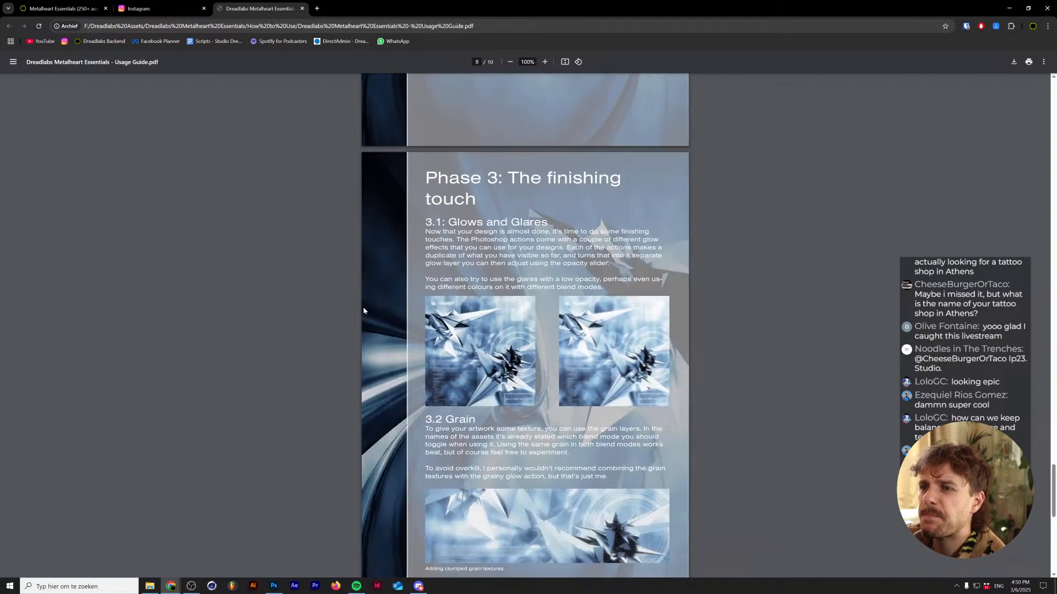
scroll(363, 311, down, 5)
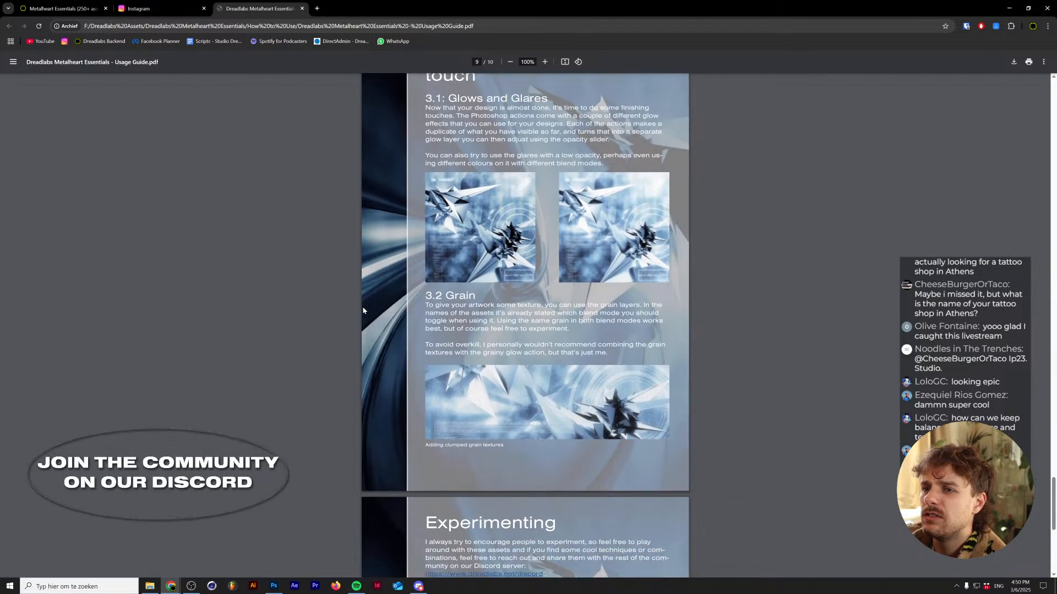
scroll(363, 311, down, 3)
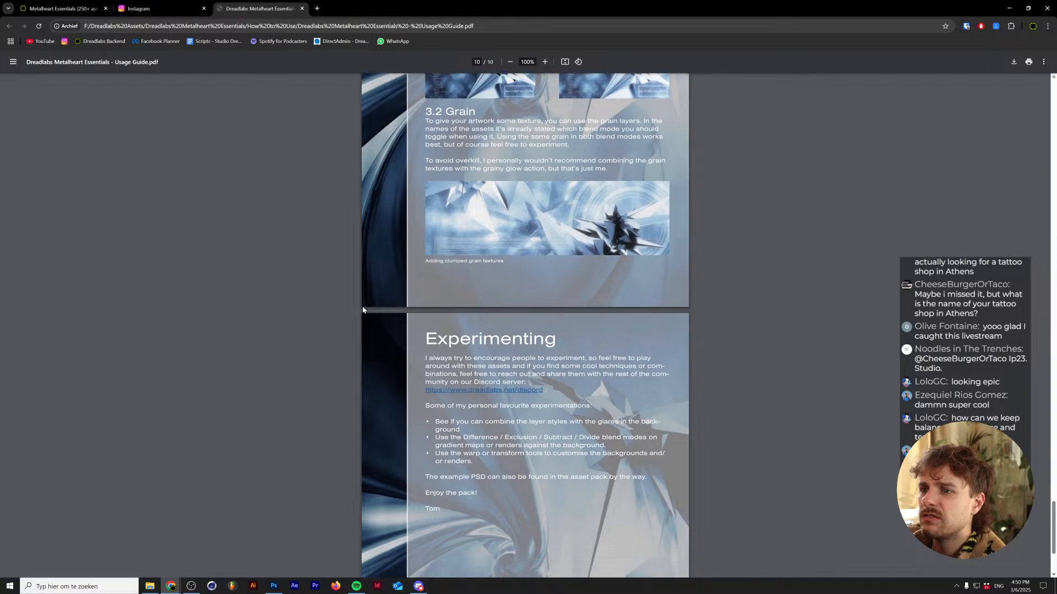
scroll(363, 310, down, 1)
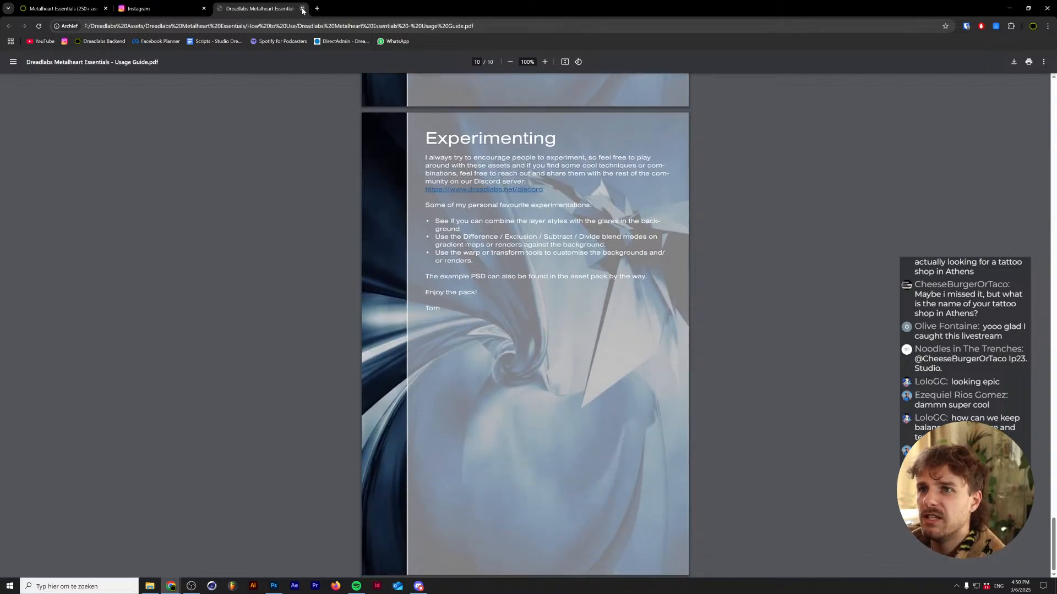
- Open Example File.psd from the How to Use folder in Photoshop, view the sample artwork, and close it
click(156, 587)
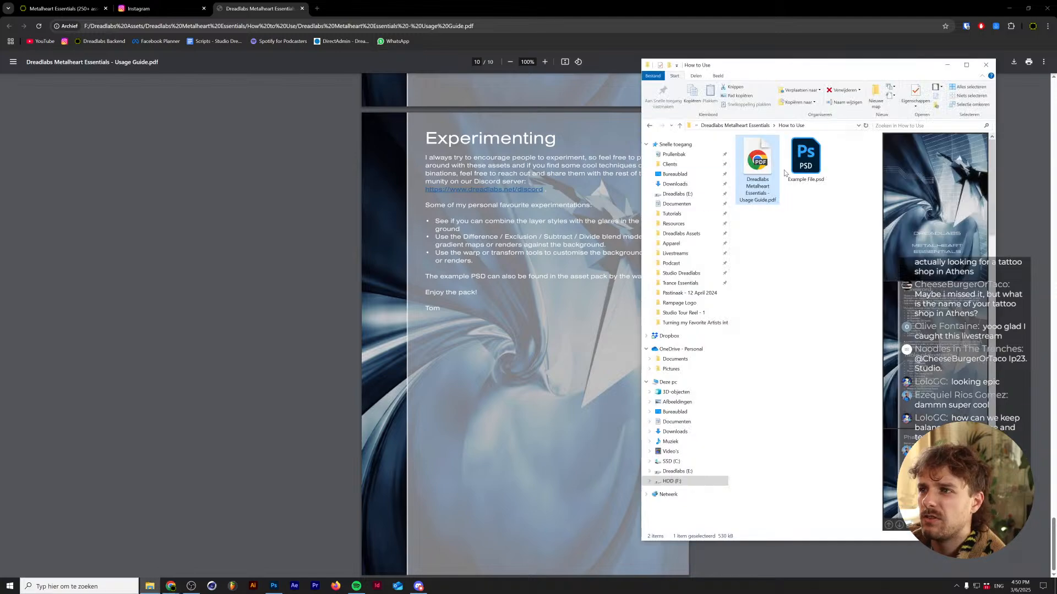
double_click(804, 157)
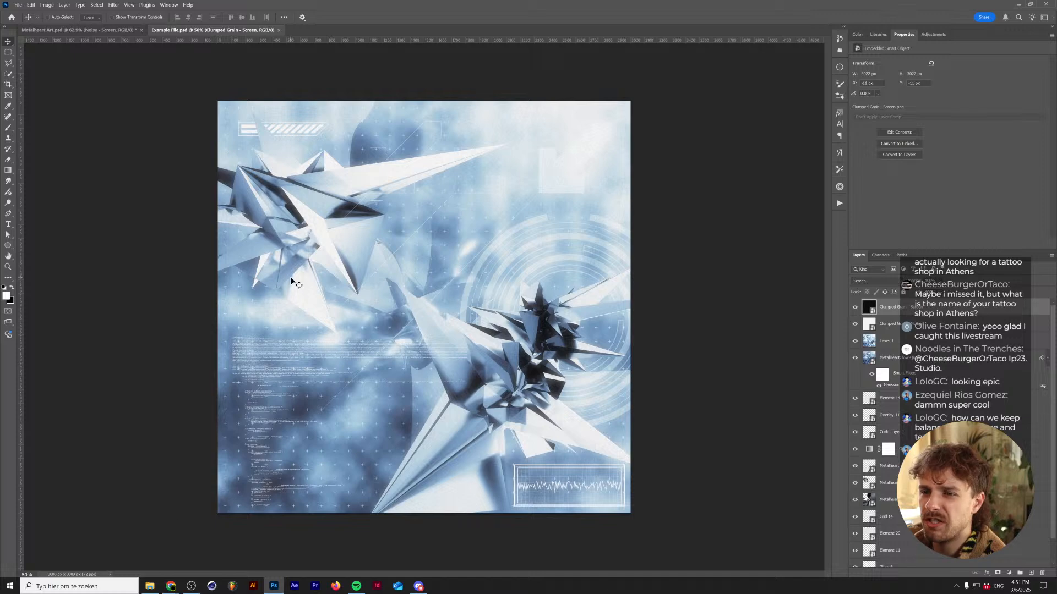
click(279, 30)
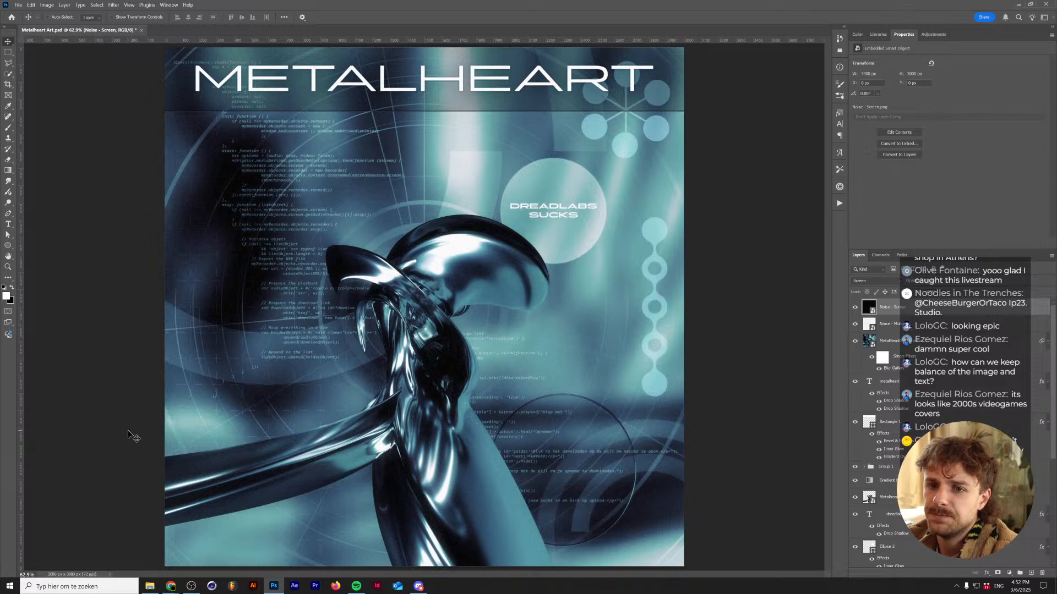
- Open Pastinaak-Announcement-Portrait.mp4 and Pastinaak-Announcement-Story.jpg from the Export folder of Pastinaak - 12 April 2024
click(149, 586)
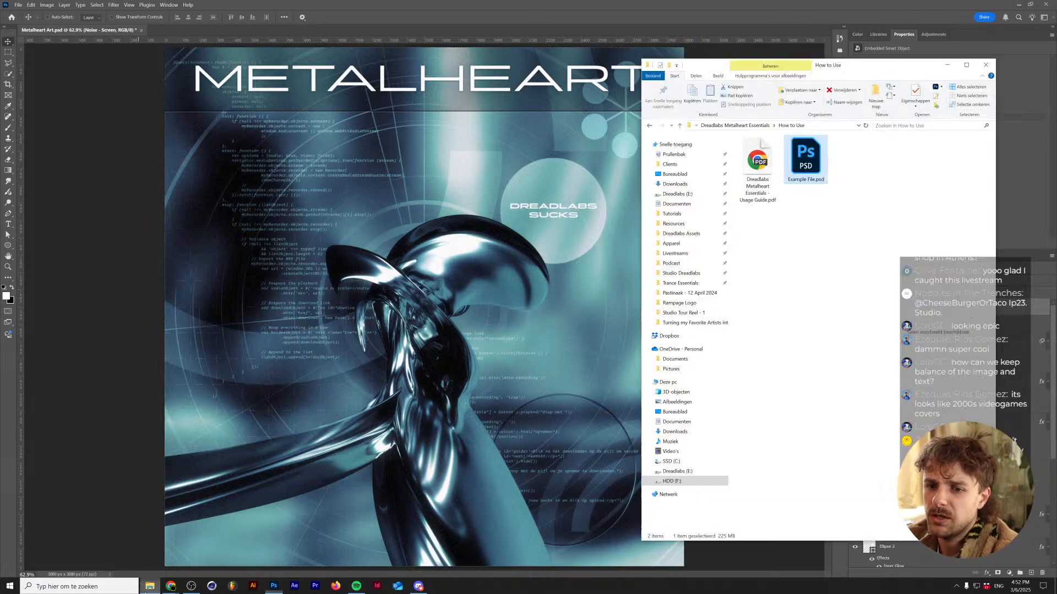
click(690, 293)
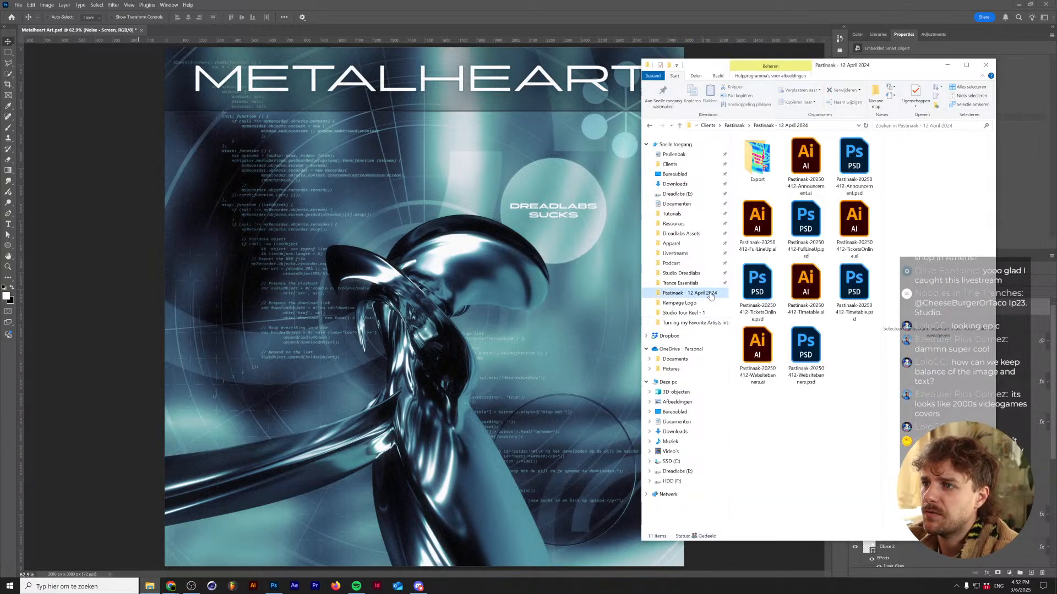
double_click(757, 161)
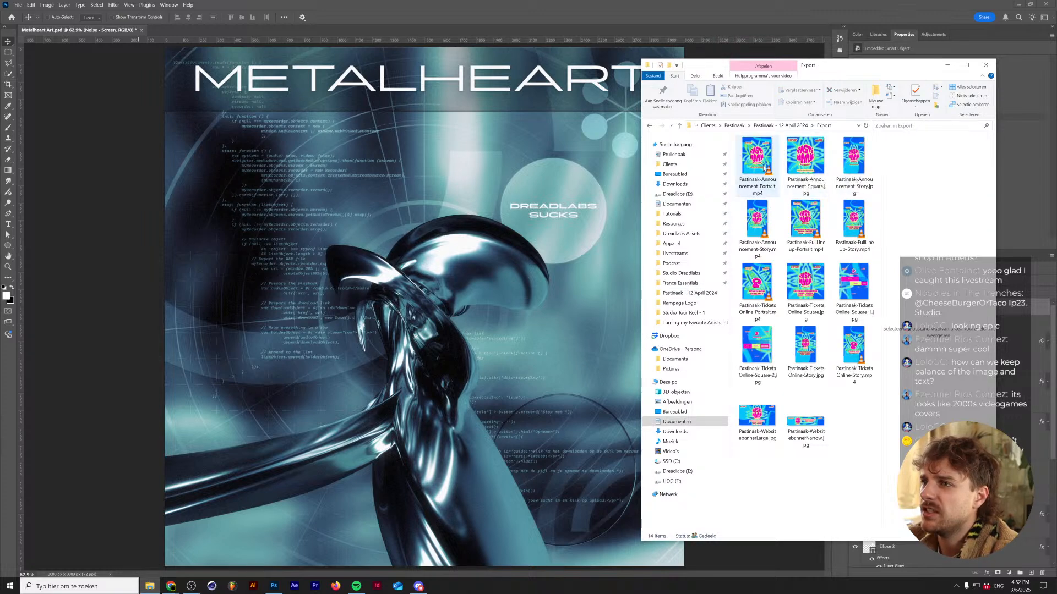
click(763, 168)
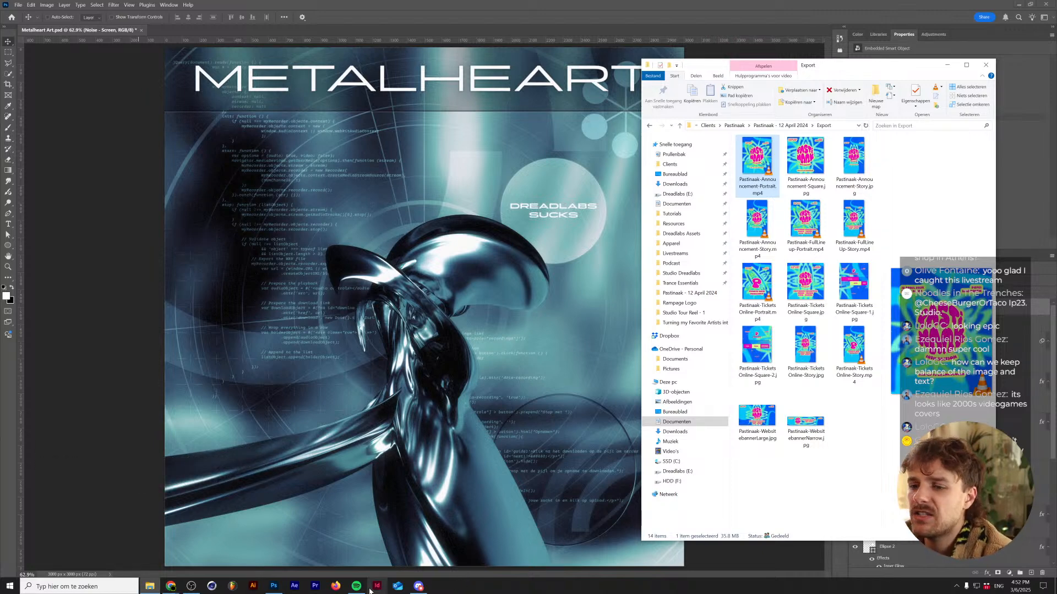
ctrl+click(846, 168)
key(Return)
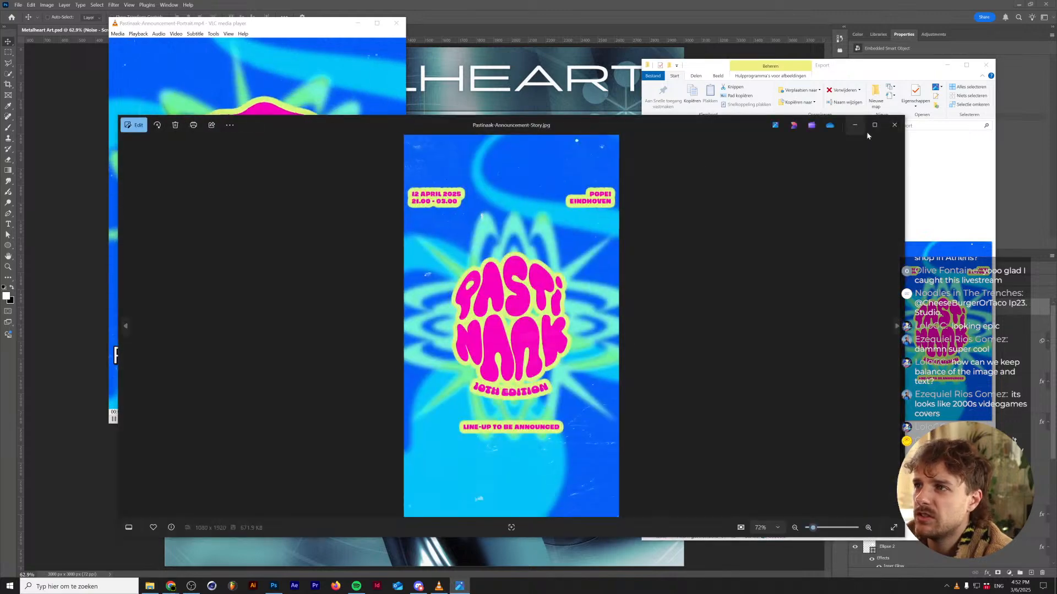
- Close the story image, pause and close the Pastinaak portrait video, and minimize the Export folder window
click(895, 125)
drag(242, 24, 711, 134)
key(space)
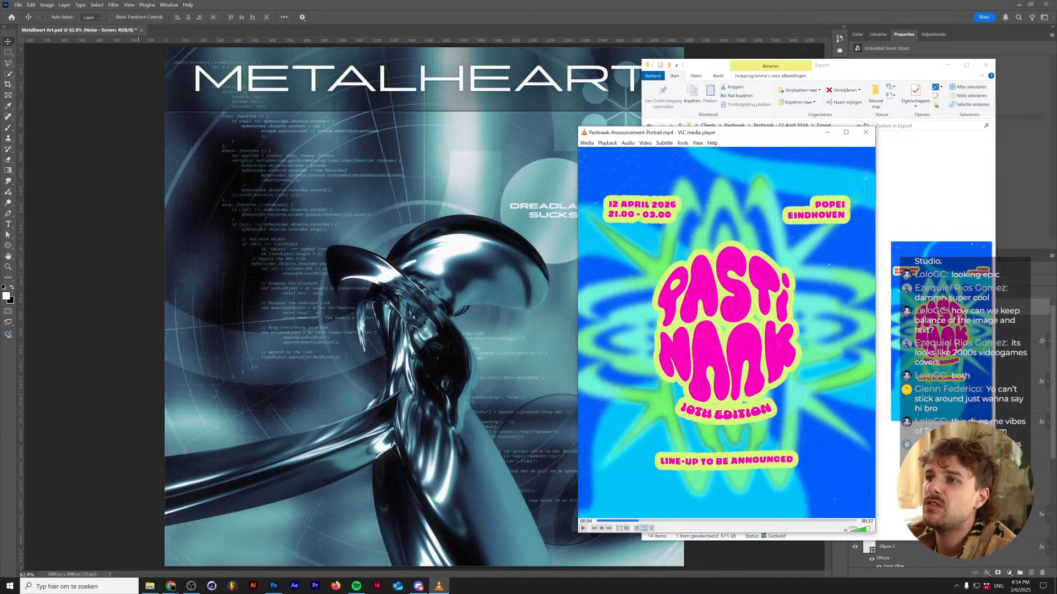
click(865, 132)
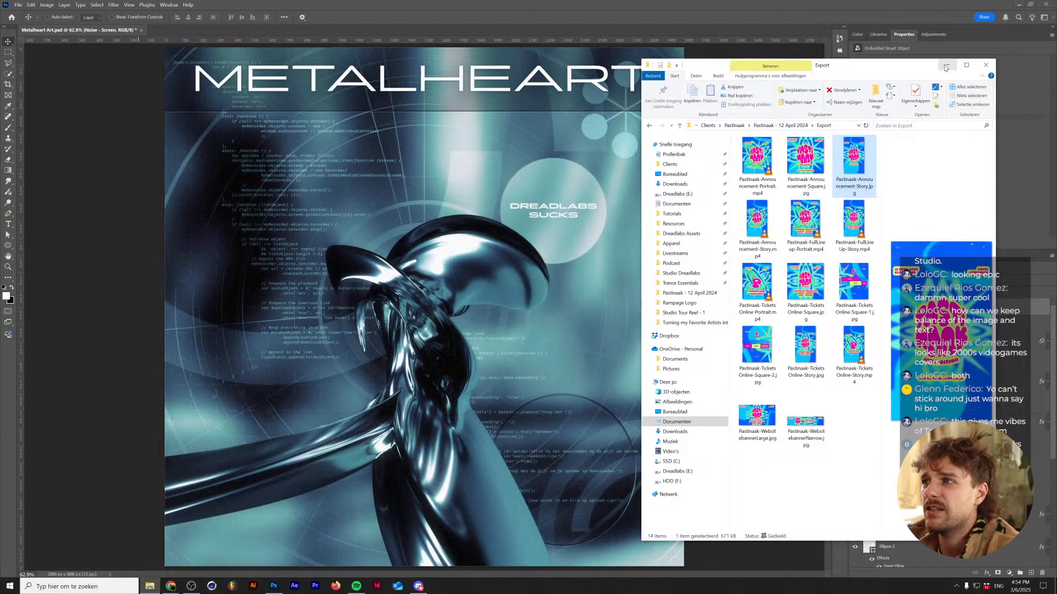
click(947, 65)
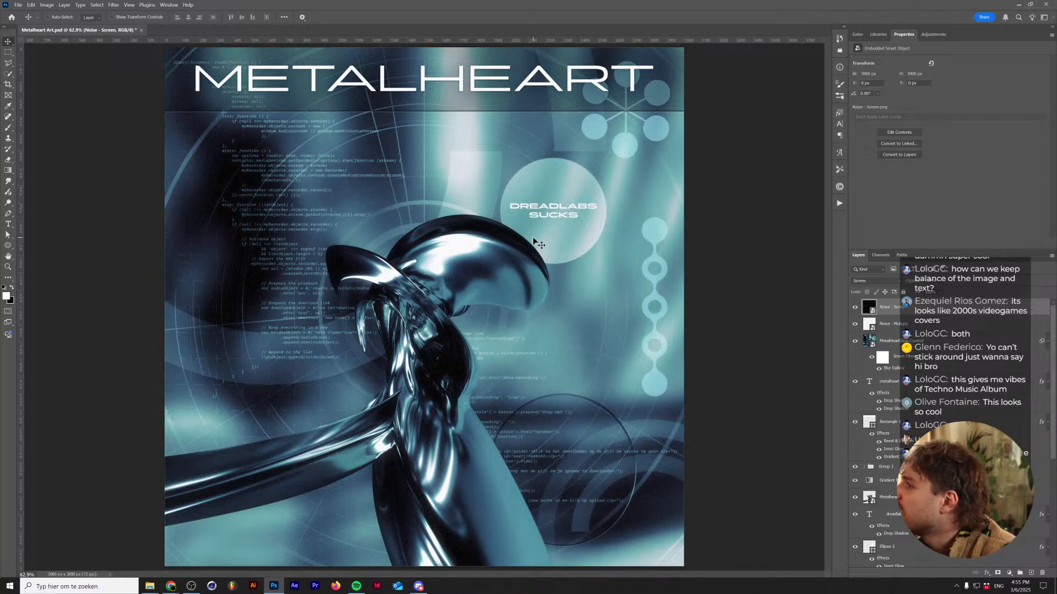
- Launch Cinema 4D, dismiss the Quick Start window, and close the Octane Live Viewer
click(212, 588)
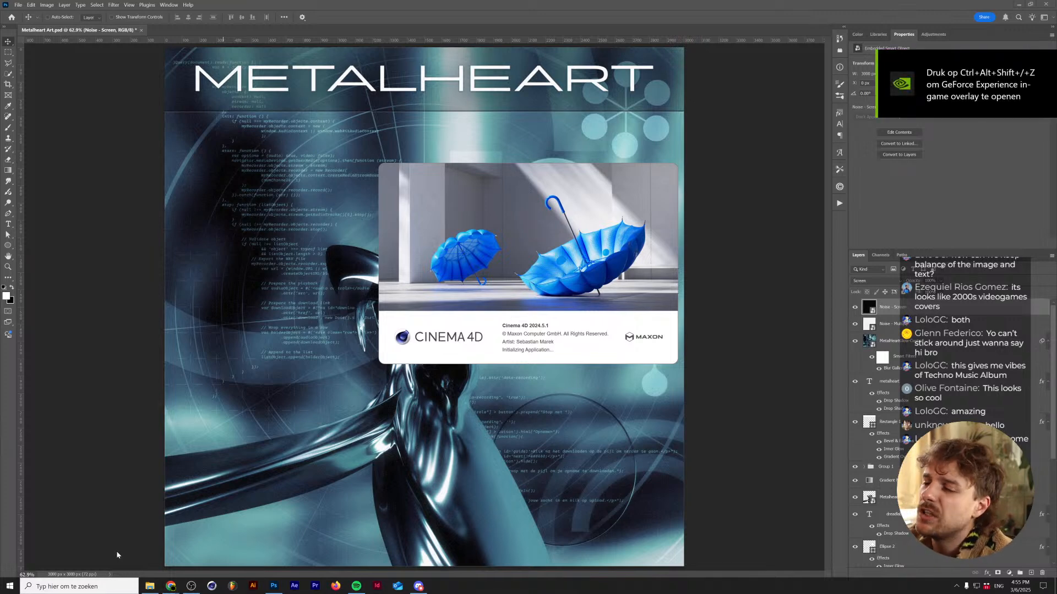
mouse_move(149, 587)
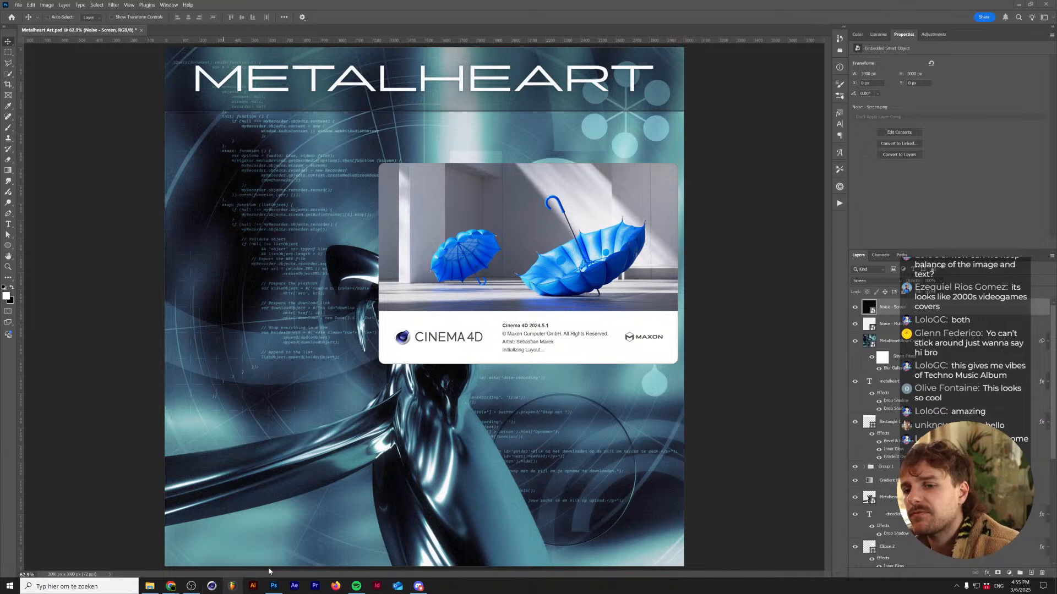
mouse_move(275, 589)
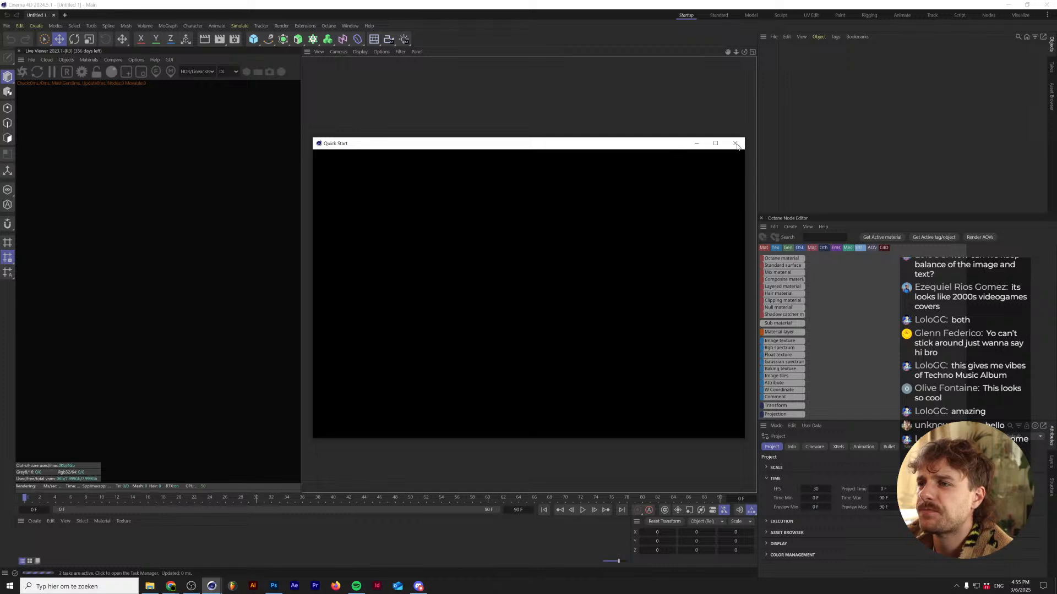
click(734, 144)
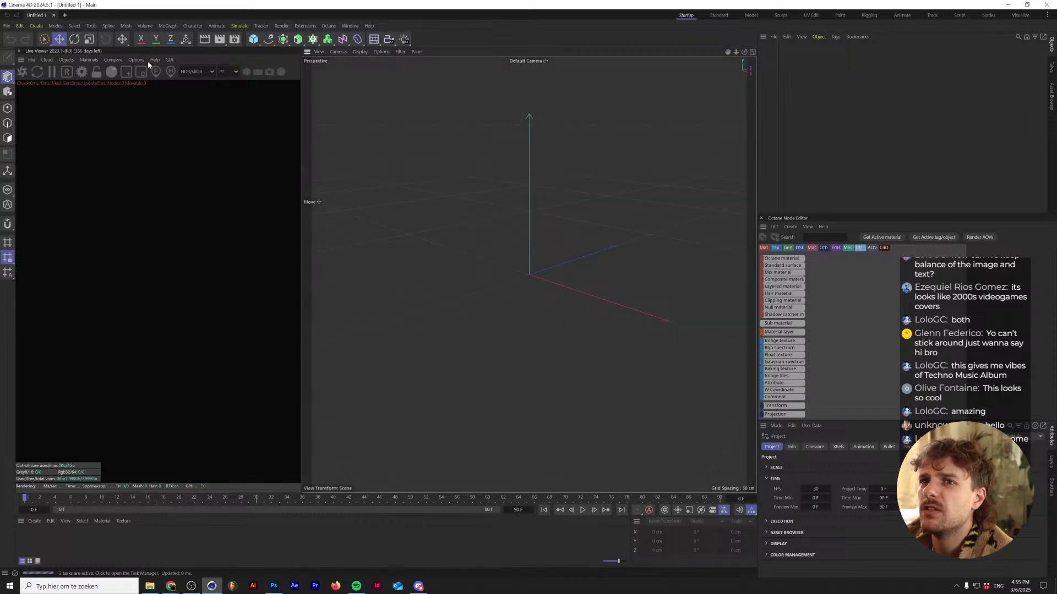
click(19, 51)
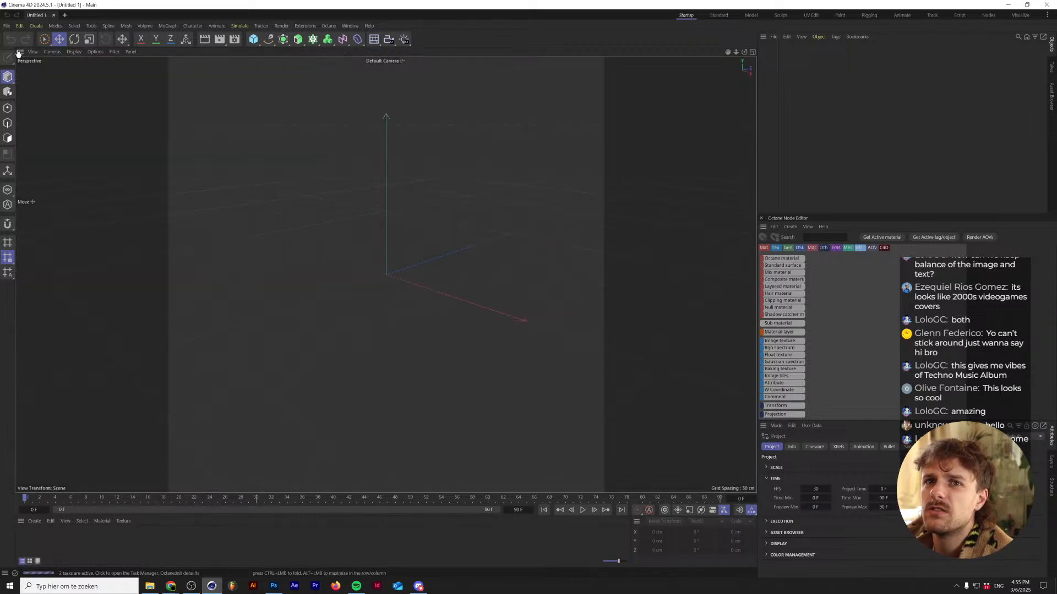
- Add a cube, show shading with lines in the viewport, and raise its segments to 8, 8 and 5 on X, Y and Z
click(252, 41)
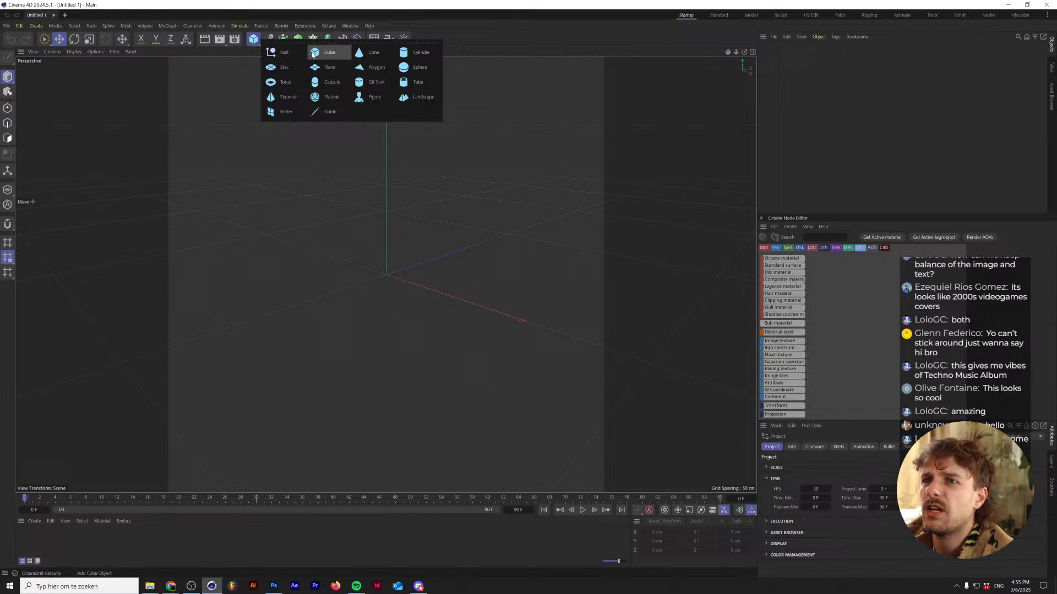
click(326, 53)
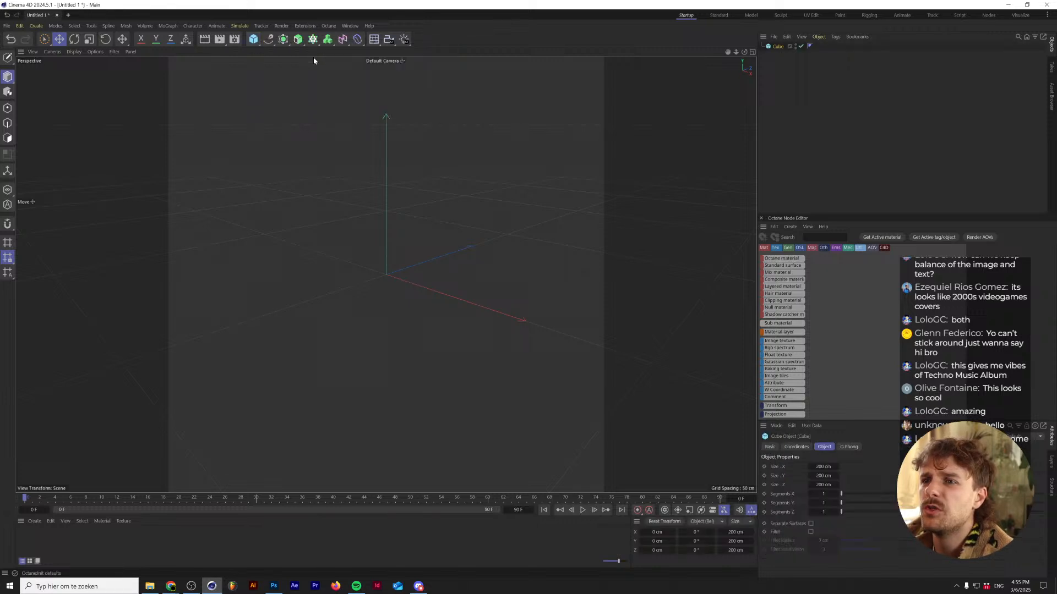
click(74, 52)
click(83, 87)
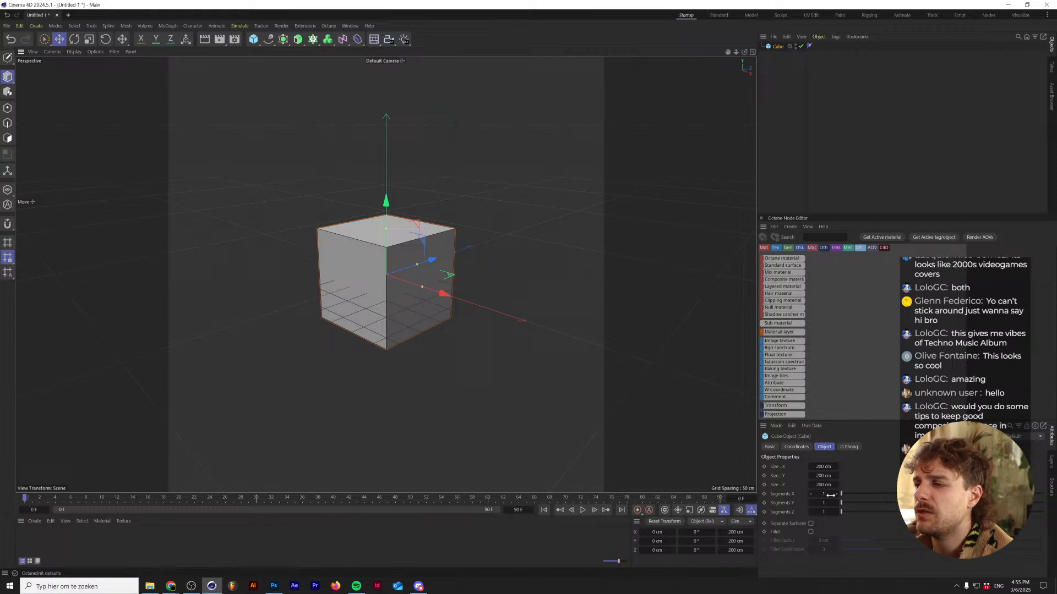
drag(842, 494, 913, 503)
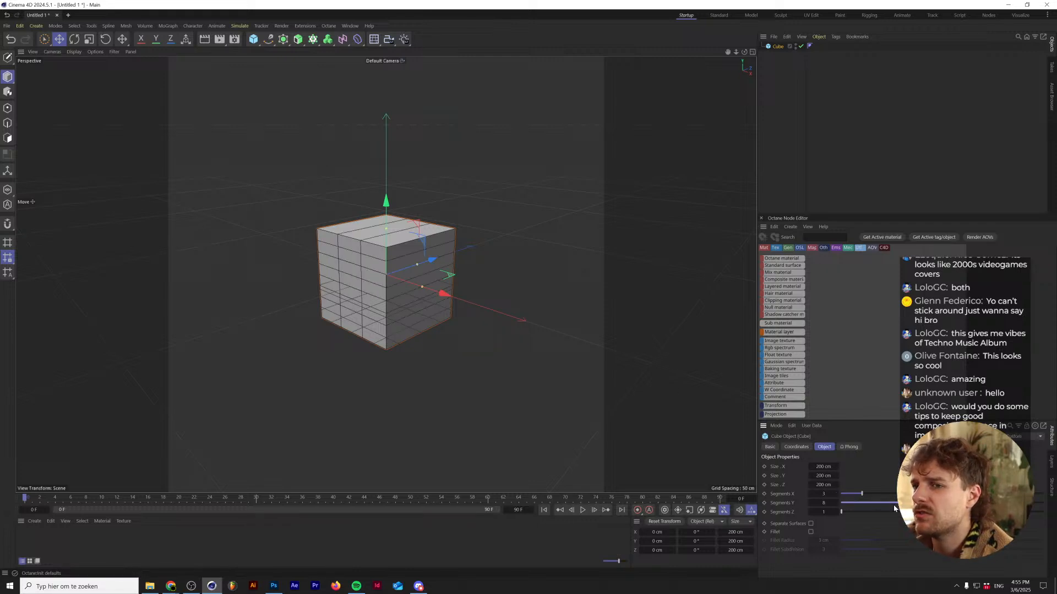
drag(842, 512, 914, 494)
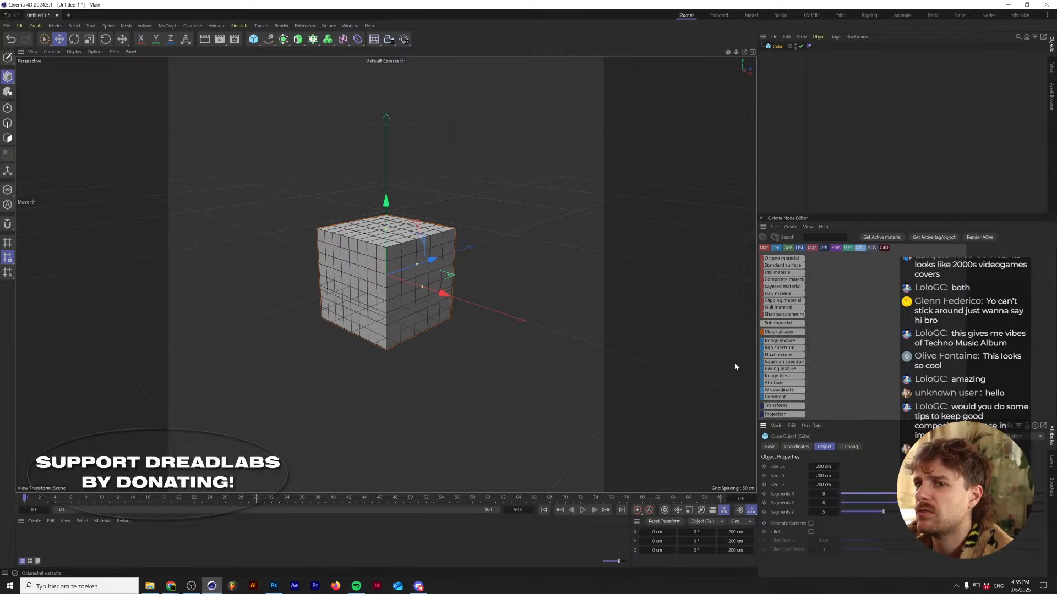
- Add a Displacer deformer to the cube and assign a Noise shader to it
click(357, 39)
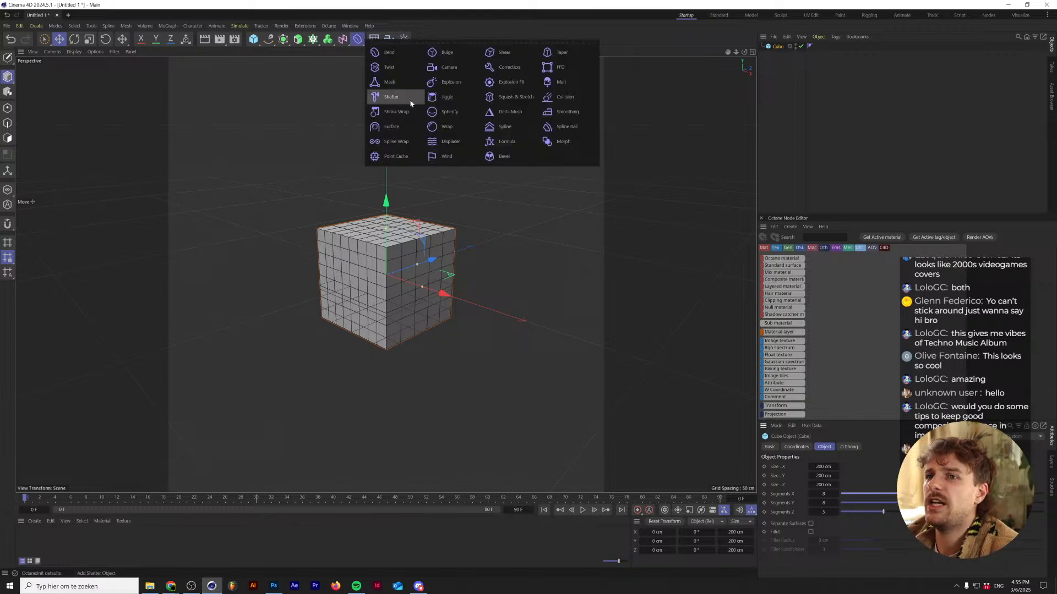
click(444, 143)
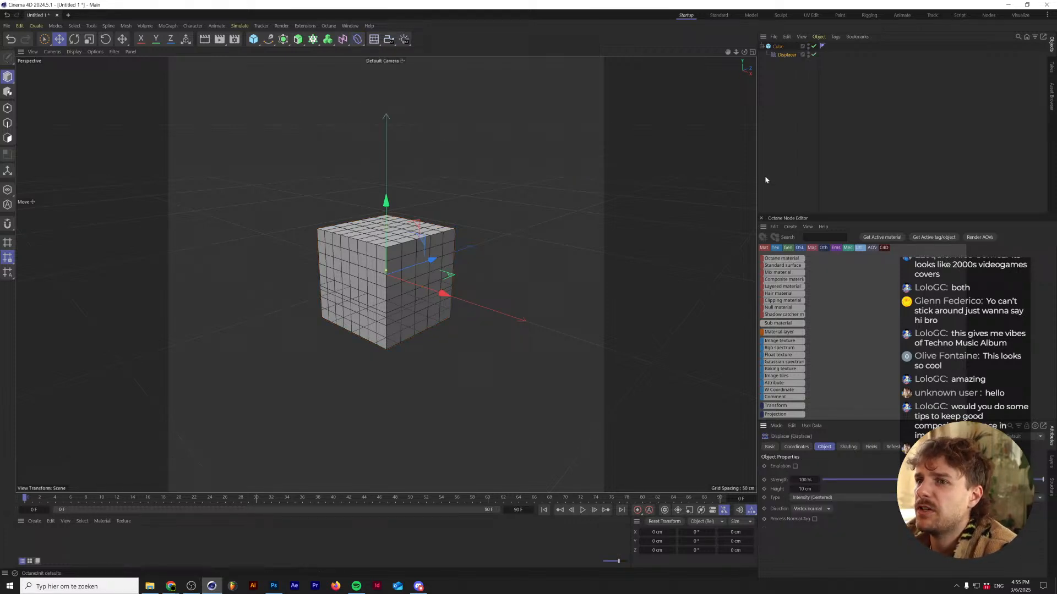
click(848, 447)
click(792, 477)
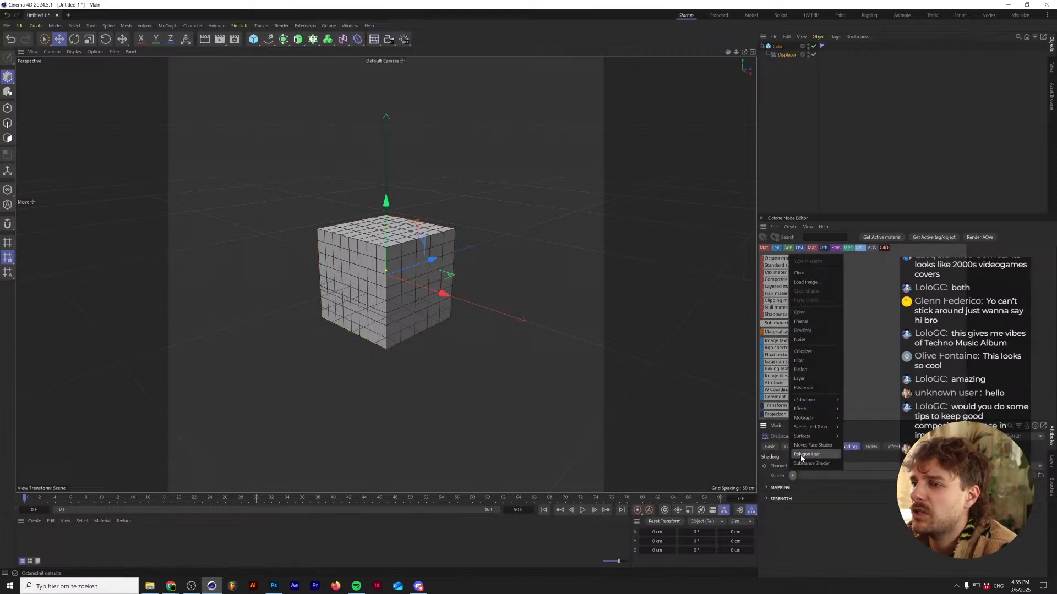
click(808, 339)
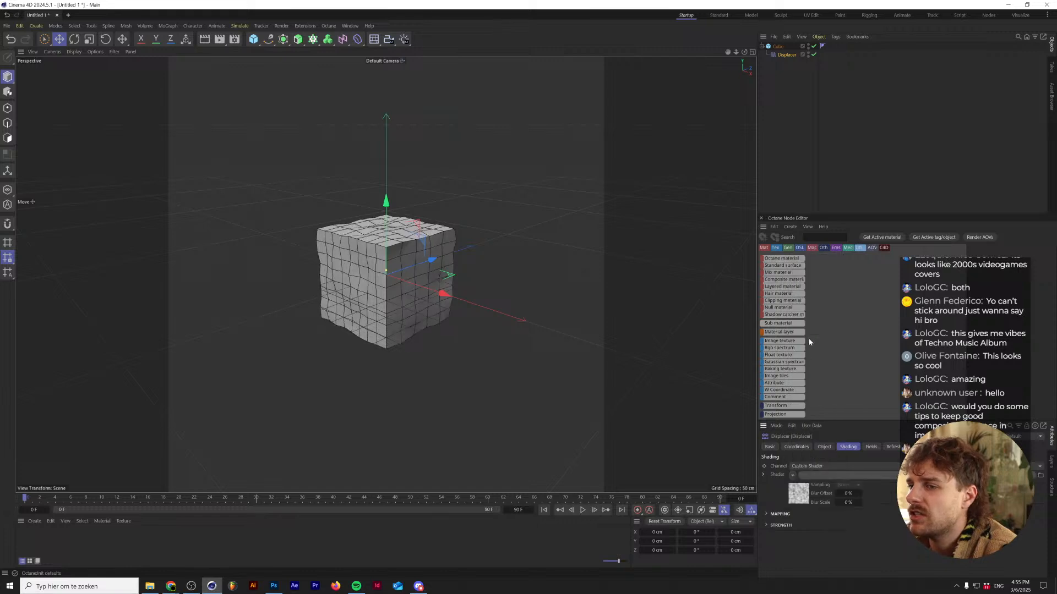
click(853, 476)
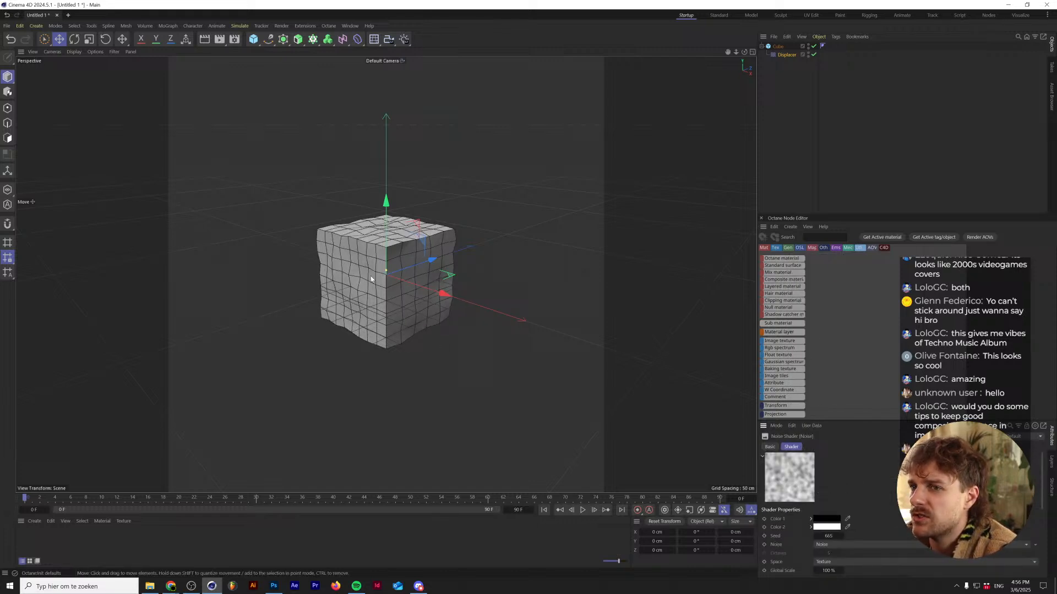
click(1011, 425)
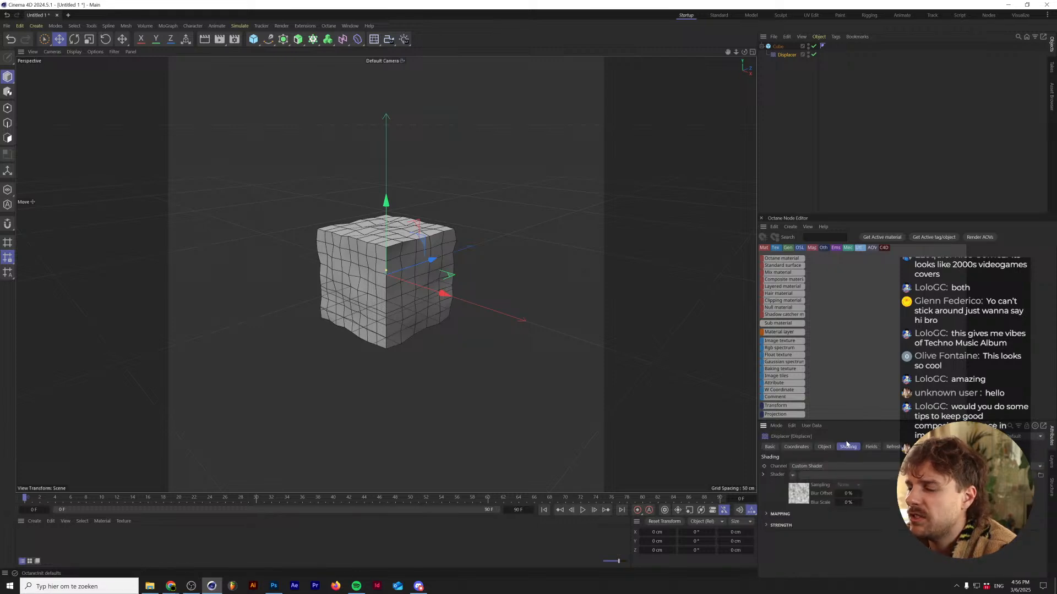
- Set the Displacer's height to 555 cm and inspect the spiky cube from another angle
click(823, 447)
double_click(805, 489)
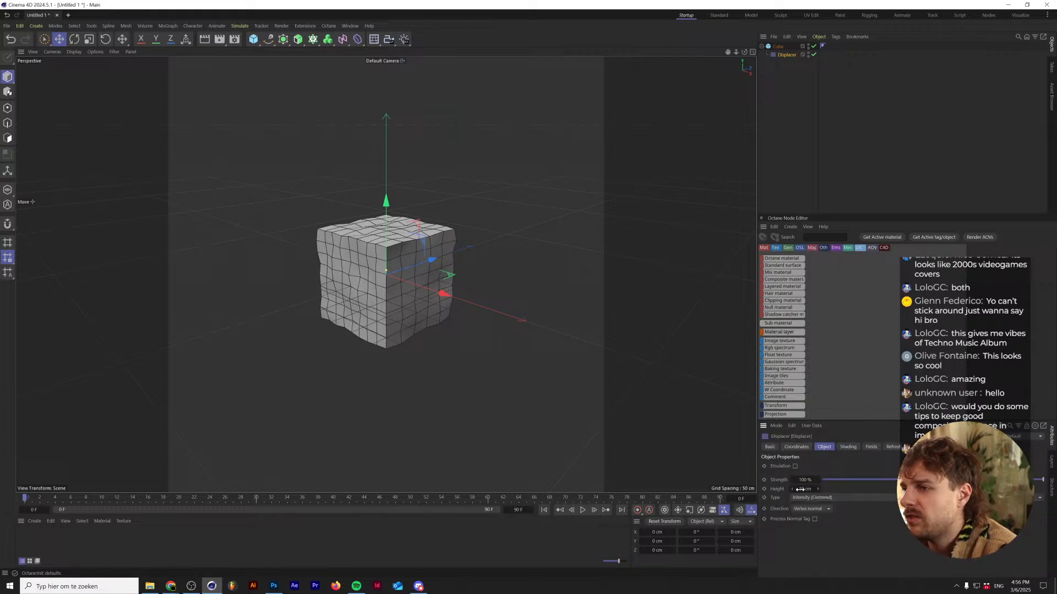
text(111)
key(Return)
drag(818, 488, 788, 490)
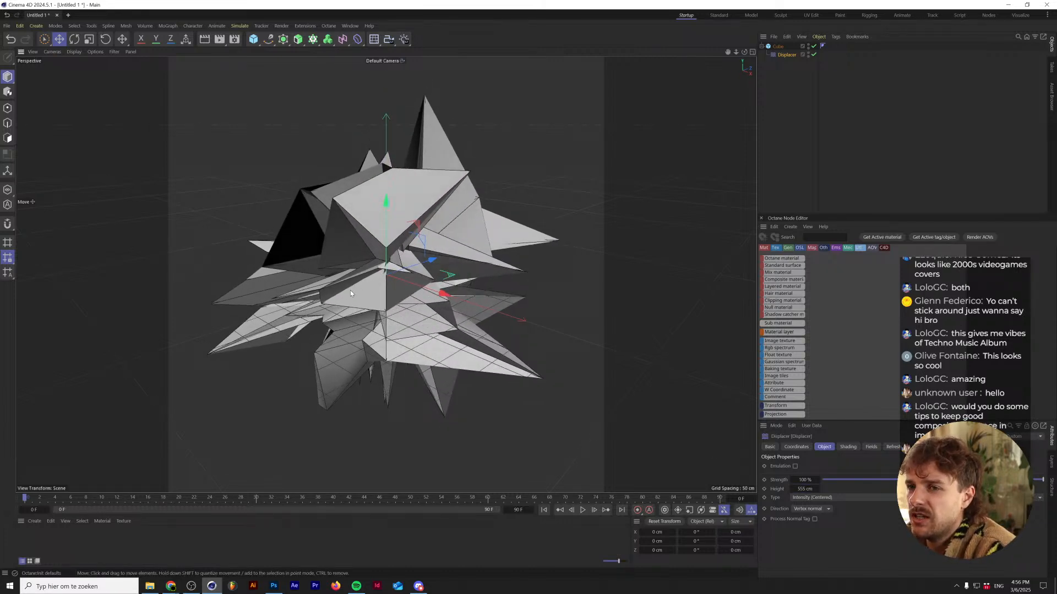
click(807, 135)
drag(407, 304, 485, 231)
- Add a sphere, make the Displacer its child, and delete the cube
click(253, 39)
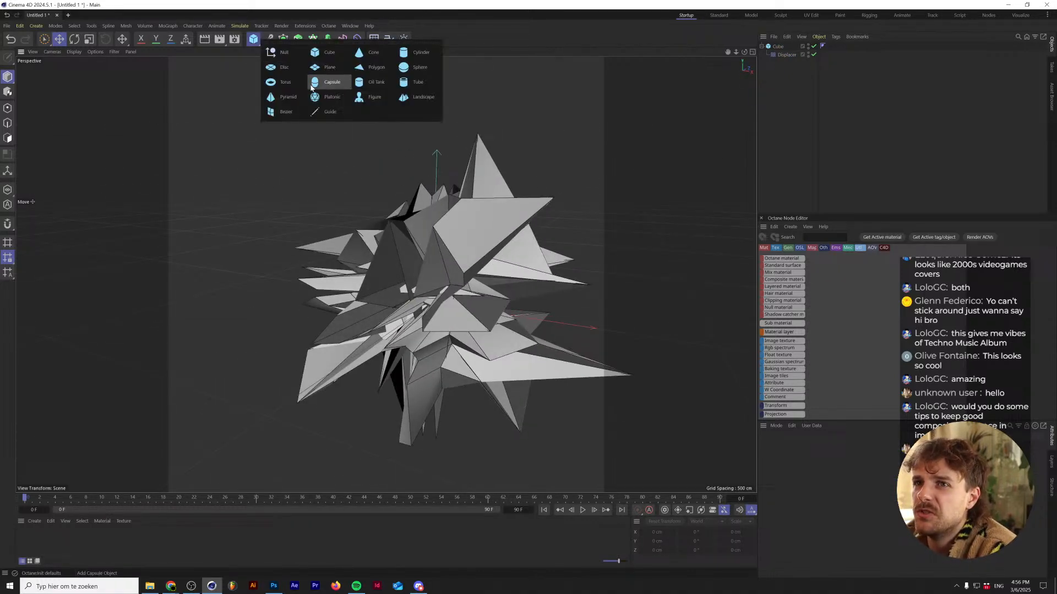
click(418, 67)
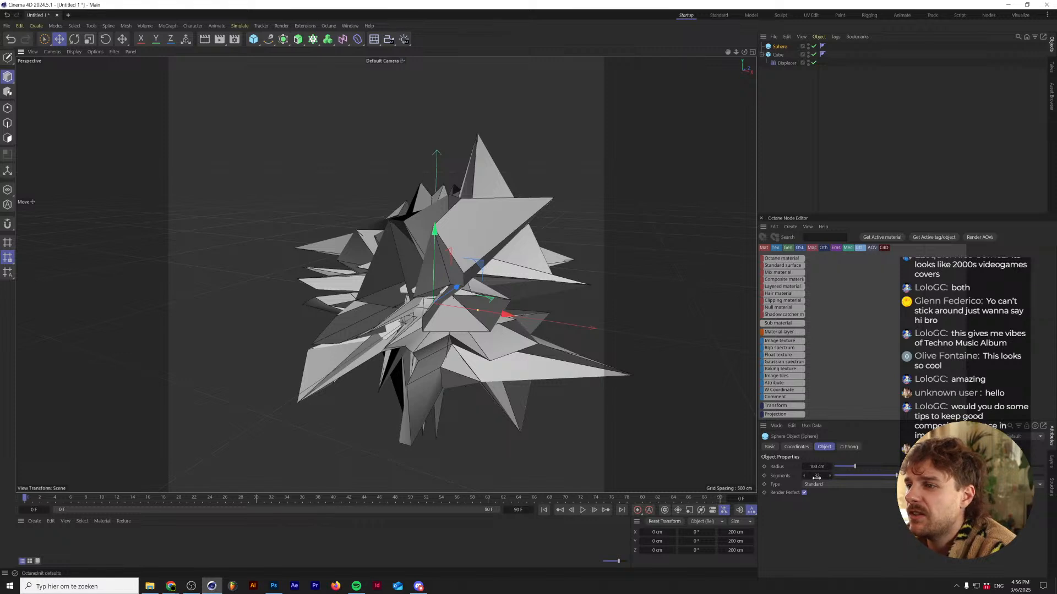
drag(787, 63, 779, 47)
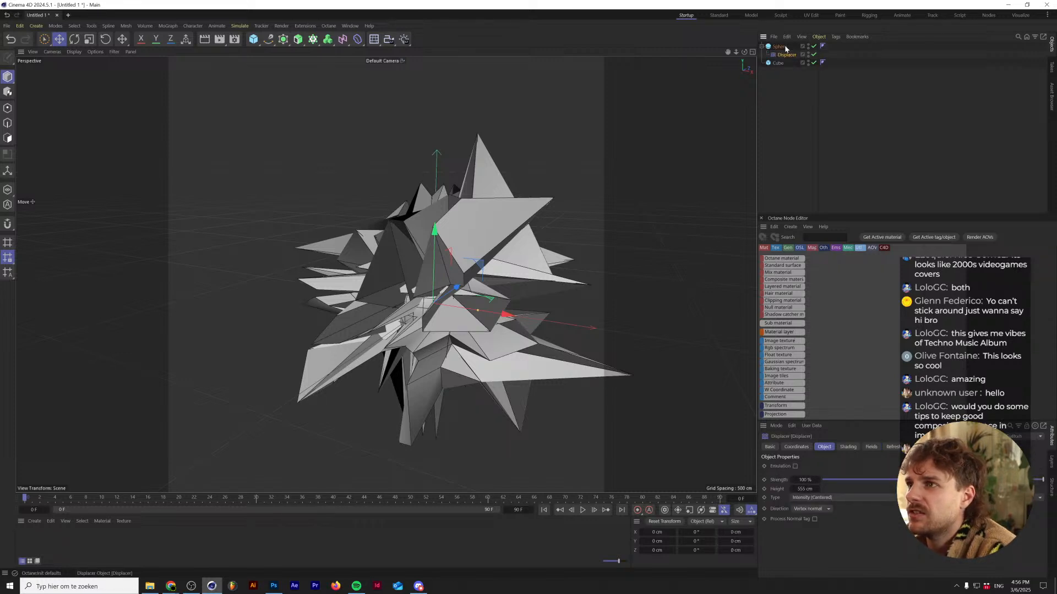
click(777, 62)
key(Delete)
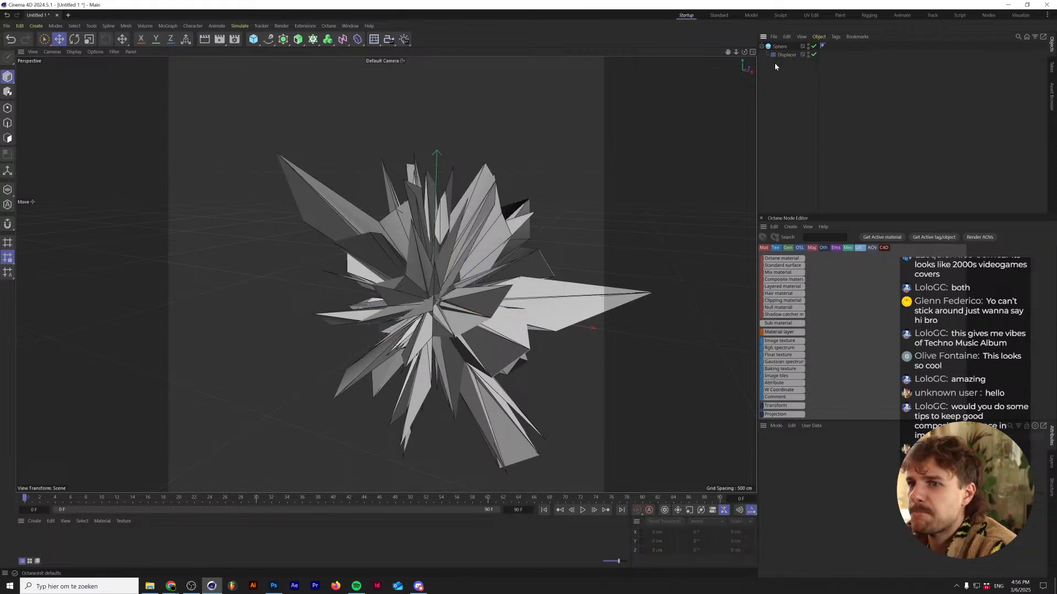
drag(440, 258, 358, 247)
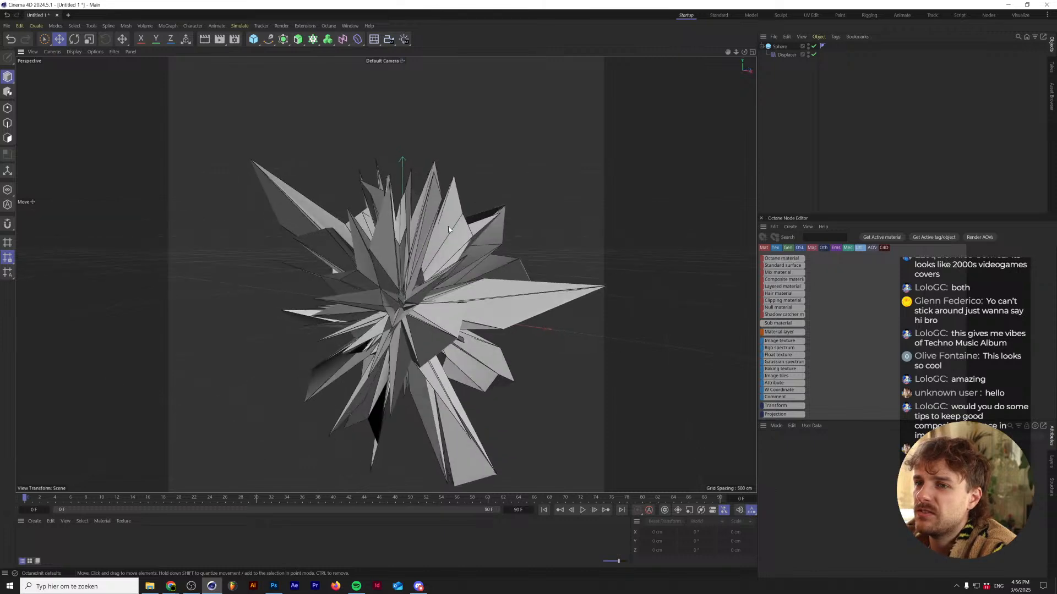
- Increase the global scale of the Displacer's Noise shader to about 509 %
click(790, 56)
click(848, 447)
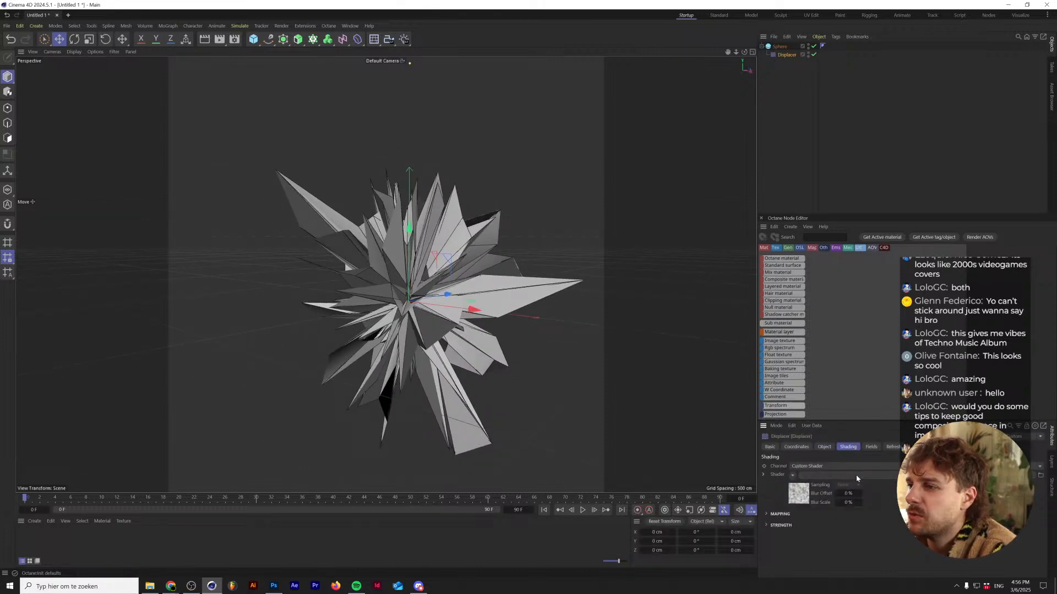
click(826, 504)
scroll(826, 504, down, 4)
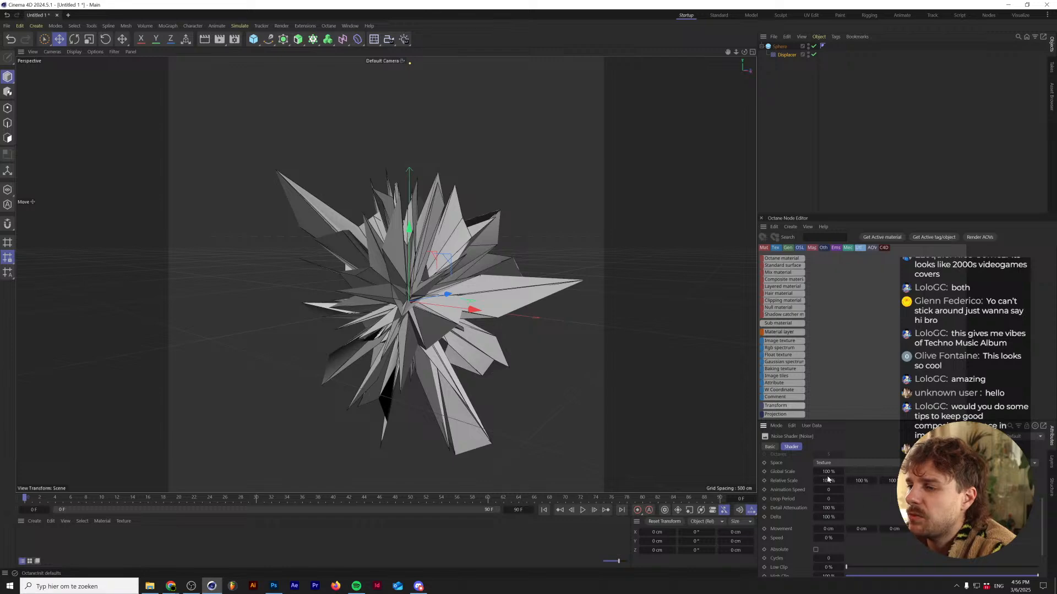
mouse_move(827, 473)
mouse_down()
mouse_move(991, 473)
mouse_move(823, 469)
mouse_up()
- Add a Twist deformer with a moderate angle to the sphere and order it below the Displacer
click(762, 46)
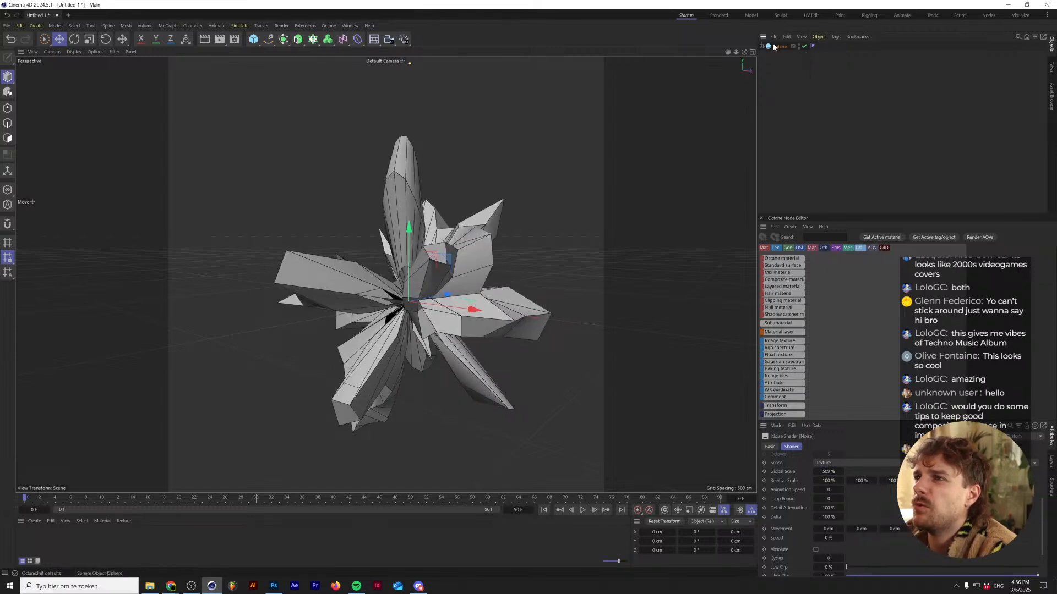
click(766, 47)
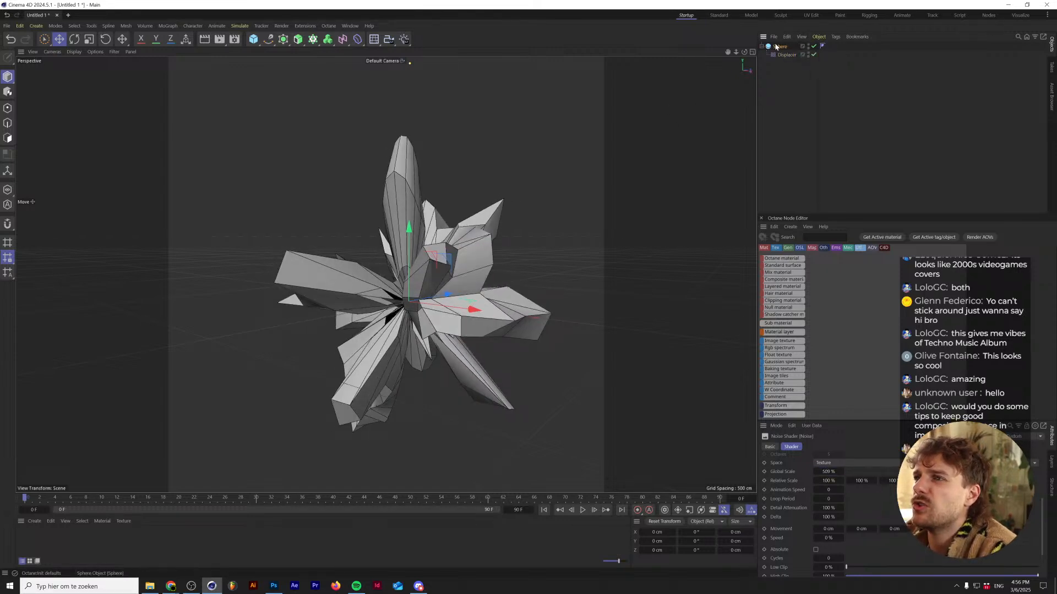
click(358, 39)
click(401, 64)
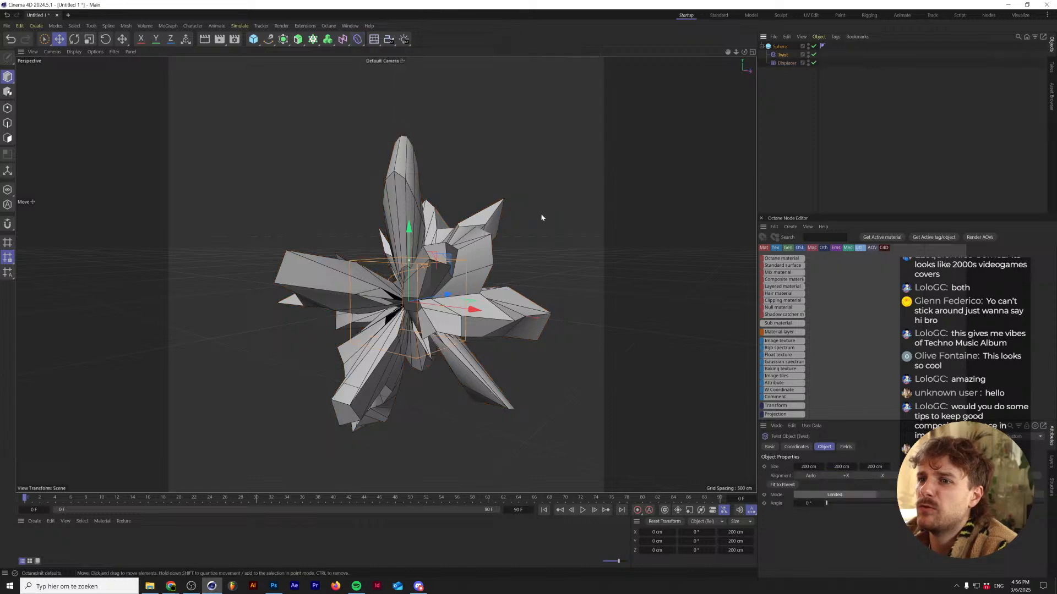
drag(826, 503, 860, 503)
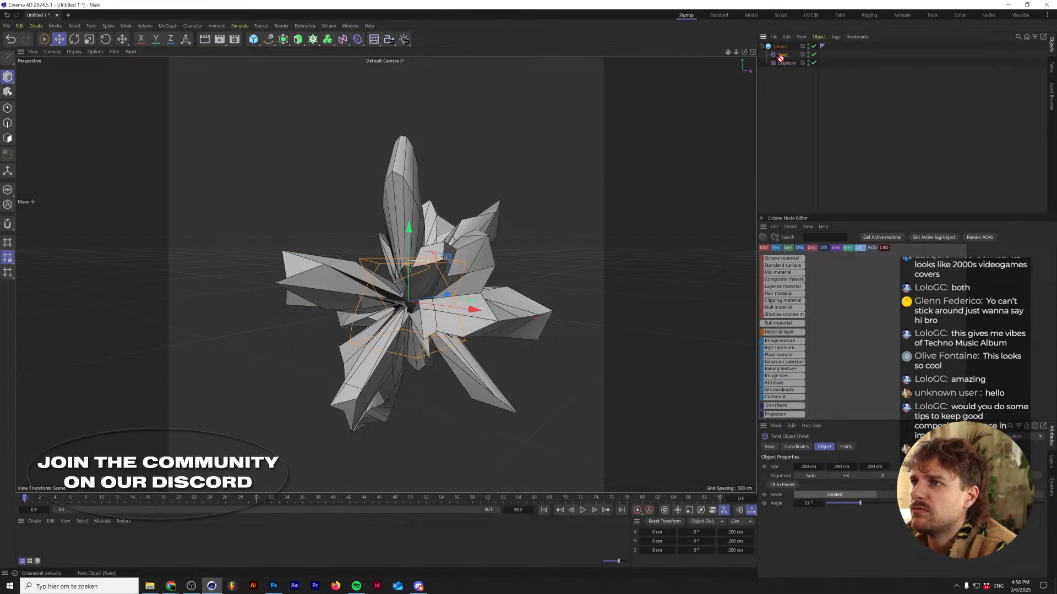
drag(782, 54, 782, 65)
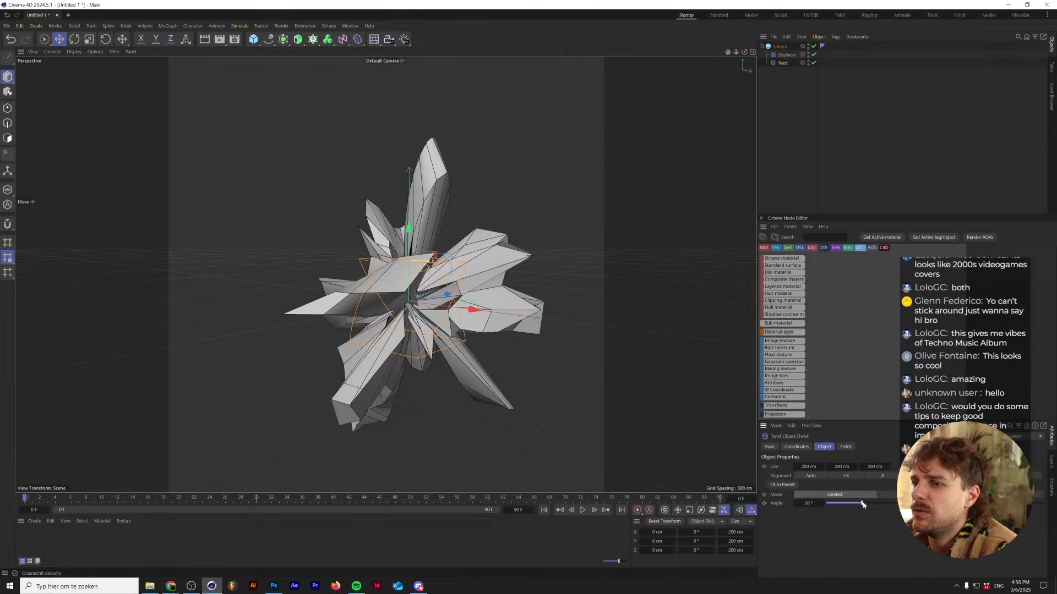
- Strongly increase the Twist deformer's angle, make its cage taller, and select the sphere after viewing the twisted shape
drag(860, 503, 935, 503)
drag(841, 467, 818, 464)
drag(934, 504, 1040, 504)
click(791, 191)
drag(439, 303, 271, 130)
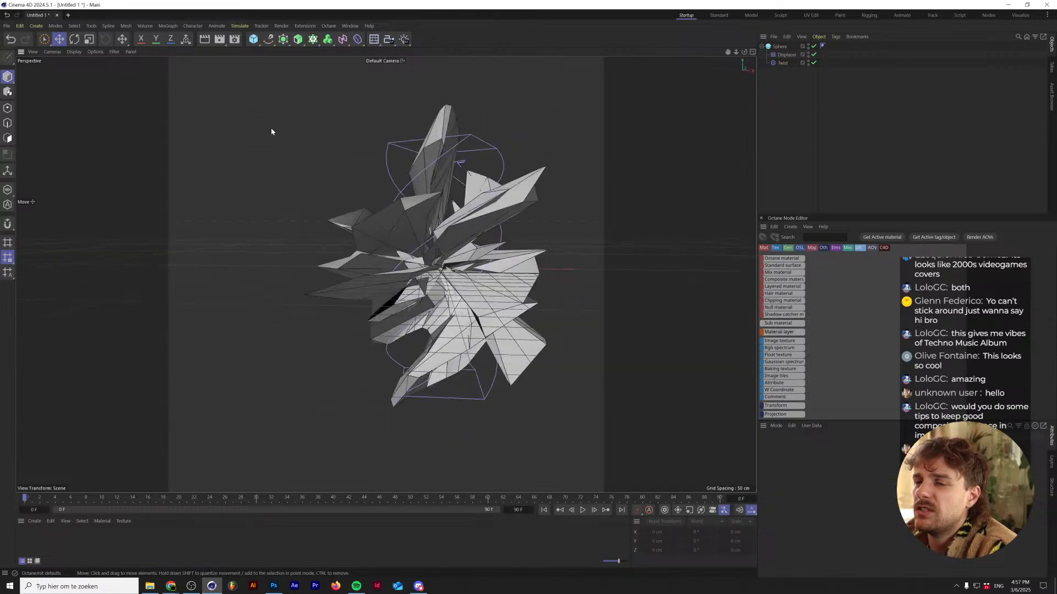
click(508, 331)
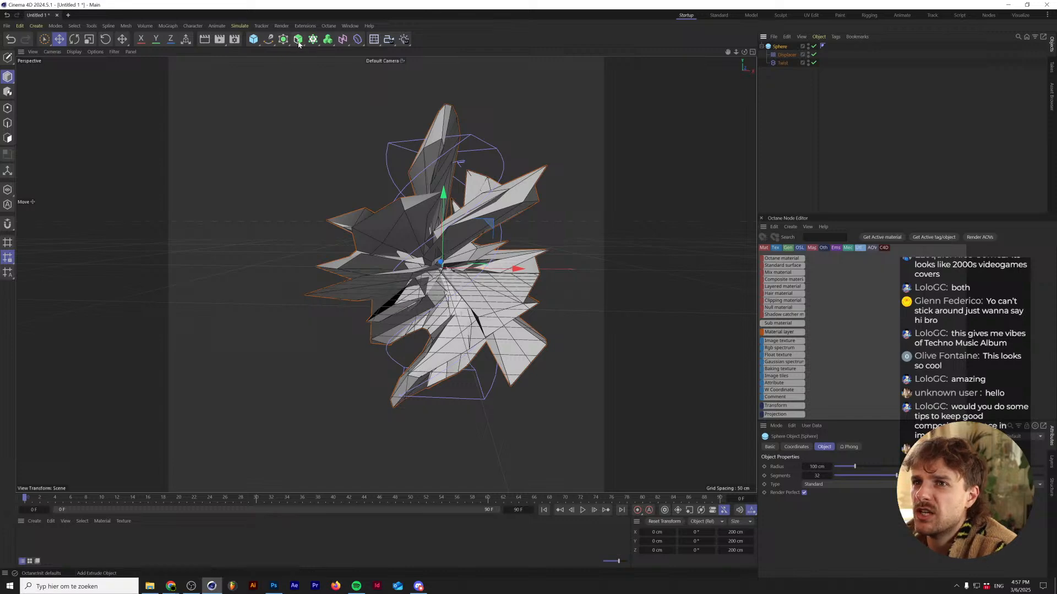
- Place the sphere inside a Subdivision Surface to smooth it, and add a camera with its view activated
drag(285, 42, 310, 50)
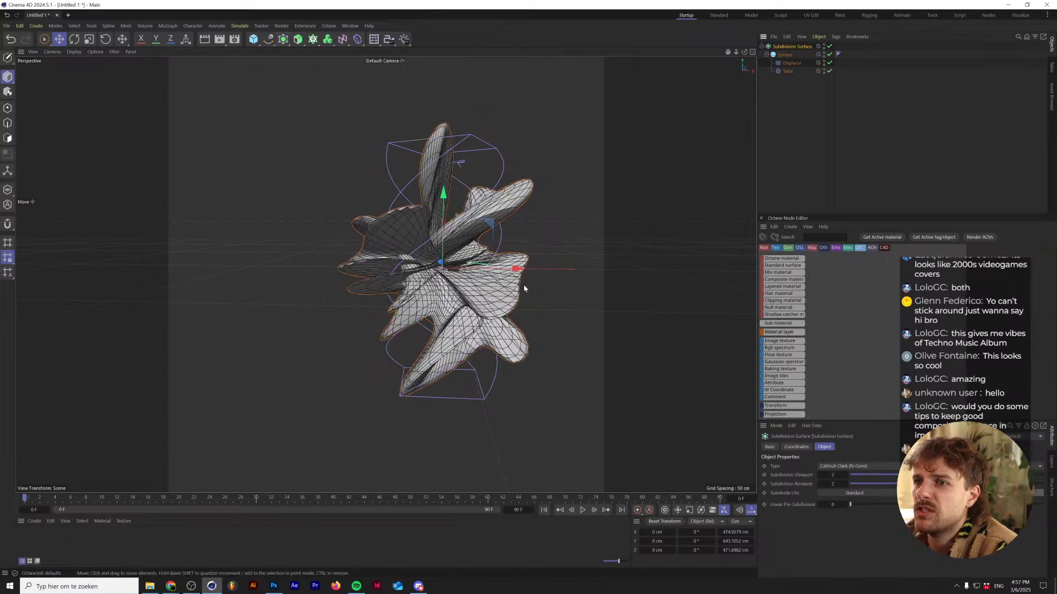
drag(457, 295, 414, 52)
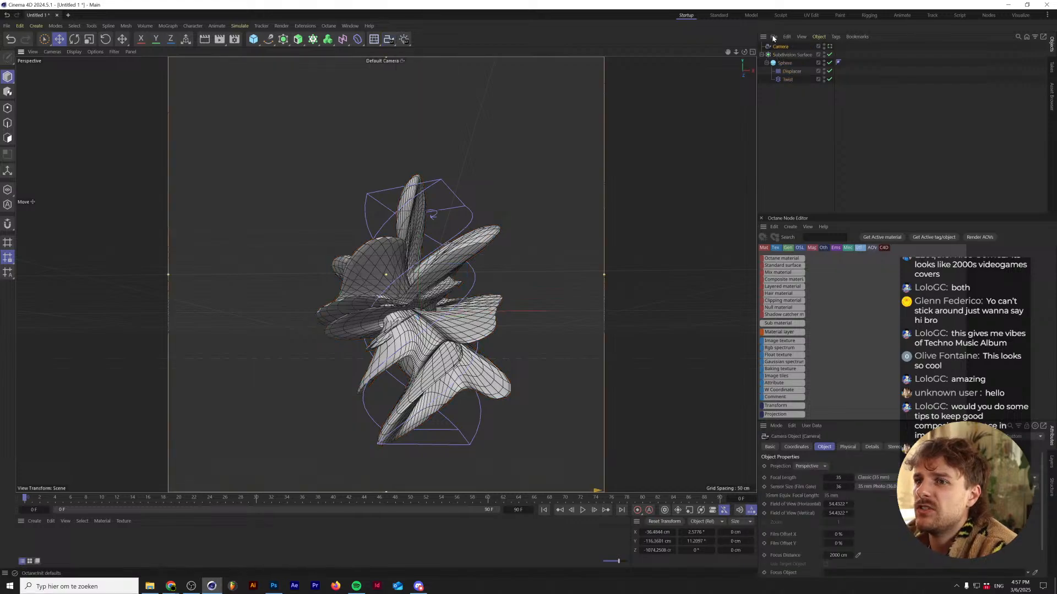
click(830, 46)
- Shorten the camera's focal length to about 6.5 mm and frame the twisted shape up close for a wide-angle distortion
scroll(432, 297, up, 5)
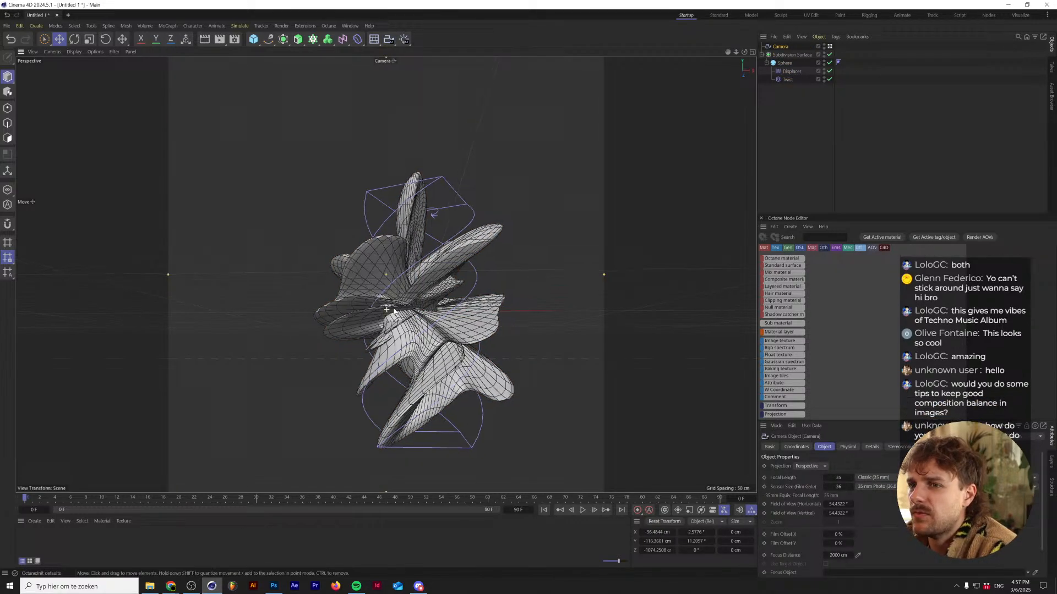
drag(431, 297, 446, 358)
drag(606, 276, 776, 270)
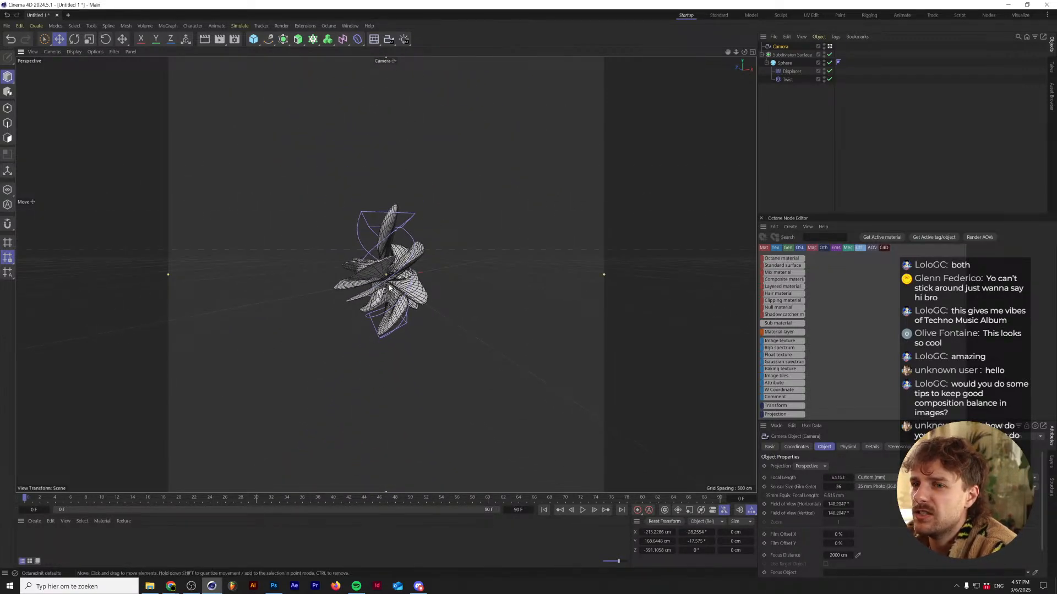
scroll(390, 283, up, 10)
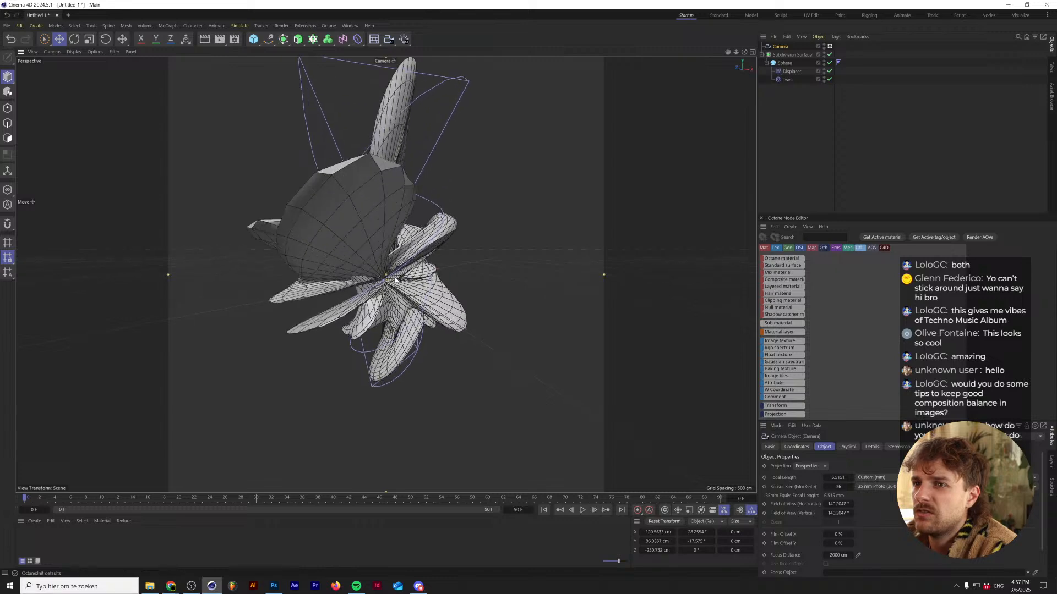
drag(395, 279, 342, 256)
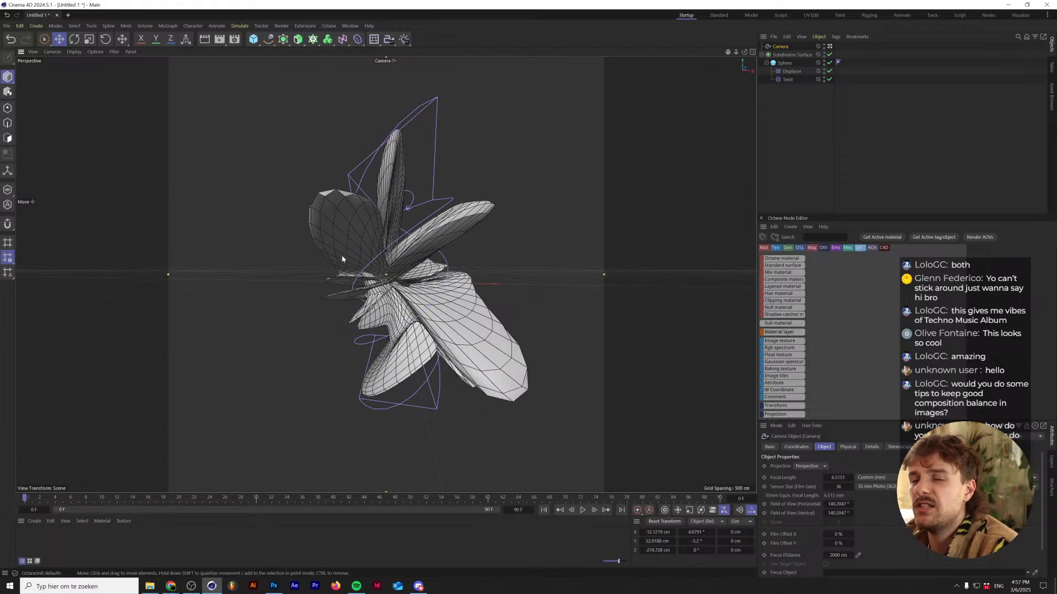
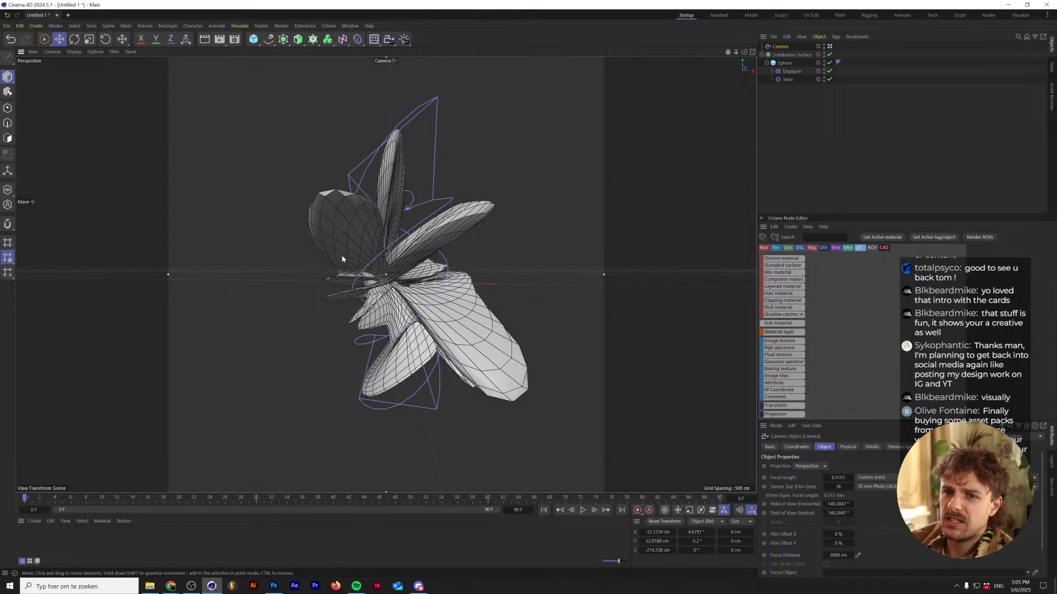
- Switch to Discord and view the posted chrome oval logo on the blue background enlarged in the general channel
click(273, 585)
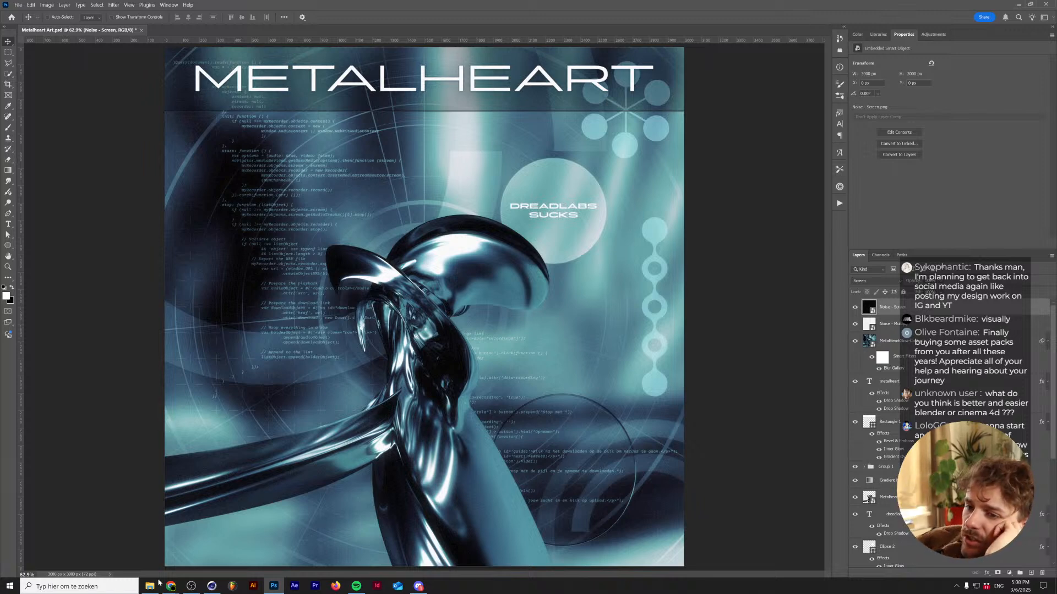
click(418, 586)
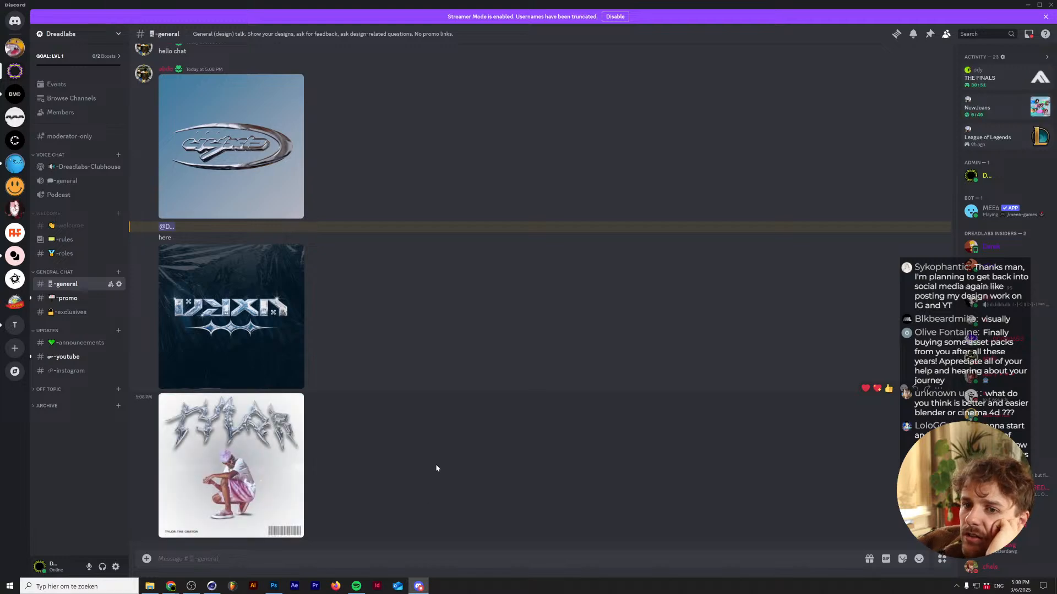
scroll(436, 468, up, 4)
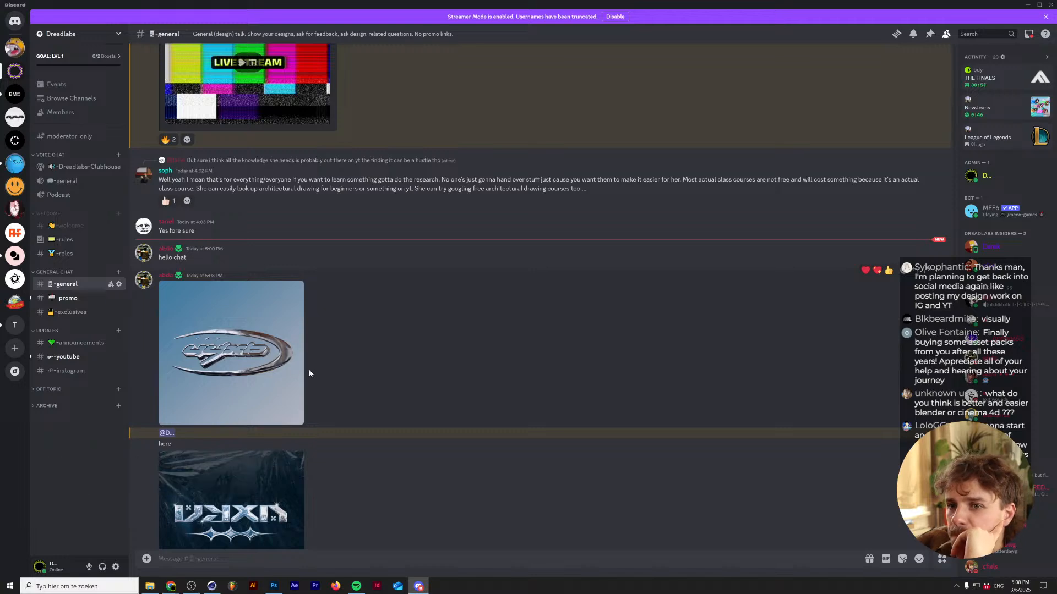
scroll(308, 347, down, 2)
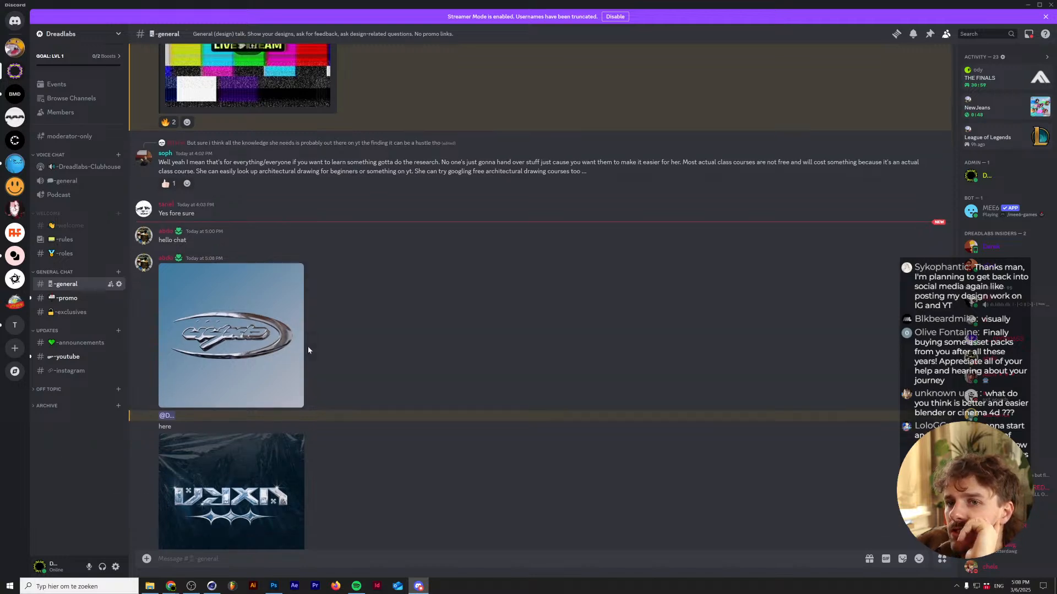
scroll(284, 351, up, 1)
click(284, 350)
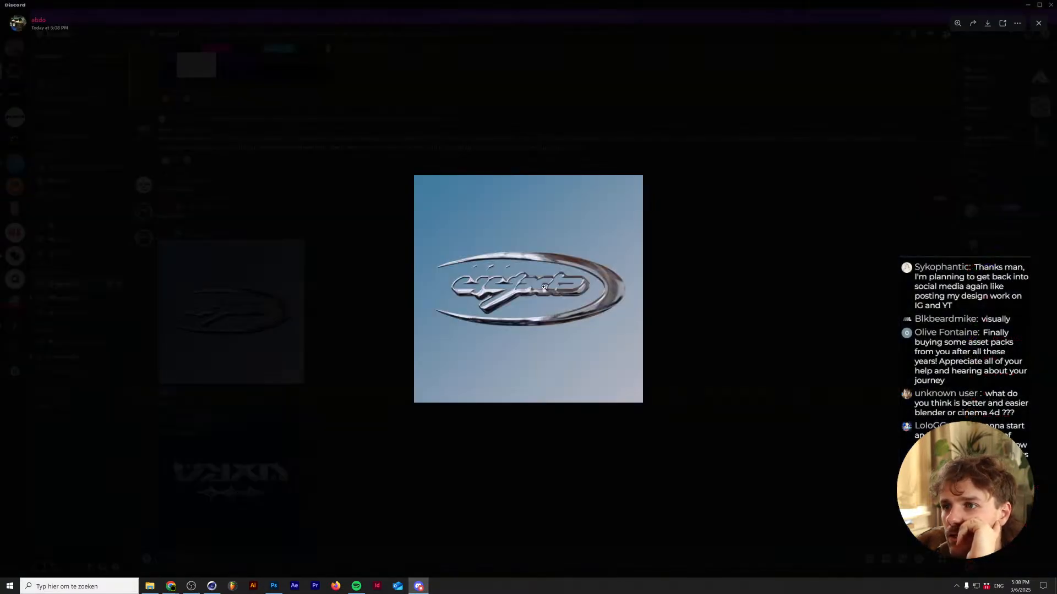
click(744, 280)
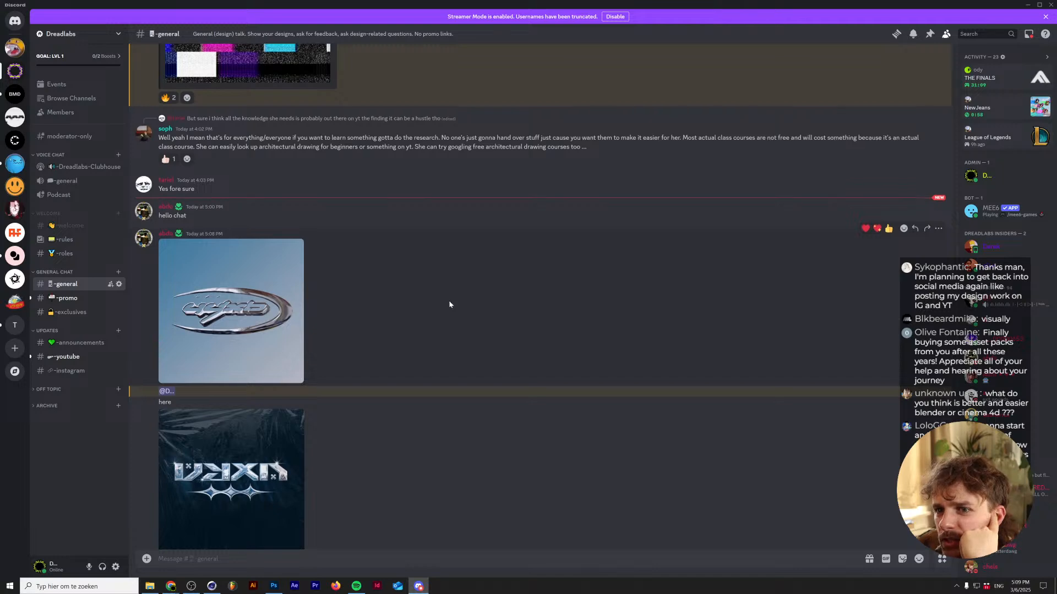
- View the posted dark blue logo design with the three stars enlarged and zoom in on its lettering
scroll(450, 305, down, 3)
click(295, 356)
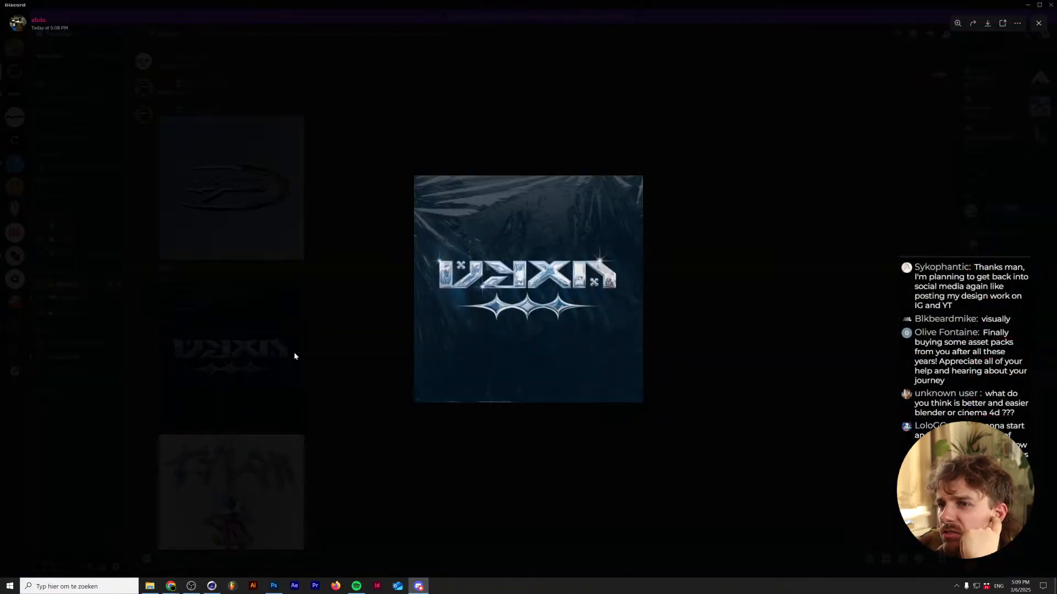
click(295, 356)
scroll(293, 352, down, 1)
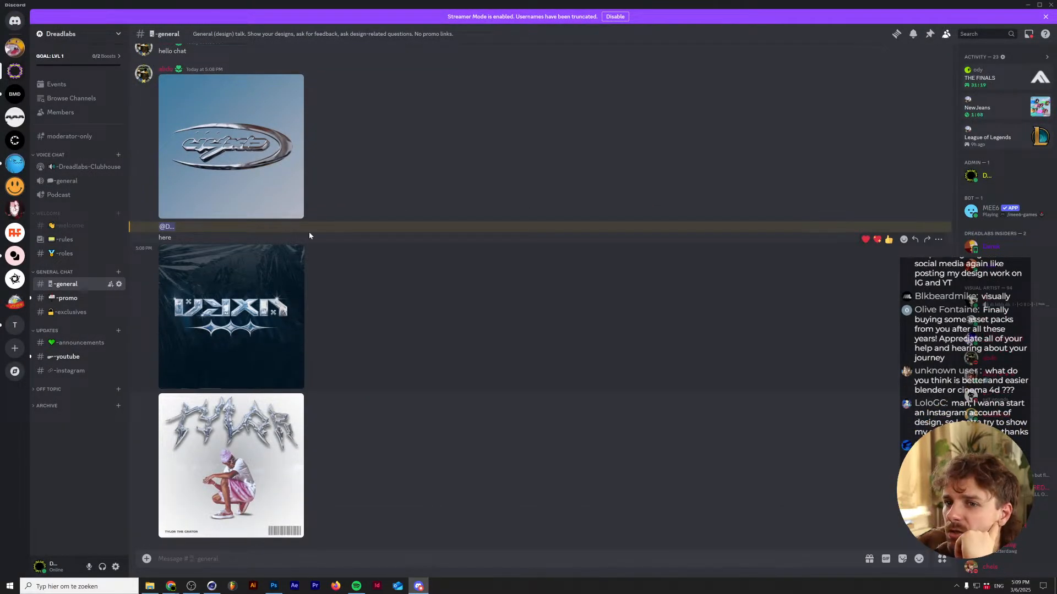
click(232, 301)
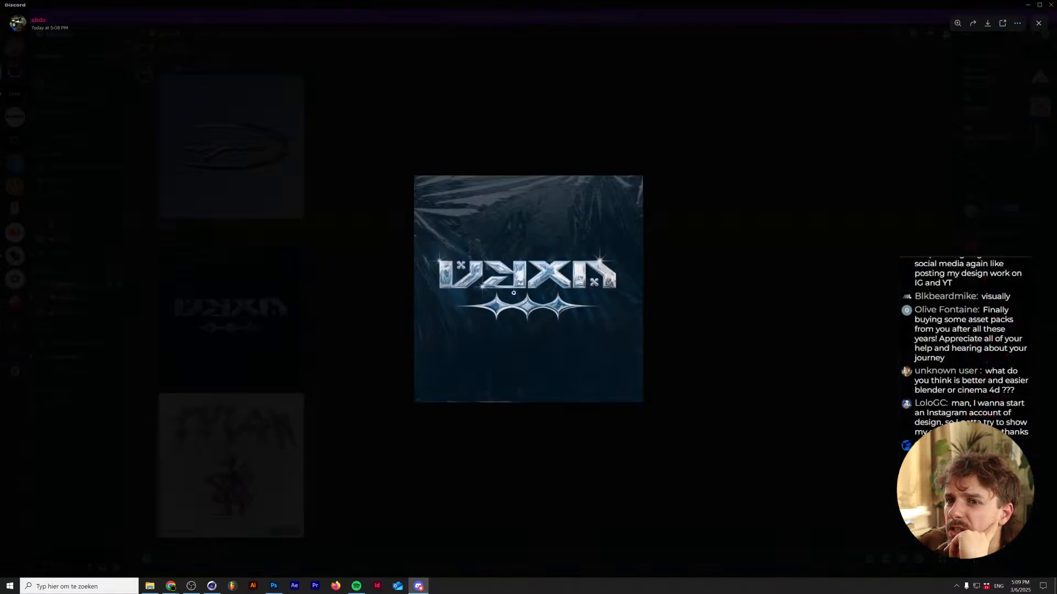
click(420, 297)
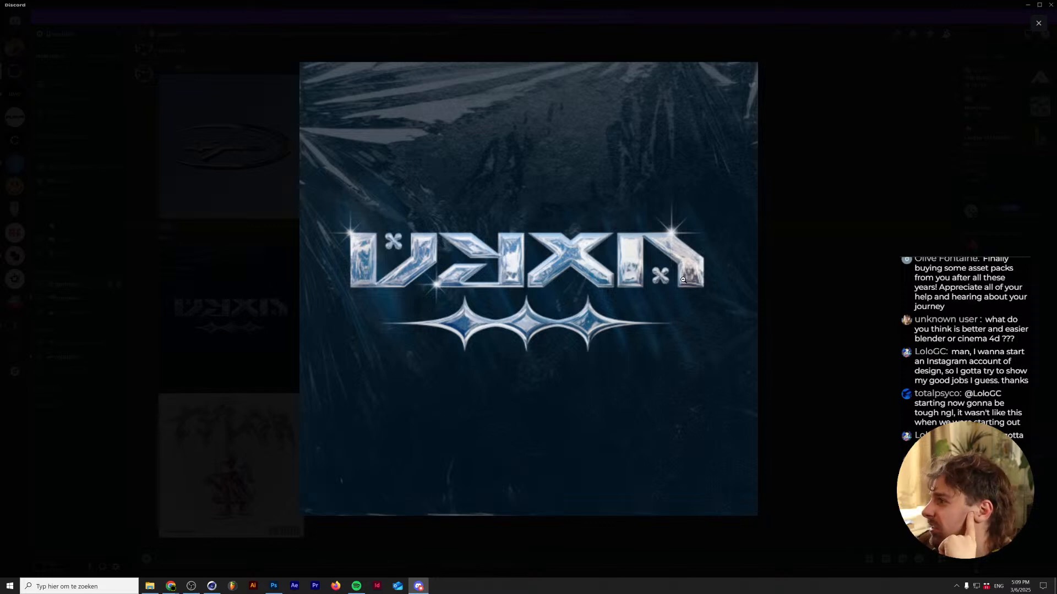
key(Escape)
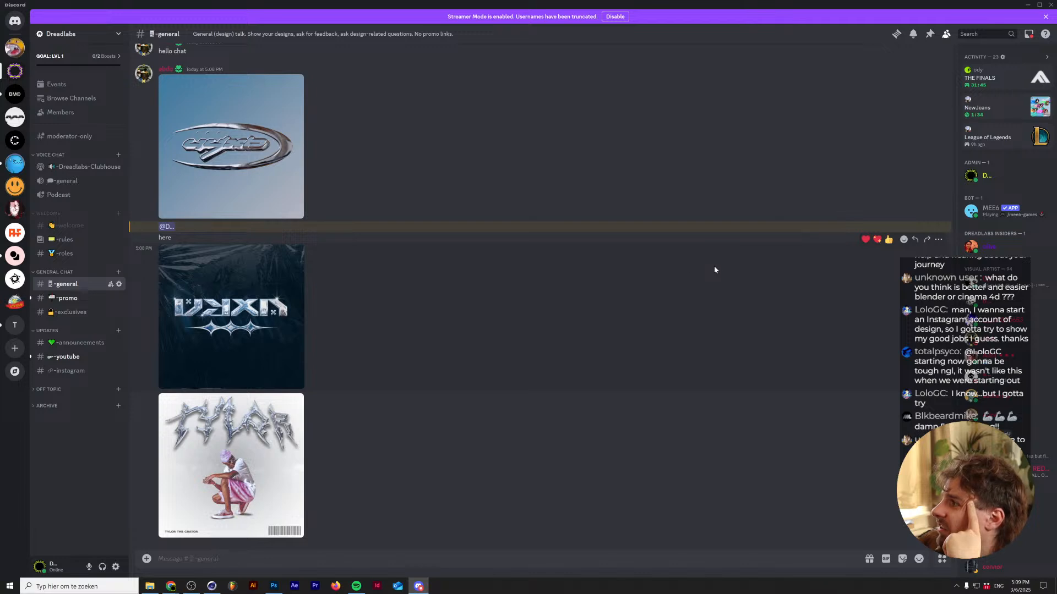
- Re-examine the chrome oval logo zoomed in, look over the remaining posts, and return to the metalheart artwork in Photoshop
scroll(387, 303, up, 3)
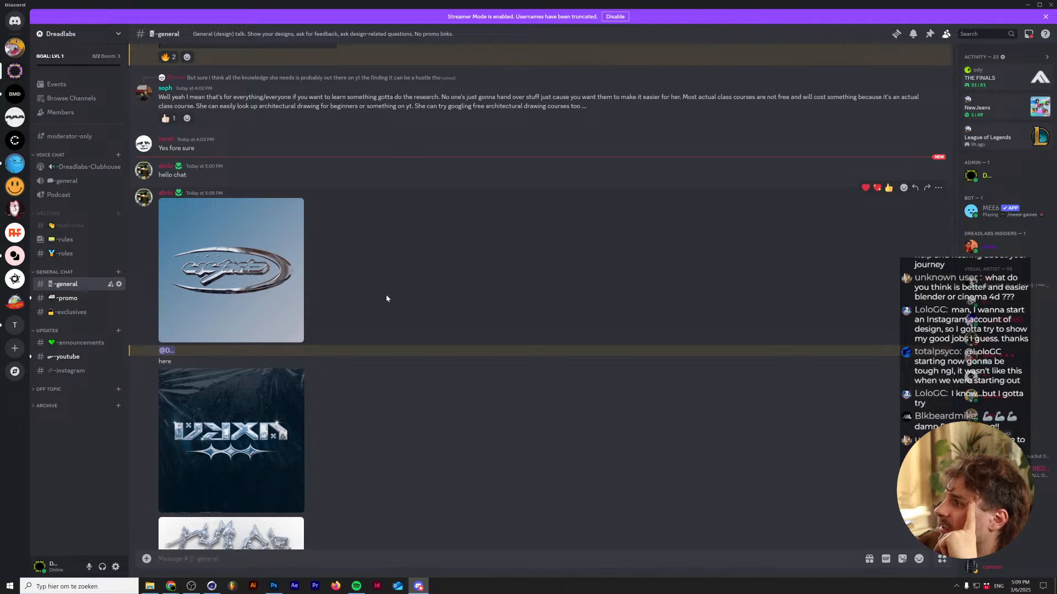
click(272, 290)
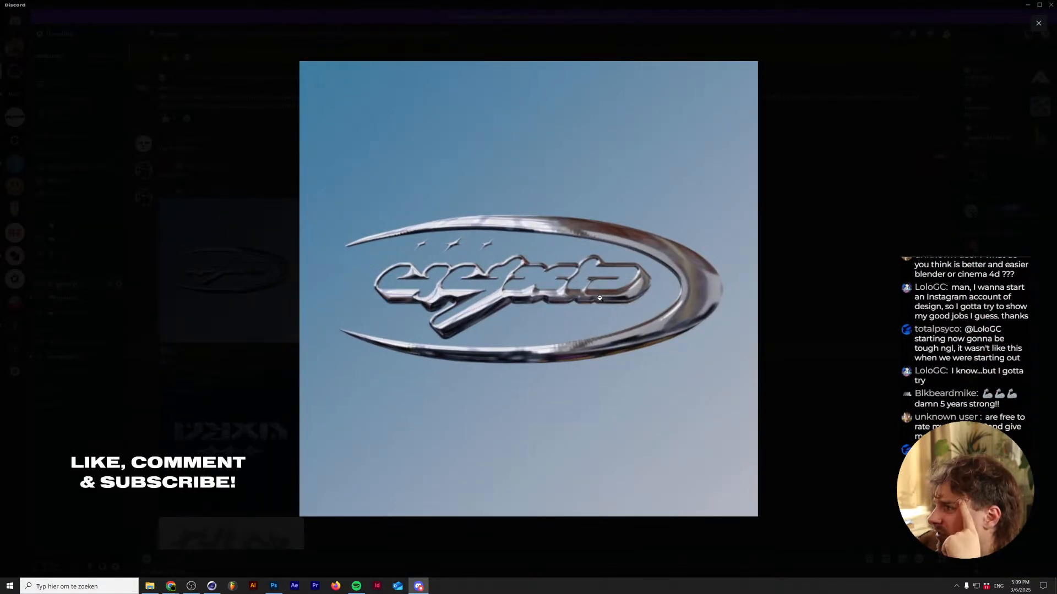
click(600, 298)
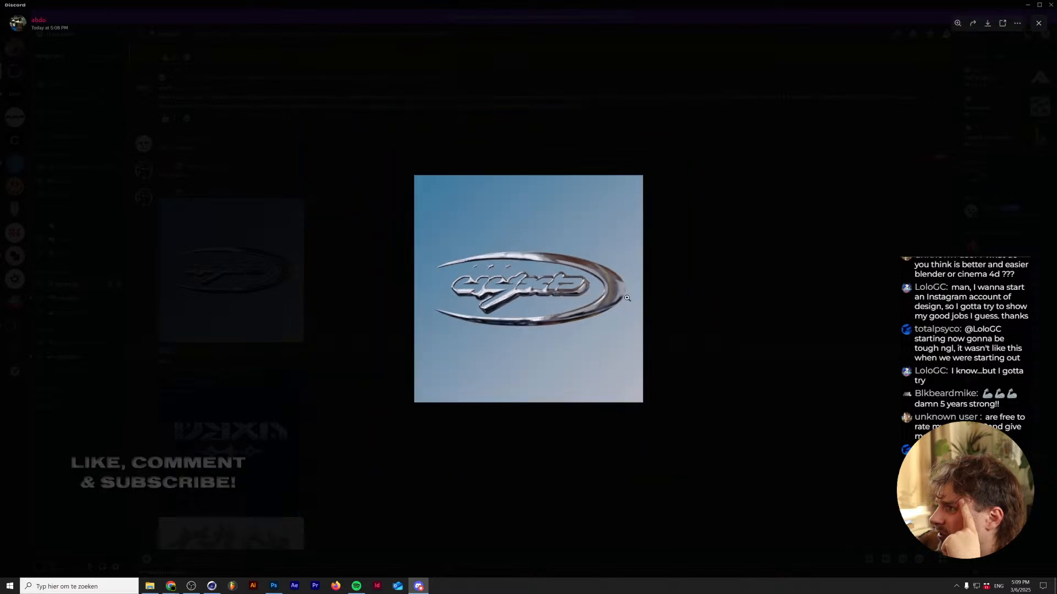
click(687, 298)
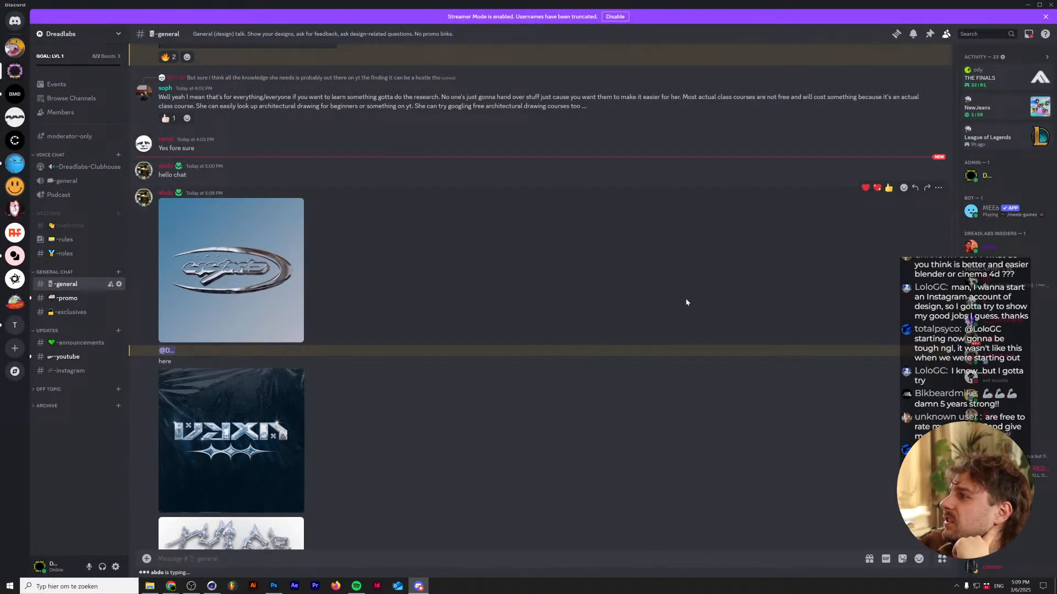
scroll(686, 302, down, 3)
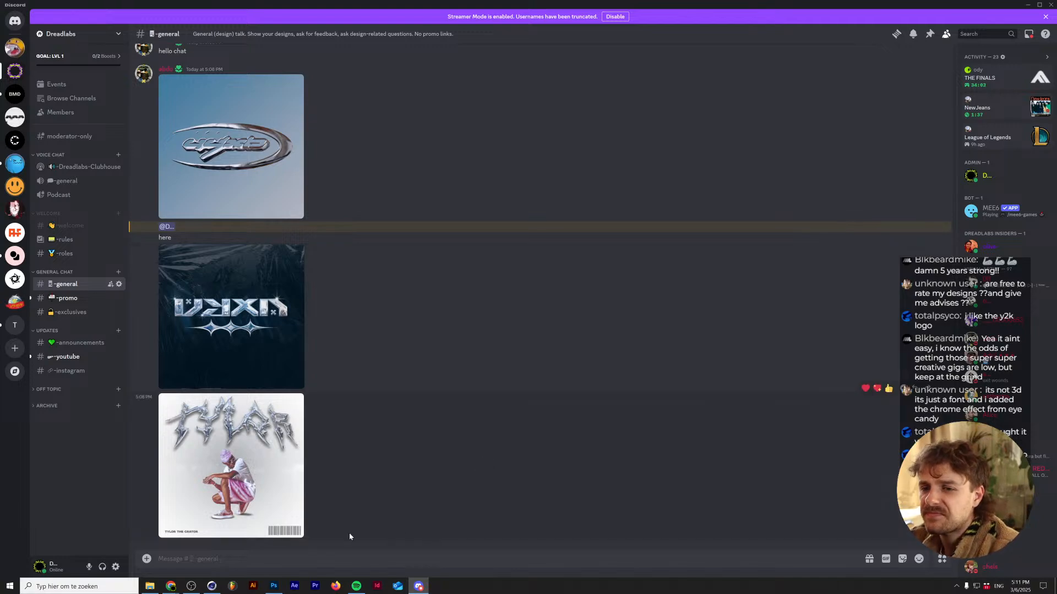
click(274, 586)
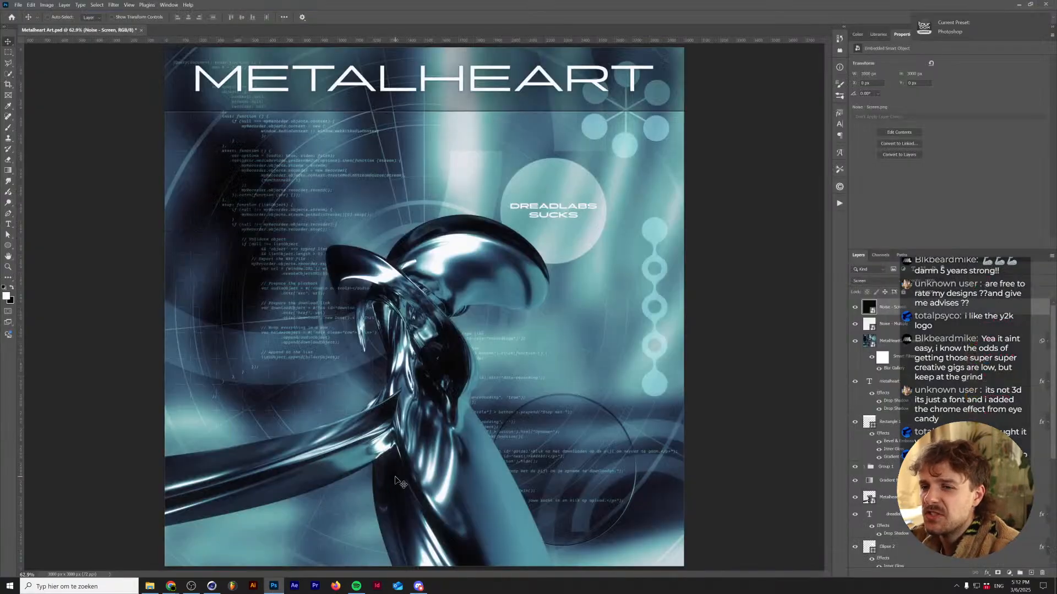